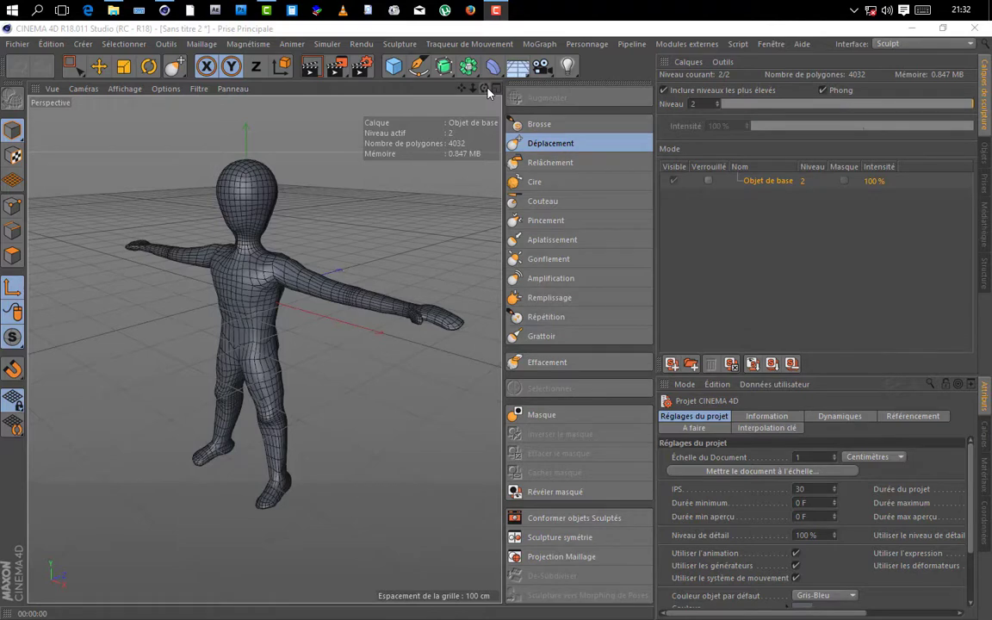
- Create a new empty project and switch the interface layout to Interface de Démarrage
mouse_move(484, 88)
mouse_down()
mouse_move(543, 102)
mouse_move(499, 112)
mouse_move(503, 125)
mouse_move(500, 112)
mouse_move(555, 122)
mouse_move(532, 105)
mouse_move(482, 126)
mouse_move(422, 117)
mouse_move(384, 130)
mouse_move(334, 117)
mouse_move(411, 105)
mouse_move(482, 129)
mouse_move(486, 92)
mouse_up()
click(17, 43)
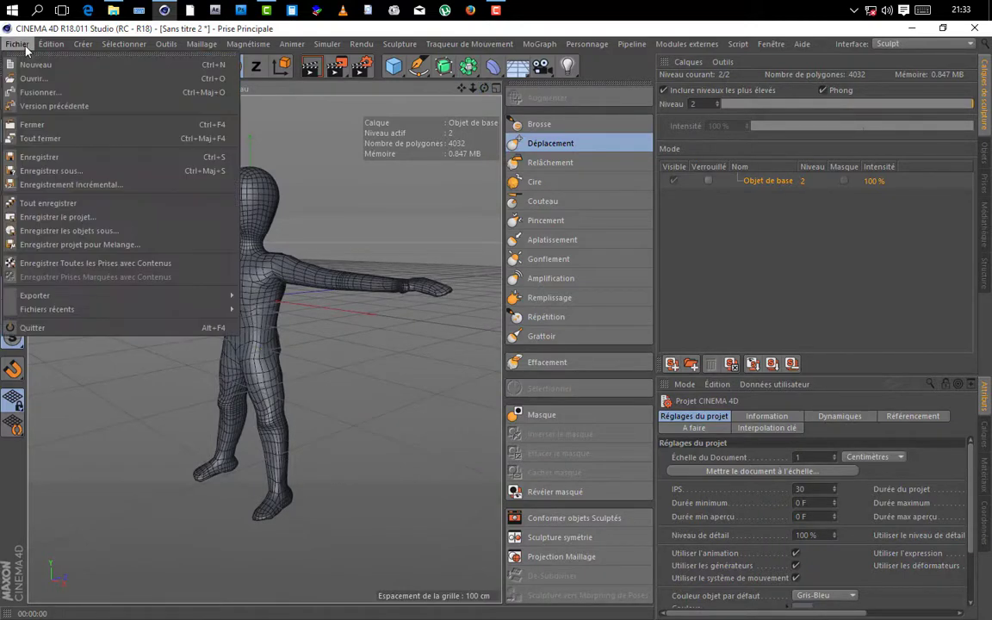
click(36, 64)
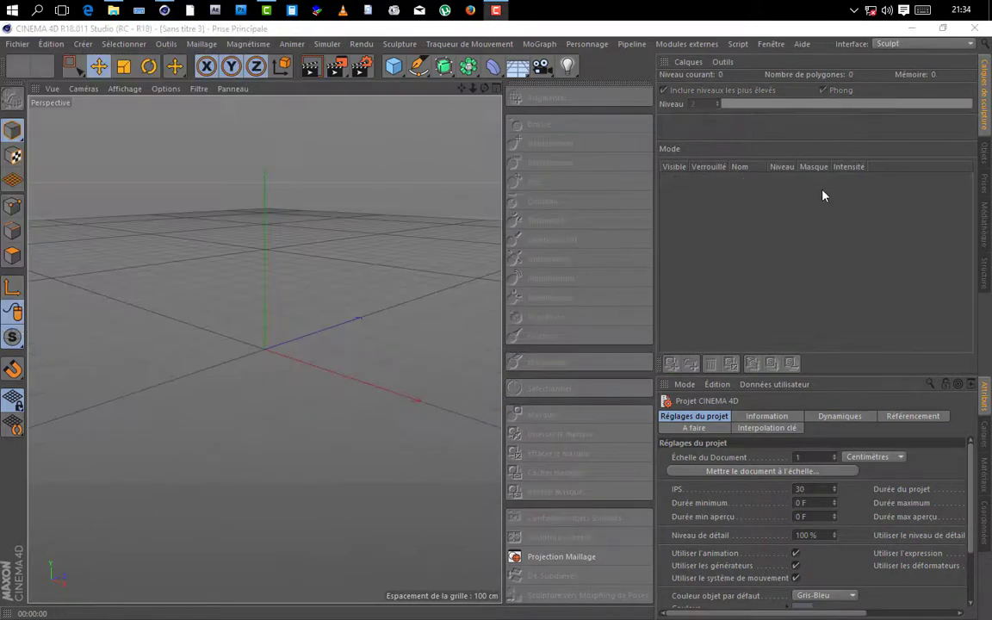
click(892, 45)
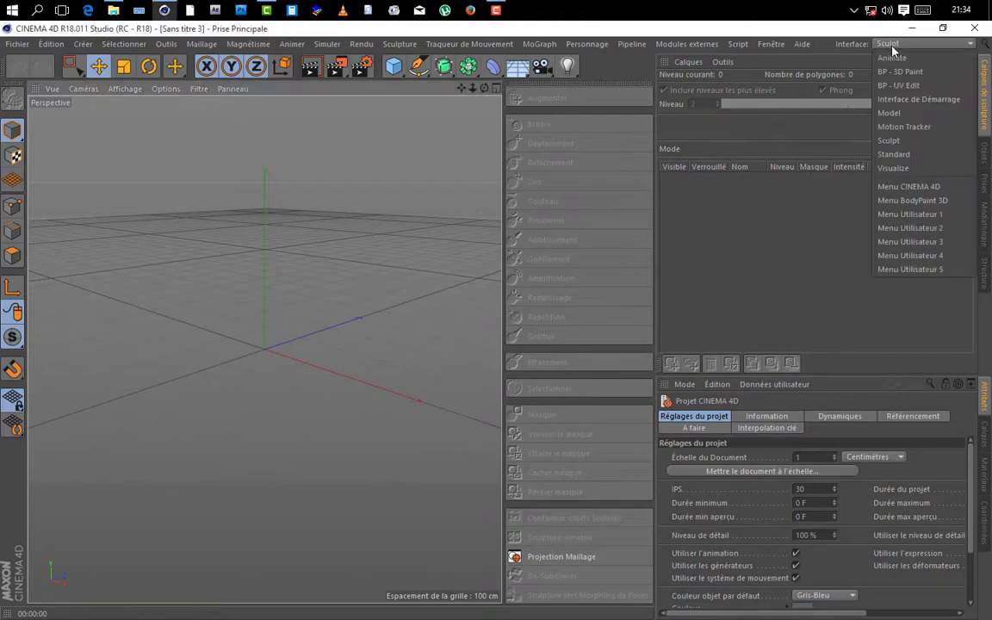
click(918, 100)
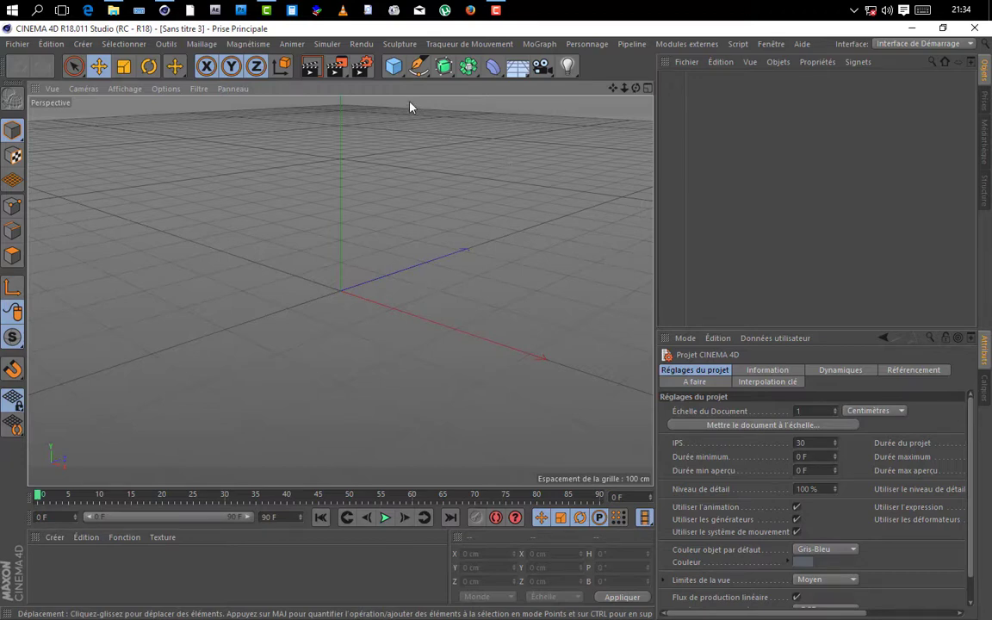
- Add a cube primitive to the scene and convert it to an editable polygon object
click(394, 67)
click(548, 89)
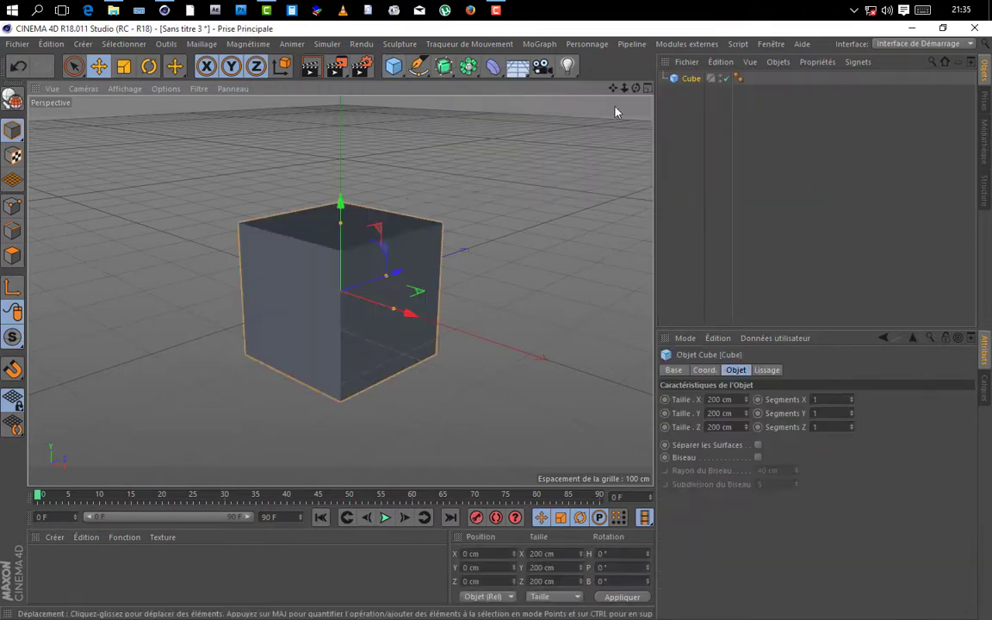
mouse_move(624, 88)
mouse_down()
mouse_move(572, 105)
mouse_move(621, 107)
mouse_up()
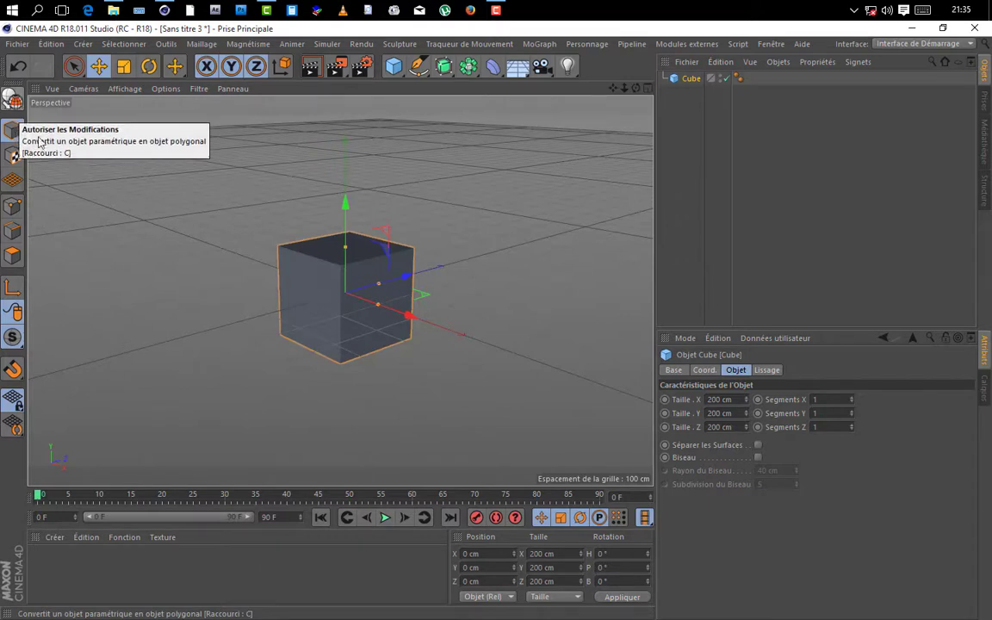
click(12, 100)
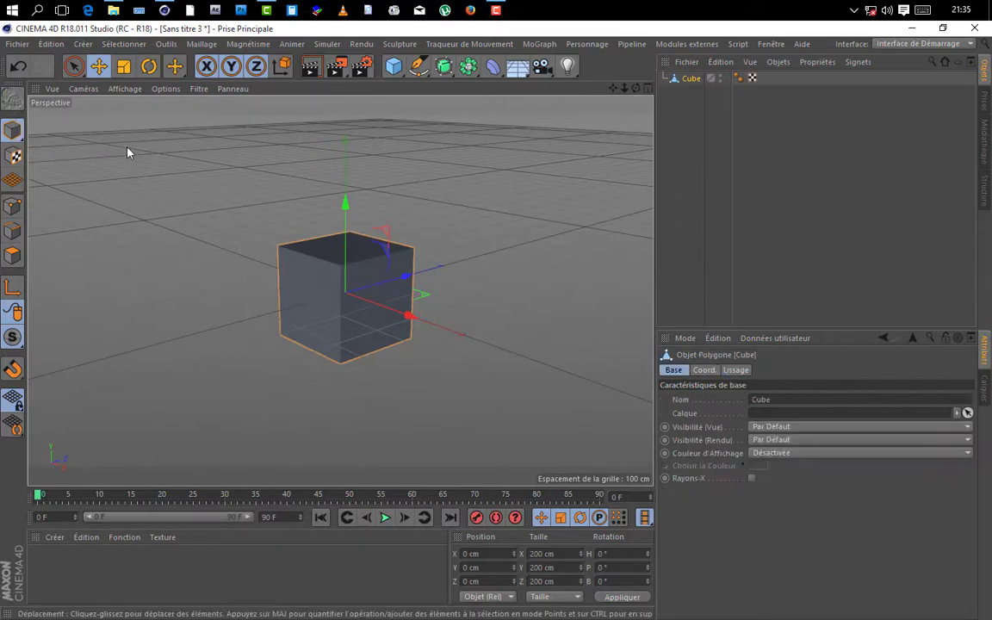
- Set the perspective view's display mode to Ombrage de Gouraud (lignes)
drag(636, 88, 611, 95)
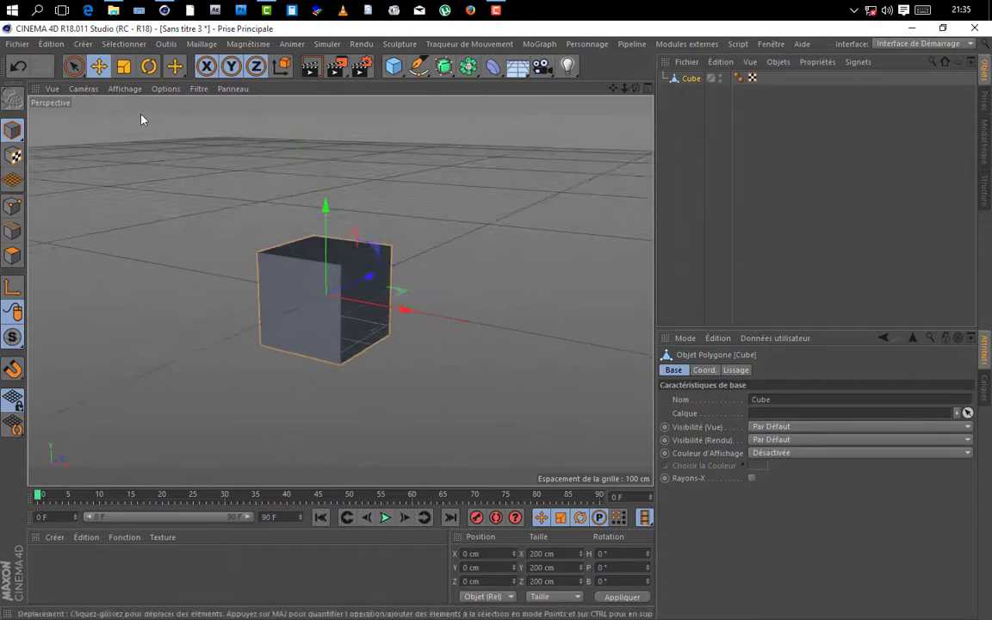
click(125, 88)
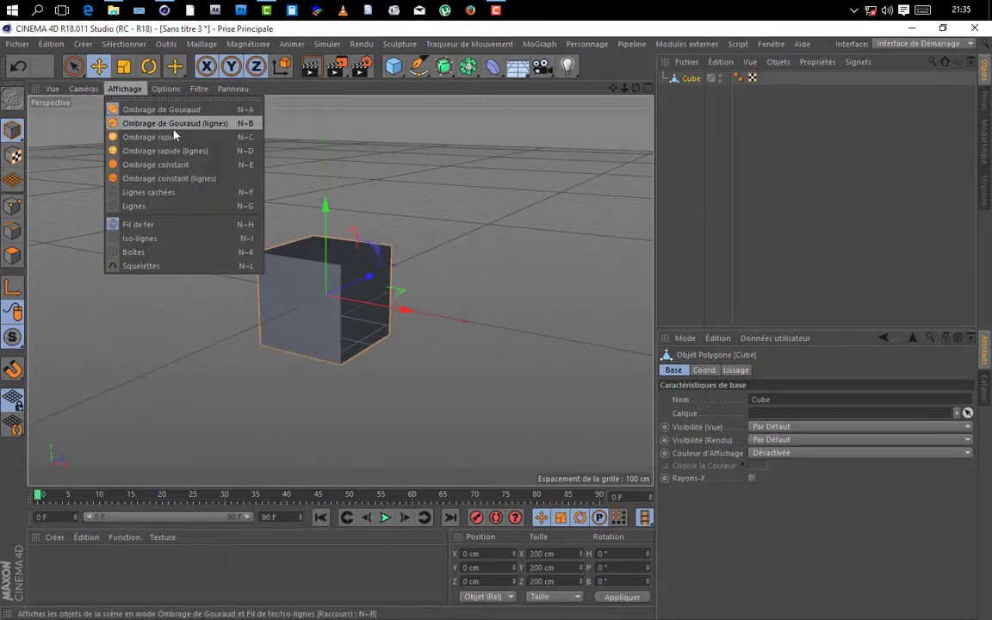
click(174, 126)
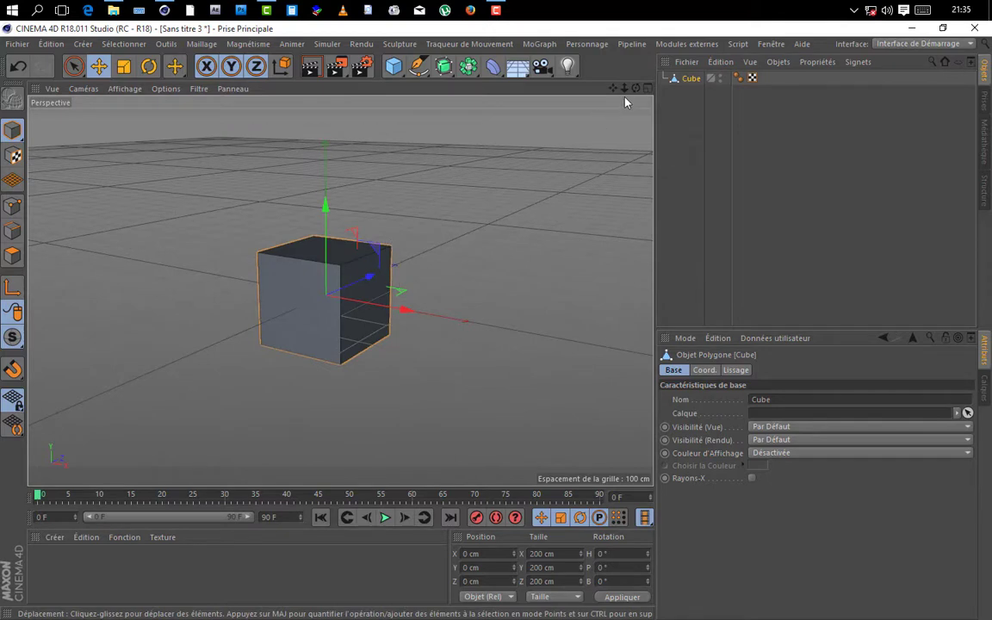
- Subdivide the cube with a subdivision of 1 and Subdivision douce enabled
drag(635, 88, 625, 129)
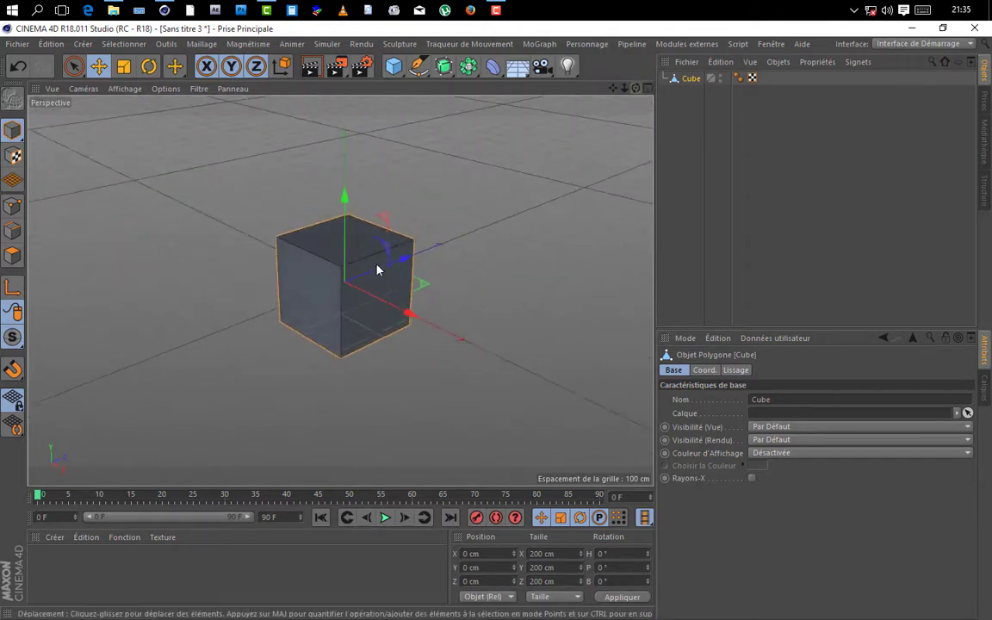
scroll(413, 268, up, 4)
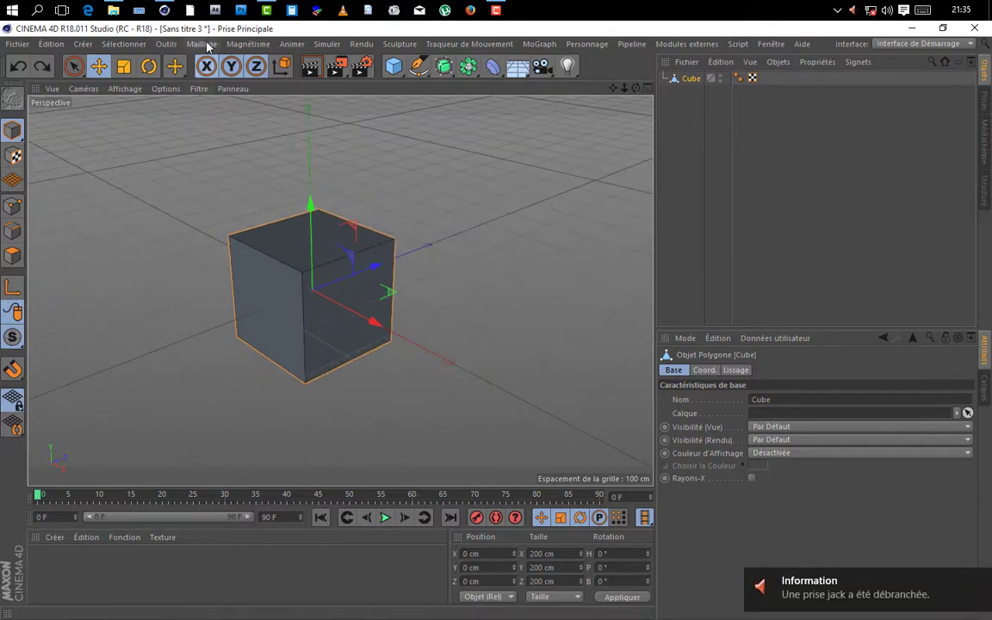
click(203, 43)
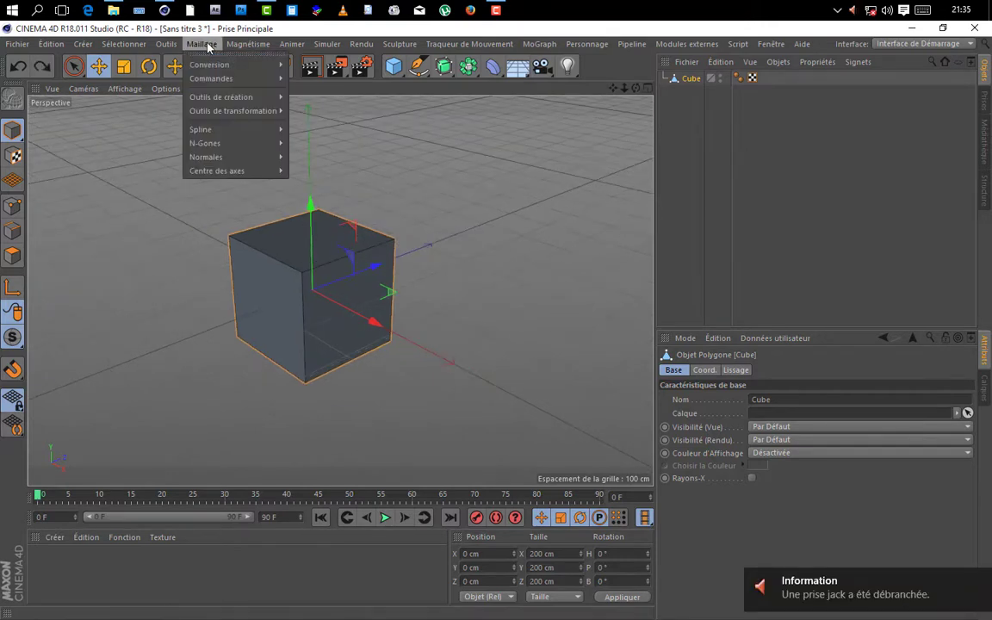
mouse_move(192, 76)
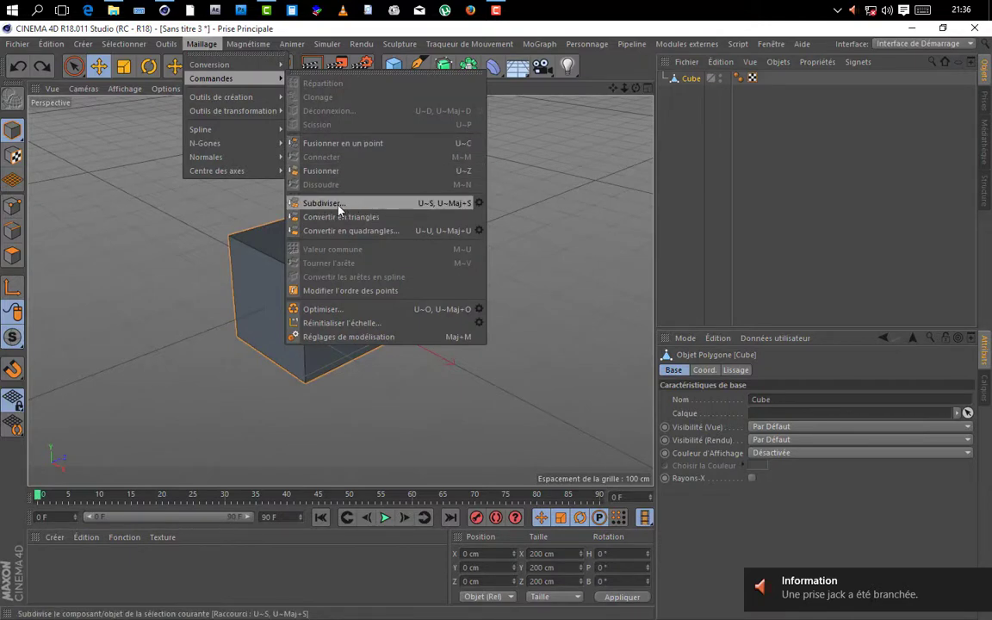
click(478, 204)
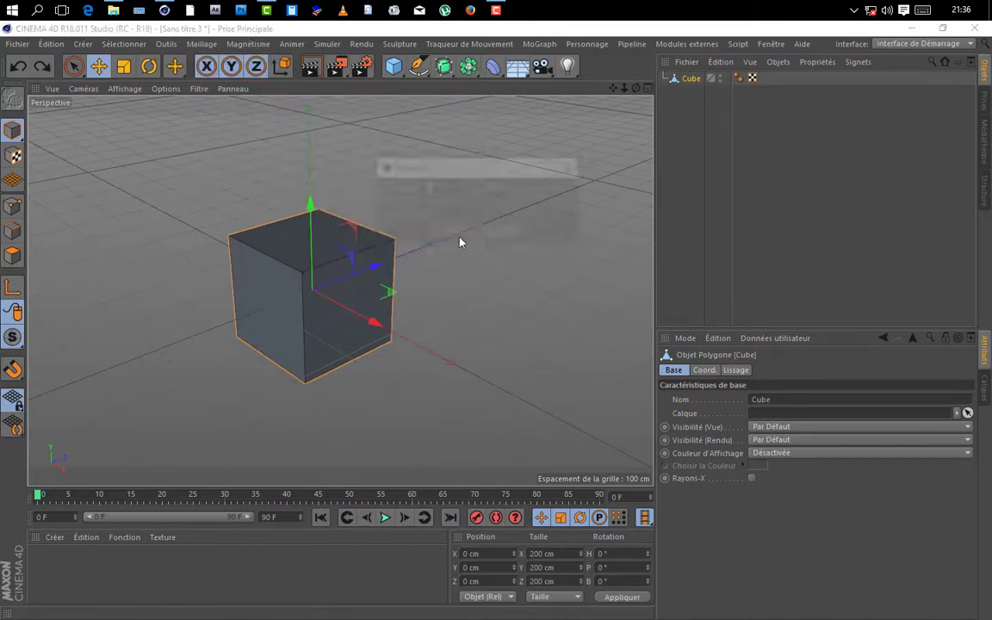
drag(445, 173, 522, 176)
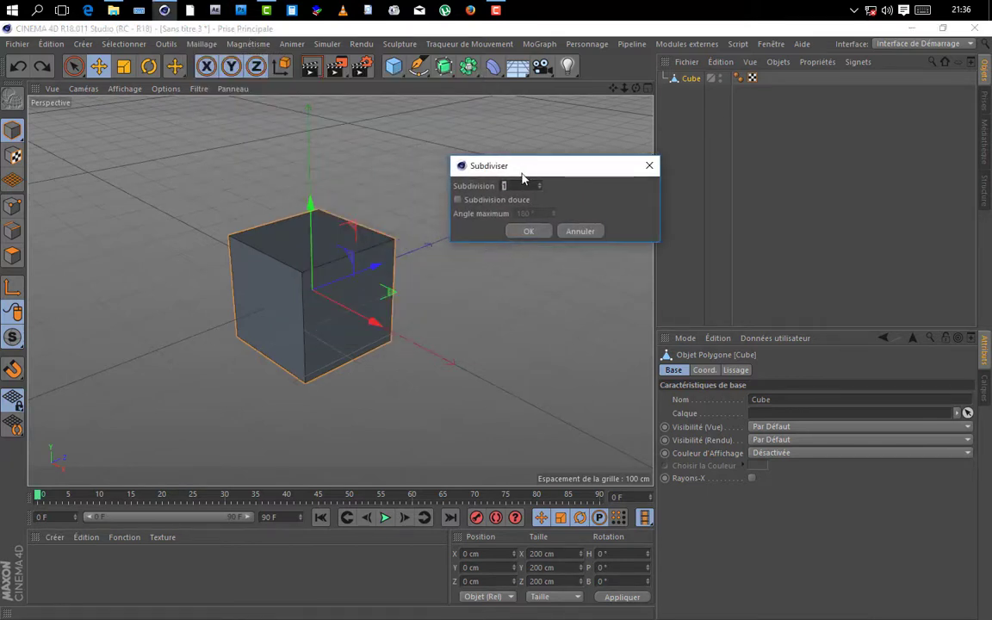
click(457, 199)
click(529, 230)
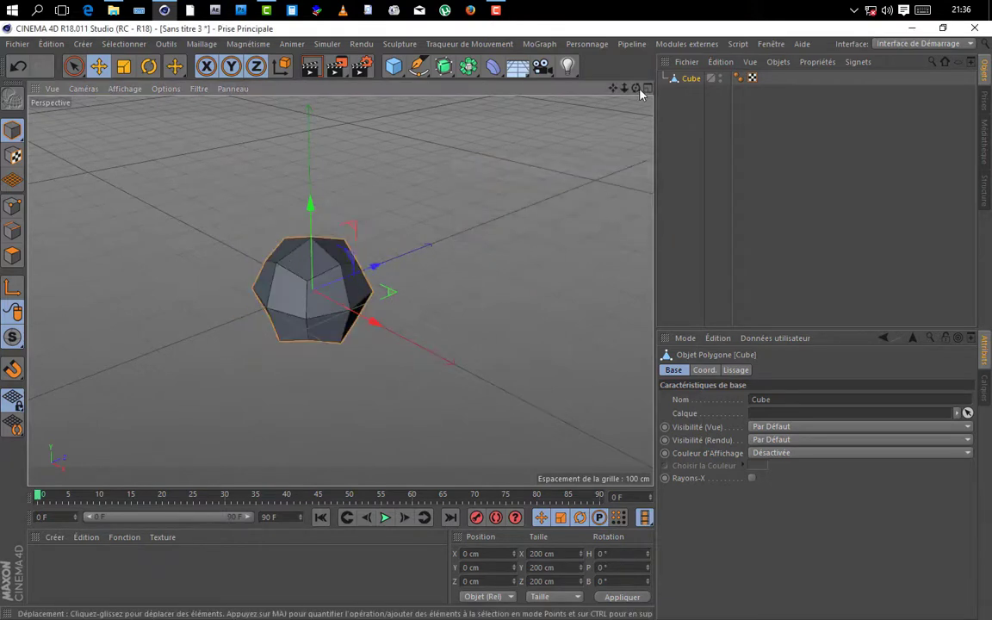
- Duplicate the subdivided cube in the object list
drag(639, 89, 624, 67)
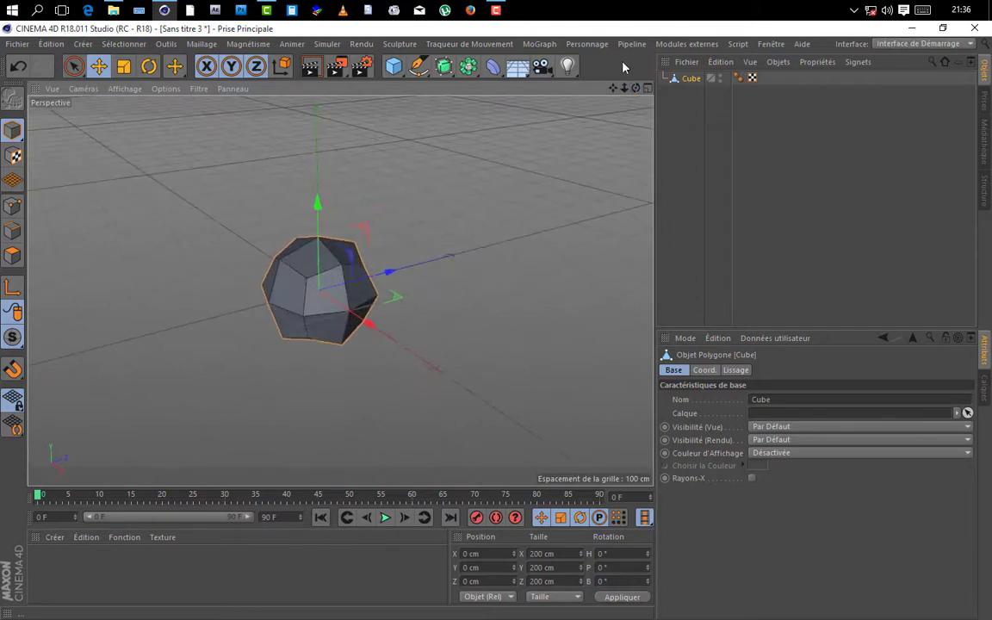
scroll(328, 329, up, 4)
scroll(398, 332, down, 1)
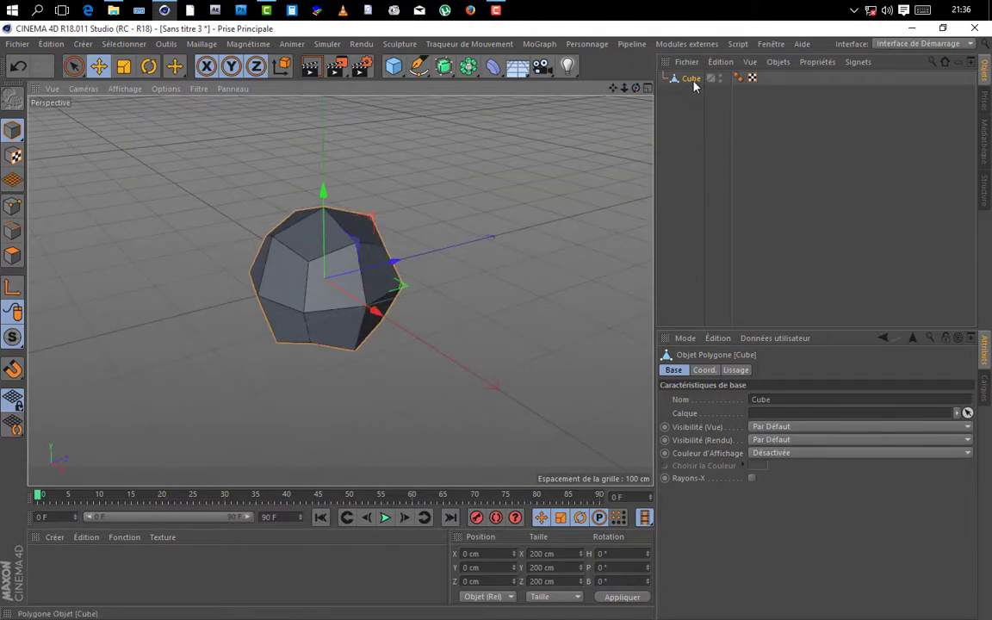
ctrl+drag(692, 80, 708, 128)
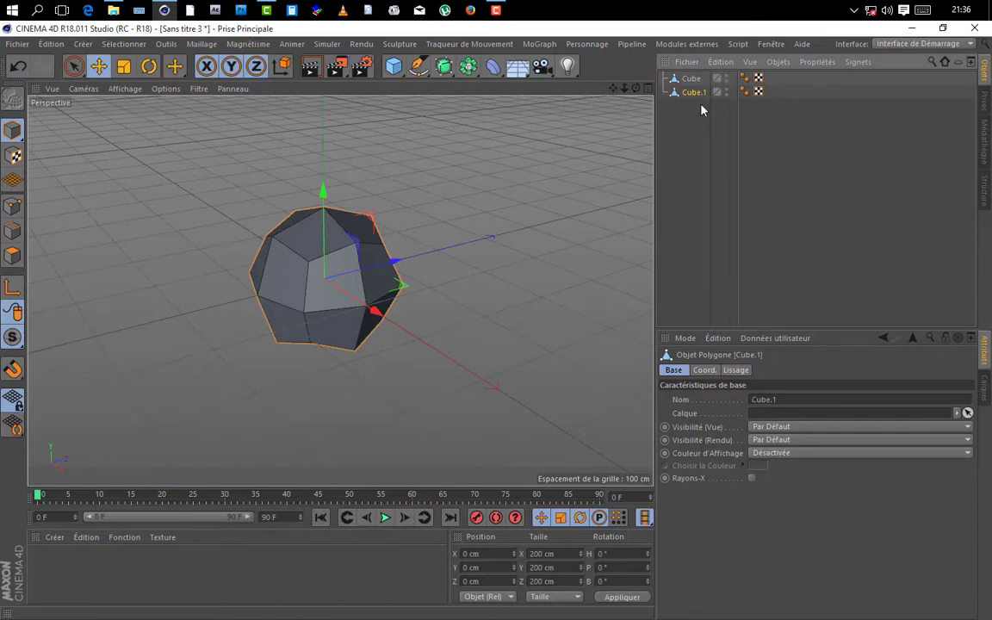
- Rename the original cube as Tête and its copy as Corps
double_click(691, 79)
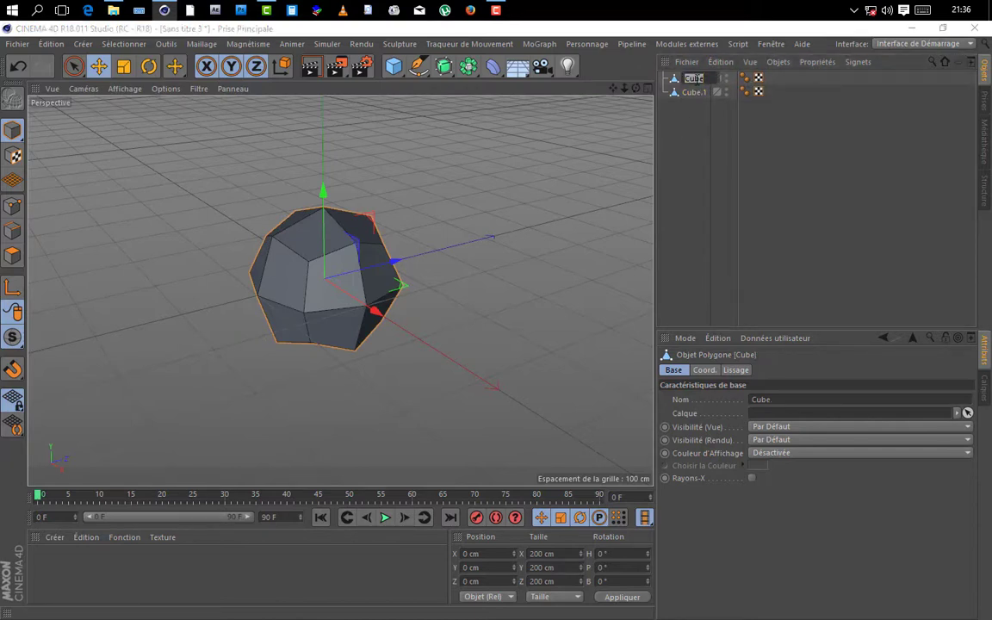
key(BackSpace)
text(Tête)
double_click(696, 92)
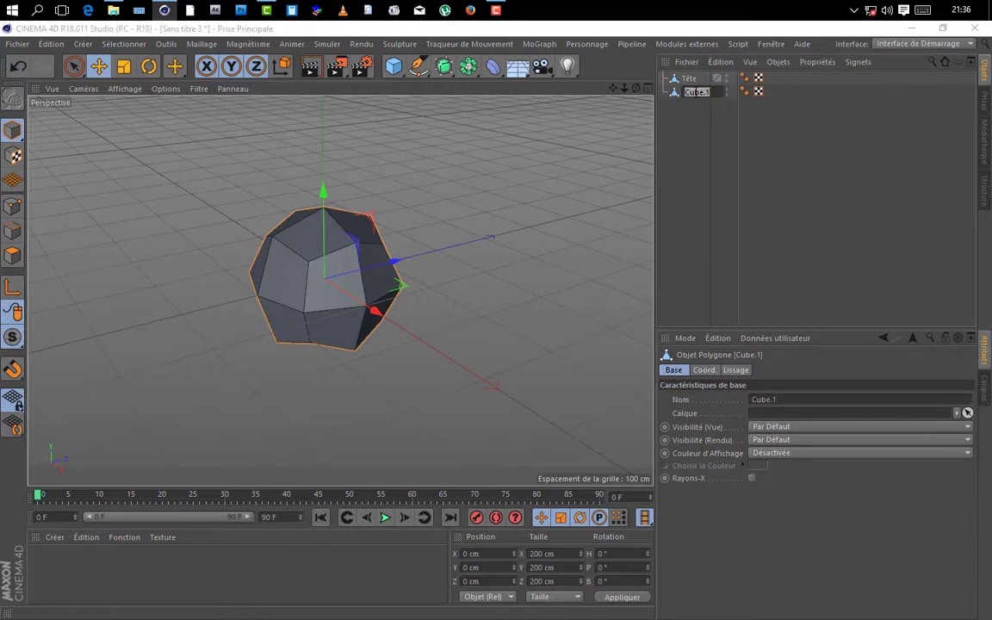
text(Corps)
key(Return)
- Widen the viewport area and hide the Tête object in both the view and the render
drag(658, 163, 704, 155)
click(746, 81)
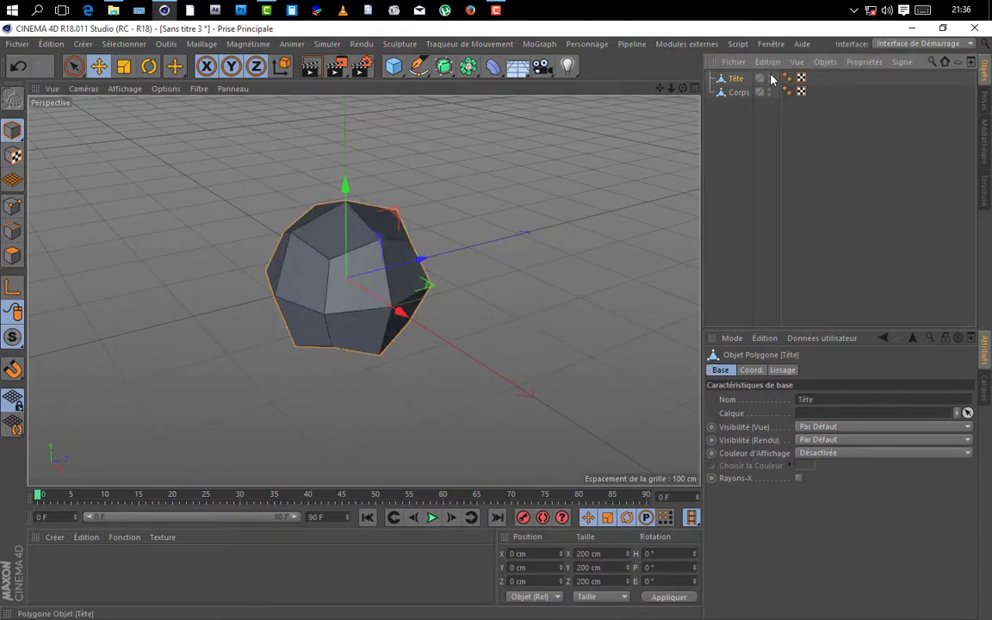
click(772, 86)
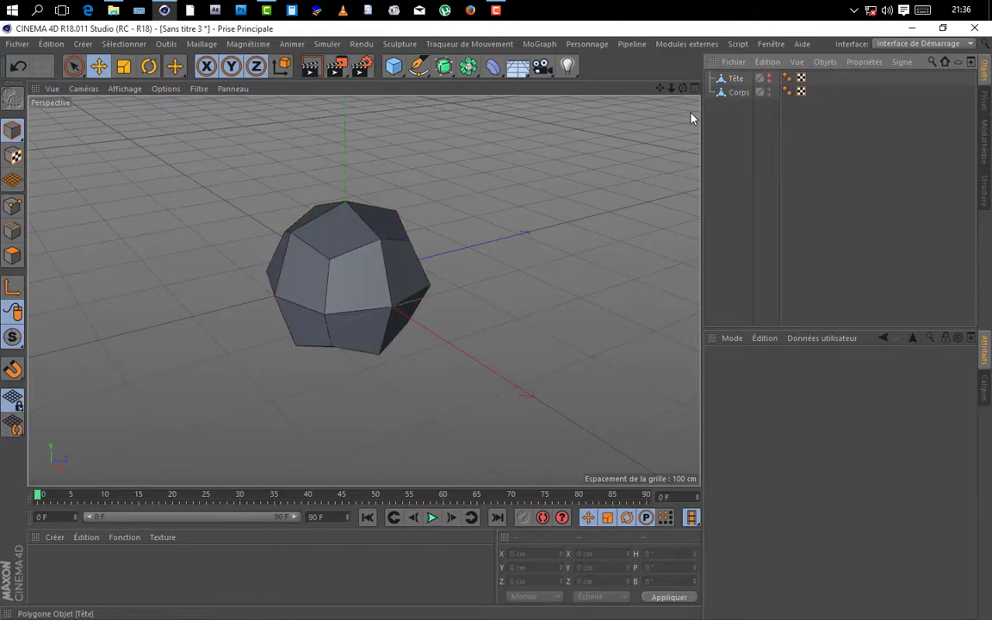
drag(673, 88, 459, 176)
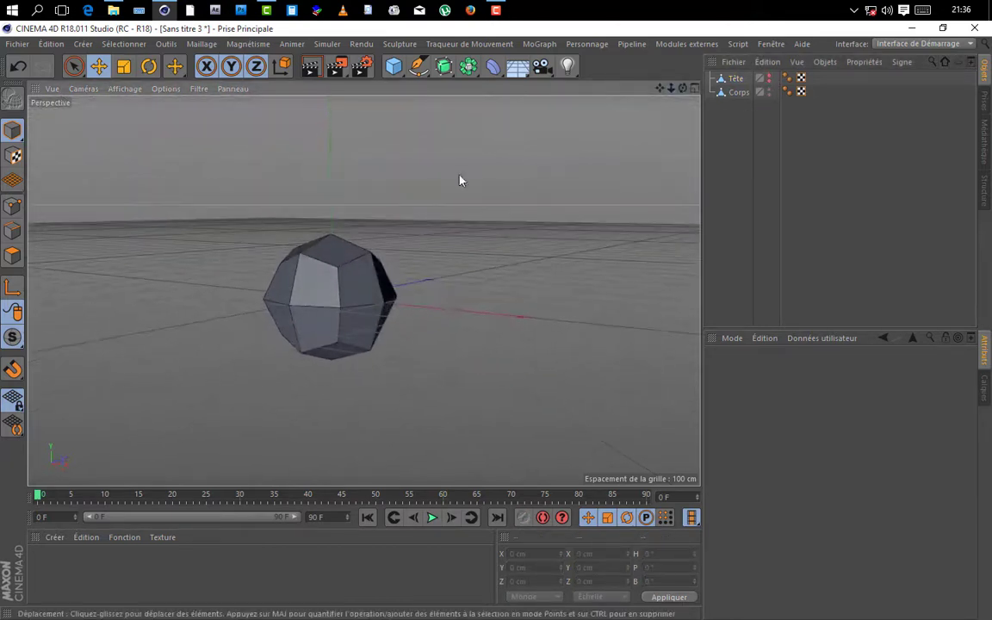
- Inset two adjacent polygons on the underside of Corps together with Extrusion interne, using an offset of about 12.4 cm
click(737, 92)
drag(682, 87, 365, 290)
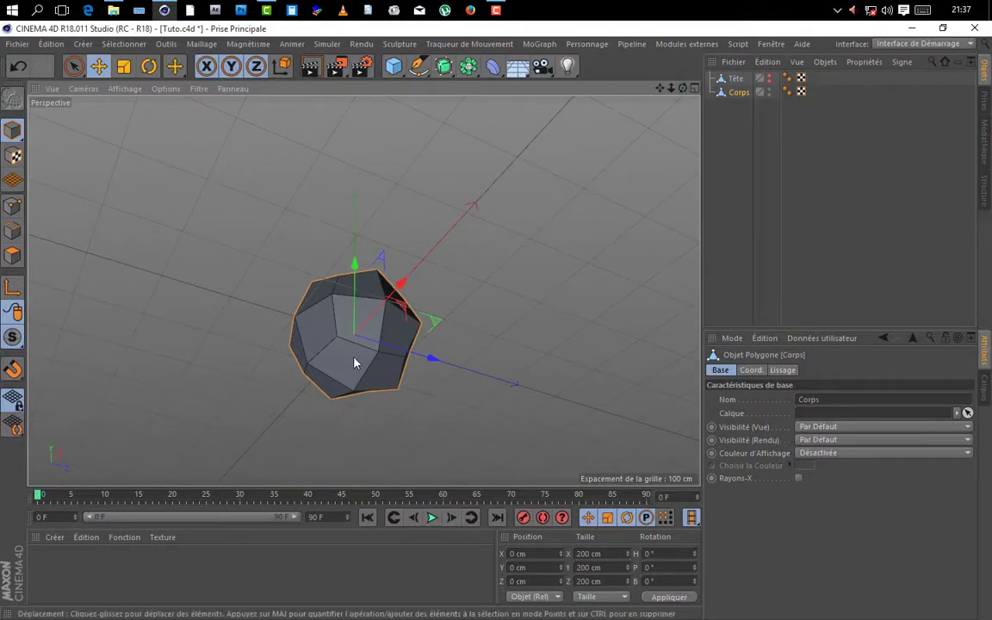
drag(369, 376, 365, 381)
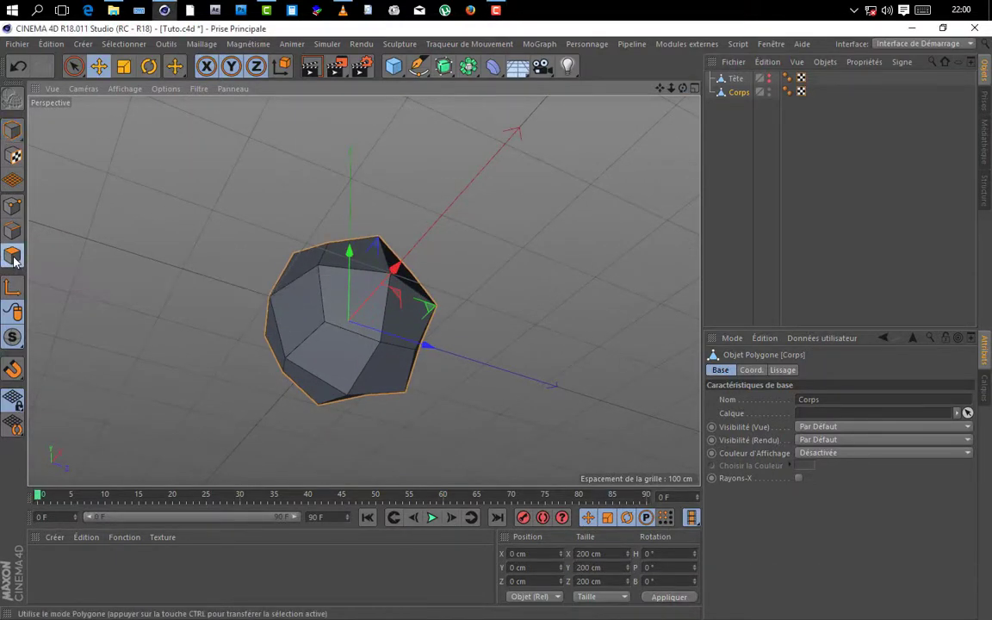
click(14, 256)
click(336, 365)
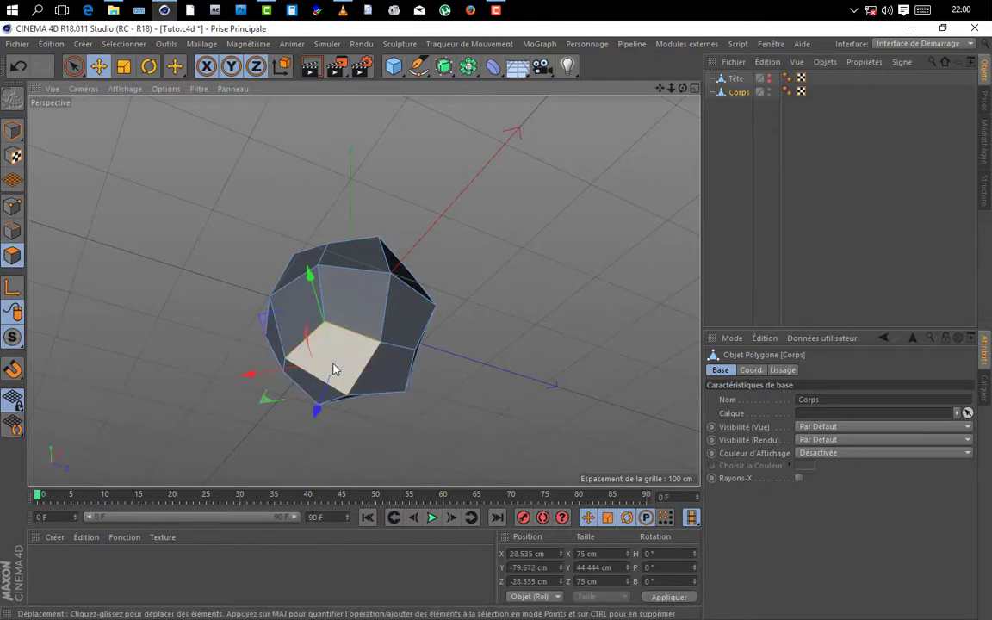
shift+click(381, 376)
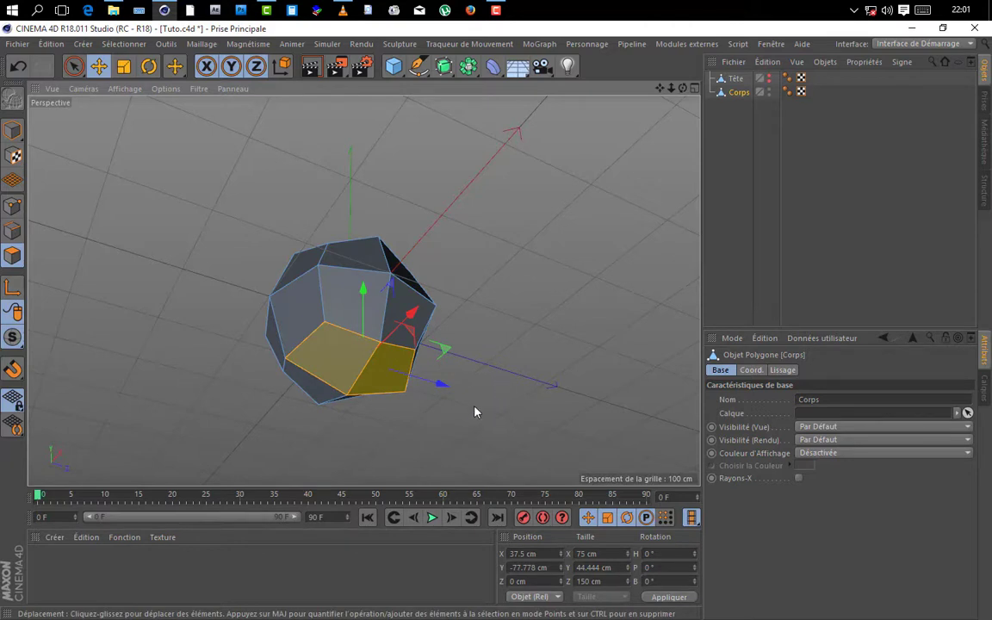
right_click(340, 369)
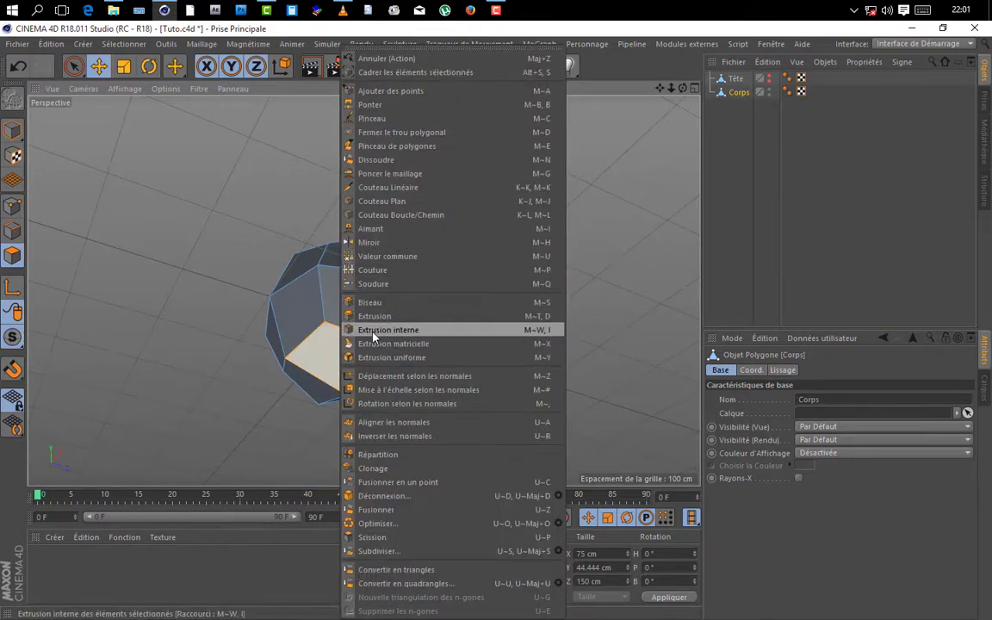
click(326, 363)
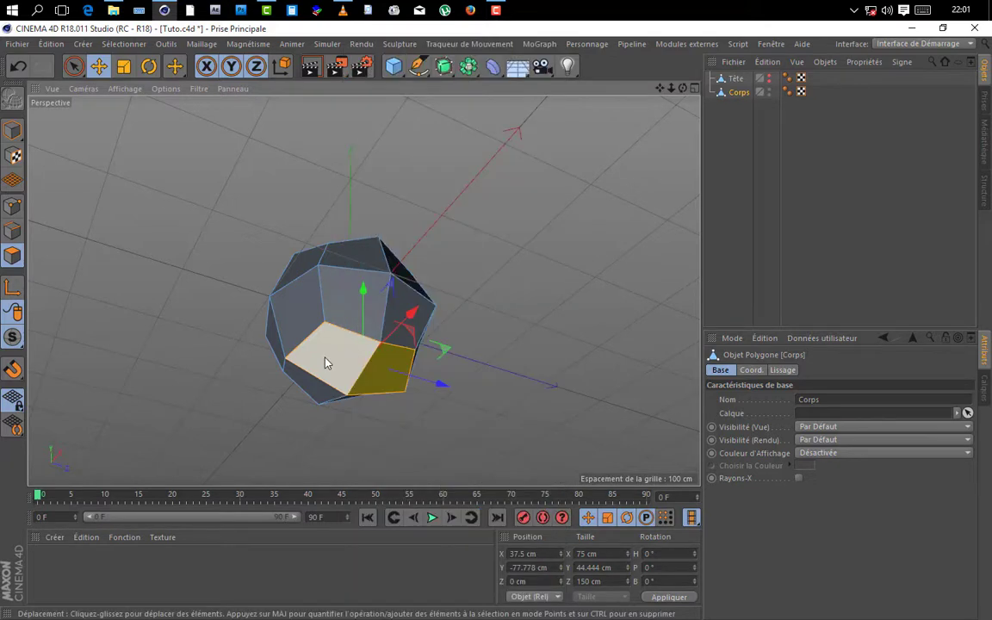
key(i)
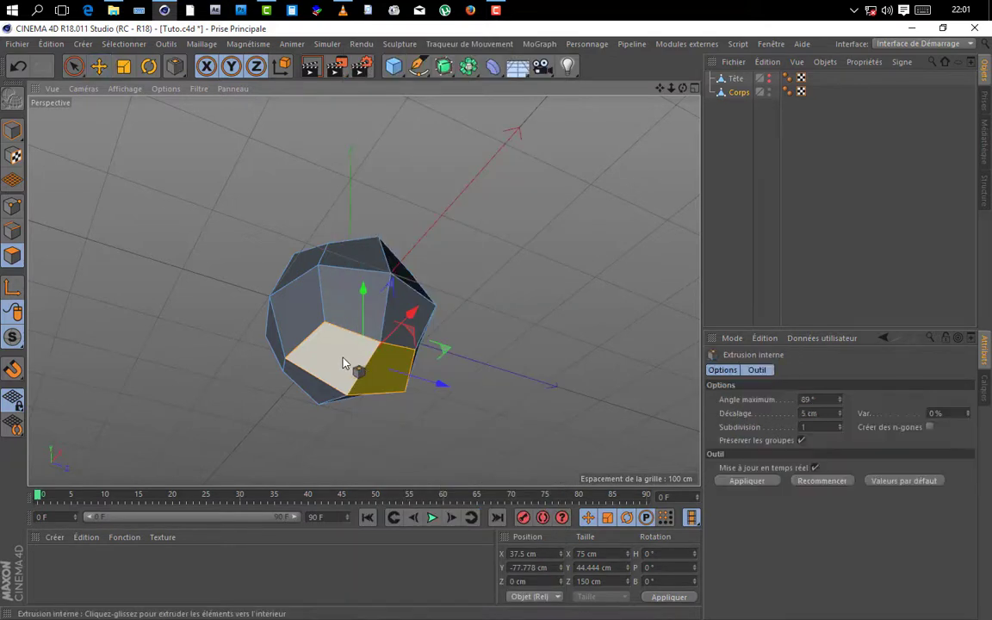
shift+click(360, 382)
drag(337, 358, 296, 359)
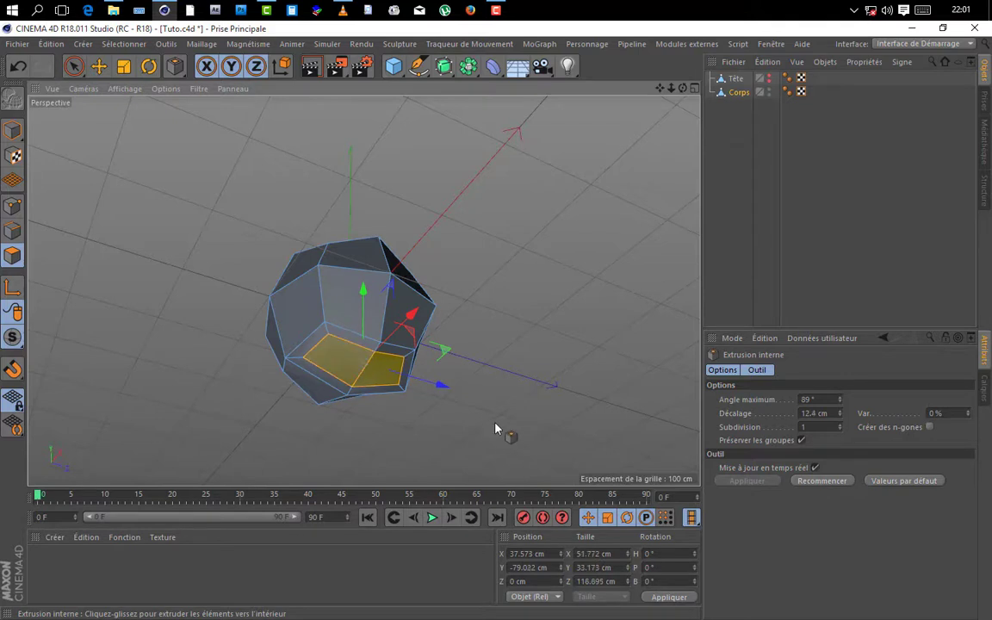
- Extrude the two inset underside polygons of Corps outward by about 23.6 cm
right_click(347, 362)
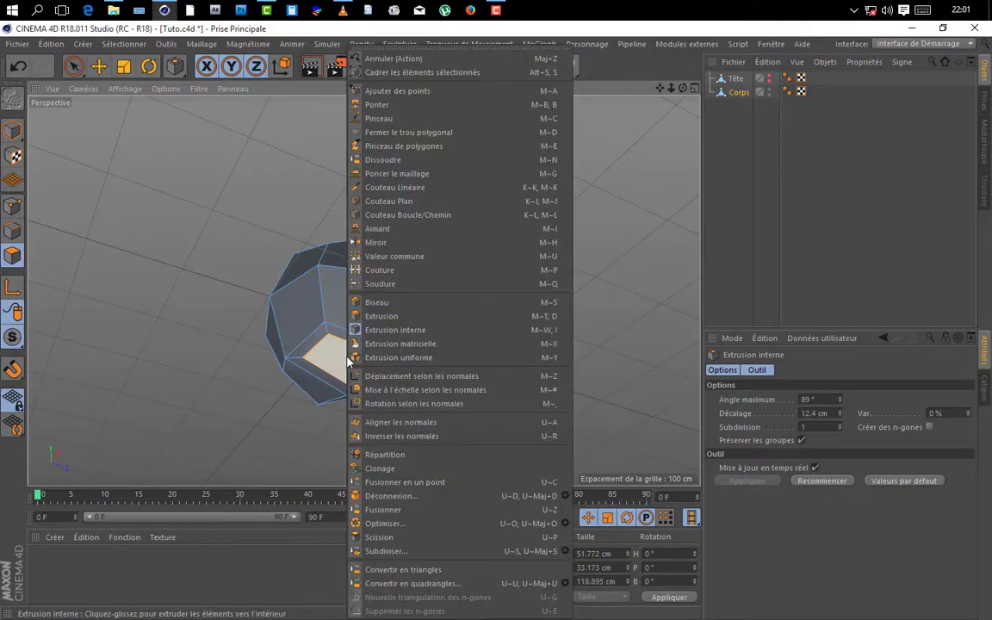
click(381, 316)
drag(388, 394, 439, 390)
scroll(482, 370, down, 3)
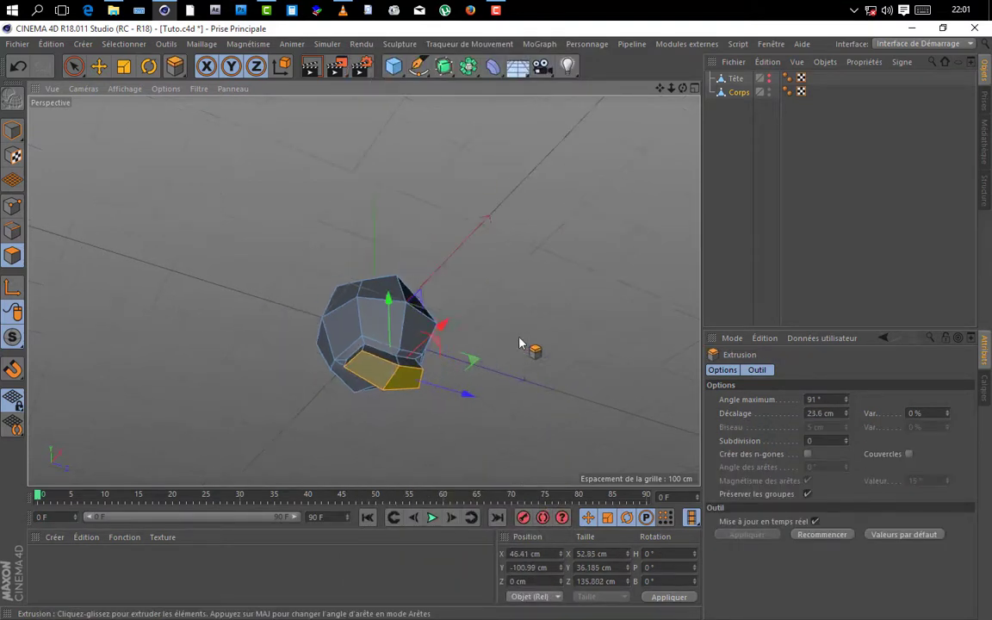
- Undo the last underside extrusion and flatten the two inset polygons by setting their Y size to 0 cm
drag(681, 89, 347, 404)
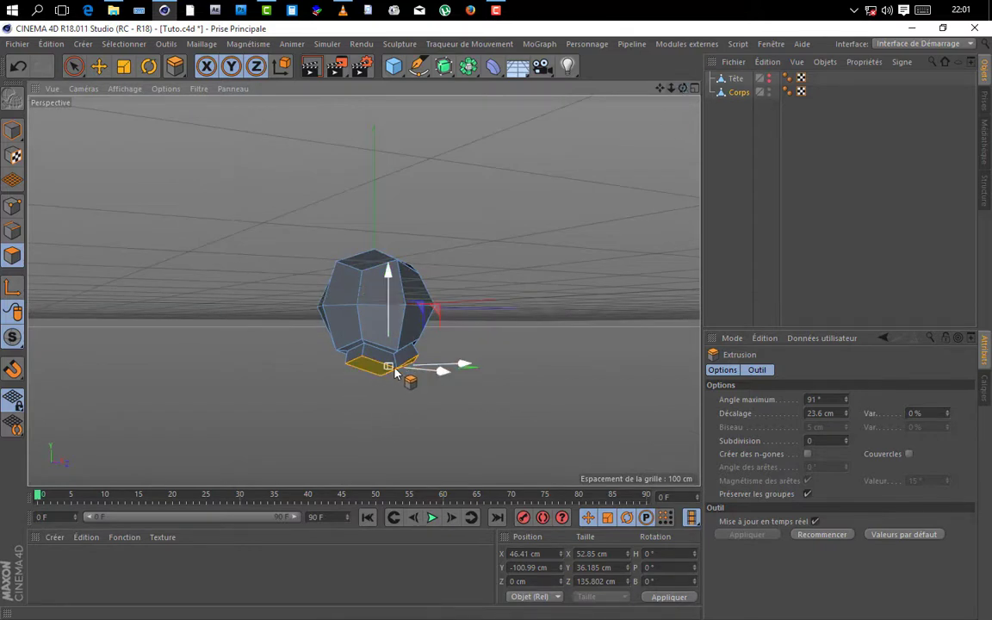
scroll(392, 371, up, 3)
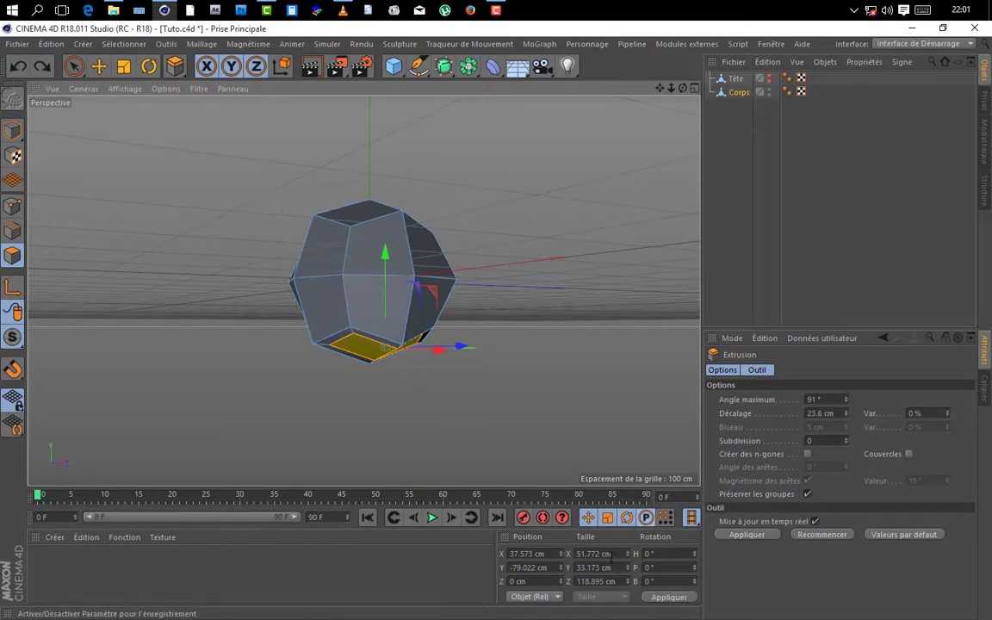
double_click(601, 567)
text(0)
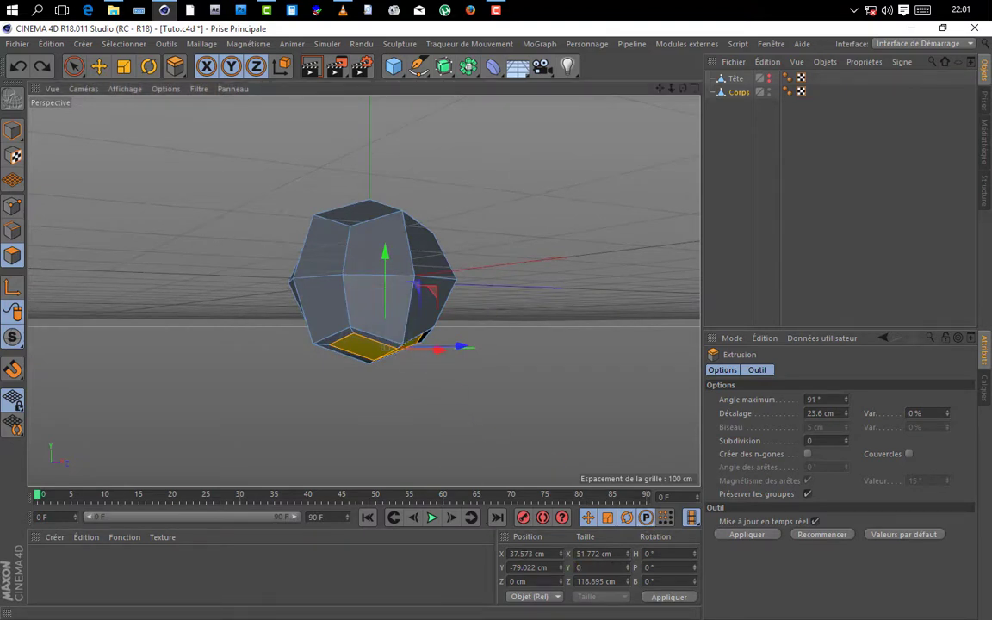
key(Return)
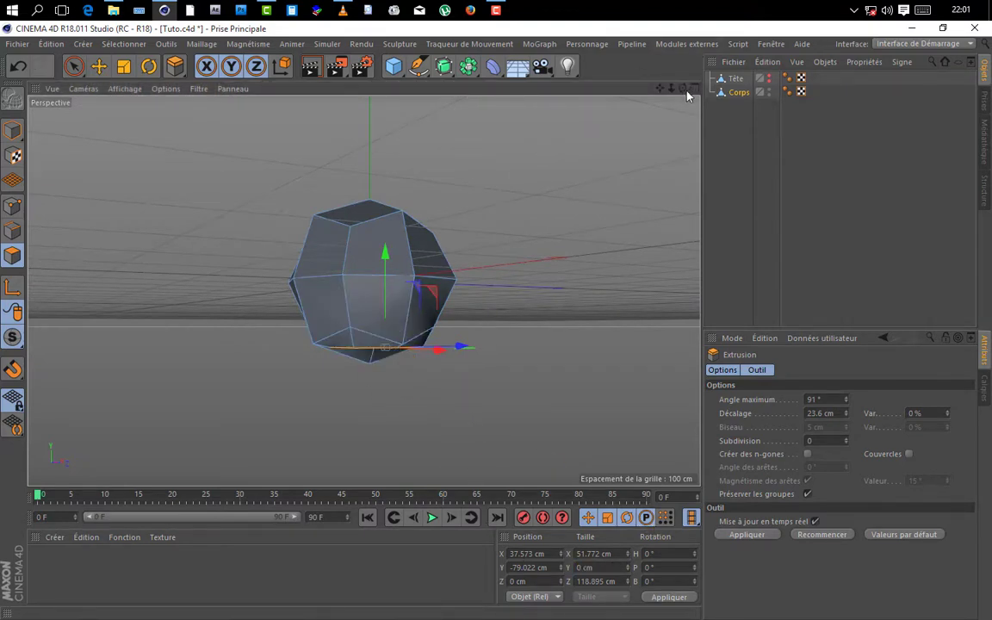
- Extrude the flattened underside polygons by about 119.1 cm and lower them to about Y -423.6 cm to form the leg
drag(683, 88, 454, 272)
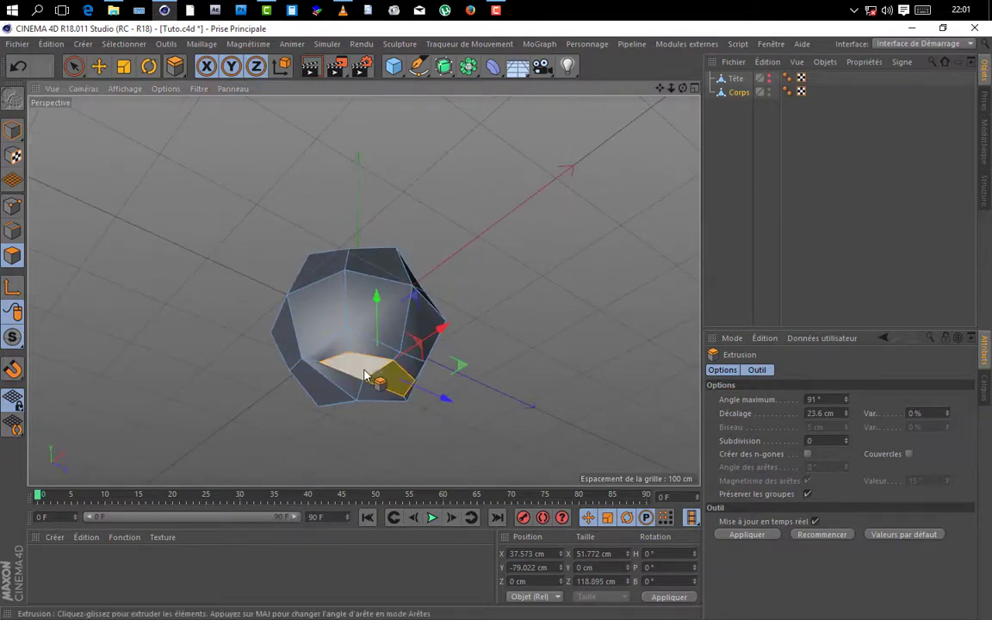
drag(365, 376, 359, 345)
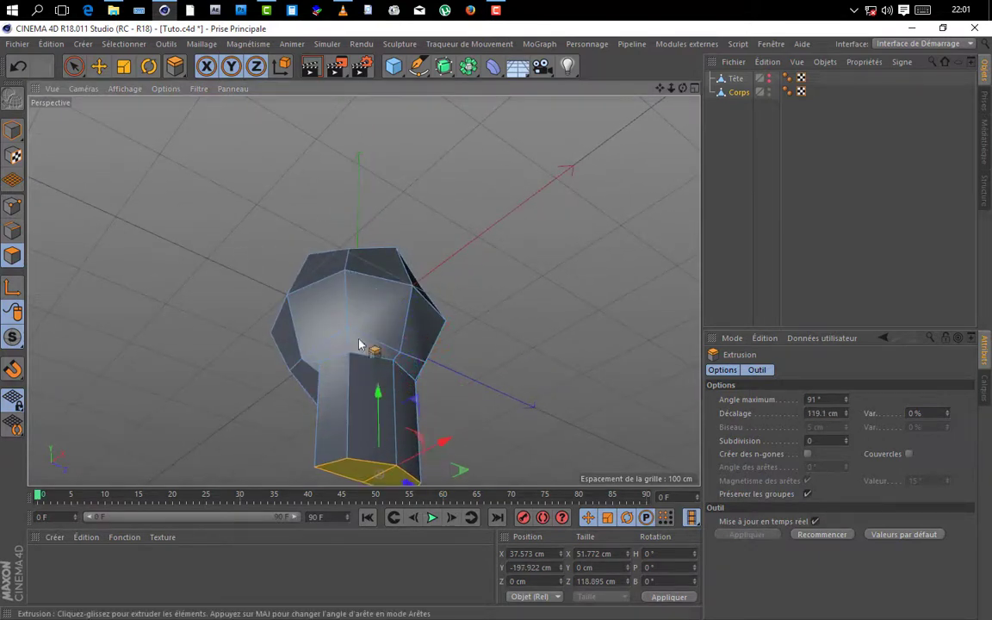
scroll(476, 239, down, 5)
drag(683, 87, 443, 241)
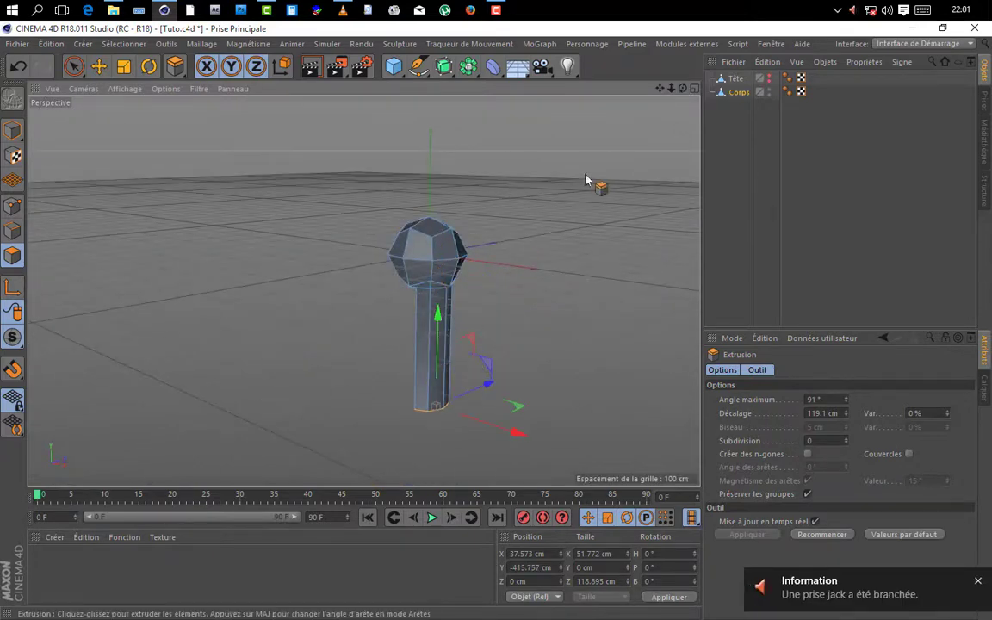
drag(660, 88, 353, 325)
drag(354, 323, 358, 322)
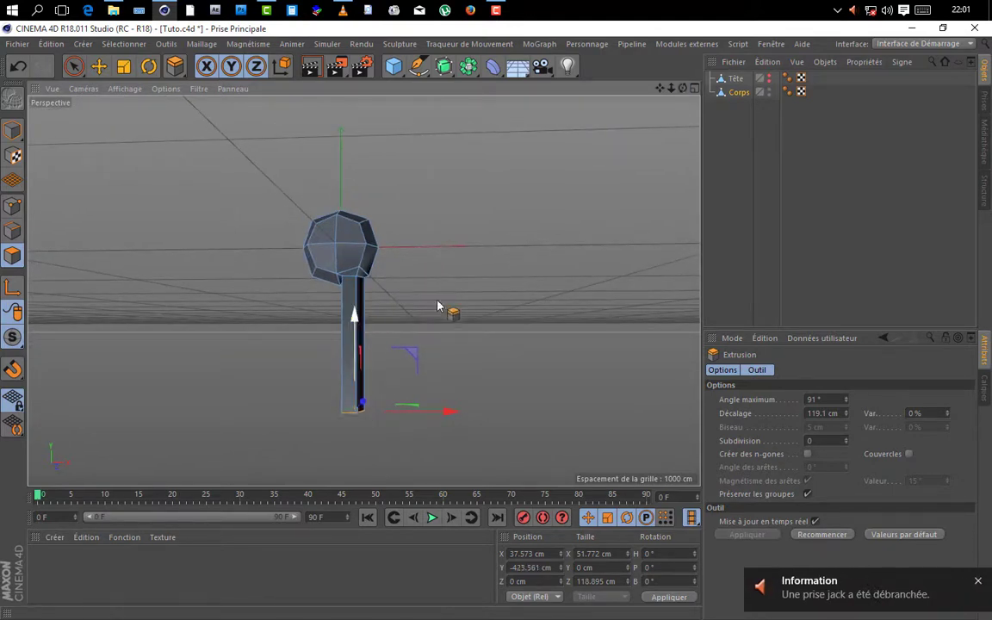
scroll(303, 257, up, 2)
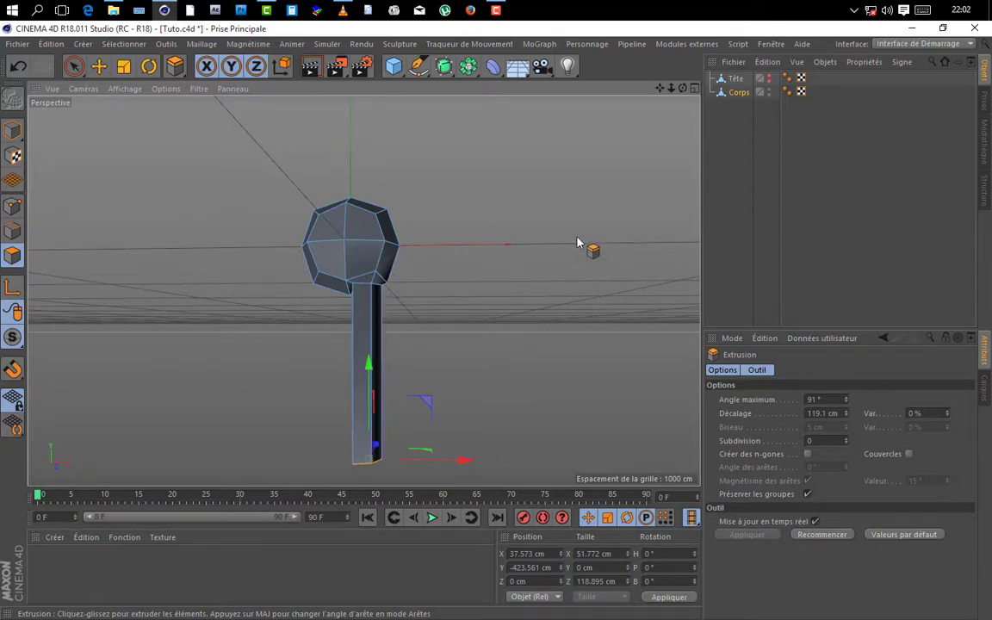
- Set the smoothing angle limit of Corps' Lissage property to 0°
click(786, 77)
double_click(814, 412)
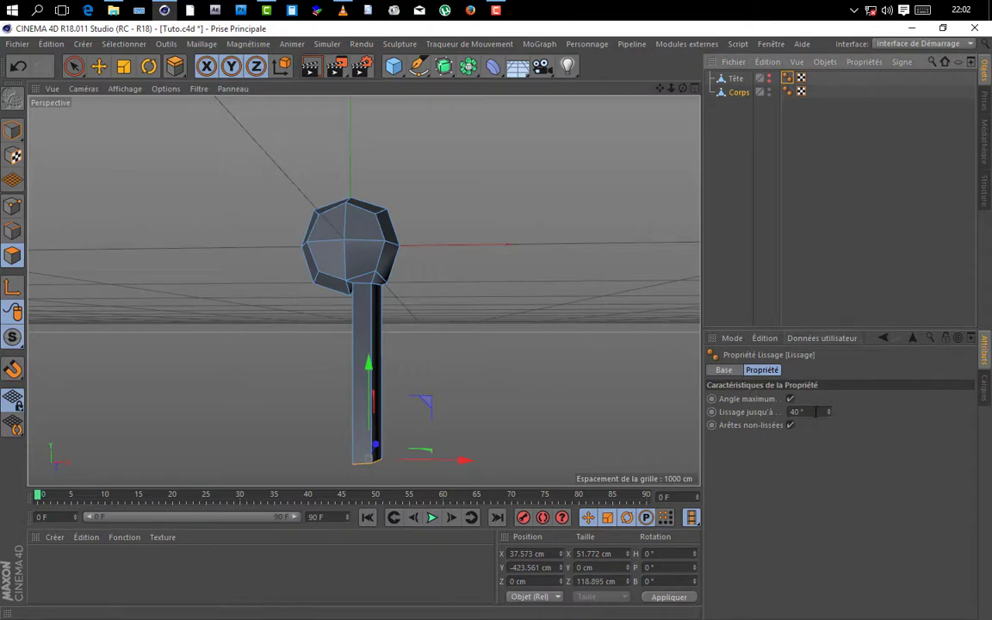
click(787, 91)
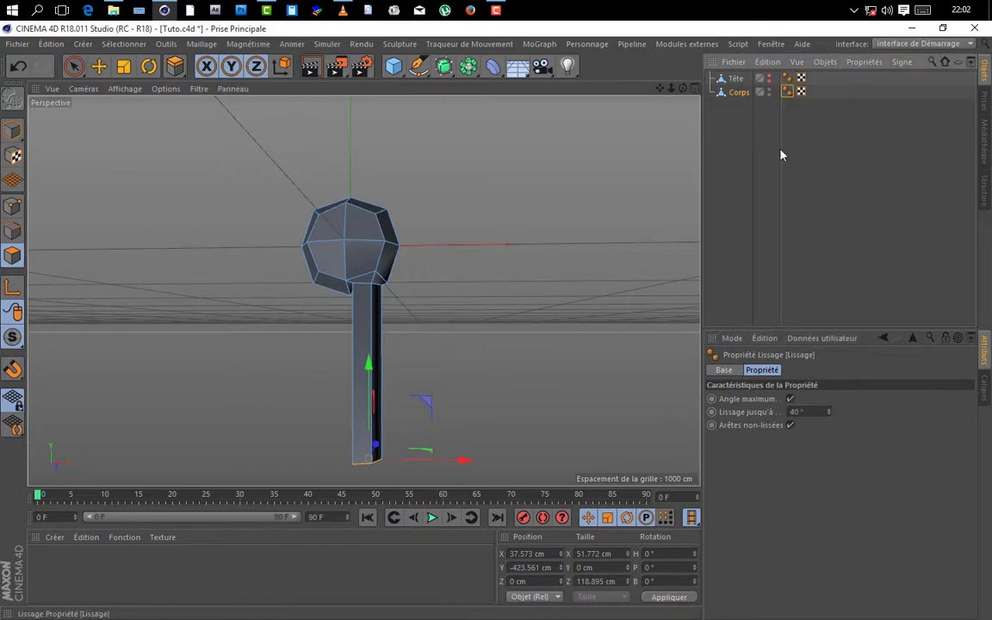
double_click(809, 413)
text(0)
key(Return)
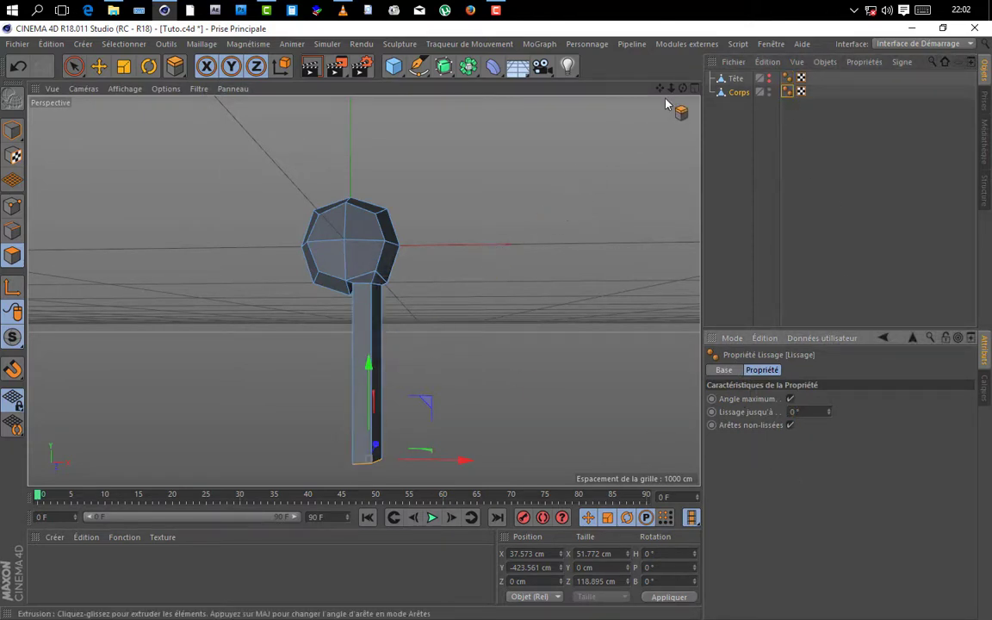
- Extrude the leg's end polygons a short way further down, to about Y -442.6 cm
drag(683, 88, 689, 31)
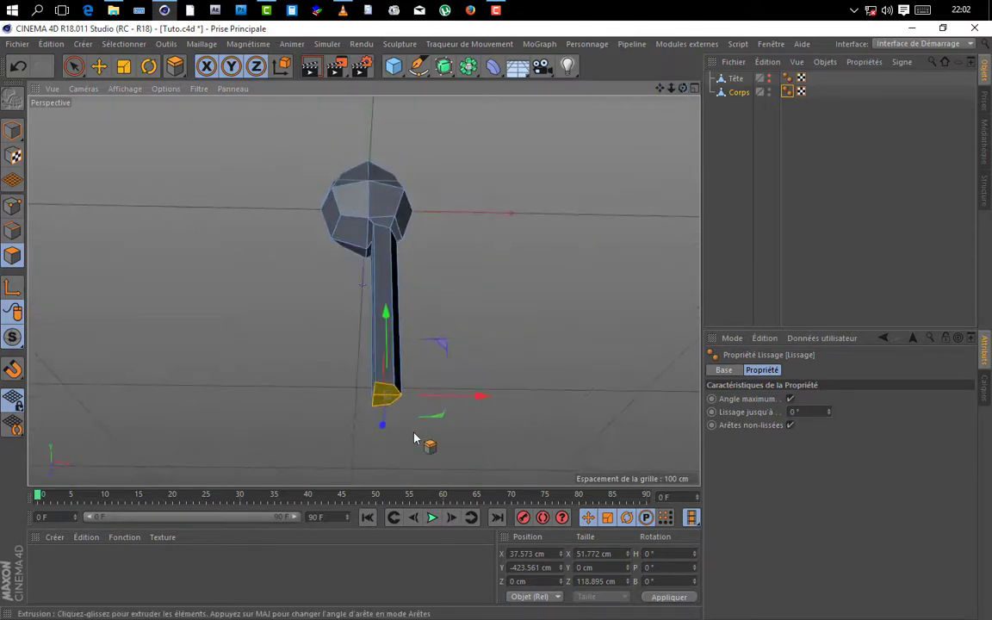
drag(379, 400, 395, 400)
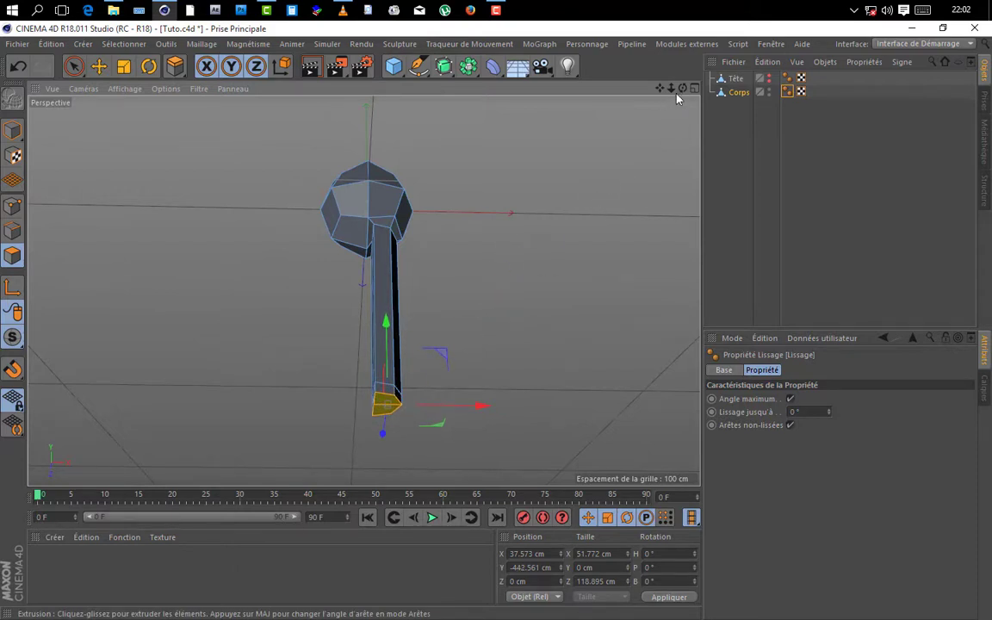
mouse_move(683, 87)
mouse_down()
mouse_move(363, 290)
mouse_move(640, 87)
mouse_move(363, 290)
mouse_move(683, 88)
mouse_up()
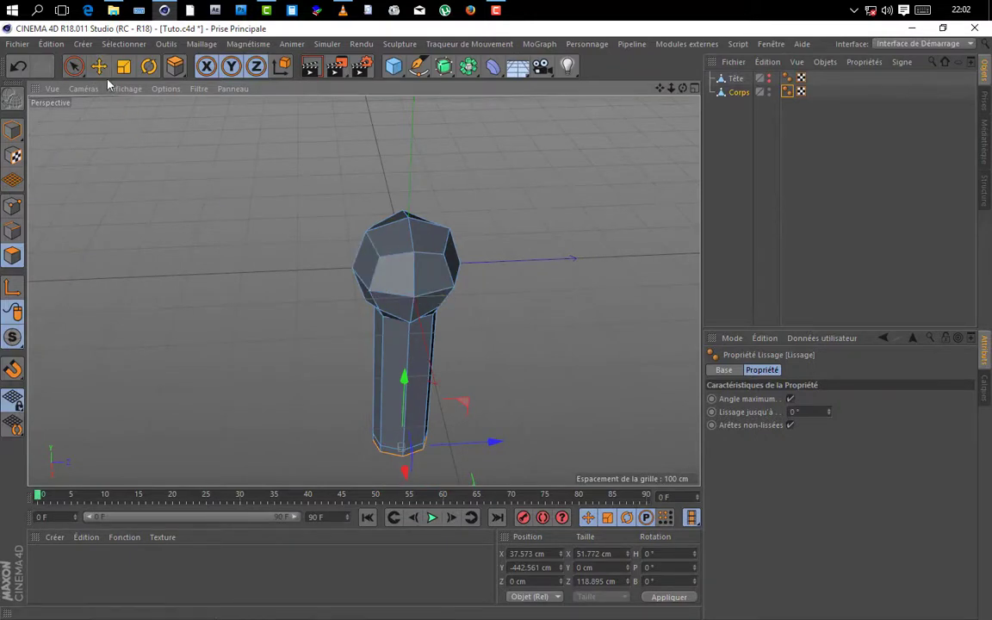
- Inset the two adjacent polygons on the upper +X side of Corps together with Extrusion interne, using an offset of about 15 cm
key(e)
click(420, 276)
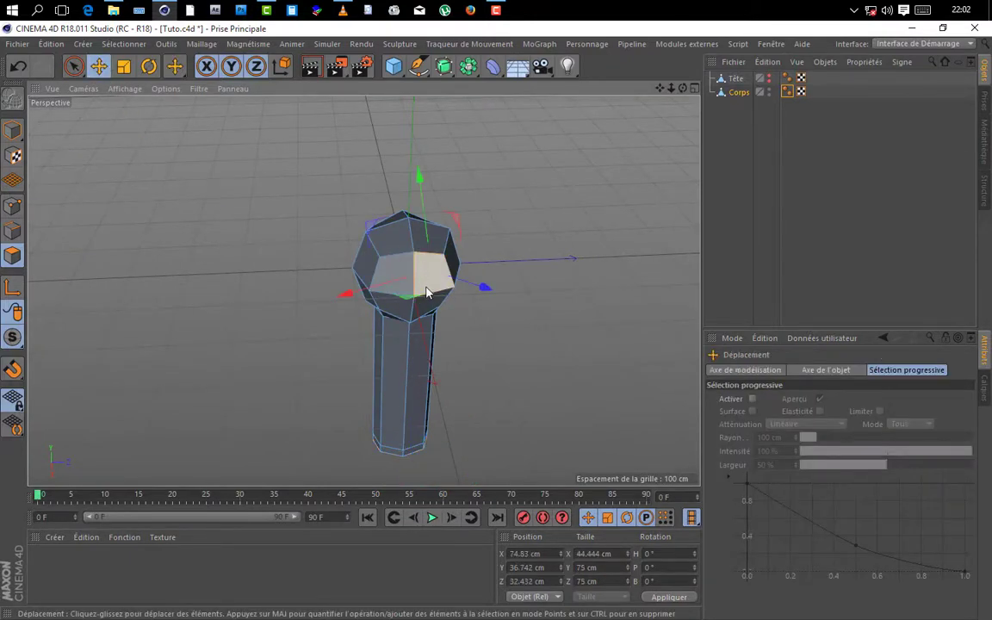
shift+click(393, 270)
drag(680, 90, 605, 169)
key(i)
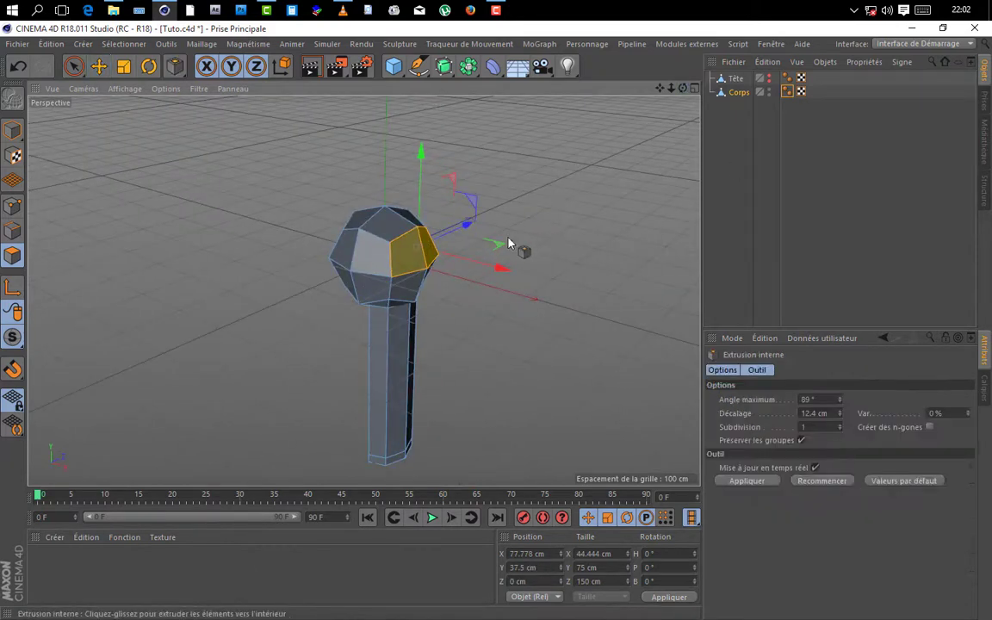
drag(409, 253, 396, 252)
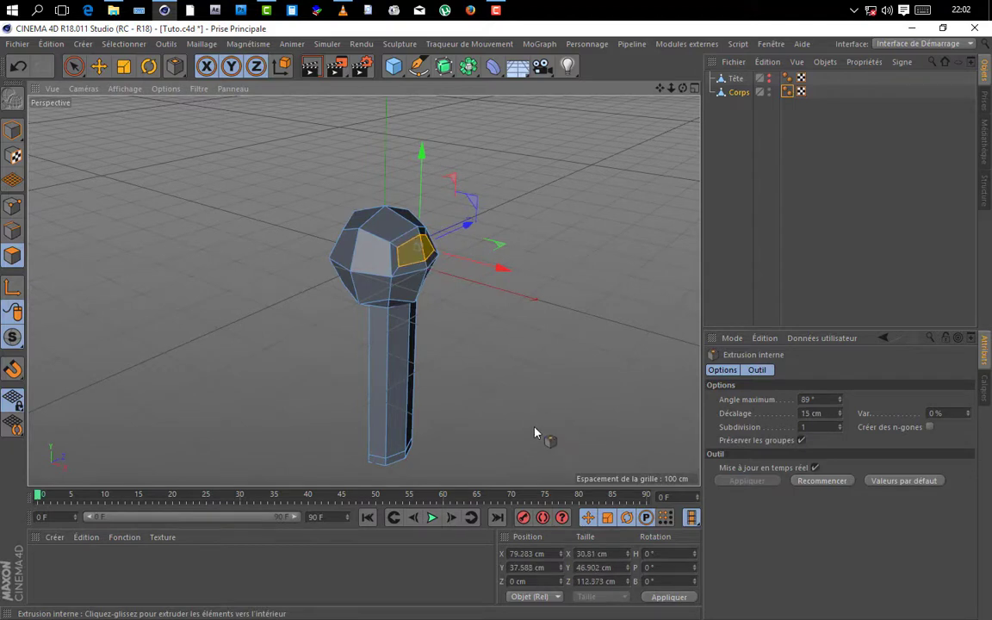
- Flatten the two inset side polygons by setting their X size to 0 cm
scroll(422, 244, up, 2)
scroll(422, 244, up, 3)
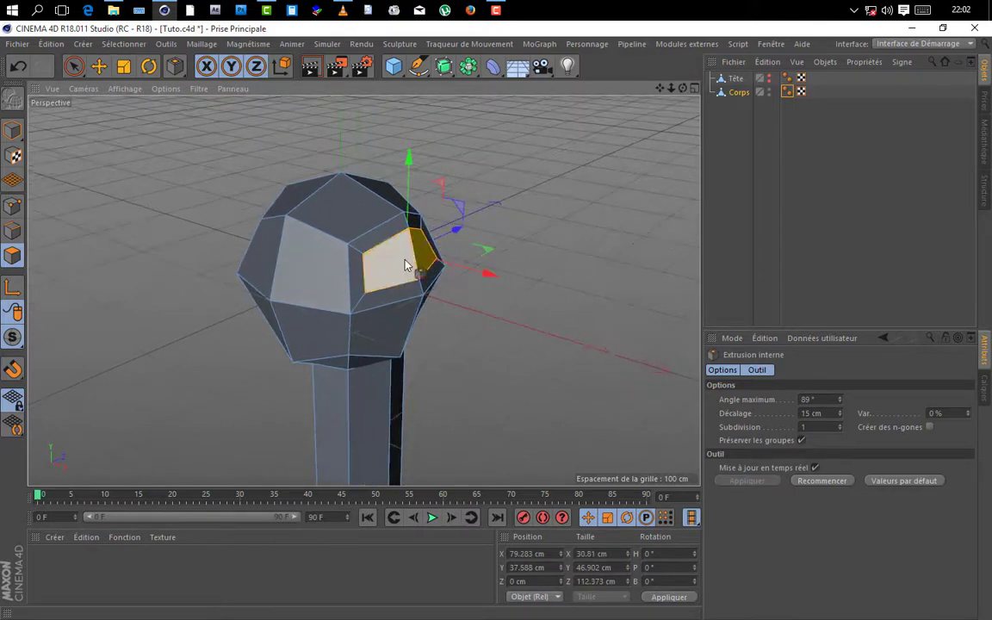
click(579, 554)
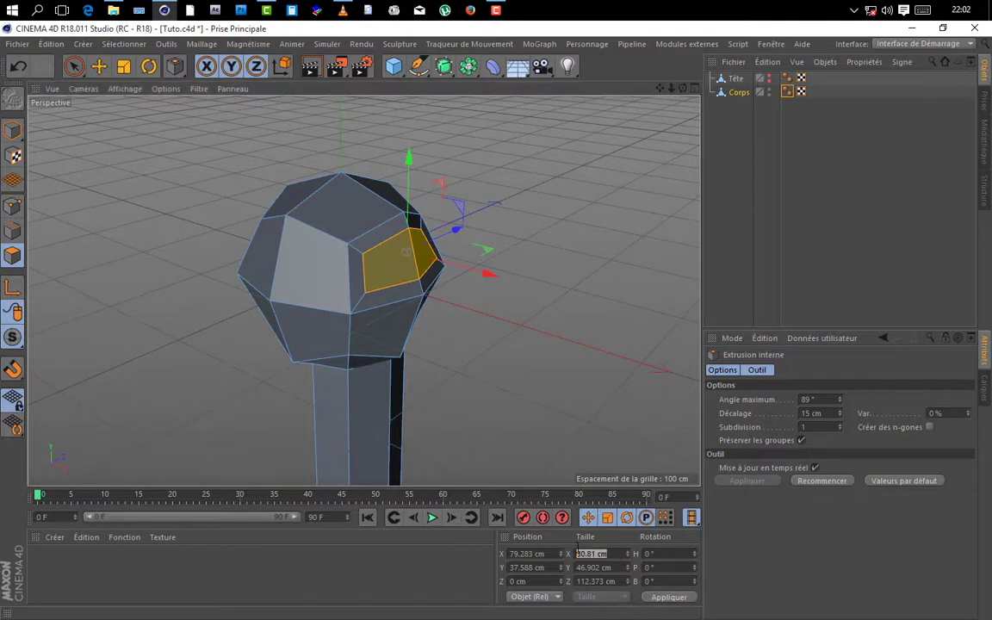
text(0)
key(Return)
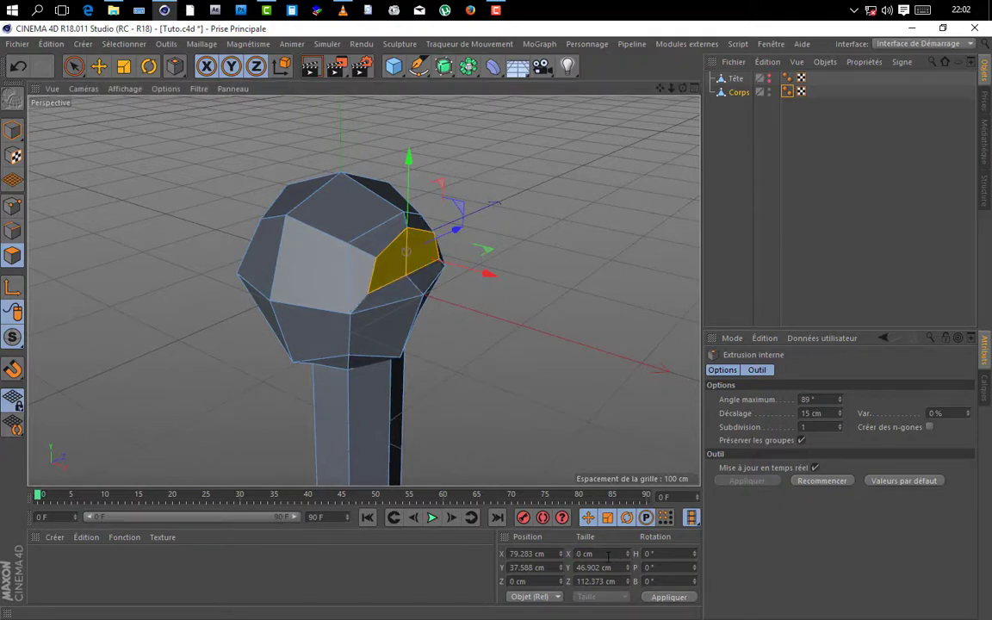
- Extrude the flattened side polygons outward by about 247.3 cm to form an arm
scroll(581, 259, down, 2)
alt+middle_drag(677, 104, 600, 117)
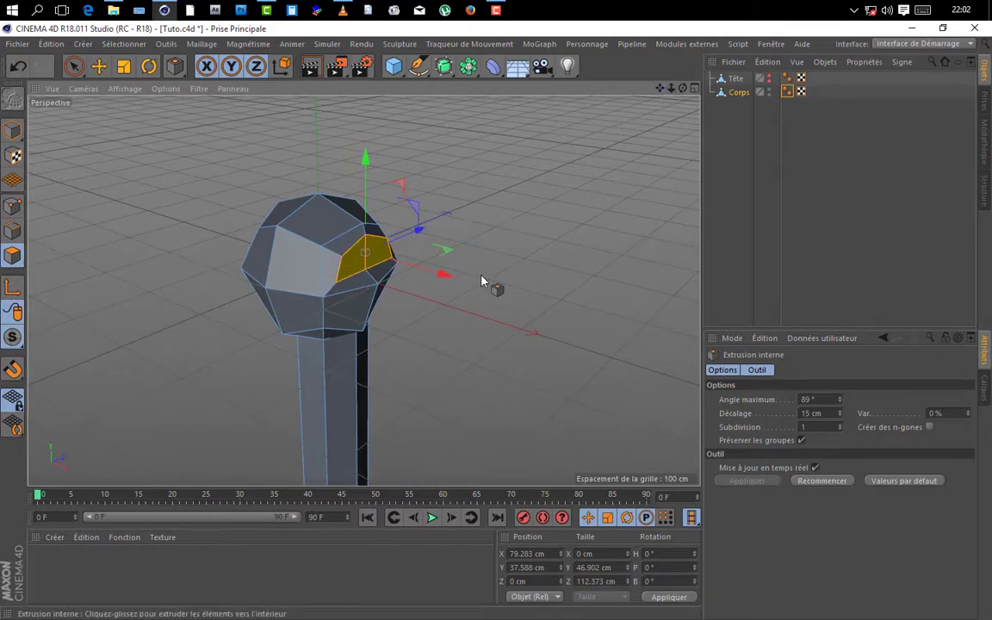
right_click(363, 266)
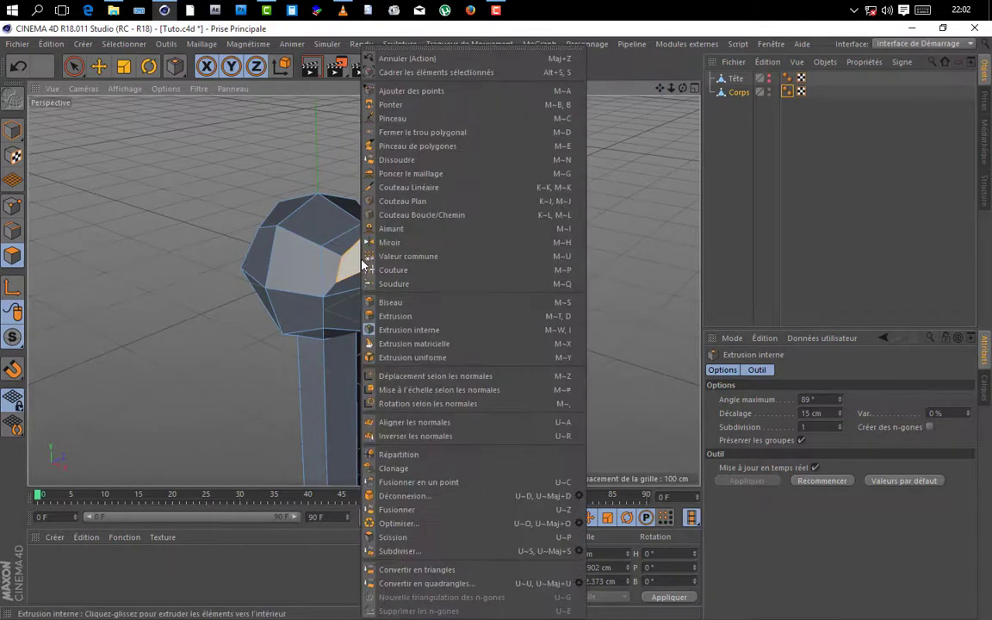
click(398, 319)
drag(351, 270, 525, 270)
drag(549, 212, 554, 209)
scroll(554, 209, down, 3)
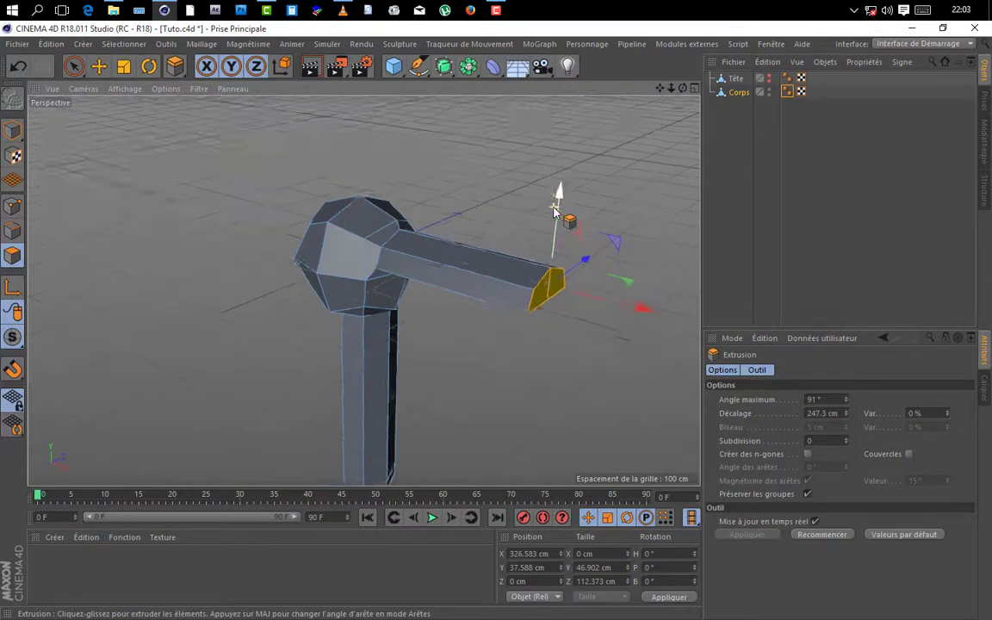
- Lengthen the arm by moving its end polygons along the X axis to about 347.9 cm
drag(660, 88, 496, 74)
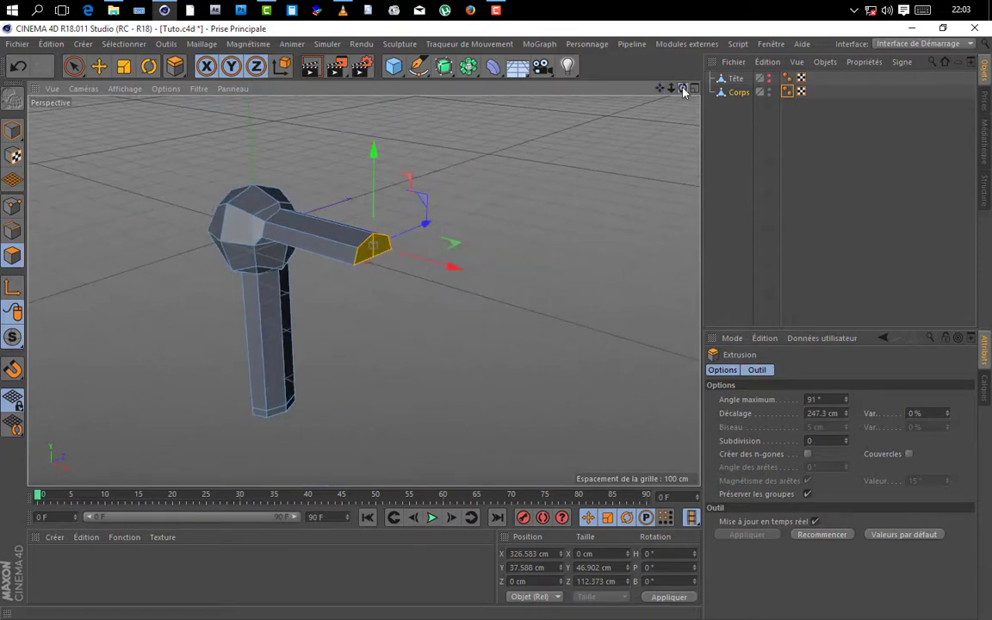
drag(682, 88, 773, 38)
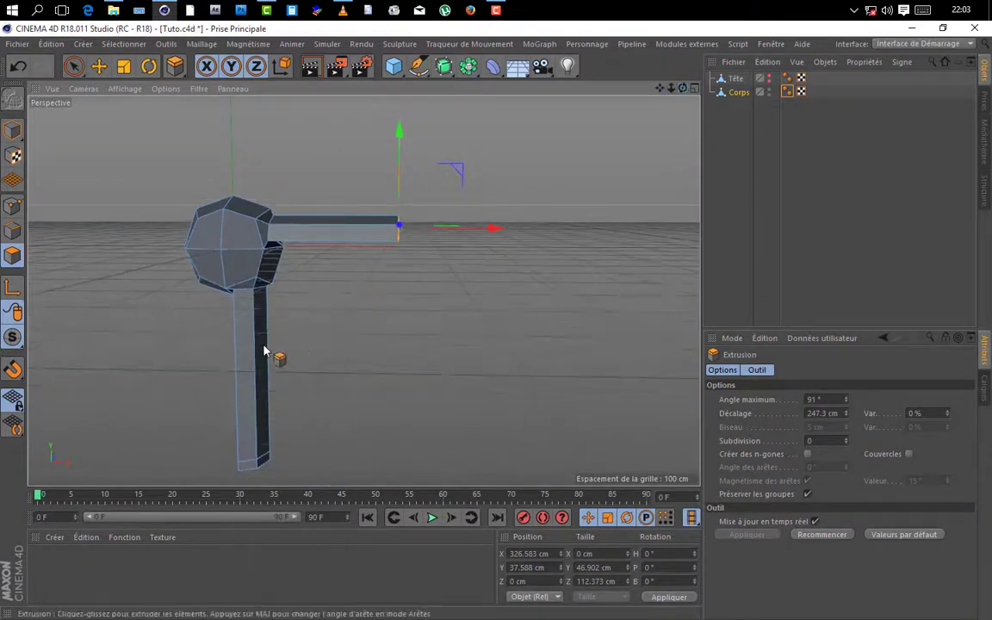
drag(475, 228, 487, 229)
- Extrude the arm's end polygons by about 22.2 cm and deselect the Corps object
scroll(434, 221, up, 3)
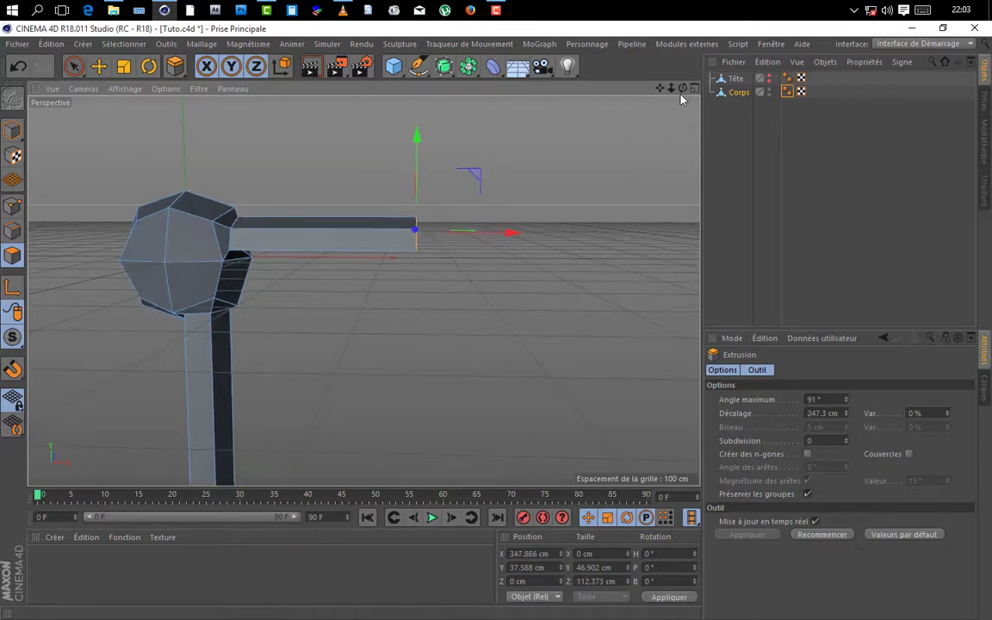
drag(683, 90, 664, 101)
scroll(519, 286, up, 3)
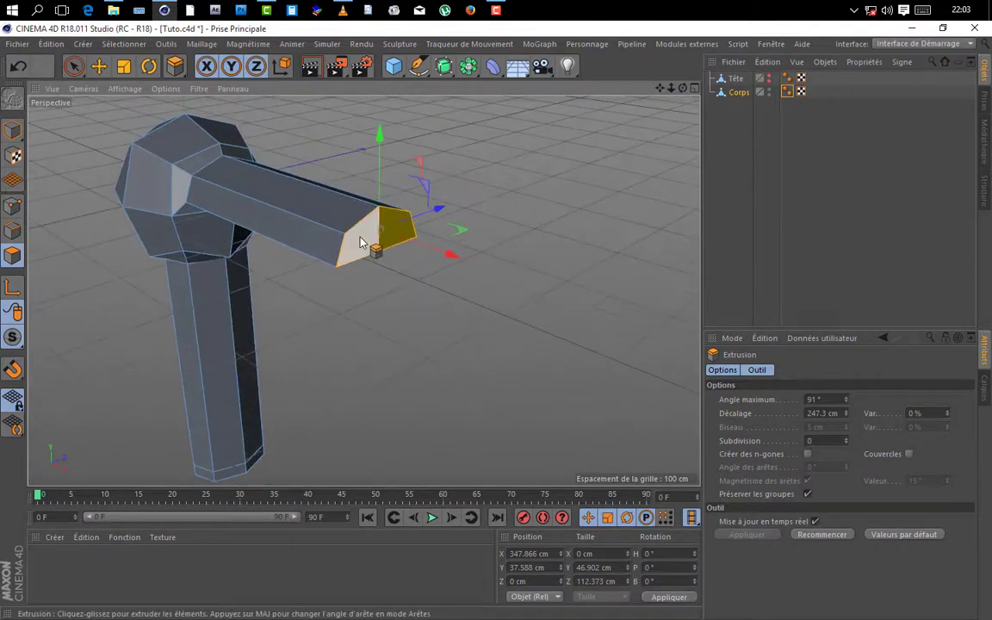
drag(360, 239, 479, 144)
scroll(479, 144, down, 3)
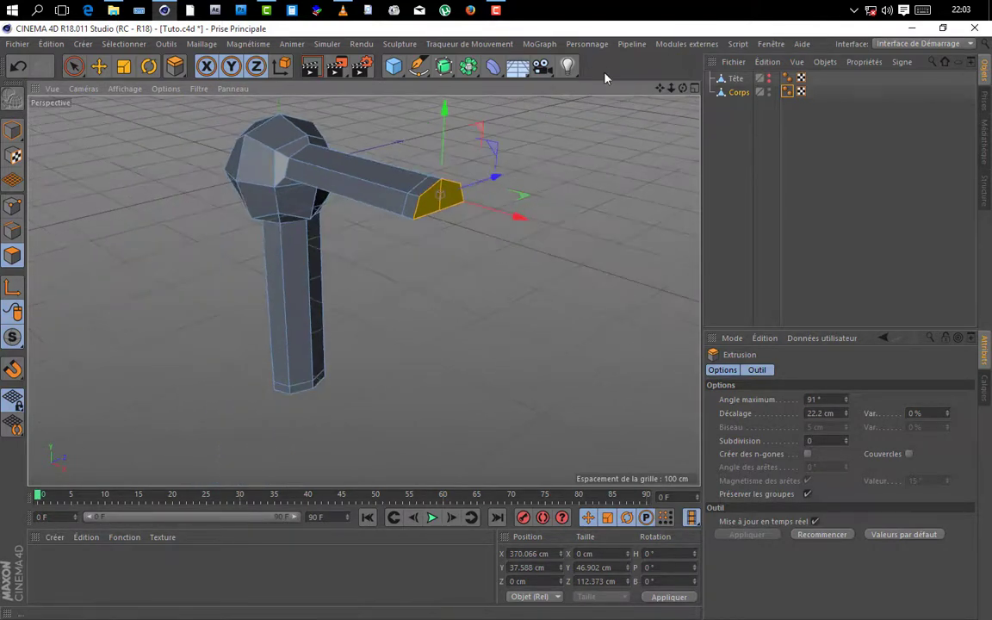
drag(671, 91, 724, 115)
click(717, 125)
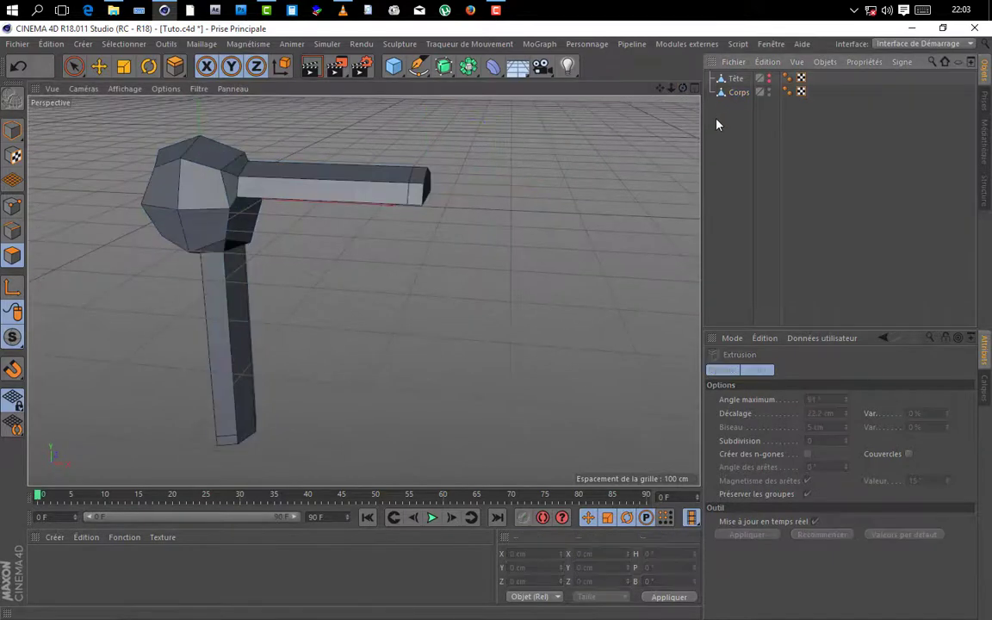
- Switch the viewport to the front (Face) camera and save the scene
drag(683, 88, 476, 204)
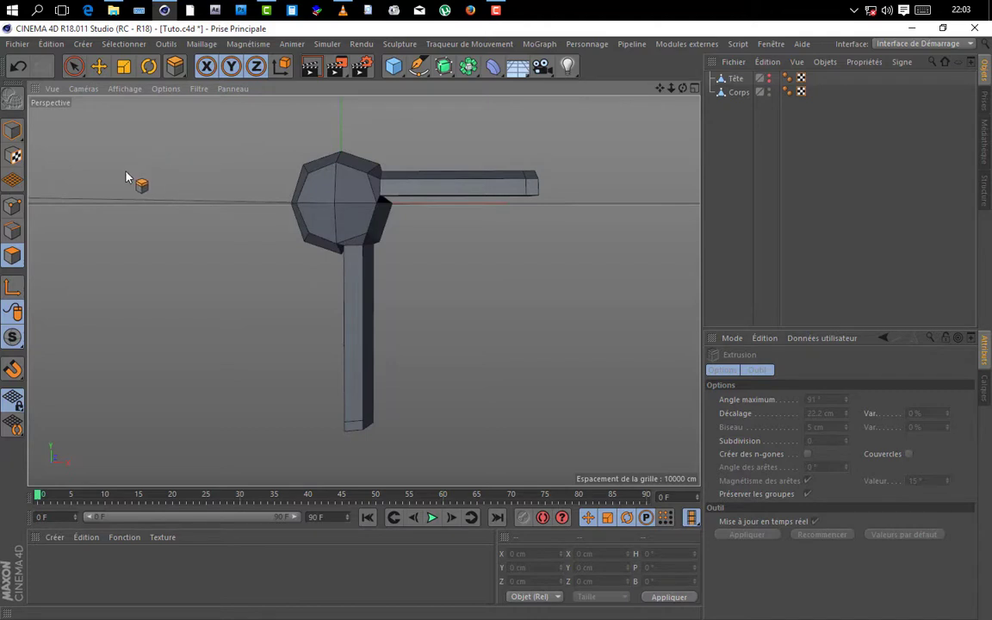
click(55, 90)
click(77, 91)
click(76, 91)
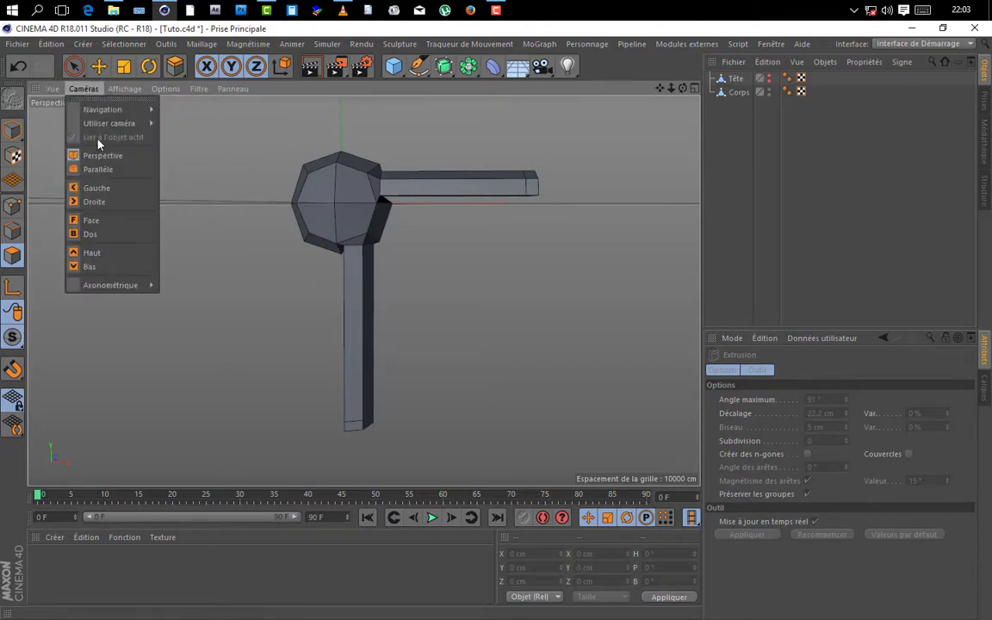
click(90, 203)
scroll(511, 200, down, 3)
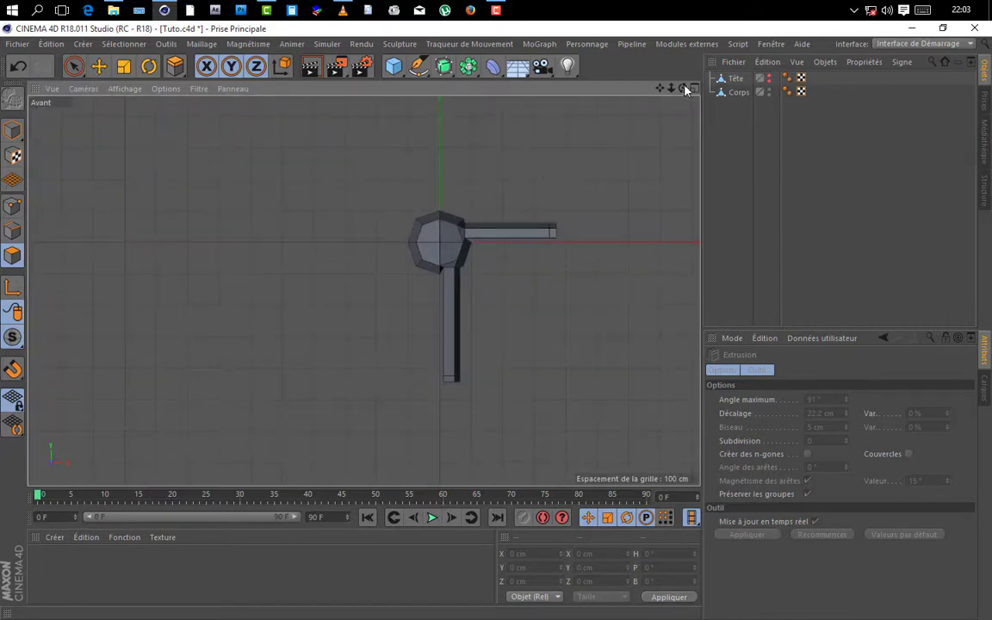
drag(662, 89, 616, 84)
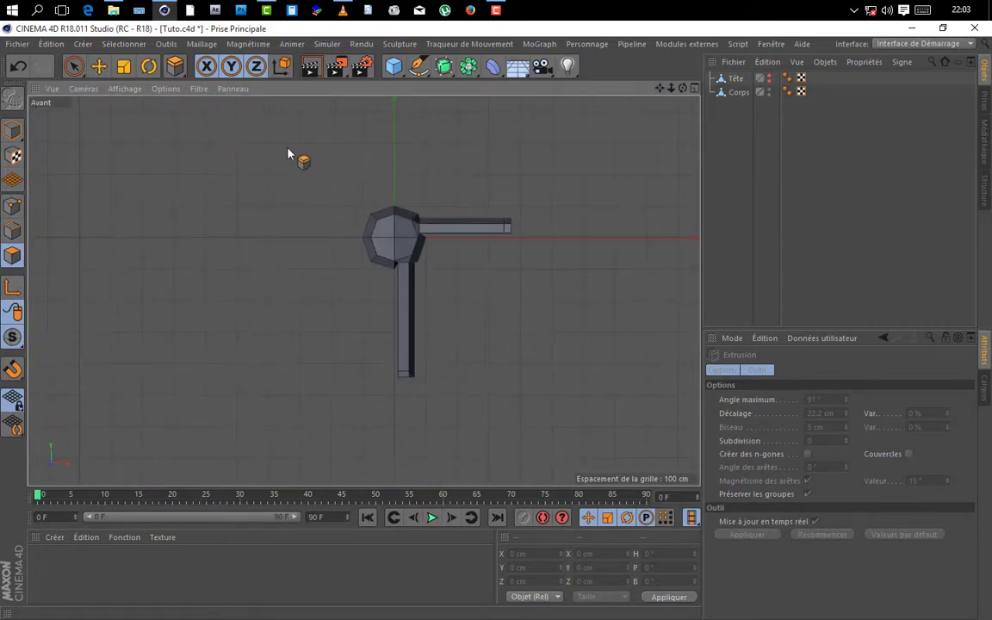
key(ctrl+s)
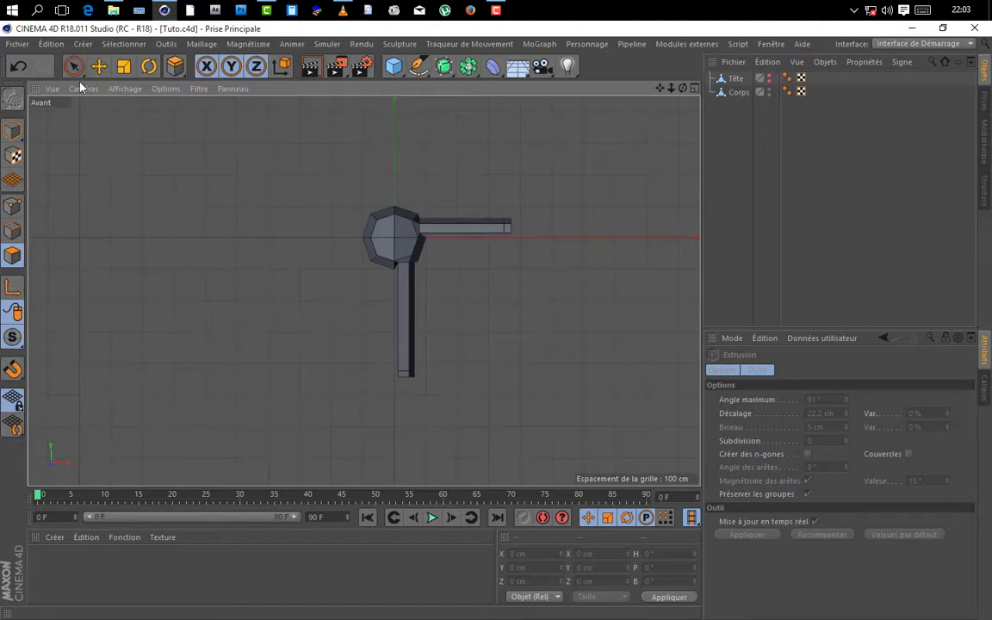
- Select the Corps object and try to capture the polygons of its limbless half with a rectangle selection
click(113, 46)
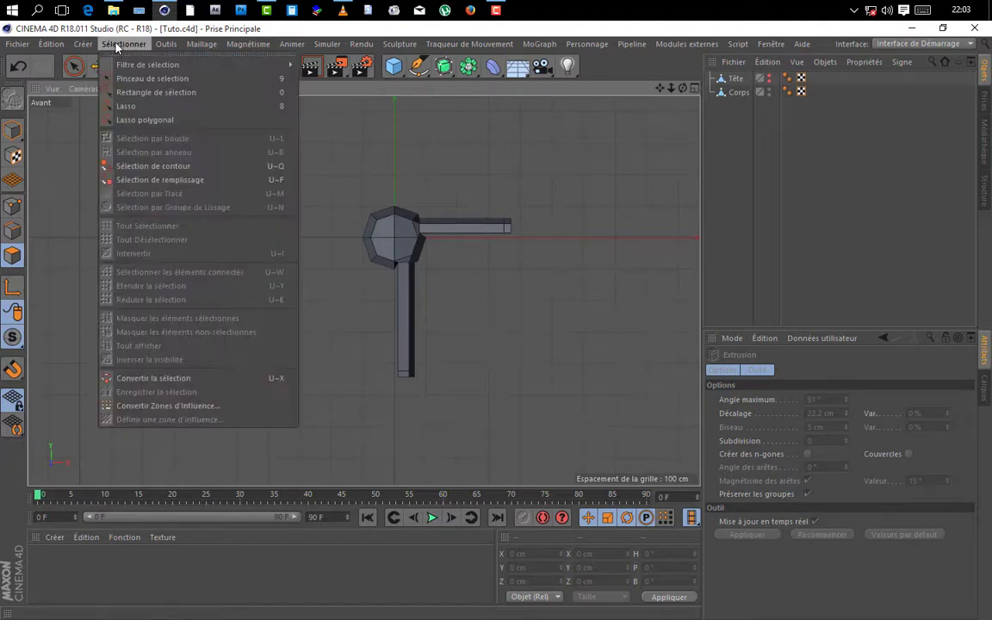
click(145, 92)
scroll(478, 305, up, 3)
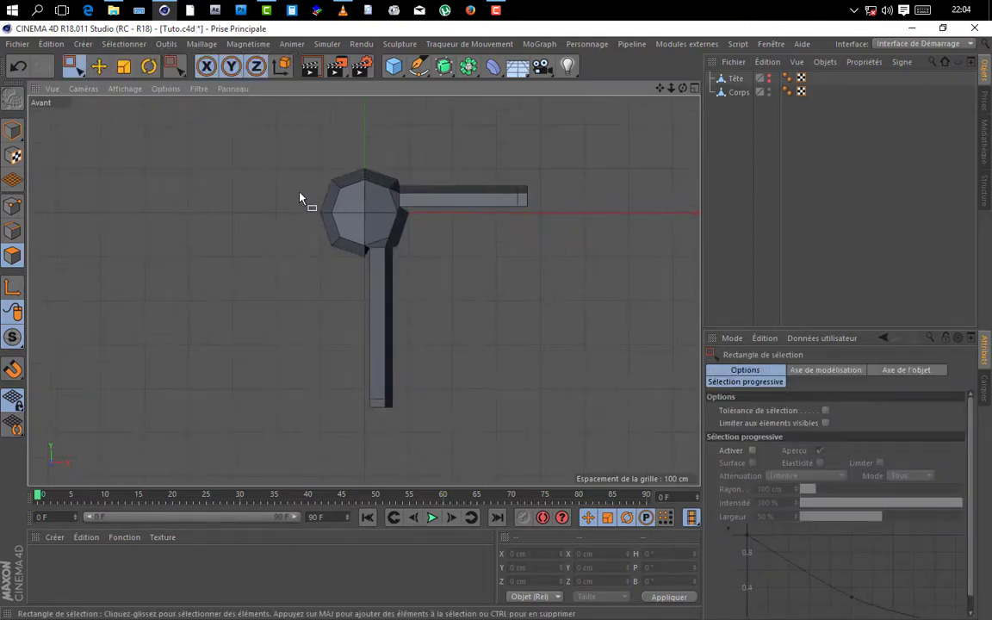
drag(264, 135, 353, 341)
click(740, 92)
drag(263, 133, 350, 312)
drag(210, 105, 358, 310)
right_click(356, 307)
click(337, 266)
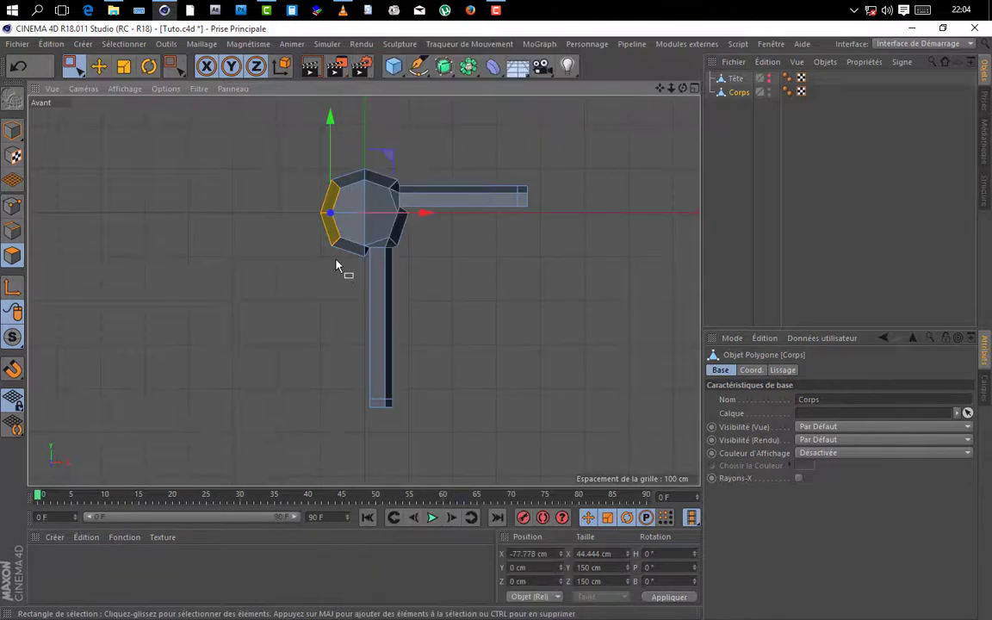
- Enable selection tolerance for the rectangle selection, select all polygons of the limbless half of Corps and delete them
click(175, 69)
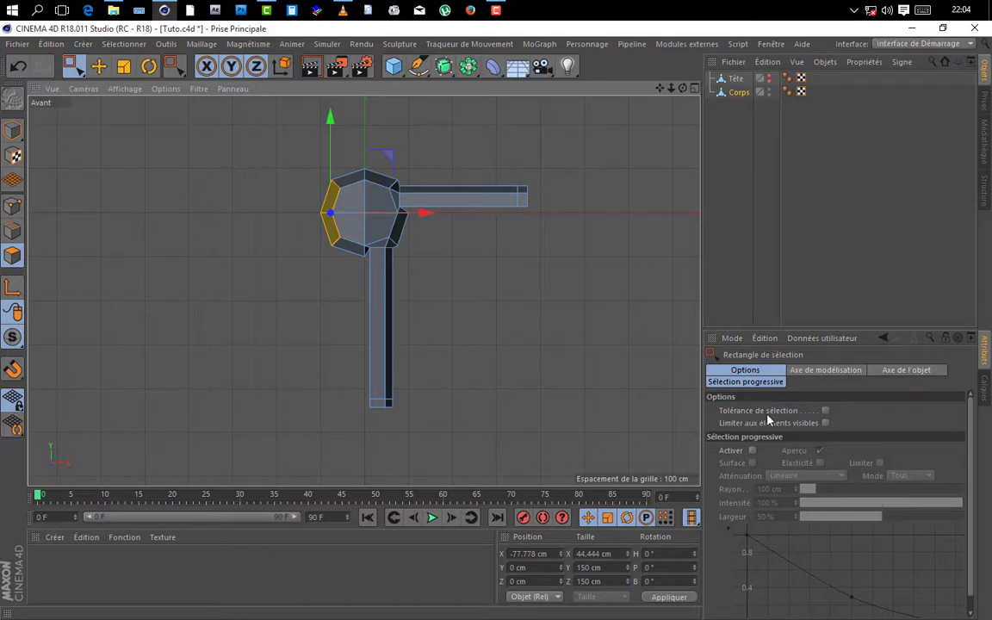
click(824, 411)
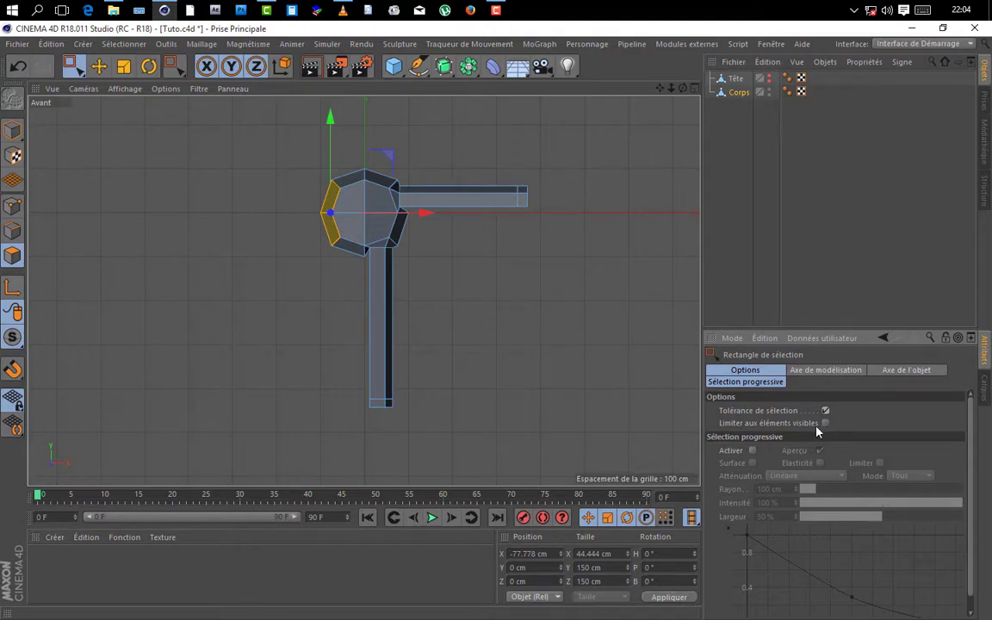
drag(241, 115, 353, 291)
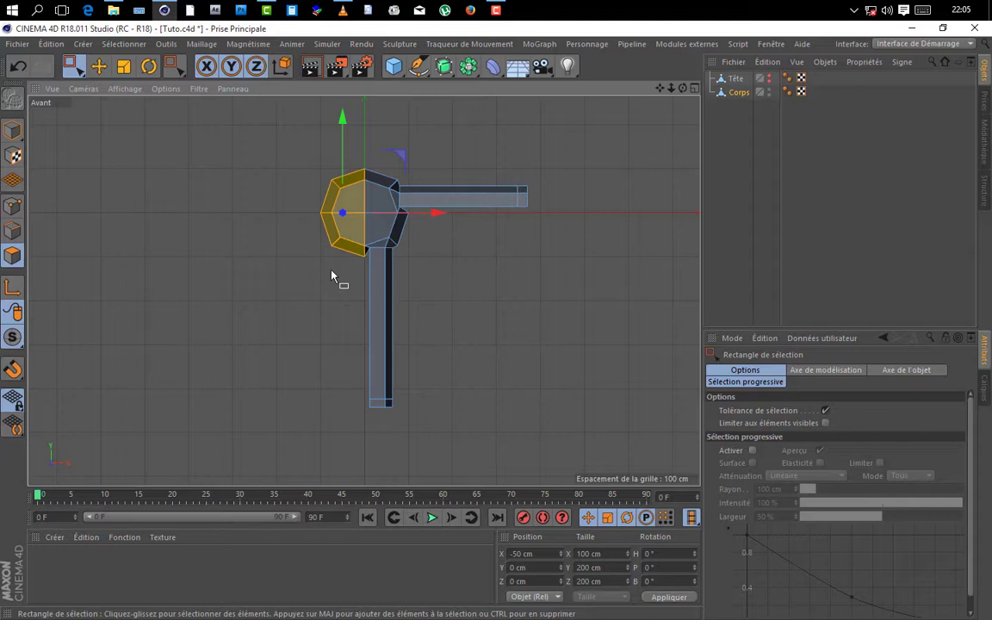
key(Delete)
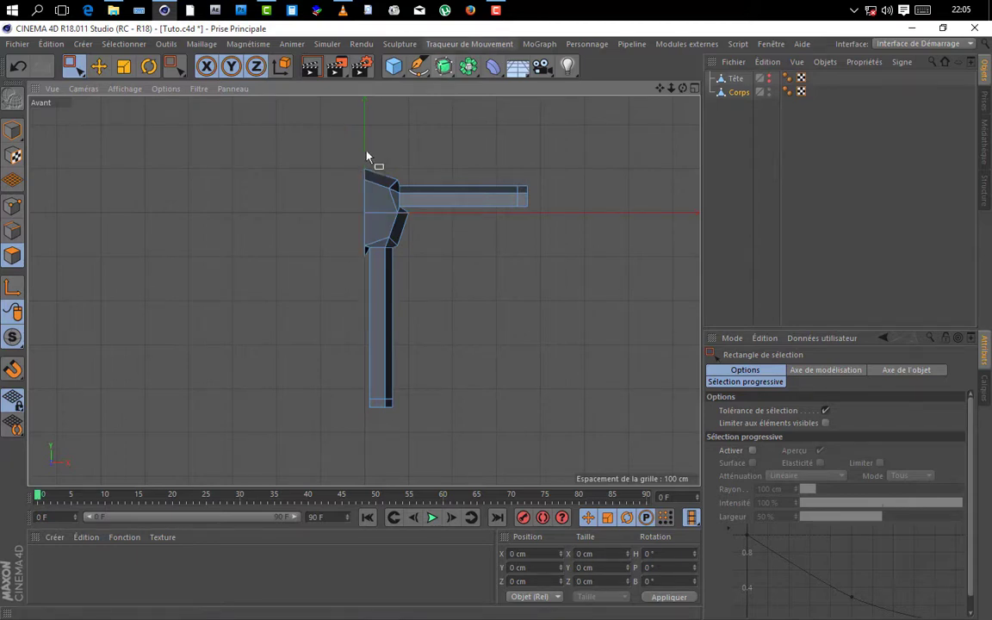
- Select the stray points remaining on the removed half of Corps in point mode and delete them
scroll(362, 166, up, 2)
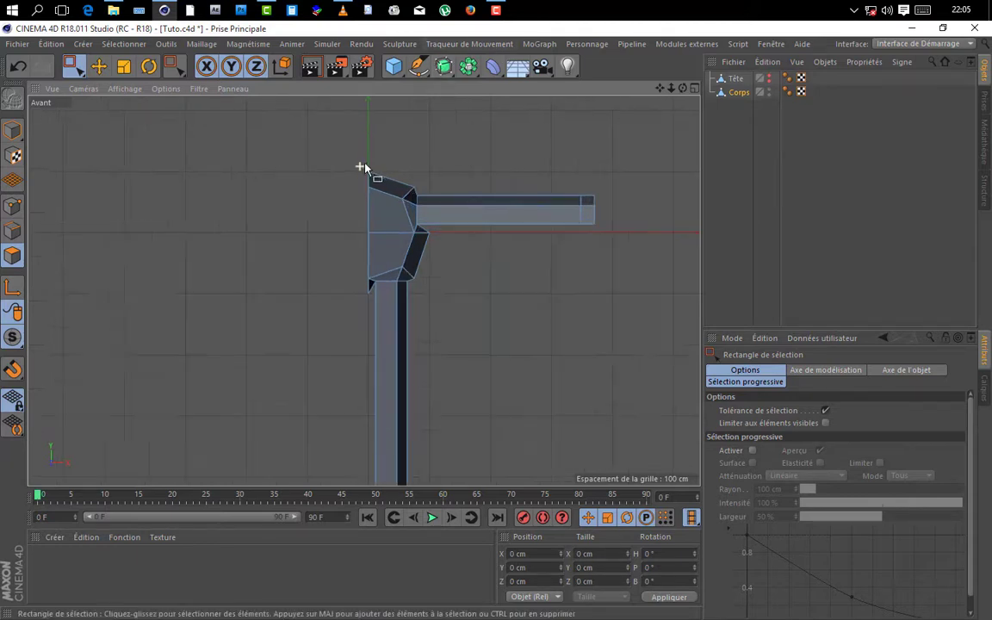
click(13, 205)
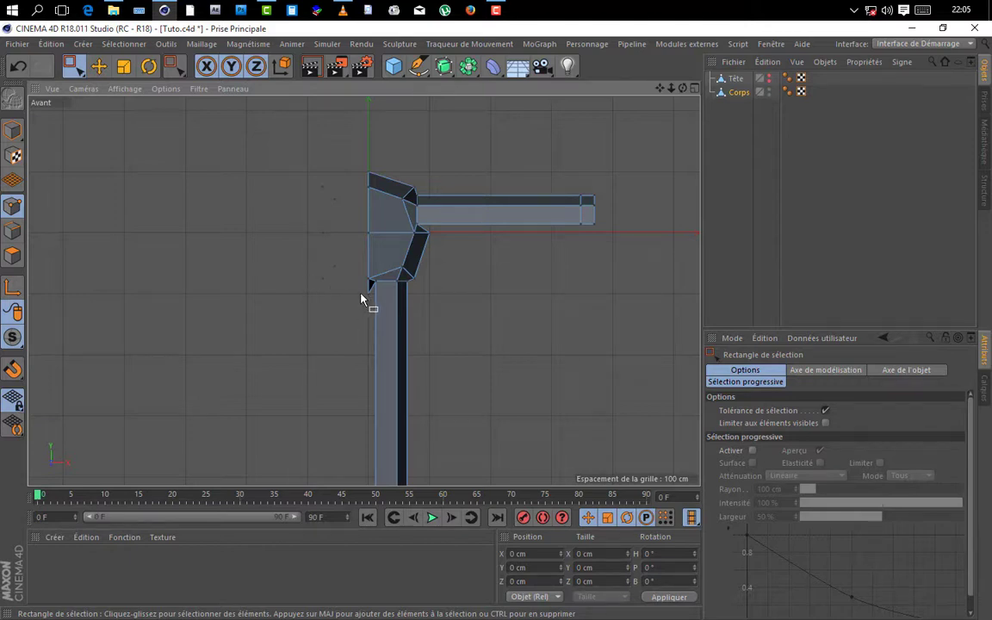
drag(208, 135, 353, 355)
click(353, 355)
scroll(400, 212, down, 2)
- Add a Symétrie object as the parent of Corps to mirror the half body
click(737, 92)
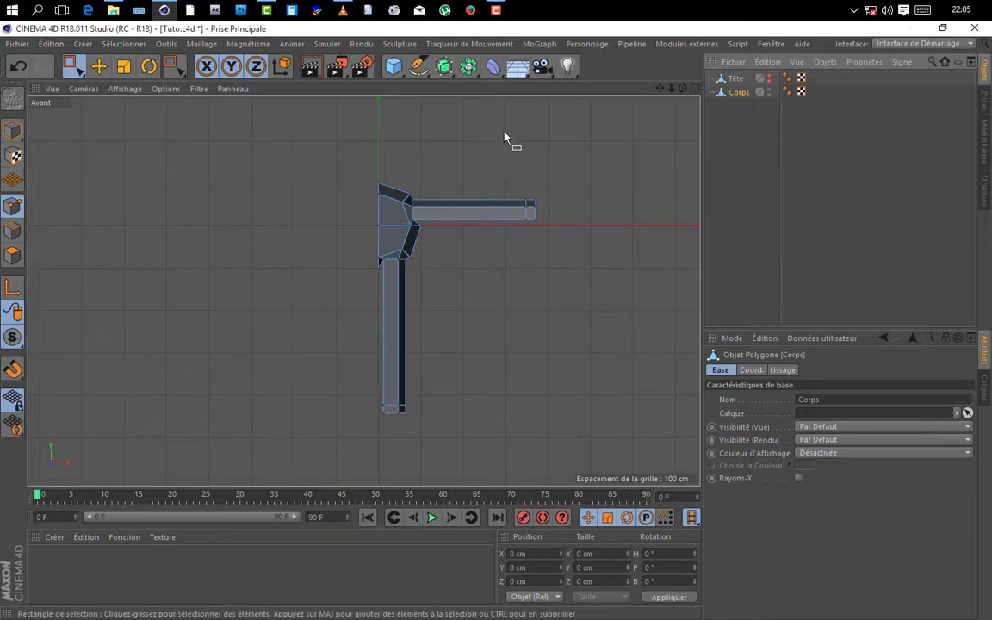
click(467, 67)
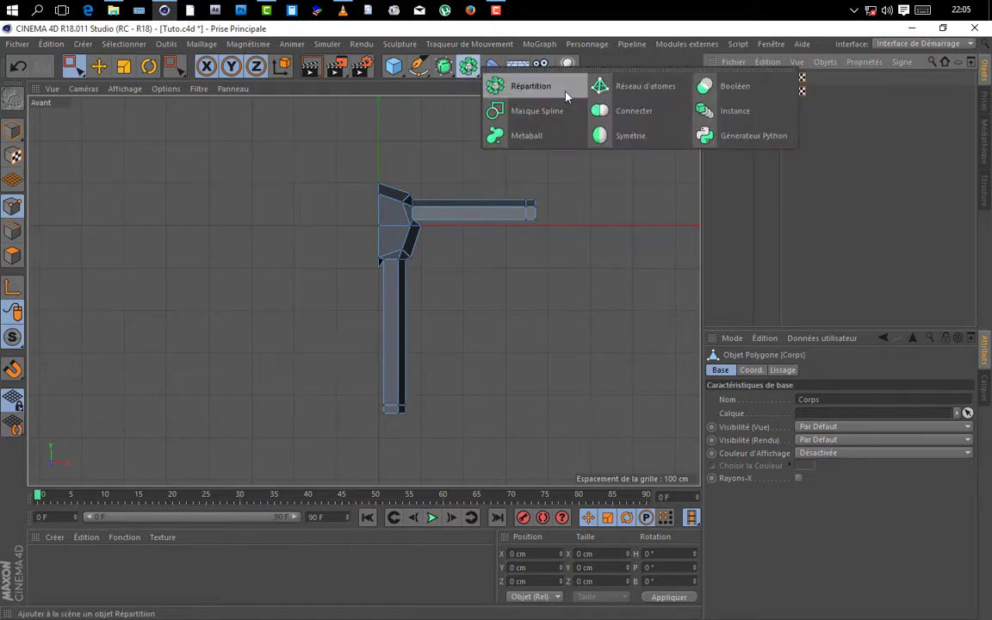
alt+click(629, 138)
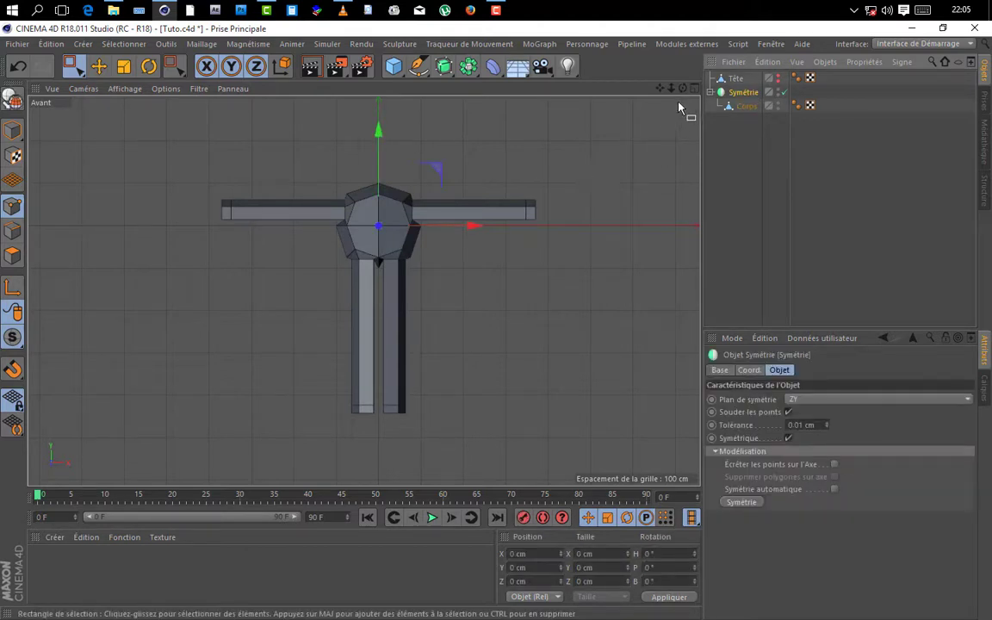
- Return the viewport to the perspective camera and save the scene
mouse_move(365, 287)
alt+mouse_down()
mouse_move(431, 310)
mouse_move(365, 287)
alt+mouse_up()
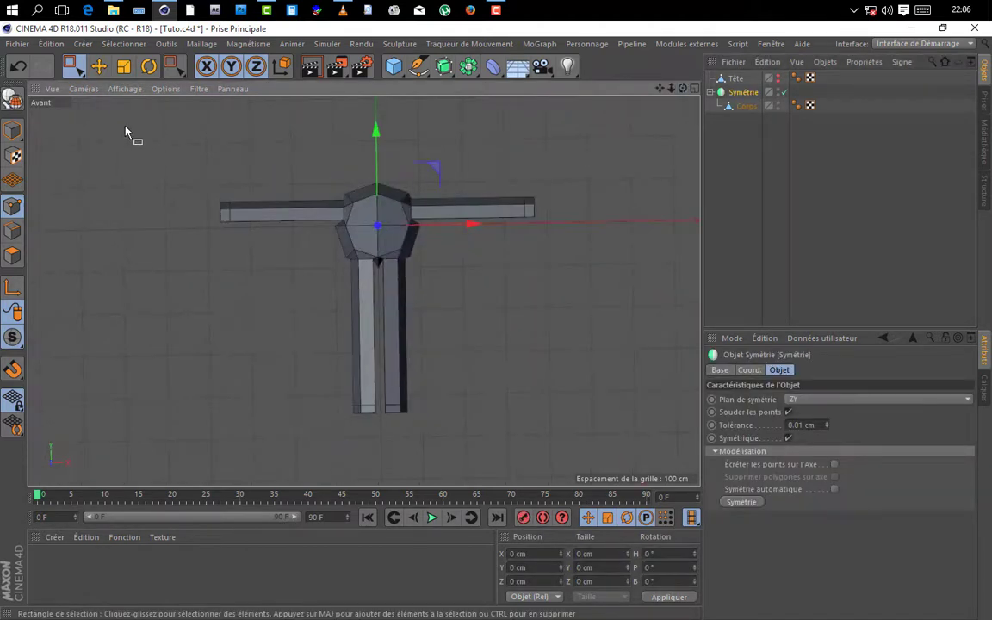
click(84, 89)
click(99, 140)
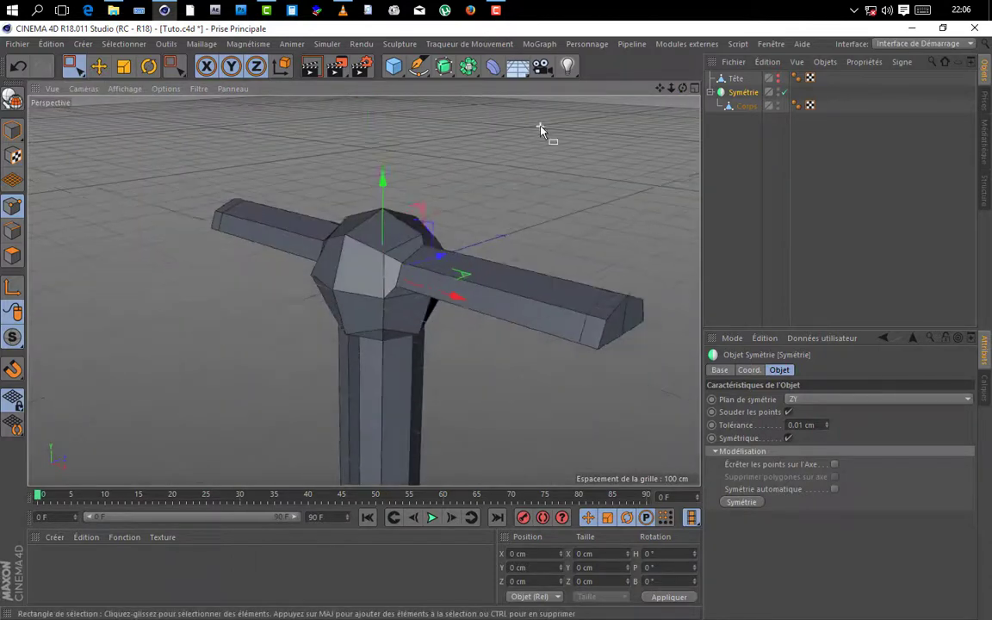
scroll(540, 130, down, 2)
alt+drag(540, 129, 495, 193)
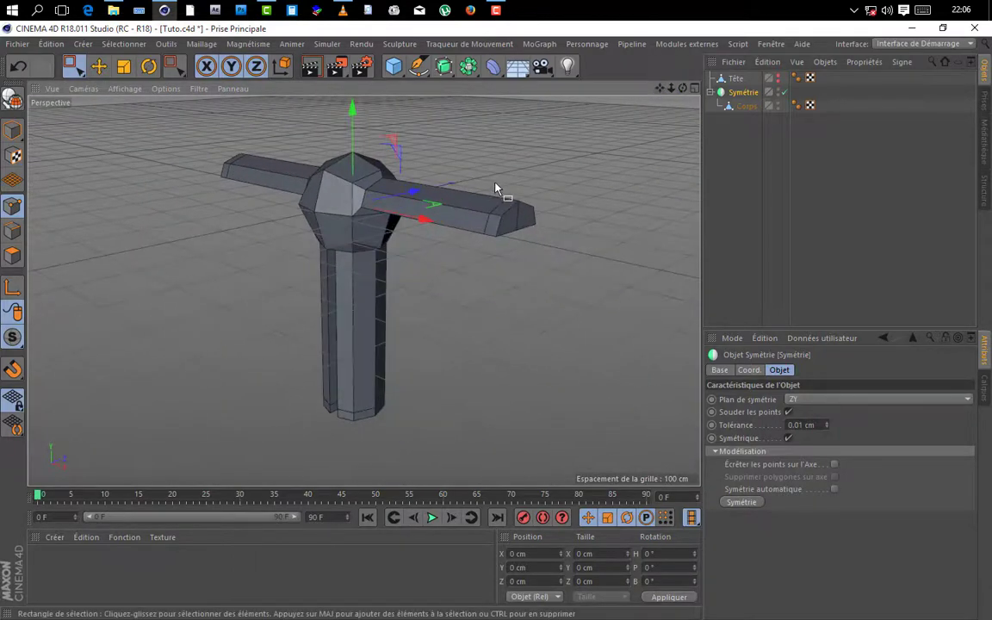
key(ctrl+s)
- Flatten the Corps object from front to back by setting its Z scale to 0.65
alt+drag(363, 290, 362, 288)
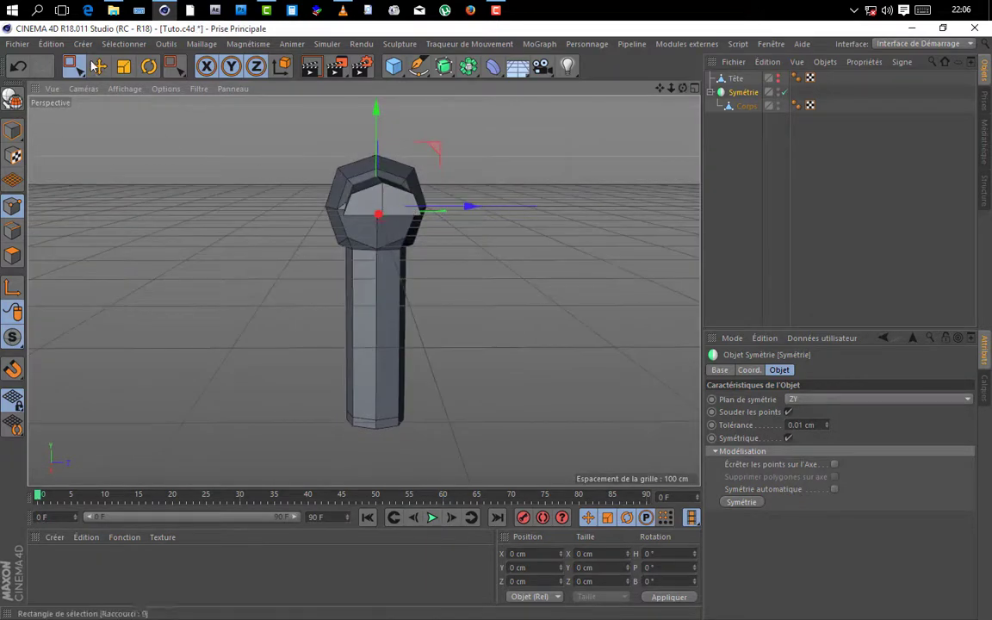
key(e)
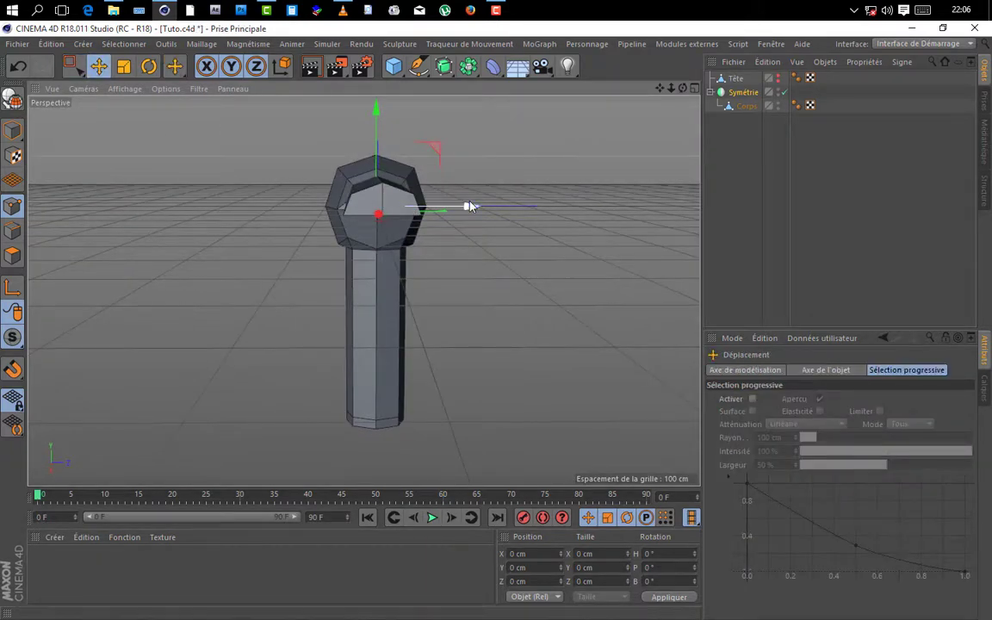
click(746, 106)
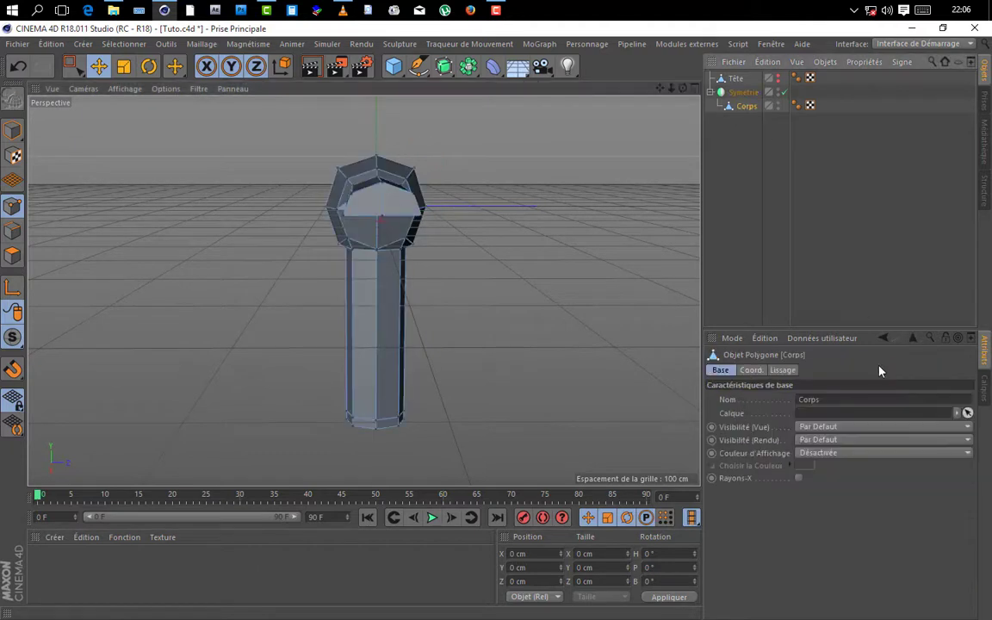
click(752, 370)
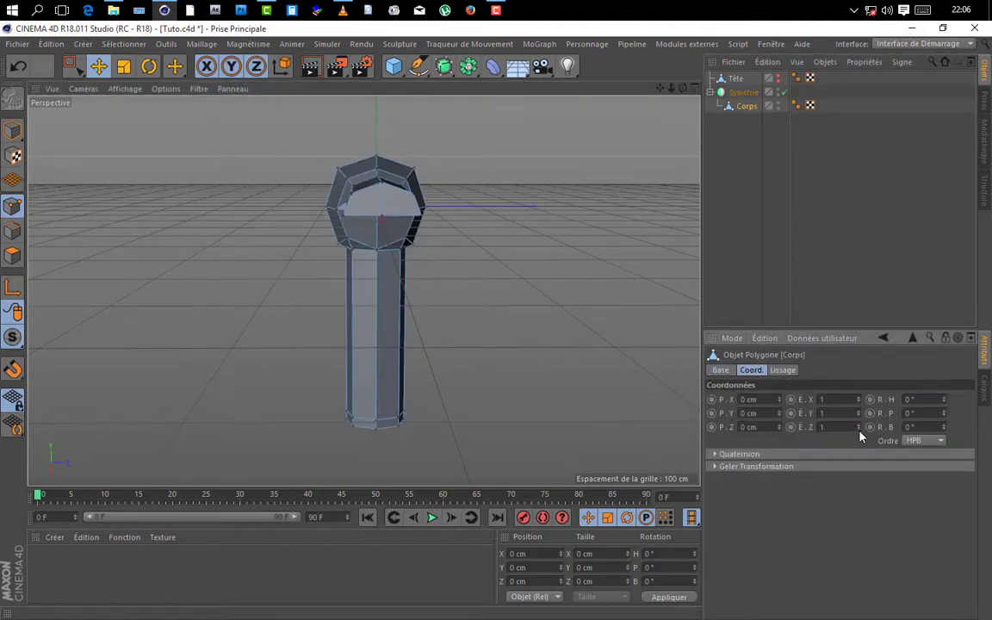
drag(859, 430, 804, 430)
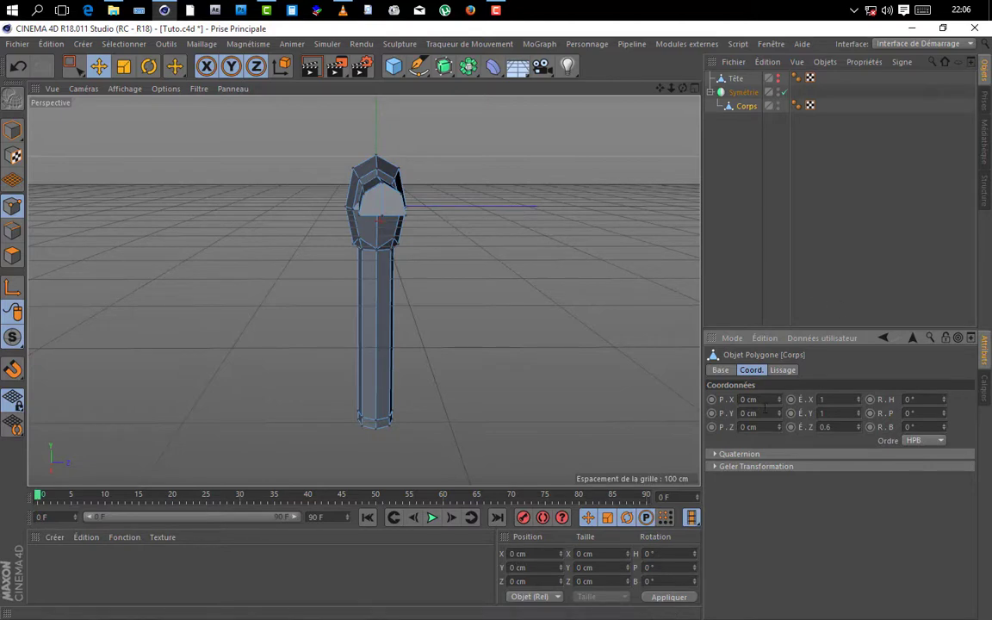
text(5)
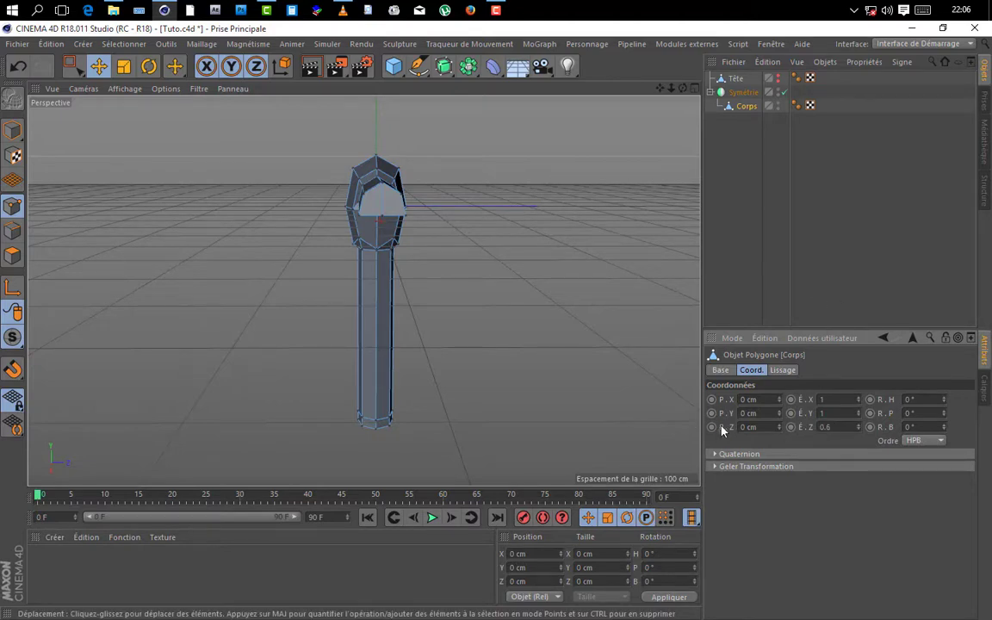
key(Return)
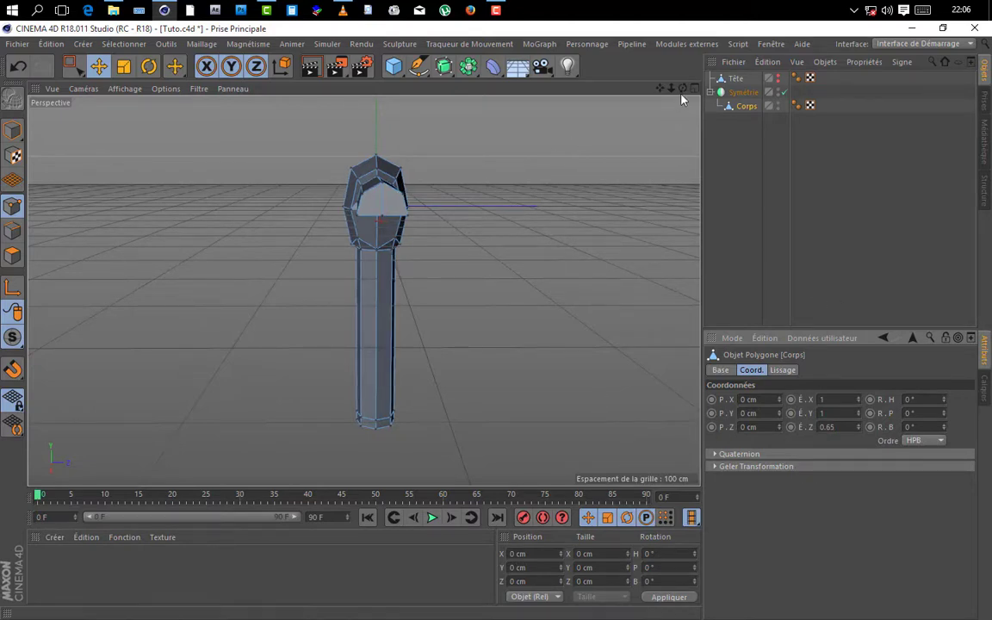
- Select all polygons of the Corps leg with a rectangle selection and move them outward along X to about 49 cm
drag(682, 89, 421, 87)
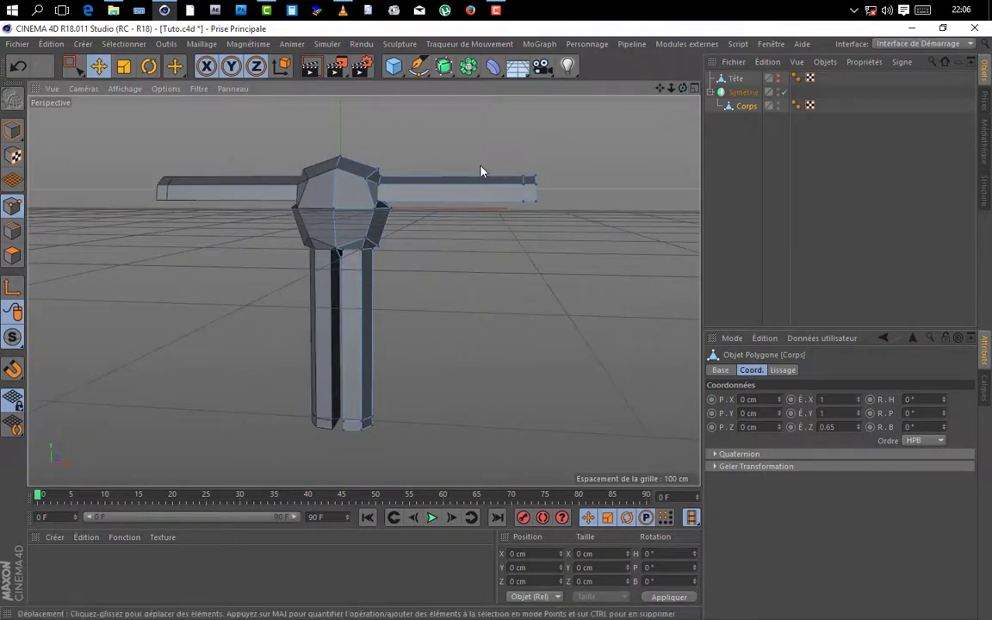
scroll(487, 162, down, 2)
drag(683, 87, 437, 269)
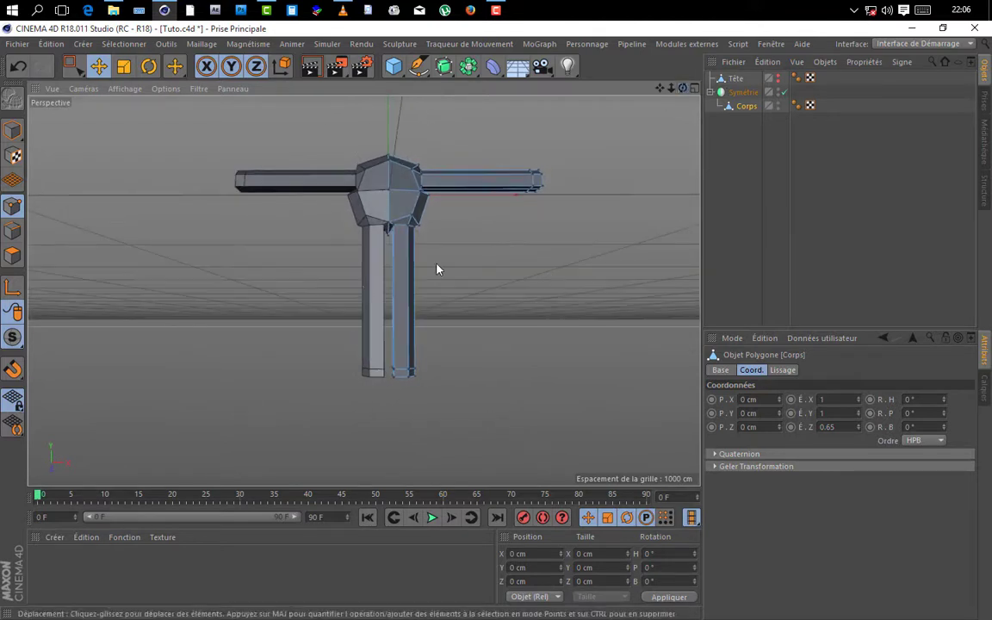
click(73, 65)
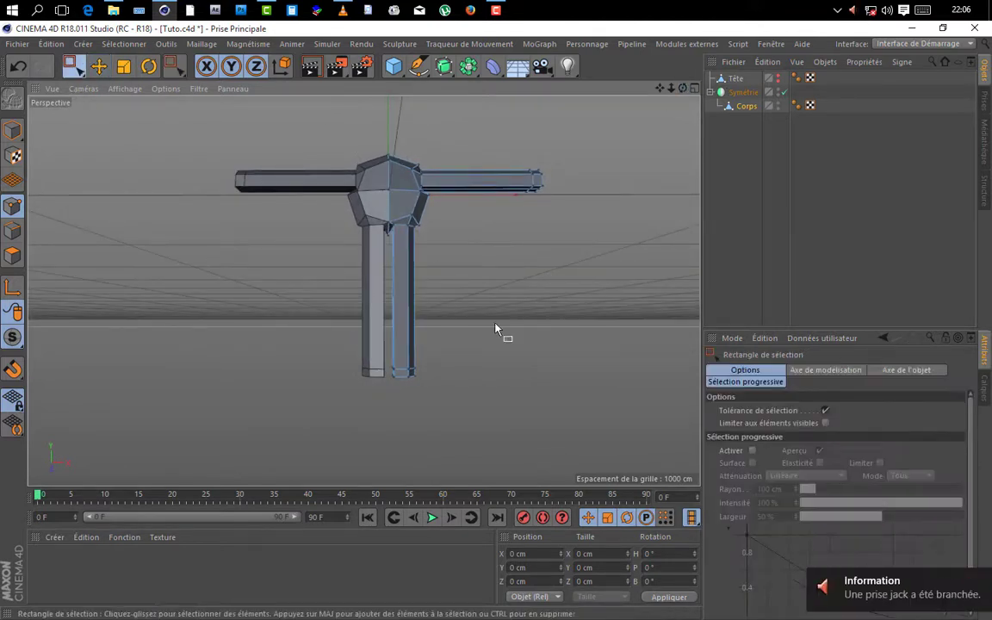
scroll(452, 422, up, 2)
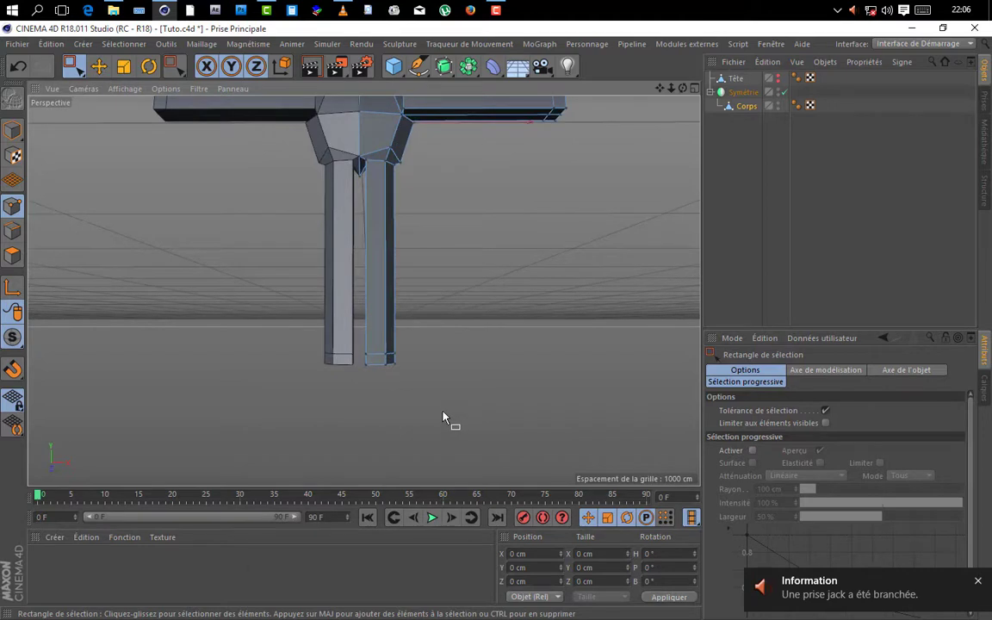
scroll(443, 415, up, 2)
alt+drag(440, 415, 408, 162)
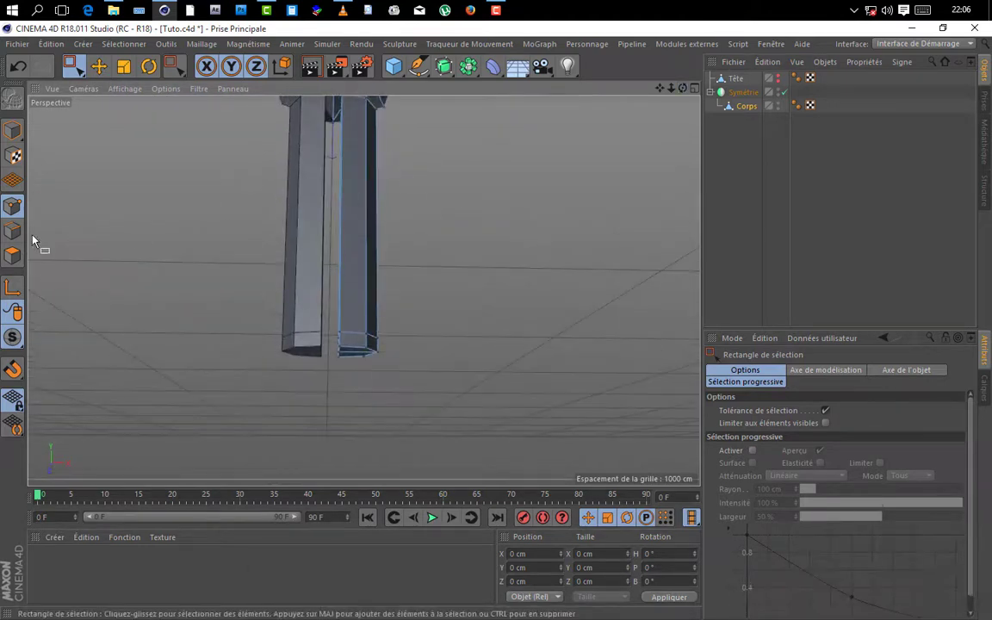
click(12, 255)
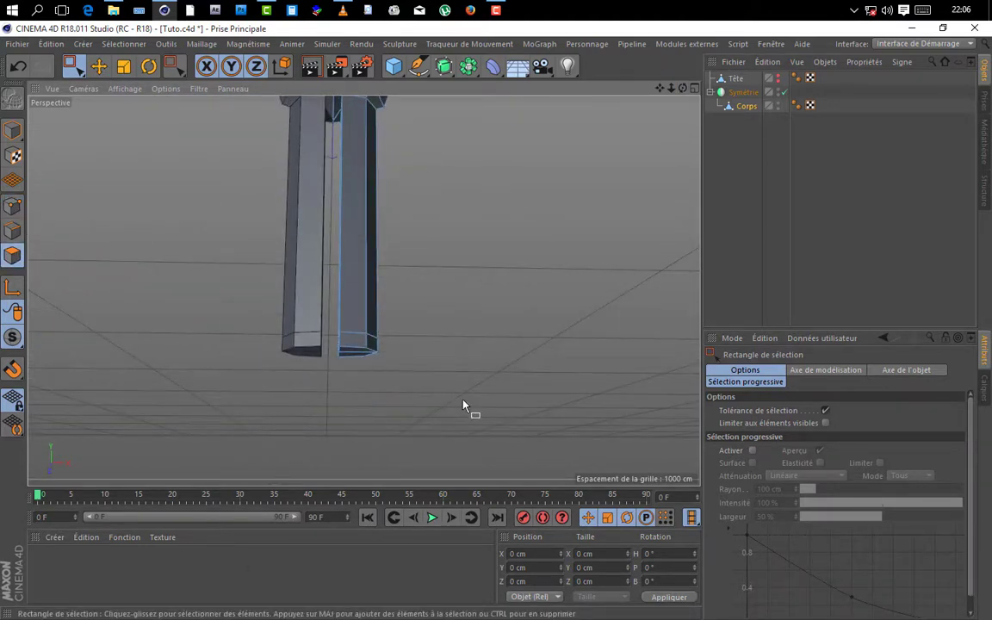
drag(484, 406, 337, 301)
alt+middle_drag(563, 161, 660, 90)
drag(660, 89, 644, 142)
drag(446, 320, 454, 328)
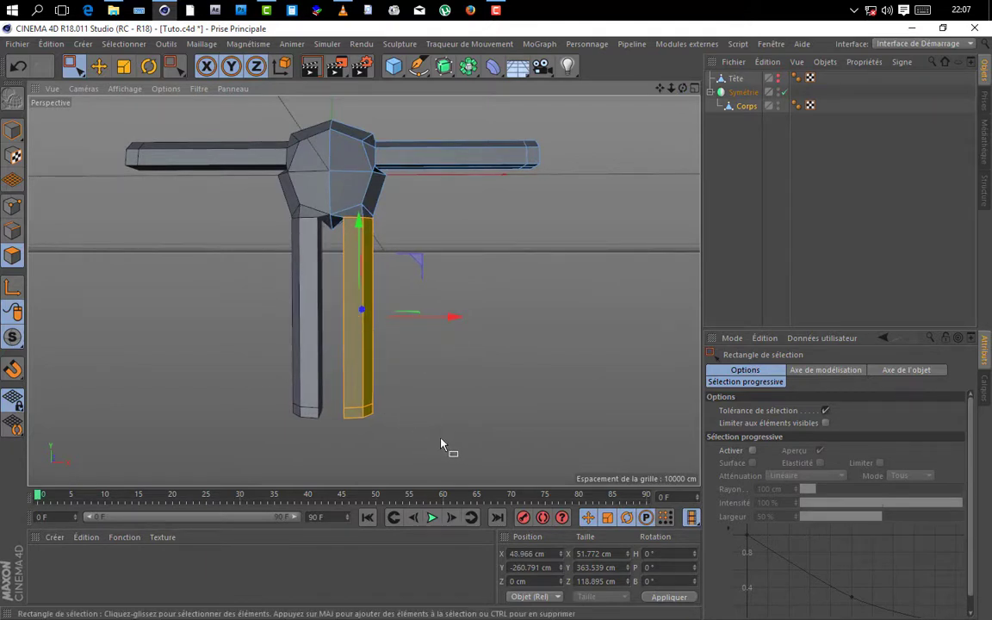
- Splay the leg by moving its end polygons along X to about 75.8 cm, and shift the whole leg inward to about 55.9 cm
drag(441, 438, 336, 411)
mouse_move(451, 410)
mouse_down()
mouse_move(472, 408)
mouse_move(457, 415)
mouse_up()
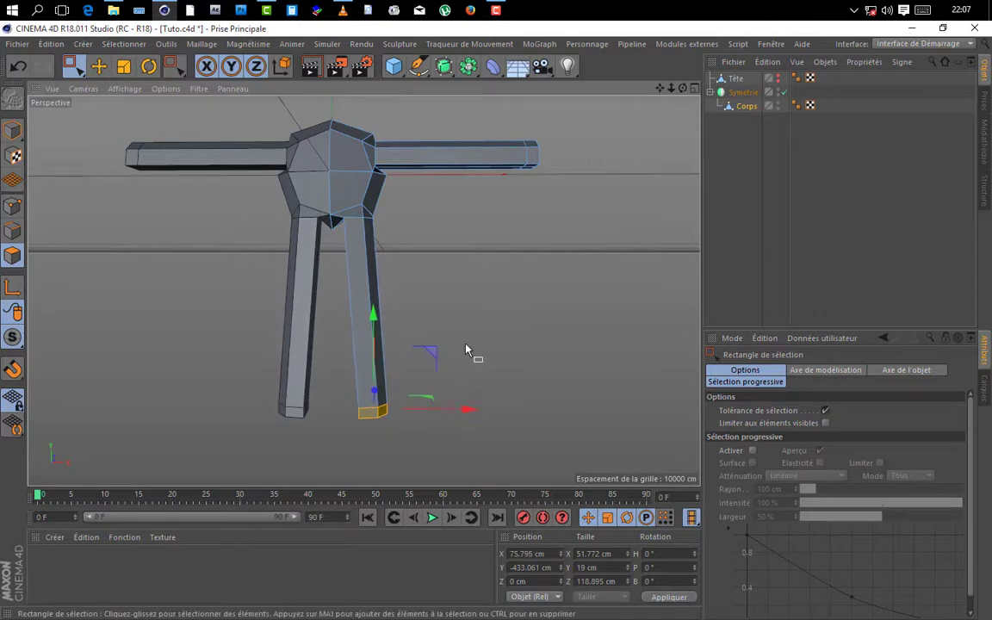
drag(507, 440, 368, 371)
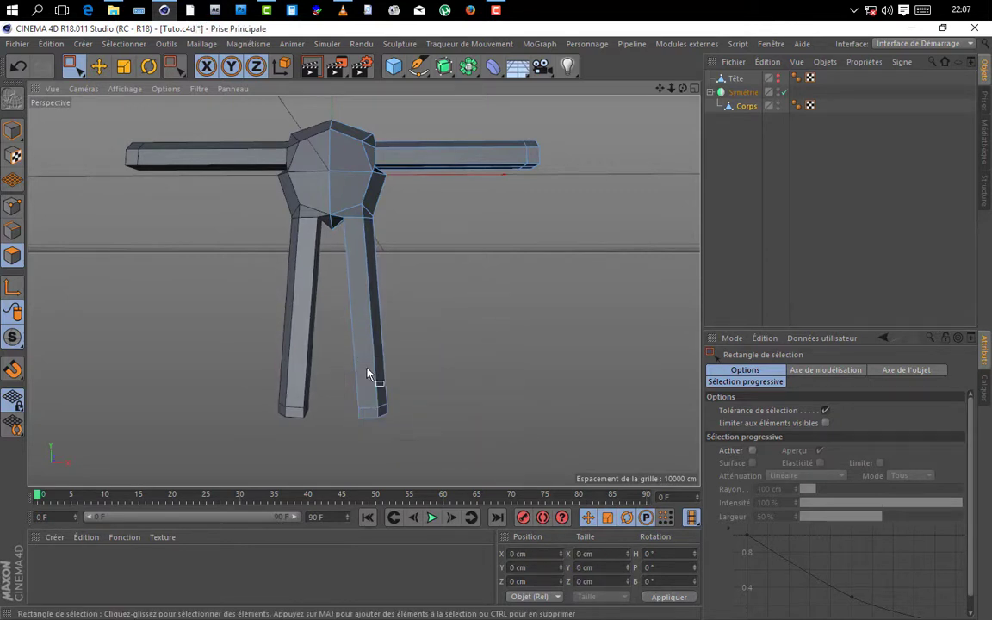
drag(451, 315, 446, 319)
click(525, 274)
mouse_move(683, 89)
mouse_down()
mouse_move(534, 96)
mouse_move(680, 93)
mouse_move(710, 68)
mouse_move(742, 81)
mouse_move(767, 67)
mouse_move(761, 56)
mouse_move(665, 98)
mouse_up()
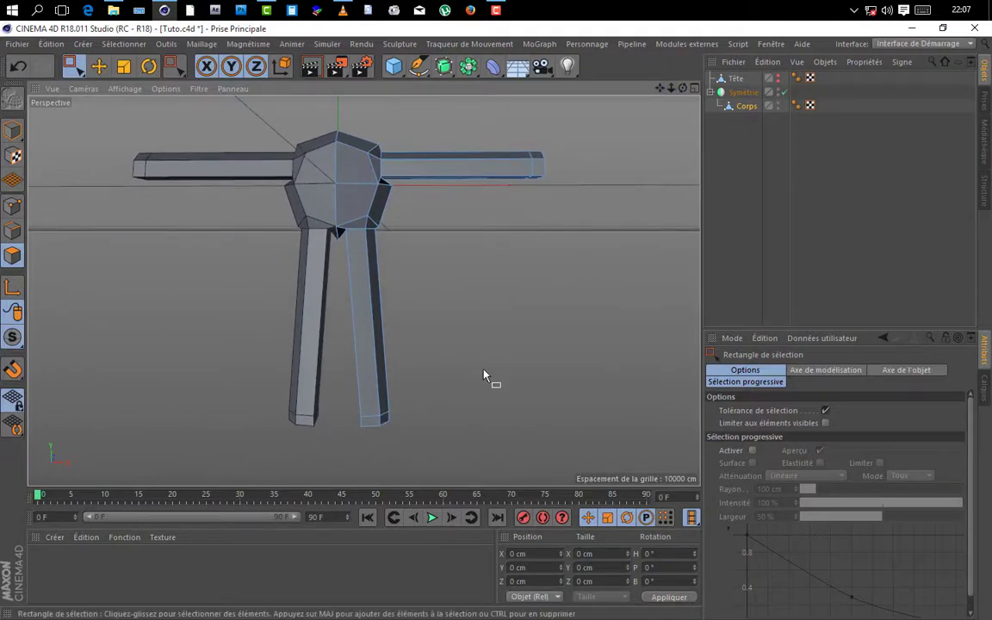
- Select all polygons of the Corps leg and smooth them with Poncer le maillage at about 61%
drag(486, 451, 341, 305)
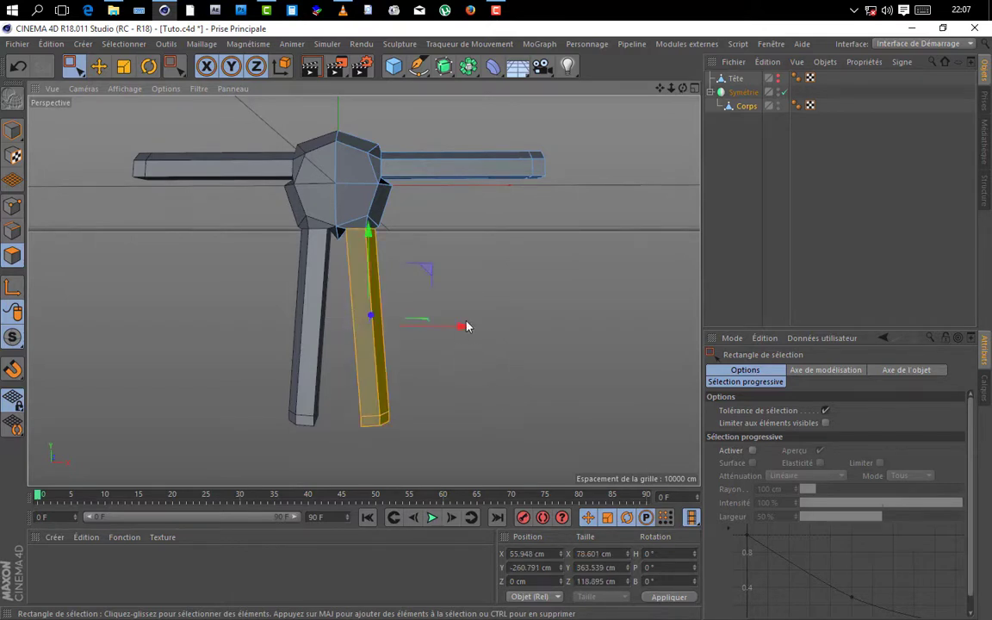
click(202, 44)
mouse_move(223, 114)
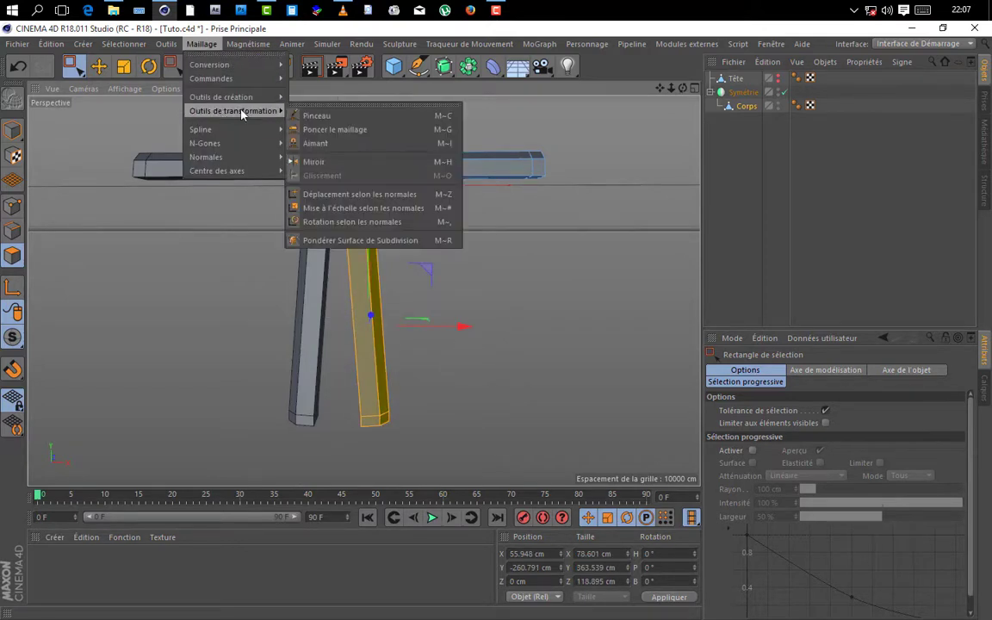
click(335, 130)
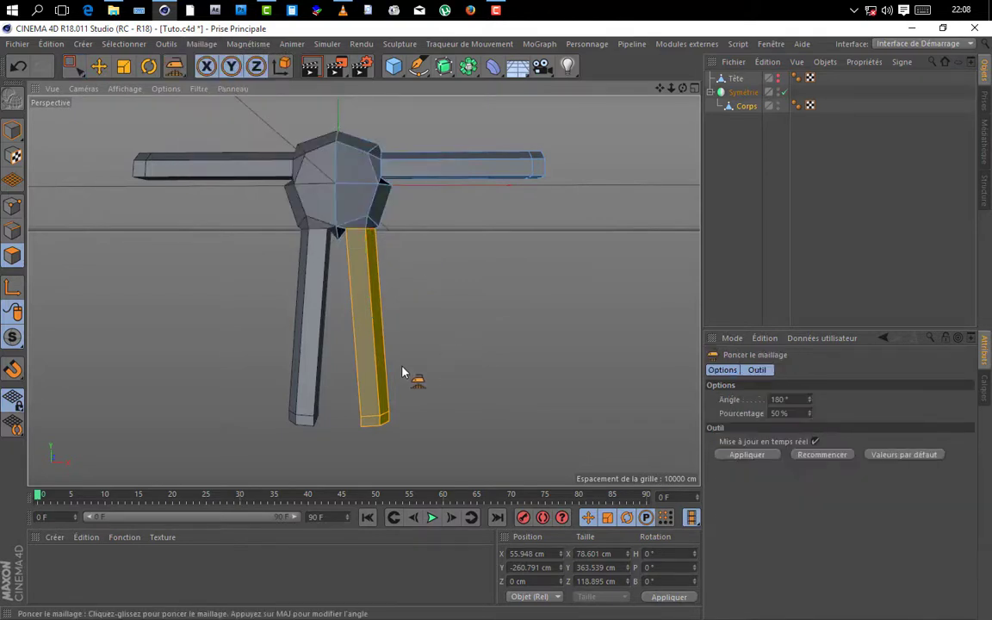
drag(374, 381, 411, 380)
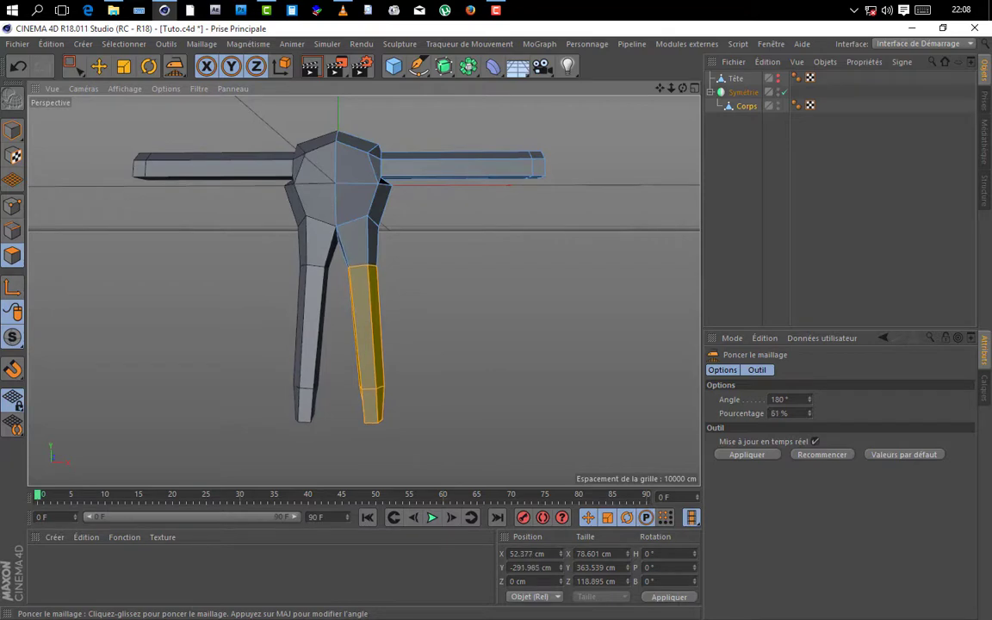
drag(683, 88, 370, 288)
- Select all polygons of the Corps arm, smooth them with Poncer le maillage at about 76%, and clear the selection
key(0)
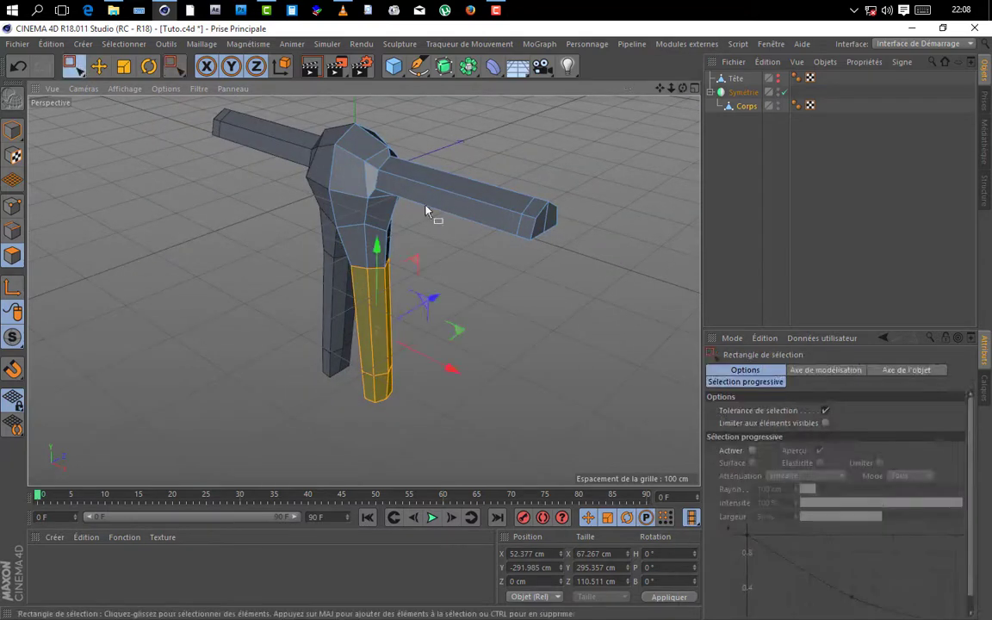
drag(590, 274, 418, 153)
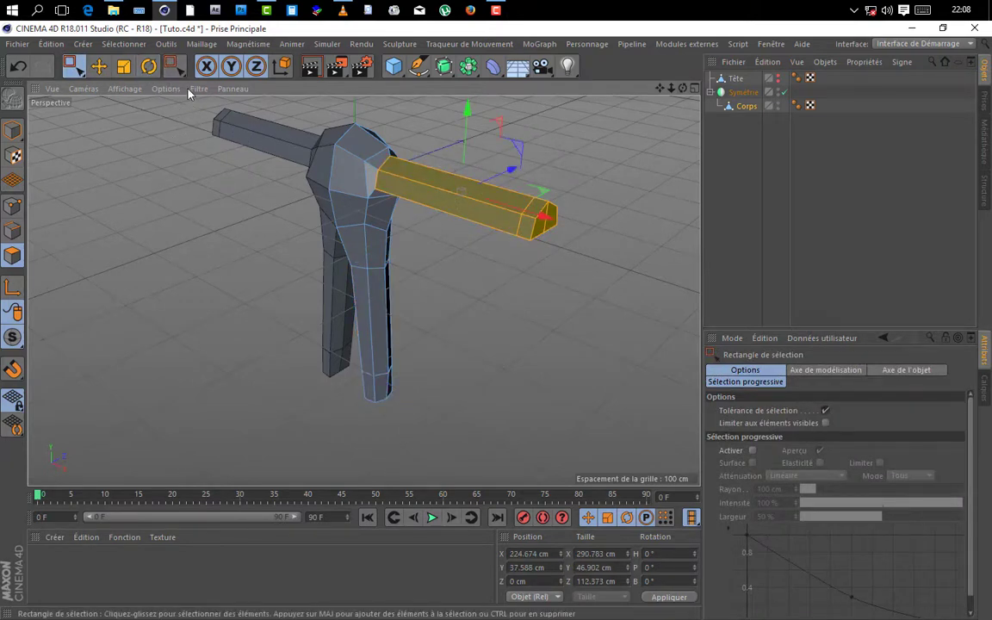
click(202, 44)
mouse_move(252, 112)
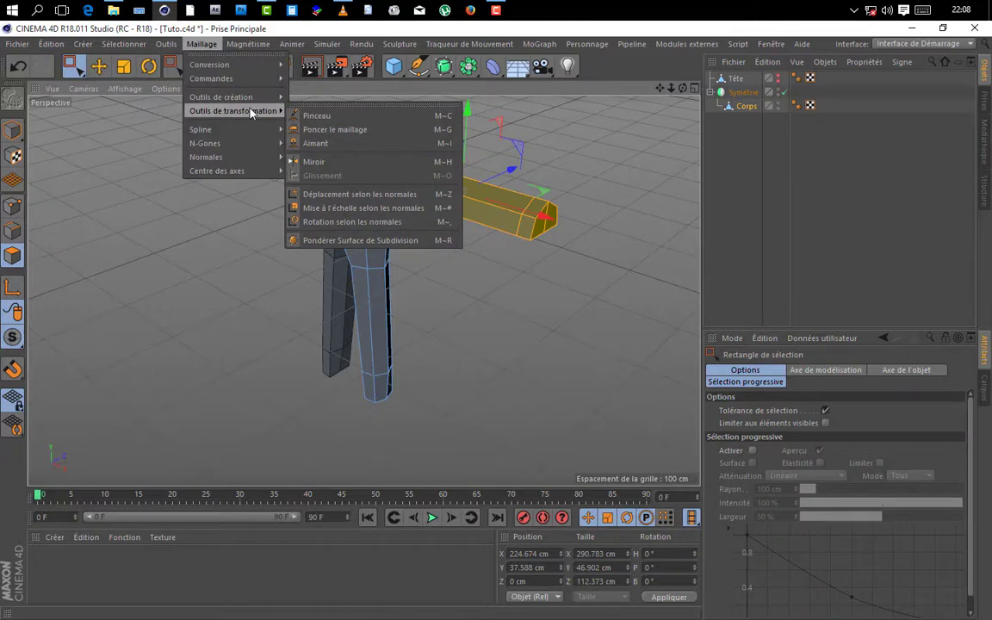
click(331, 129)
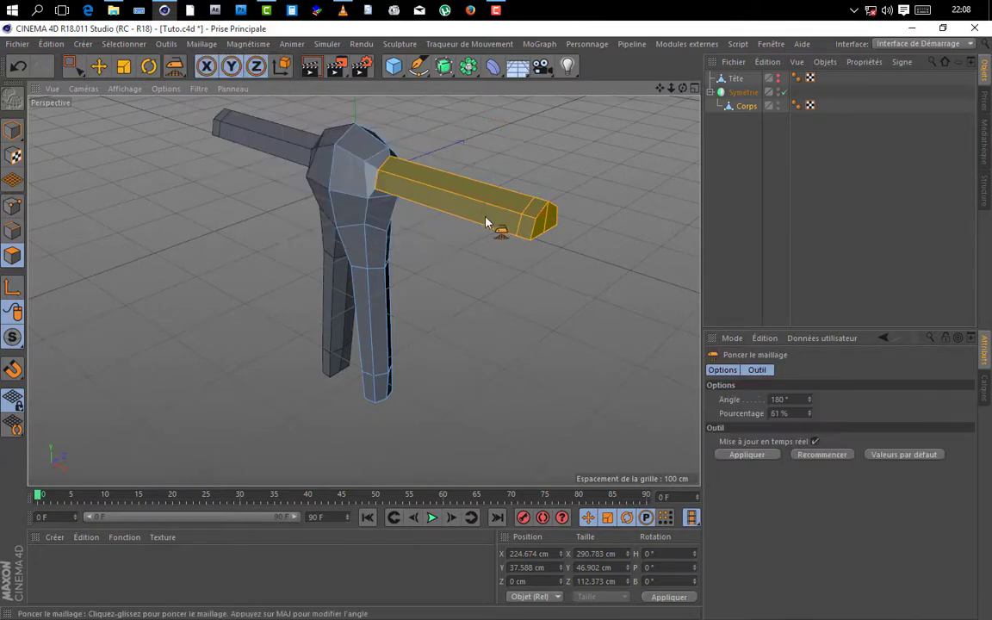
drag(487, 222, 508, 223)
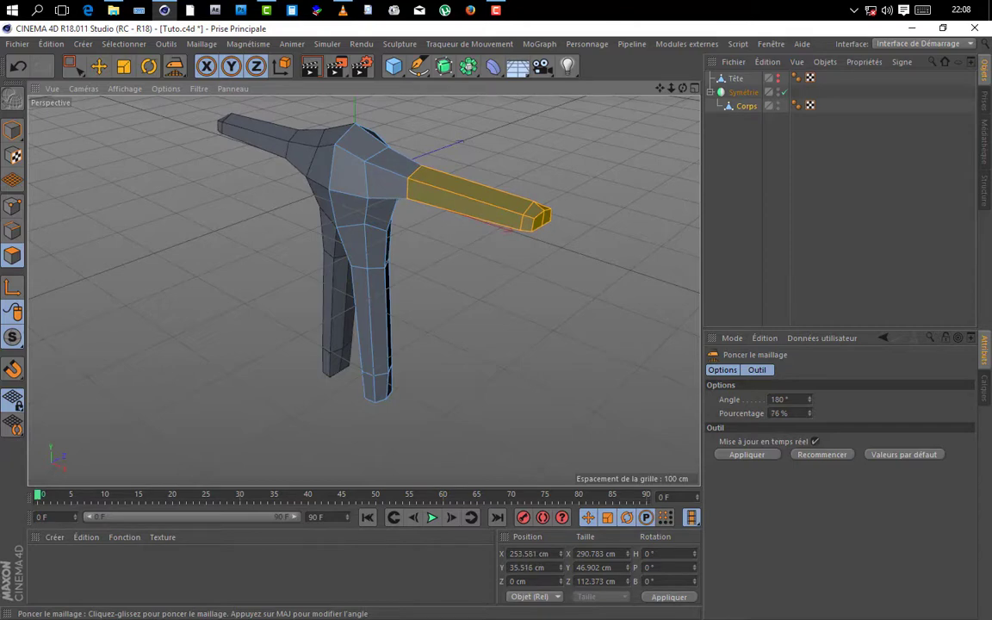
drag(681, 90, 739, 64)
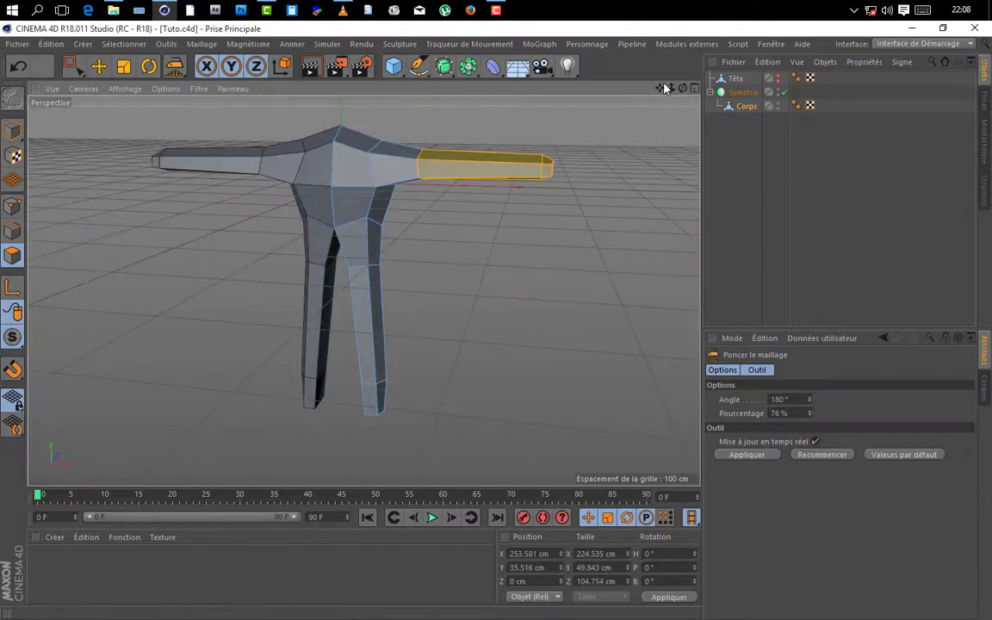
mouse_move(671, 88)
mouse_down()
mouse_move(613, 91)
mouse_move(670, 94)
mouse_up()
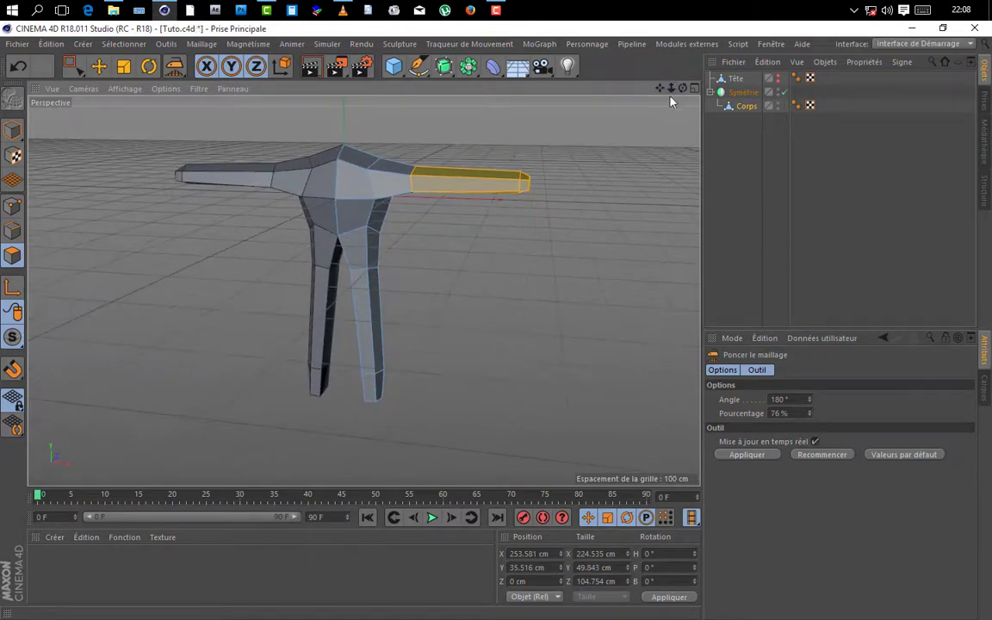
key(e)
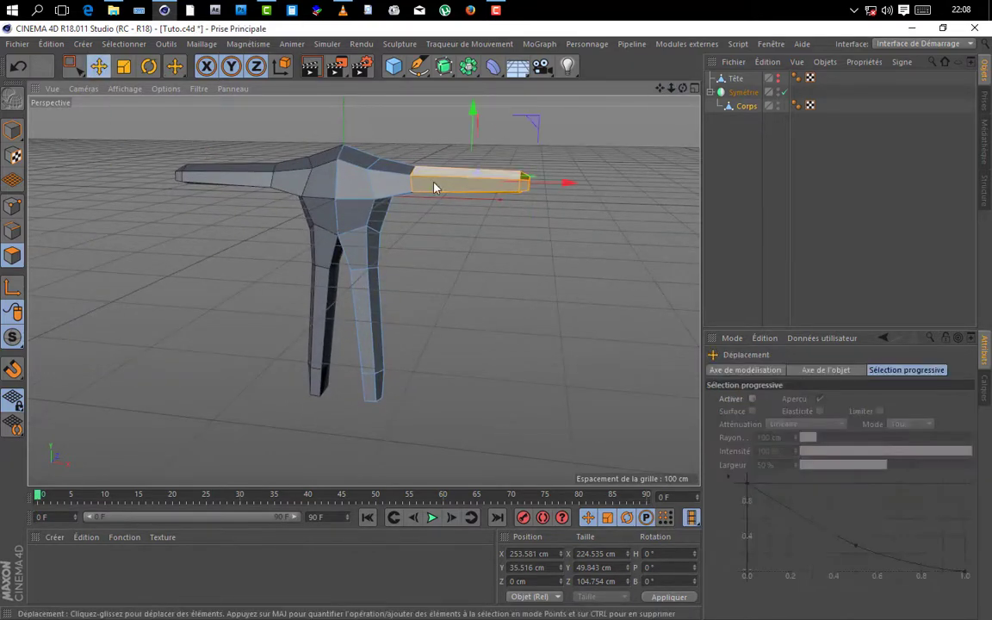
click(504, 261)
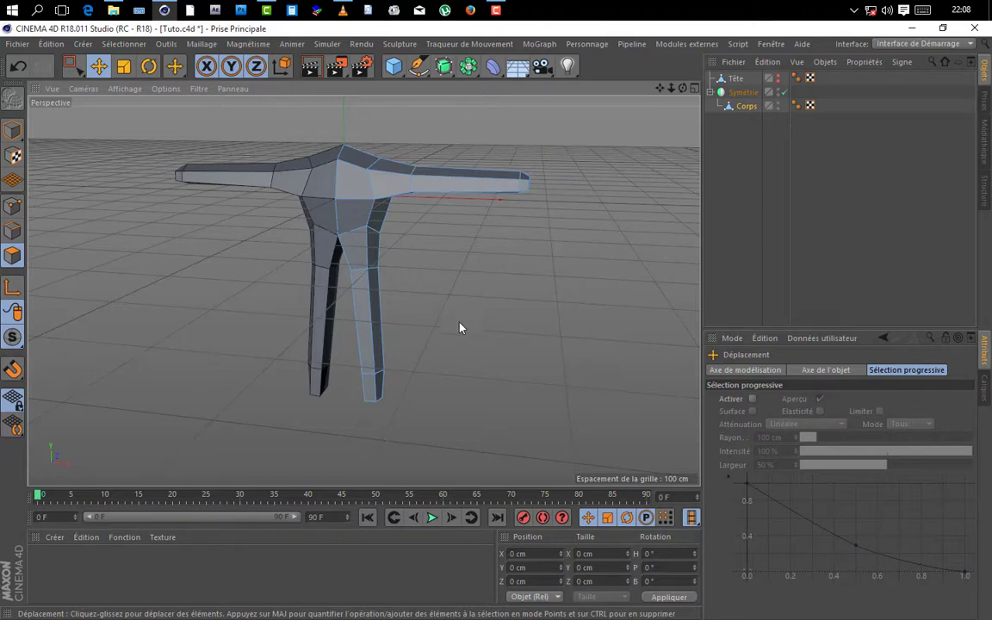
- Select the edge loop above the end of the Corps leg and lower it along Y to about -415.6 cm
scroll(417, 375, up, 3)
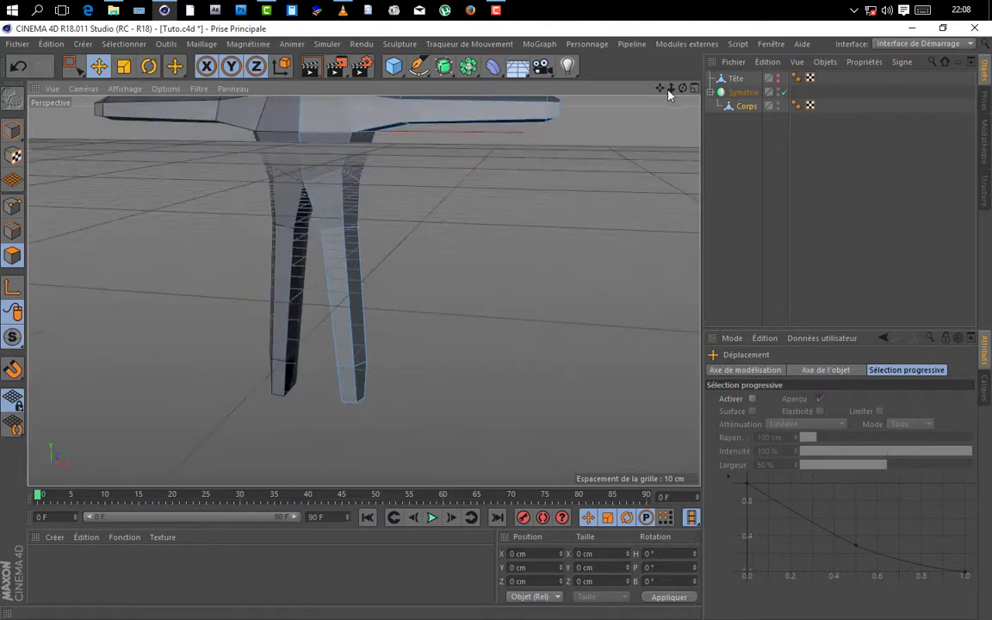
drag(669, 95, 420, 143)
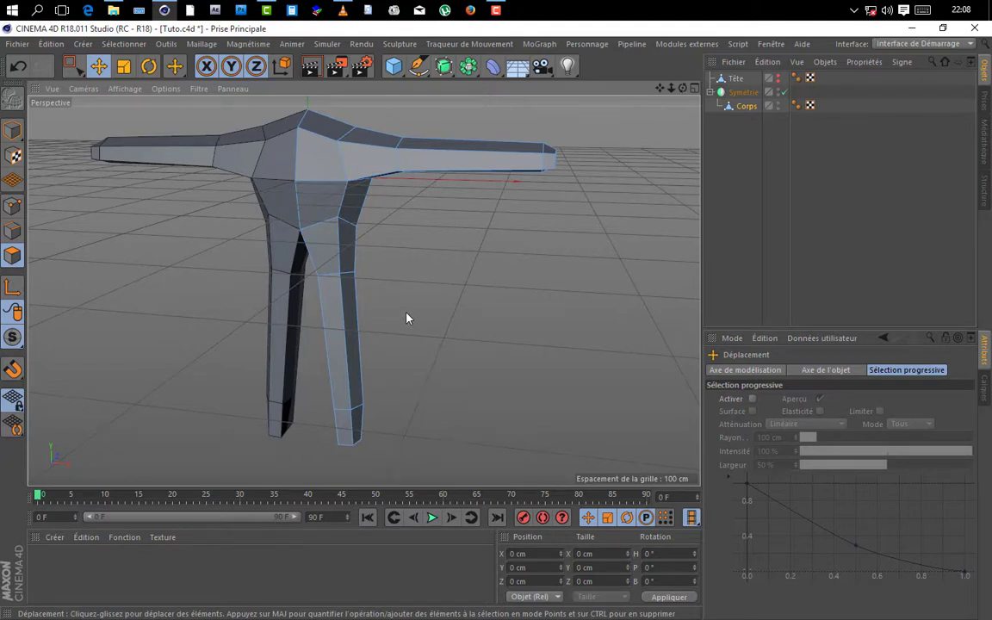
key(u)
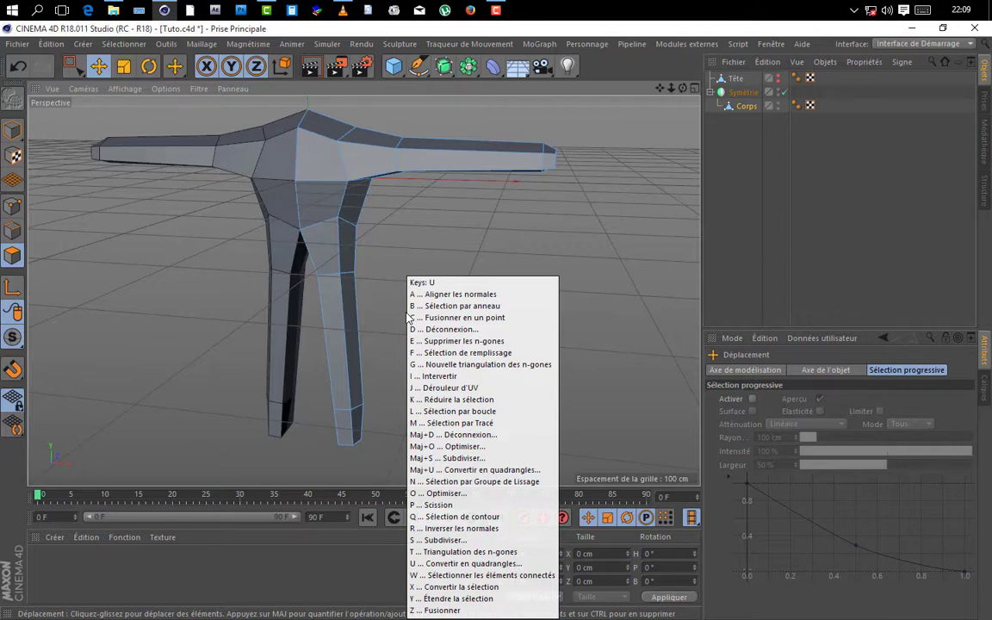
key(l)
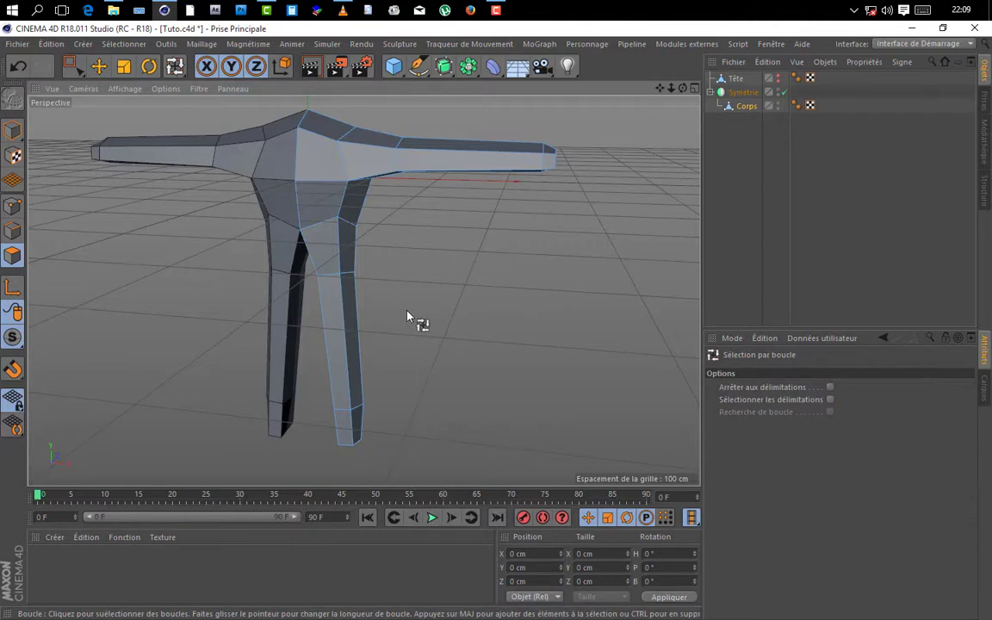
click(12, 230)
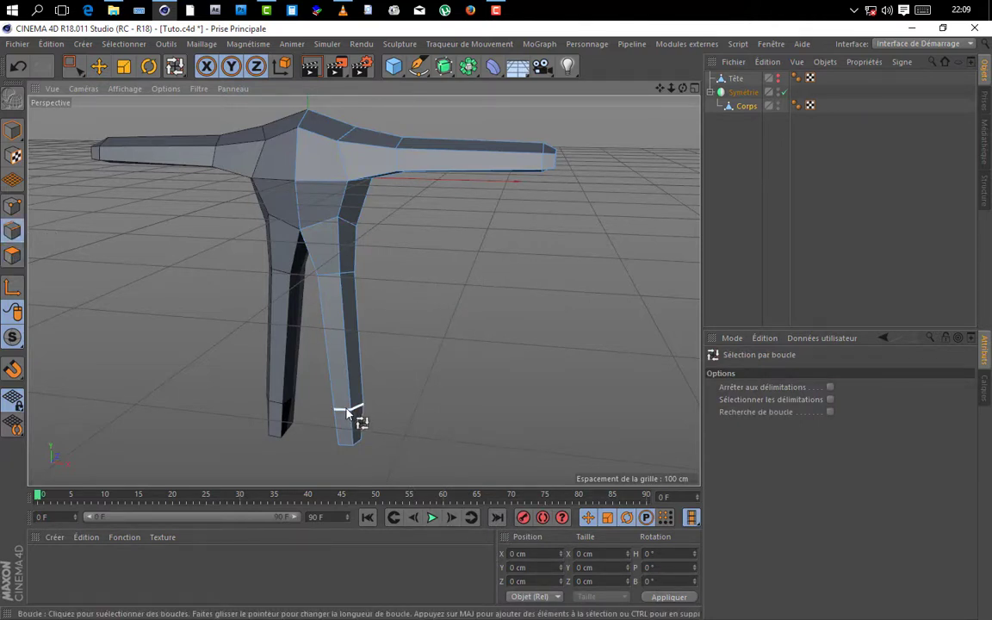
click(348, 412)
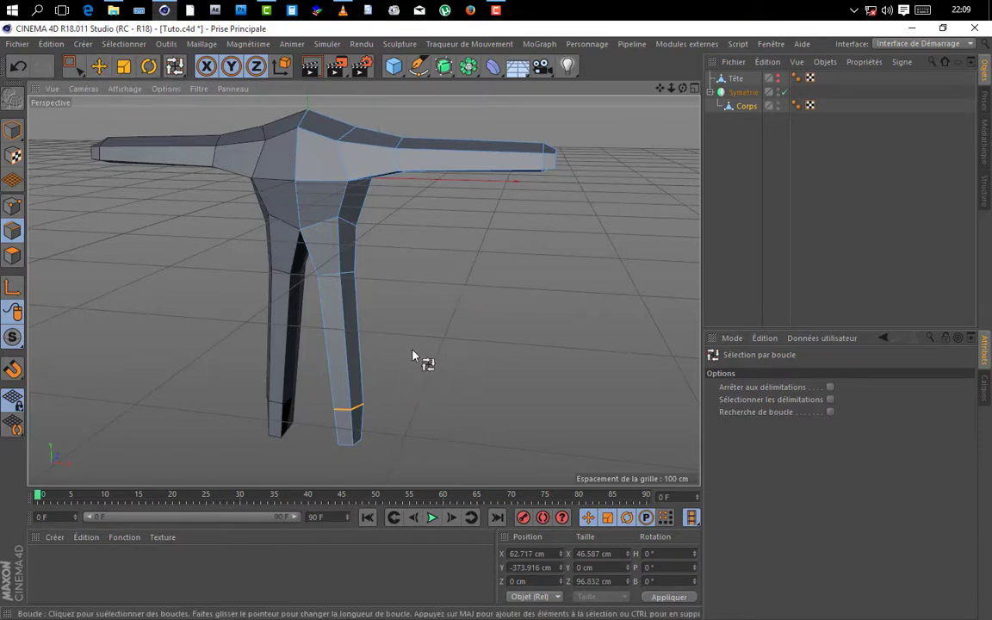
key(e)
drag(349, 319, 348, 343)
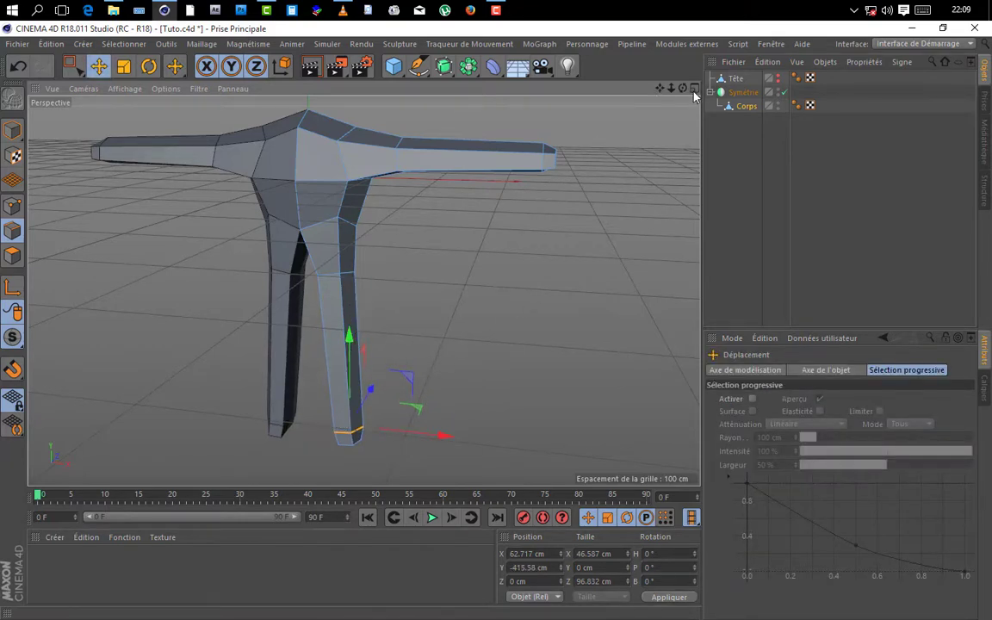
- Extrude the front polygon at the bottom of the Corps leg by about 107.6 cm to form a foot
drag(682, 88, 427, 455)
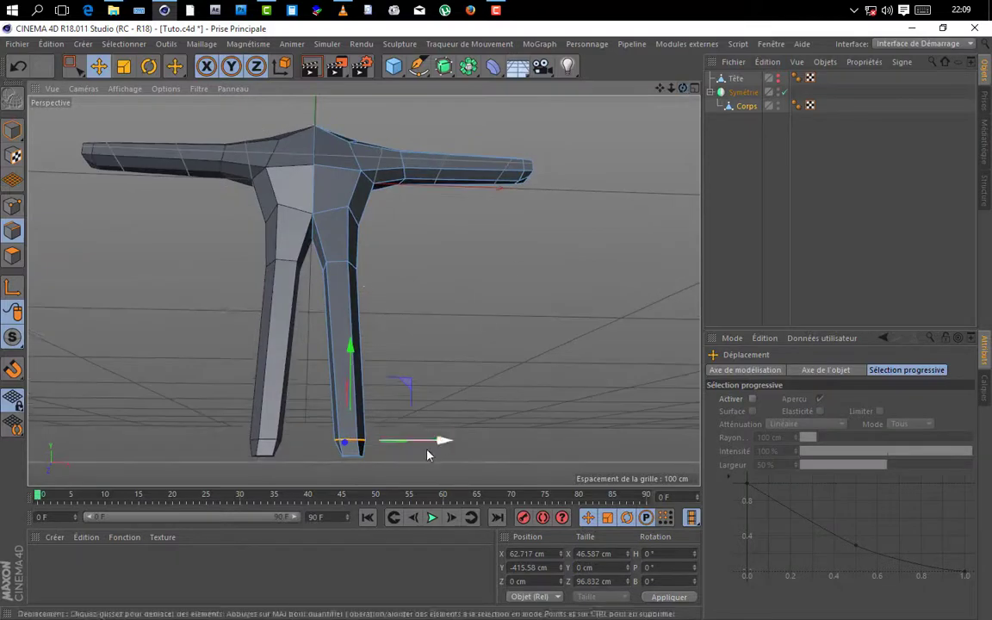
scroll(372, 460, up, 6)
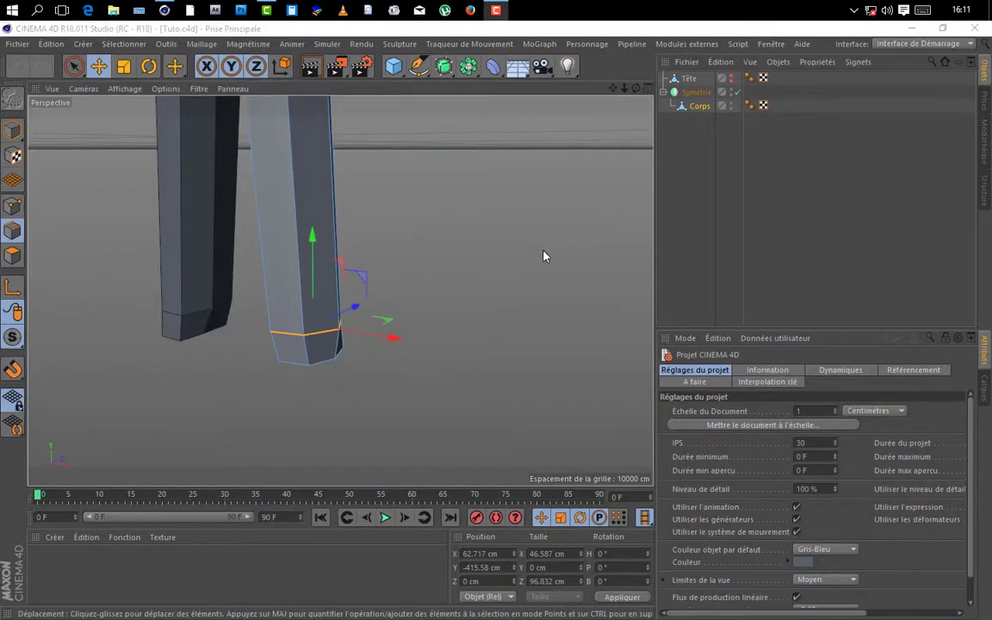
click(13, 255)
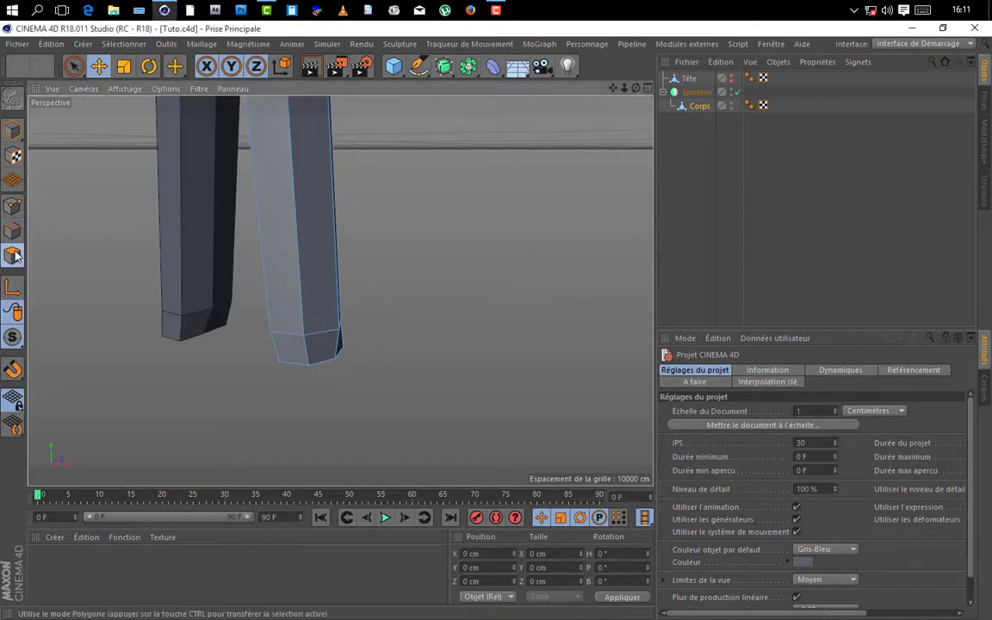
click(293, 349)
alt+drag(293, 349, 339, 290)
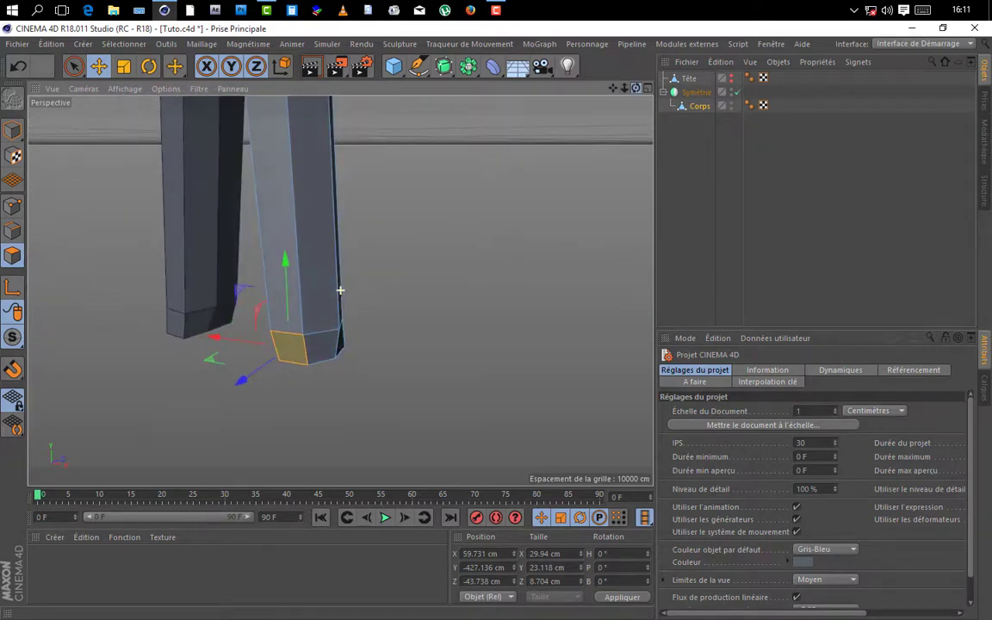
right_click(299, 349)
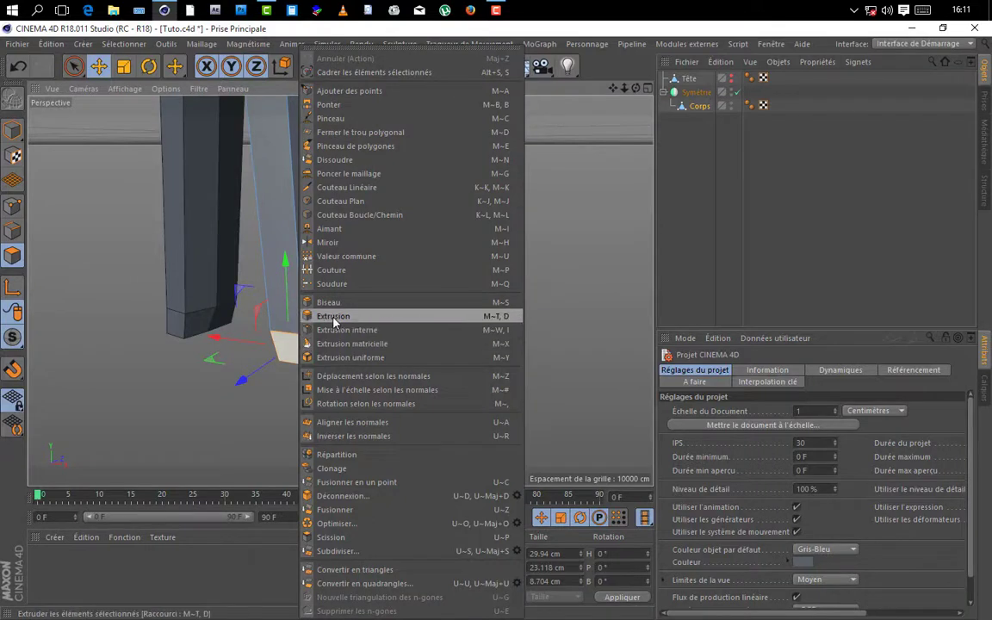
click(287, 358)
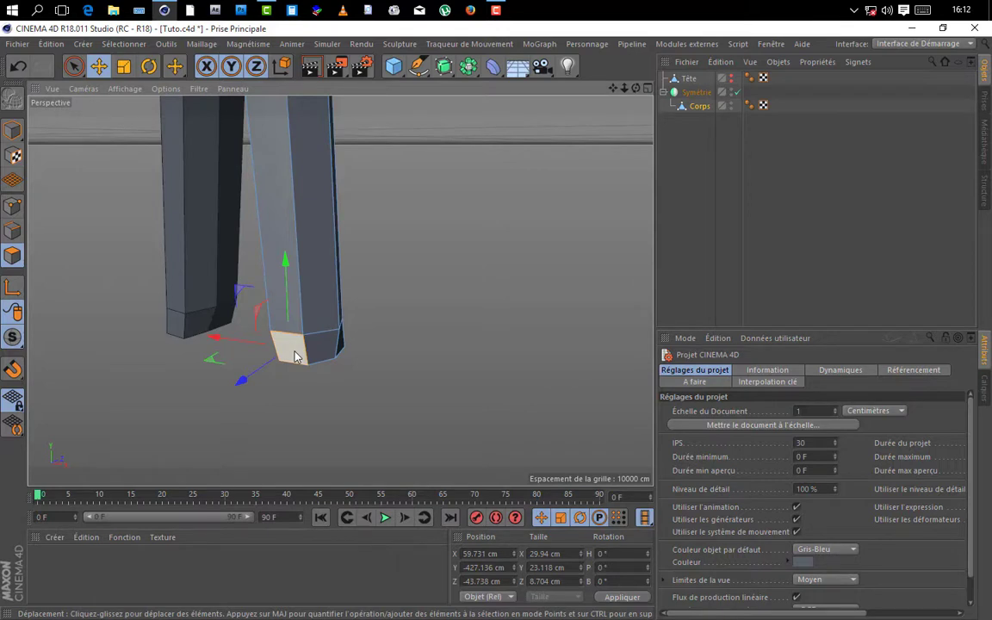
key(d)
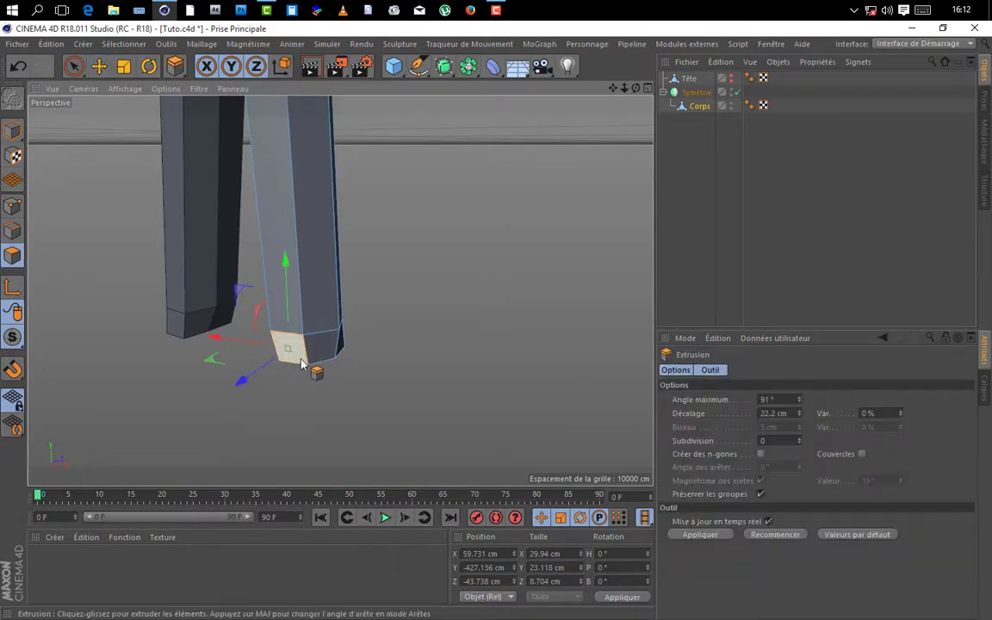
drag(302, 365, 401, 365)
- Straighten and lengthen the foot by moving its end polygon inward to about X 68.3 cm and forward to about Z -193 cm
scroll(531, 206, down, 3)
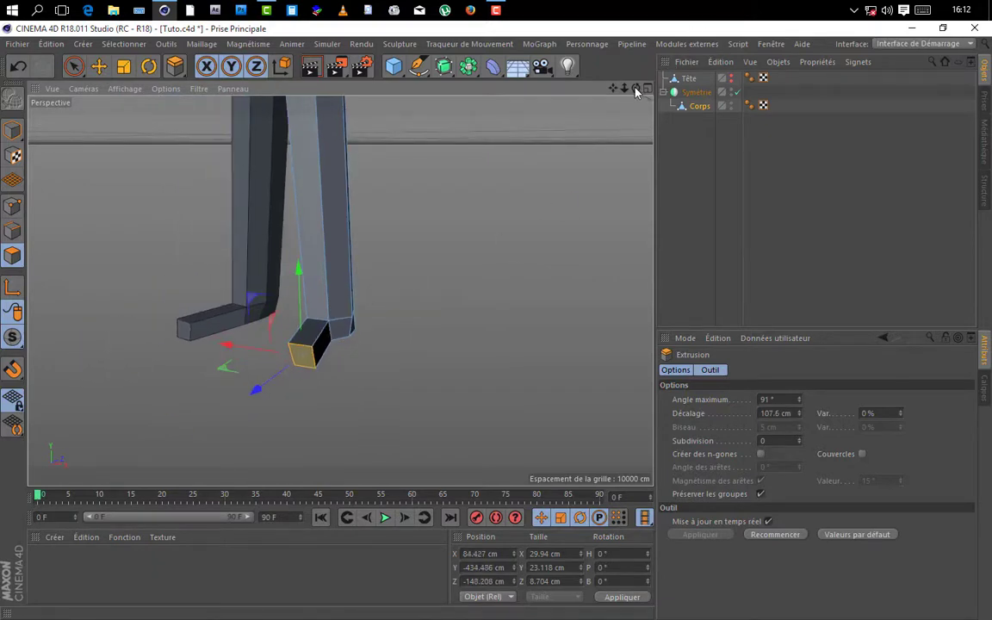
drag(636, 92, 590, 178)
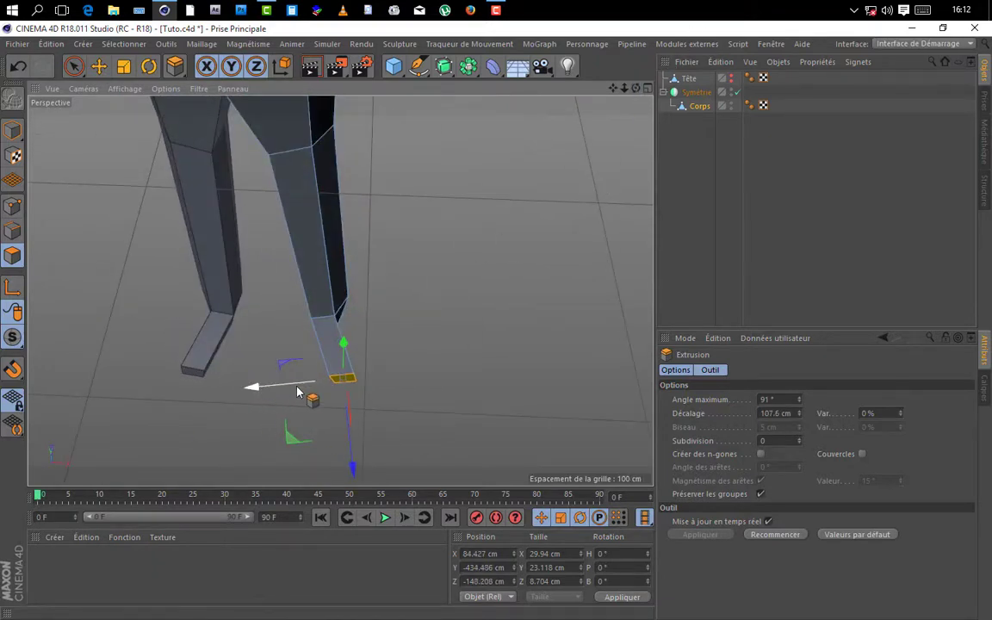
drag(306, 384, 291, 389)
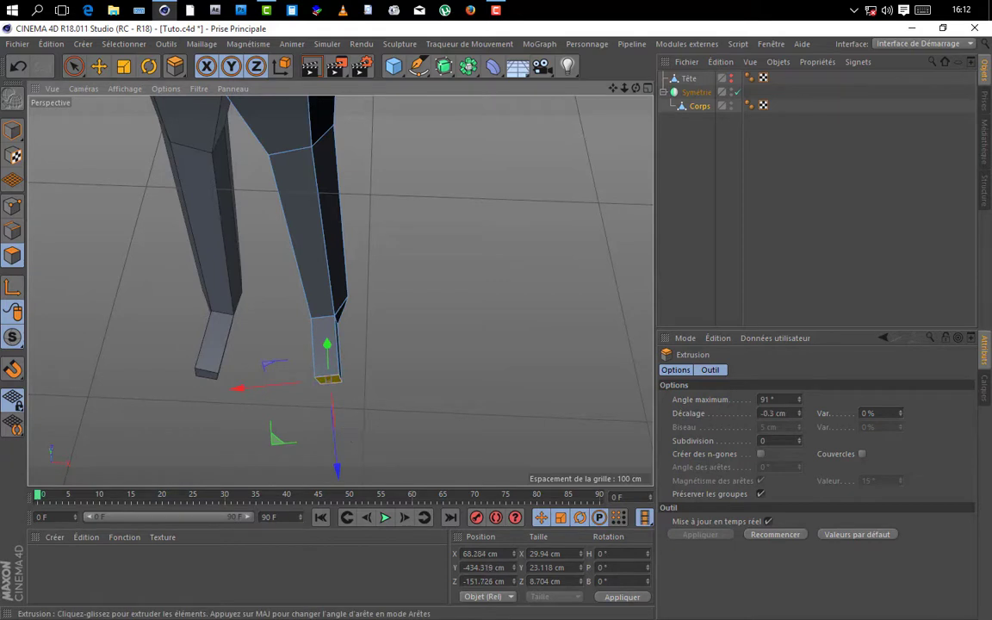
drag(336, 455, 328, 454)
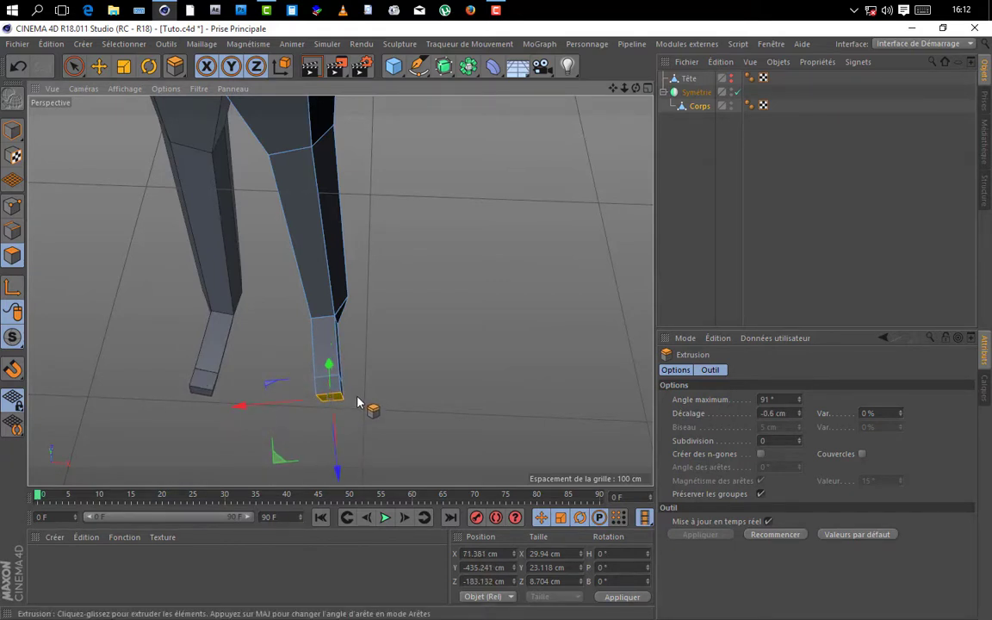
drag(336, 470, 331, 445)
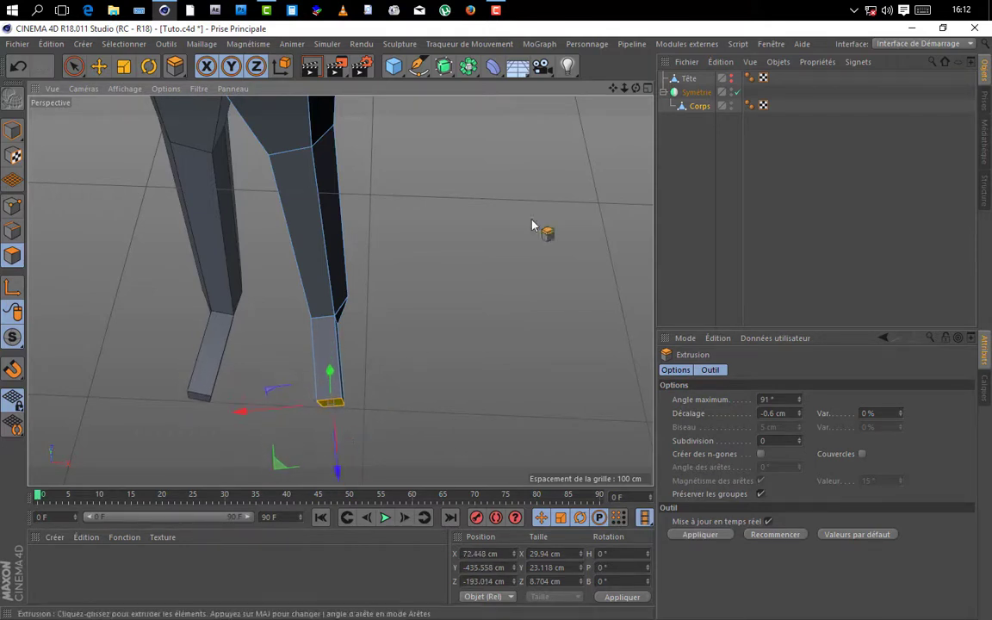
- In point mode, move the outer bottom corner point of the foot's toe end back to about Z -175.3 cm
alt+drag(594, 111, 338, 287)
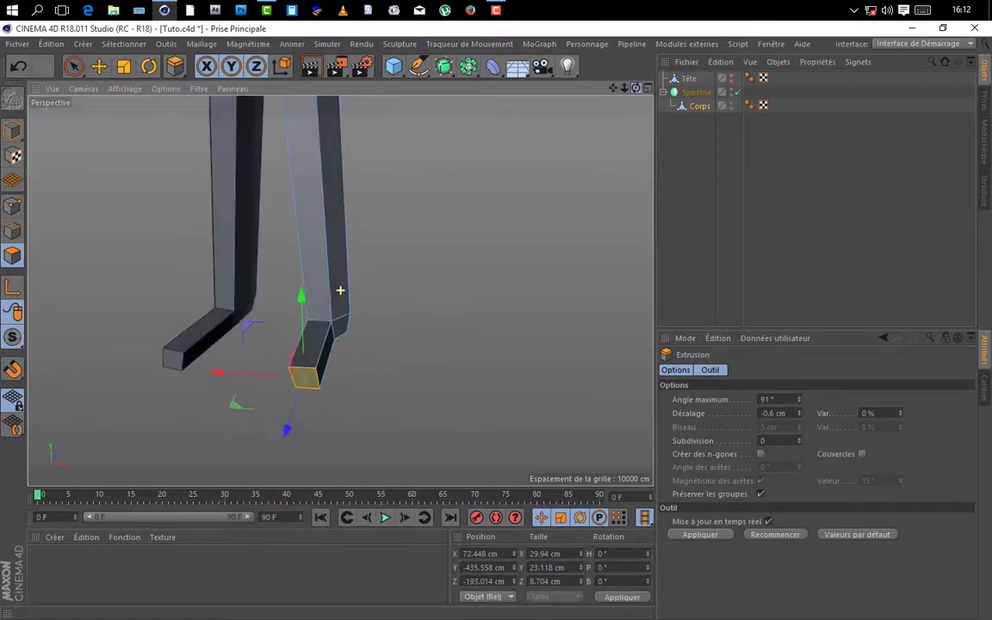
click(12, 206)
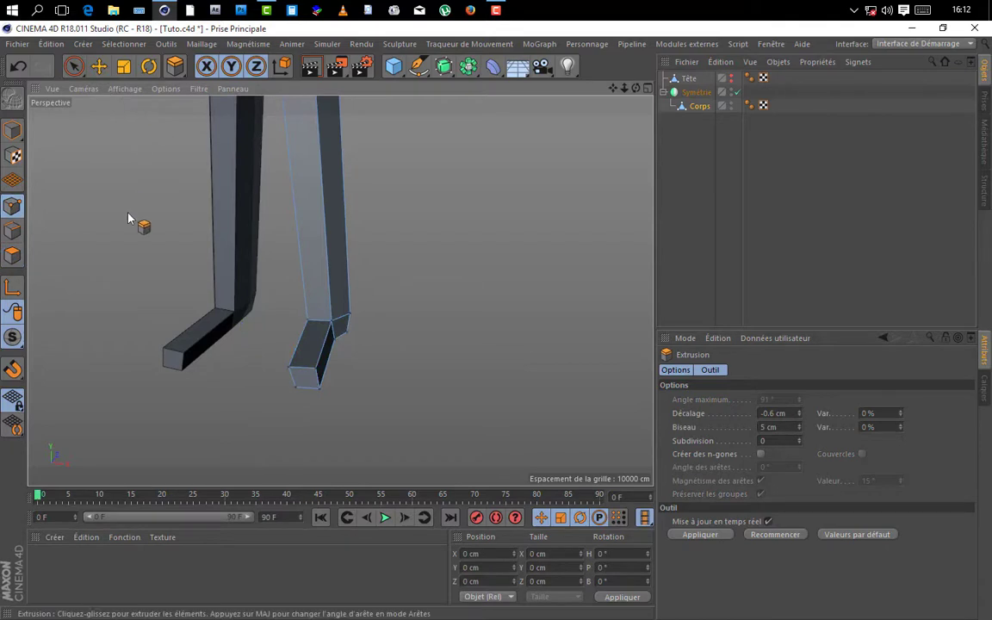
key(e)
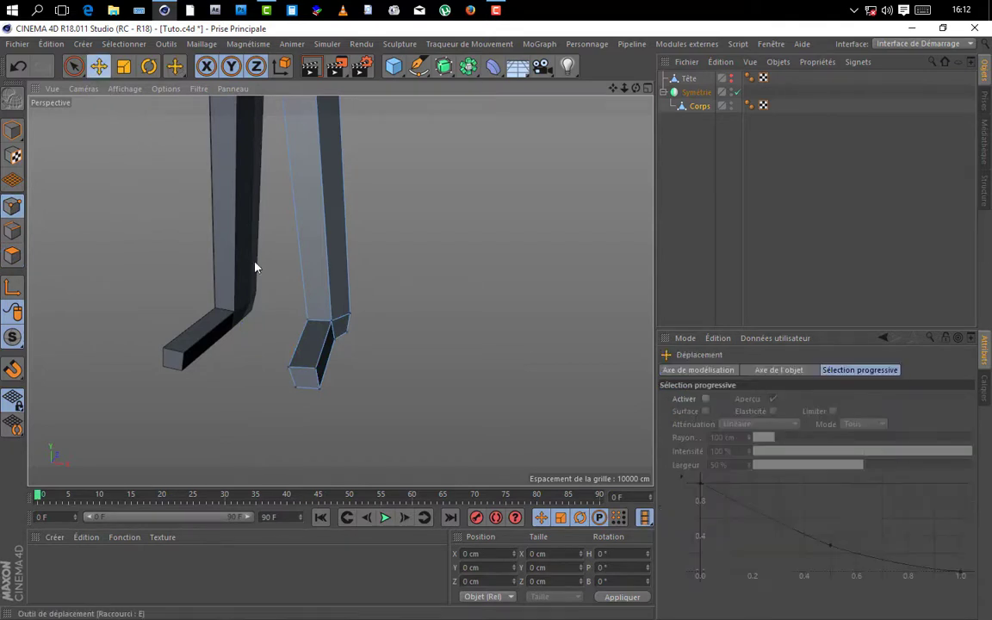
alt+drag(338, 290, 366, 157)
click(342, 164)
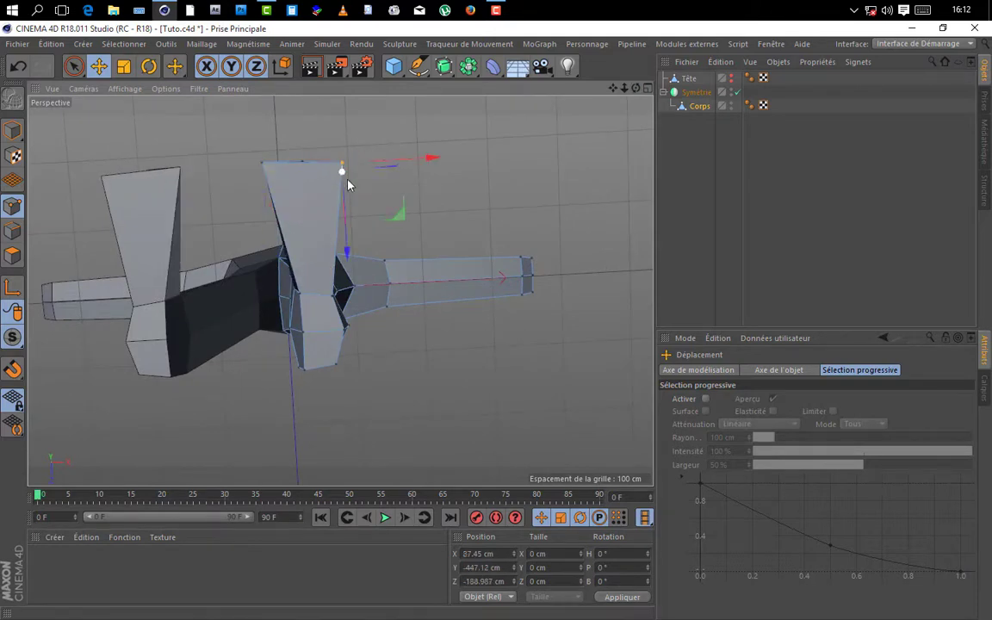
scroll(296, 304, up, 2)
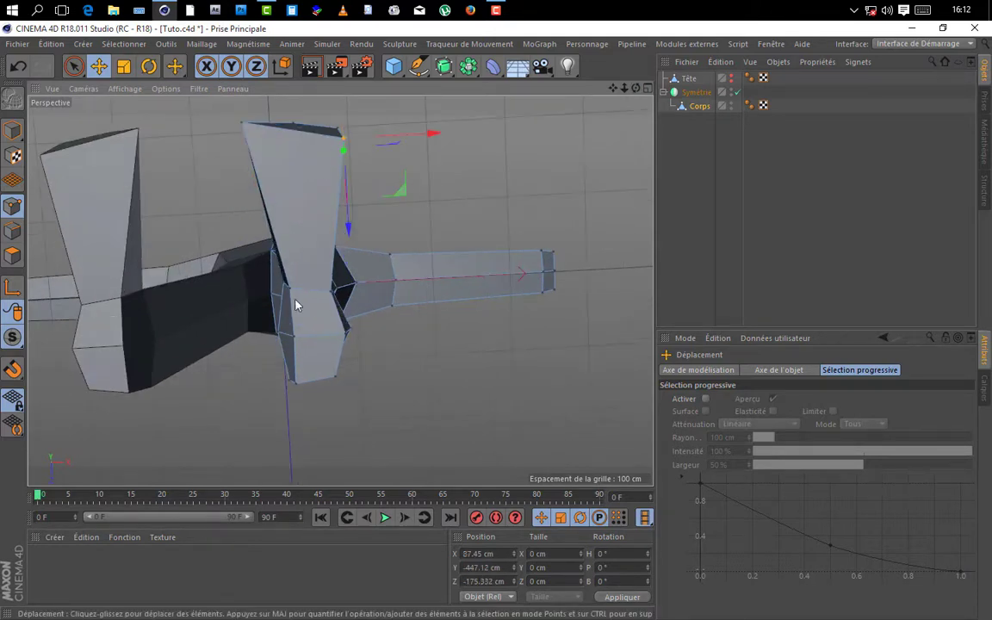
- Widen the sole under the leg along X, moving its inner middle point to about 42.3 cm and the outer one to about 85.5 cm
drag(291, 294, 300, 340)
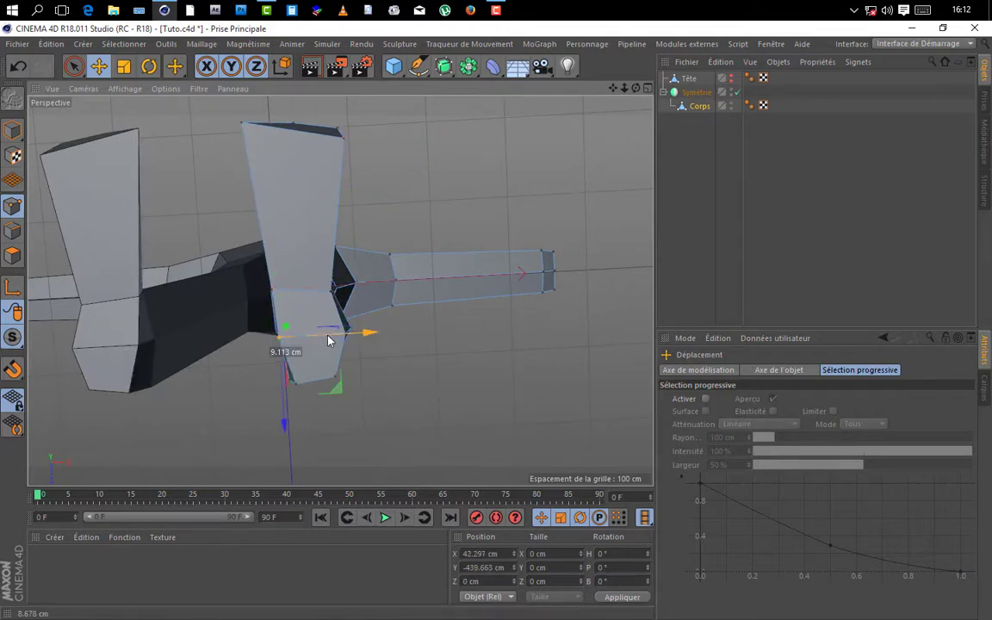
drag(330, 296, 375, 298)
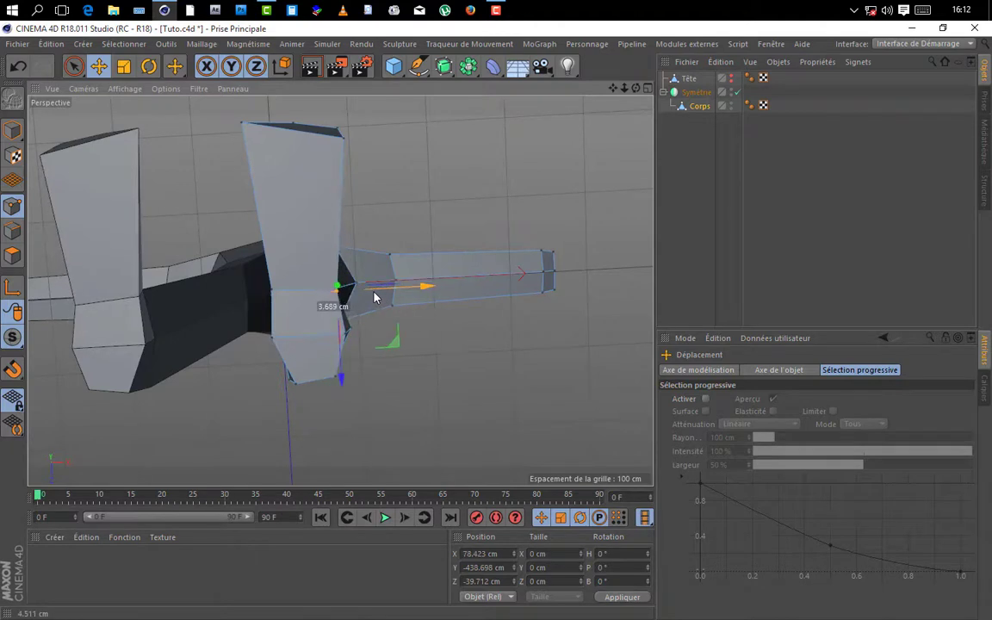
drag(324, 383, 383, 334)
- Move the upper inner corner point of the foot's toe end along X to about 42.2 cm
drag(639, 88, 393, 297)
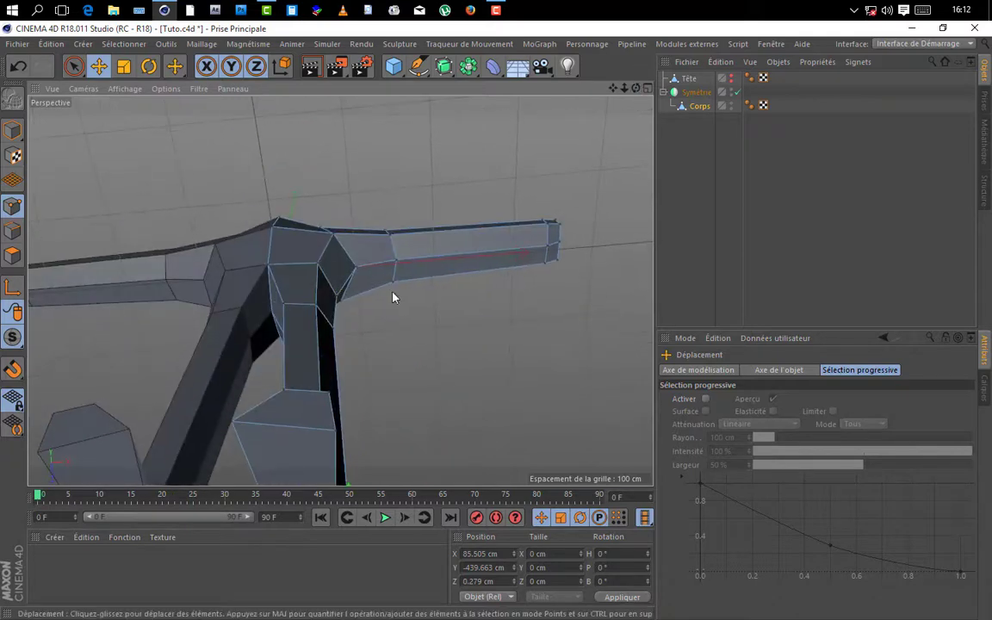
click(284, 393)
drag(369, 389, 349, 392)
scroll(494, 279, down, 3)
drag(636, 89, 602, 314)
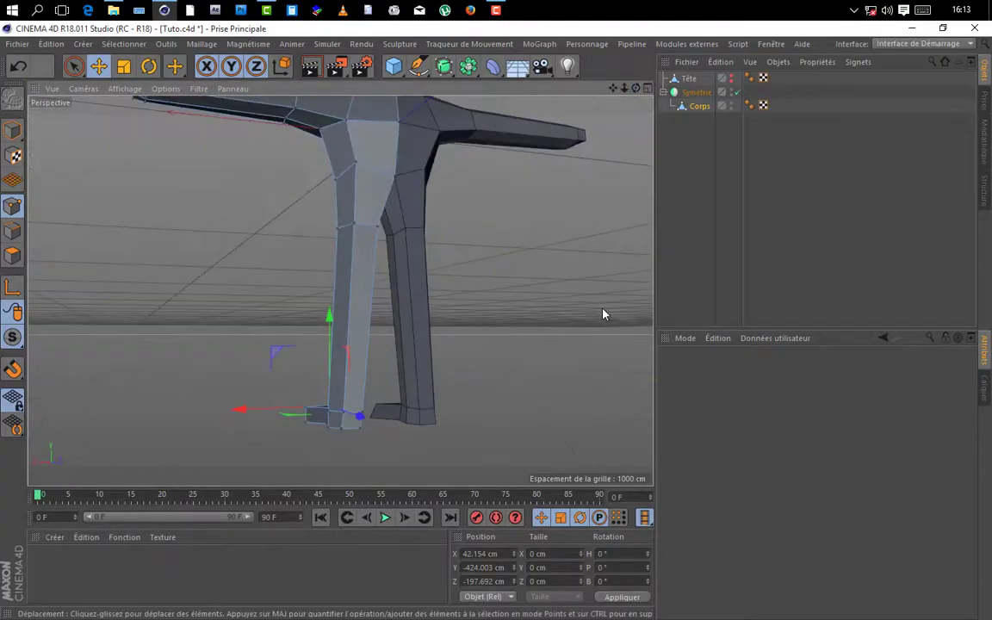
- Inset the rear polygon at the bottom of the Corps leg by about 4.4 cm with Extrusion interne
scroll(381, 448, up, 2)
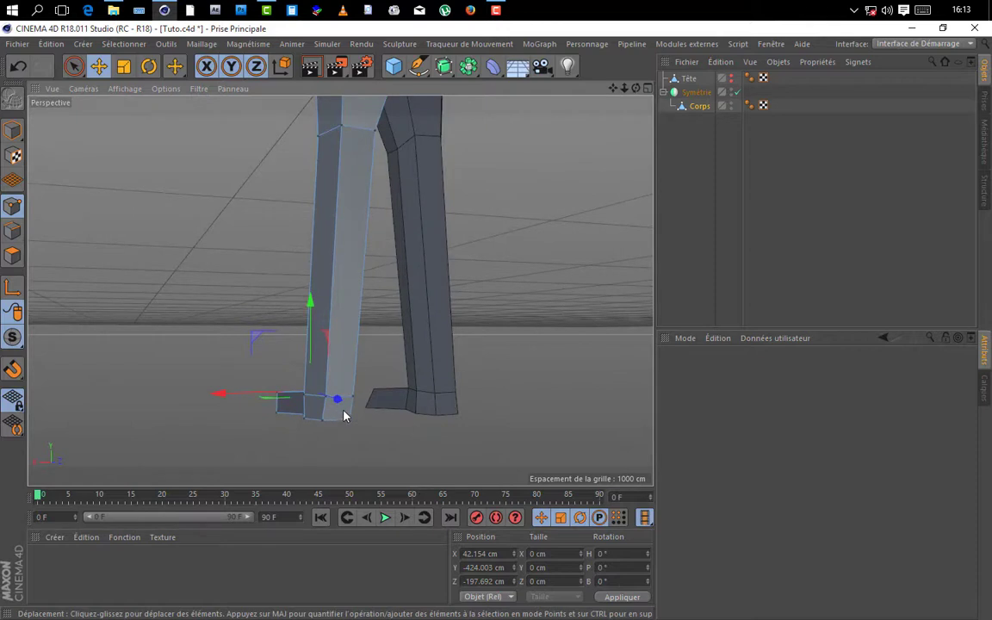
scroll(343, 411, up, 1)
click(14, 257)
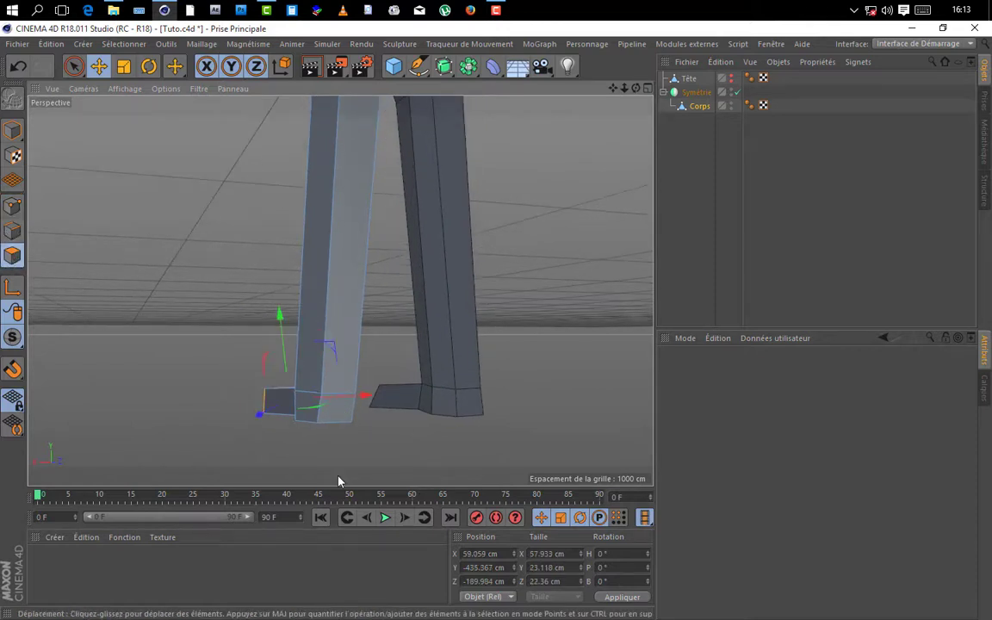
click(346, 415)
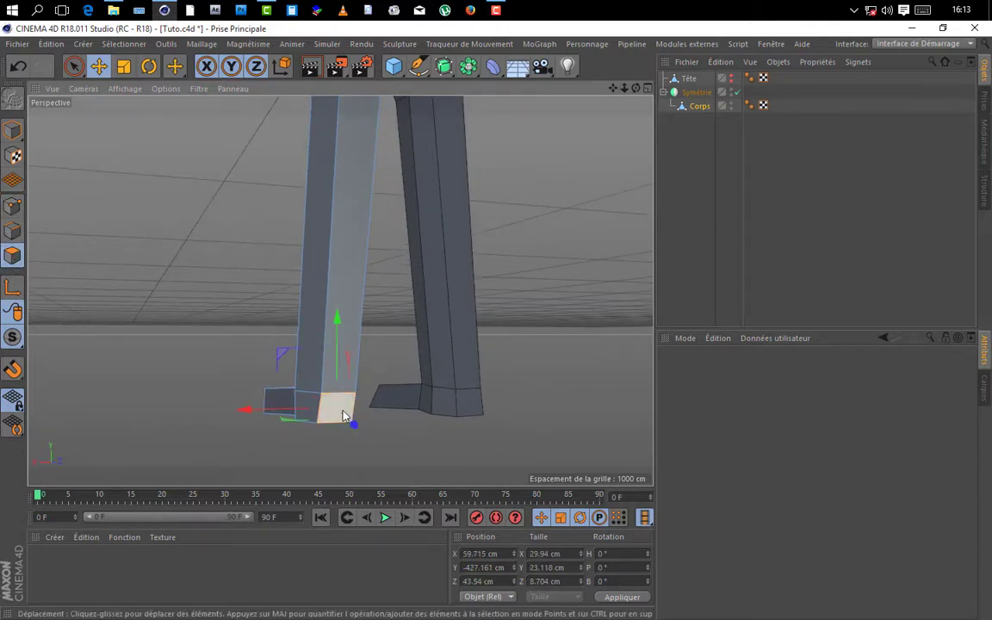
key(i)
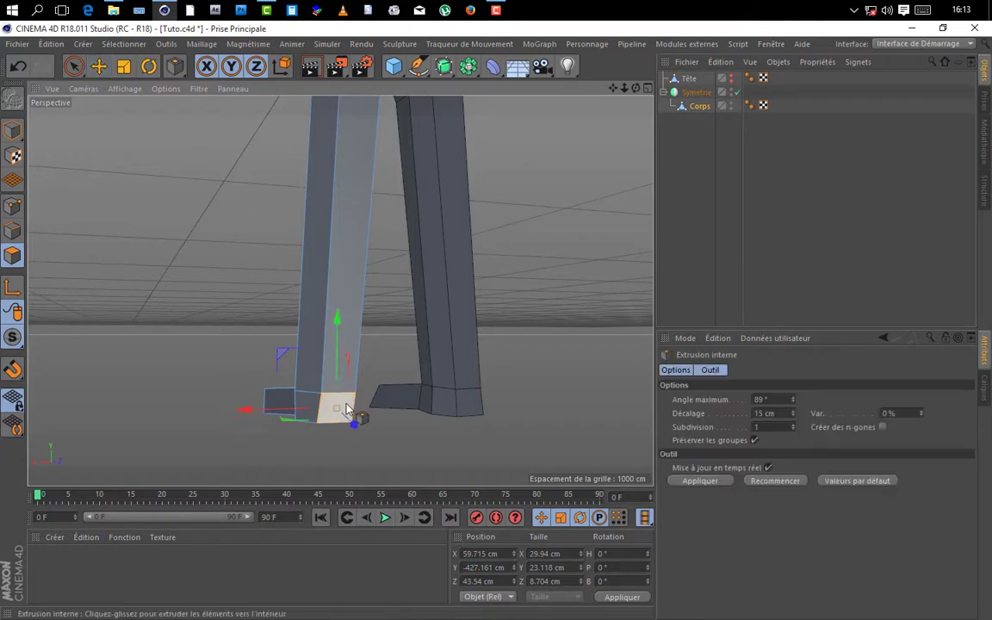
drag(347, 416, 347, 417)
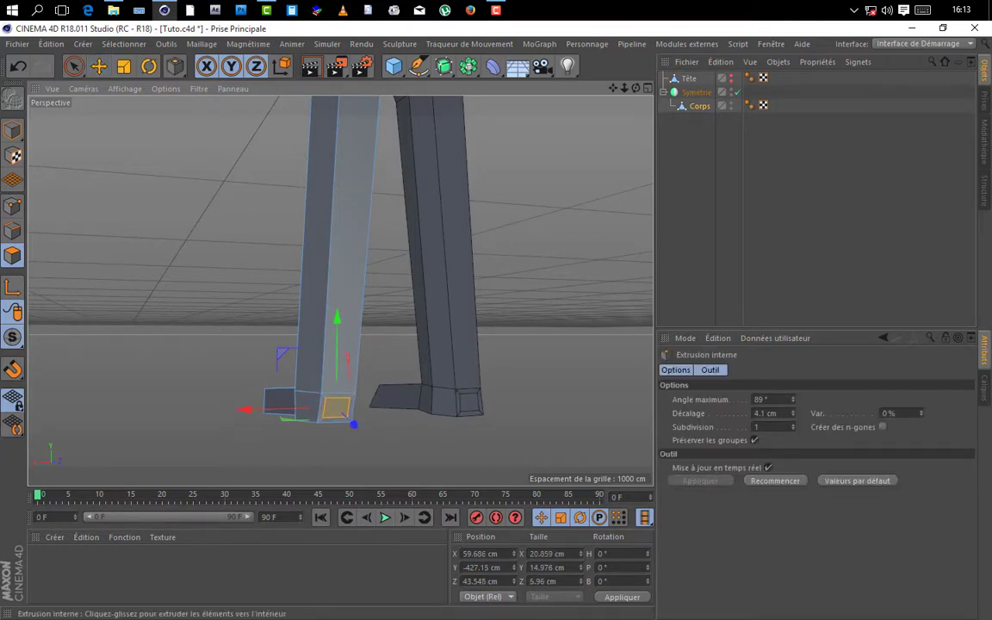
- Pull the inset rear polygon backward along Z to about 60.6 cm to form the heel
mouse_move(368, 431)
mouse_down()
mouse_move(349, 423)
mouse_move(359, 436)
mouse_up()
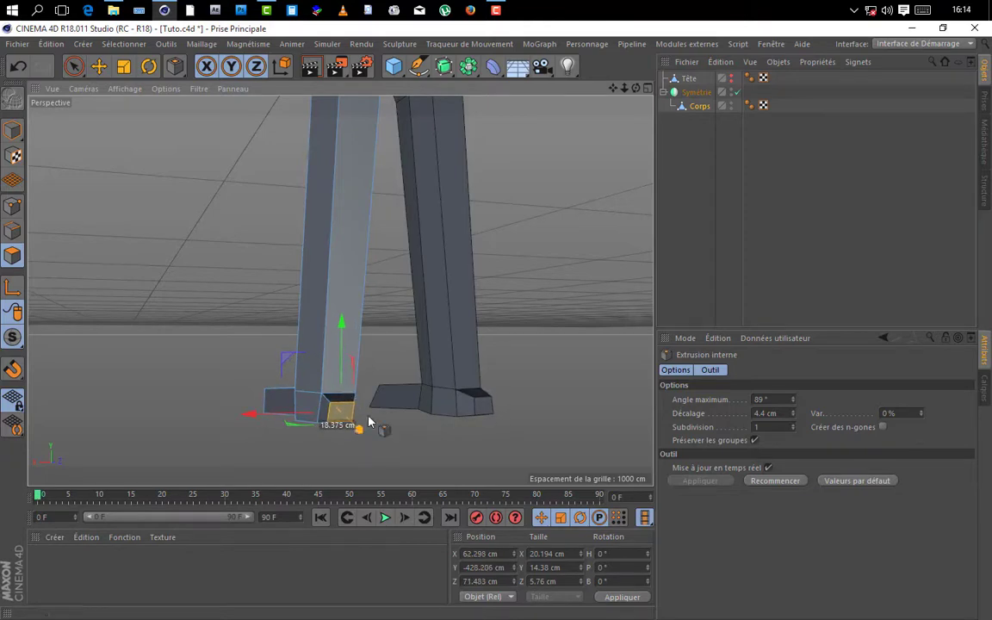
drag(635, 88, 671, 72)
drag(453, 210, 443, 208)
drag(365, 148, 364, 155)
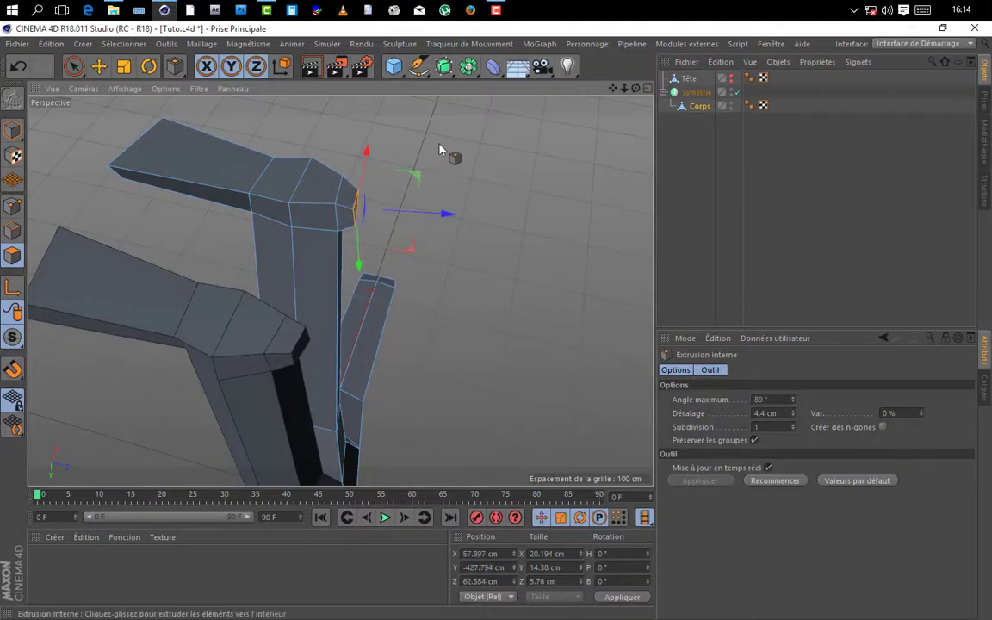
scroll(455, 197, down, 2)
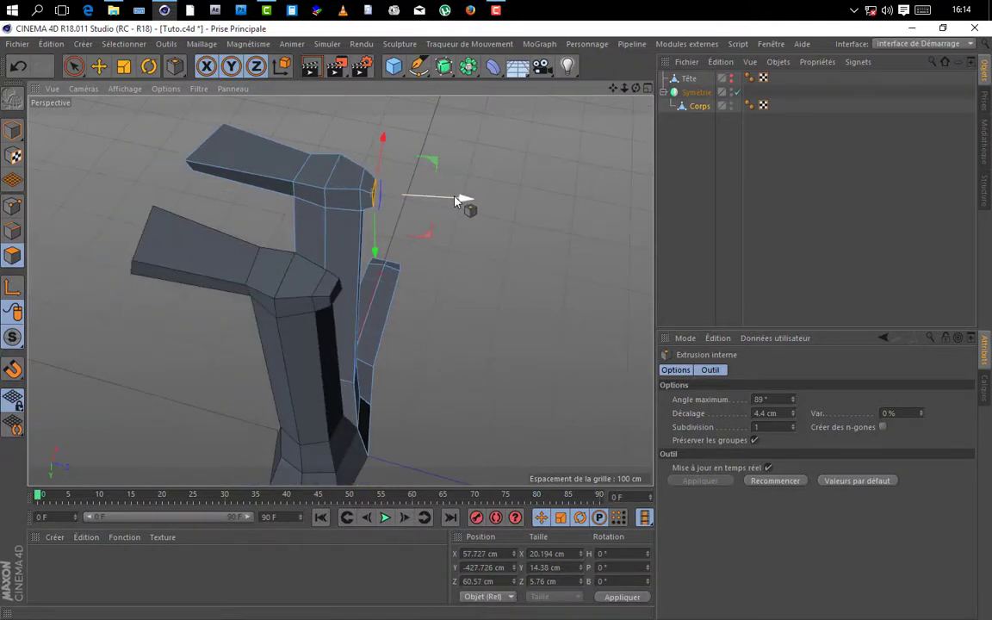
scroll(503, 174, down, 4)
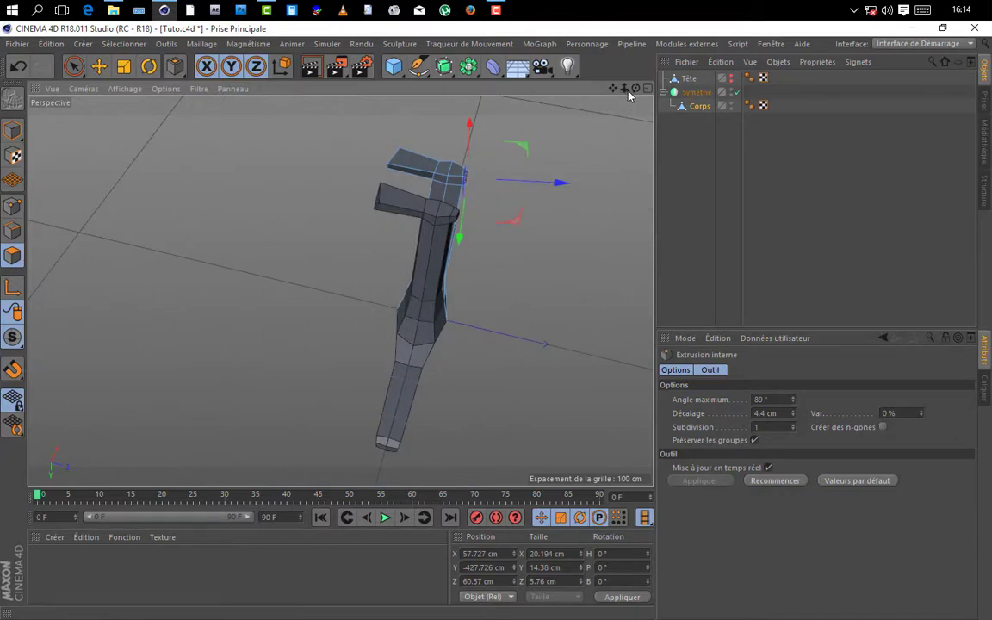
- Select the end polygon of the foot's toe and raise it to about Y -425.7 cm
drag(628, 90, 338, 278)
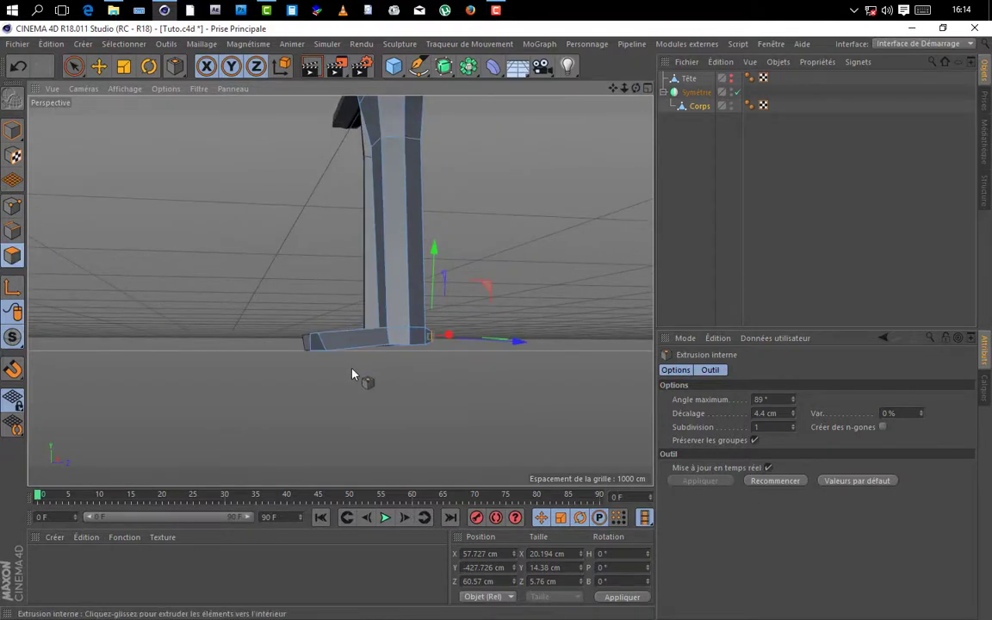
click(308, 347)
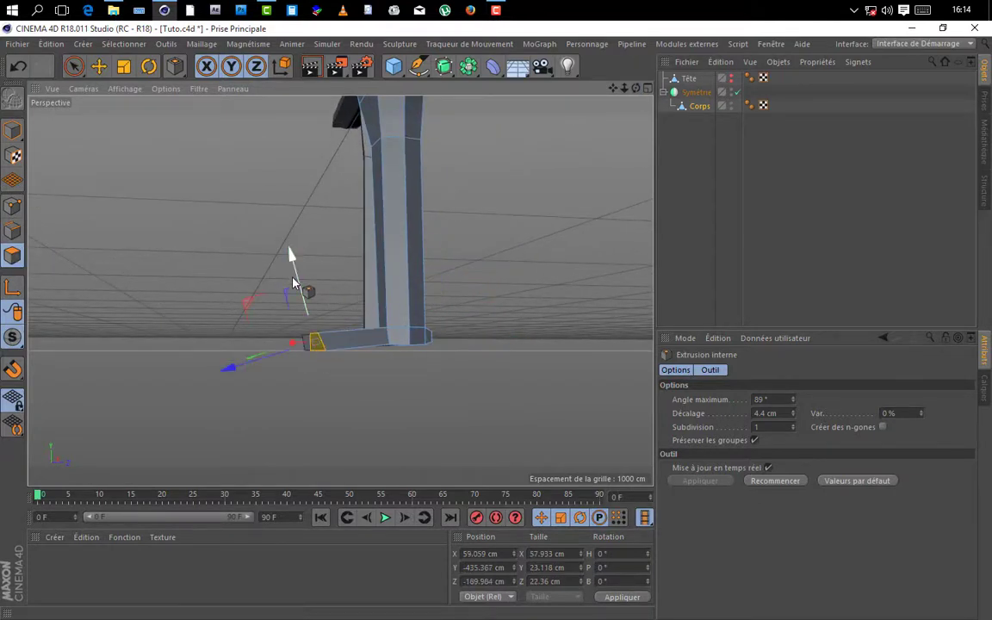
drag(296, 279, 295, 277)
scroll(344, 307, up, 3)
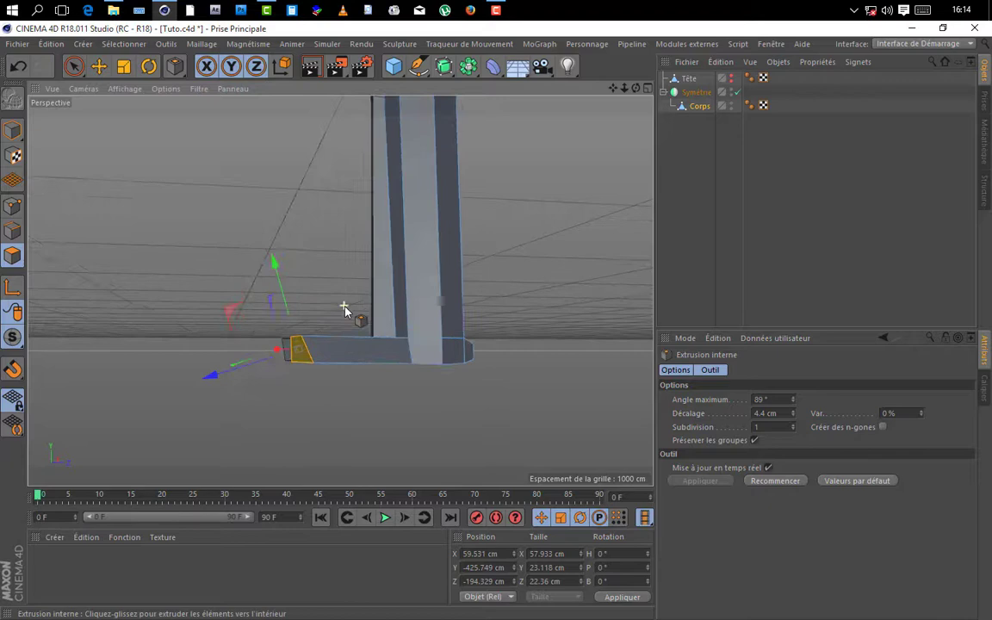
- Widen the sole just ahead of the ankle, moving its inner point to about X 42.1 cm and its outer point to about X 85.3 cm
click(15, 211)
drag(637, 86, 616, 35)
alt+drag(469, 243, 450, 199)
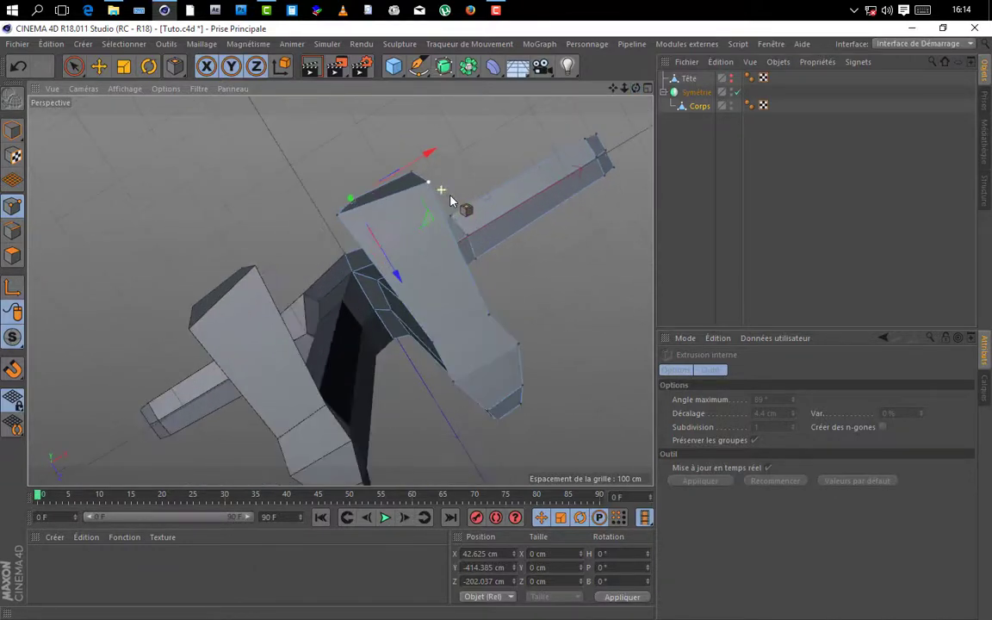
click(99, 67)
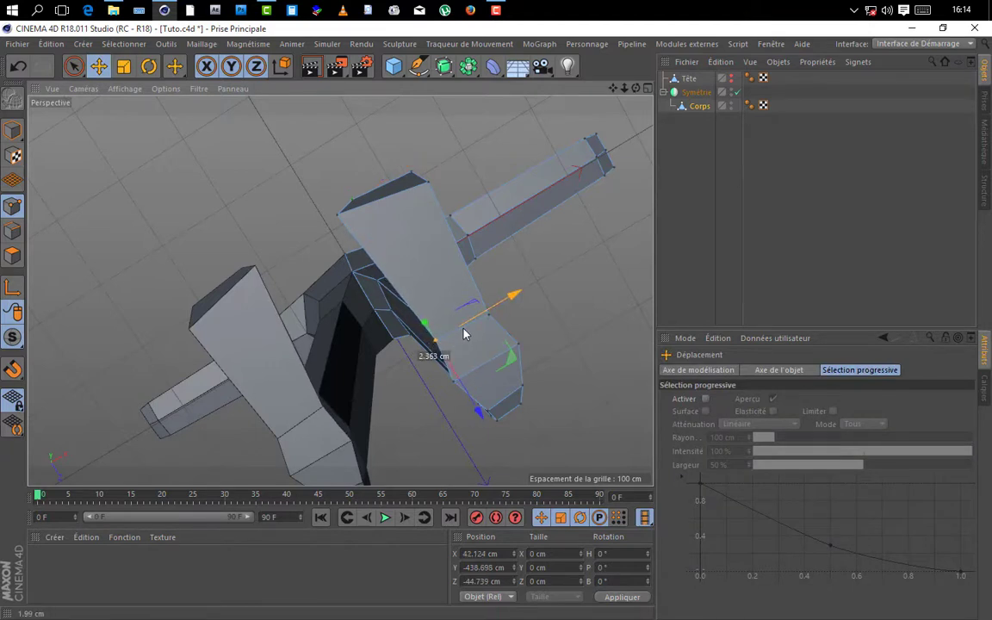
drag(465, 333, 527, 288)
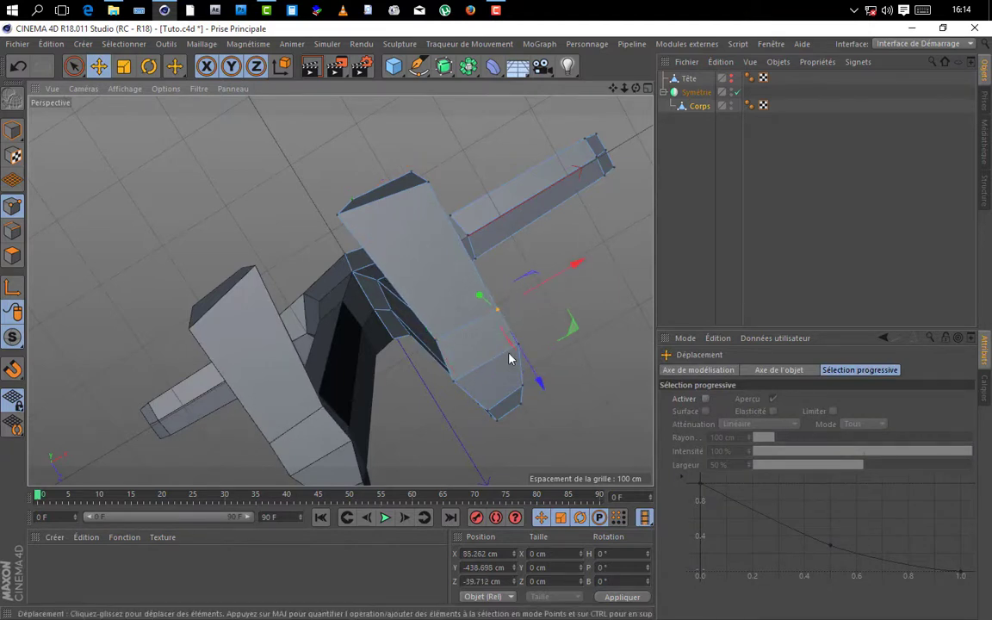
- Adjust the two bottom points ahead of the heel end along X, to about 47.2 cm inside and 78.1 cm outside
alt+drag(527, 409, 558, 425)
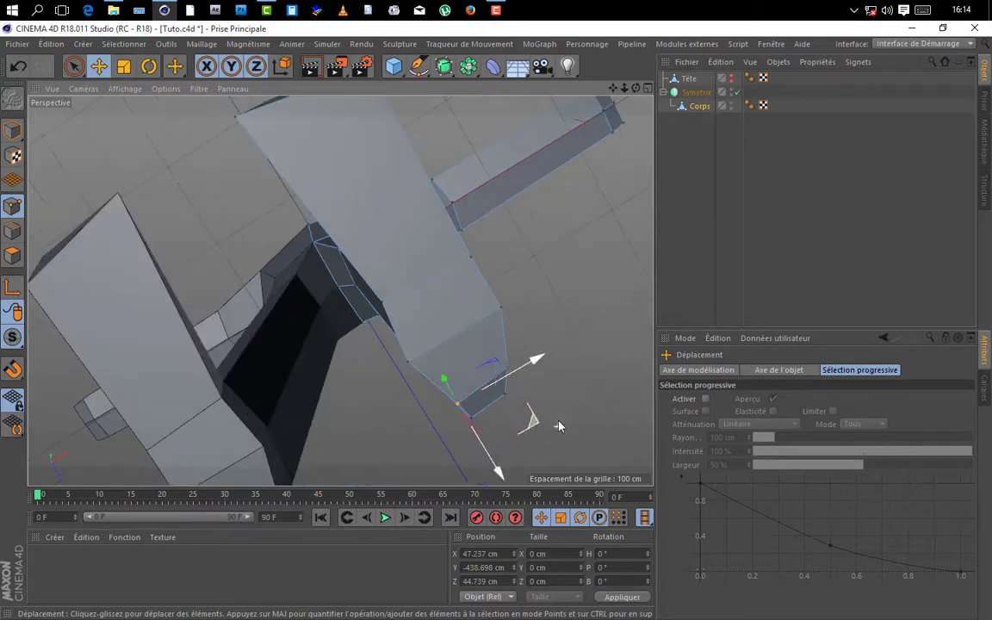
drag(532, 367, 544, 347)
alt+drag(588, 233, 592, 227)
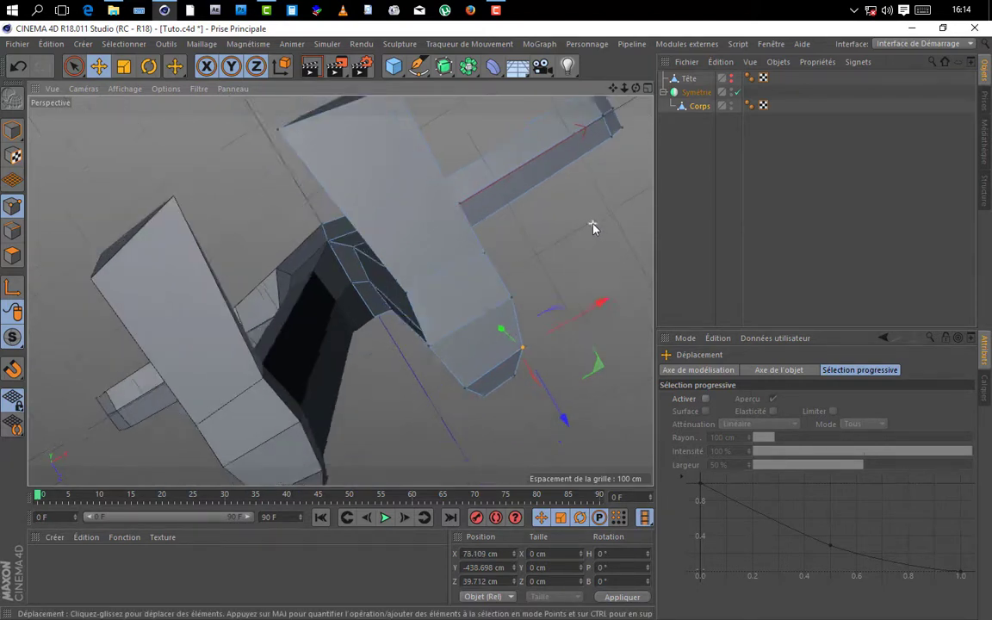
- Move the outer bottom corner point of the toe end outward to about X 92.8 cm
scroll(592, 225, down, 2)
mouse_move(637, 89)
mouse_down()
mouse_move(621, 89)
mouse_move(641, 92)
mouse_up()
scroll(418, 490, up, 6)
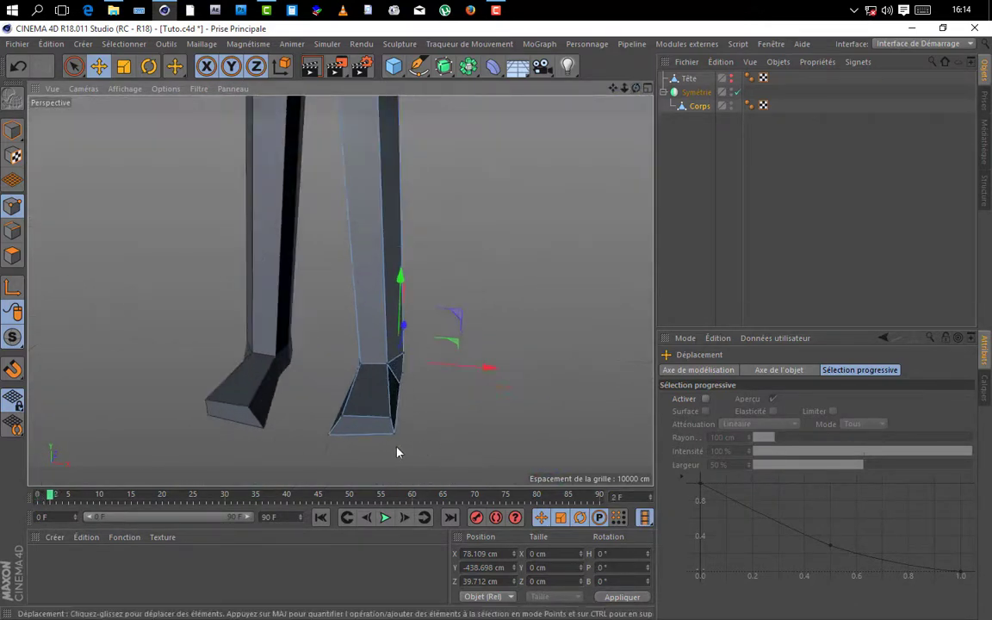
scroll(397, 452, up, 1)
click(390, 413)
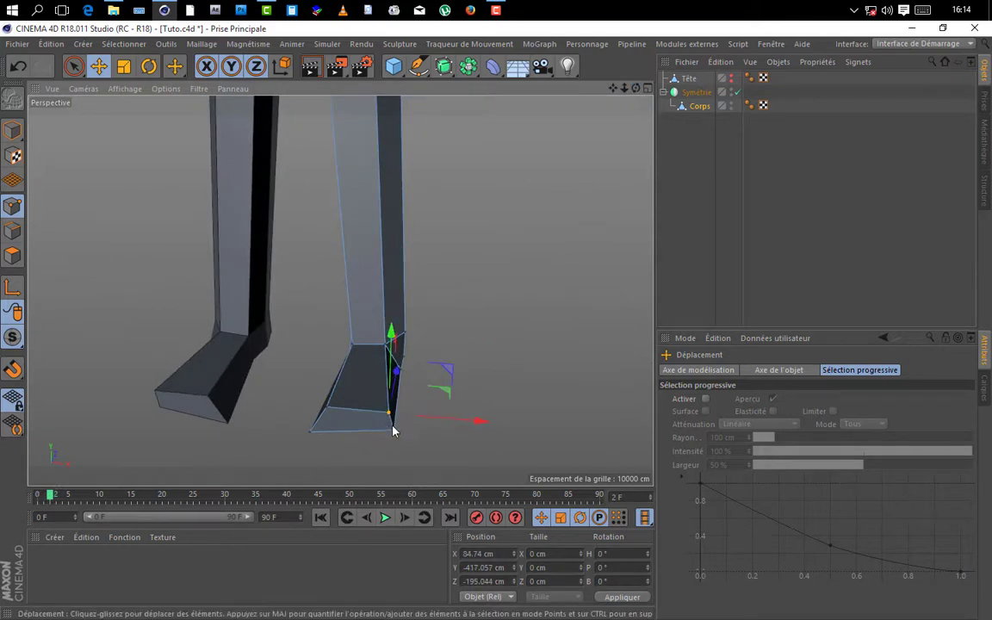
drag(412, 436, 421, 441)
- Refine the sole's side points along X: the inner front-ankle point to about 42.1 cm, the outer ones to about 88.5 and 86 cm
drag(636, 88, 642, 97)
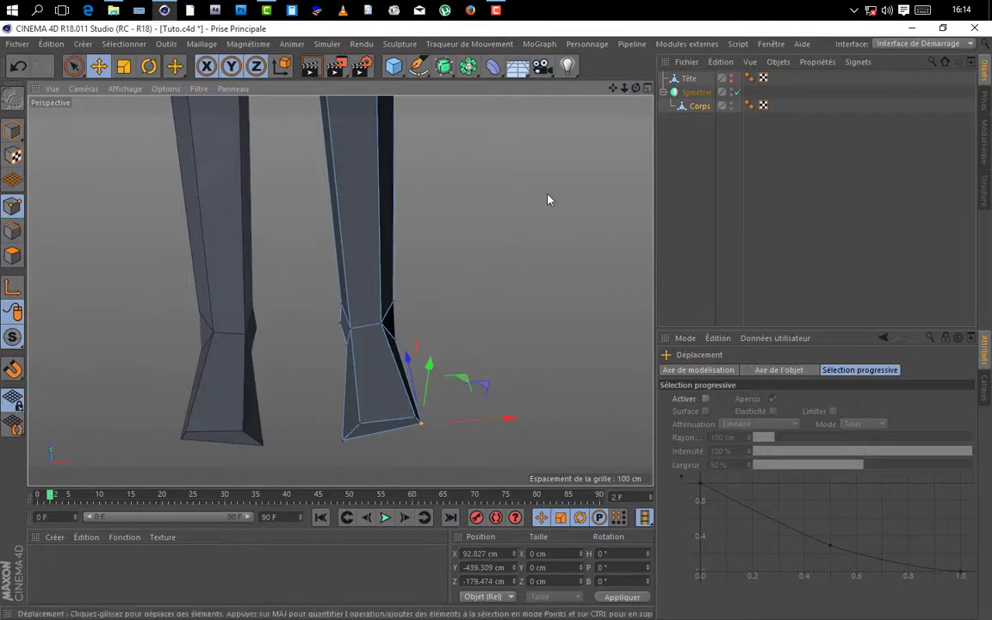
scroll(337, 365, up, 2)
click(334, 344)
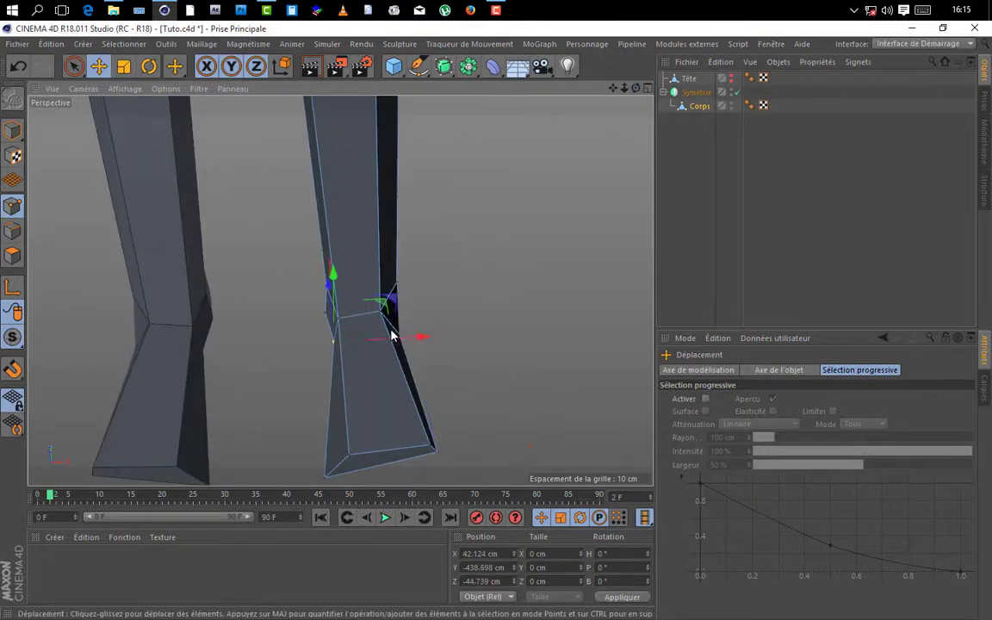
mouse_move(394, 336)
mouse_down()
mouse_move(392, 347)
mouse_move(403, 339)
mouse_up()
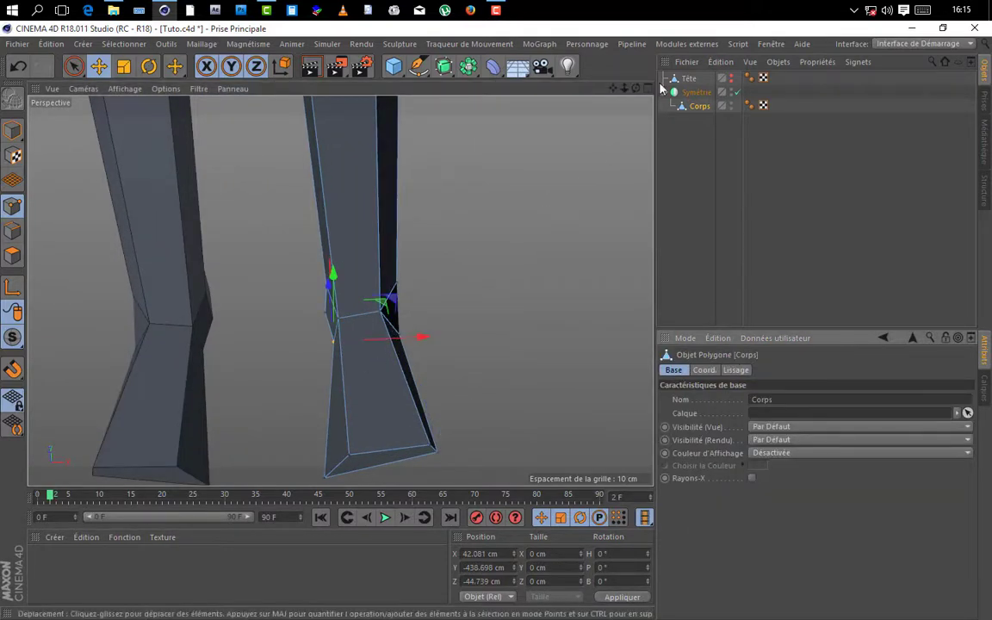
drag(636, 90, 626, 99)
alt+drag(371, 297, 399, 301)
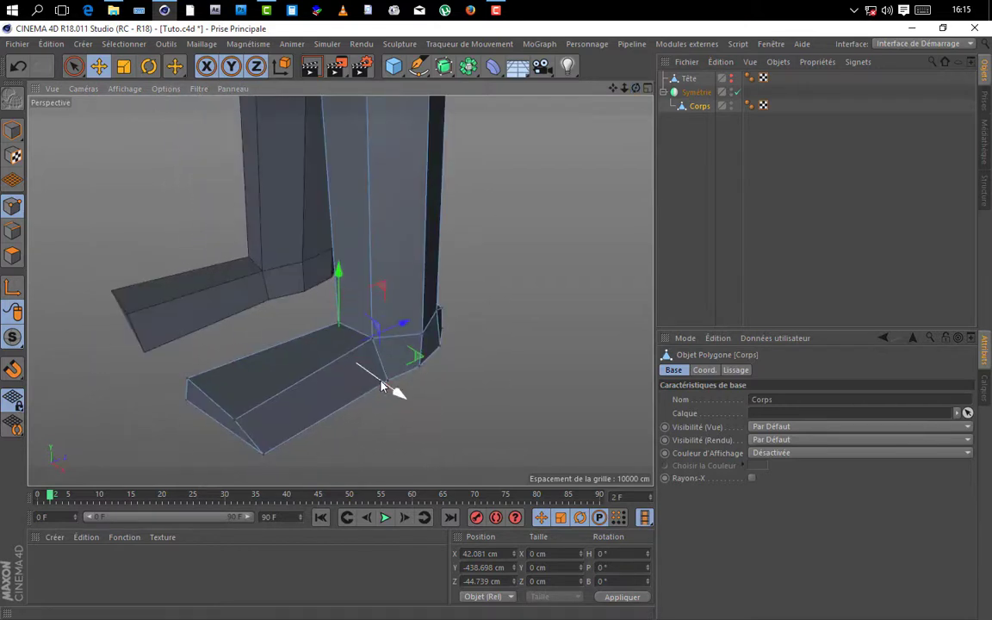
alt+drag(381, 387, 377, 410)
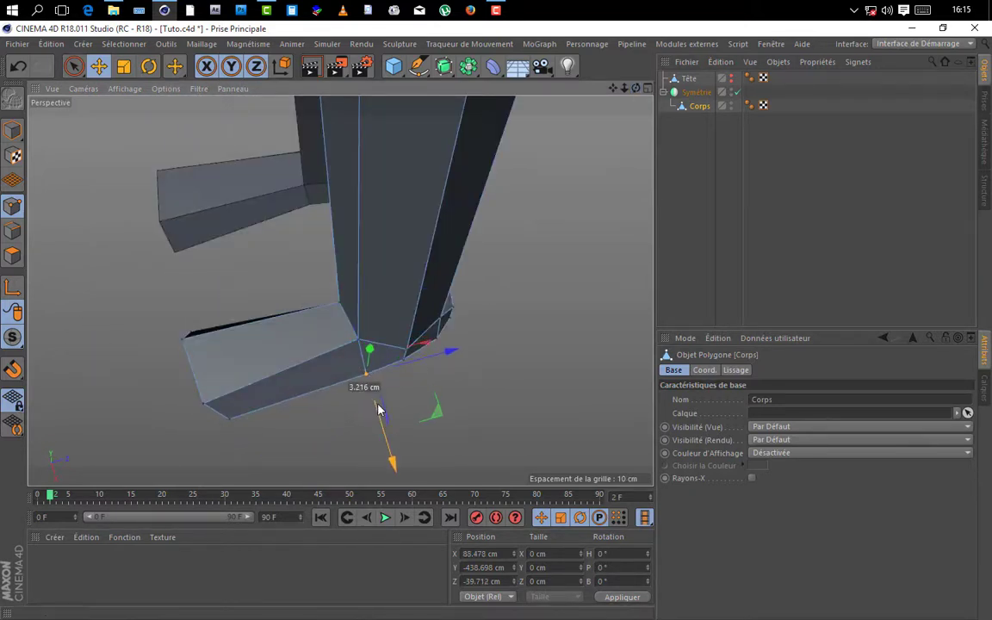
drag(636, 88, 350, 408)
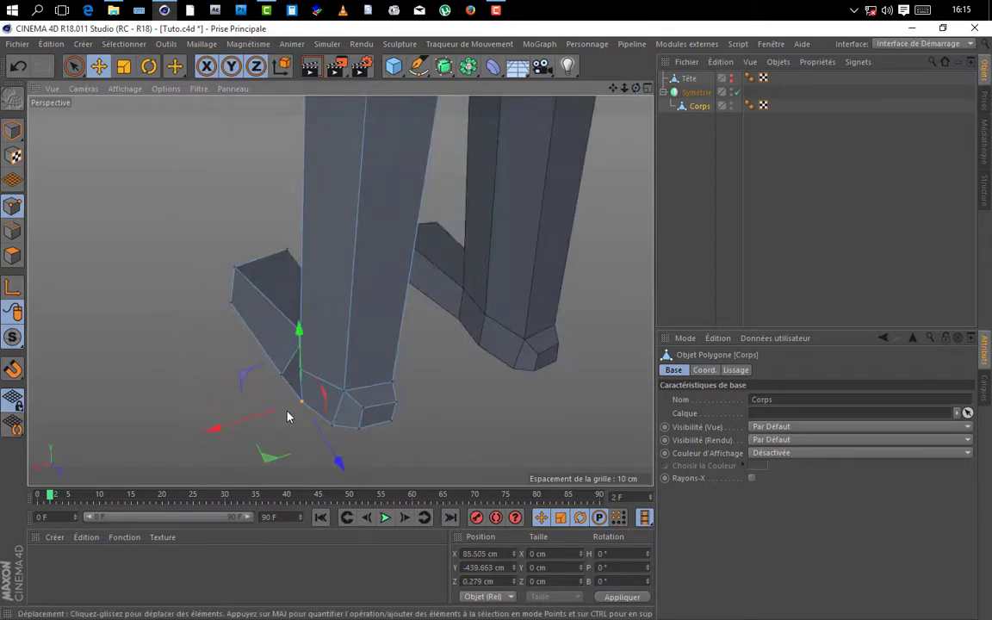
mouse_move(288, 417)
mouse_down()
mouse_move(273, 411)
mouse_move(282, 416)
mouse_up()
scroll(371, 350, down, 3)
drag(636, 90, 180, 312)
scroll(445, 327, up, 4)
scroll(462, 206, up, 4)
scroll(180, 308, up, 3)
scroll(348, 338, down, 2)
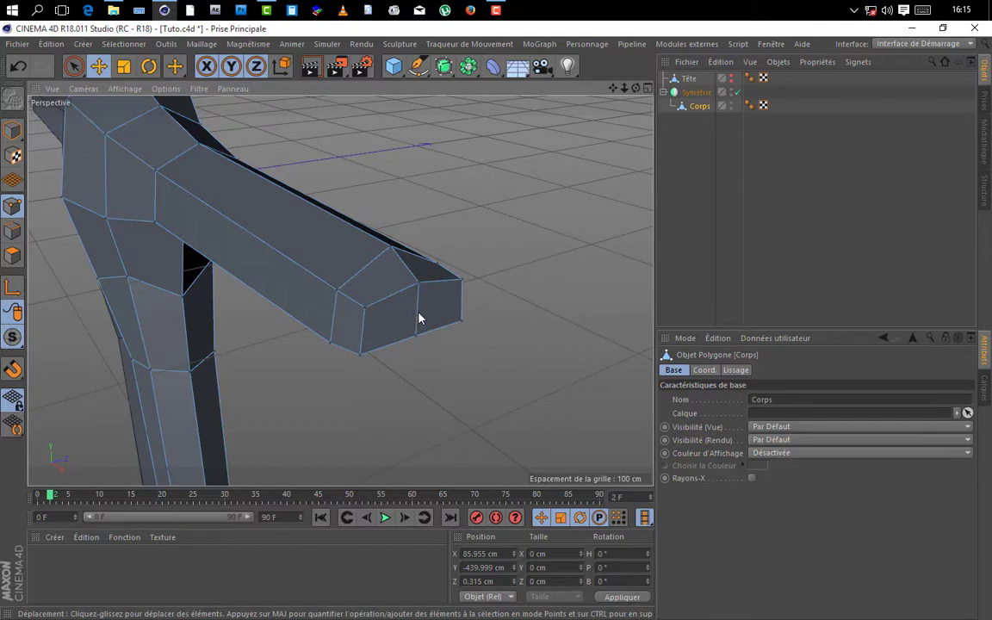
- Extrude the front corner face at the arm's end about 129.1 cm as a thumb and lower its end to about Y 31 cm
scroll(348, 323, down, 3)
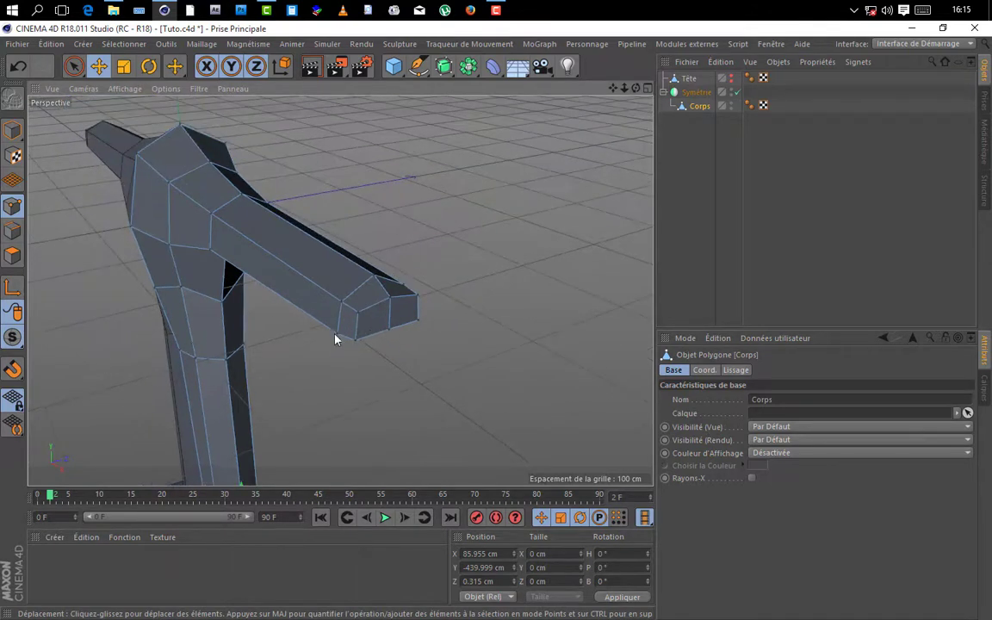
click(13, 255)
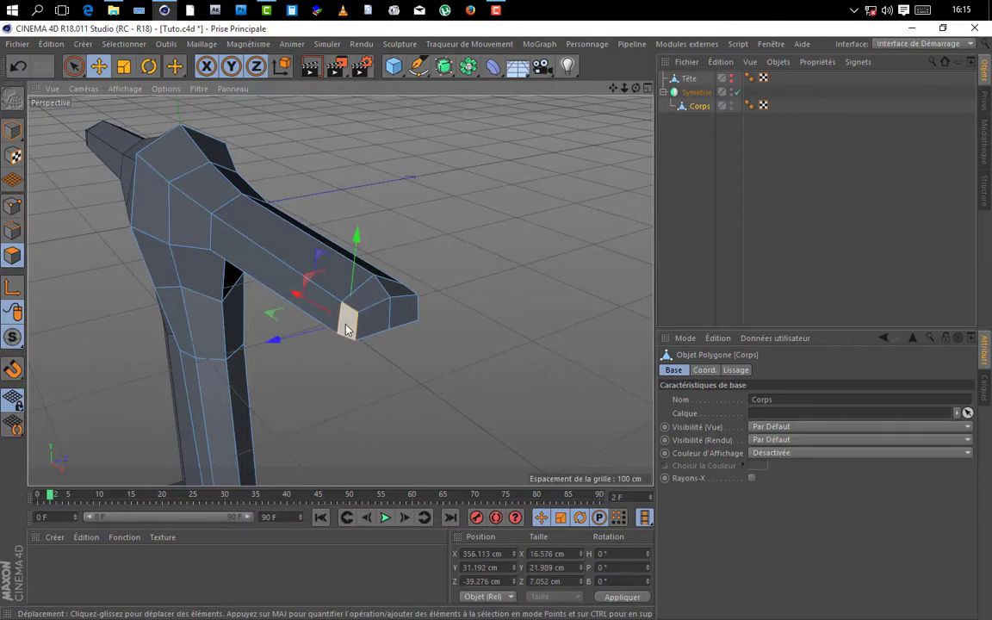
key(d)
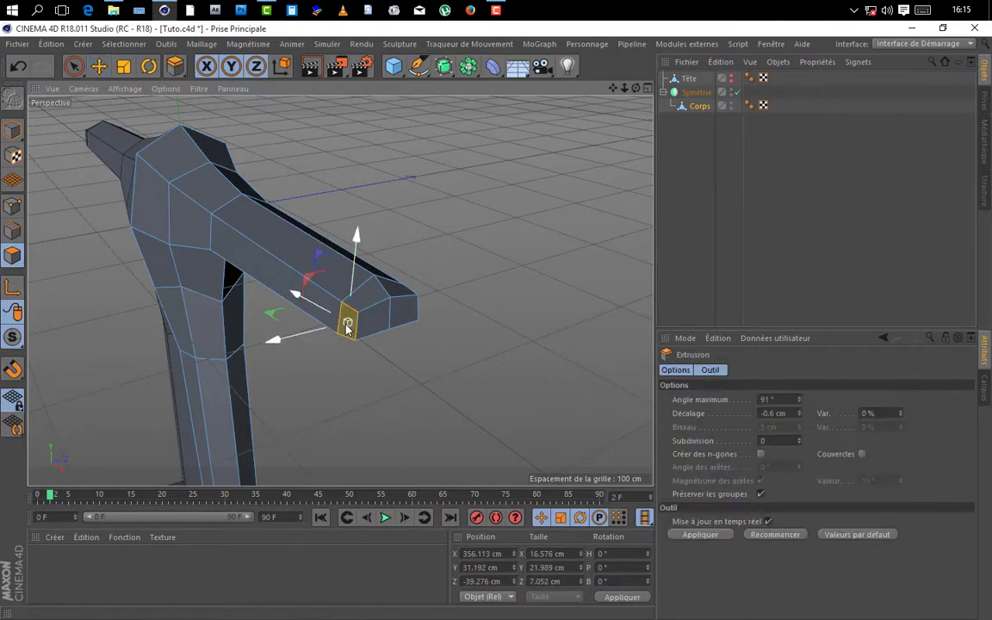
drag(353, 337, 450, 338)
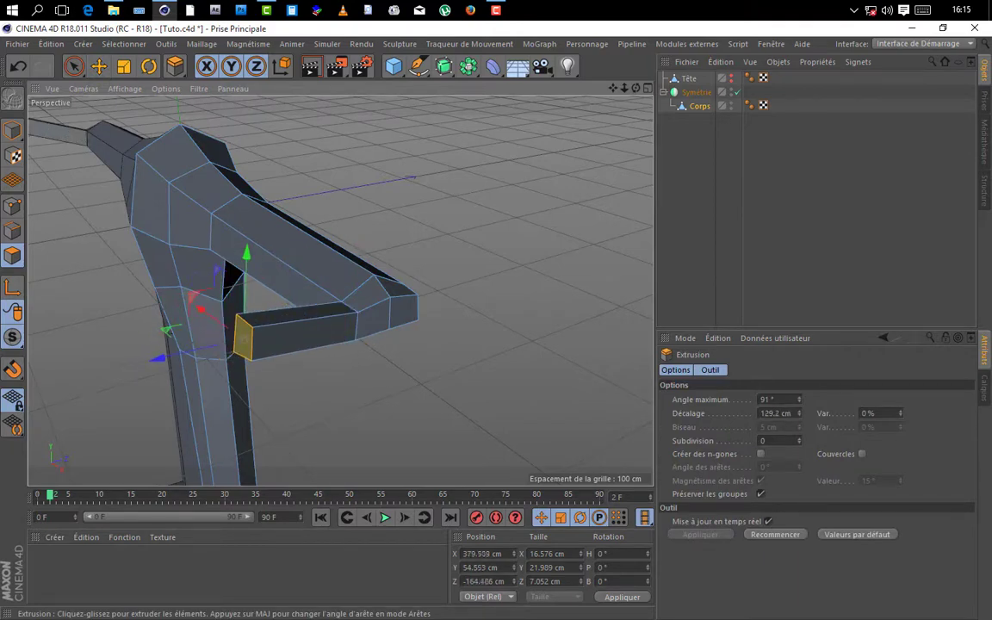
scroll(490, 294, down, 4)
drag(636, 89, 526, 48)
drag(293, 185, 290, 215)
drag(637, 89, 348, 365)
scroll(338, 287, up, 5)
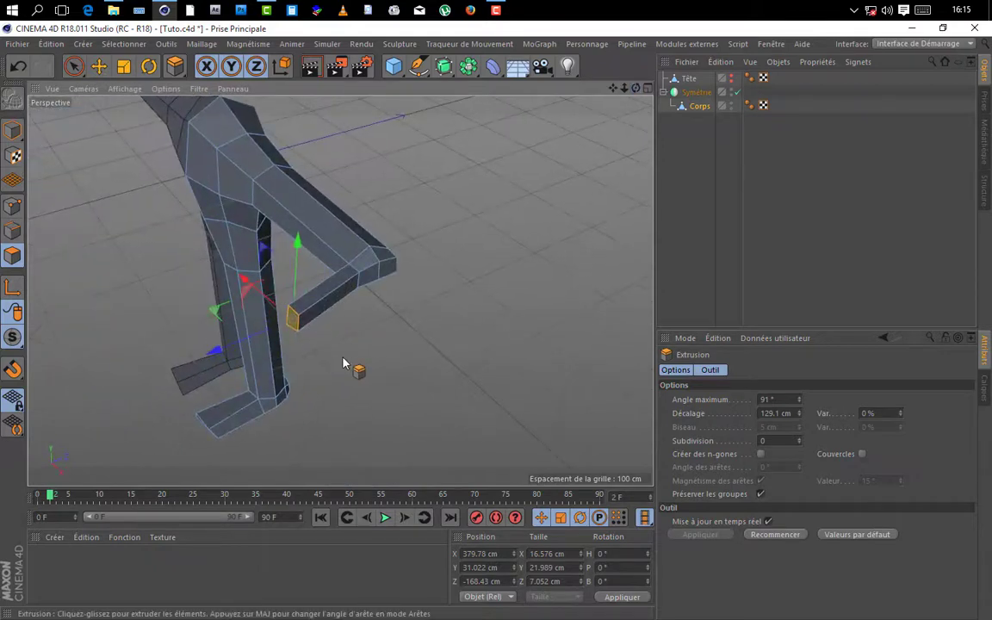
scroll(314, 337, up, 3)
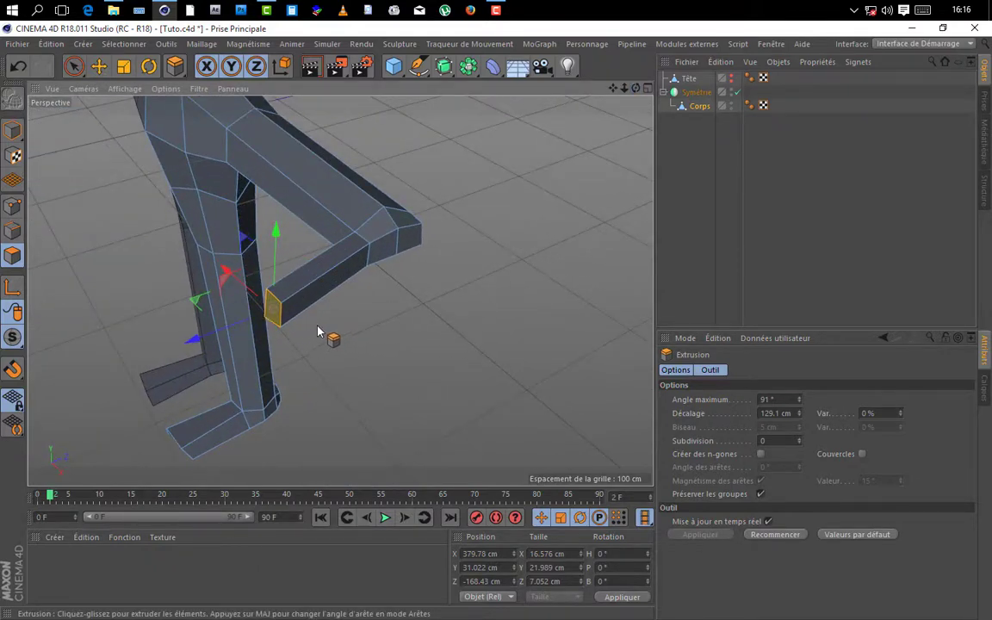
- Scale the thumb's end face down to about 11.6 × 15.4 × 5 cm and pull it in to about X 409.8, Z -107.5 cm
key(t)
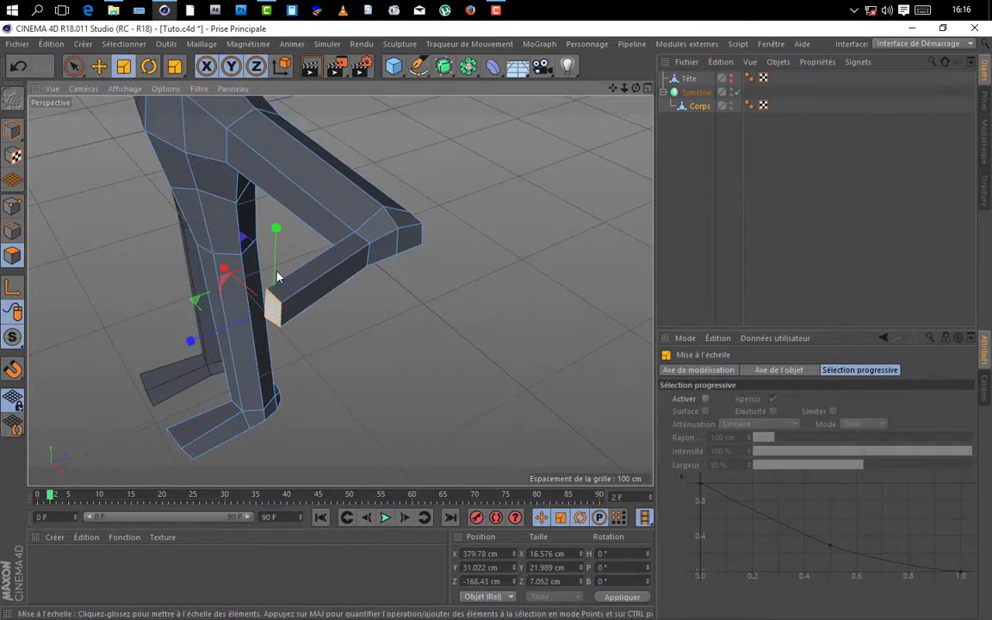
drag(297, 325, 138, 339)
key(e)
drag(233, 280, 309, 326)
drag(261, 389, 273, 312)
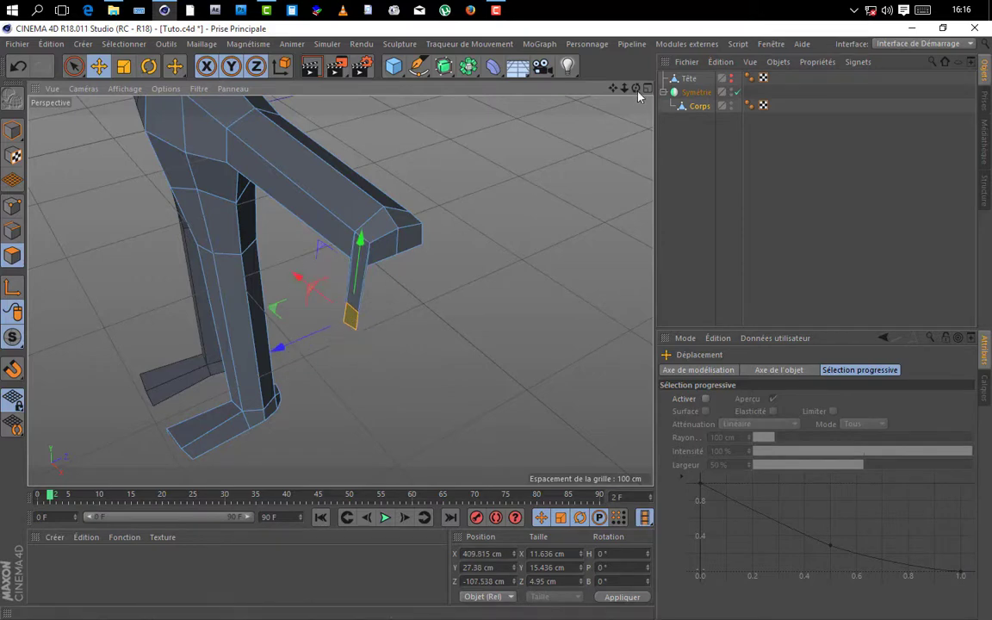
- Reposition the thumb's end face to about X 405.7, Y 31.5 and Z -107.5 cm
alt+drag(587, 108, 461, 169)
drag(356, 229, 345, 215)
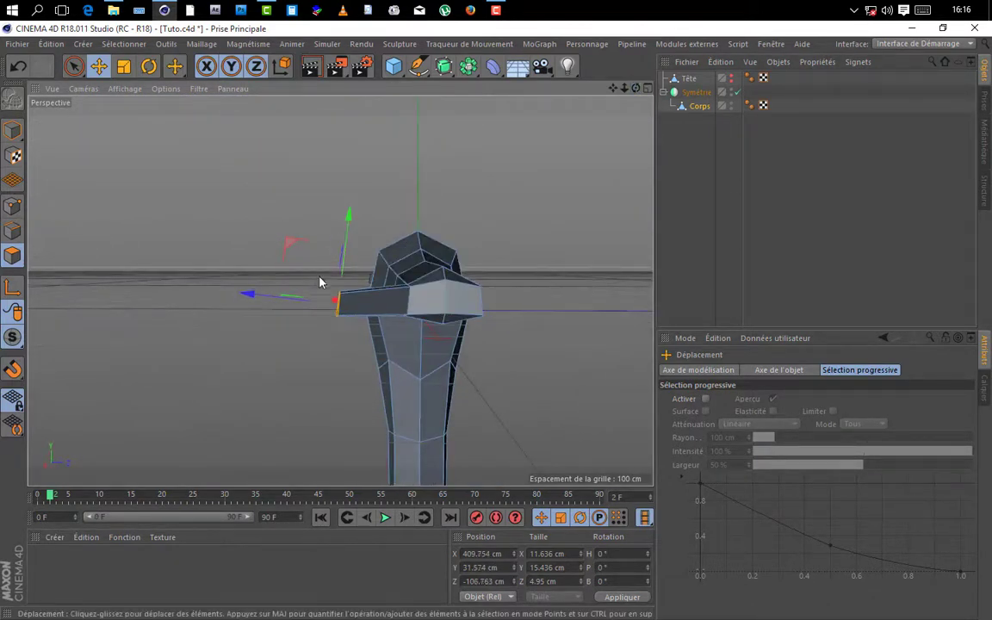
drag(294, 305, 284, 305)
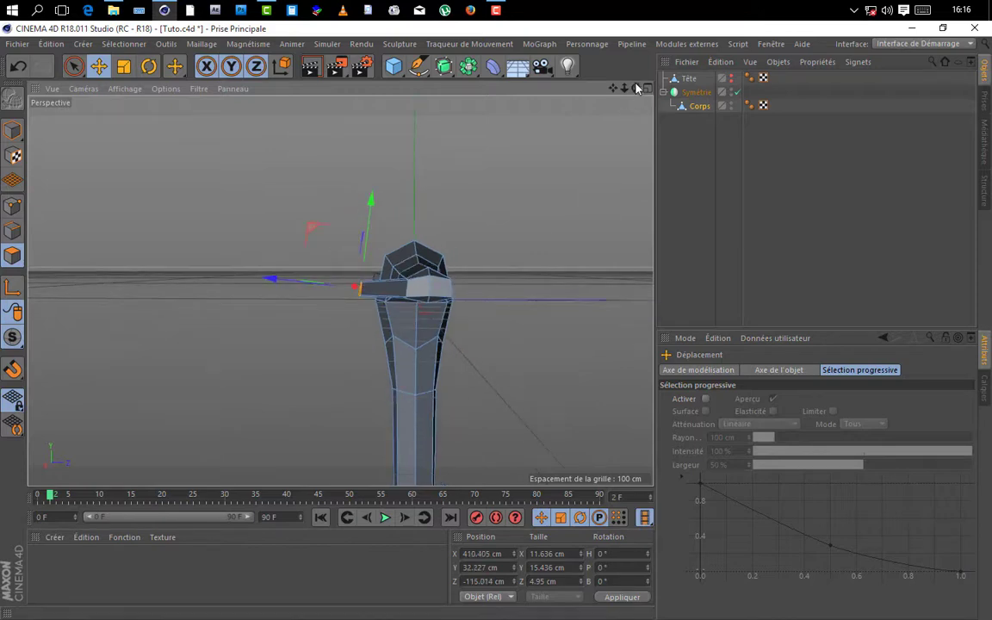
alt+drag(613, 155, 496, 392)
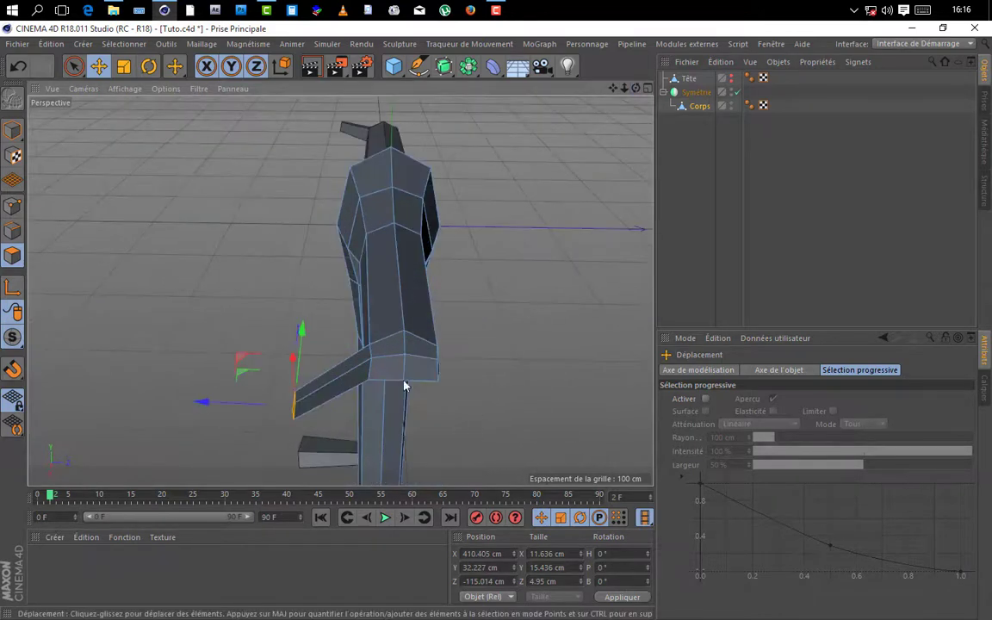
drag(232, 401, 273, 411)
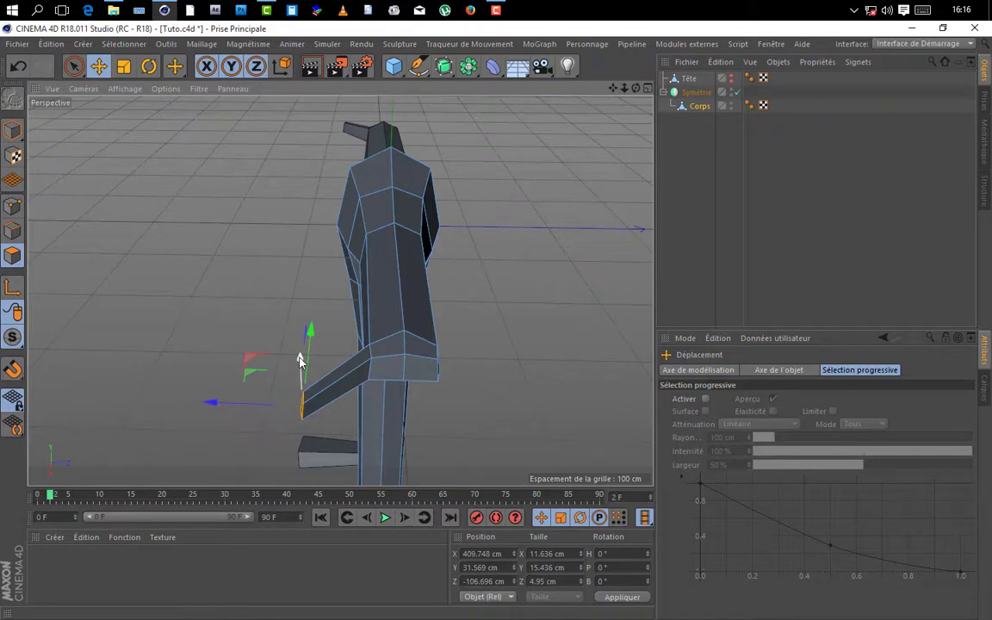
drag(302, 354, 298, 355)
alt+drag(533, 295, 233, 347)
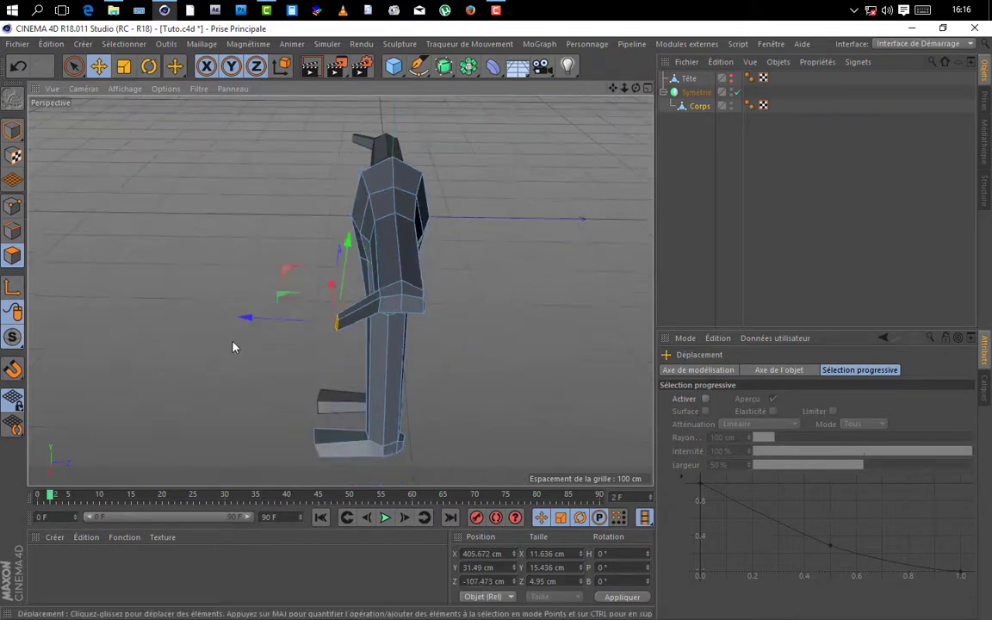
- Extrude the arm's two end faces about 109 cm to form the hand and pull the end back to about X 455.1 cm
click(403, 303)
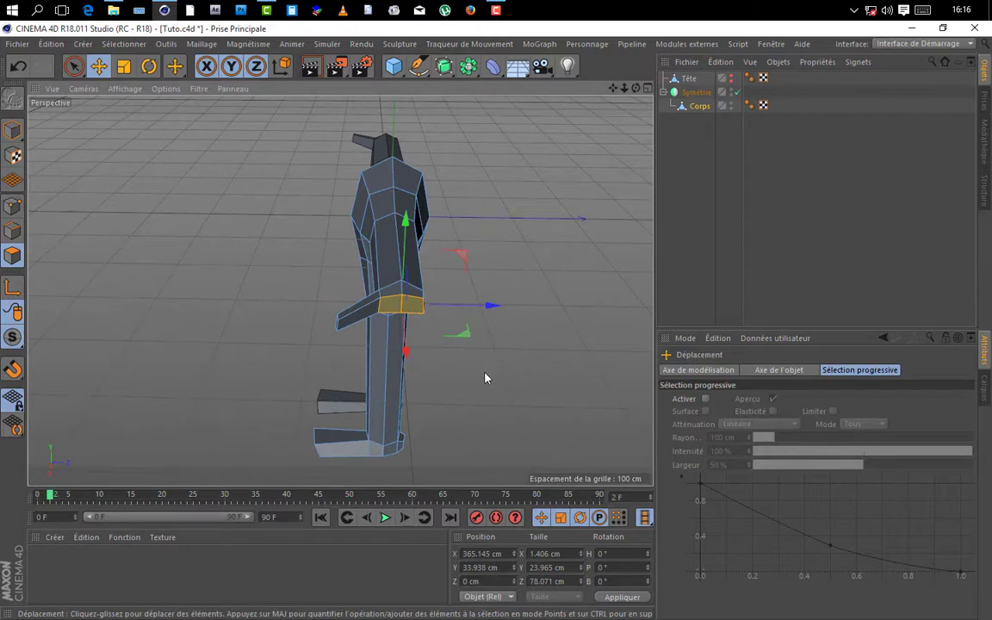
key(d)
drag(485, 377, 551, 379)
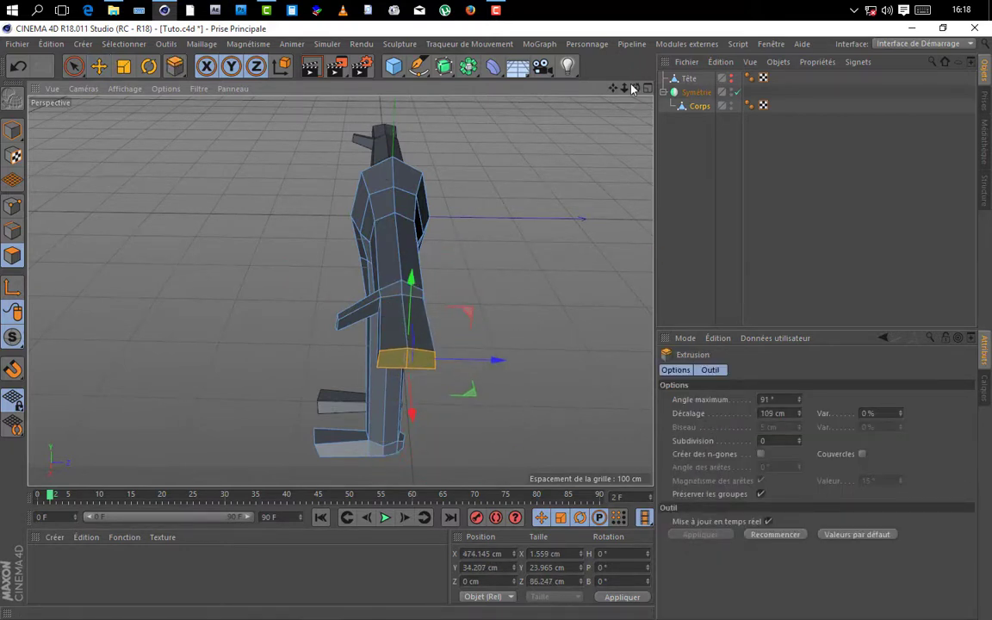
drag(633, 89, 586, 272)
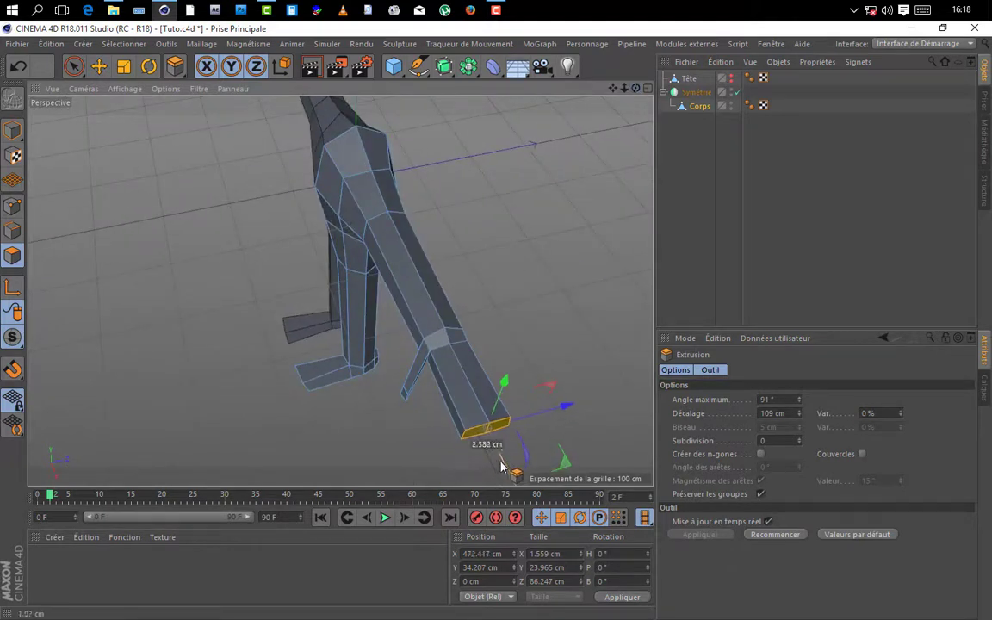
drag(502, 466, 493, 453)
scroll(527, 393, down, 2)
drag(612, 88, 506, 323)
- Scale the hand's end faces to about 119.3 cm wide along Z and 19.9 cm thick along Y
key(e)
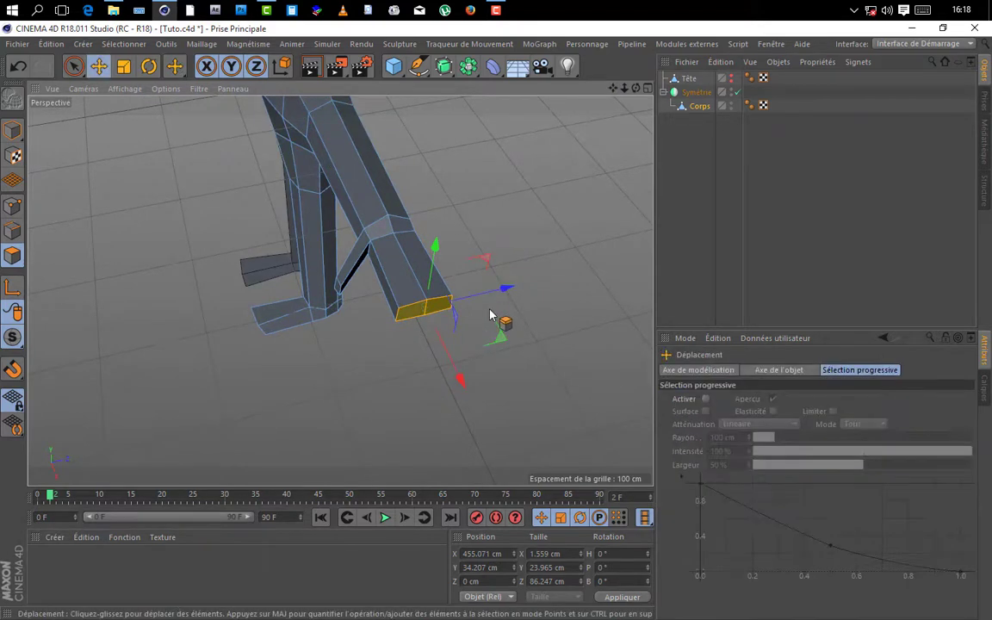
key(t)
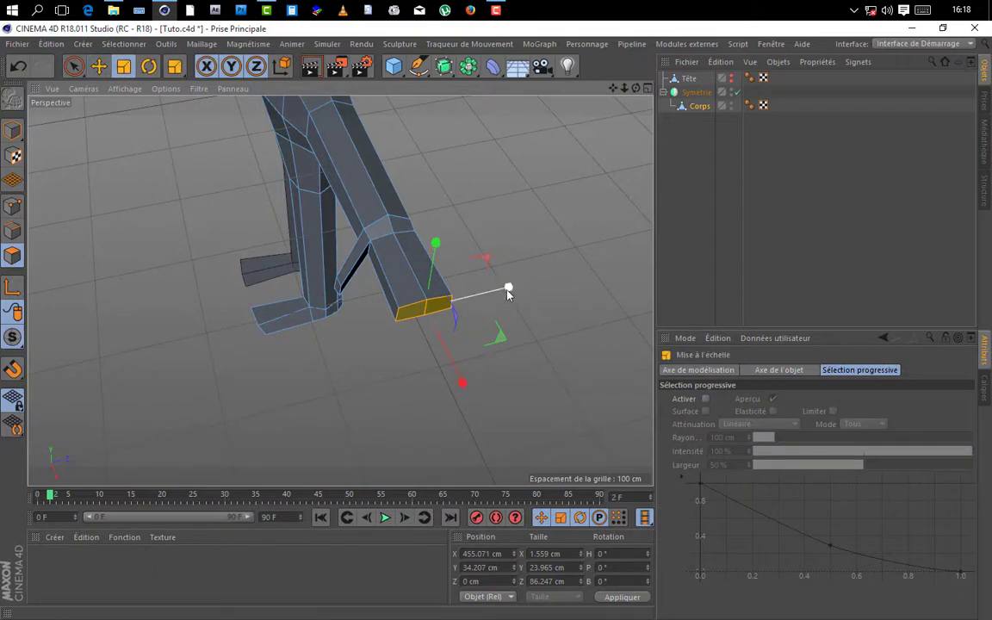
drag(508, 292, 435, 257)
drag(508, 288, 518, 289)
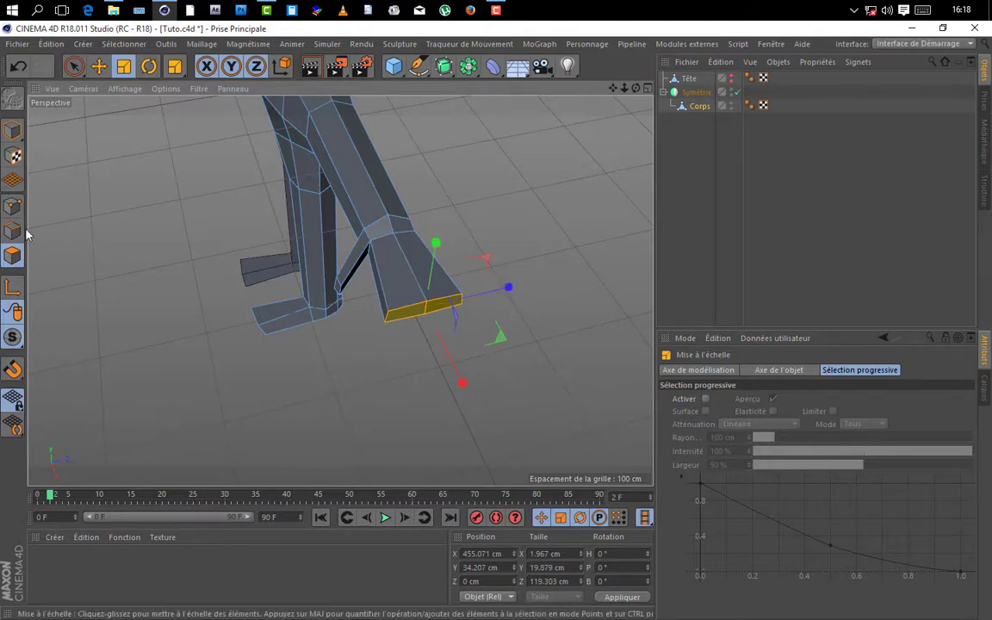
- Move the two points at the thumb-side corner of the hand's end outward to about X 467.8 cm and Z -66.3 cm
click(12, 205)
alt+drag(362, 284, 569, 223)
alt+drag(492, 298, 589, 142)
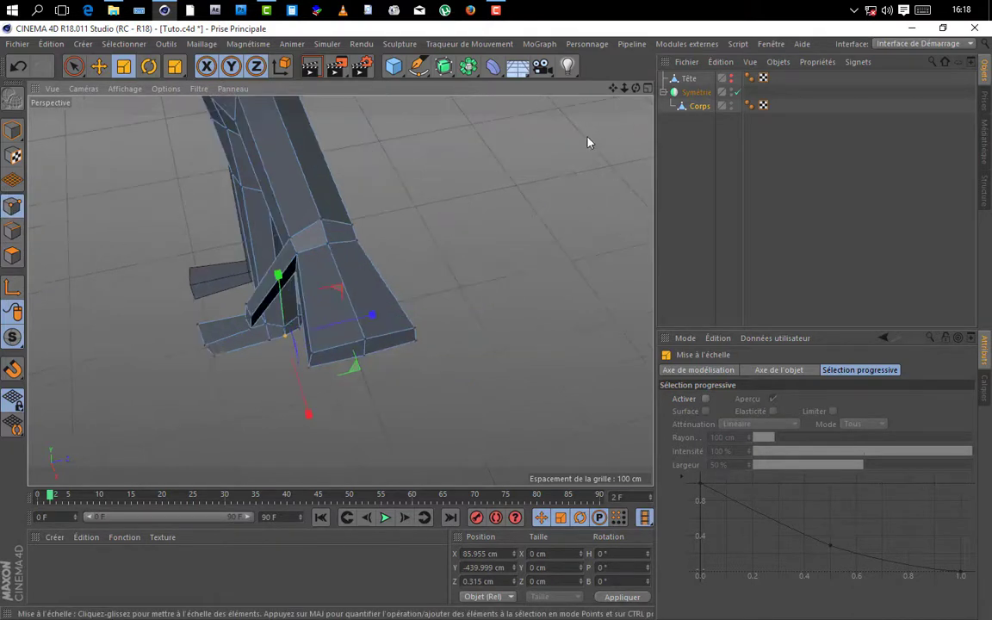
click(308, 368)
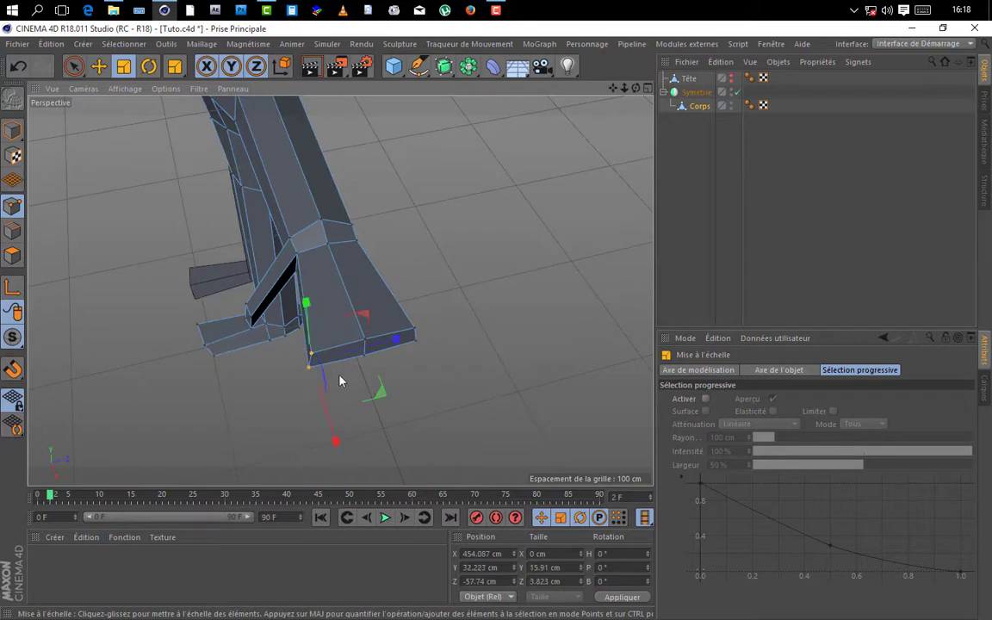
drag(323, 394, 338, 450)
click(97, 67)
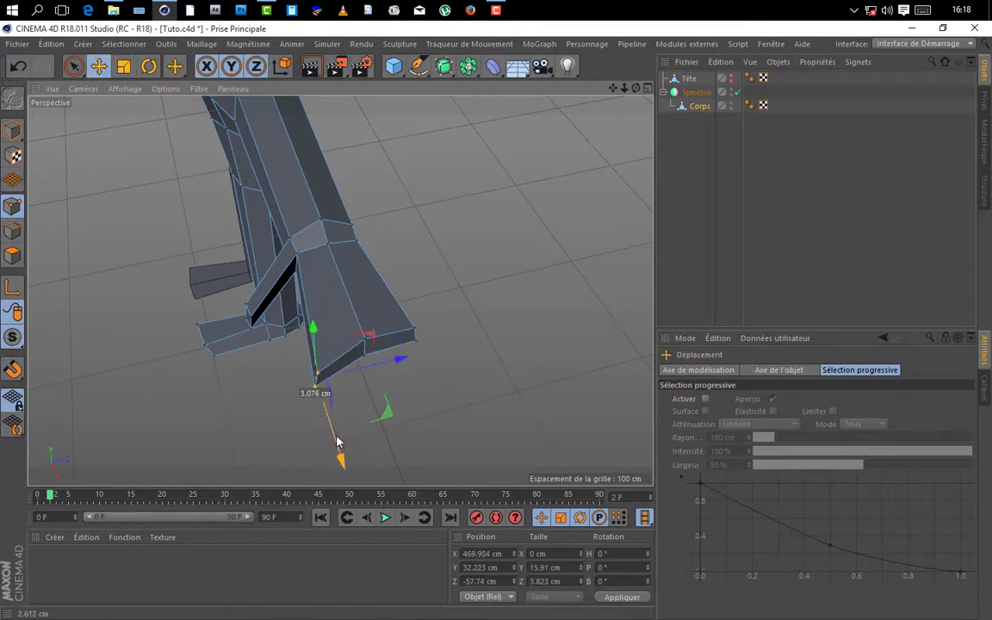
drag(399, 354, 429, 369)
- Shift the hand end's middle points outward to about X 476.3 cm and its rear corner points to about X 449.6 cm
click(367, 342)
shift+click(365, 355)
click(412, 330)
shift+click(416, 343)
- Lower the hand end's upper corner points, the thumb-side one to about Y 34.2 cm and the rear one to about Y 36 cm
drag(624, 89, 587, 43)
click(347, 296)
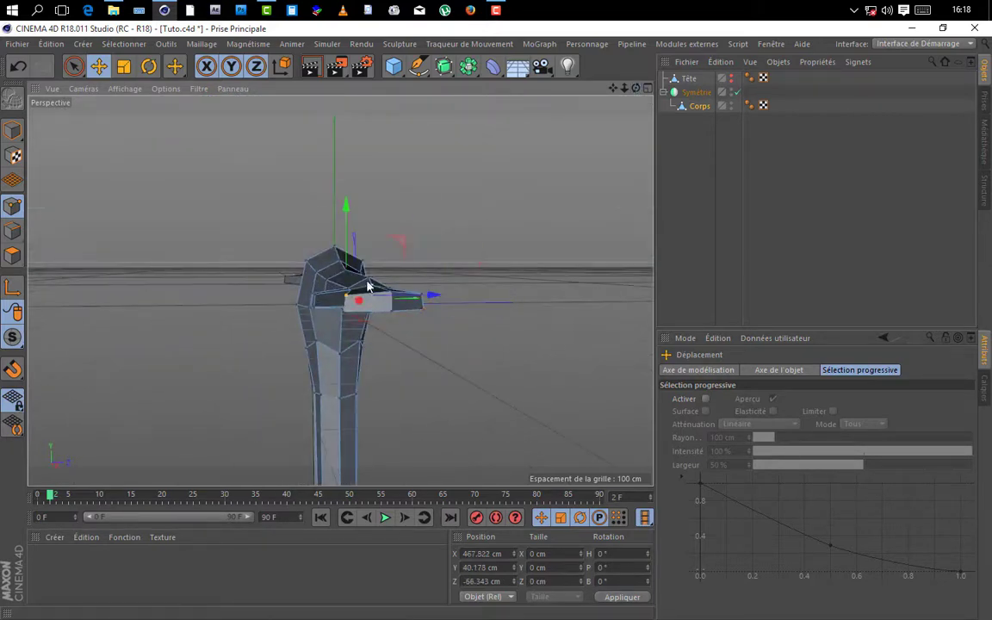
drag(344, 248, 344, 254)
scroll(392, 295, up, 3)
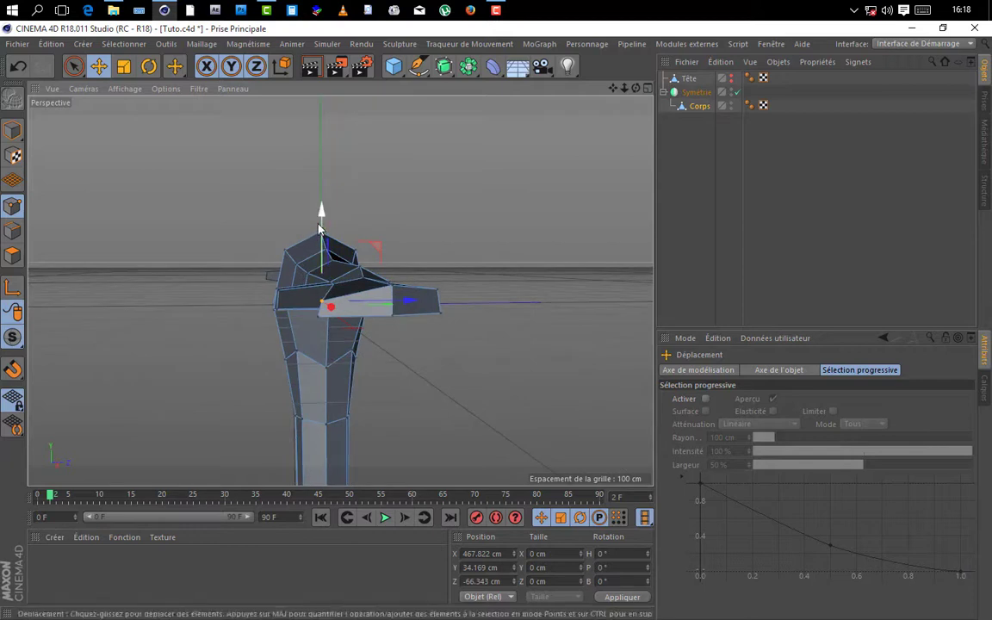
click(393, 291)
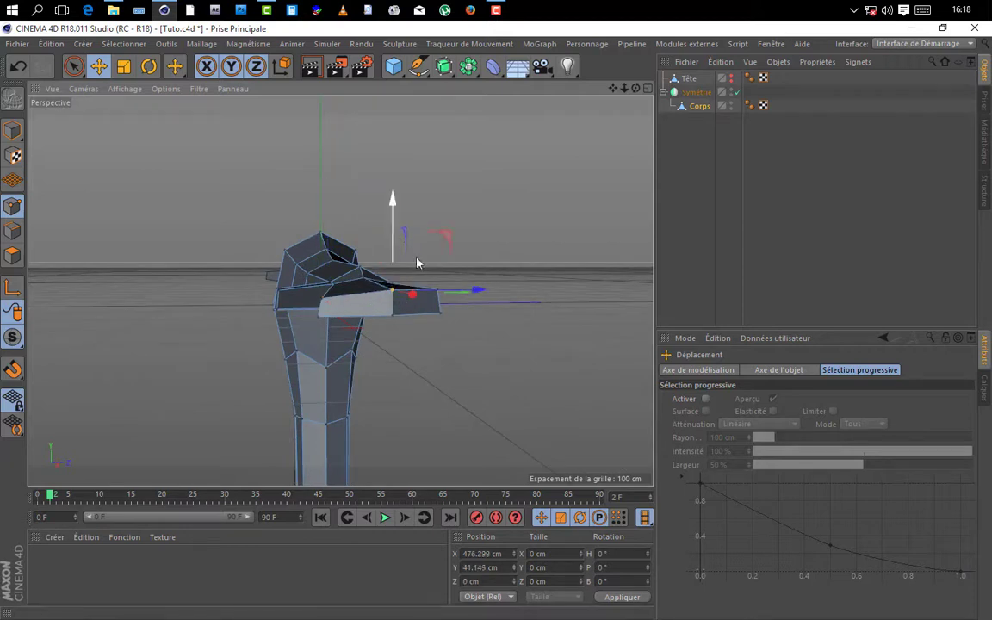
scroll(434, 296, up, 3)
drag(635, 87, 589, 87)
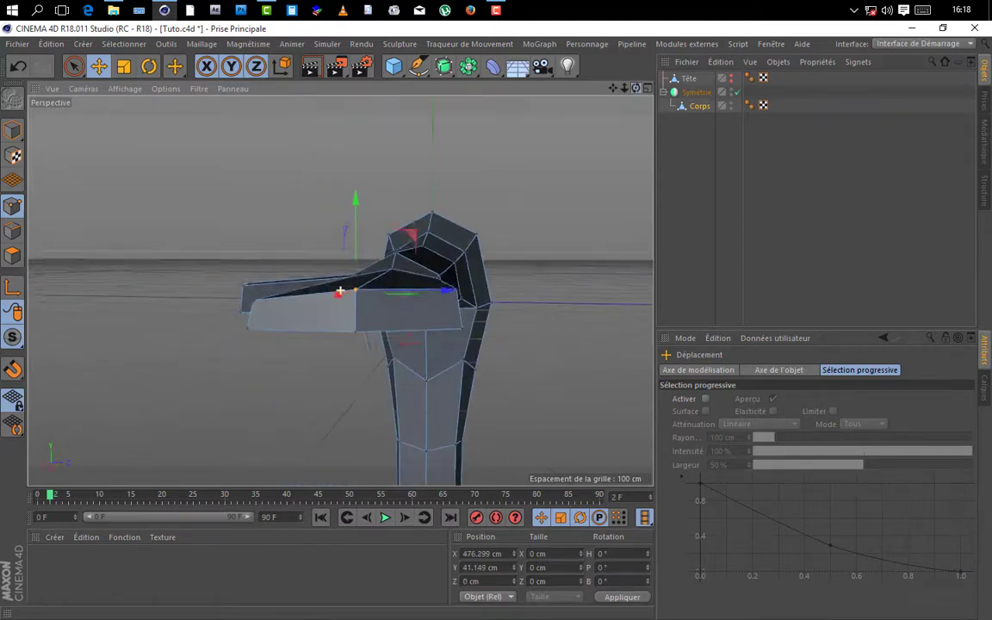
click(453, 292)
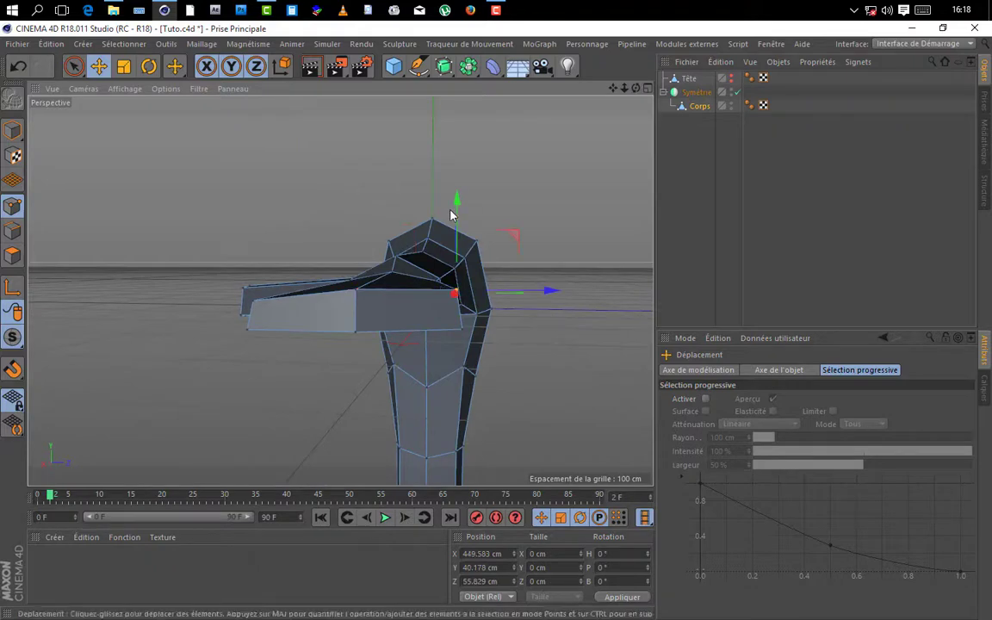
drag(450, 211, 454, 218)
scroll(453, 218, down, 3)
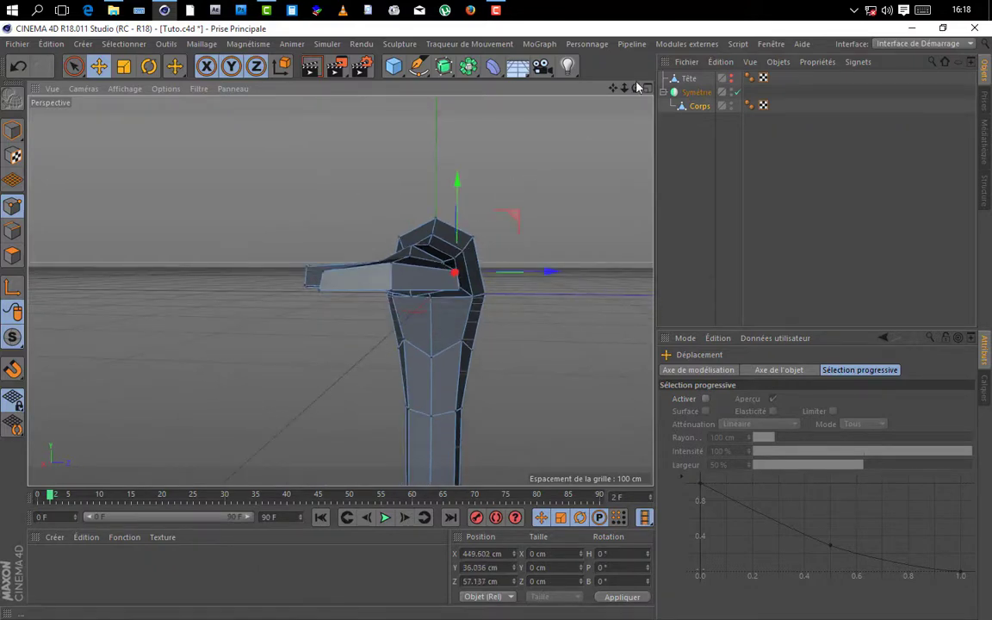
- Thin the wrist by lowering its upper middle point to about Y 47.1 cm and raising its lower middle point to about Y 18.7 cm
mouse_move(638, 88)
mouse_down()
mouse_move(594, 108)
mouse_move(627, 102)
mouse_move(595, 99)
mouse_move(627, 90)
mouse_up()
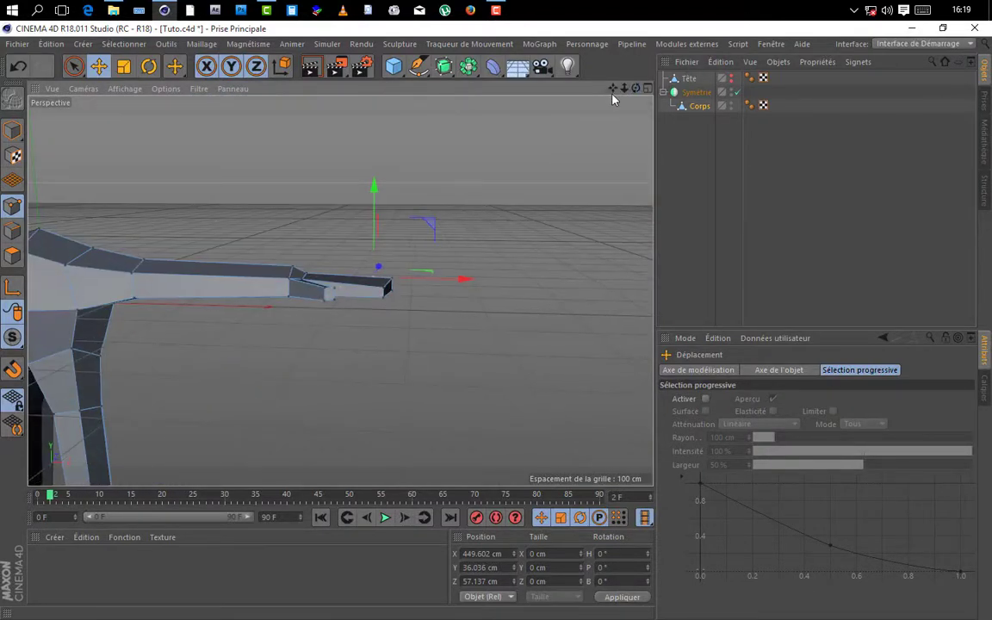
alt+middle_drag(272, 299, 361, 273)
scroll(361, 248, up, 3)
click(401, 258)
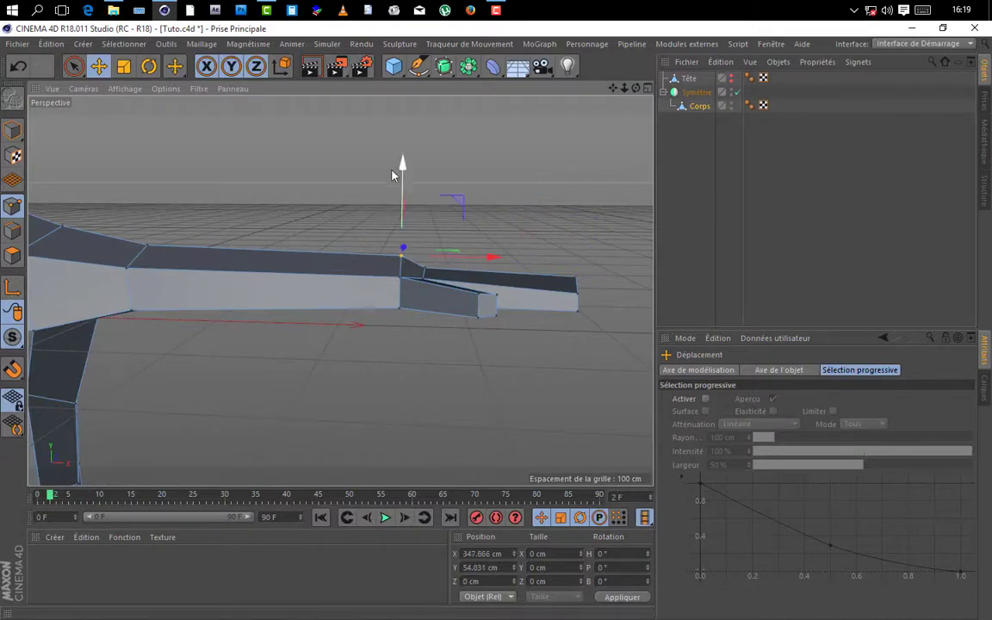
drag(392, 175, 393, 184)
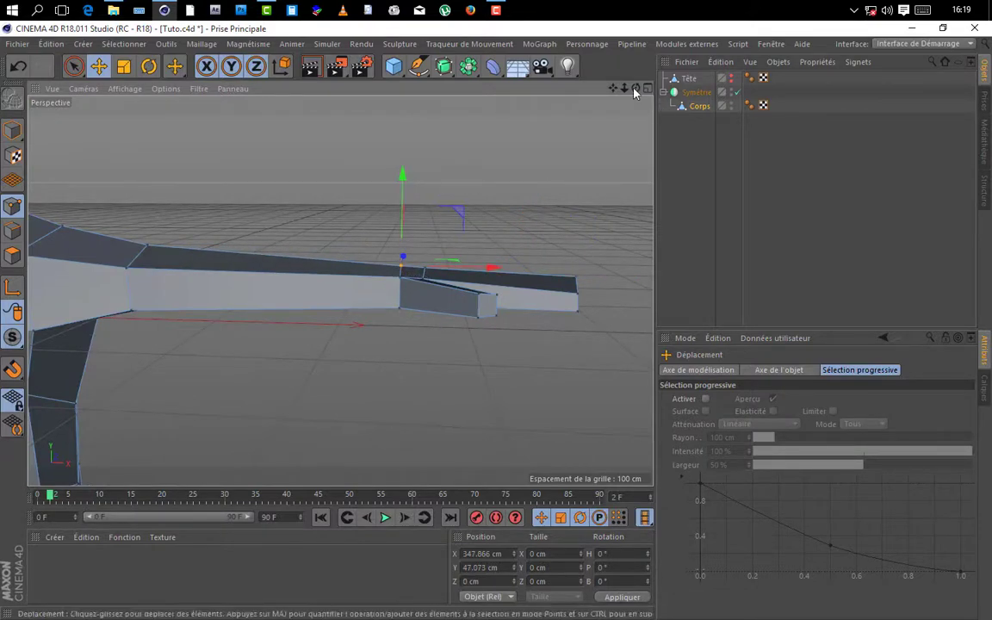
drag(635, 90, 634, 60)
click(397, 326)
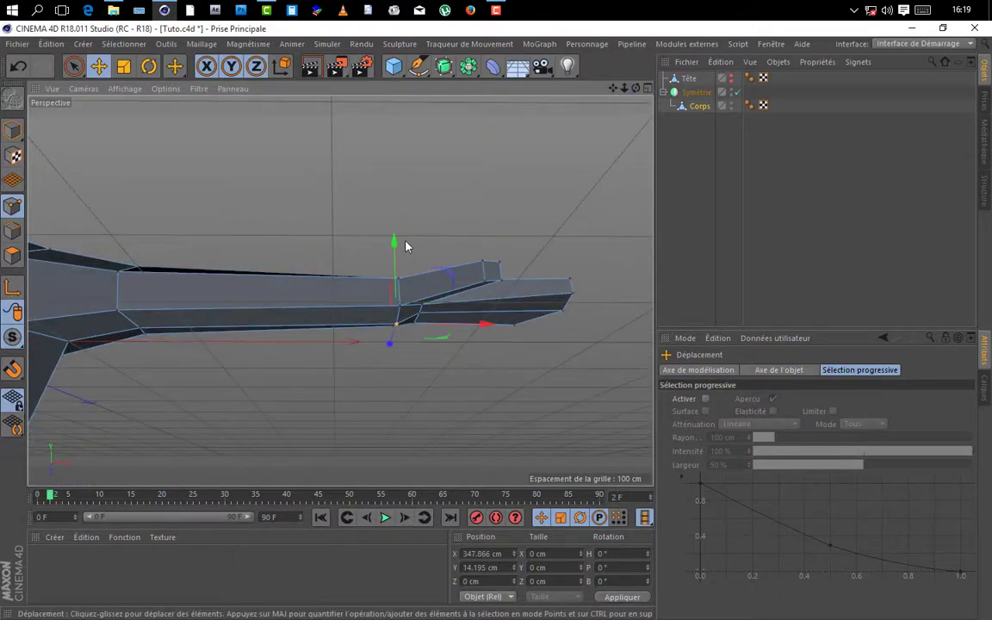
drag(395, 243, 394, 251)
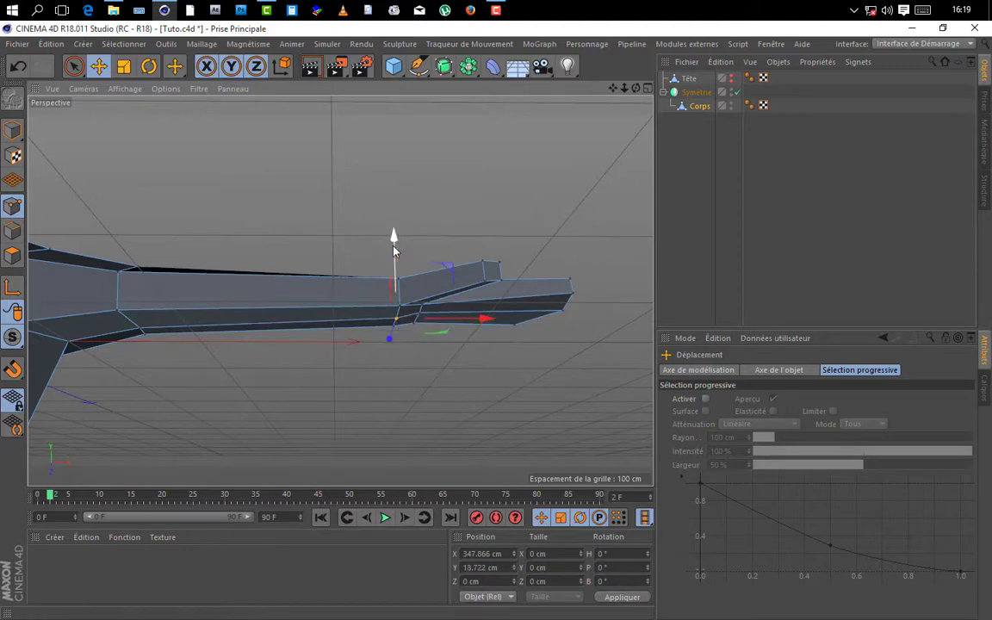
scroll(403, 238, down, 3)
drag(635, 89, 811, 75)
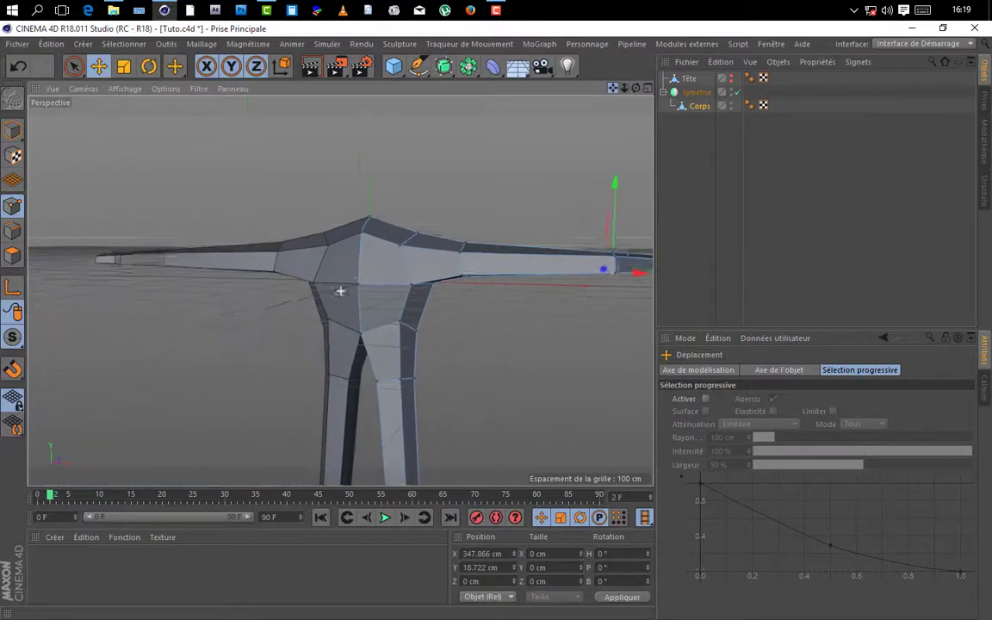
scroll(340, 291, down, 6)
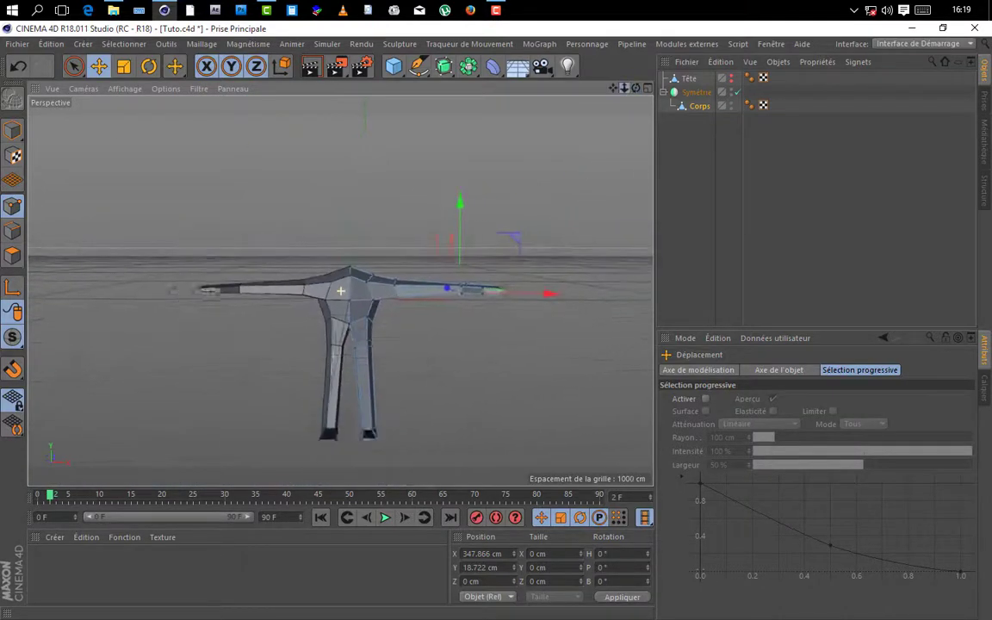
- Save the scene and examine the whole body's proportions from several angles
drag(598, 86, 523, 168)
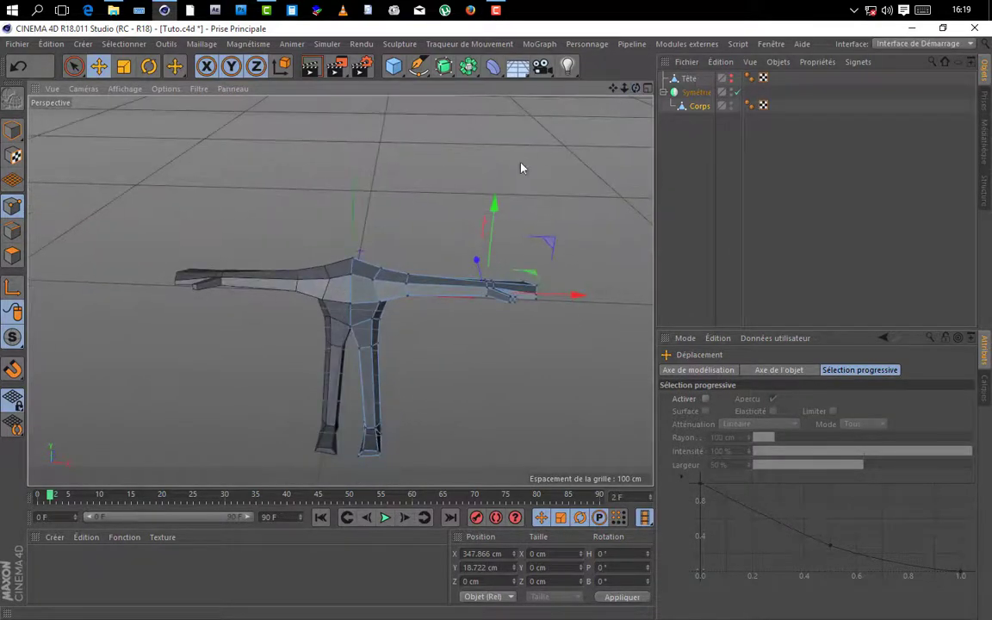
key(ctrl+s)
drag(613, 88, 570, 36)
drag(635, 88, 624, 47)
drag(635, 88, 594, 91)
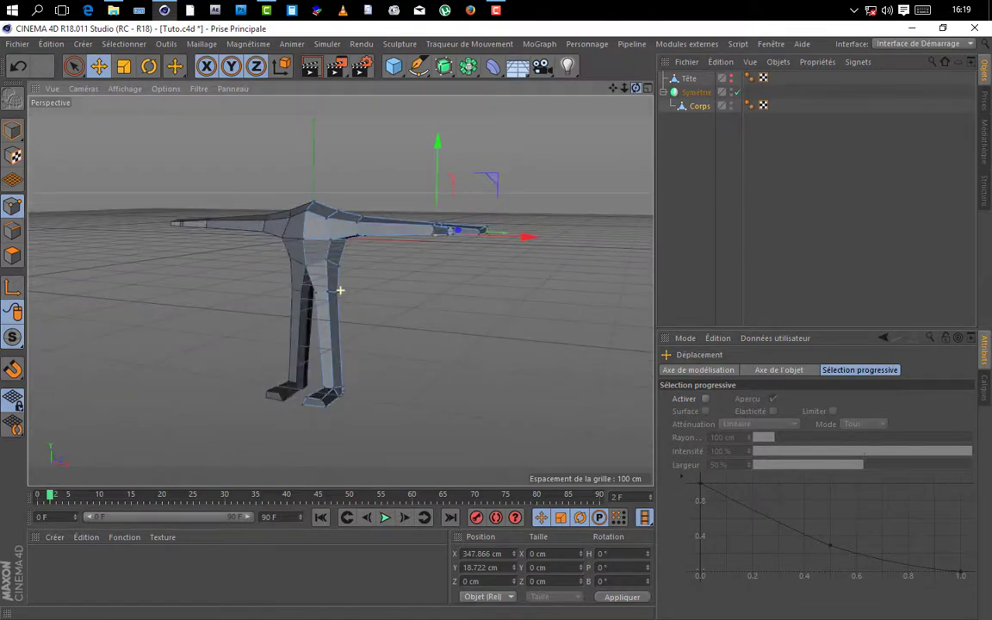
drag(636, 87, 651, 91)
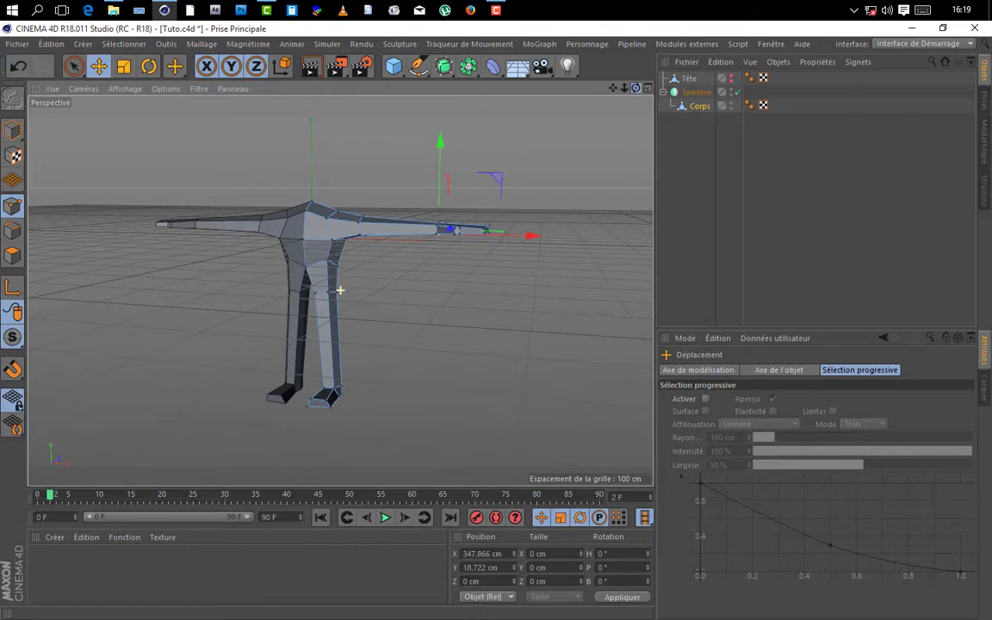
alt+drag(388, 267, 436, 276)
scroll(436, 276, up, 3)
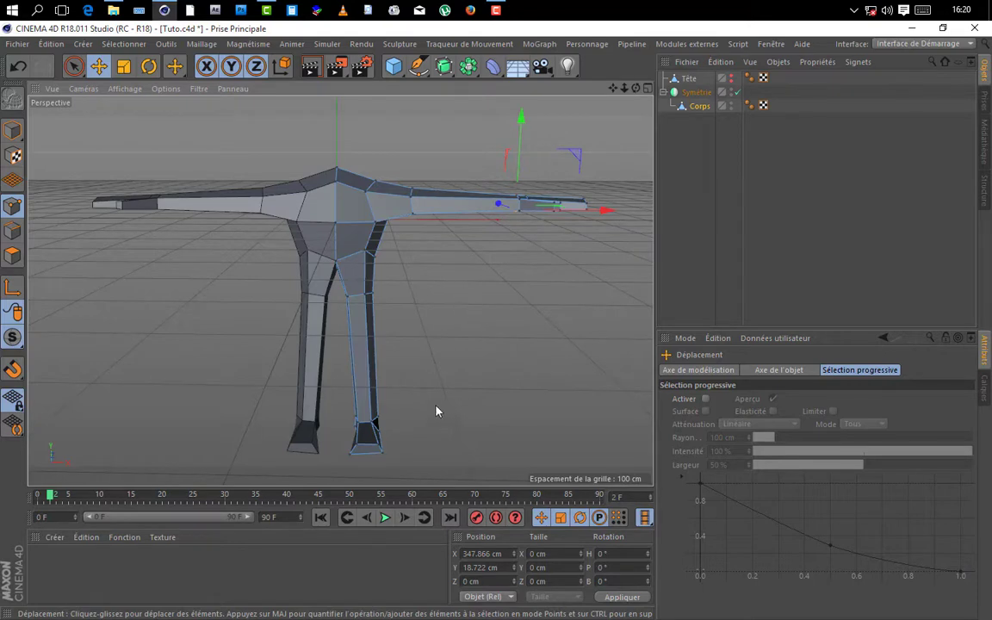
scroll(436, 411, up, 3)
mouse_move(613, 87)
mouse_down()
mouse_move(624, 71)
mouse_move(613, 89)
mouse_up()
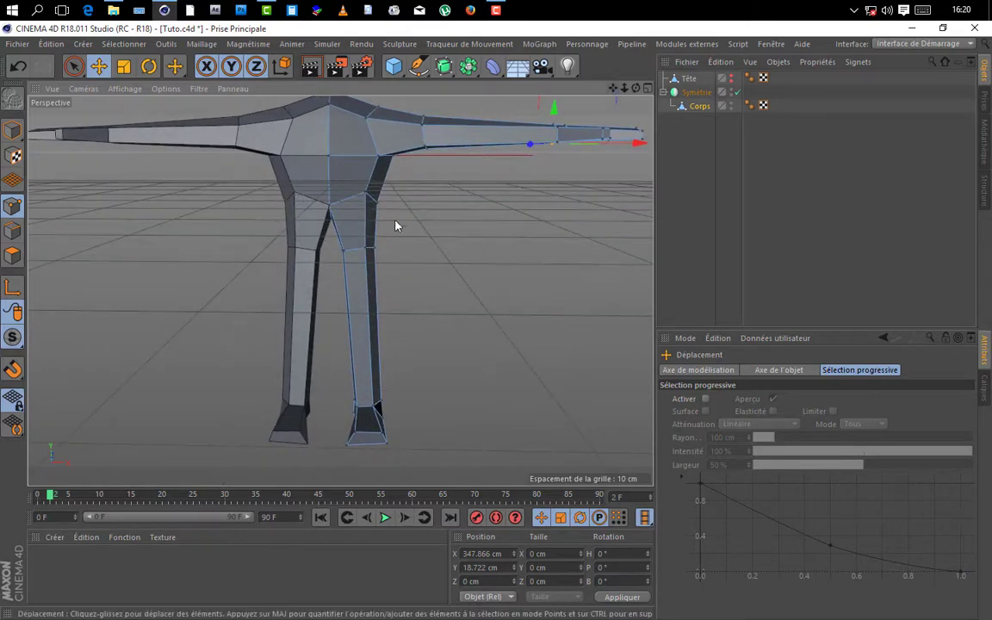
- Cut three closely spaced edge loops around the knee with Couteau Boucle/Chemin, at offsets of about 39.5%, 9.8% and 92.6%
click(203, 44)
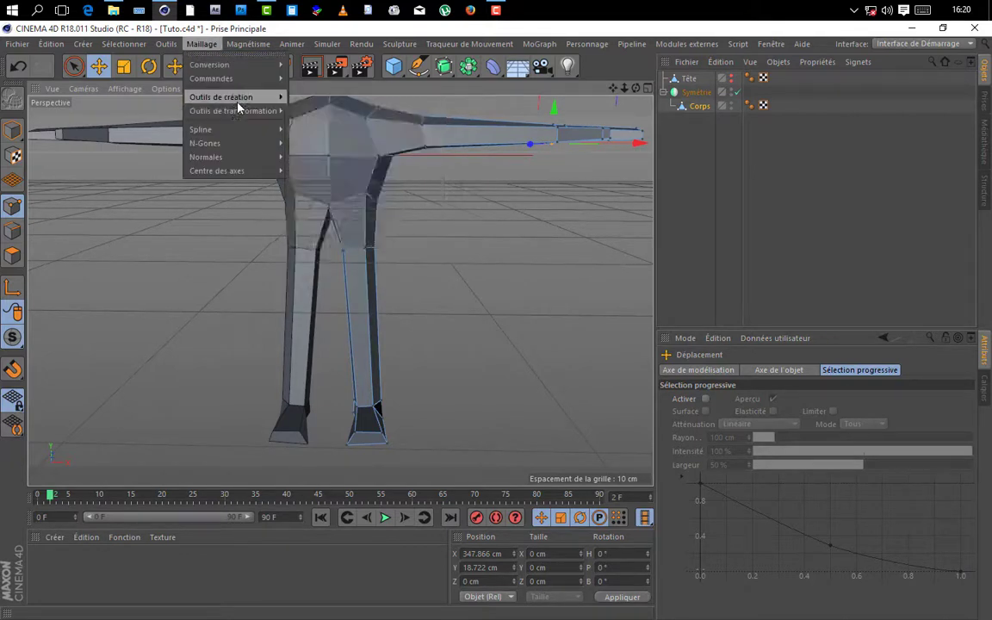
mouse_move(241, 99)
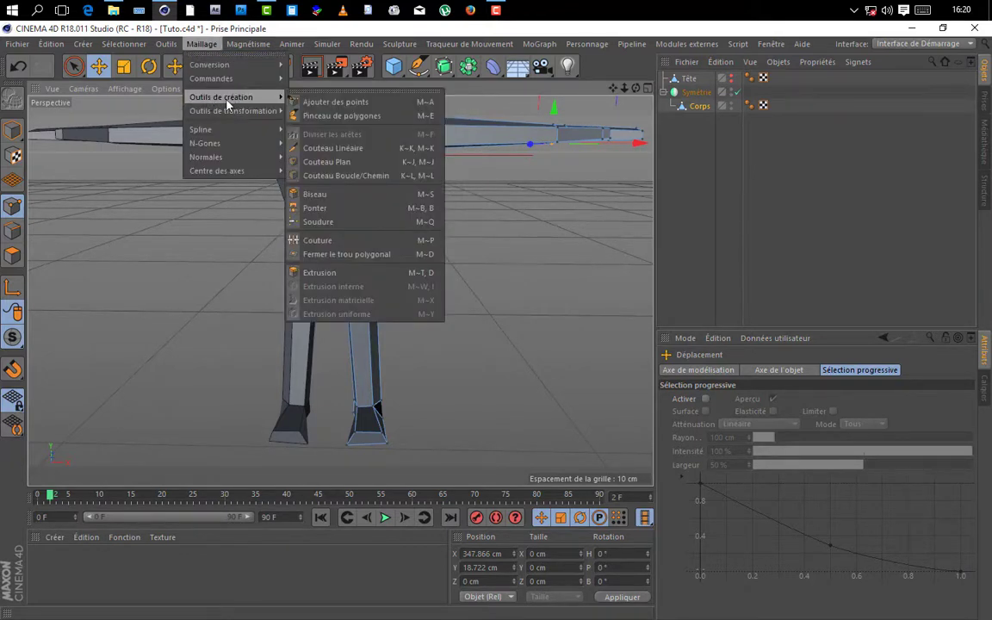
click(329, 177)
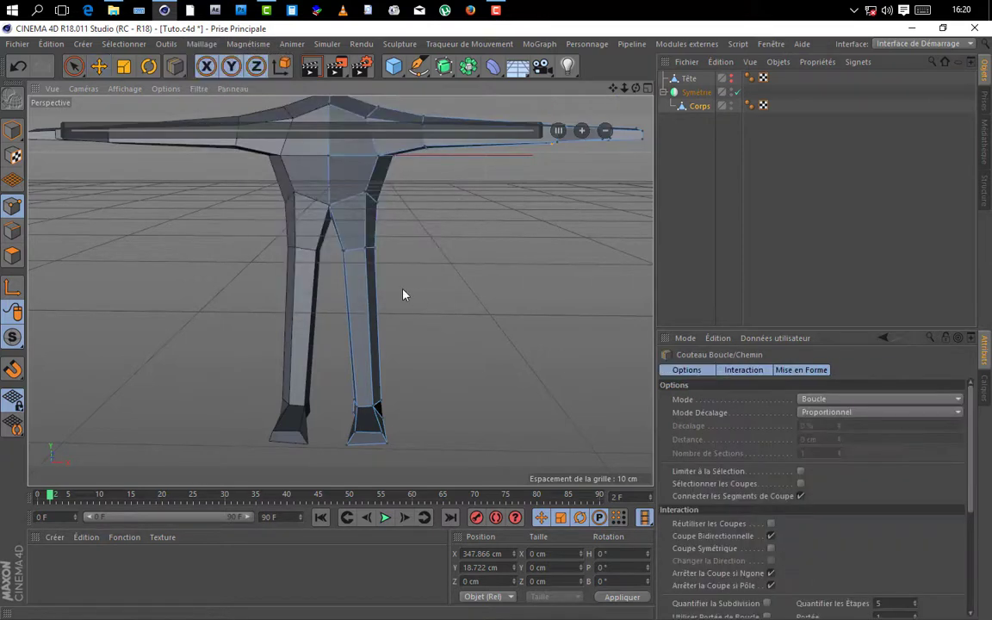
click(369, 343)
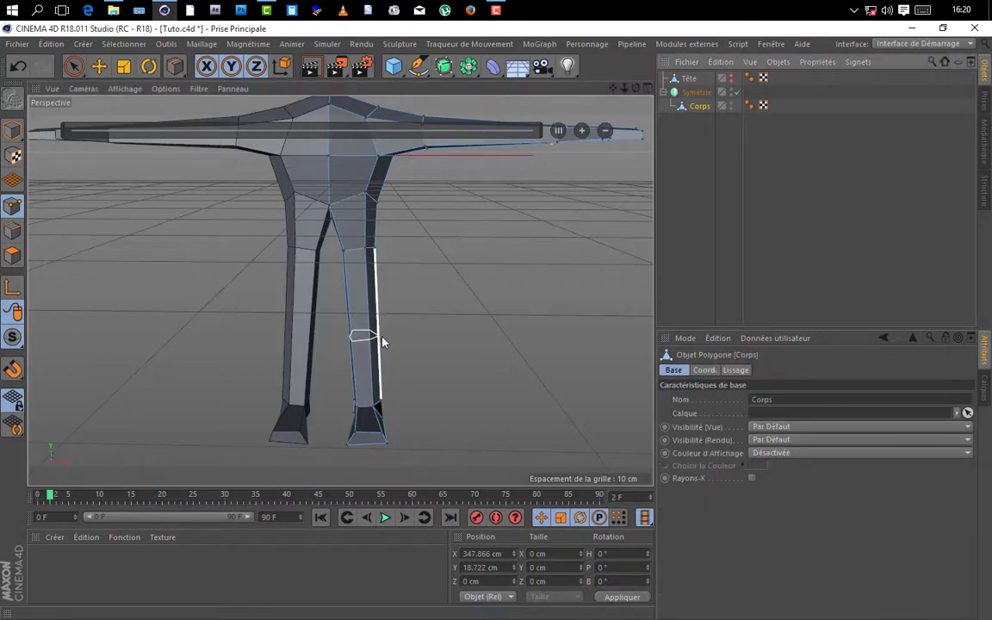
scroll(372, 336, up, 3)
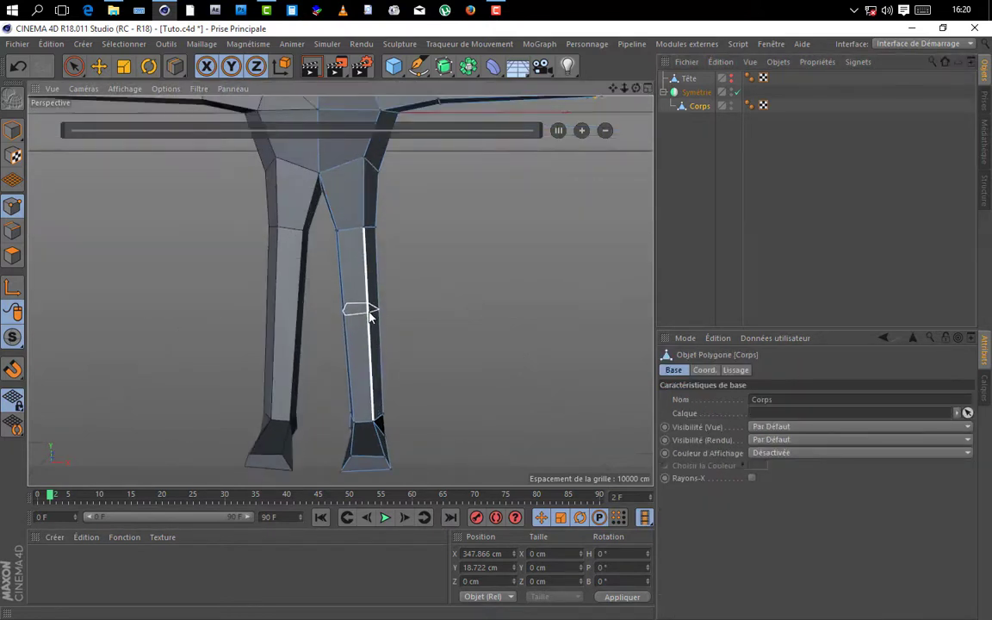
click(369, 309)
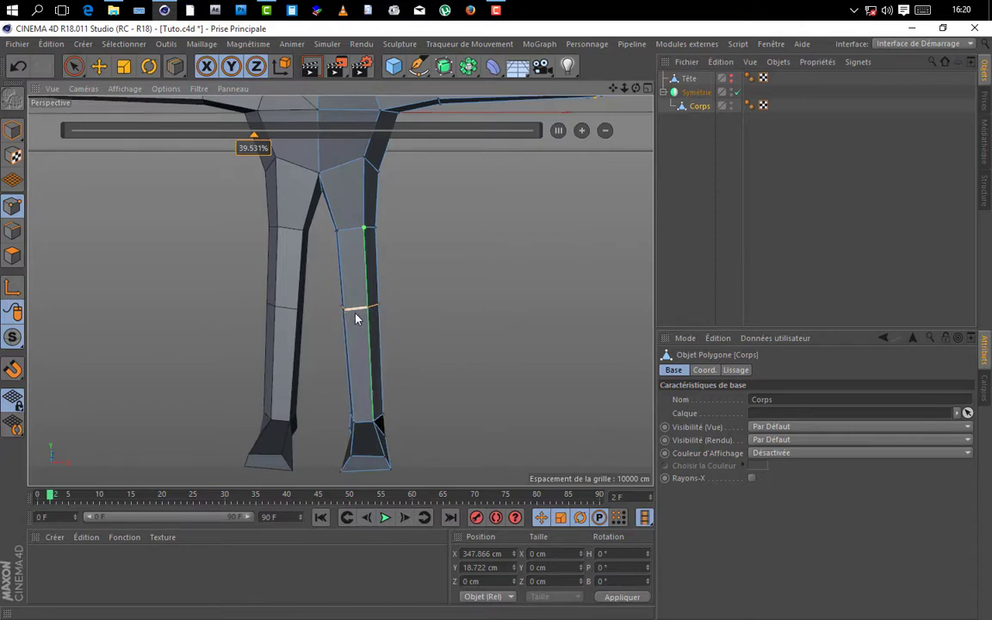
scroll(381, 343, up, 1)
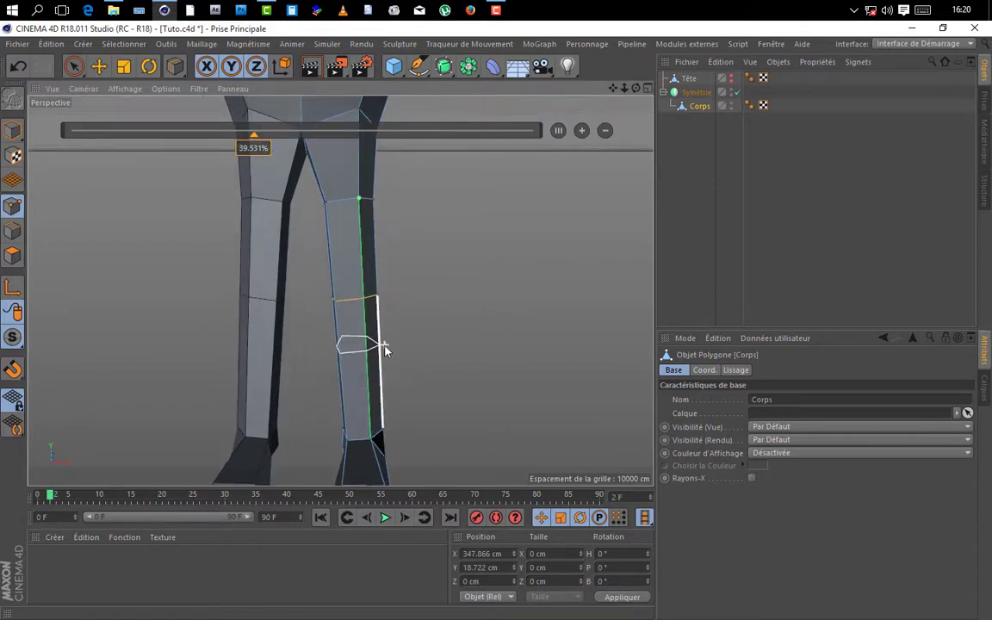
click(365, 291)
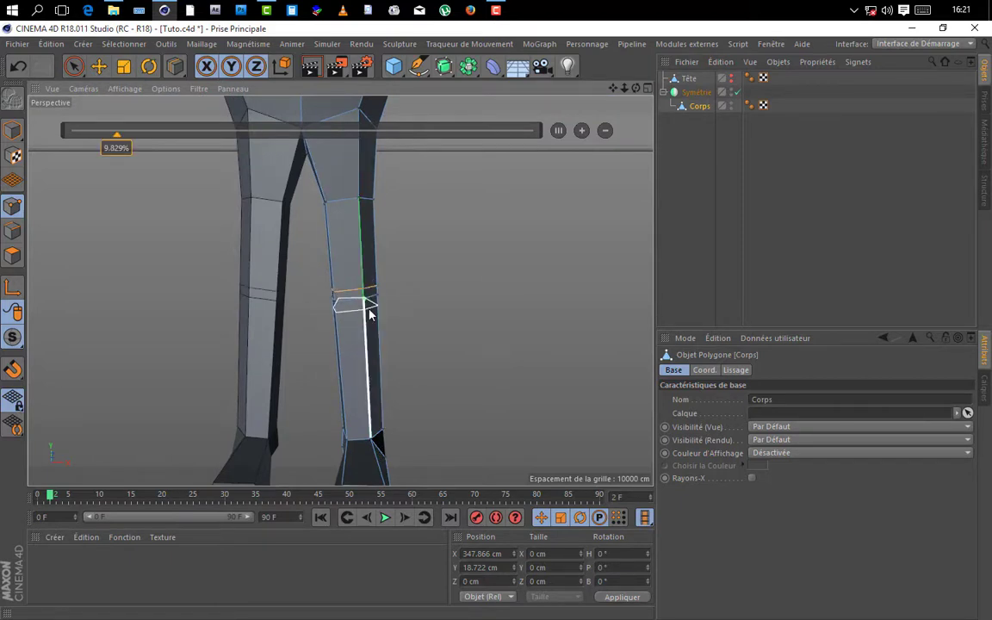
scroll(370, 315, down, 3)
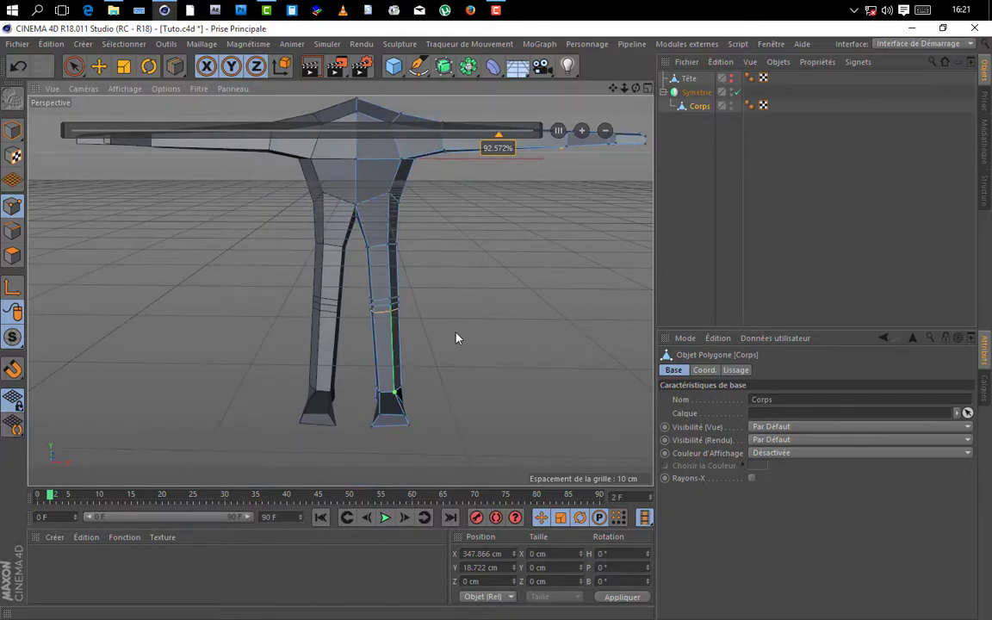
- Cut three closely spaced edge loops around the arm's elbow area, at offsets of about 29.2%, 19.1% and 8.2%
scroll(341, 287, up, 5)
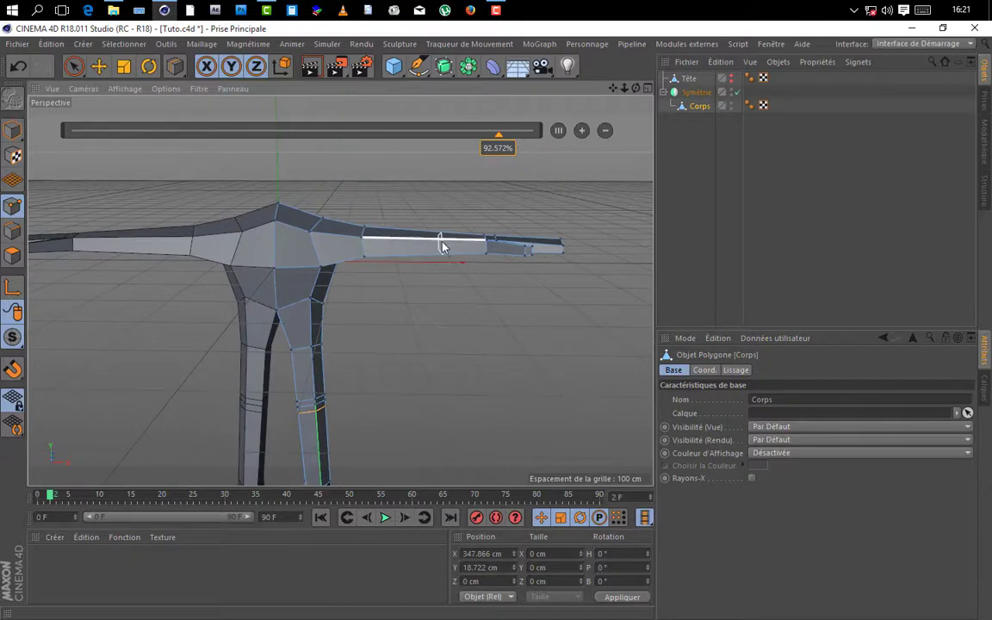
scroll(440, 248, up, 3)
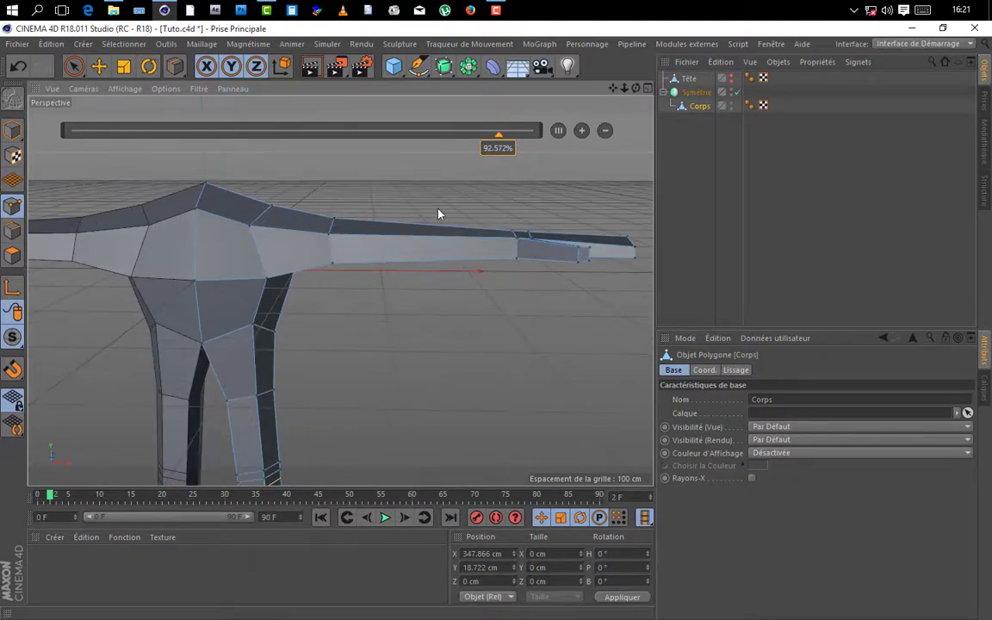
scroll(439, 213, up, 3)
scroll(438, 232, up, 2)
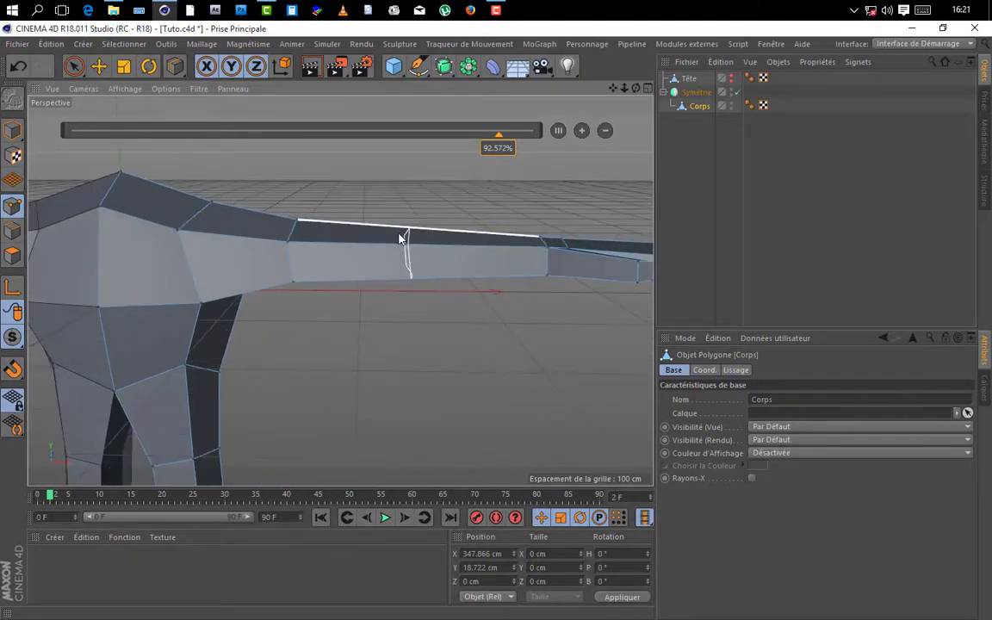
click(358, 252)
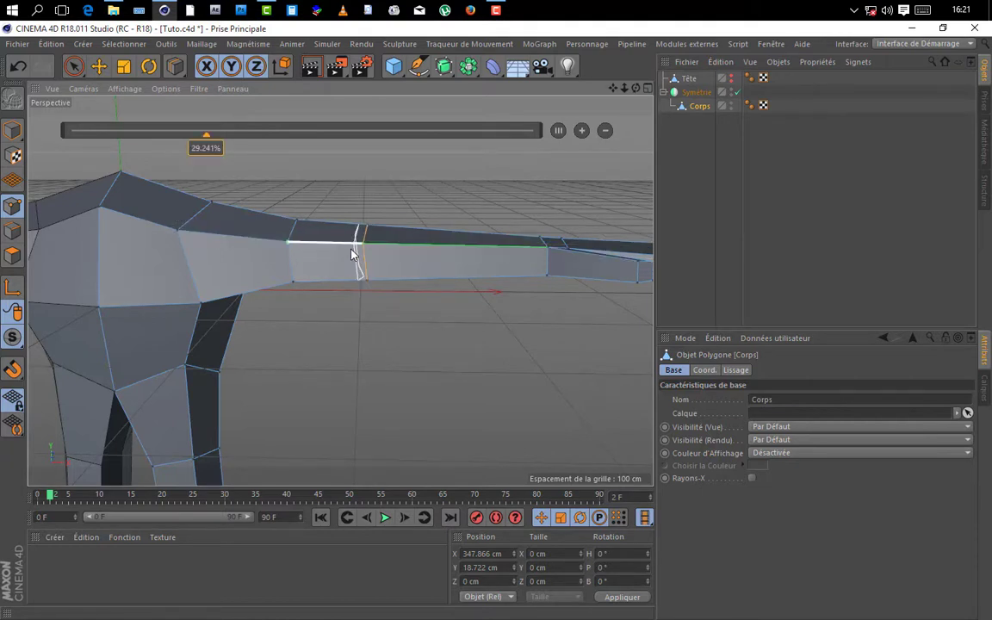
click(349, 252)
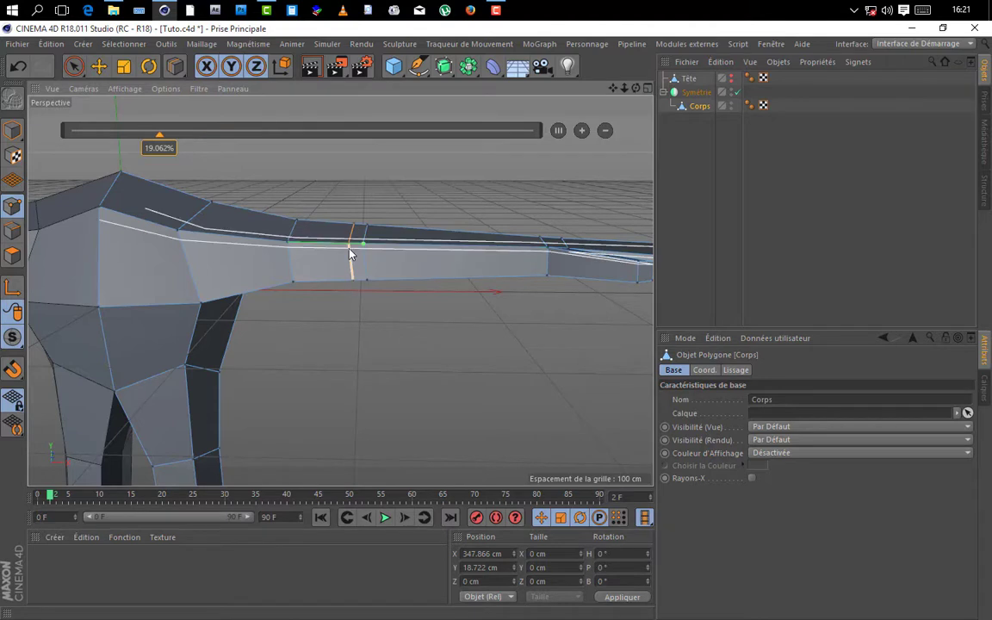
drag(349, 253, 380, 255)
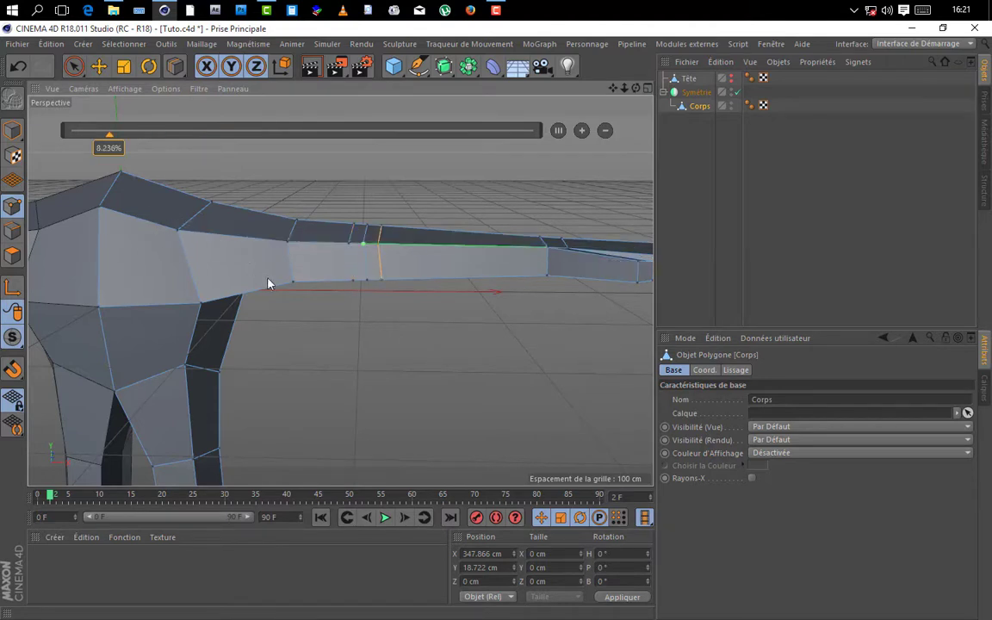
scroll(376, 282, down, 2)
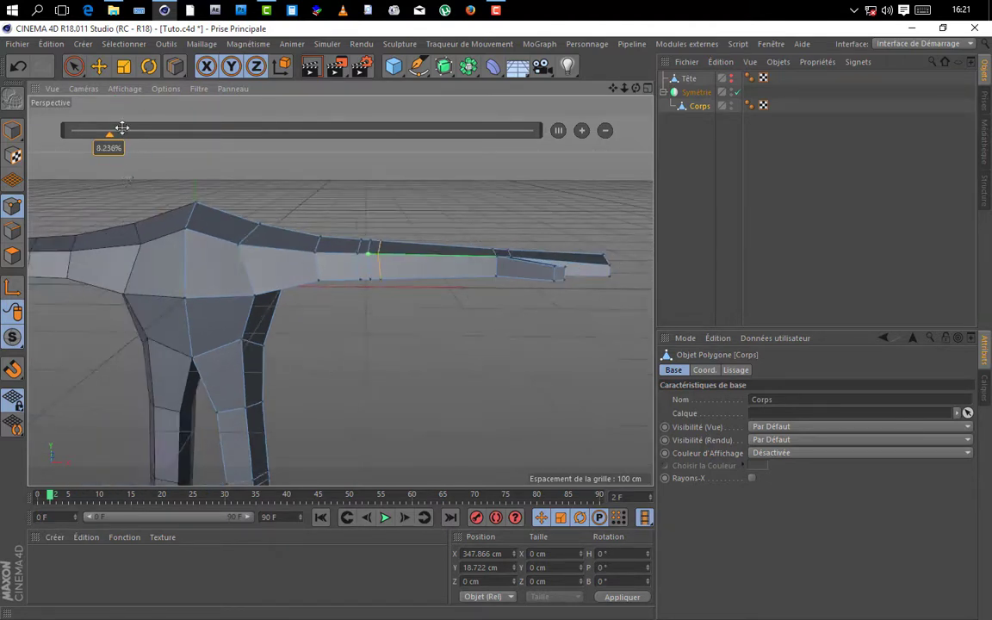
- Select the edge loop where the arm meets the shoulder and move it inward to about X 116.7 cm
key(e)
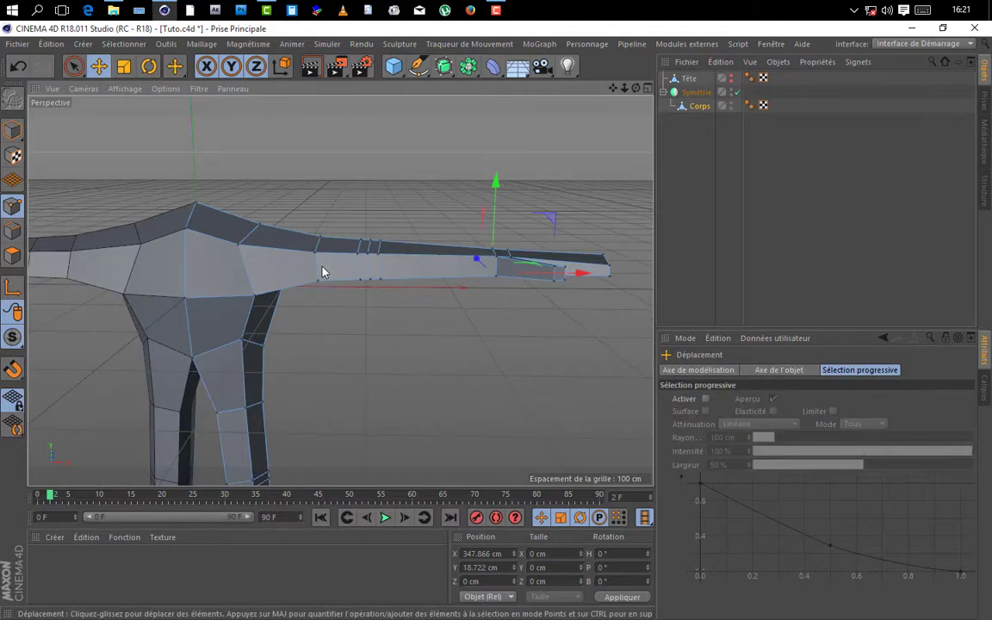
alt+drag(317, 274, 310, 268)
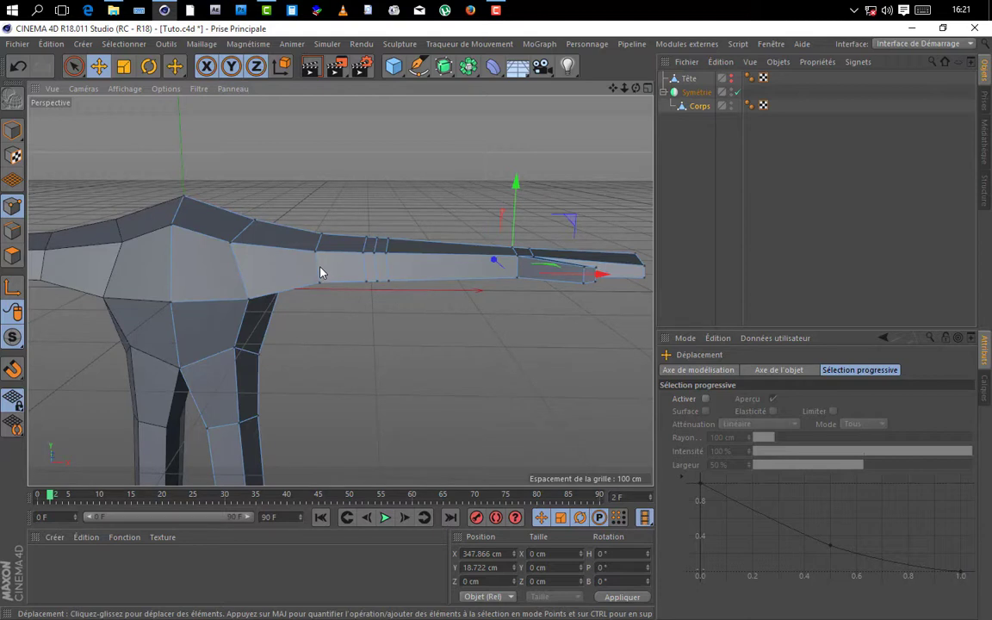
key(u)
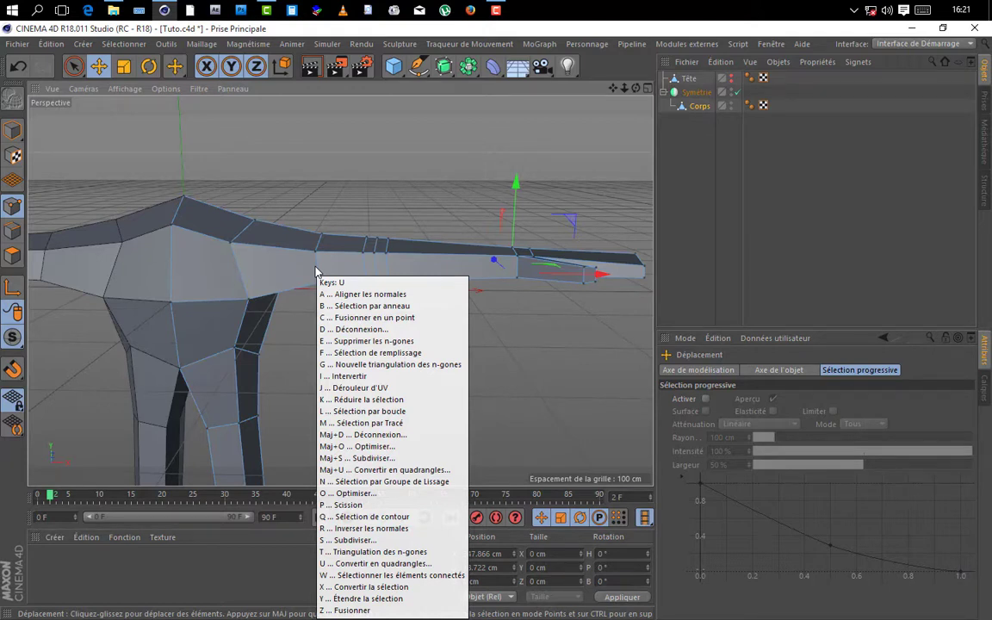
key(l)
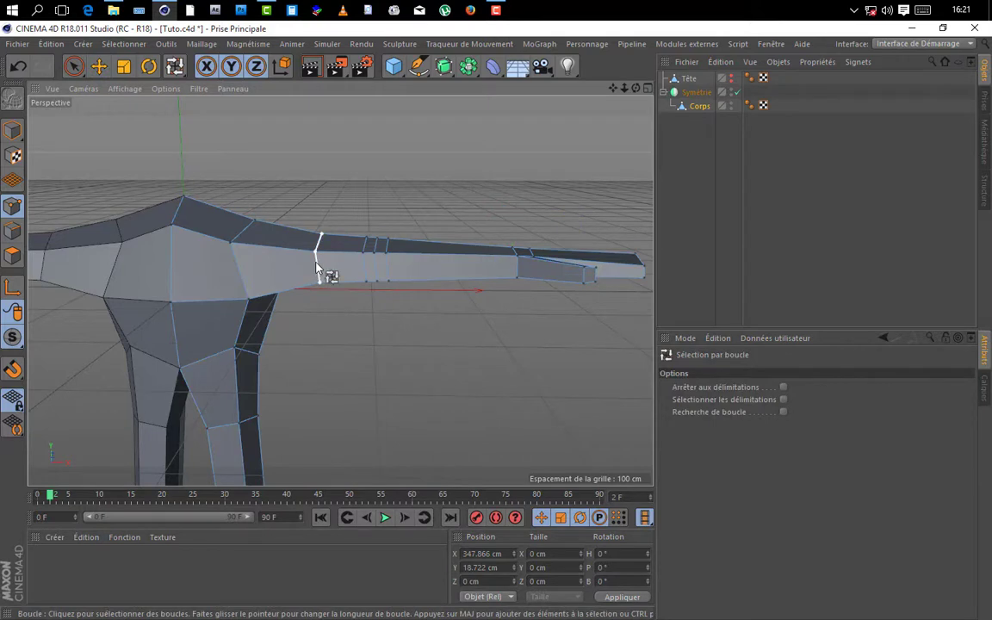
click(317, 270)
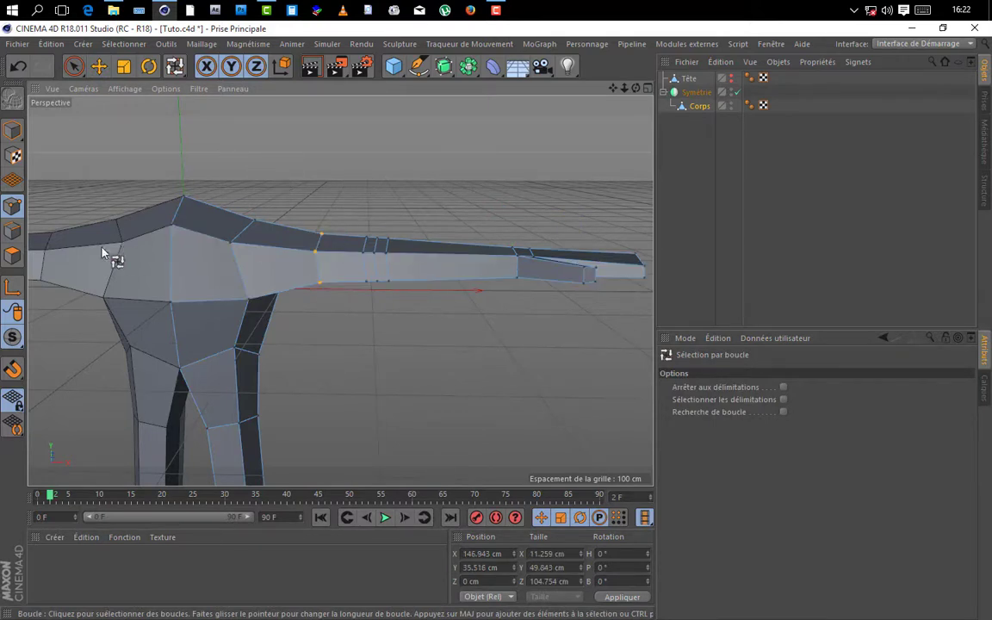
click(13, 231)
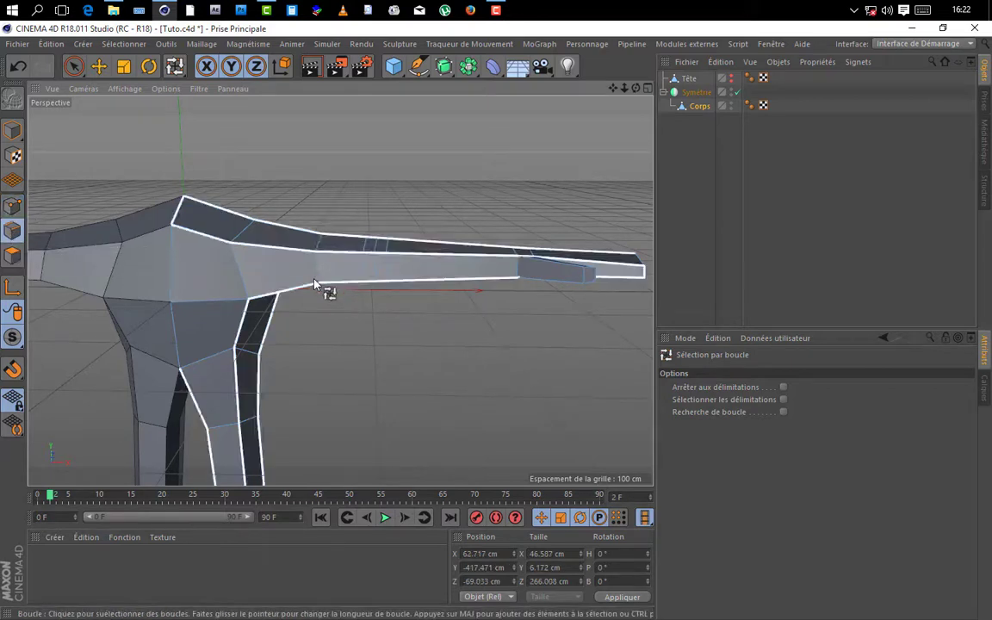
click(319, 273)
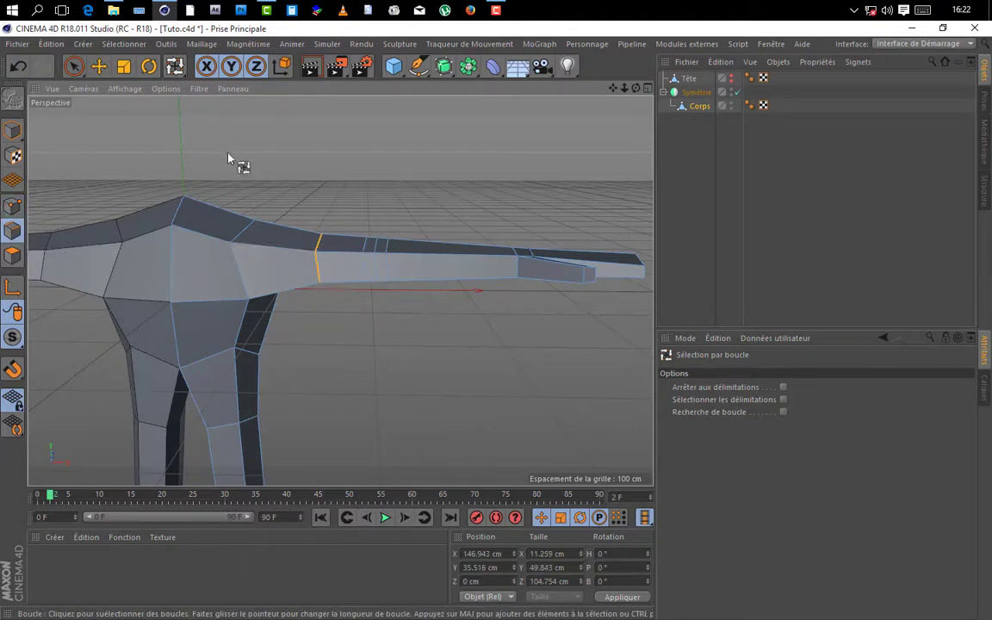
click(99, 66)
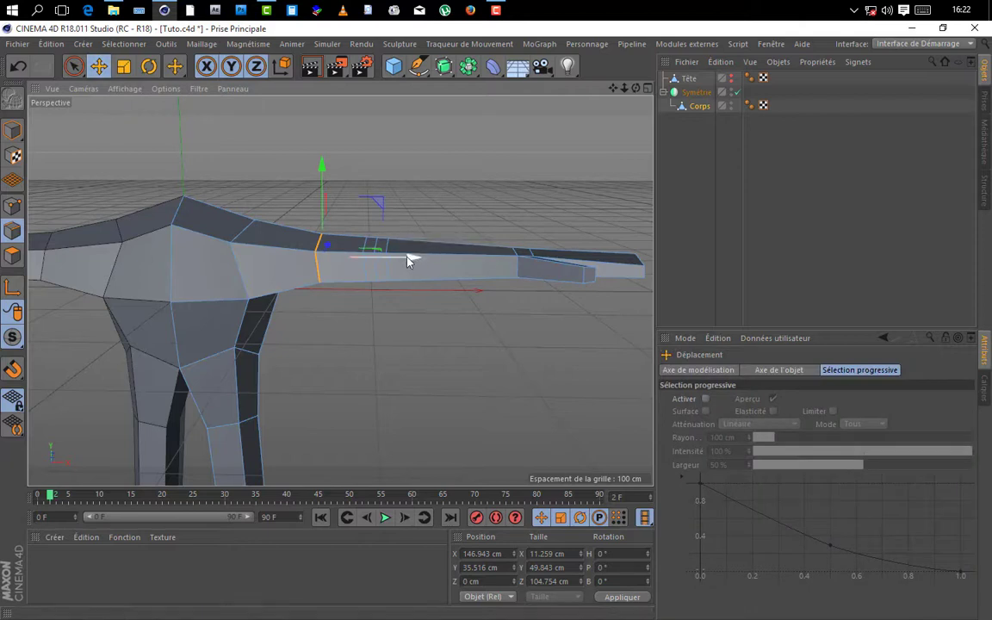
drag(410, 259, 376, 225)
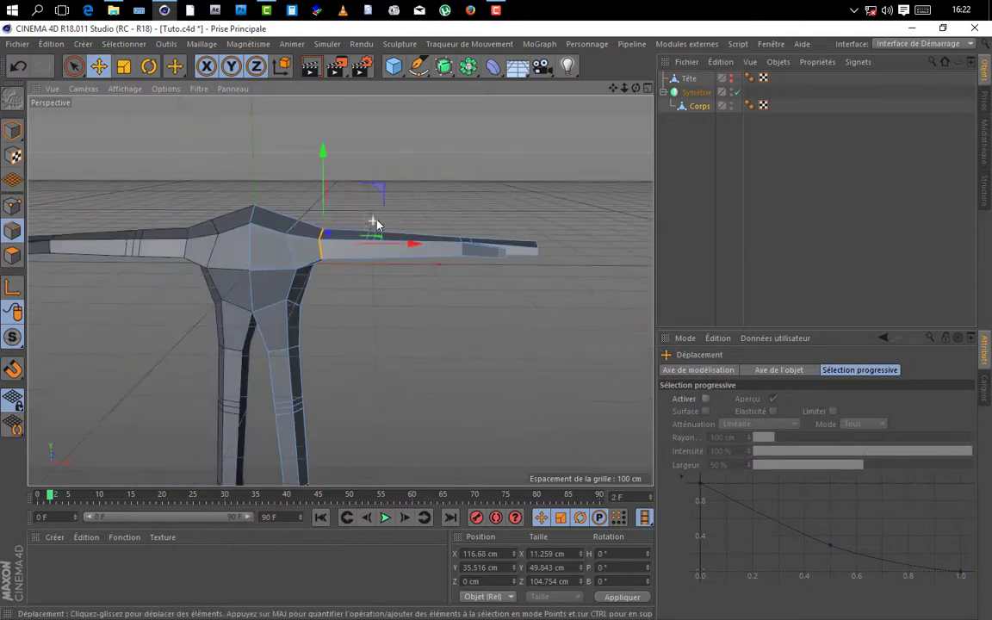
- Select the edge loop around the hips at crotch level and lower it towards the upper thigh loop
alt+drag(535, 161, 394, 219)
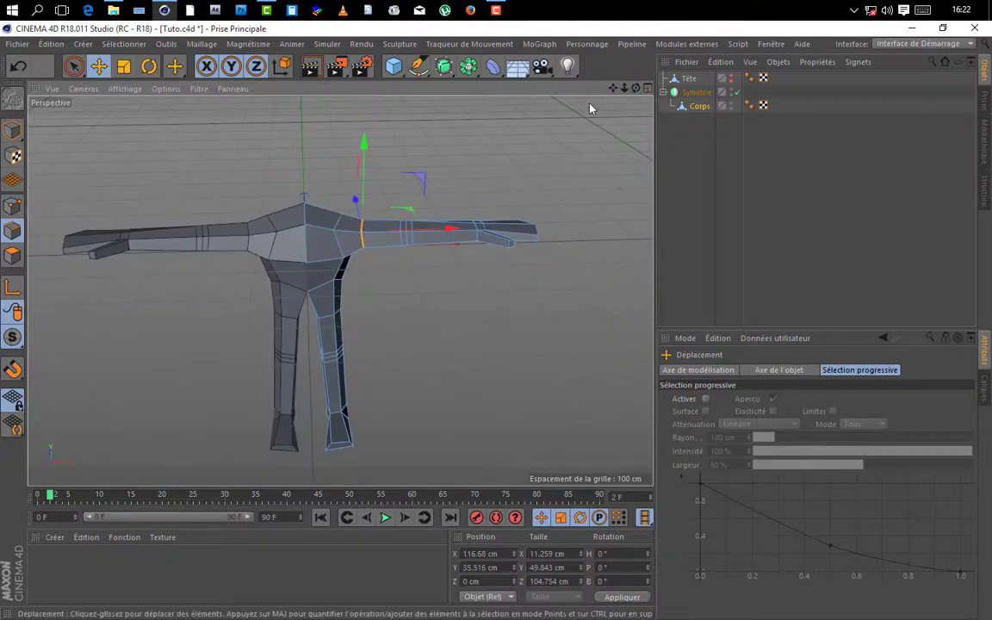
drag(635, 87, 619, 72)
alt+drag(340, 291, 335, 320)
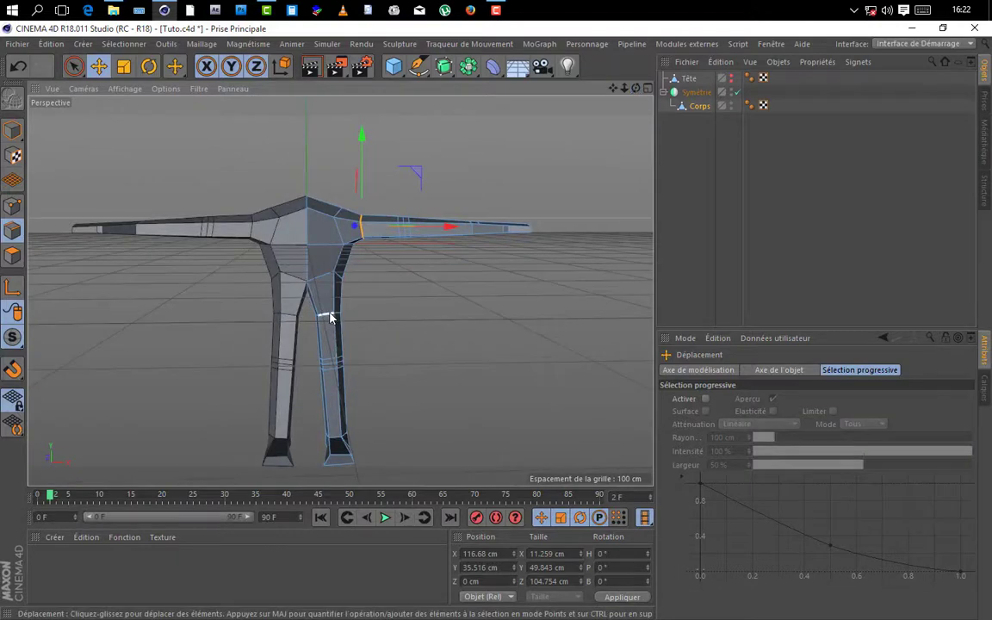
key(u)
key(l)
scroll(346, 307, up, 3)
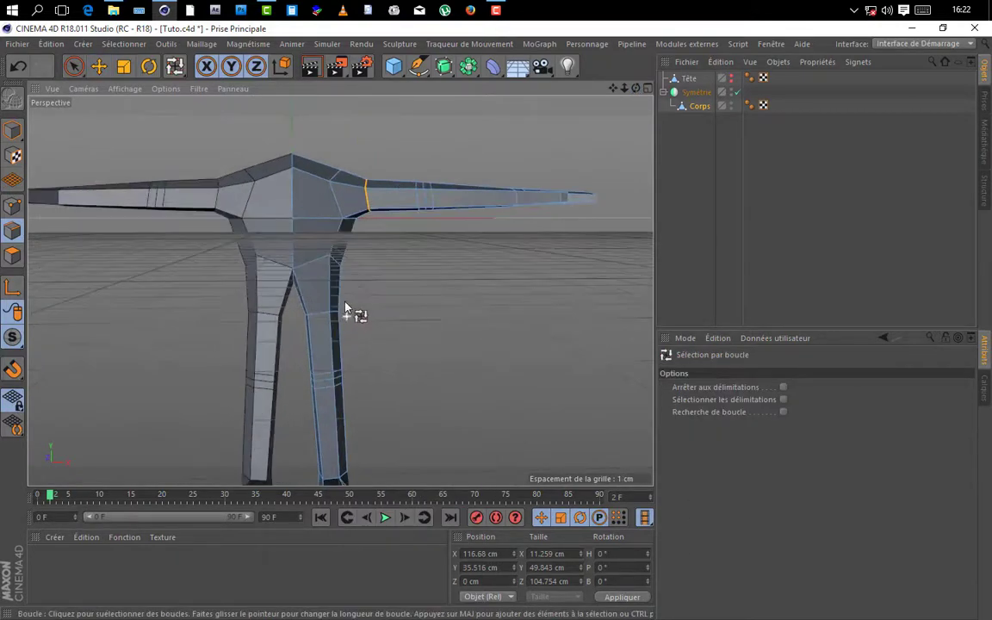
click(342, 249)
scroll(318, 272, up, 3)
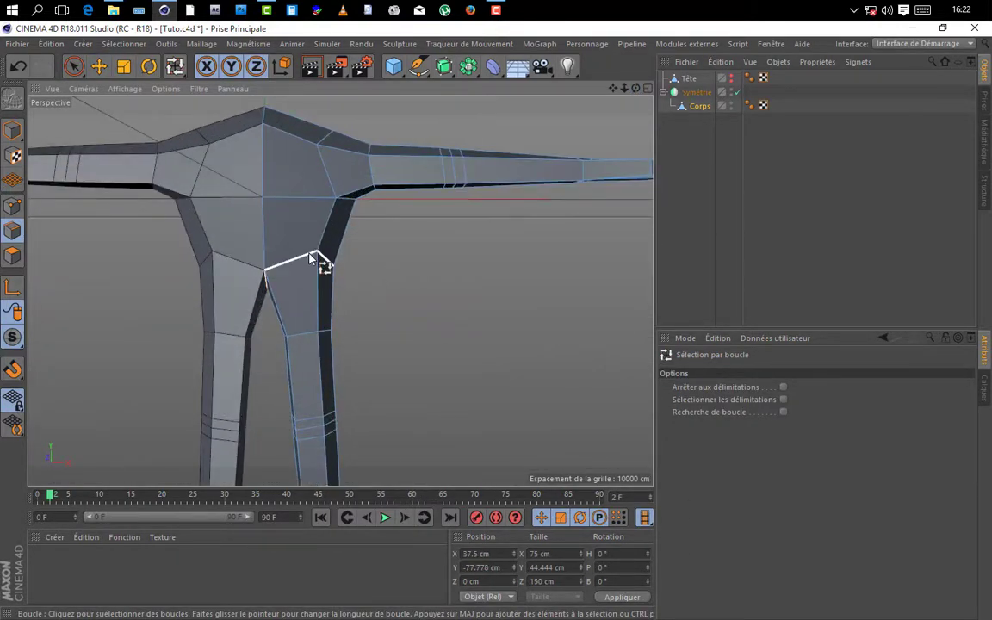
key(e)
drag(302, 223, 312, 336)
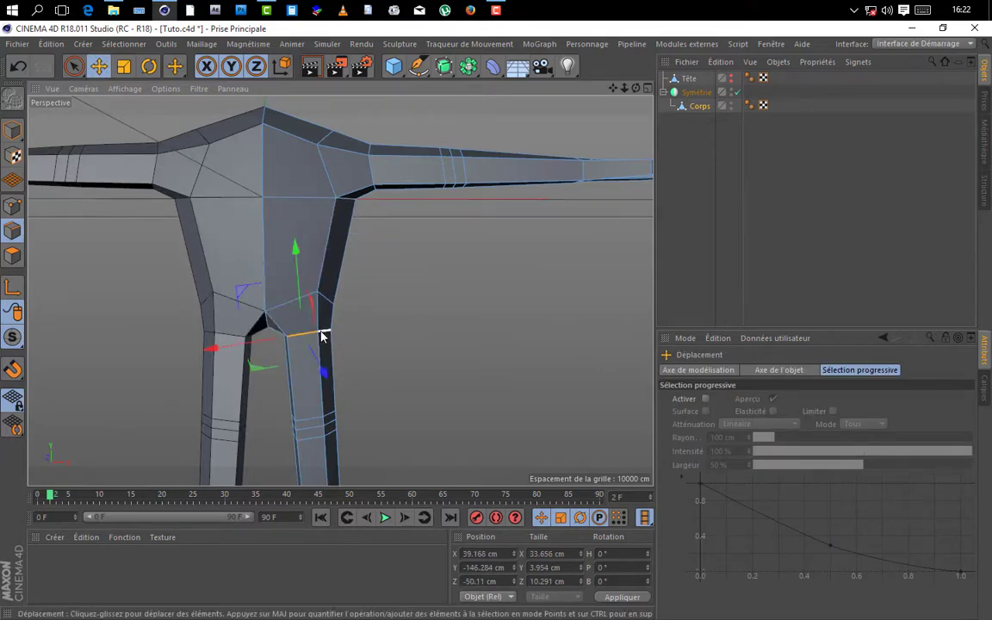
- Loop-select the edges around the top of the thigh and lower them to about Y -178.3 cm
key(u)
key(l)
key(u)
key(l)
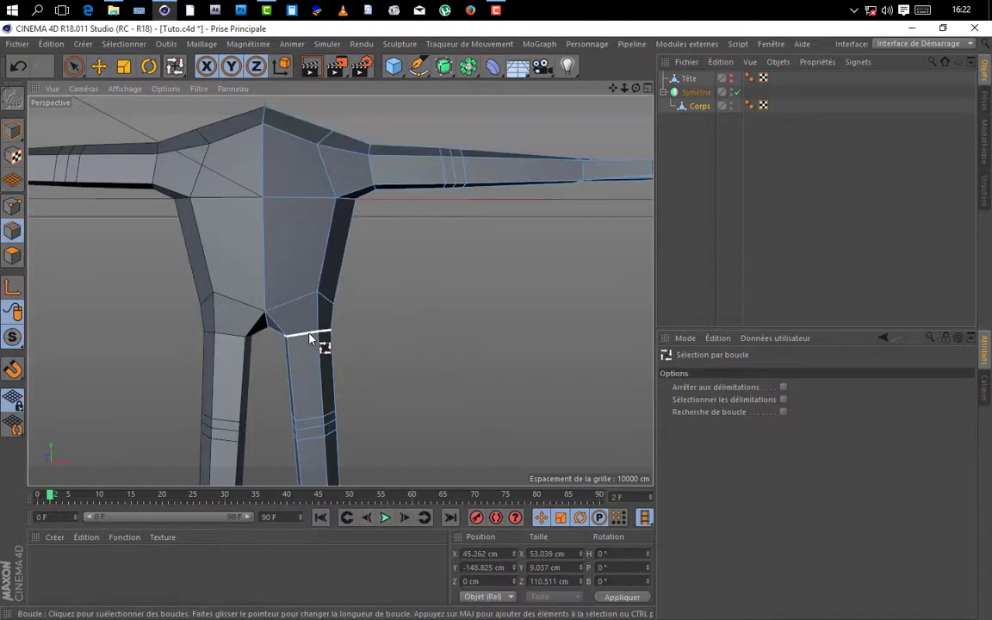
click(310, 338)
key(e)
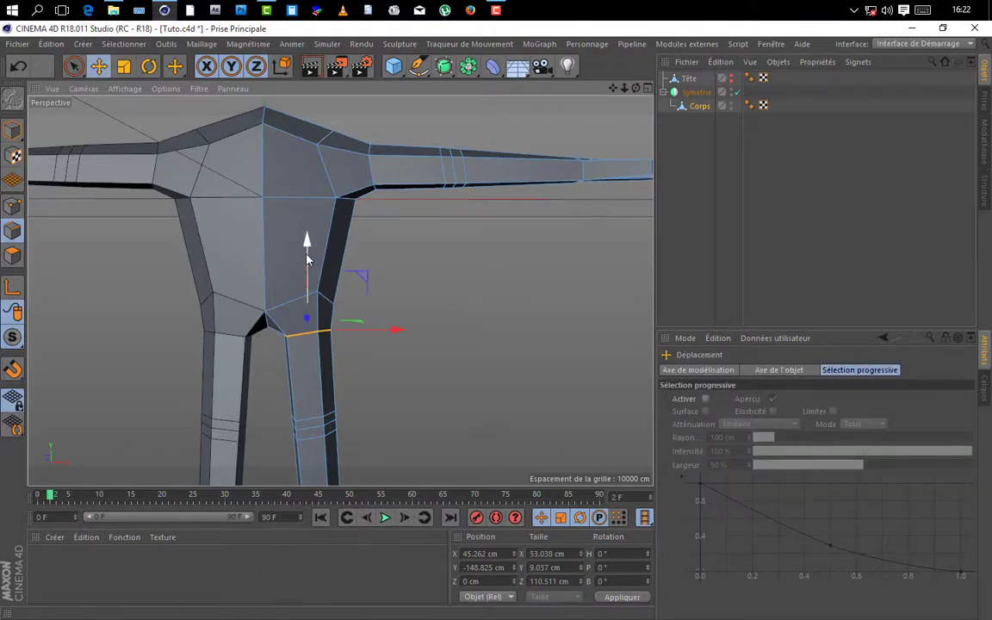
drag(307, 258, 313, 293)
- Cut an edge loop around the torso just below the armpit with Couteau Boucle/Chemin, at an offset of about 89.6%
scroll(359, 245, down, 2)
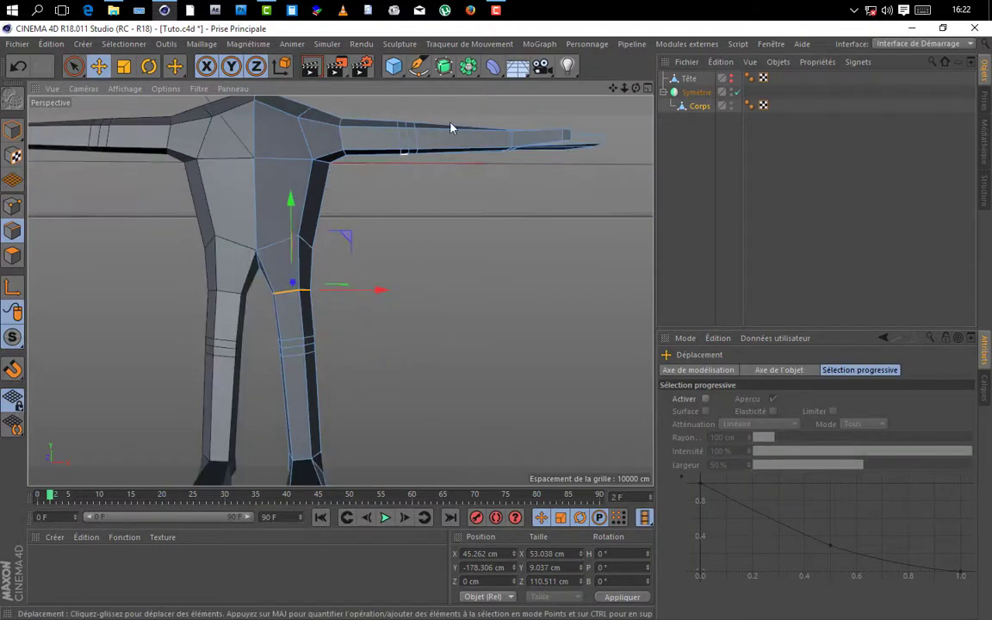
scroll(340, 289, up, 3)
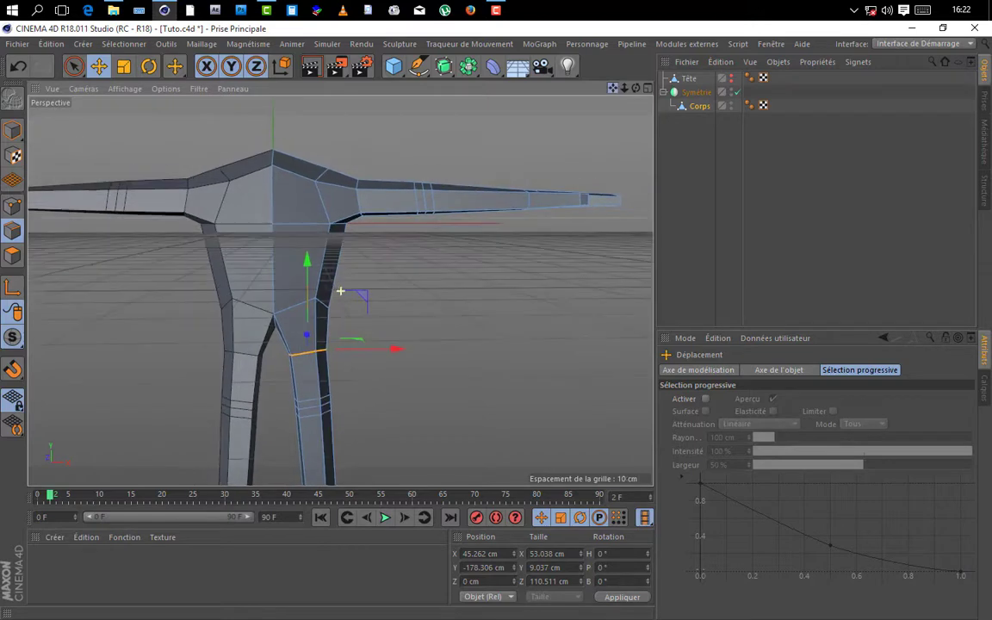
drag(613, 88, 611, 115)
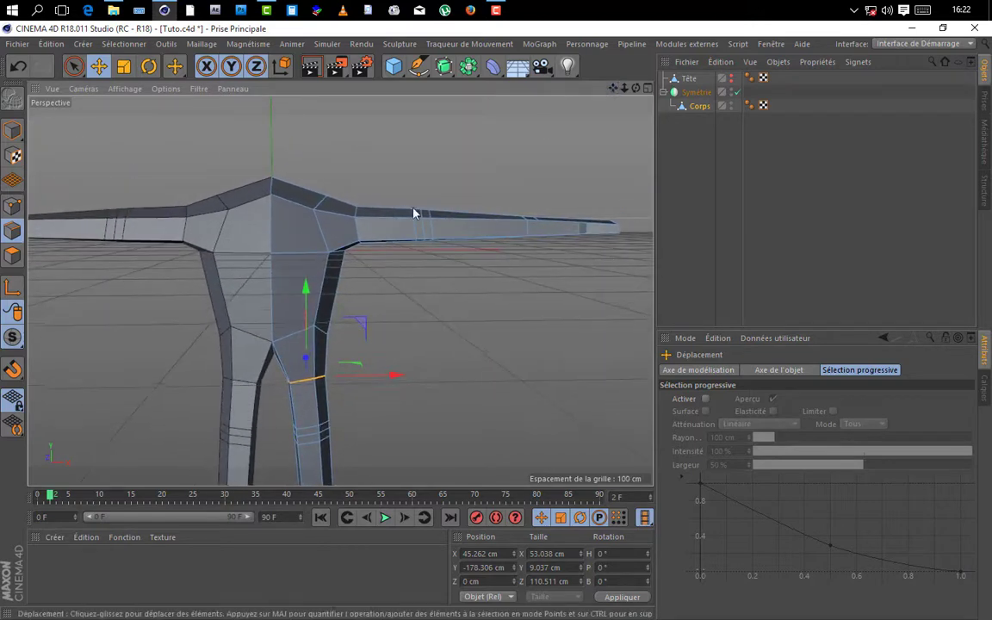
alt+drag(413, 213, 331, 280)
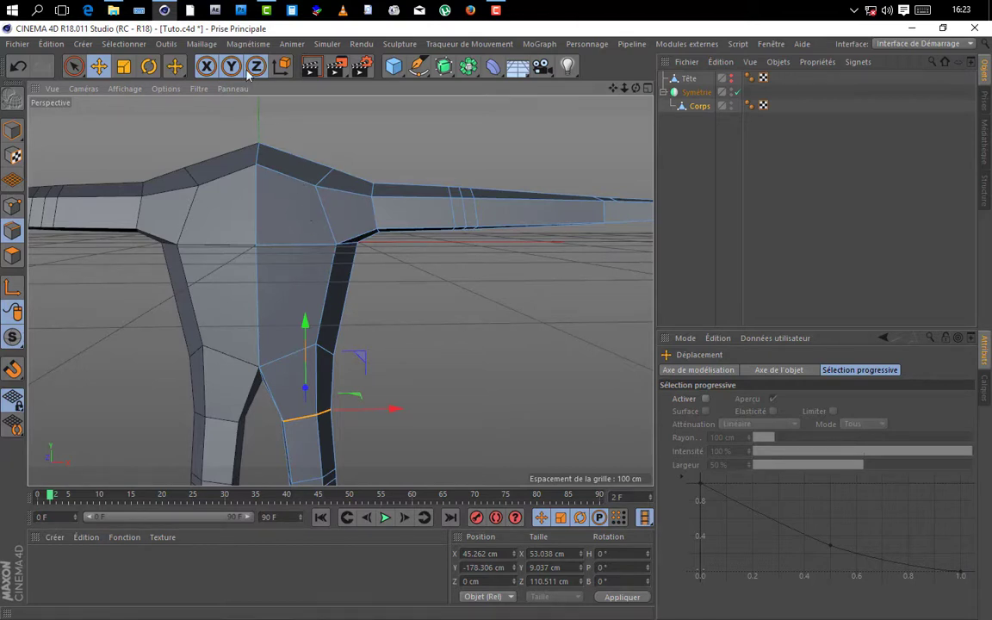
click(203, 44)
mouse_move(207, 97)
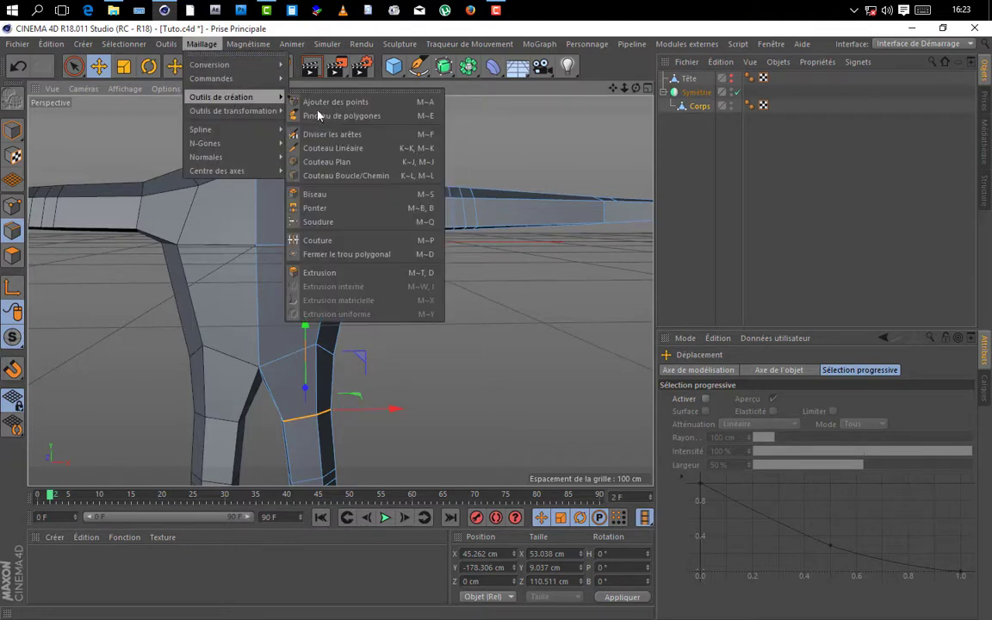
click(332, 176)
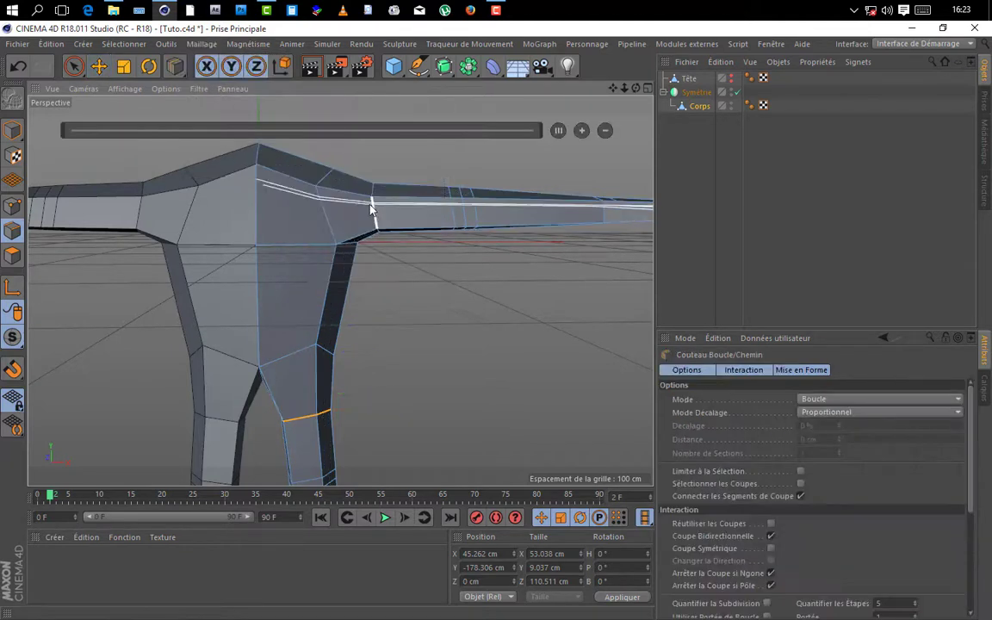
click(342, 262)
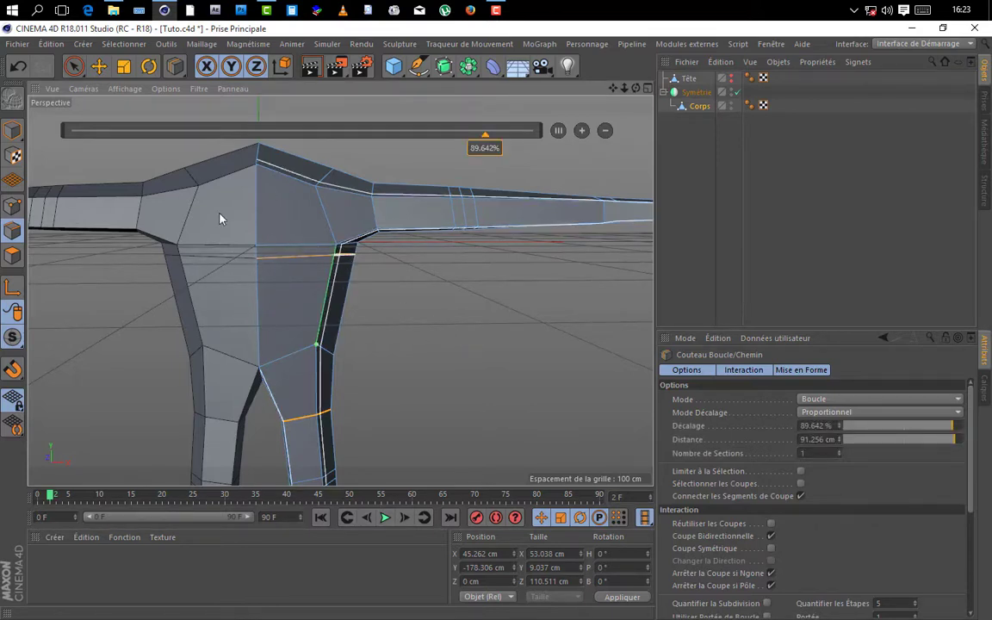
click(99, 67)
scroll(482, 320, down, 2)
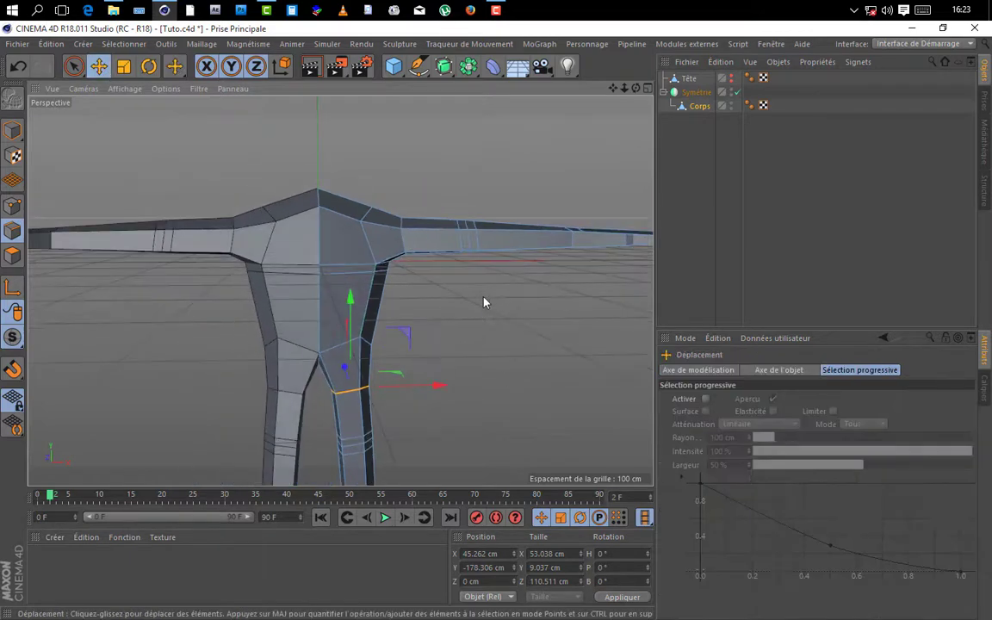
- Save the project and deselect the Corps object
key(ctrl+s)
drag(613, 88, 635, 92)
drag(613, 88, 636, 83)
click(699, 161)
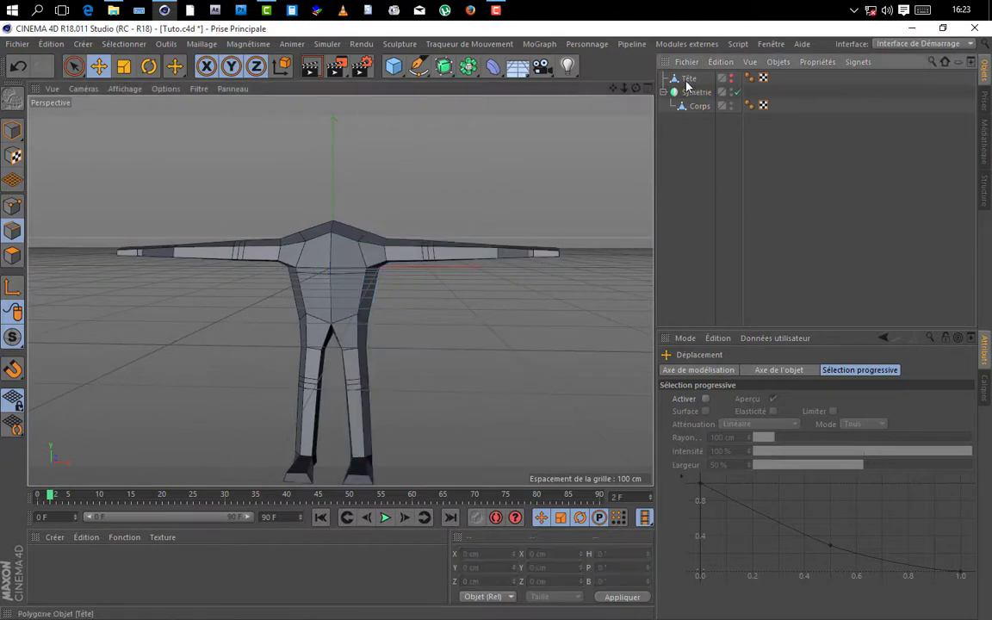
- Make the Tête object visible in both view and render, with both visibility settings on Par Défaut
click(686, 81)
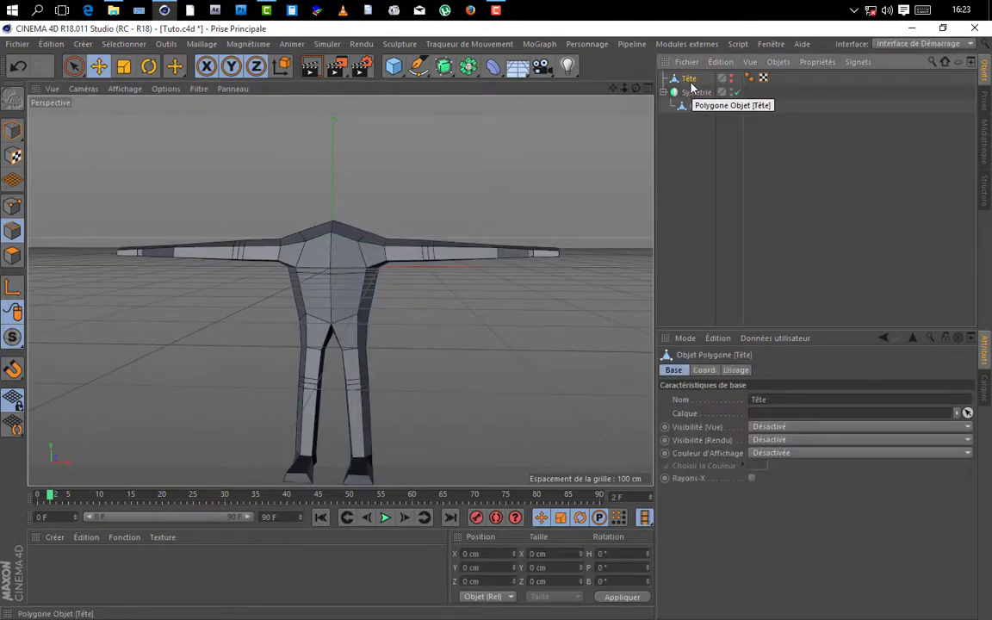
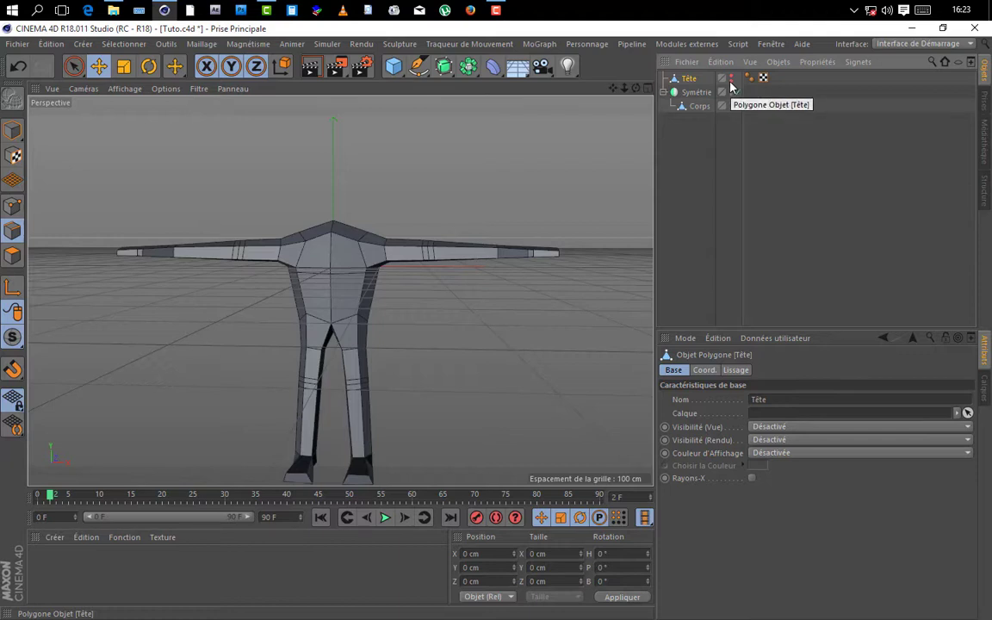
ctrl+click(731, 78)
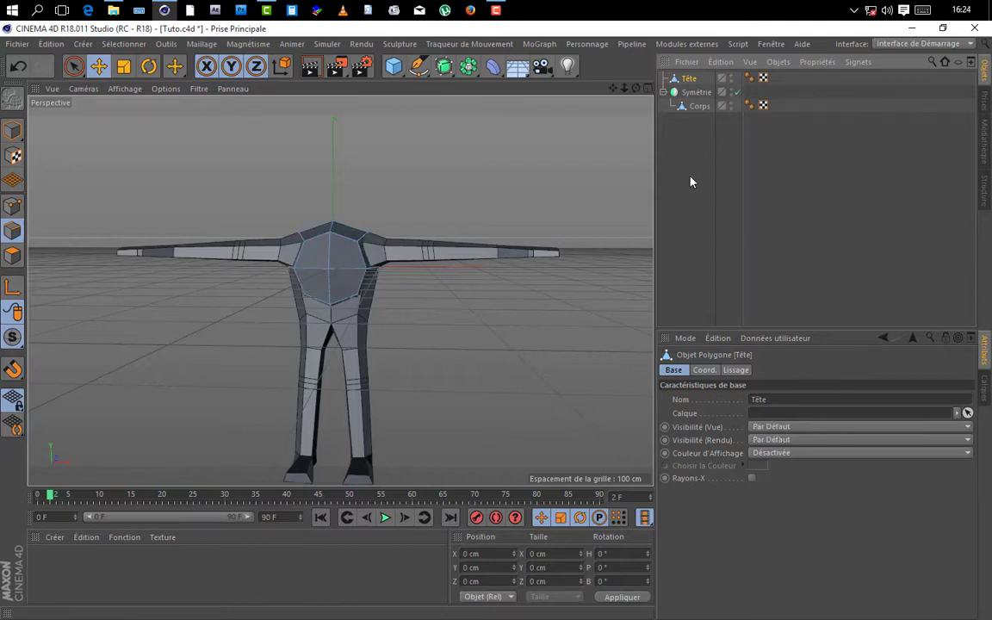
click(732, 83)
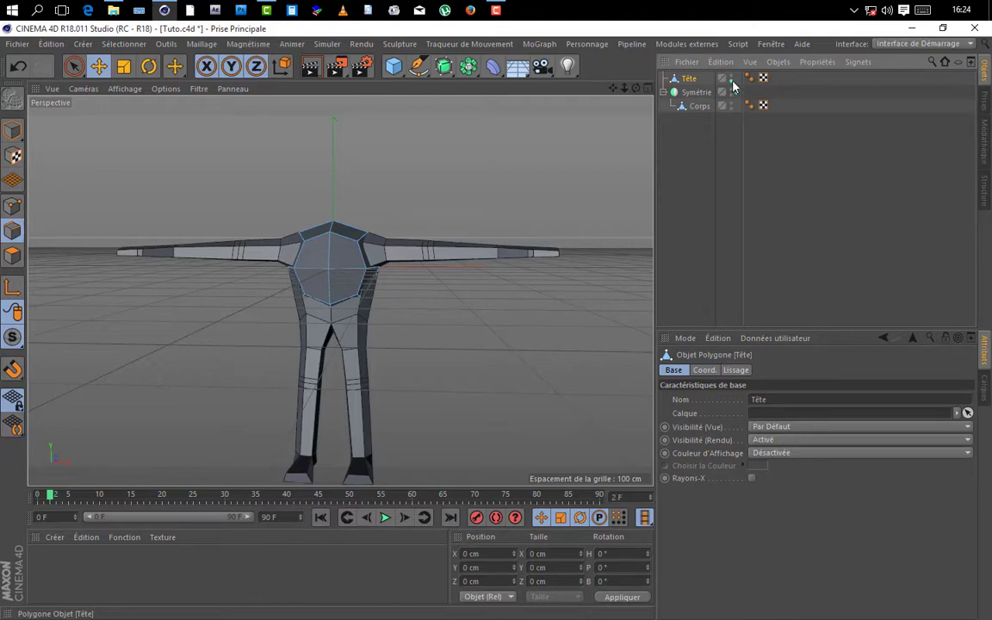
click(731, 84)
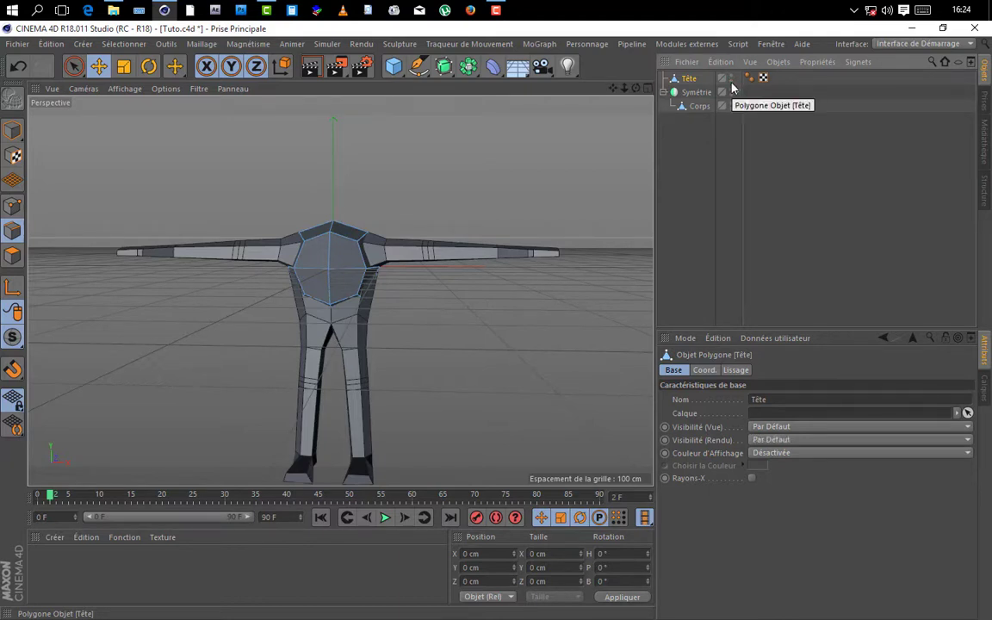
ctrl+click(731, 83)
ctrl+click(731, 83)
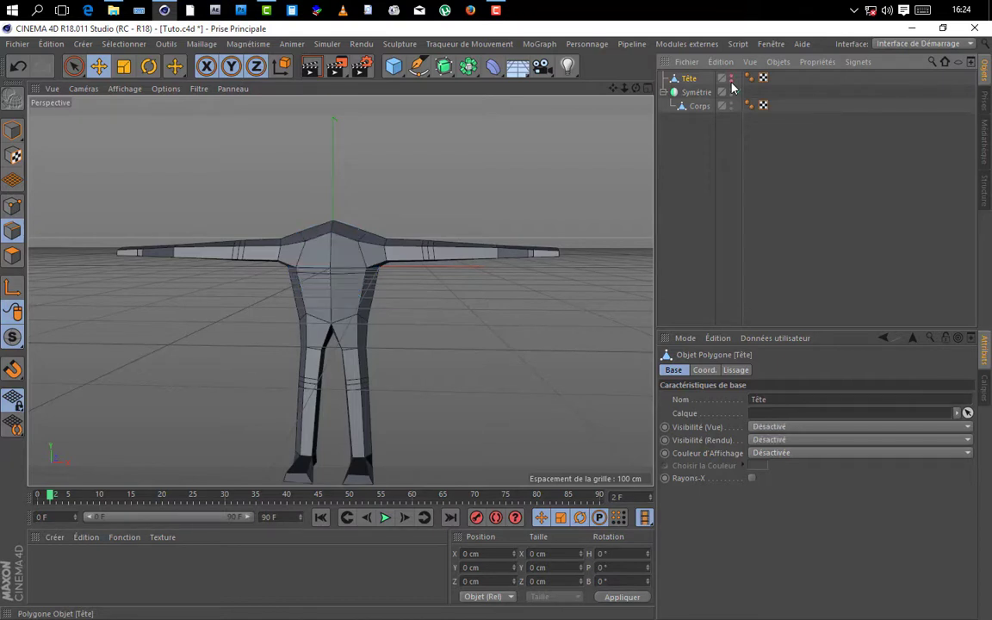
ctrl+click(731, 84)
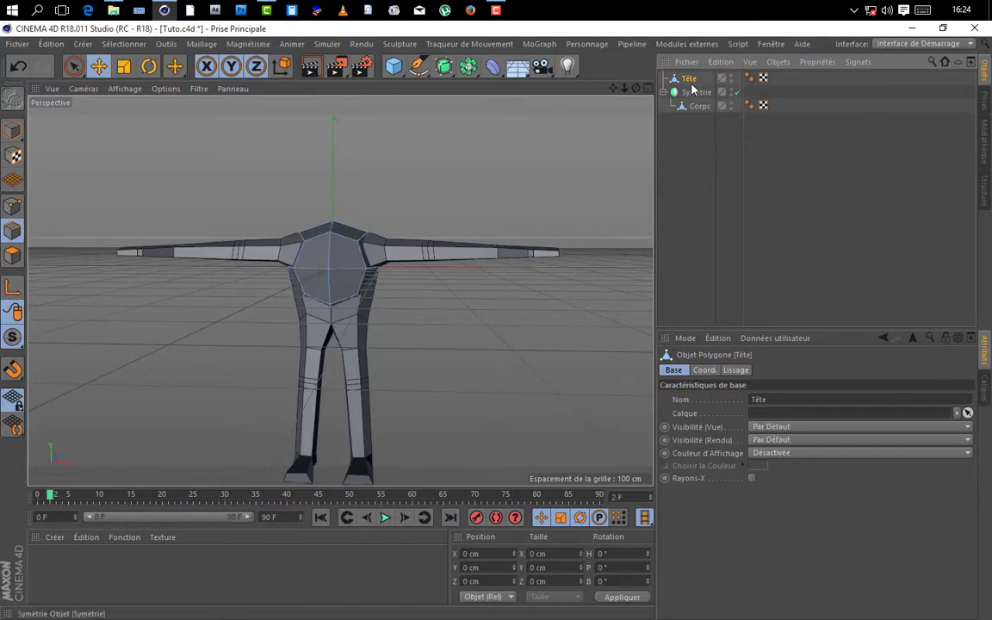
- Move the whole Tête object up above the shoulders in Model mode, to about Y 198.2 cm
click(99, 66)
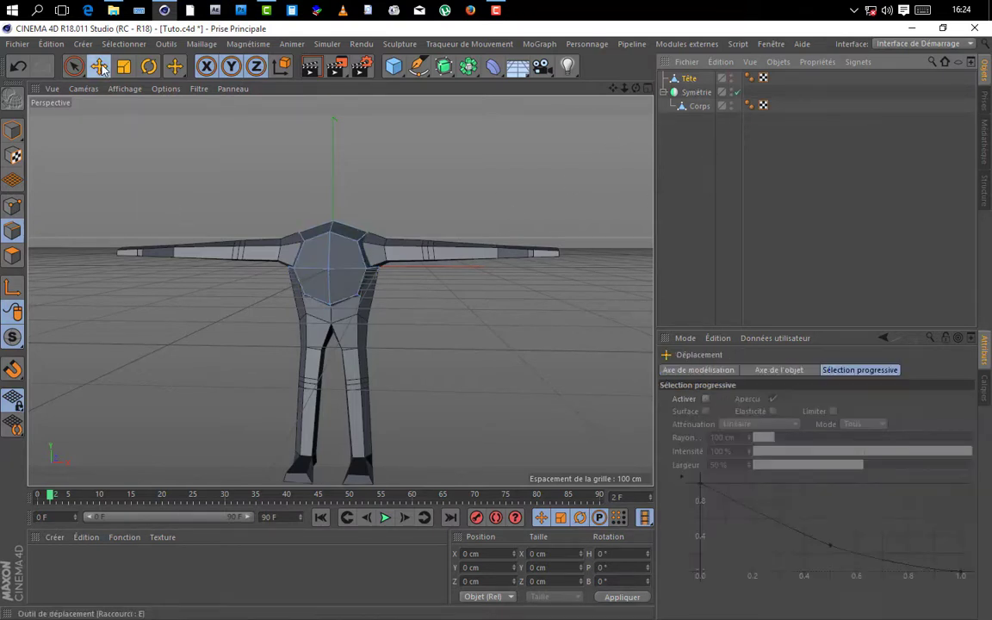
click(12, 129)
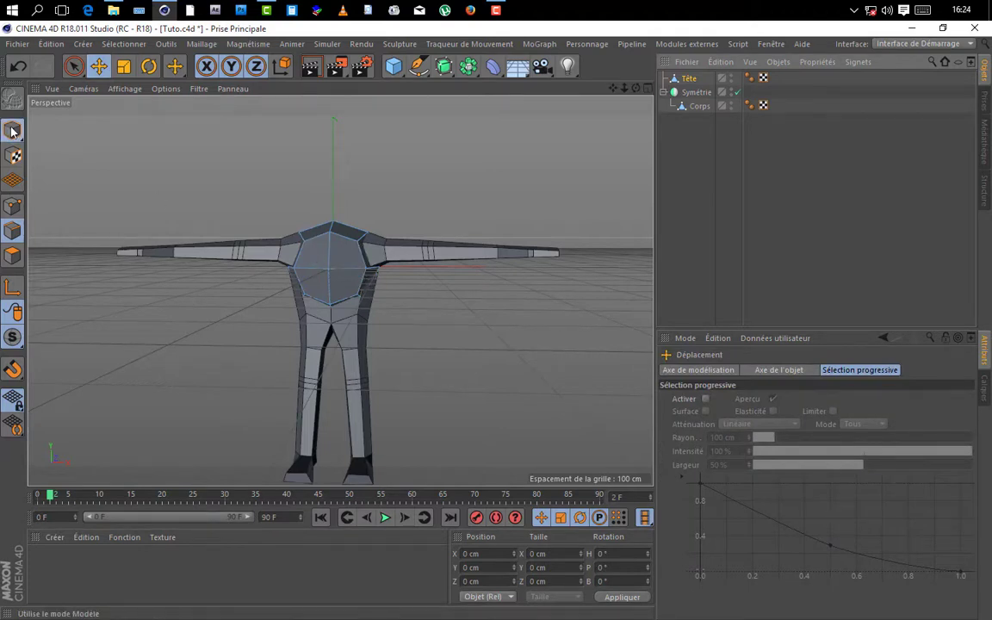
drag(335, 171, 350, 102)
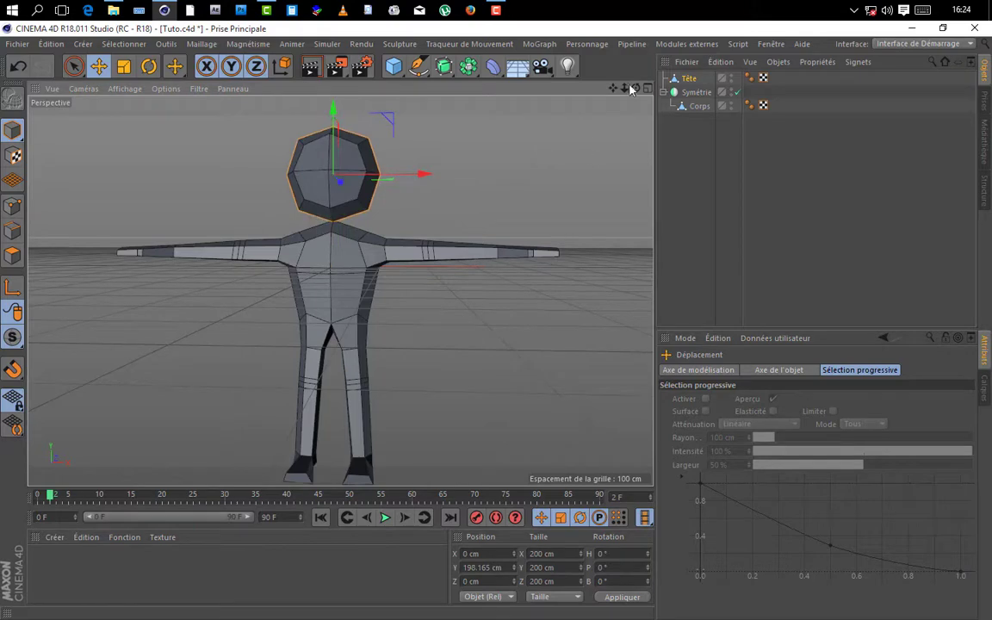
- Set the Tête object's scale to 0.8 on X and 0.79 on Y
drag(636, 88, 597, 104)
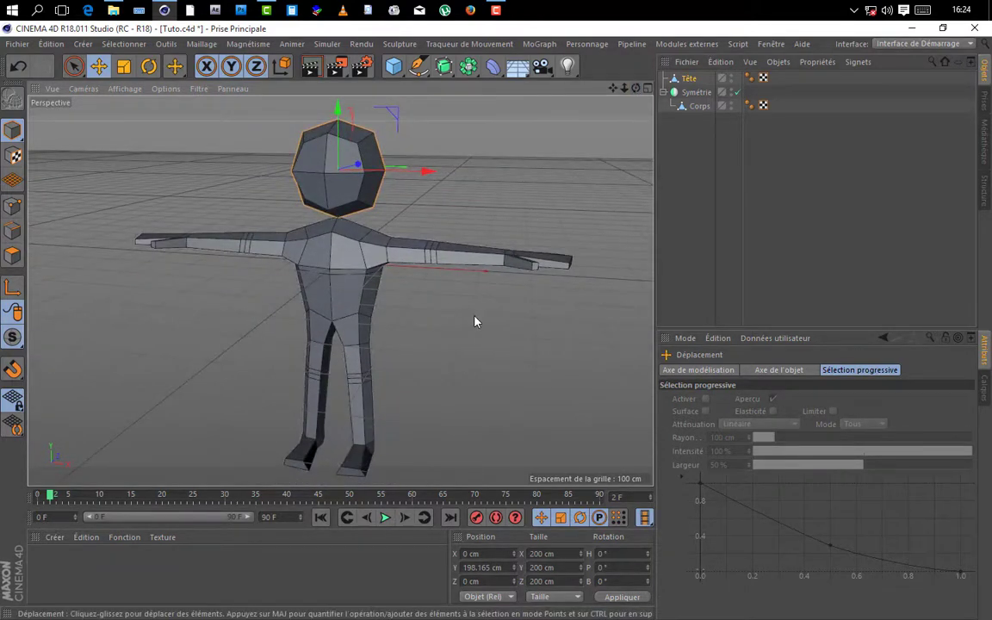
scroll(474, 321, up, 3)
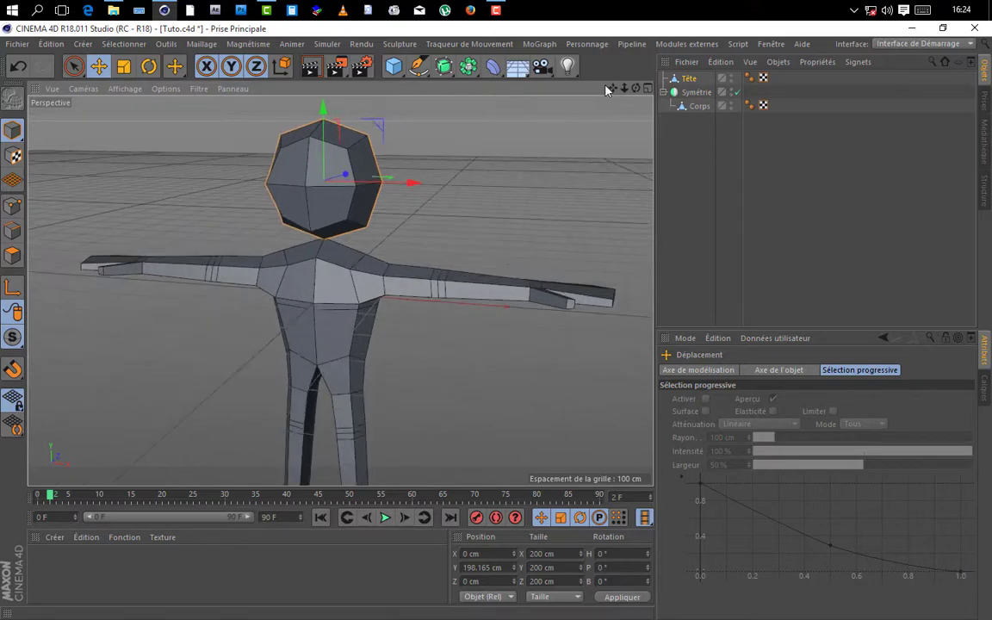
drag(606, 87, 467, 156)
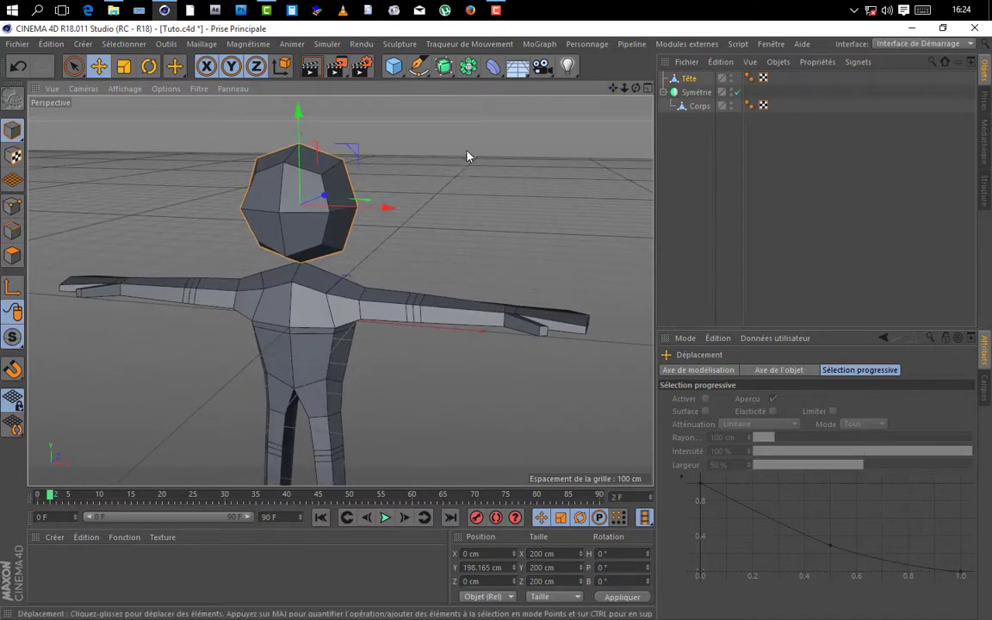
mouse_move(635, 87)
mouse_down()
mouse_move(517, 90)
mouse_move(636, 84)
mouse_up()
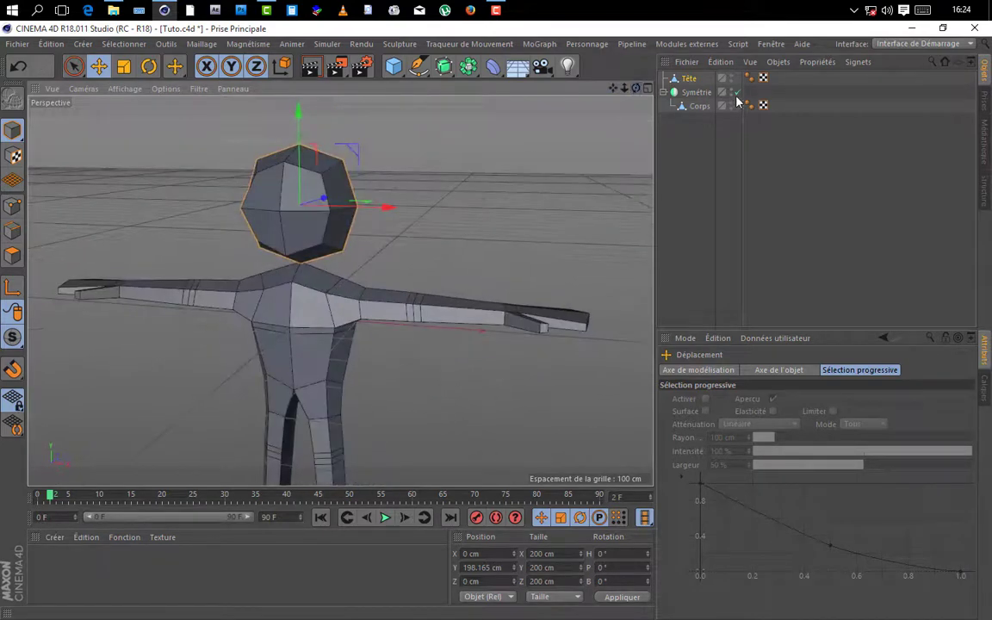
click(691, 79)
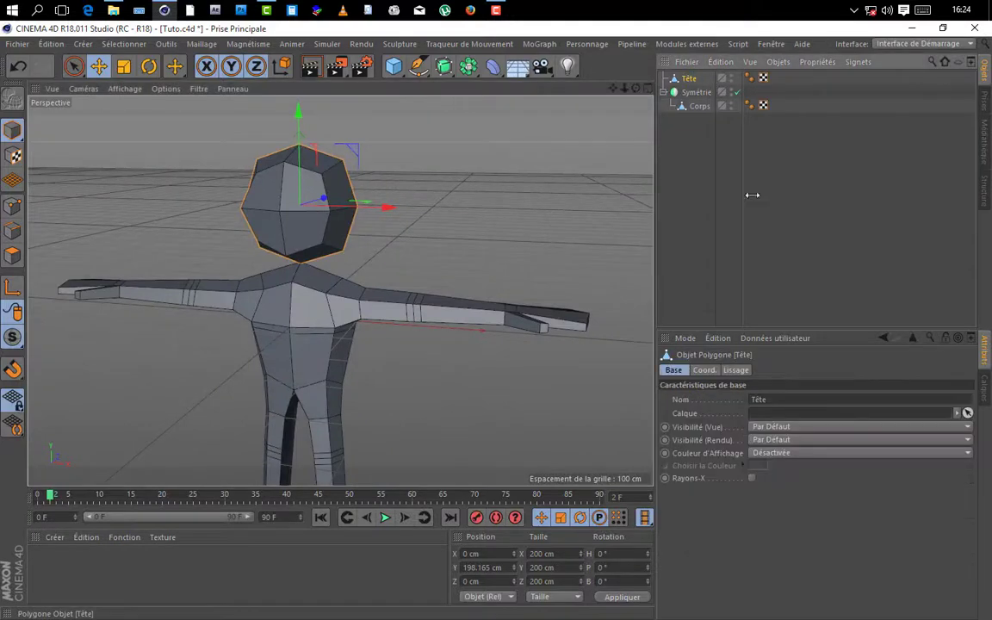
click(704, 370)
drag(636, 88, 636, 91)
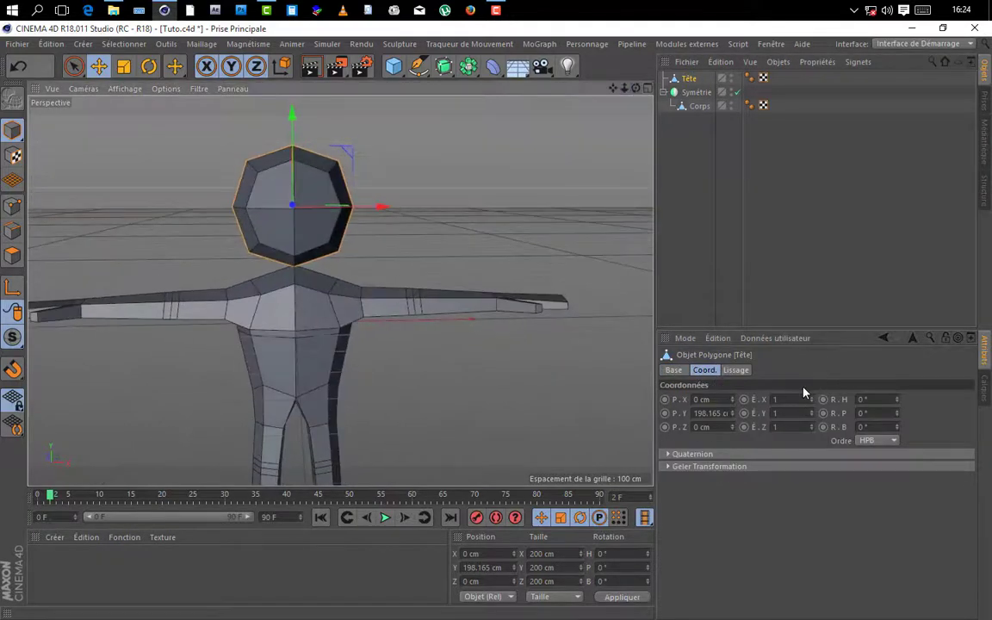
double_click(779, 398)
text(0.8)
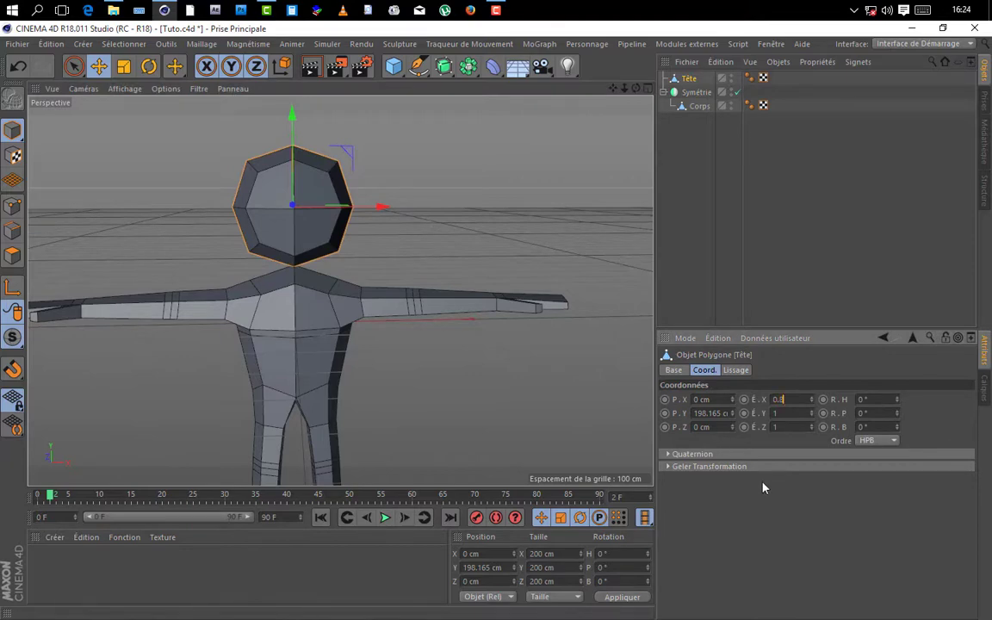
key(Return)
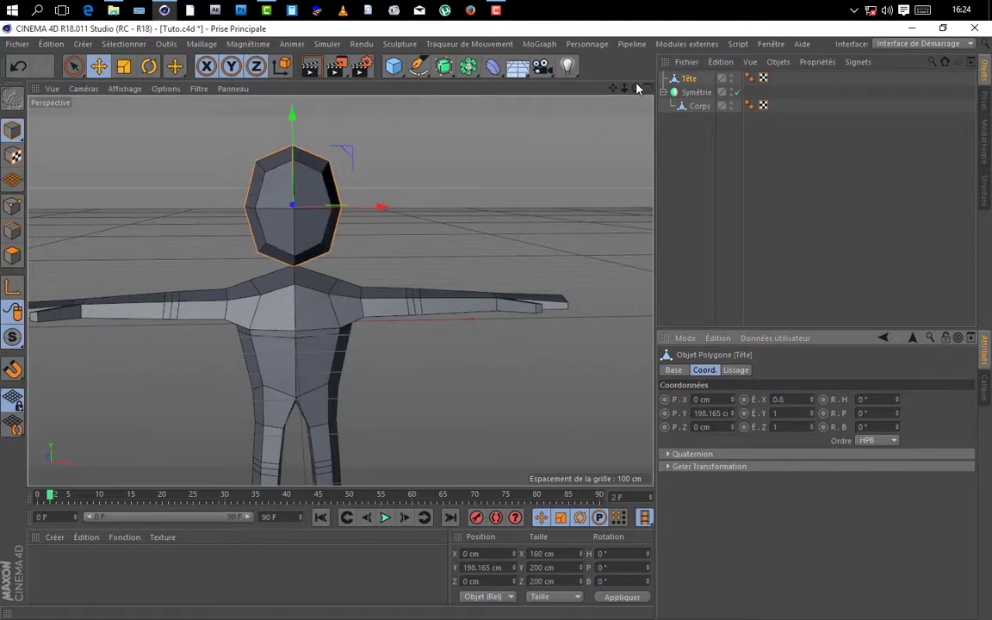
mouse_move(636, 87)
mouse_down()
mouse_move(559, 92)
mouse_move(671, 89)
mouse_move(637, 88)
mouse_up()
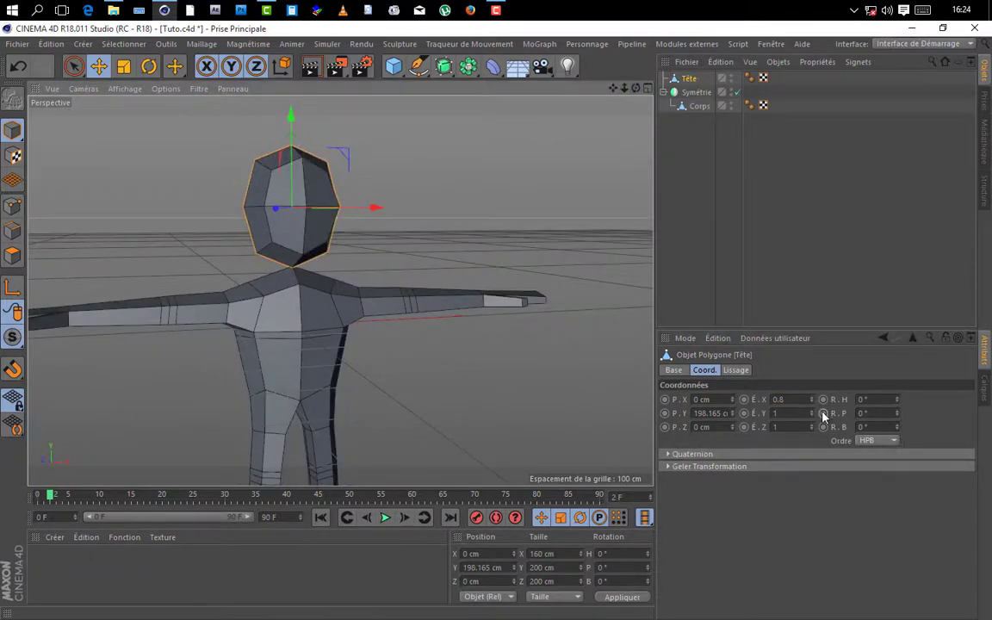
drag(811, 412, 815, 435)
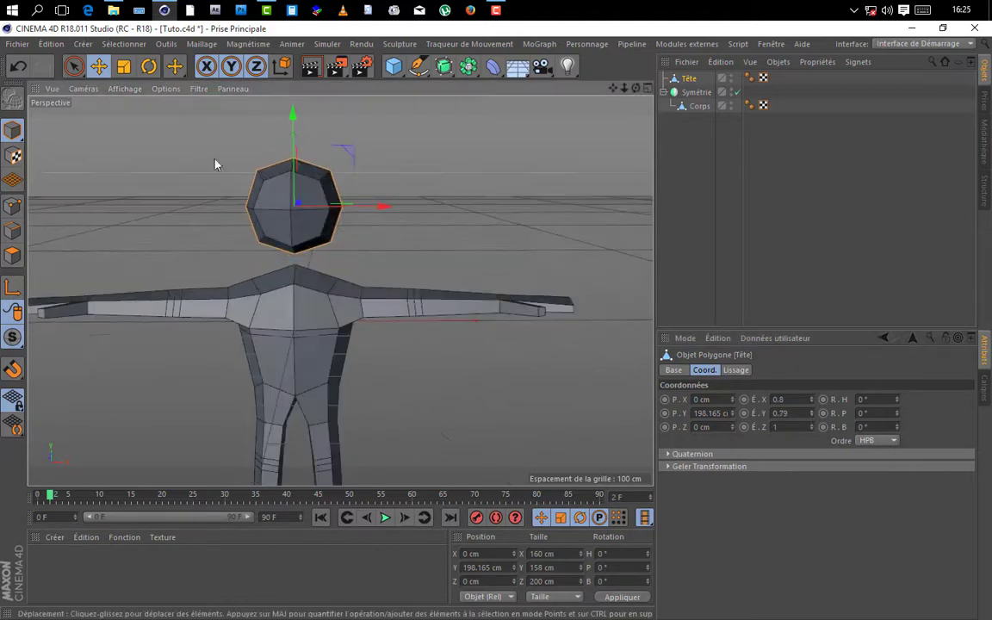
- Scale the Tête object along its separate axes to about 166.3 cm on X, 175 cm on Y and 149.8 cm on Z
click(123, 67)
drag(292, 113, 291, 103)
drag(385, 208, 388, 208)
drag(636, 88, 469, 105)
drag(454, 207, 434, 189)
drag(631, 89, 338, 287)
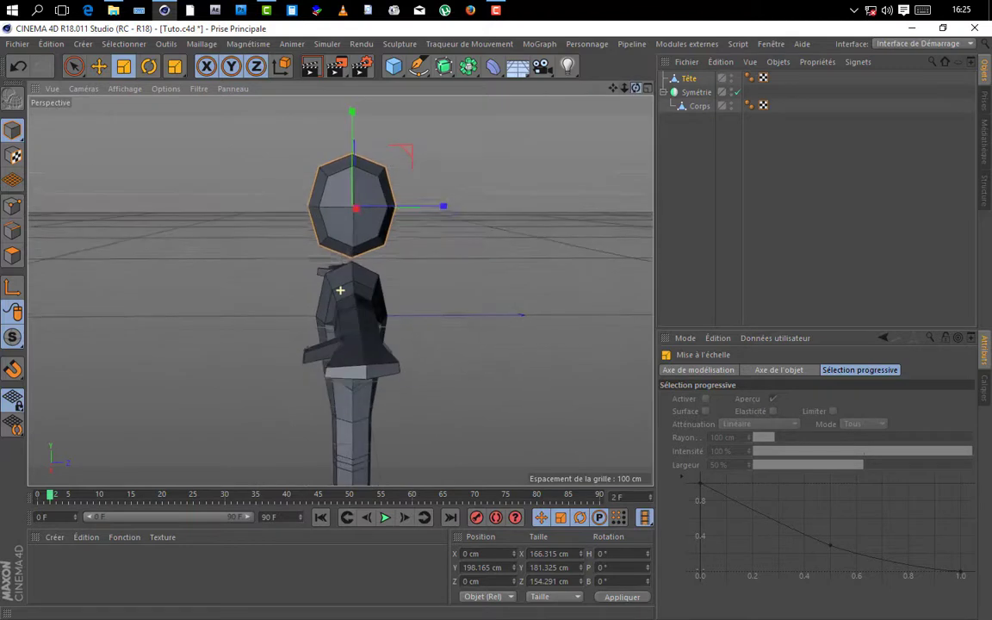
drag(449, 208, 444, 211)
drag(352, 112, 352, 116)
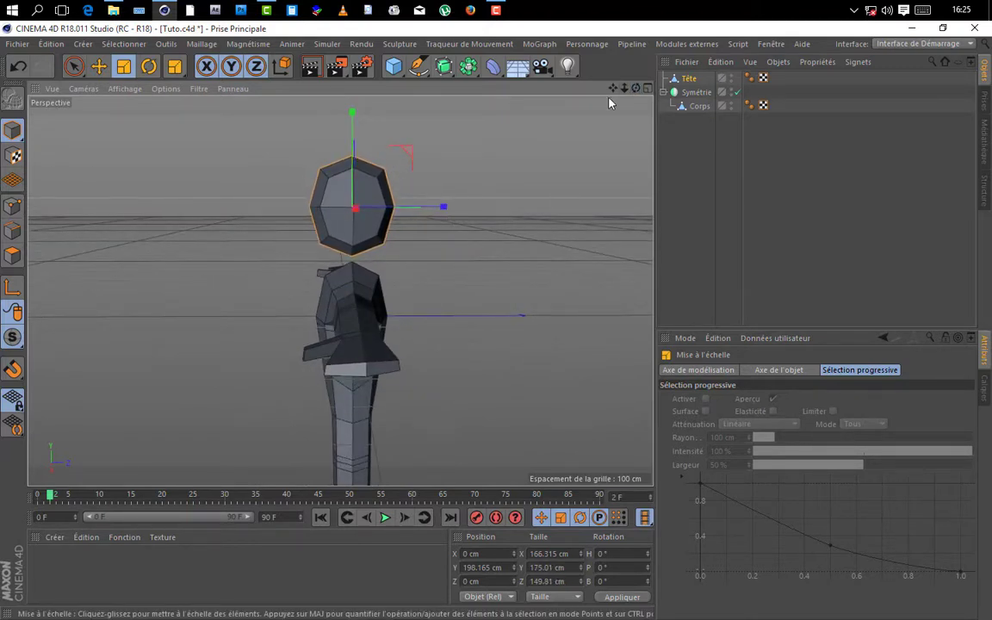
- Raise the Tête object along Y to leave a wider neck gap above the shoulders
click(680, 80)
click(99, 66)
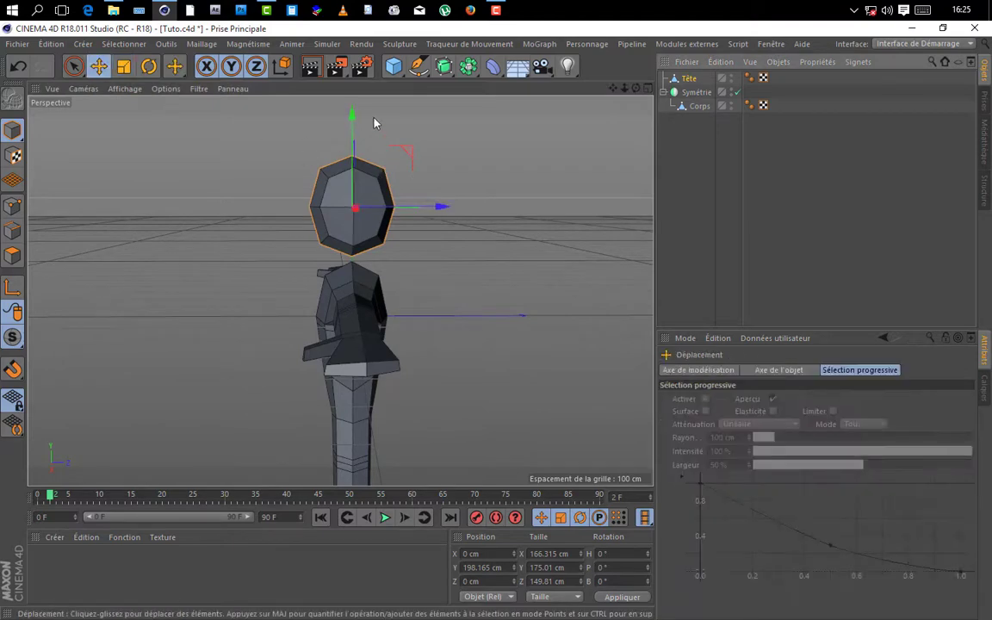
drag(352, 119, 350, 130)
drag(636, 89, 746, 82)
drag(293, 124, 293, 105)
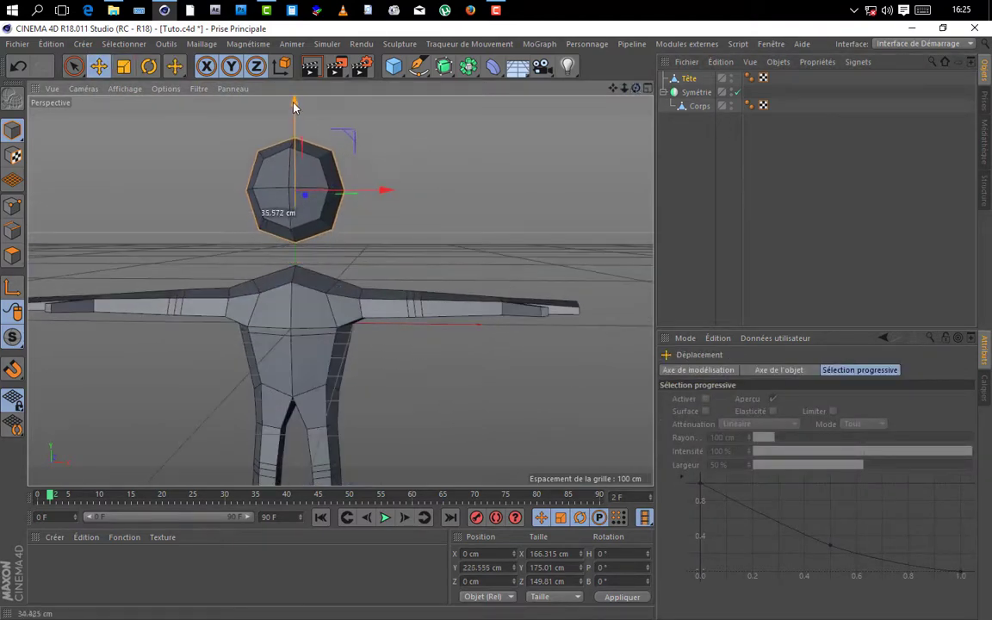
- Select the four underside polygons of the Tête object in Polygon mode
scroll(291, 204, up, 3)
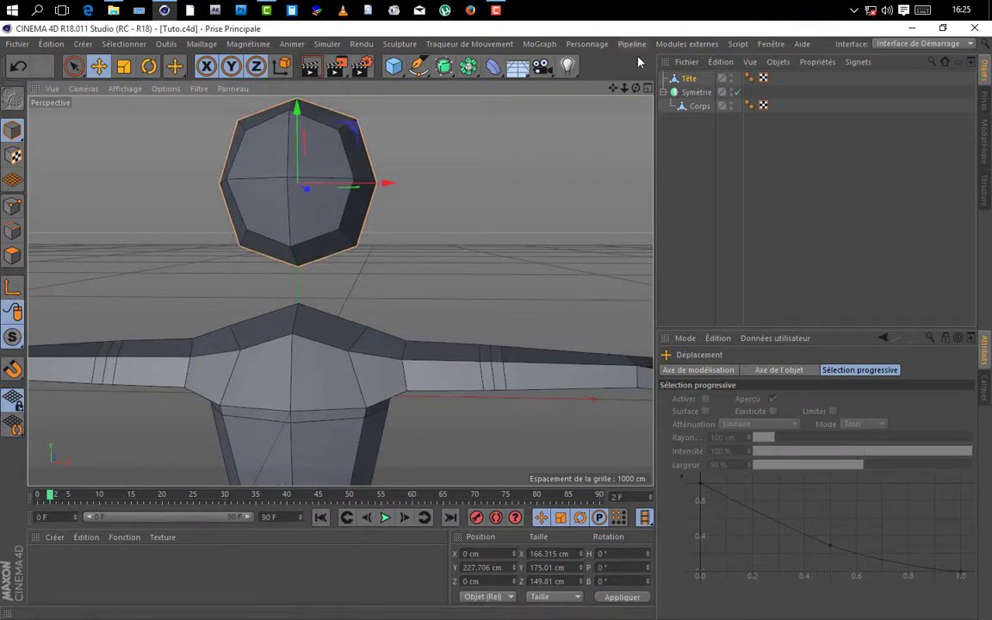
scroll(338, 287, down, 1)
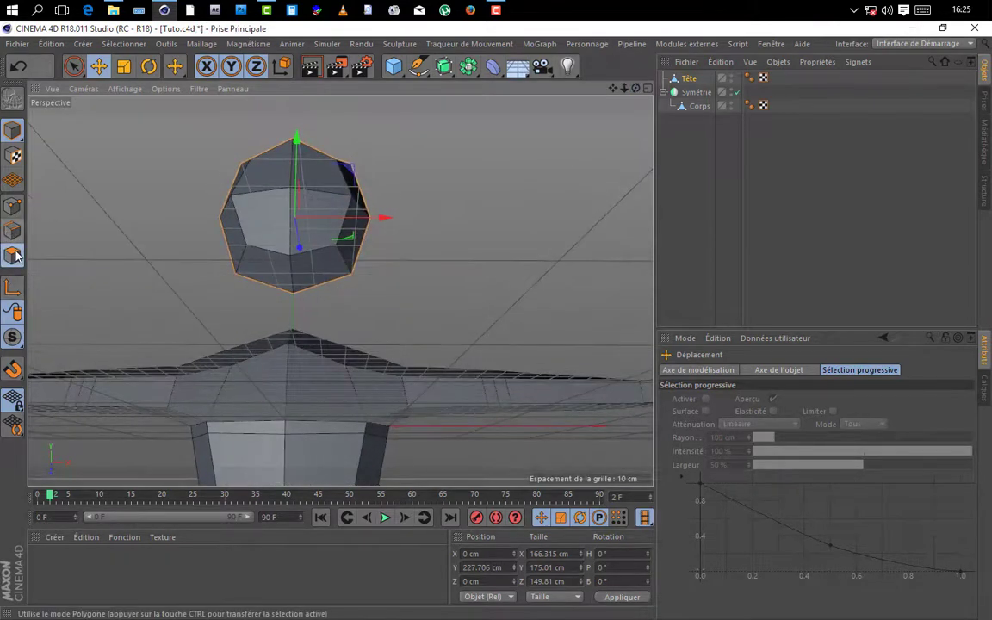
key(Return)
click(308, 263)
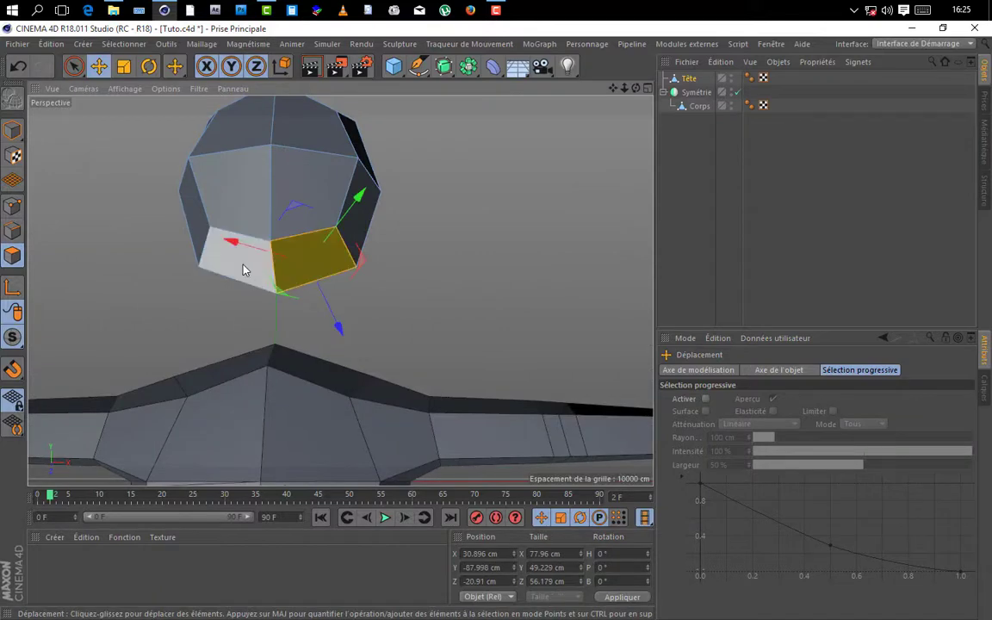
shift+click(245, 269)
alt+drag(624, 168, 495, 207)
shift+click(422, 167)
shift+click(498, 172)
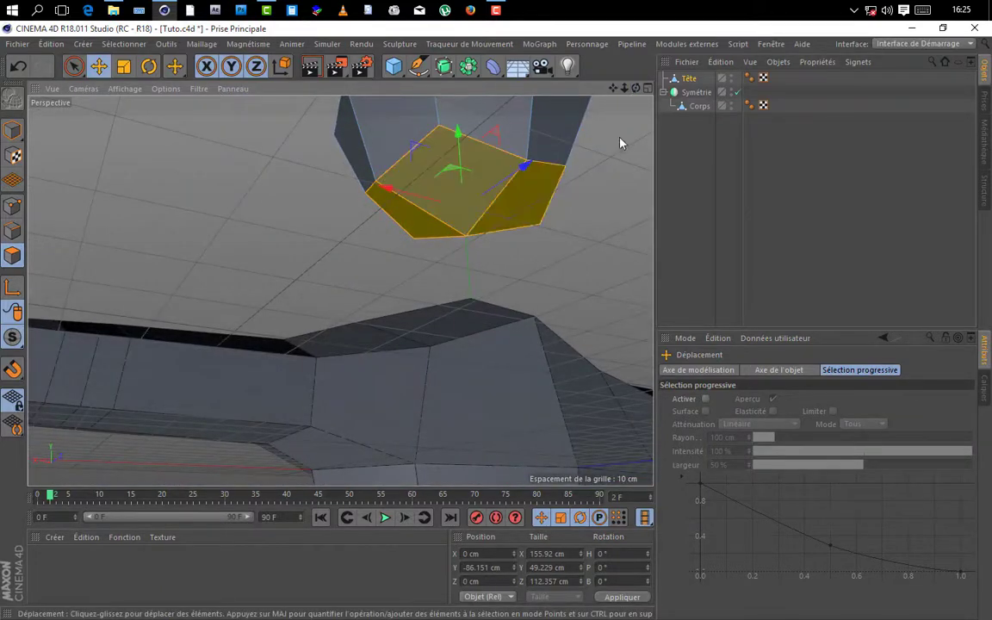
alt+drag(557, 123, 517, 151)
alt+drag(340, 290, 379, 303)
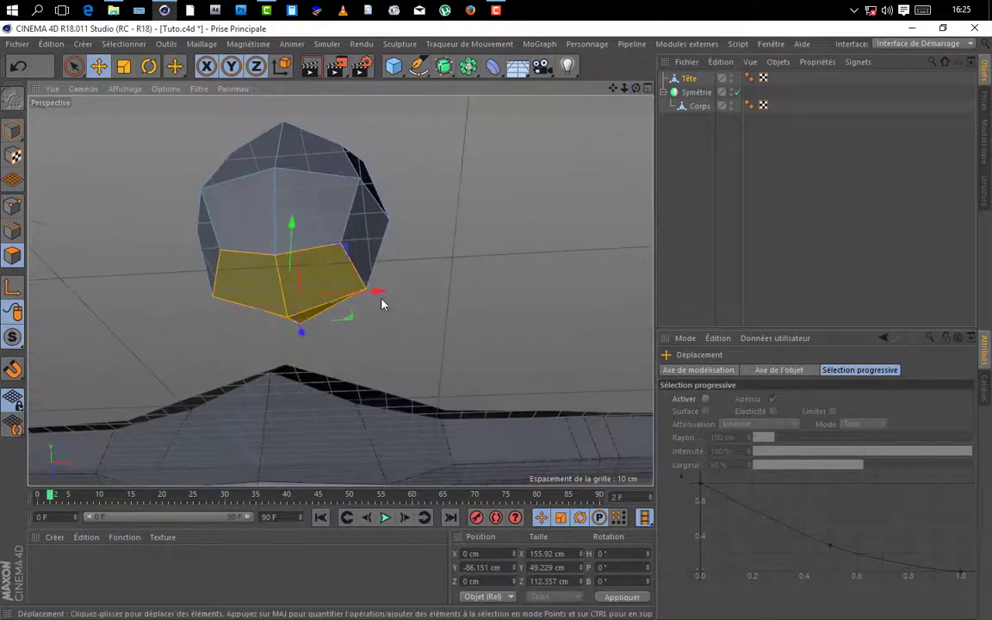
scroll(269, 317, up, 2)
shift+click(268, 315)
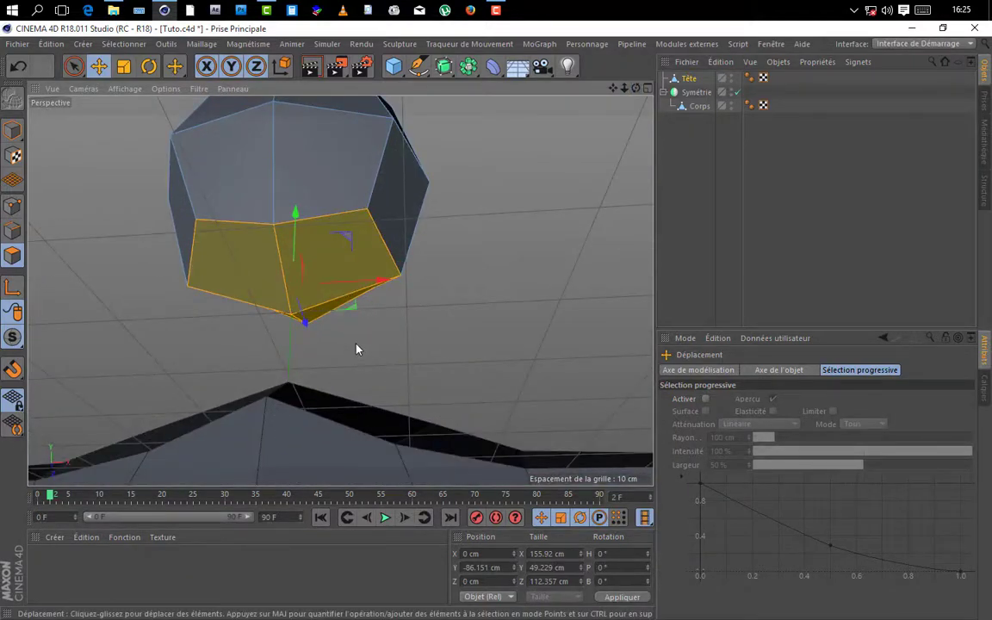
- Inner-extrude the four selected underside polygons of the head with an offset of 47.4 cm
key(i)
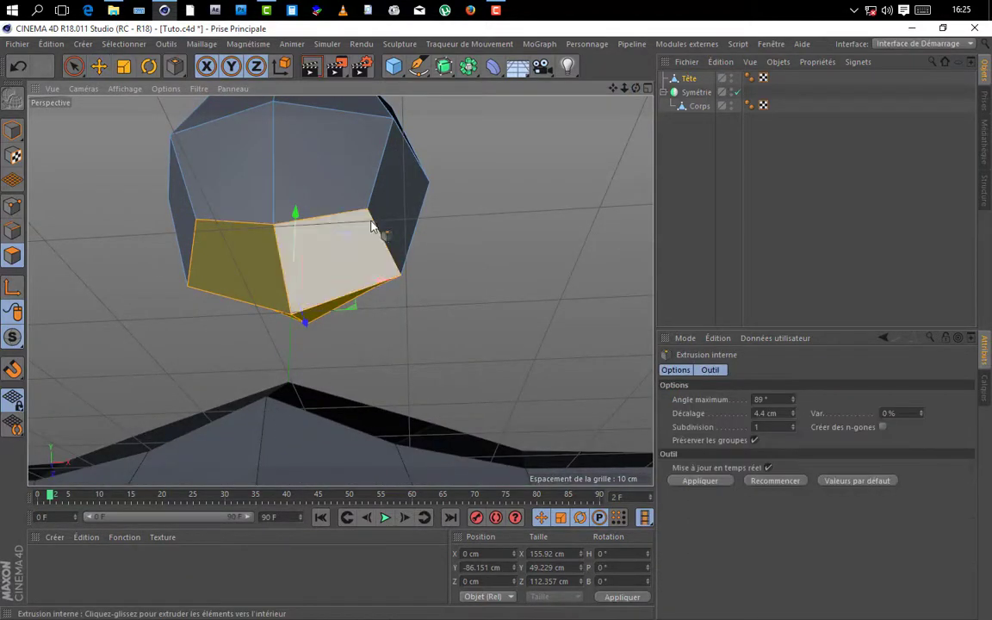
drag(346, 213, 340, 290)
scroll(620, 112, up, 3)
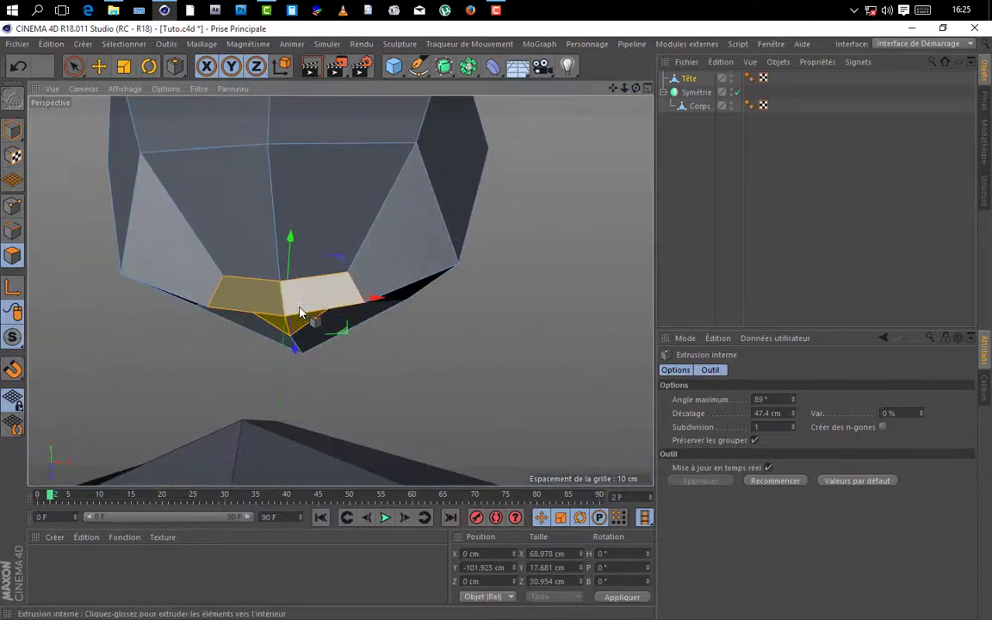
mouse_move(638, 88)
mouse_down()
mouse_move(628, 103)
mouse_move(642, 82)
mouse_move(632, 97)
mouse_move(639, 90)
mouse_up()
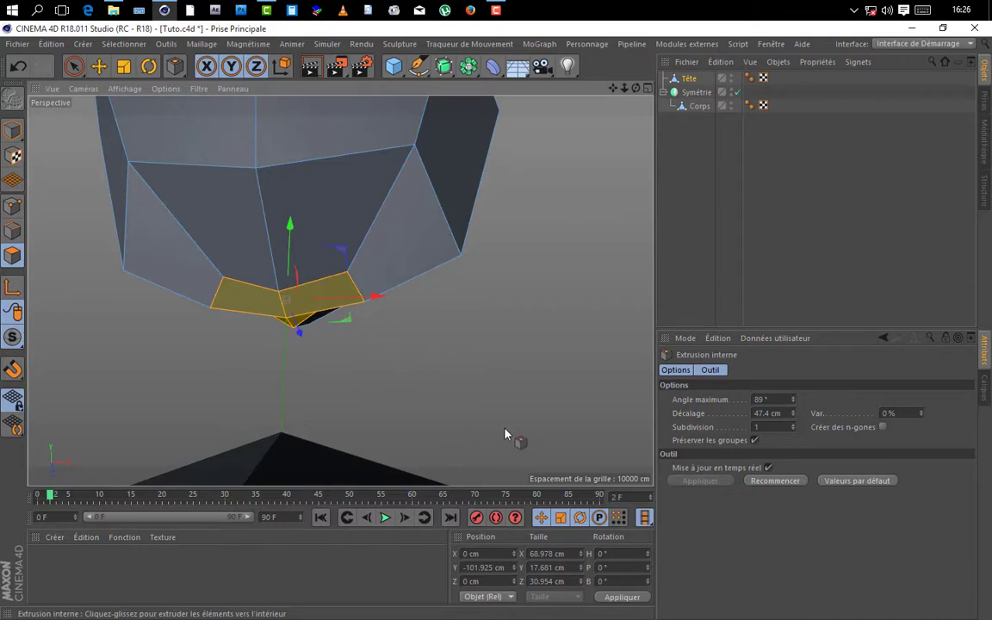
- Flatten the inset polygons under the head by setting their Y size to 0 cm
click(570, 567)
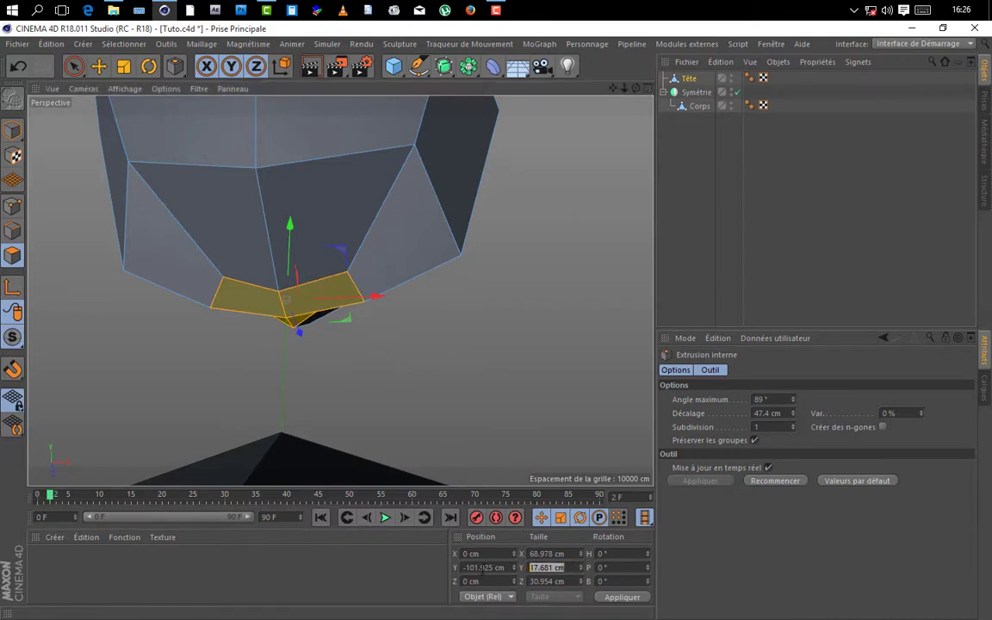
text(0)
key(Return)
alt+drag(457, 383, 650, 148)
drag(637, 88, 645, 137)
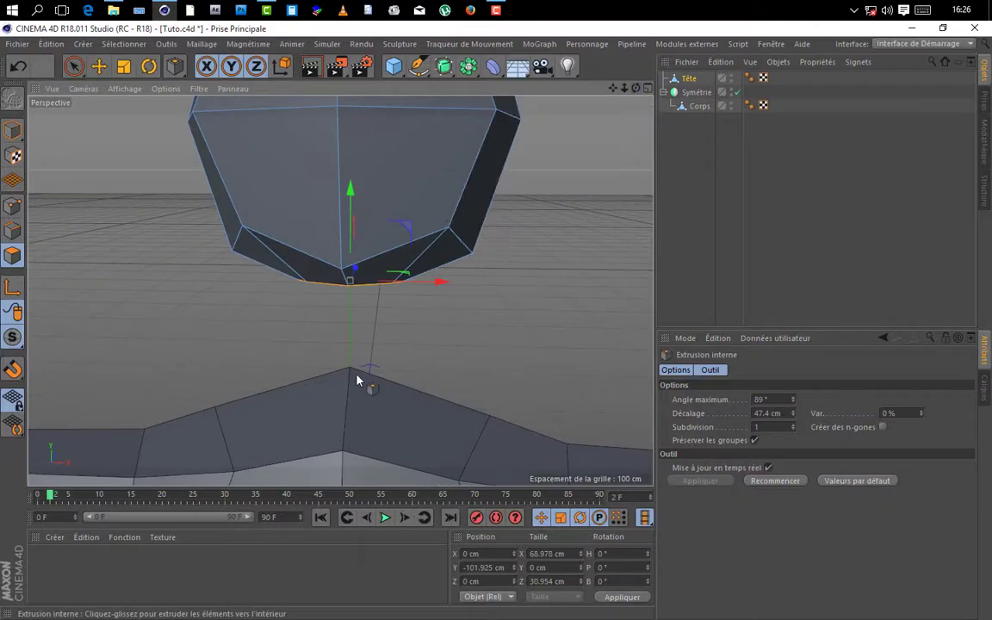
alt+drag(620, 103, 608, 151)
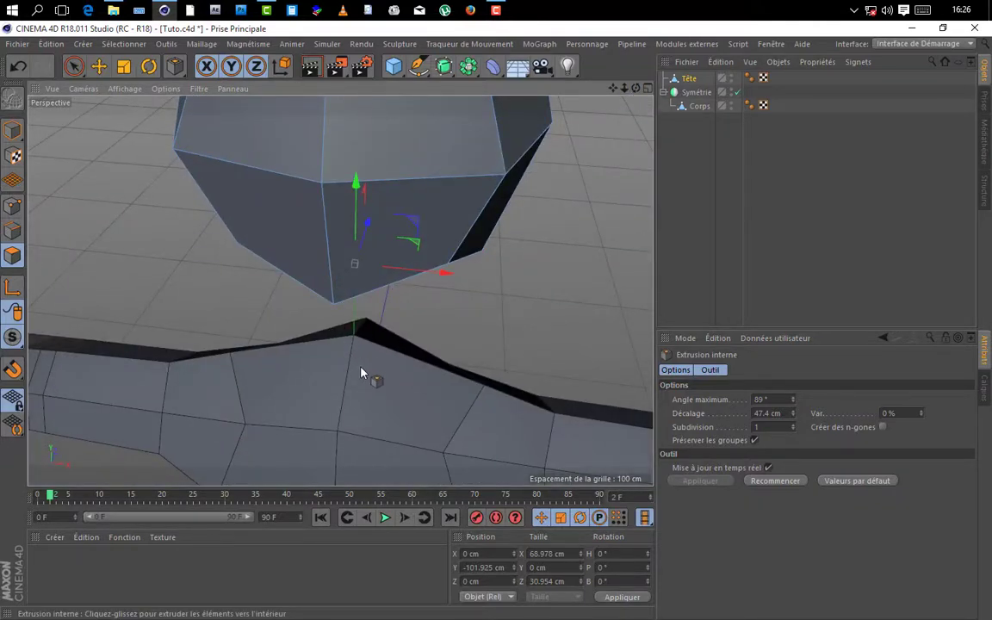
- Connect the Symétrie and Corps objects into a single polygon object, keeping the originals
click(700, 106)
click(715, 215)
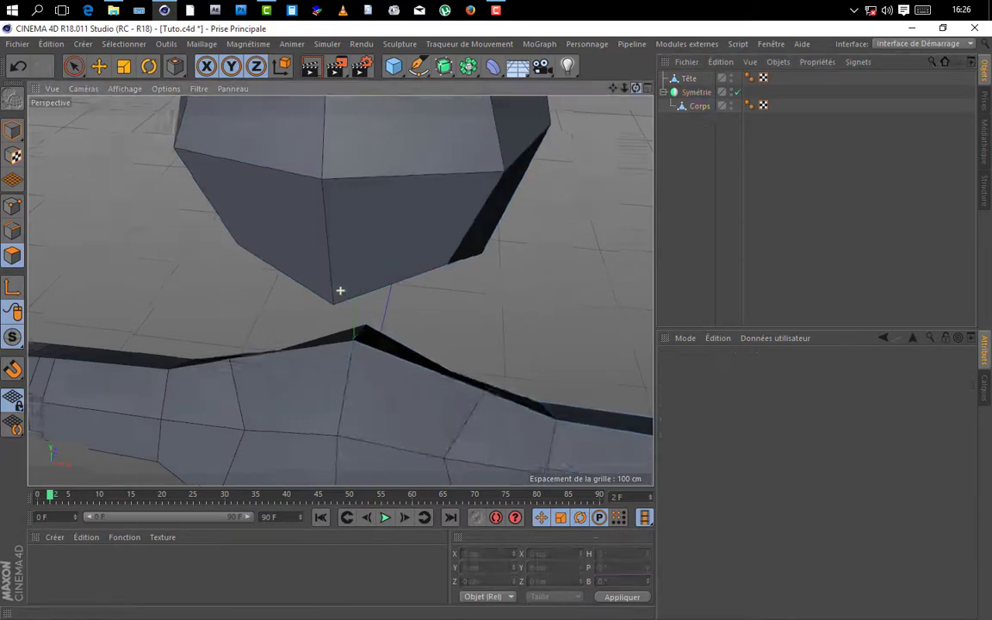
alt+drag(338, 288, 344, 310)
click(699, 106)
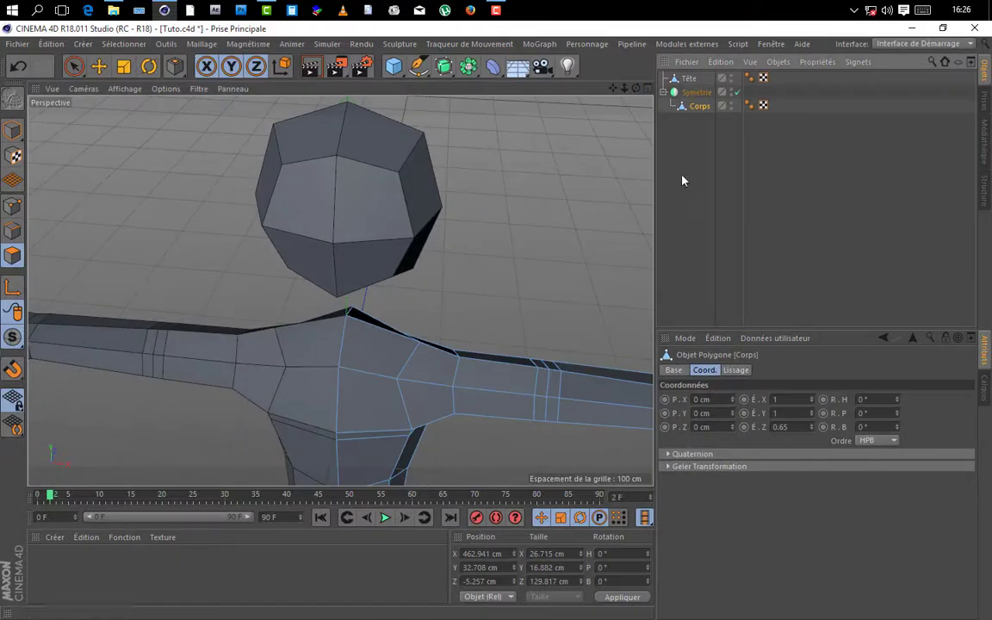
key(i)
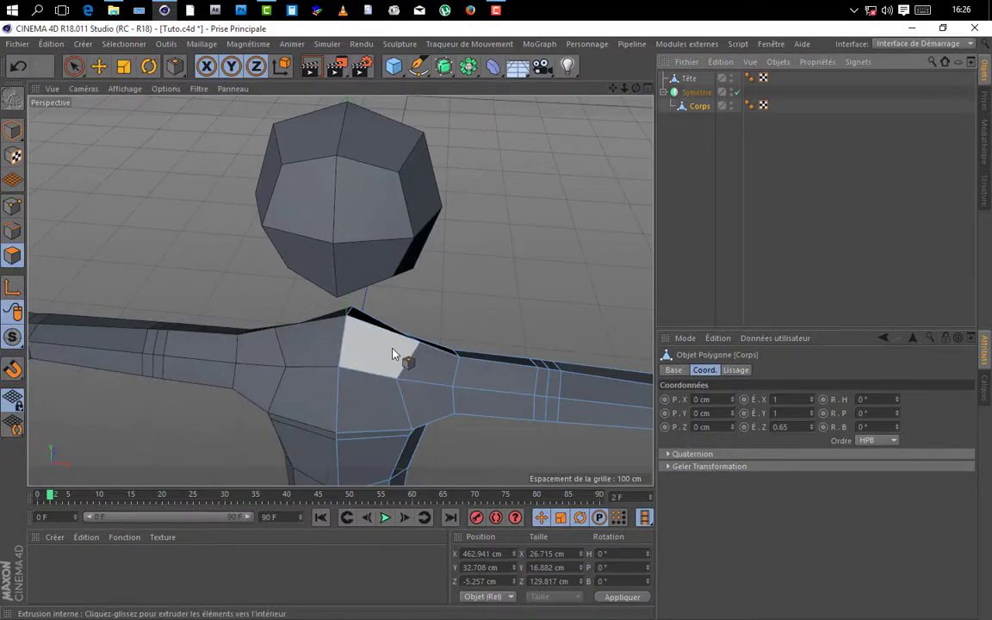
scroll(389, 365, up, 2)
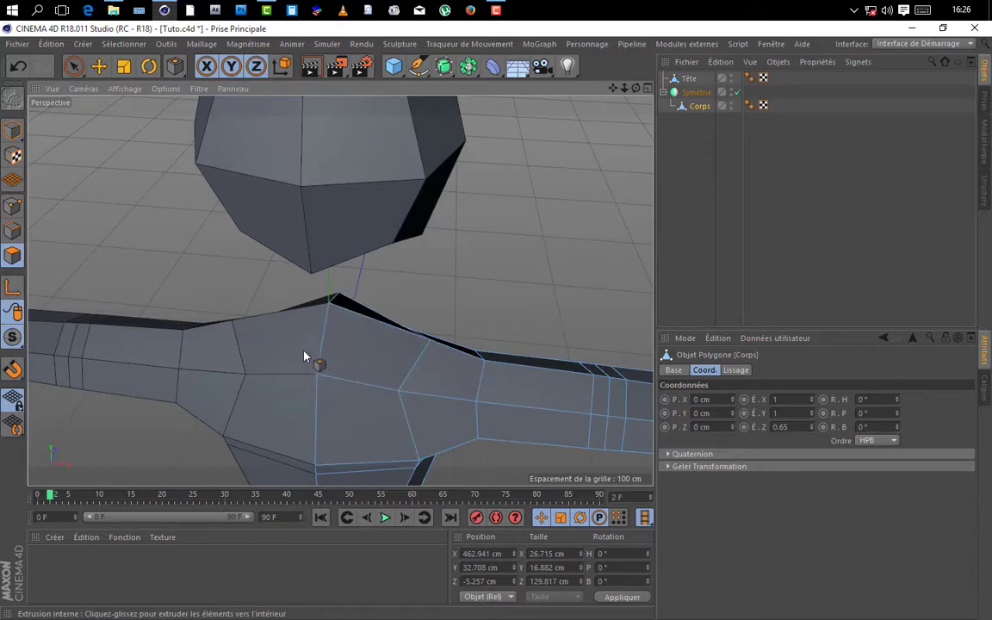
ctrl+click(698, 93)
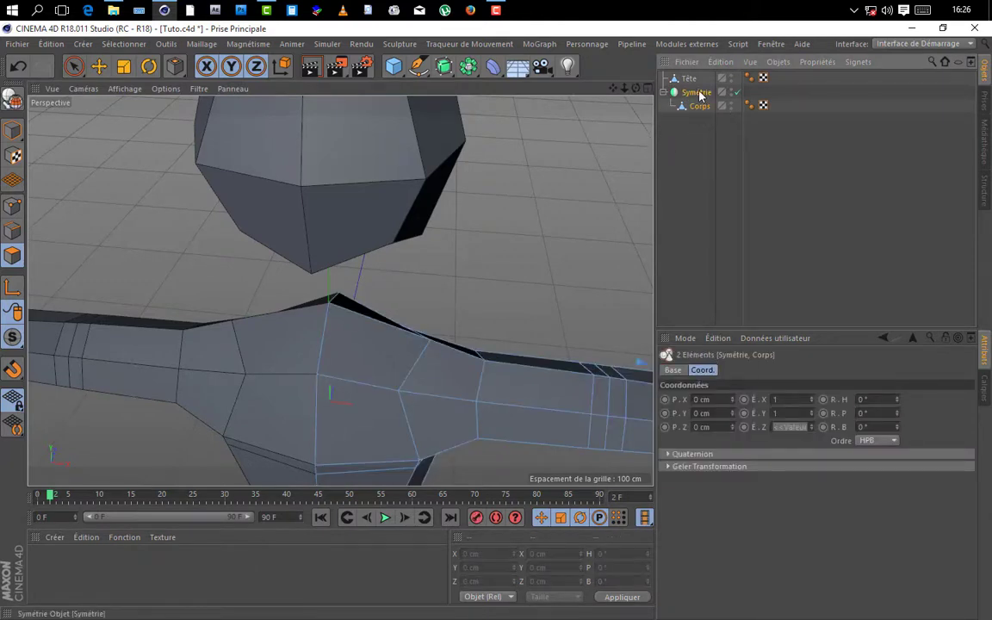
right_click(699, 94)
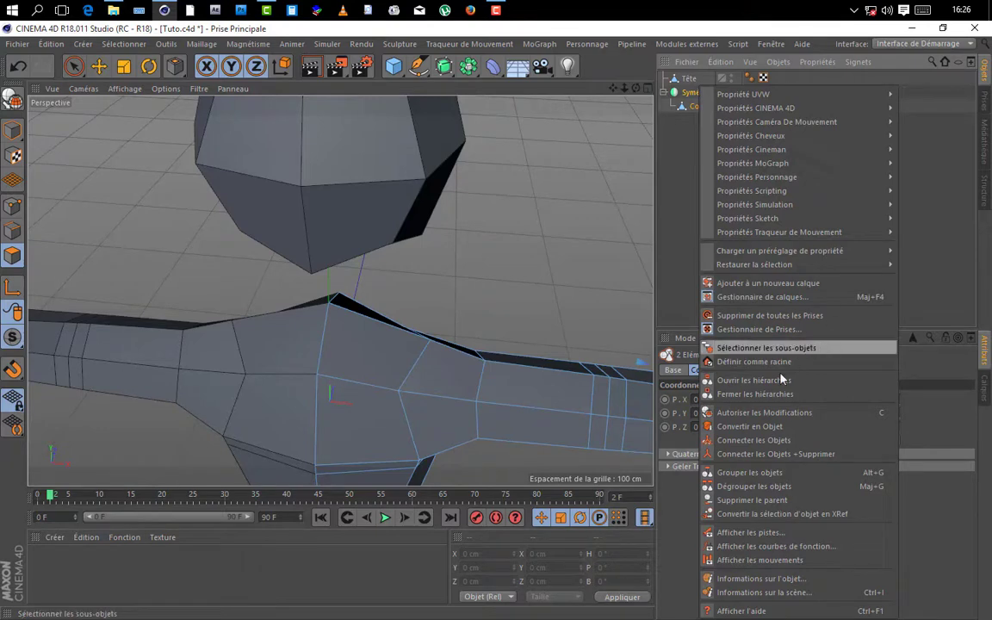
click(755, 440)
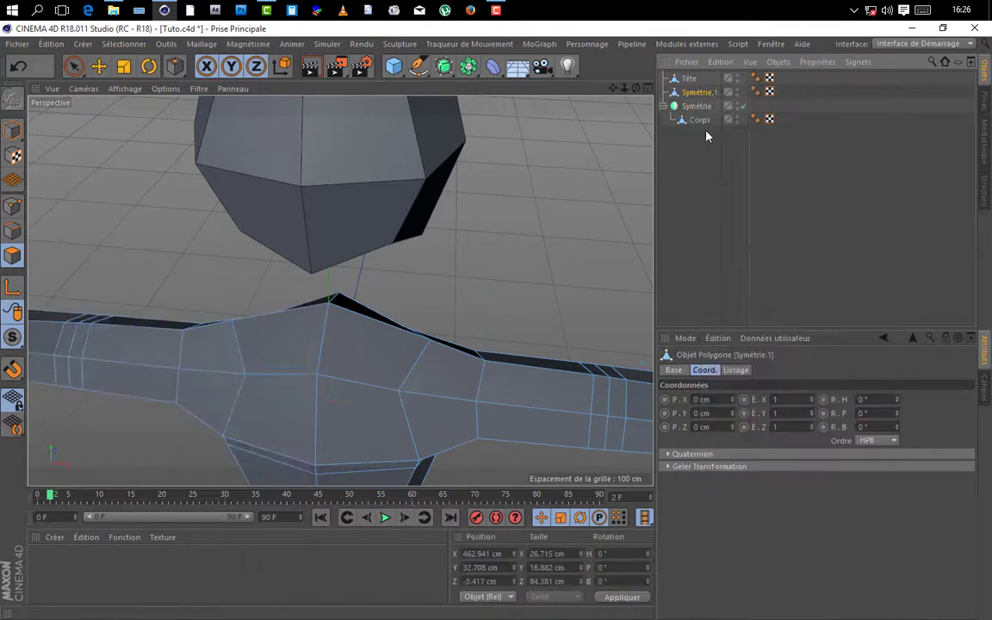
- Delete the original Symétrie hierarchy and keep the connected body object selected
click(688, 108)
key(Delete)
click(697, 95)
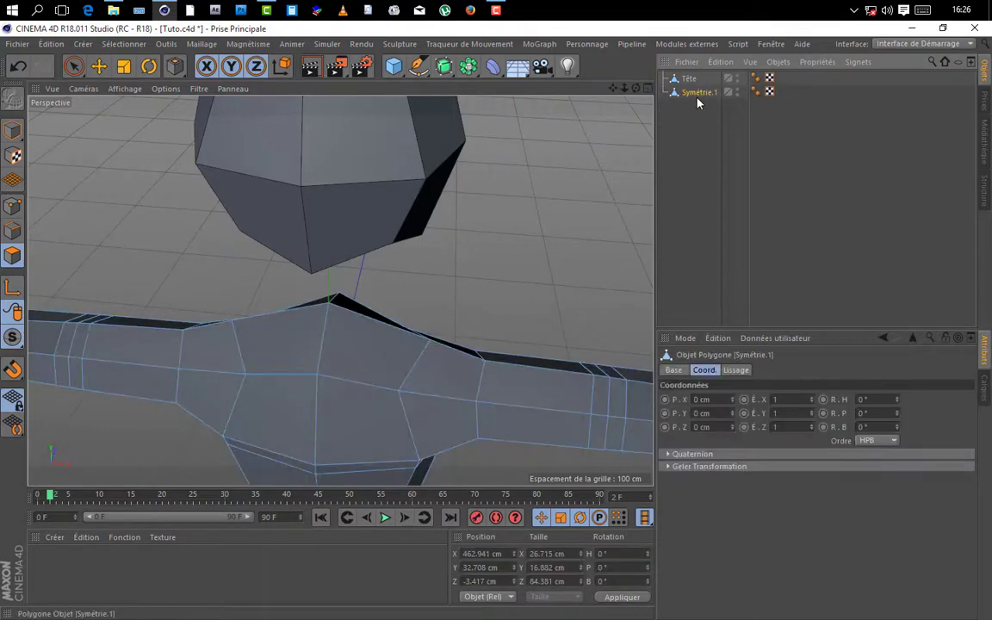
- Select the four polygons around the neck point on top of the connected body with the live selection brush
drag(629, 89, 599, 90)
key(i)
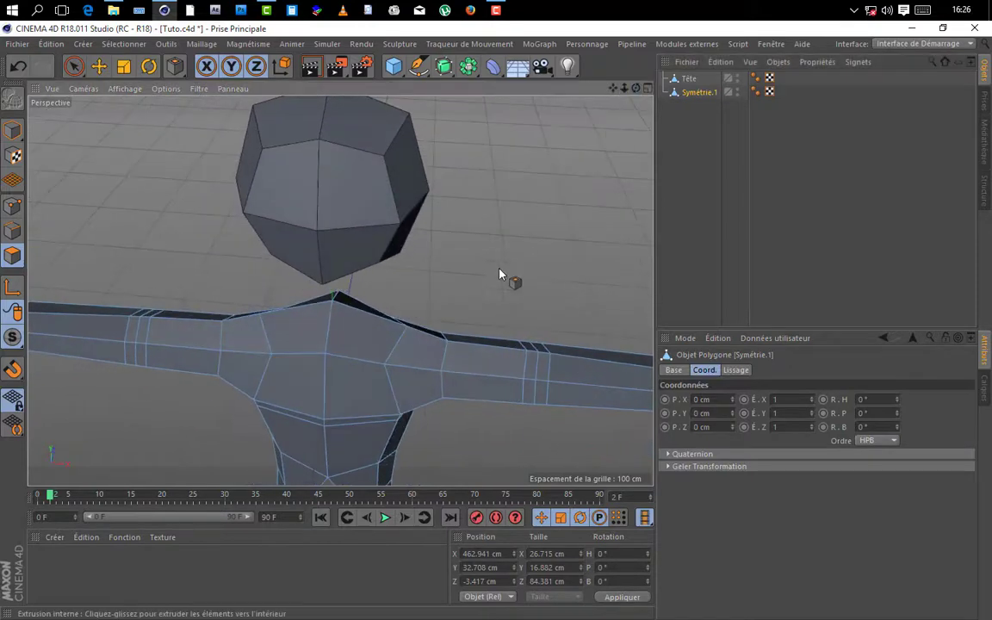
scroll(299, 389, up, 2)
scroll(300, 394, up, 1)
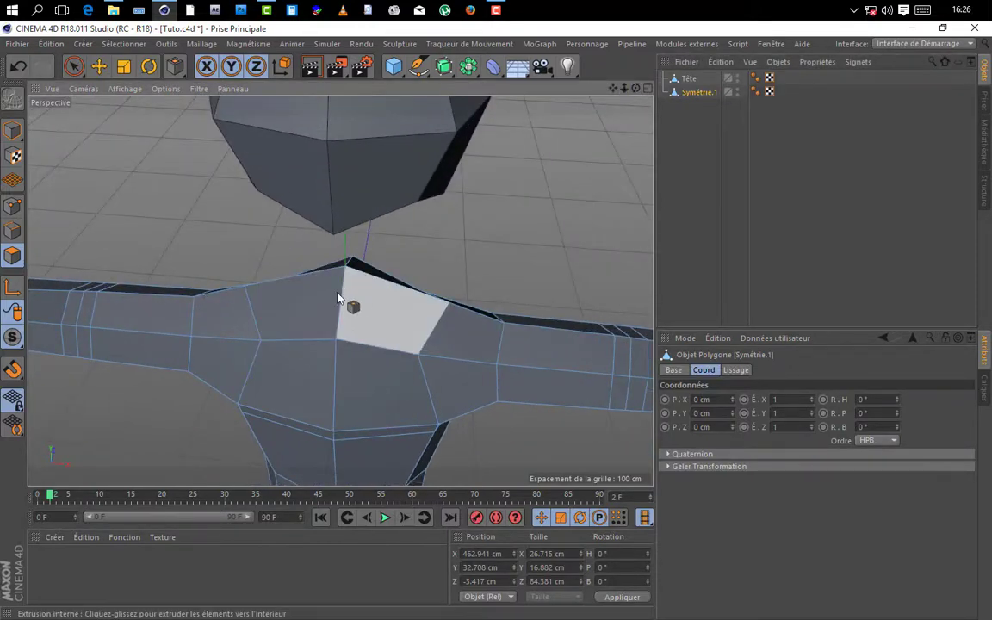
click(73, 66)
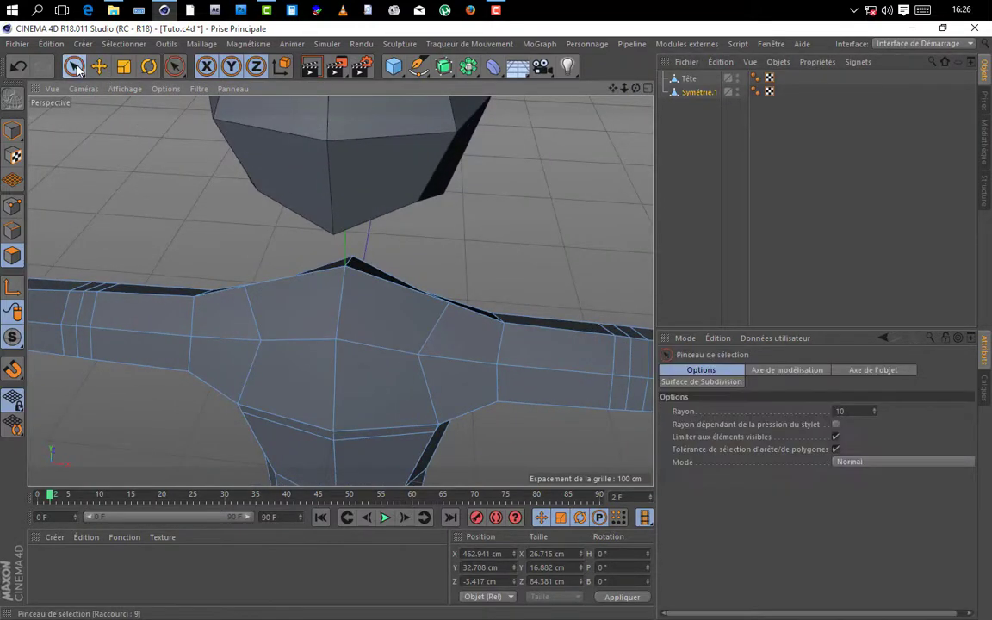
click(385, 310)
shift+click(297, 305)
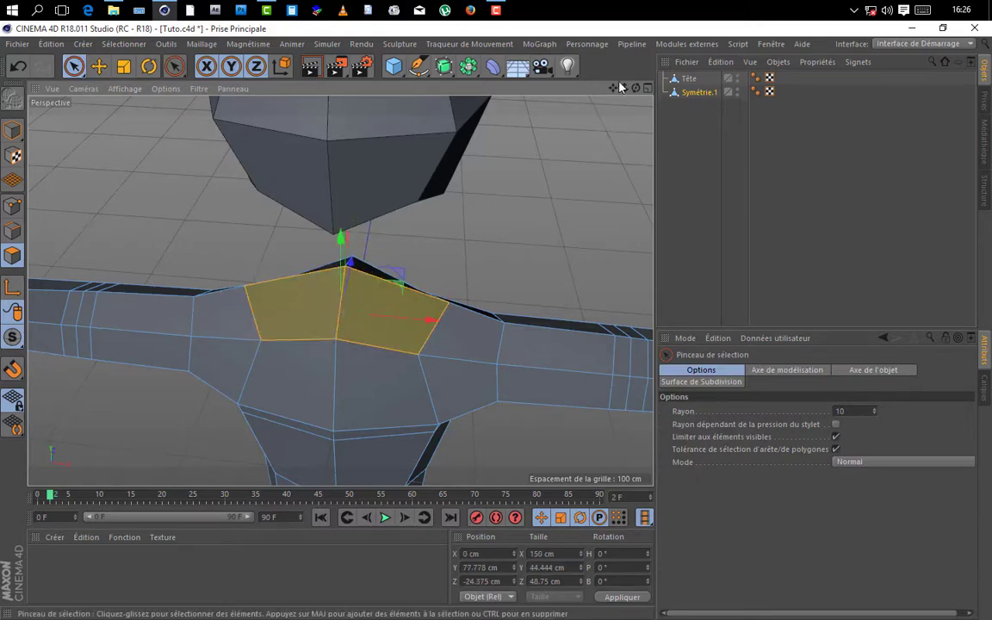
alt+drag(340, 291, 615, 323)
shift+click(328, 359)
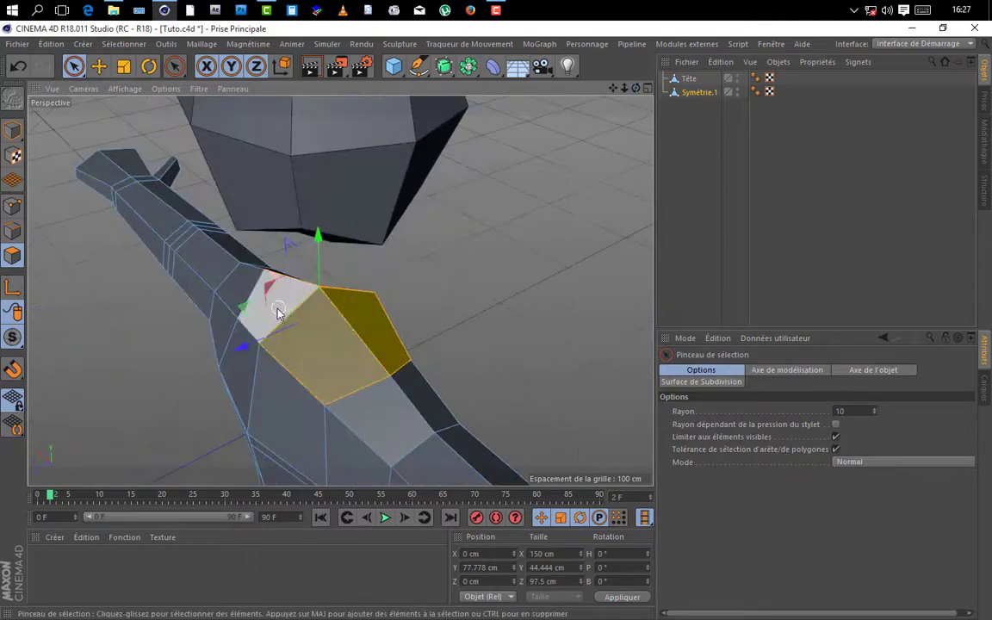
shift+click(276, 307)
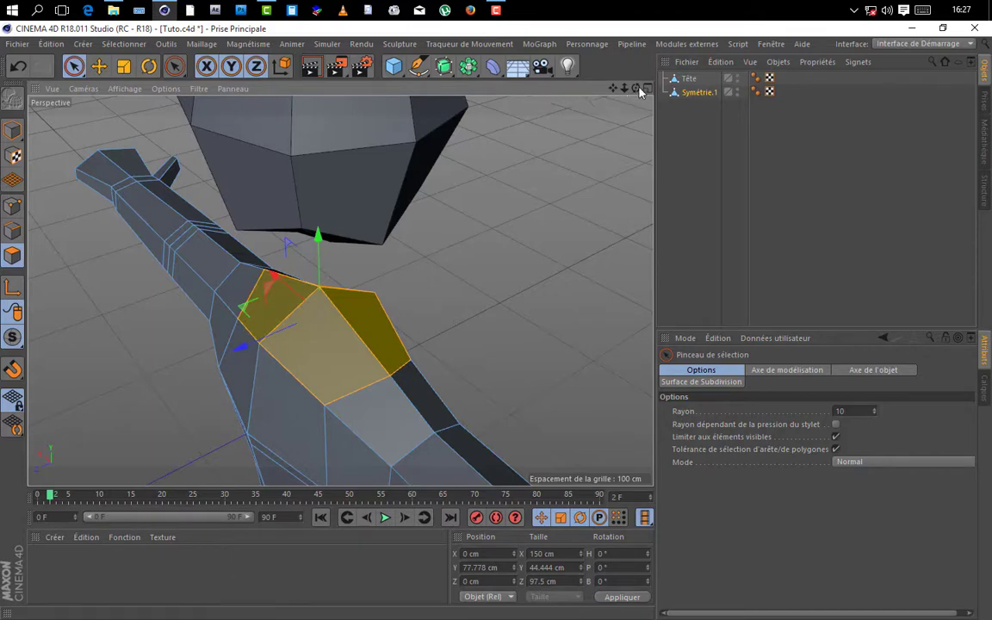
- Inner-extrude the four selected neck polygons by 42.8 cm and flatten the inset with a Y size of 0 cm
drag(638, 89, 309, 297)
key(i)
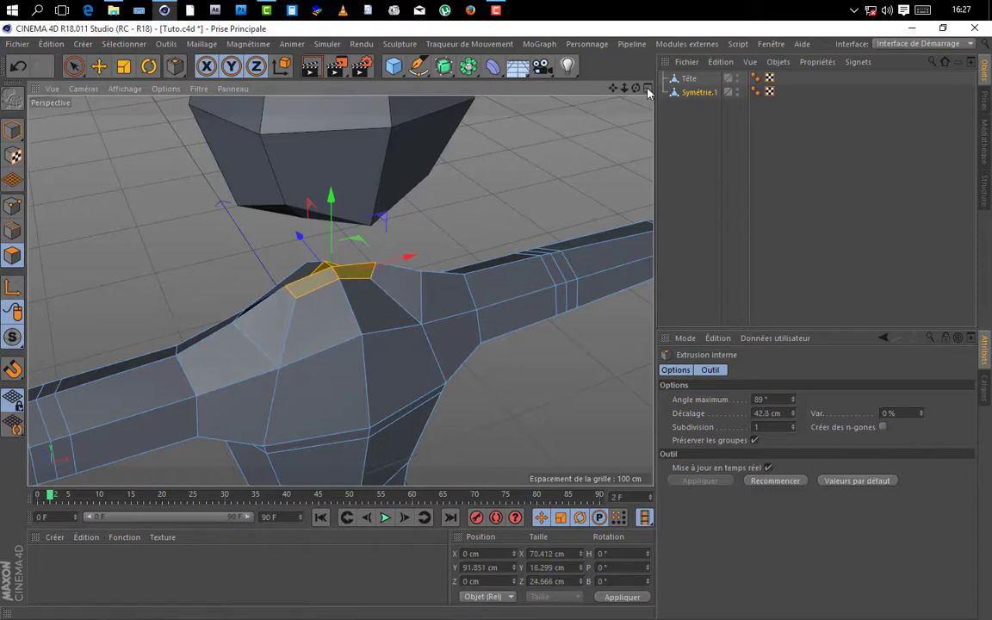
drag(636, 89, 340, 290)
text(0)
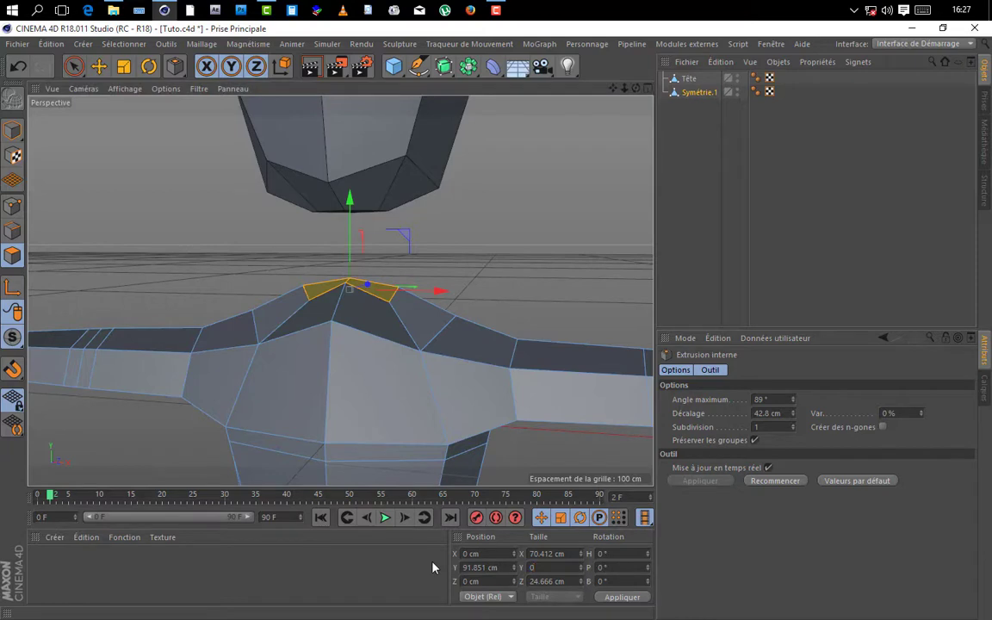
key(Return)
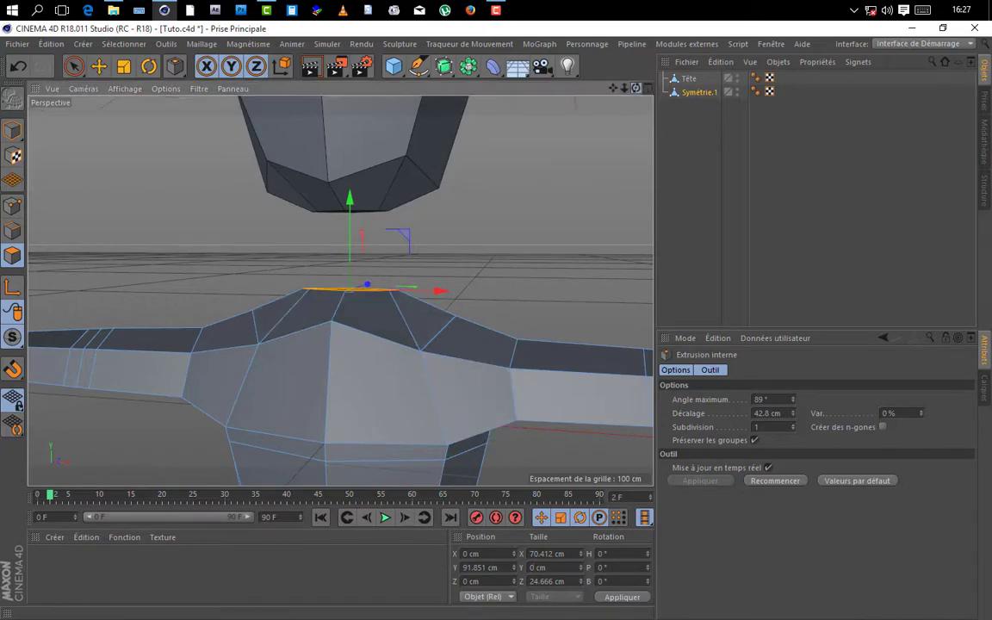
drag(636, 88, 341, 290)
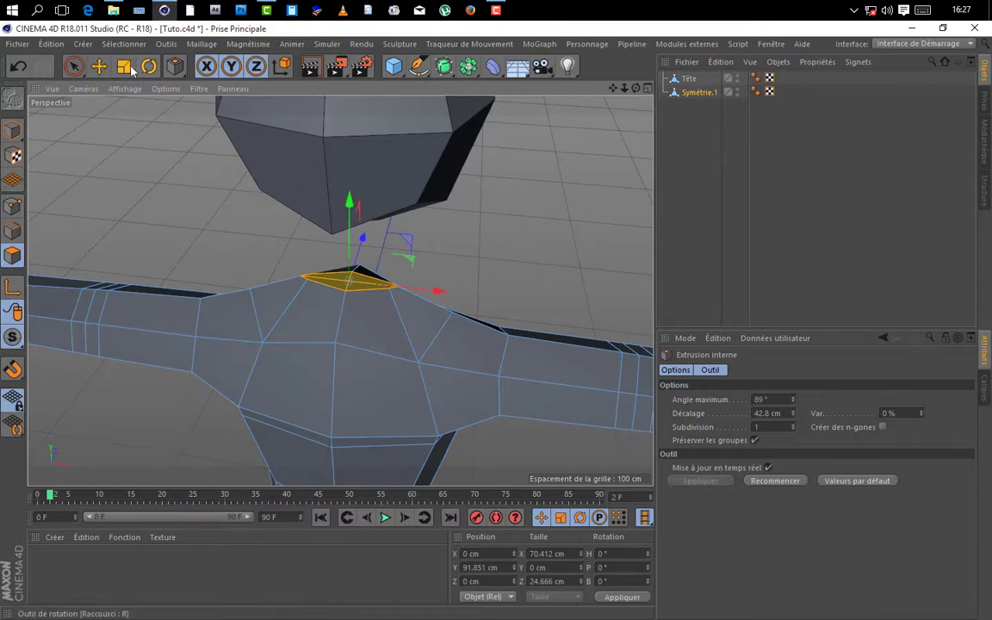
- Scale the selected neck polygons on top of the body to about 69.9 cm in X and 43.8 cm in Z
key(t)
drag(361, 290, 603, 220)
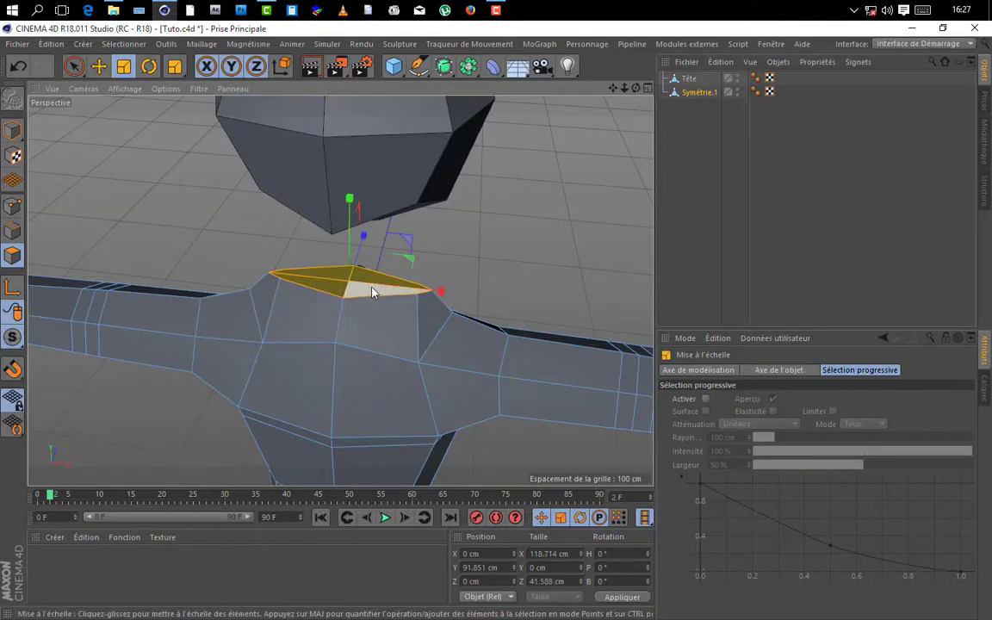
drag(441, 294, 406, 292)
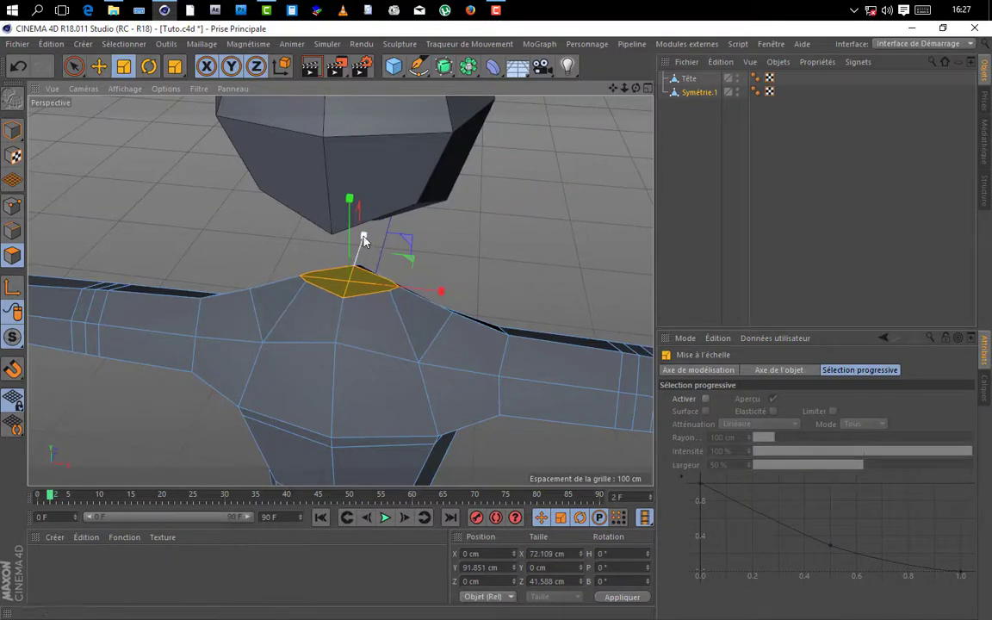
drag(365, 237, 368, 225)
drag(443, 295, 455, 295)
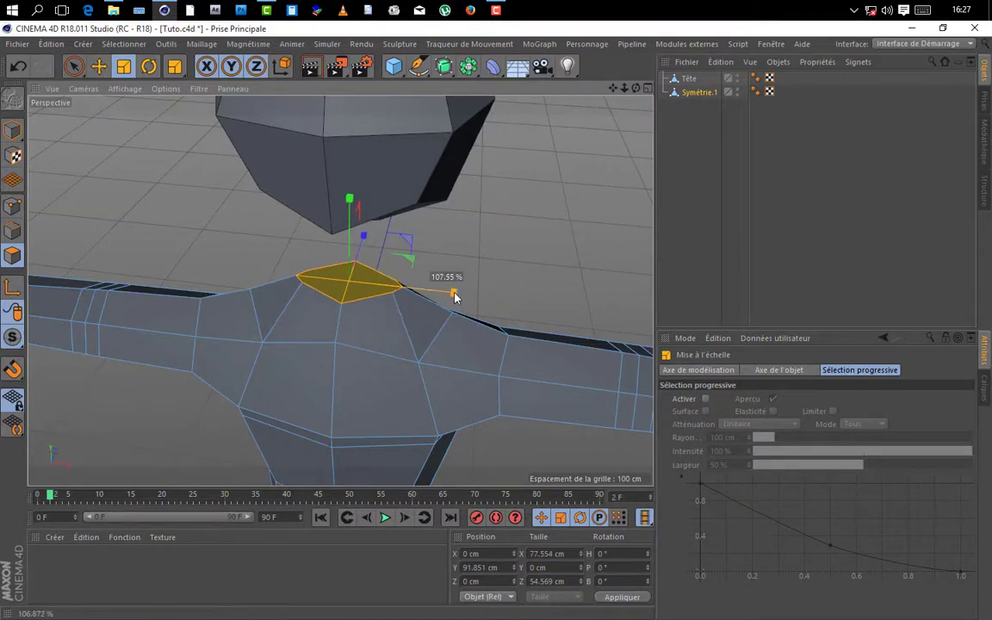
mouse_move(636, 87)
mouse_down()
mouse_move(603, 125)
mouse_move(635, 90)
mouse_move(633, 22)
mouse_move(636, 89)
mouse_up()
drag(437, 295, 427, 283)
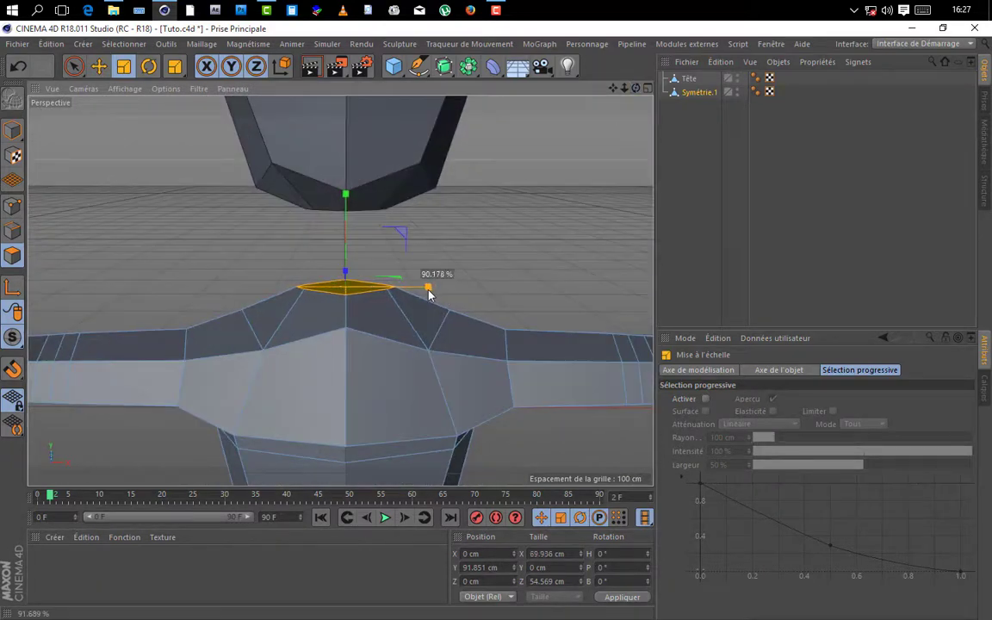
drag(635, 89, 594, 102)
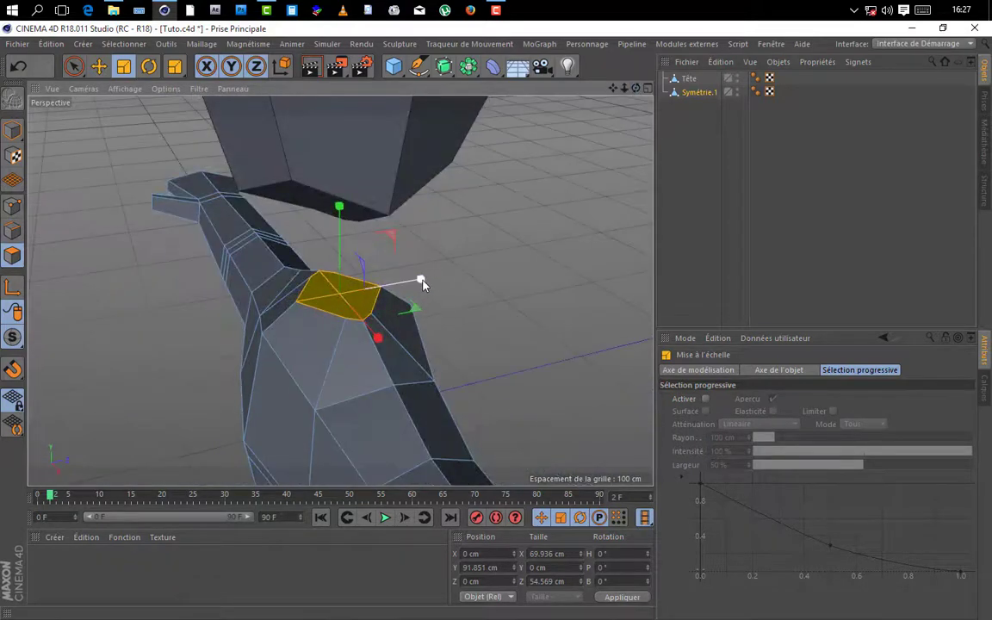
drag(422, 284, 370, 327)
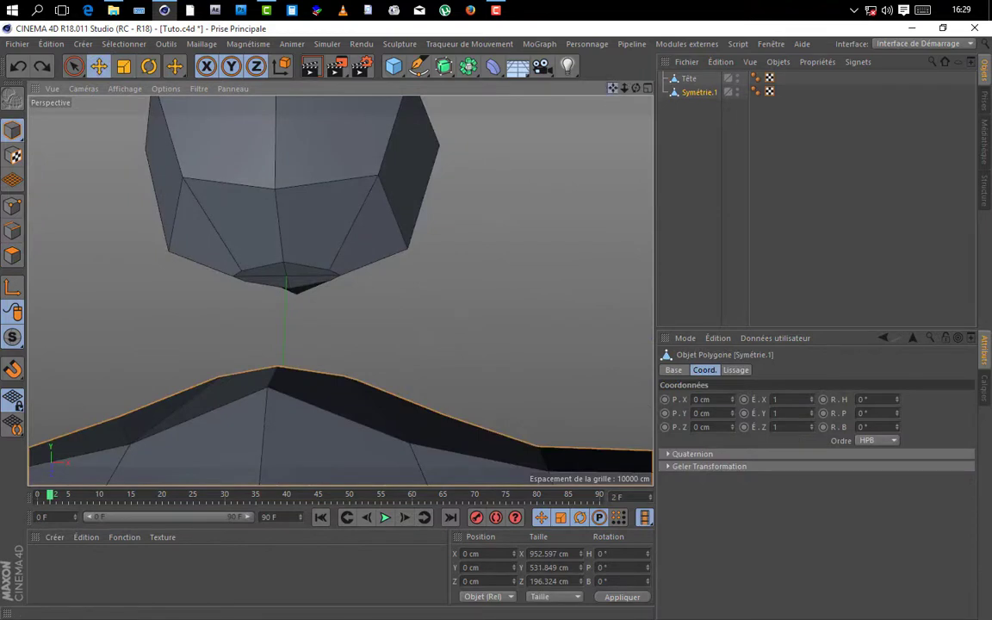
- Extrude the bottom neck polygons of the Tête object downward by 23.3 cm
drag(612, 88, 675, 93)
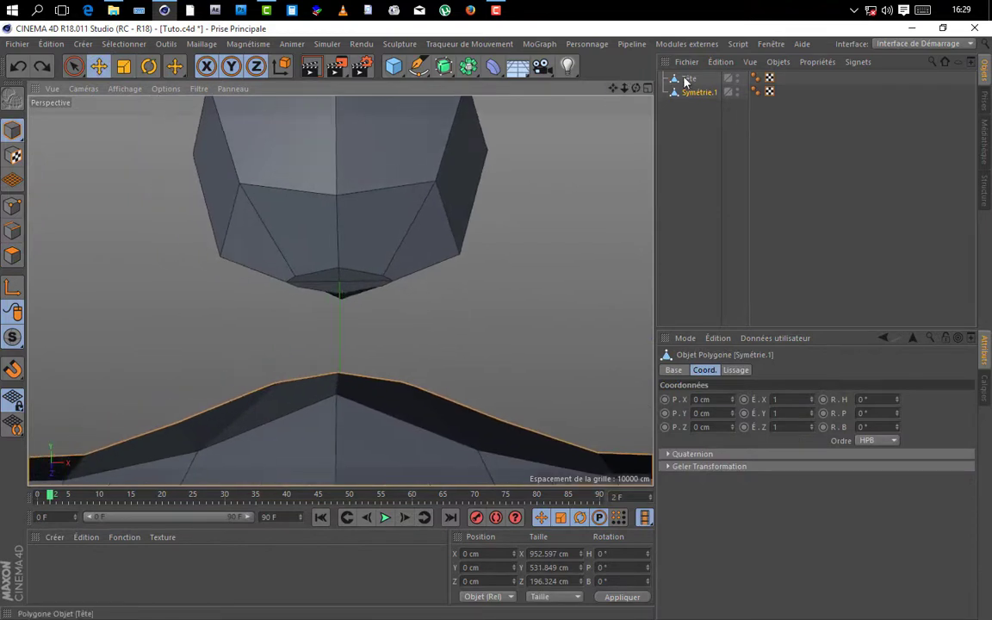
click(687, 80)
scroll(337, 294, up, 1)
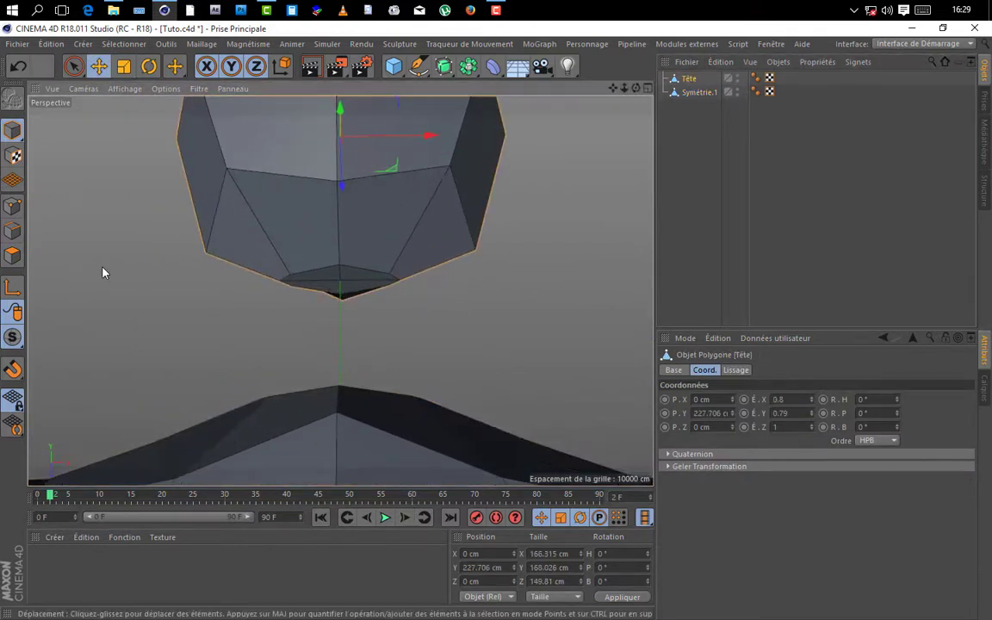
click(10, 258)
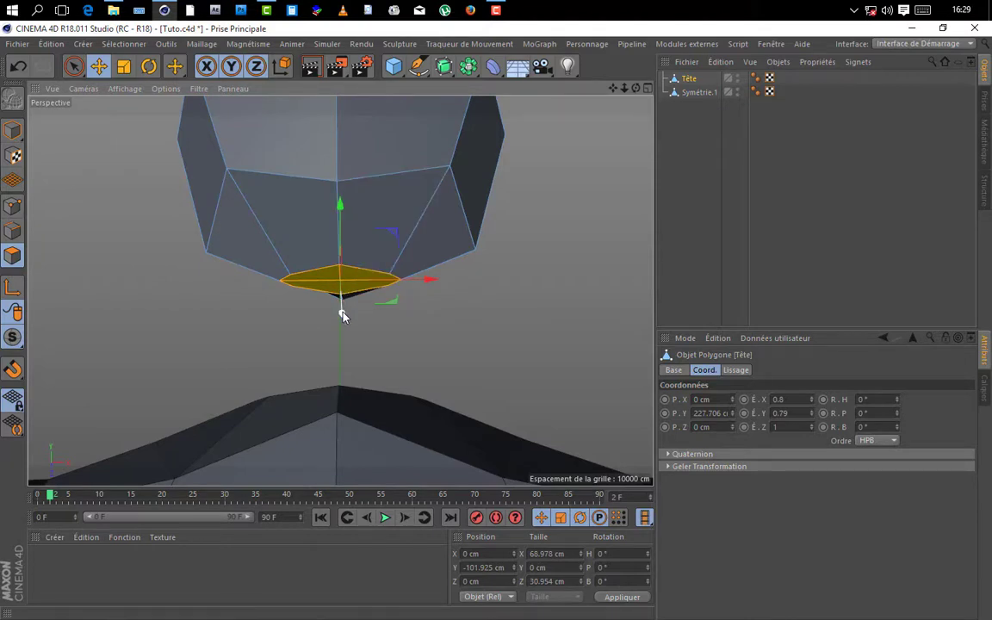
key(d)
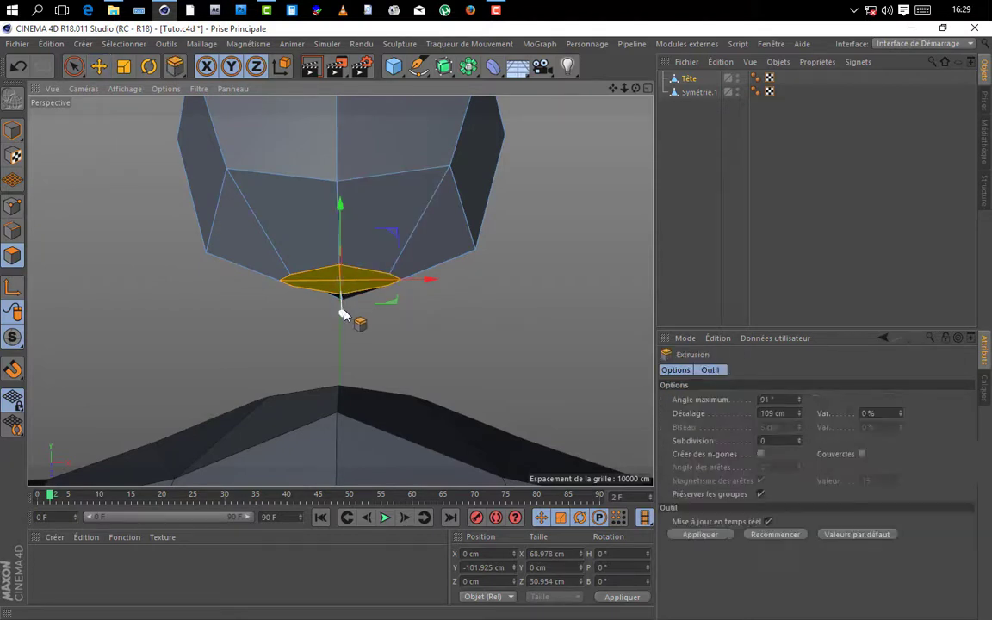
drag(342, 312, 469, 312)
scroll(494, 215, down, 4)
drag(636, 89, 602, 143)
drag(636, 88, 637, 65)
alt+drag(340, 291, 342, 237)
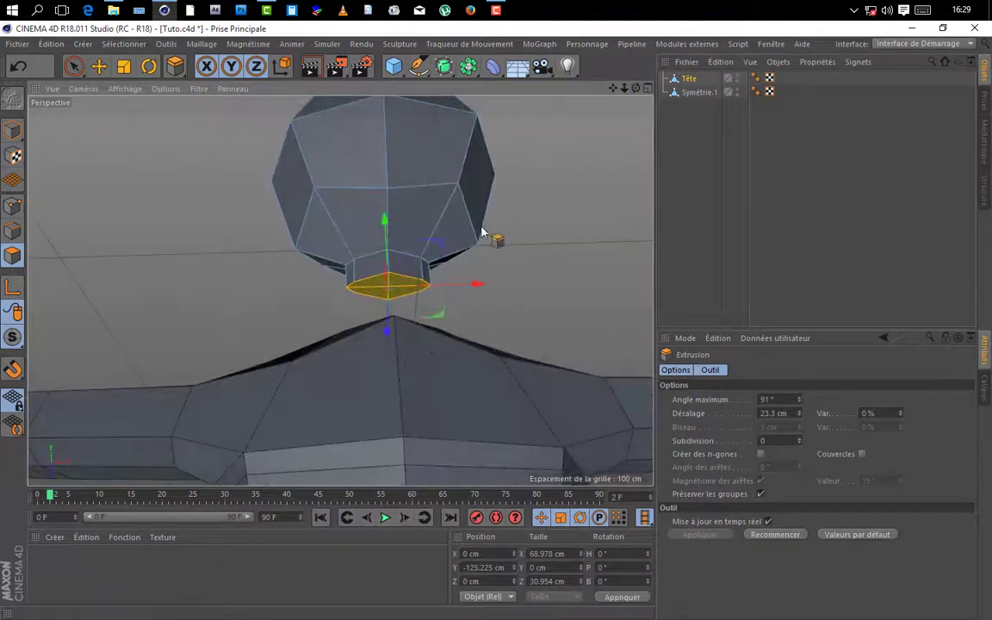
- Delete the end polygons of the head's extruded neck and the matching neck polygons on the Symétrie.1 body
scroll(422, 359, up, 3)
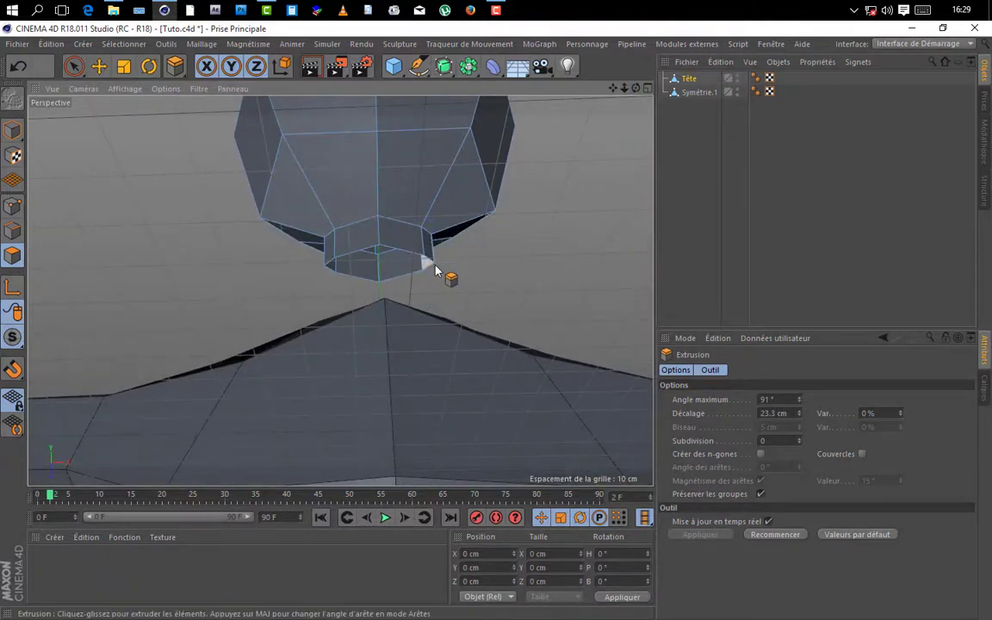
scroll(339, 288, up, 5)
click(688, 93)
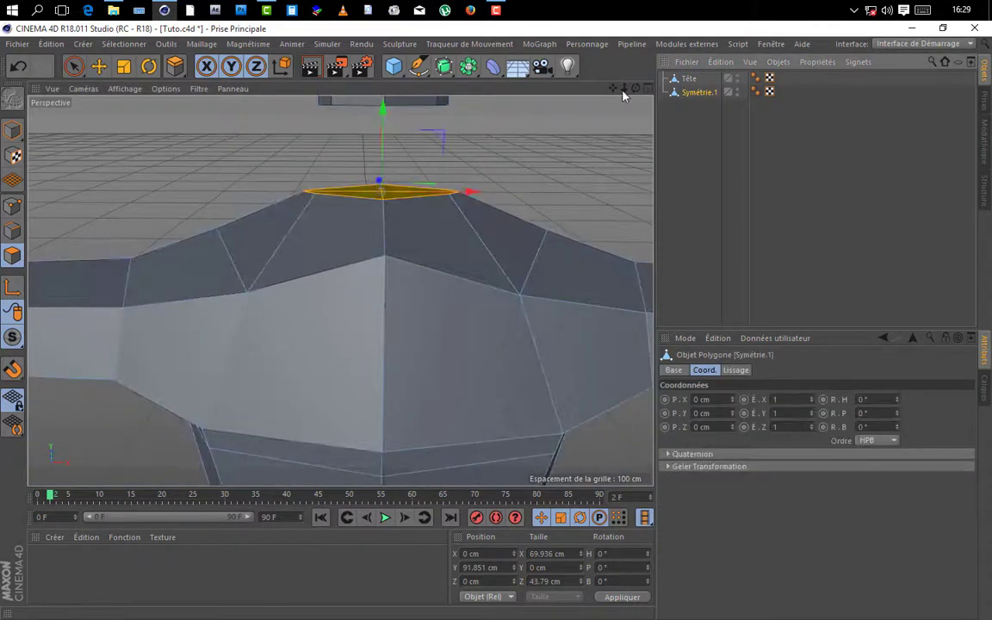
mouse_move(625, 89)
mouse_down()
mouse_move(603, 90)
mouse_move(635, 112)
mouse_move(636, 79)
mouse_up()
key(Delete)
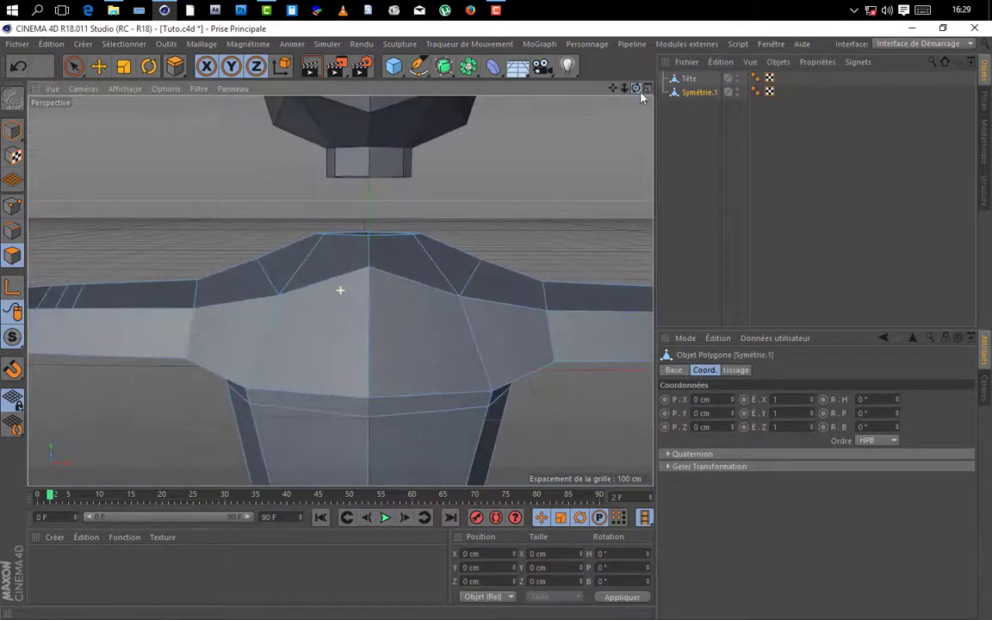
- Move the whole Tête object down to about Y 195.6 cm so its neck sits just above the body's opening
click(689, 79)
key(d)
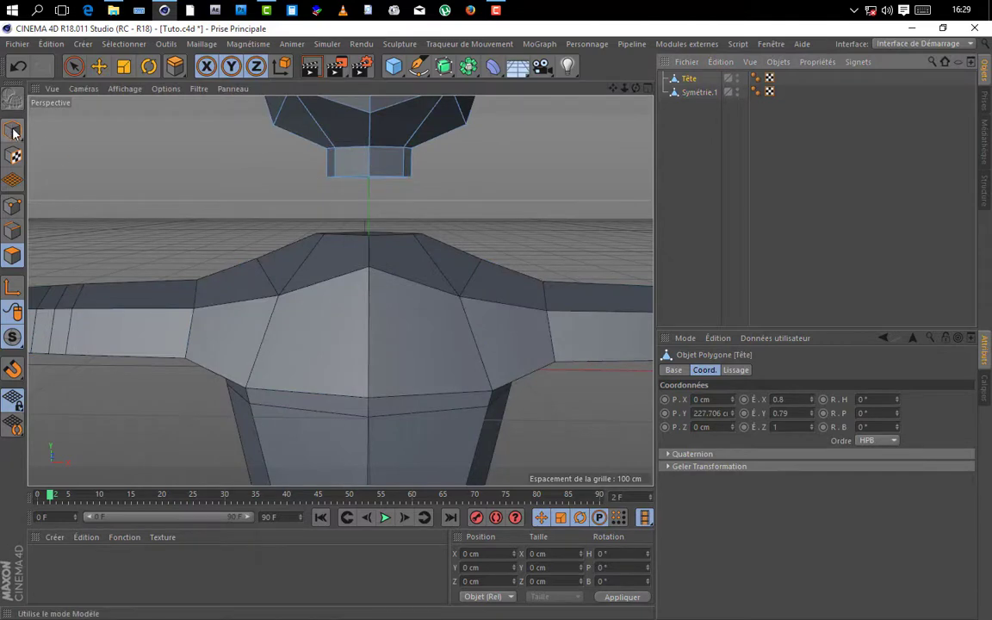
key(e)
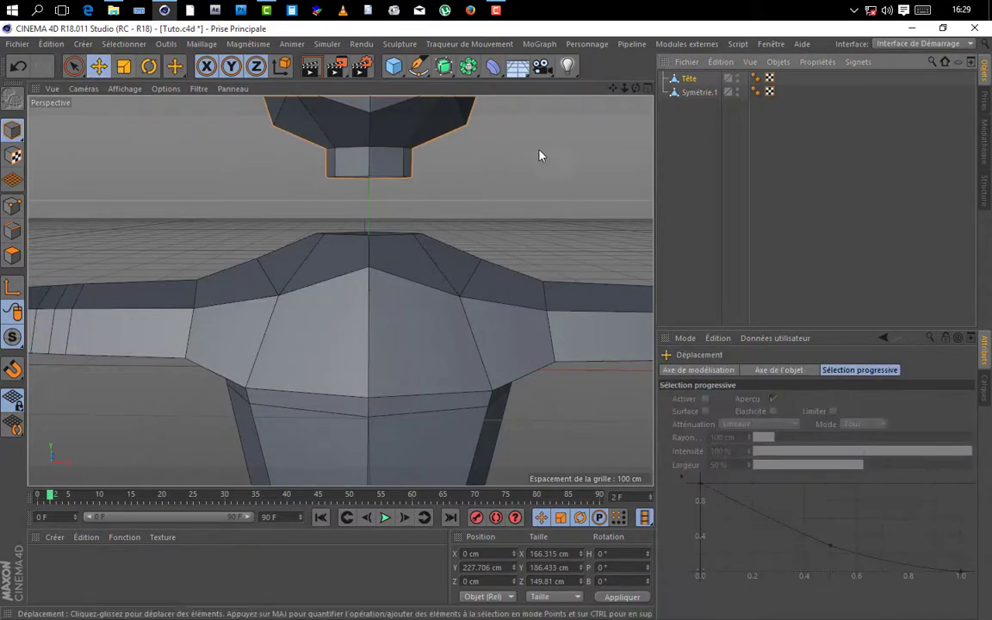
drag(613, 88, 565, 235)
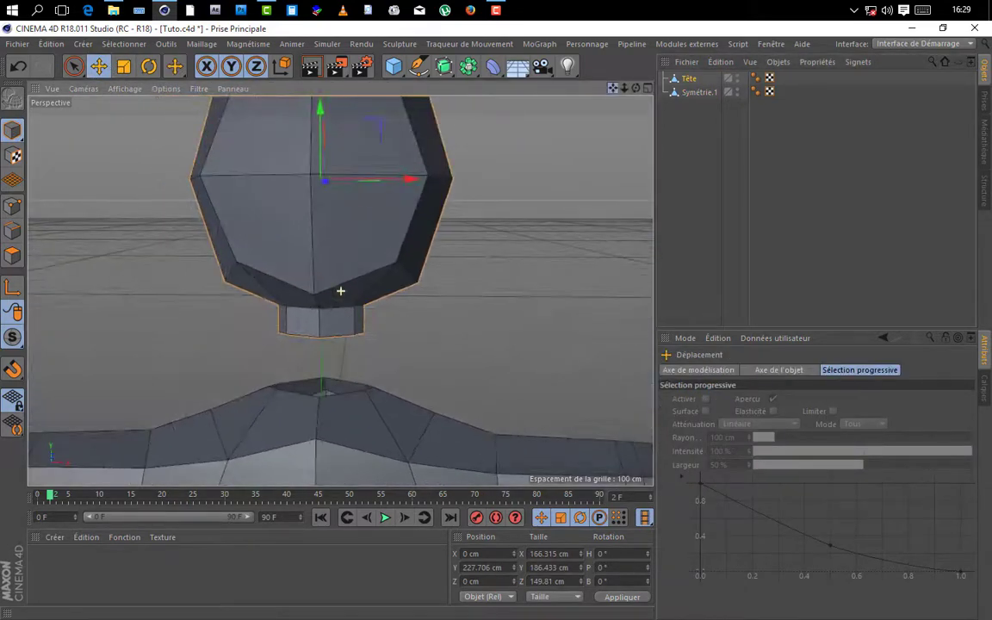
drag(322, 108, 316, 142)
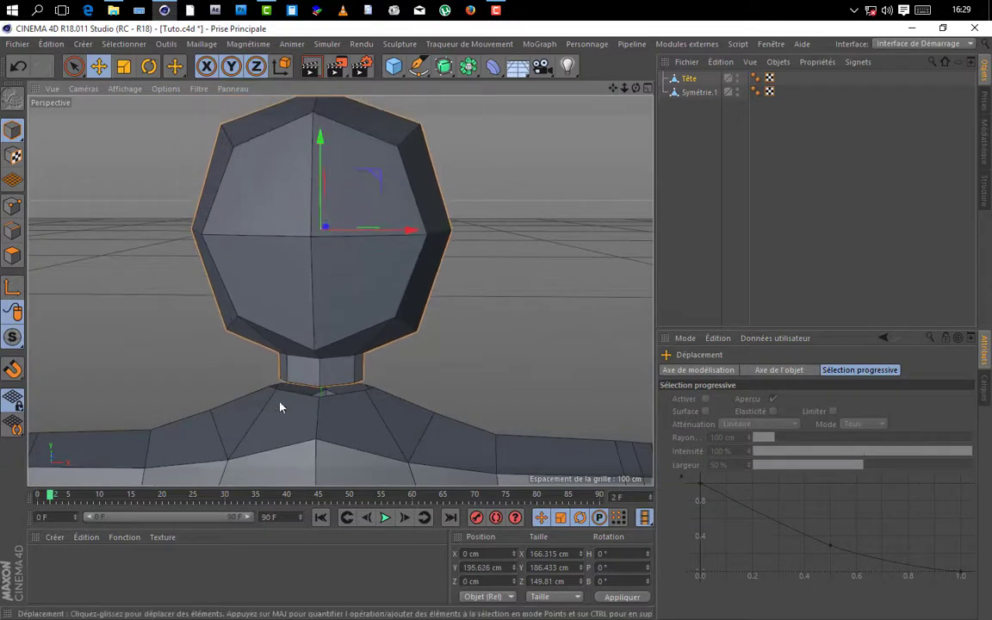
scroll(318, 447, up, 2)
scroll(320, 448, up, 2)
scroll(323, 443, up, 2)
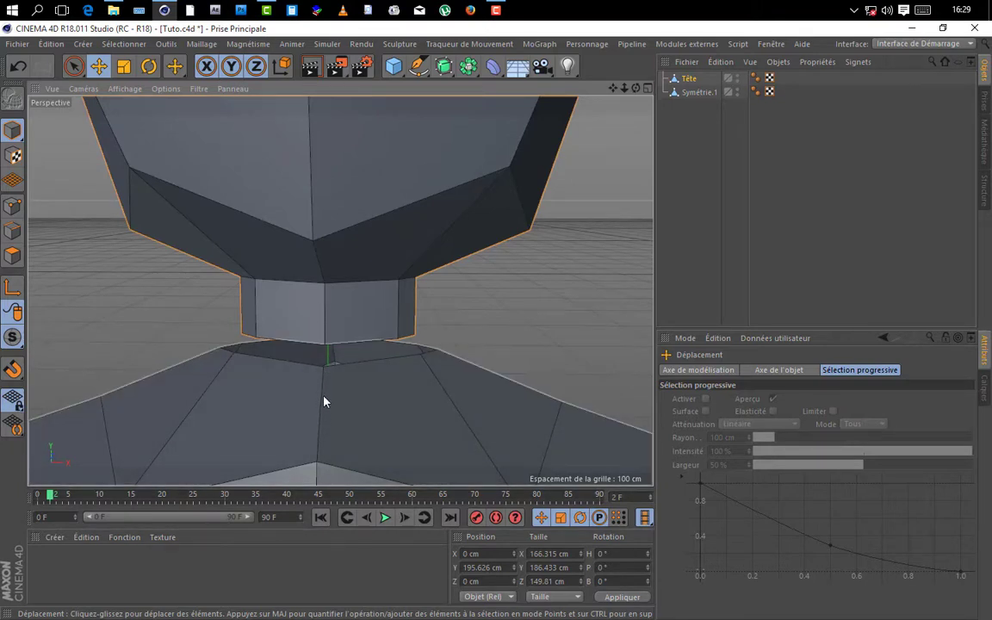
drag(635, 88, 340, 290)
drag(636, 87, 340, 290)
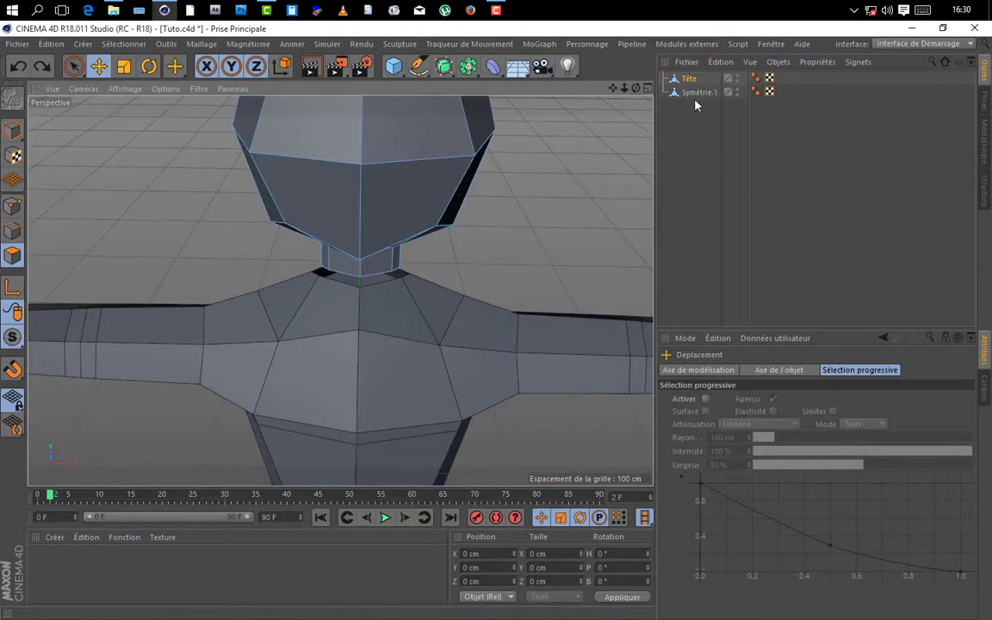
- Loop-select the edges around the neck opening of Symétrie.1 and scale them to about 55.3 cm in X and 34.6 cm in Z
click(697, 92)
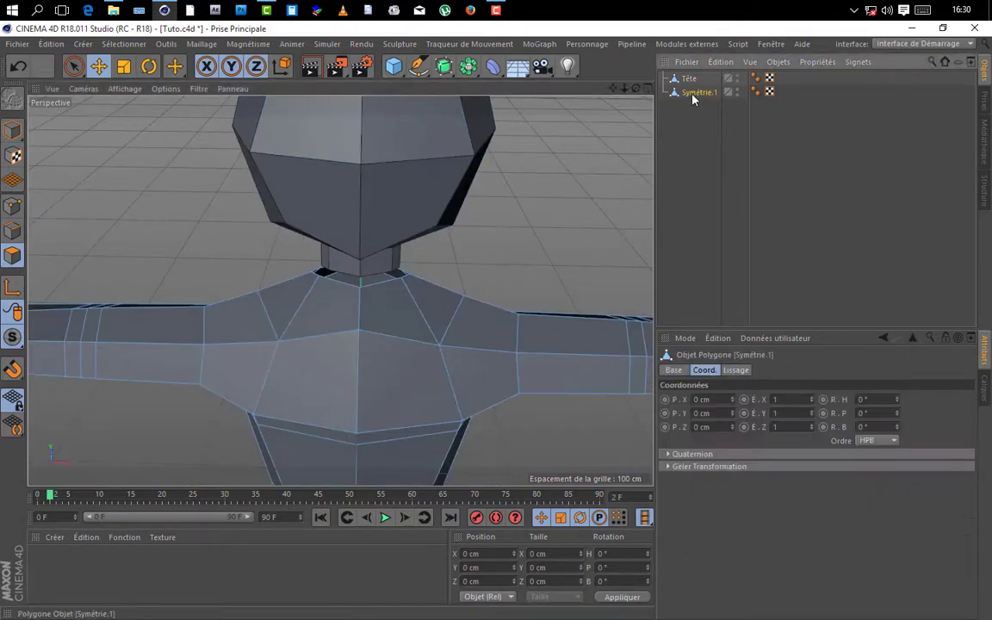
click(420, 282)
scroll(405, 276, up, 3)
scroll(396, 278, up, 2)
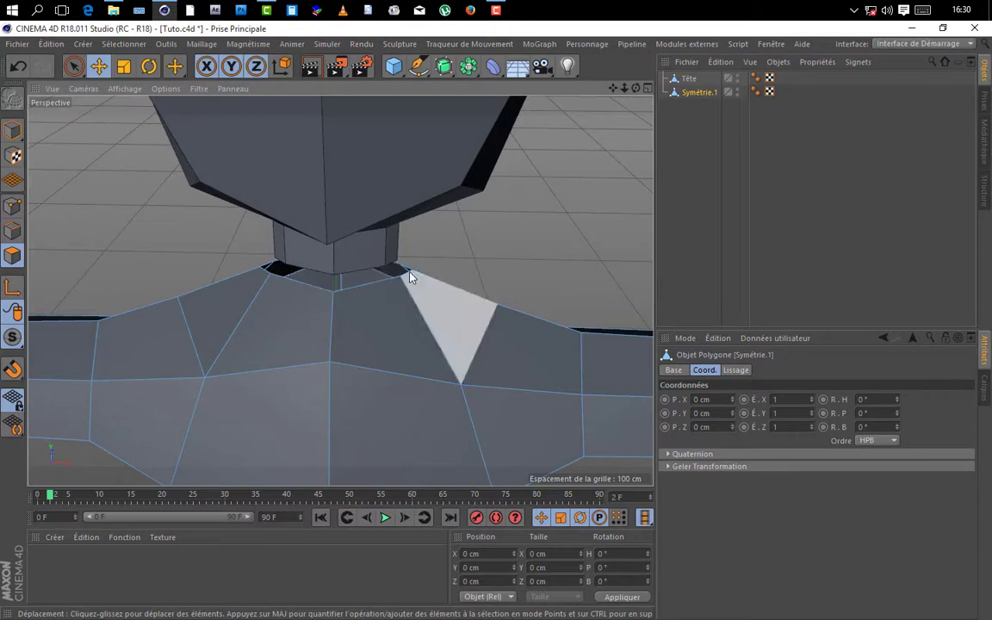
scroll(359, 286, up, 1)
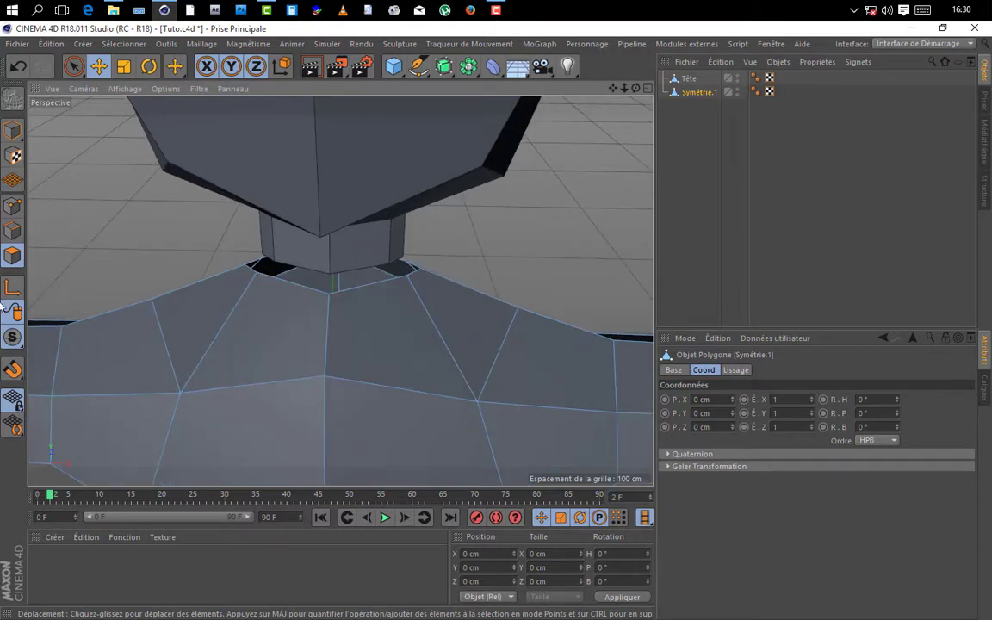
click(13, 230)
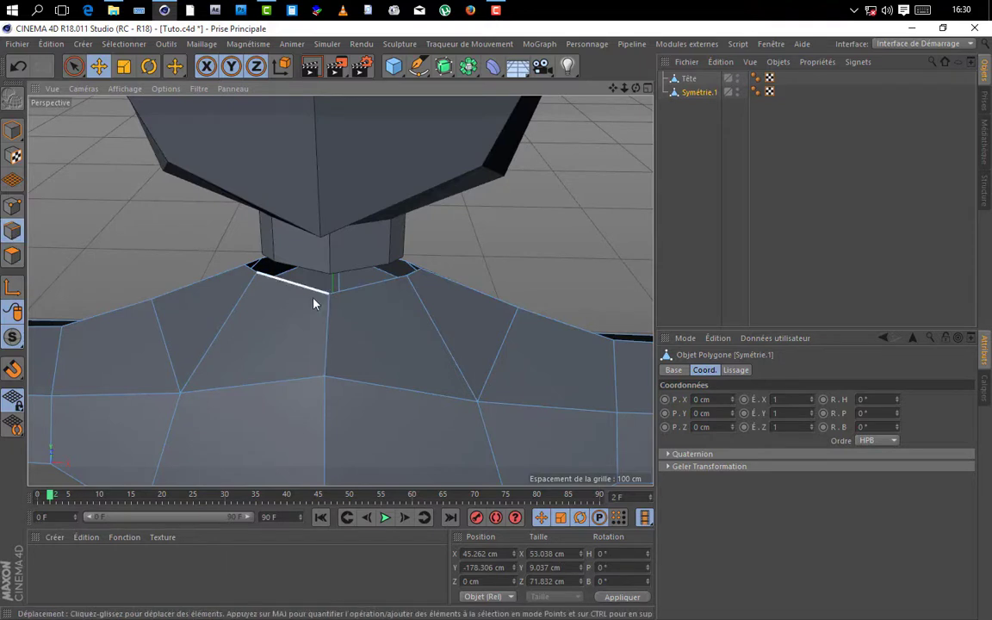
key(u)
key(l)
click(368, 292)
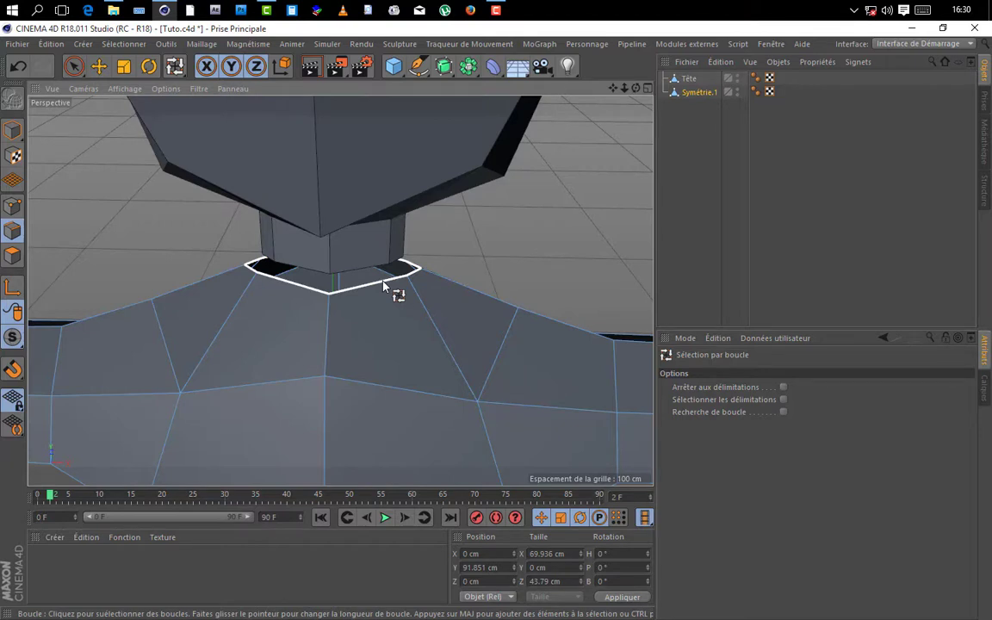
key(t)
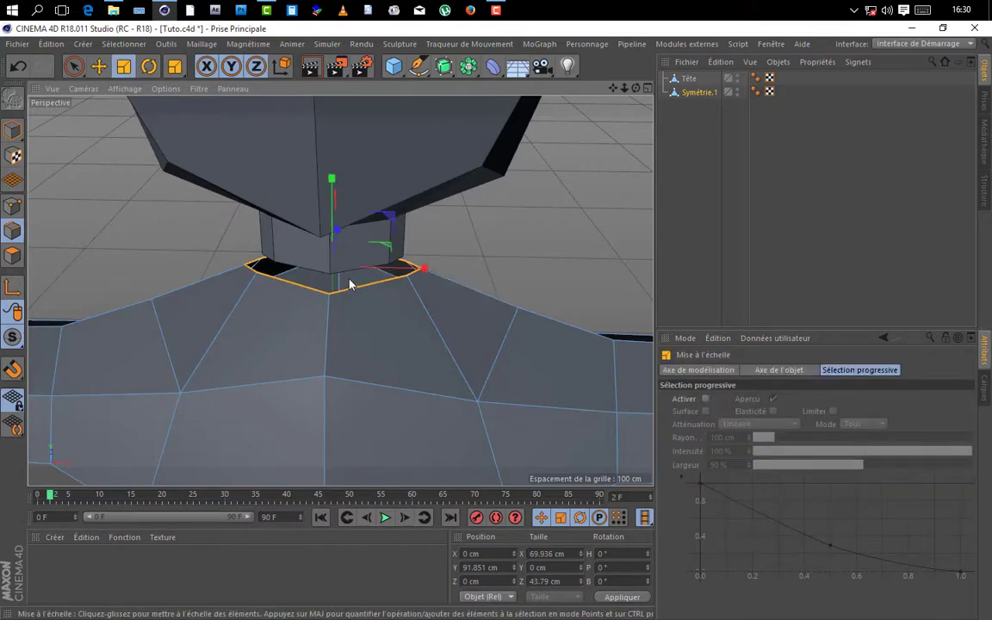
drag(349, 285, 312, 312)
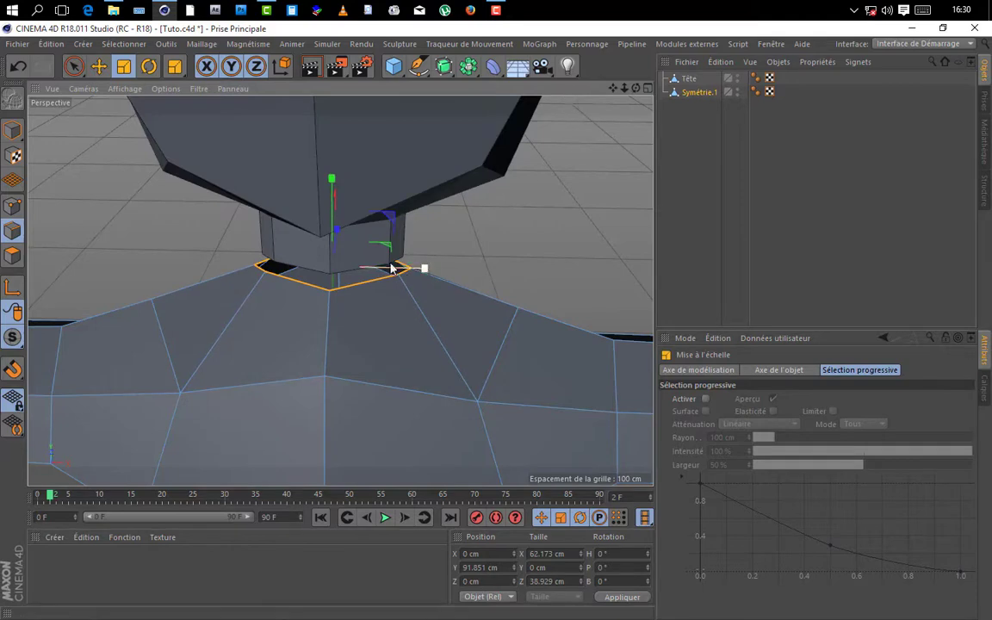
alt+drag(392, 269, 341, 291)
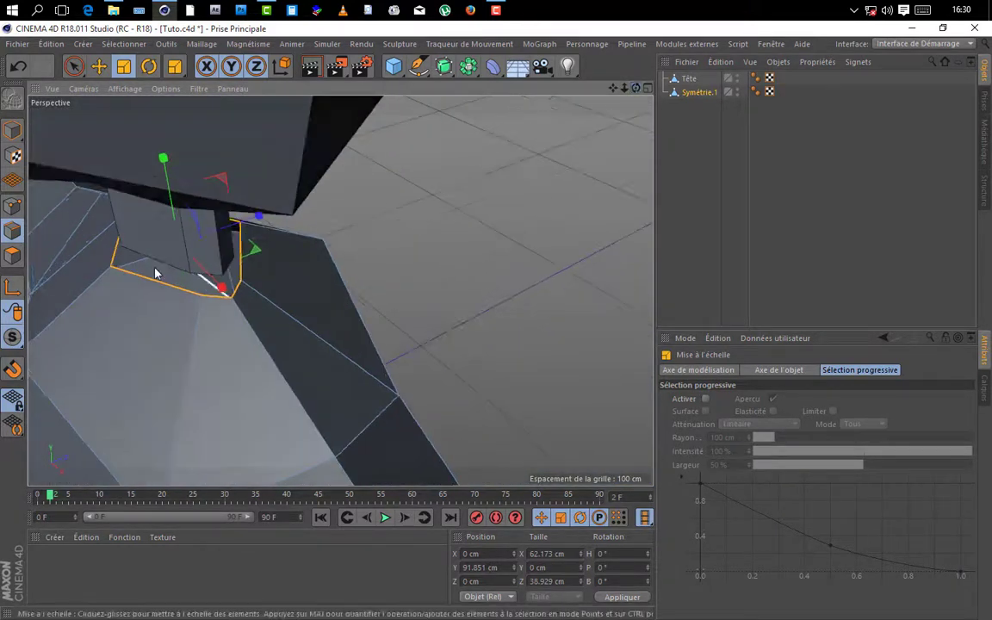
drag(156, 274, 589, 172)
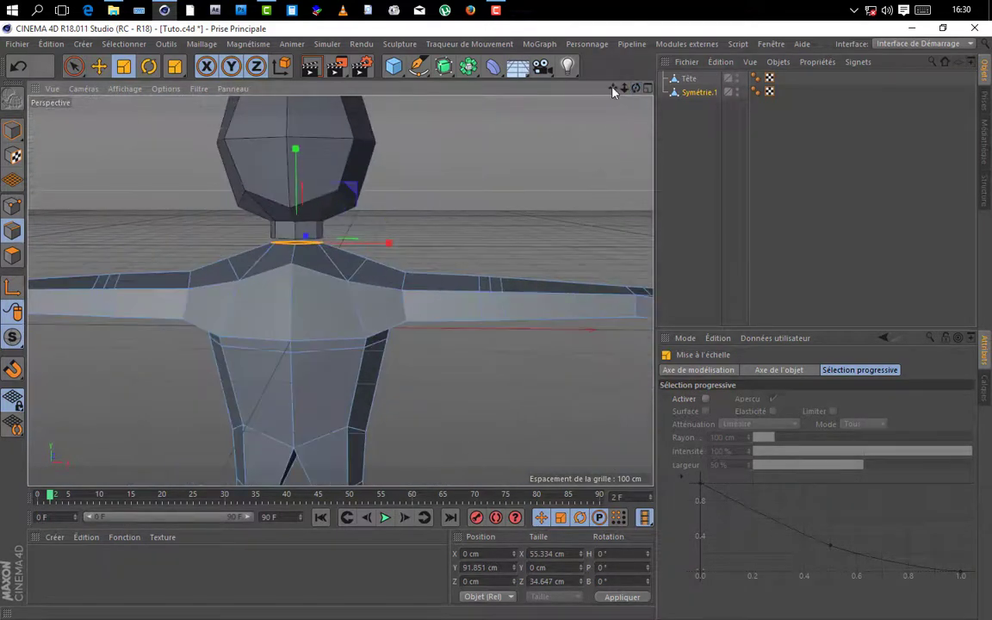
- Connect the Tête and Symétrie.1 objects into a single polygon object, deleting the originals
drag(613, 92, 127, 140)
key(e)
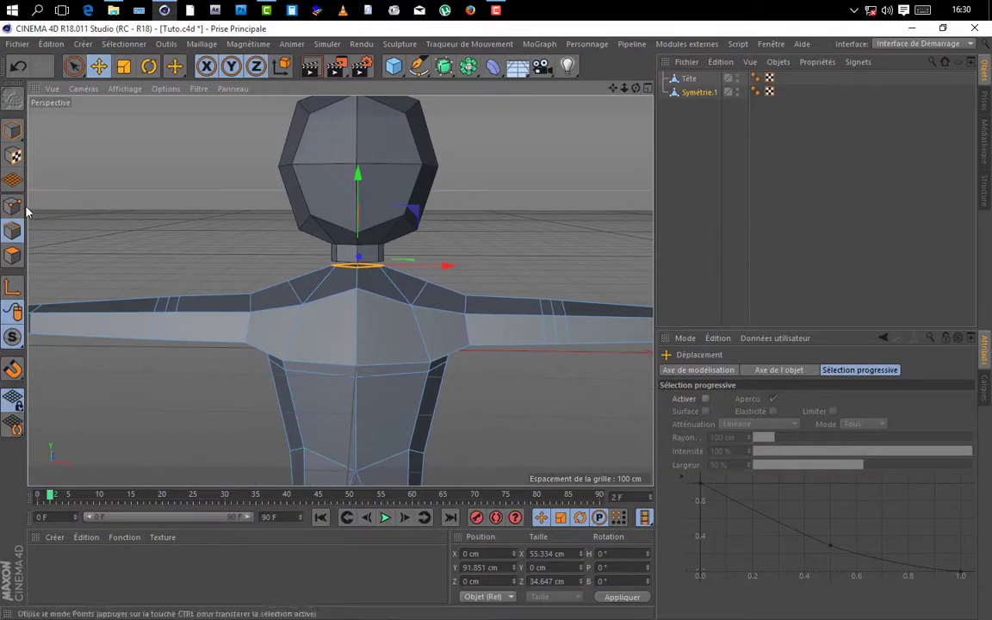
scroll(387, 261, up, 3)
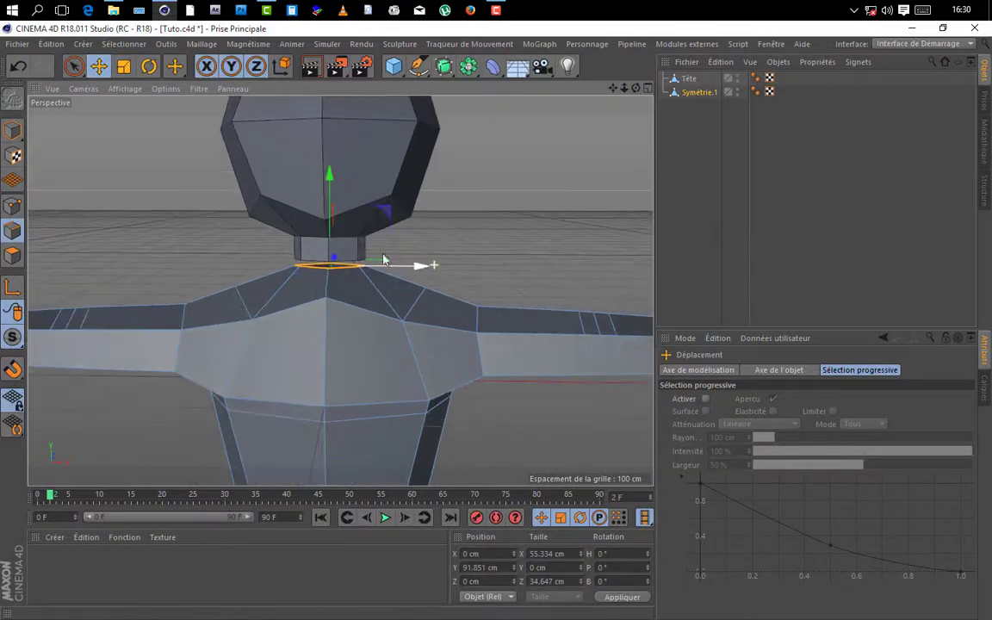
click(12, 129)
scroll(340, 291, up, 2)
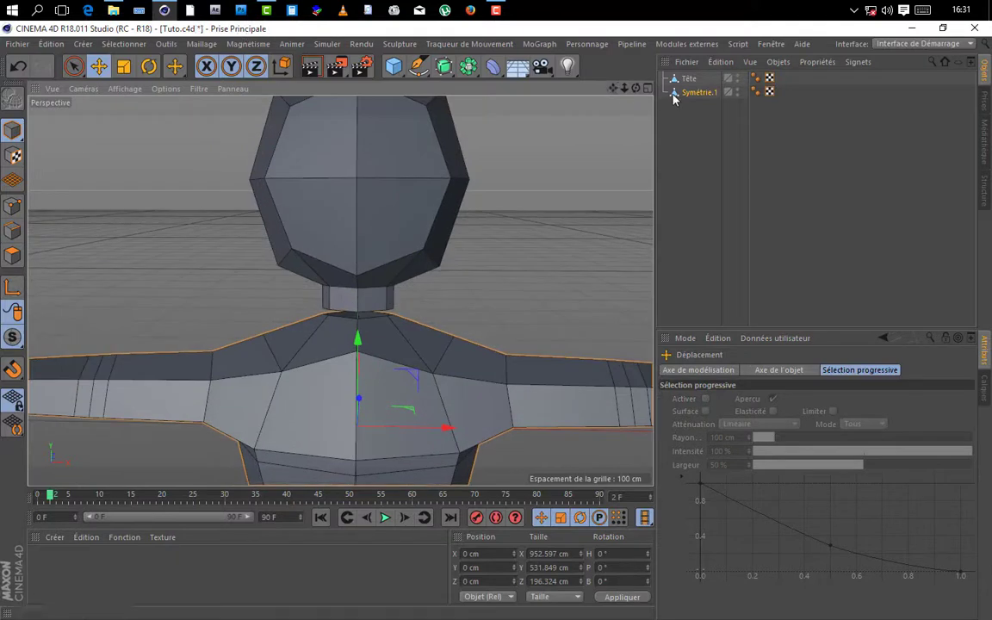
key(ctrl+a)
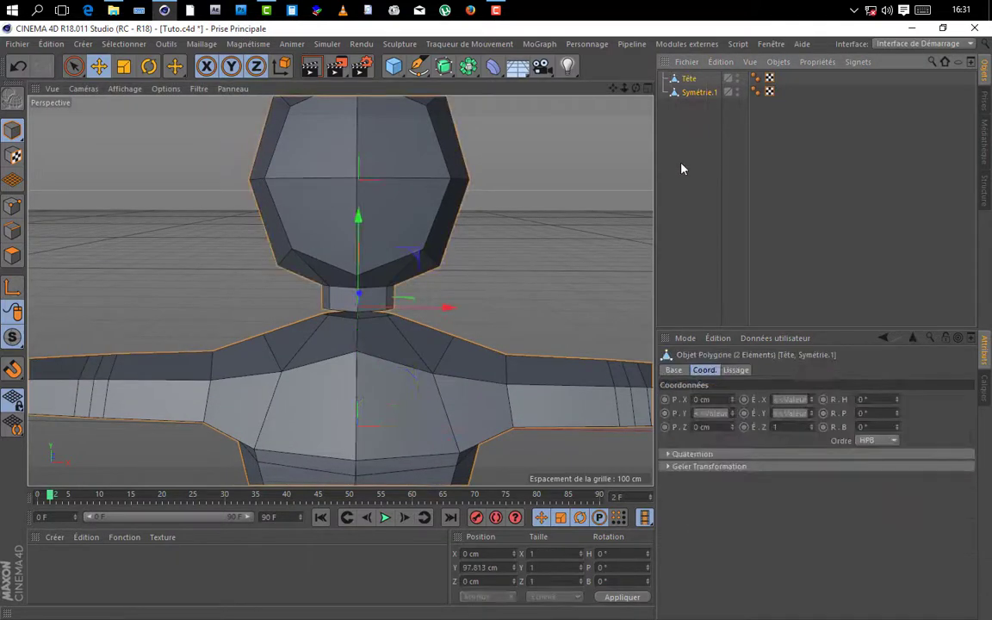
right_click(702, 101)
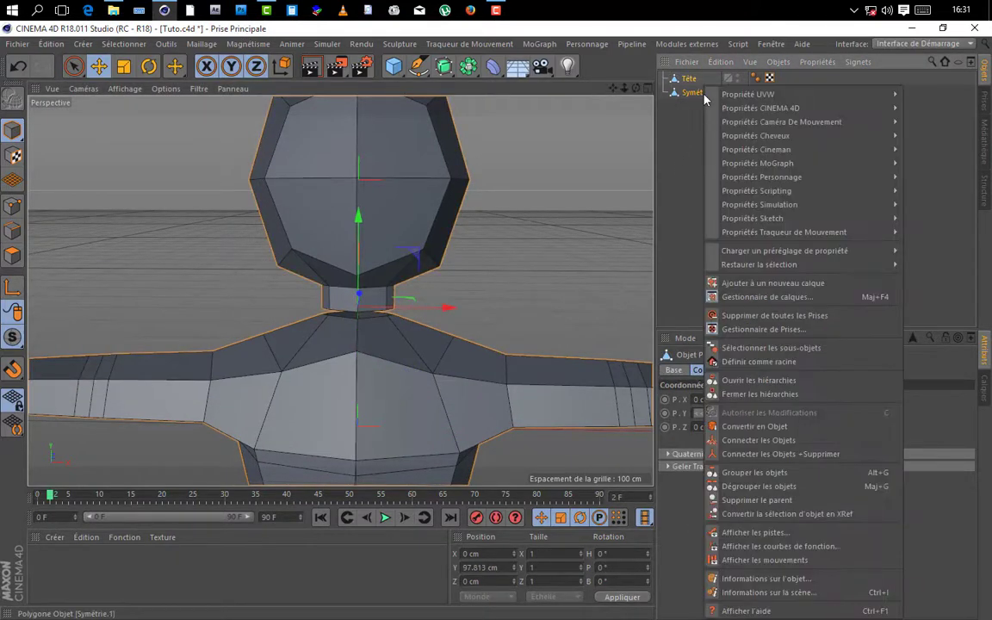
click(807, 455)
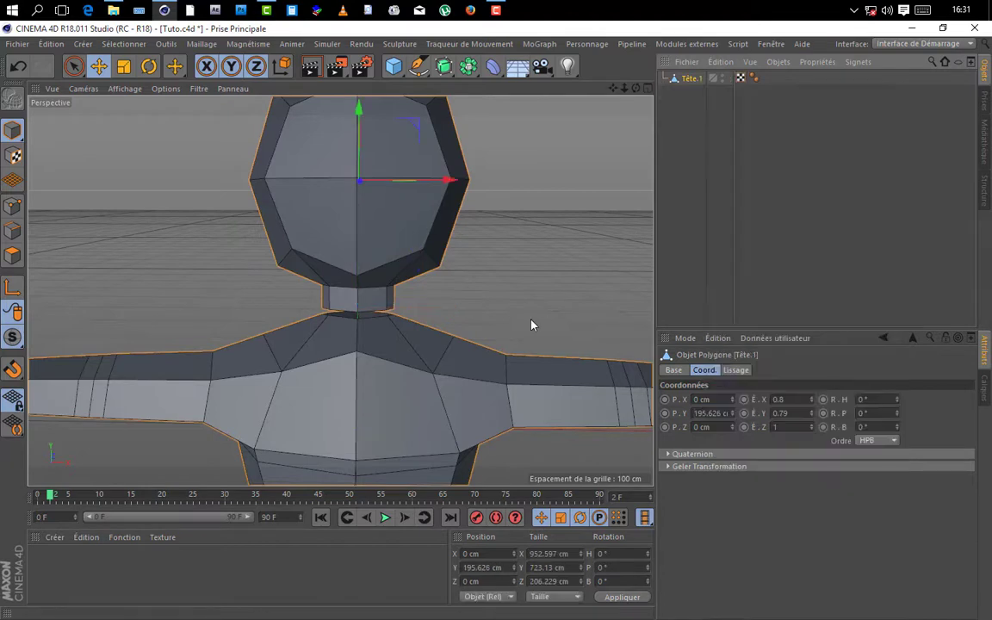
- Loop-select both facing open edge loops on Tête.1: the body's neck opening and the lower rim of the head's neck
scroll(353, 301, up, 5)
scroll(377, 336, up, 4)
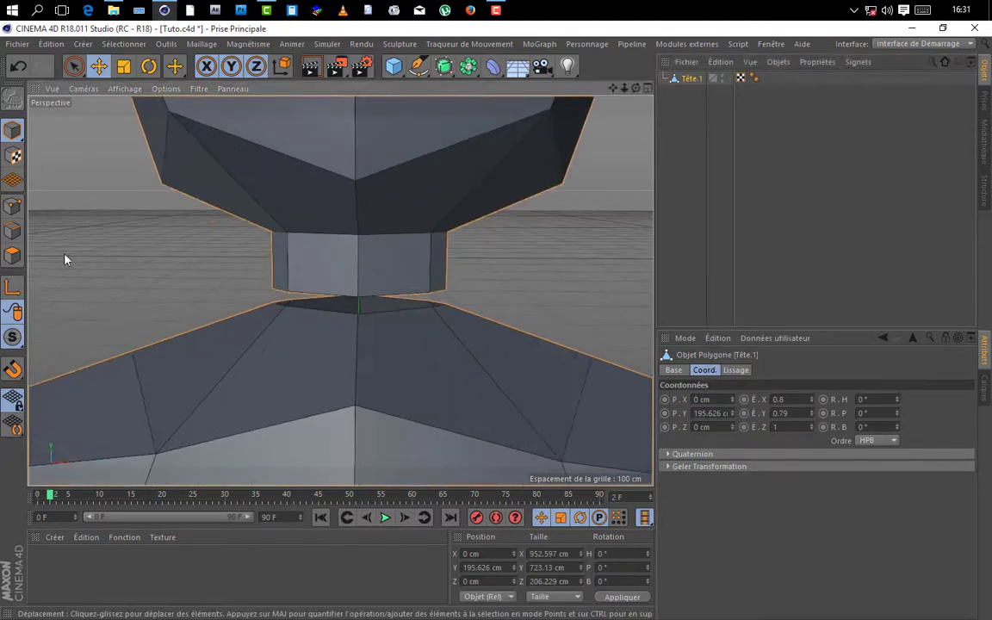
click(13, 207)
scroll(371, 352, up, 3)
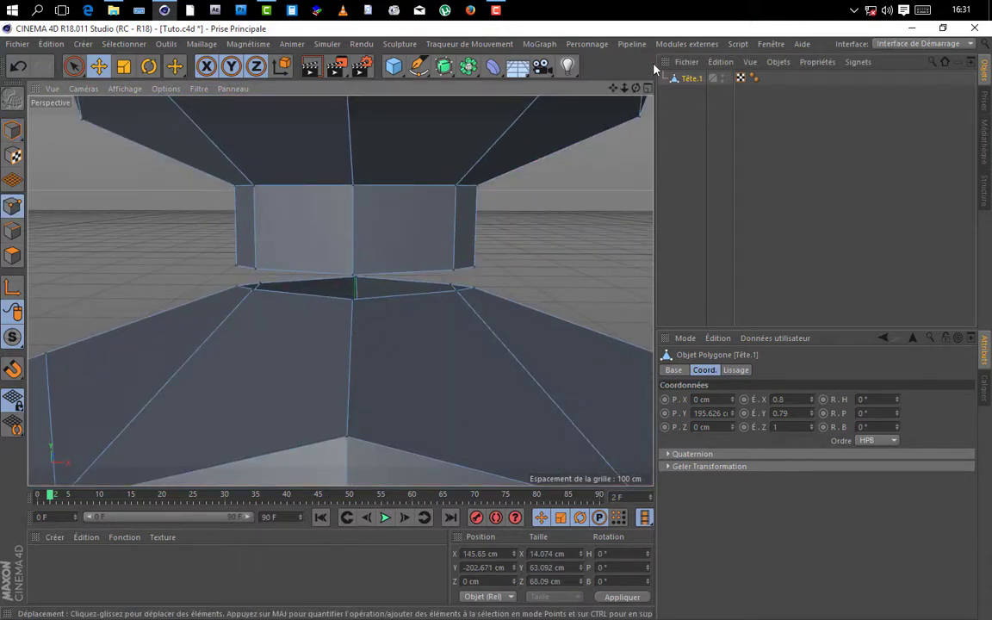
scroll(338, 290, up, 4)
scroll(339, 290, down, 3)
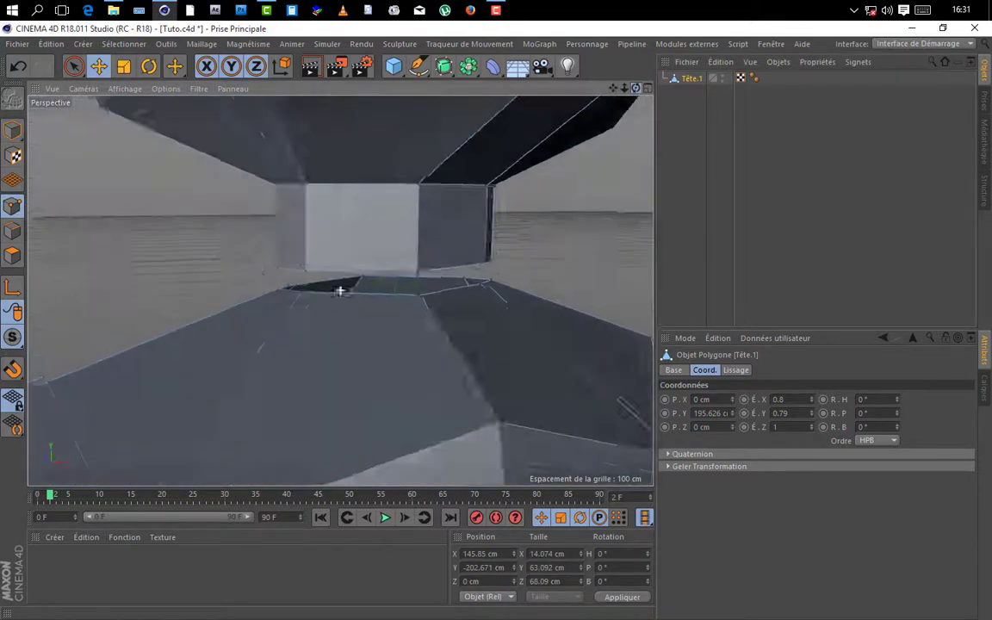
scroll(340, 291, down, 4)
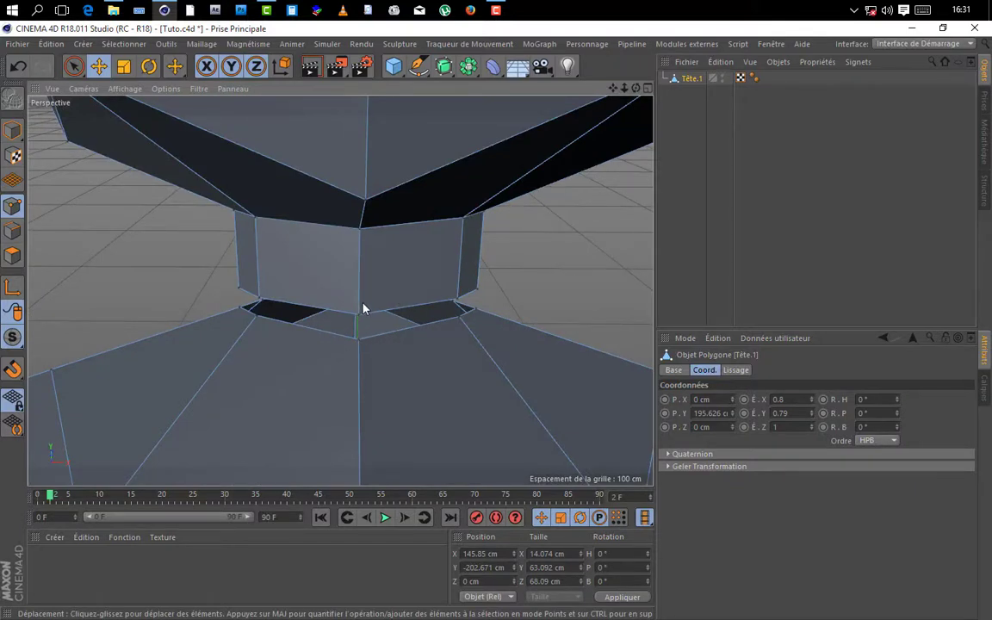
scroll(370, 354, up, 2)
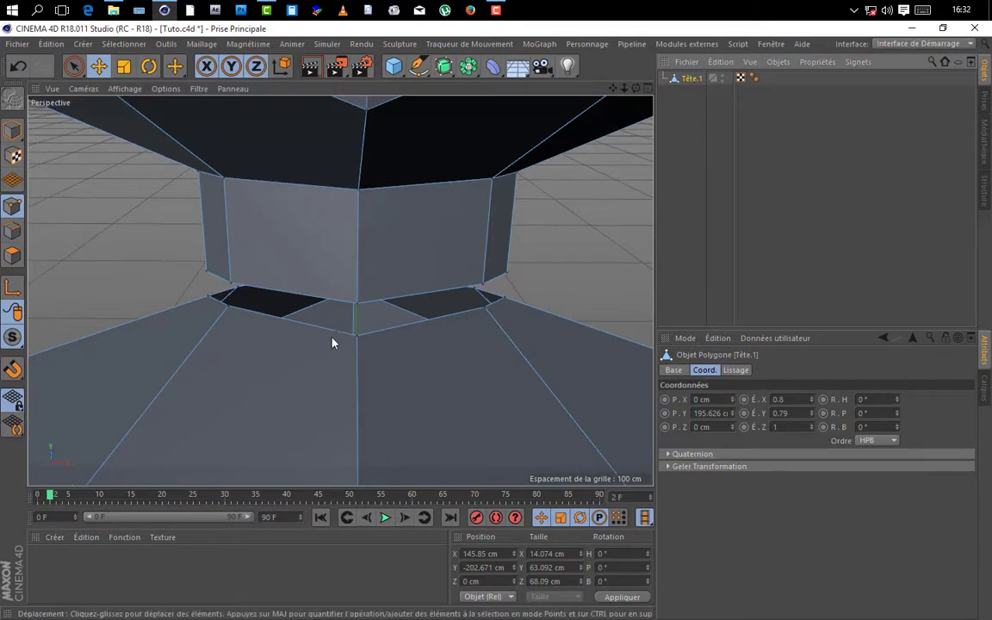
click(12, 231)
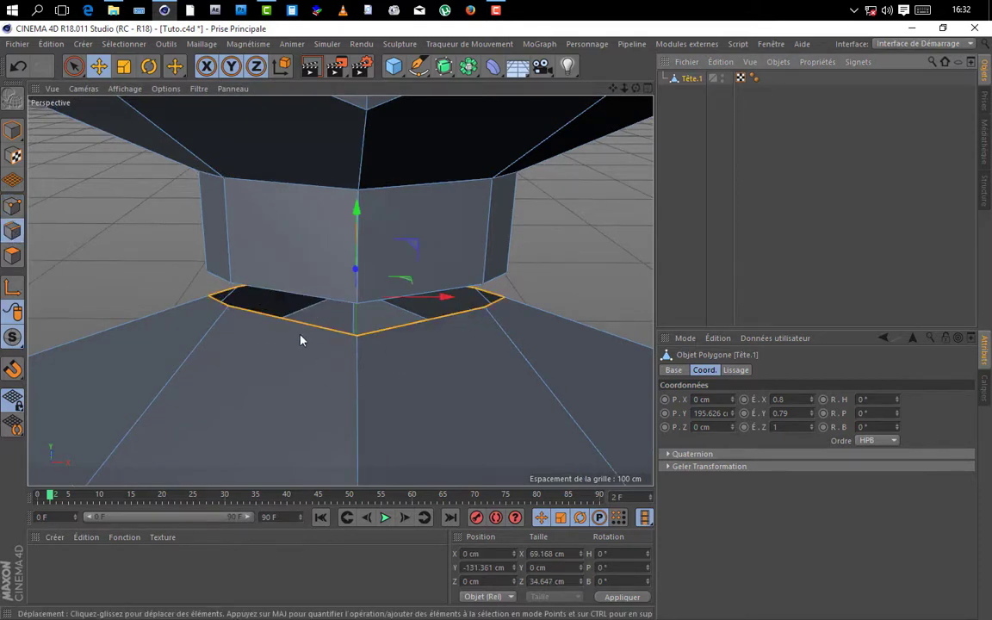
key(u)
key(l)
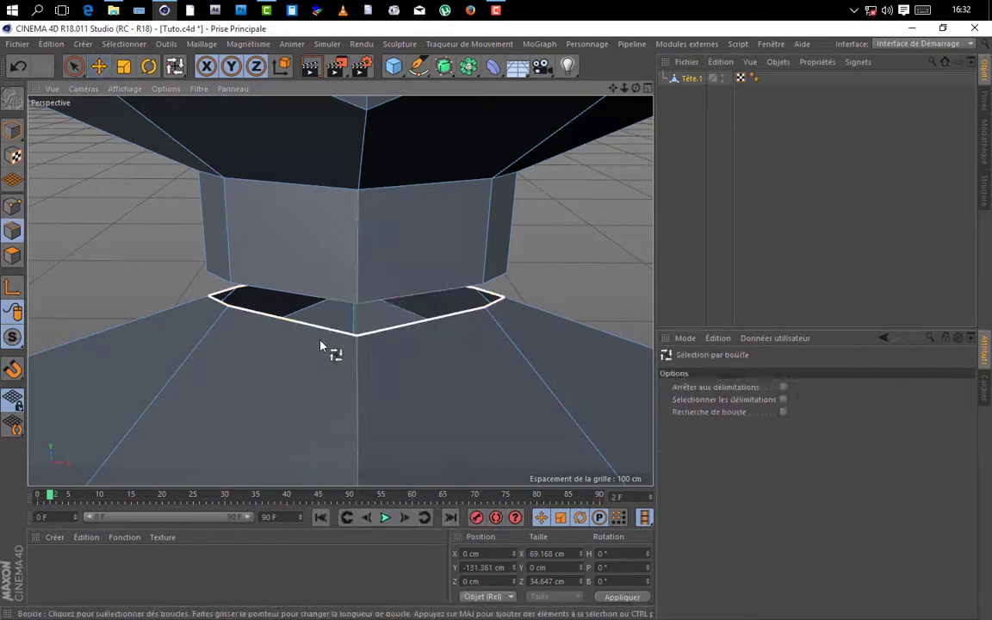
shift+click(306, 297)
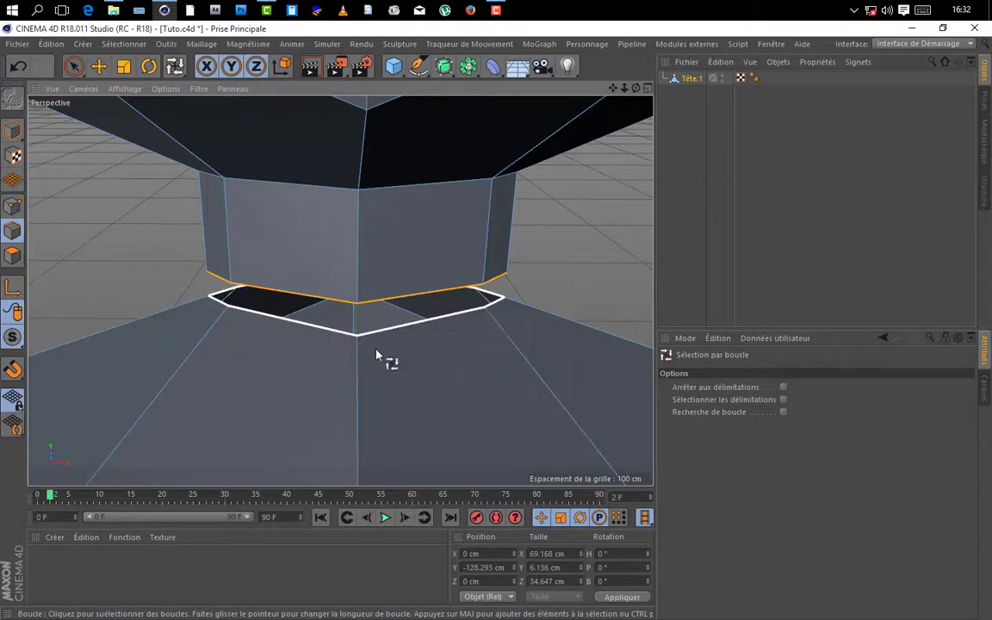
- Stitch the two selected edge loops together with the Couture tool to join the head's neck to the body
right_click(313, 349)
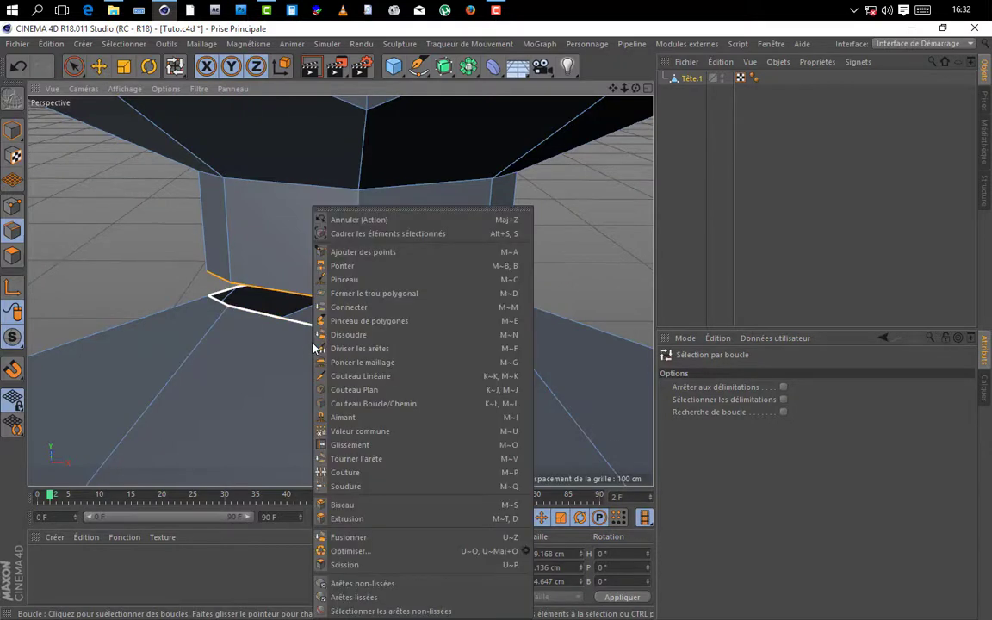
click(342, 473)
scroll(361, 323, up, 3)
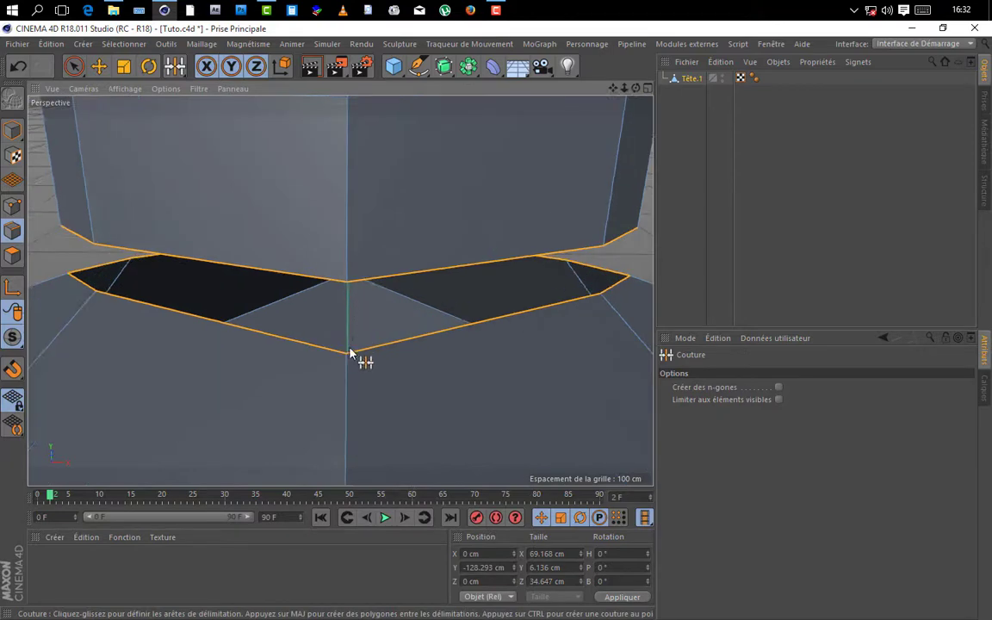
drag(636, 88, 612, 87)
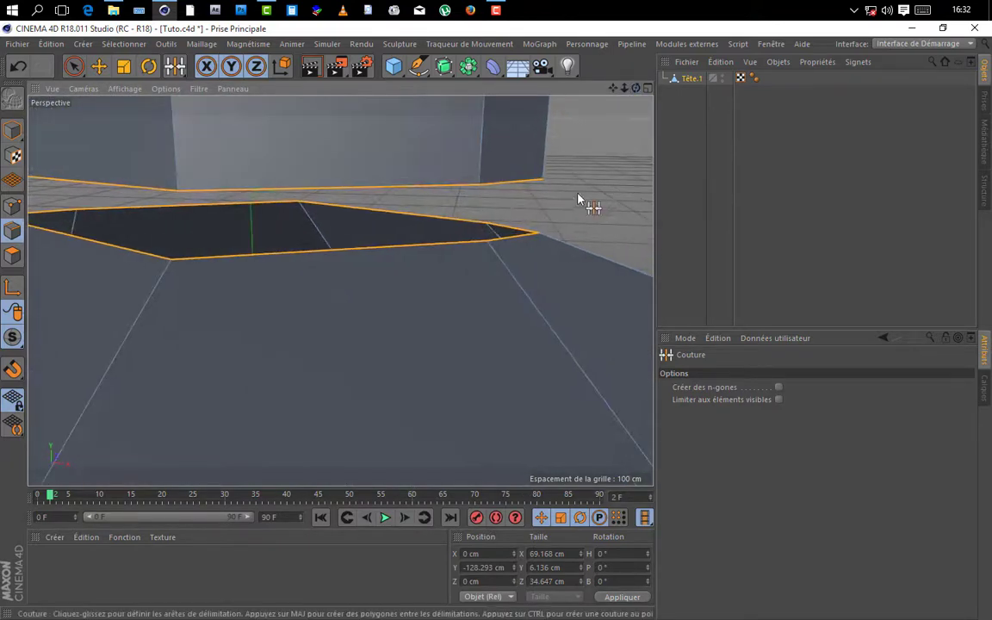
- Stitch the last open gap between the neck's lower border and the torso's upper border
alt+drag(580, 199, 544, 225)
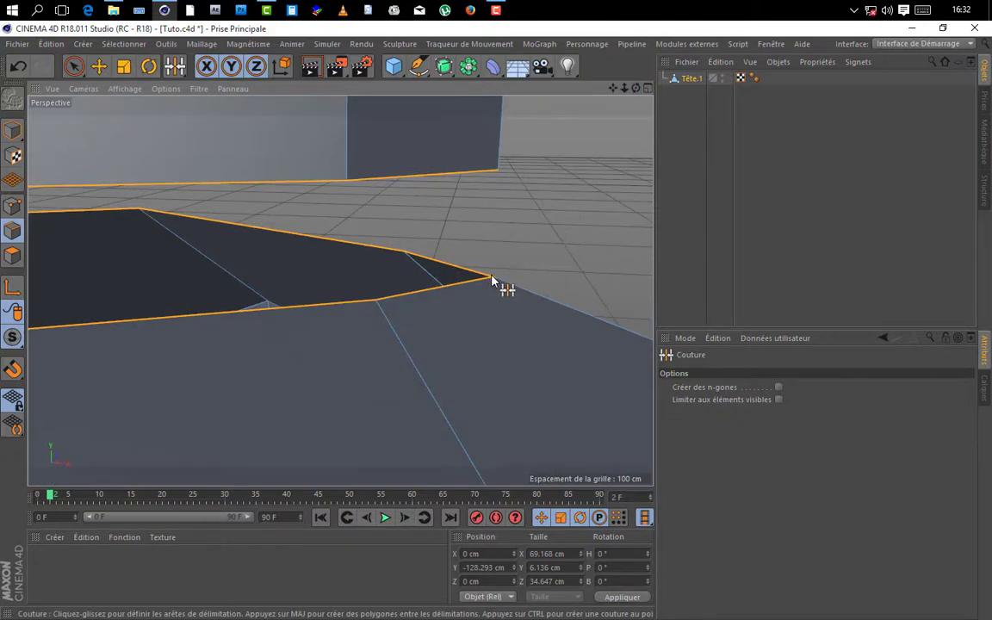
alt+drag(492, 263, 353, 257)
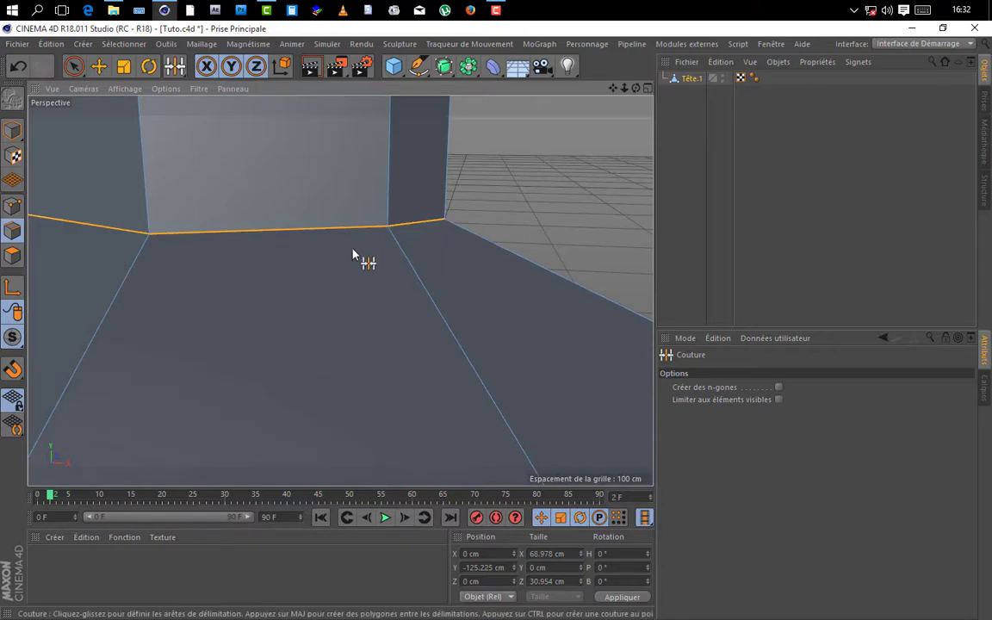
scroll(356, 256, down, 6)
scroll(341, 291, down, 5)
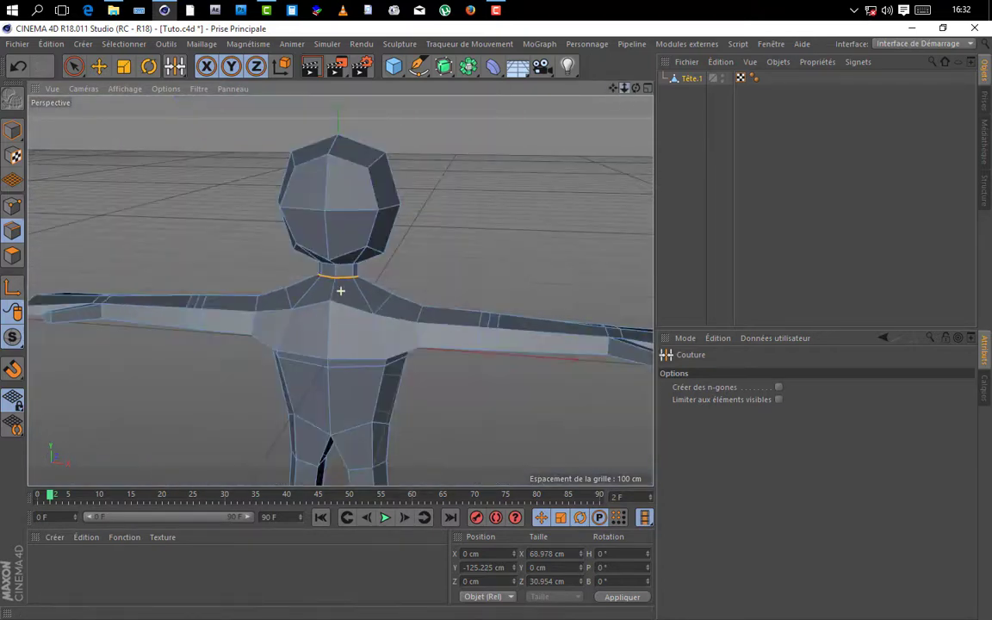
- Scale the neck's lower edge loop along Z to about 42.7 cm deep
drag(635, 88, 340, 290)
scroll(333, 286, up, 4)
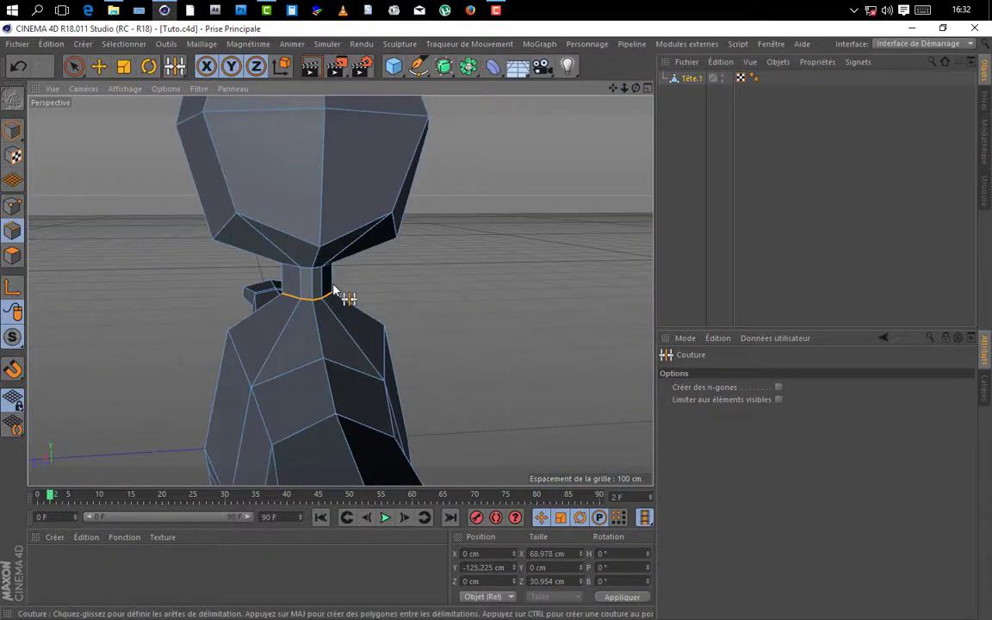
click(335, 290)
scroll(334, 290, up, 2)
drag(635, 88, 574, 79)
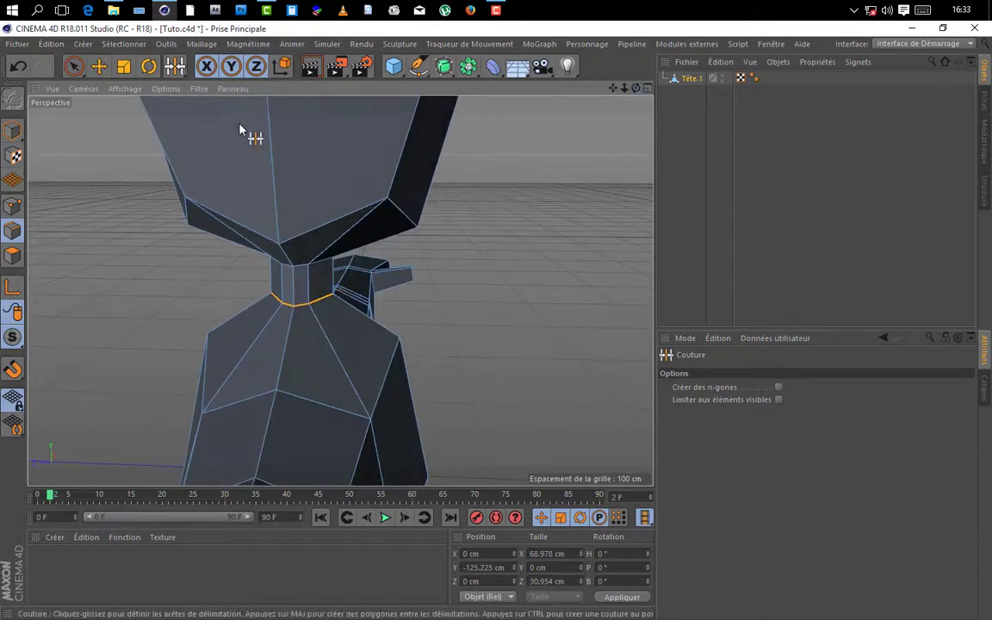
key(t)
drag(210, 288, 176, 290)
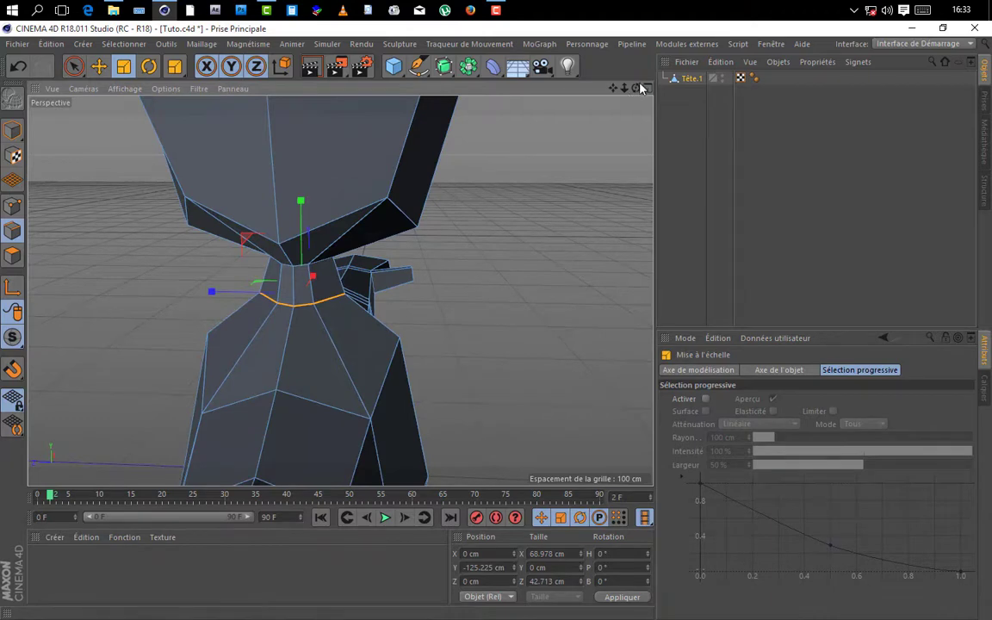
- Loop-select the neck's upper edge and scale it along Z to about 37.7 cm deep
alt+drag(412, 265, 332, 274)
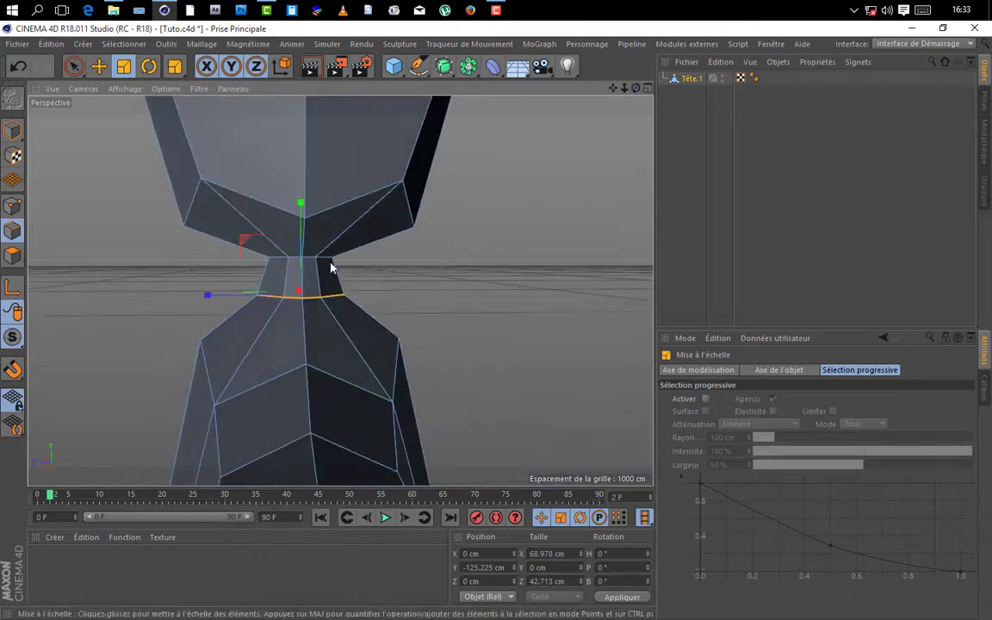
key(u)
key(l)
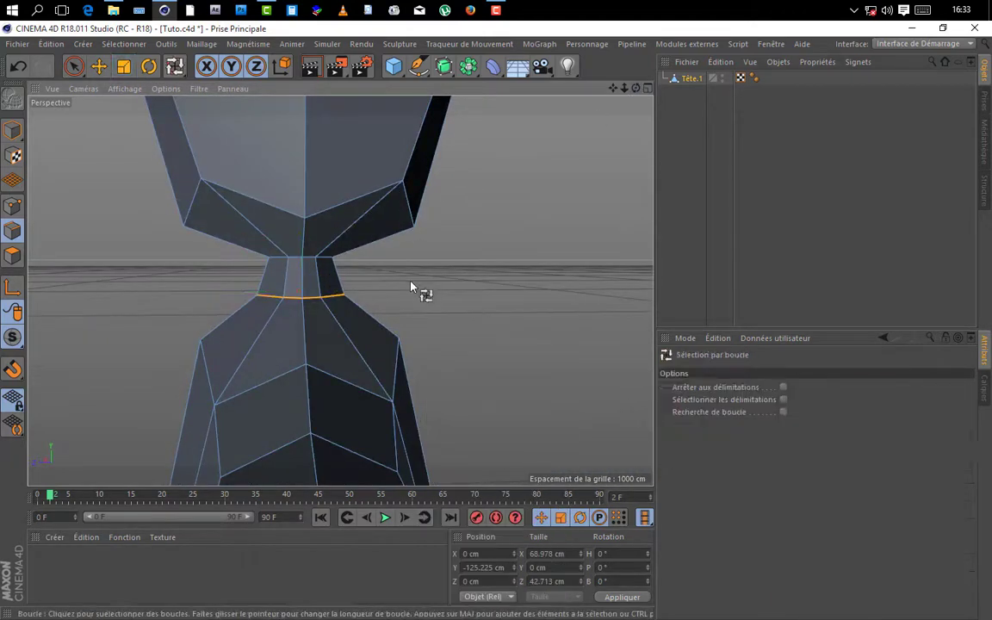
click(327, 262)
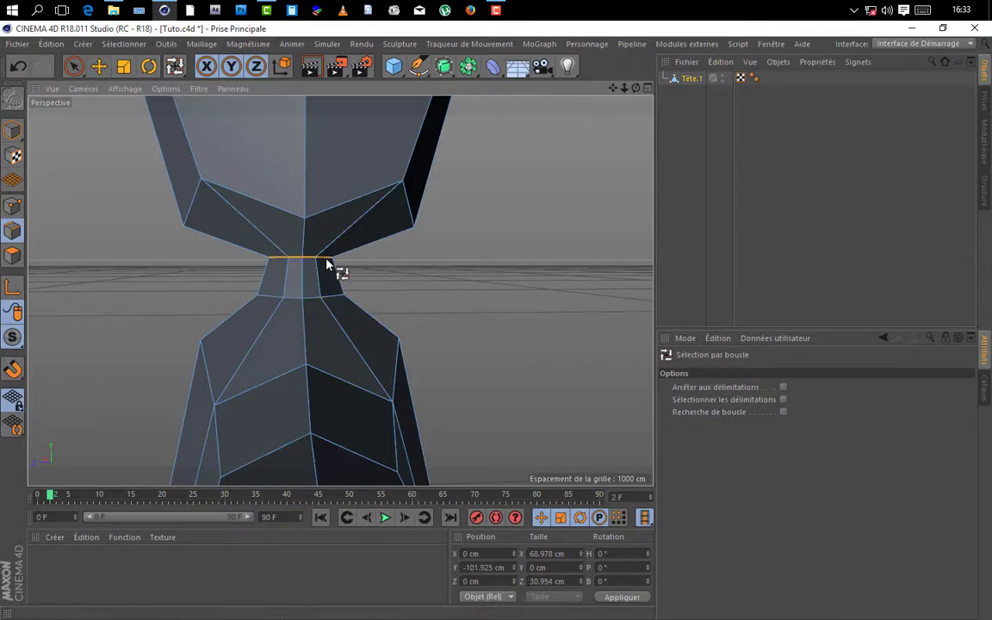
key(t)
drag(199, 259, 192, 262)
- Activate the Move tool and save the project
scroll(340, 290, up, 3)
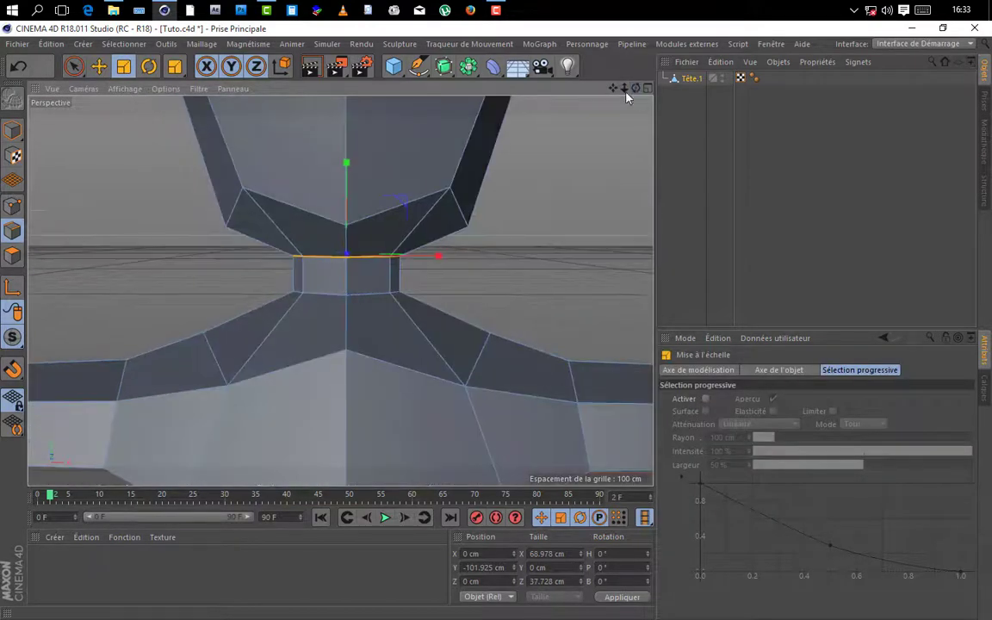
drag(625, 90, 559, 90)
click(95, 74)
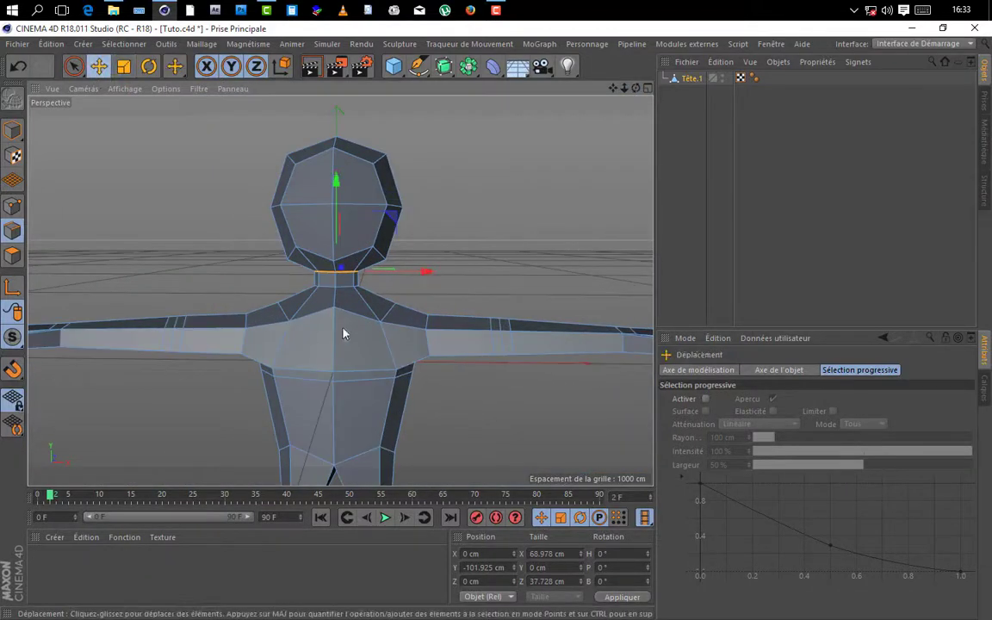
key(ctrl+s)
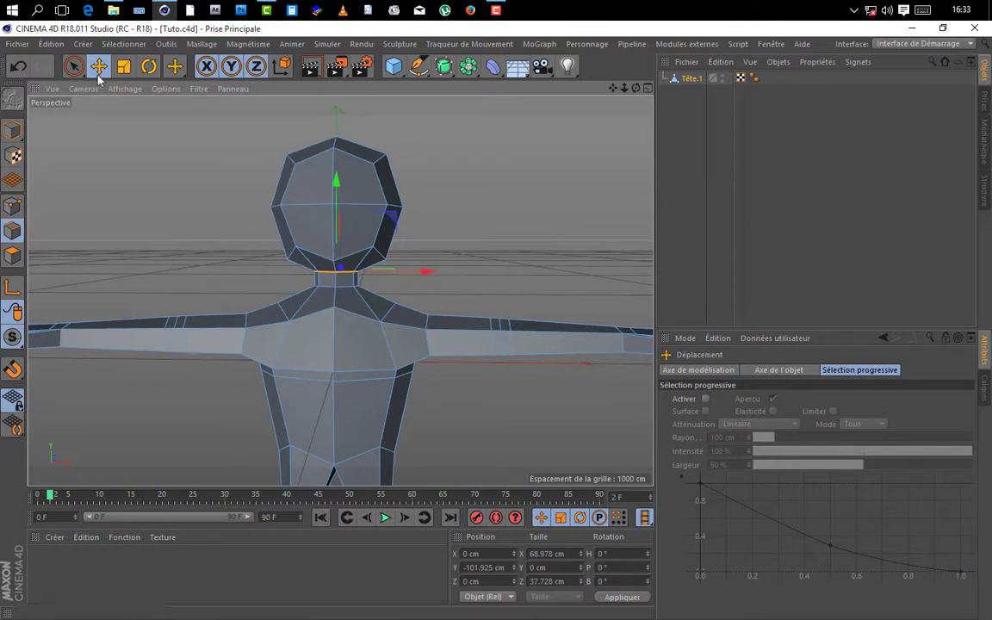
- Select the polygon loops around the base of the neck, the neck itself and the underside of the head
click(12, 255)
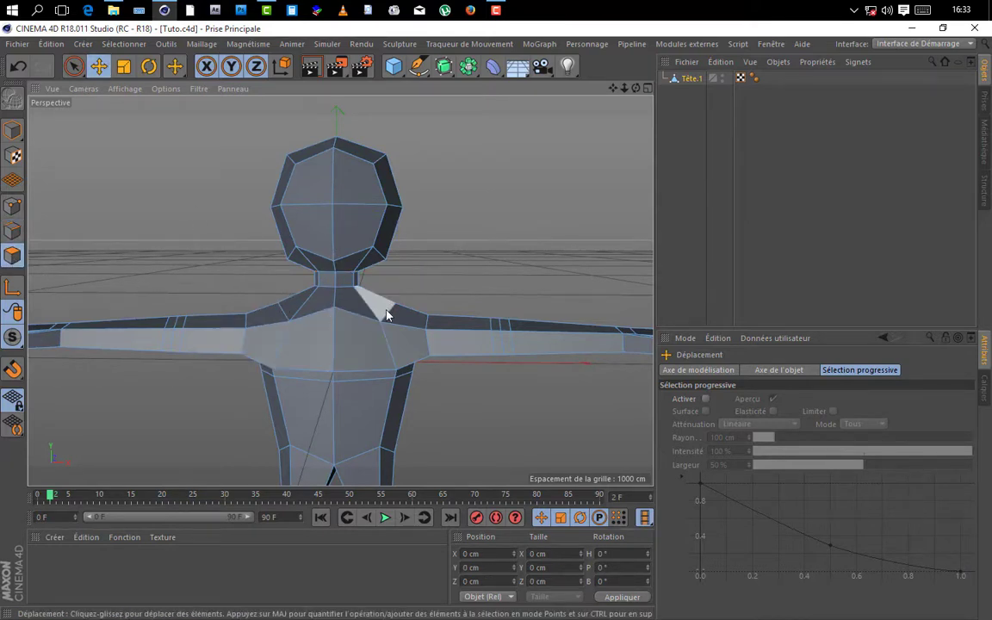
key(u)
key(l)
scroll(379, 289, up, 5)
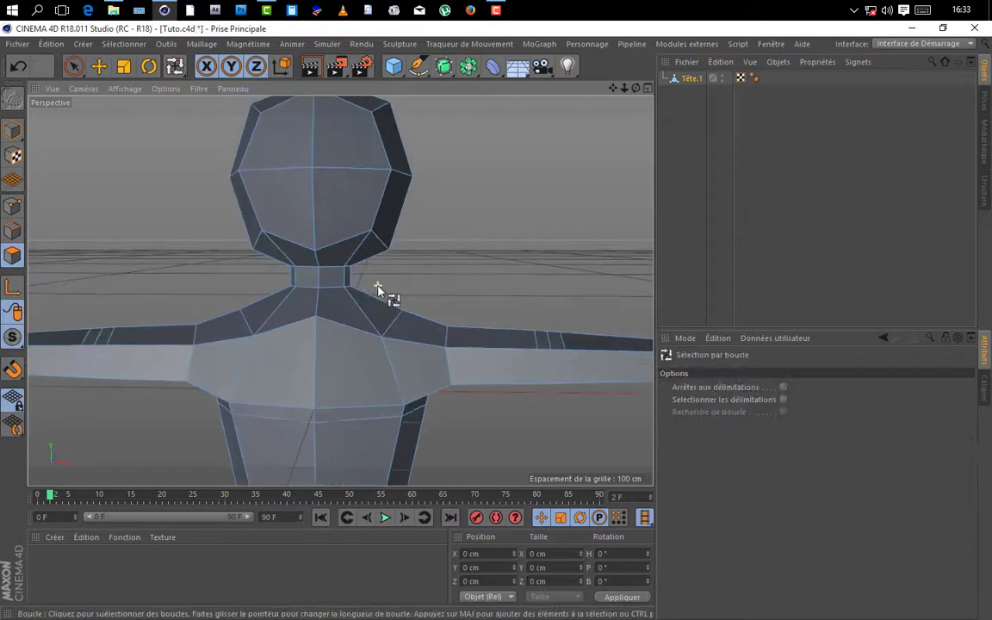
click(341, 310)
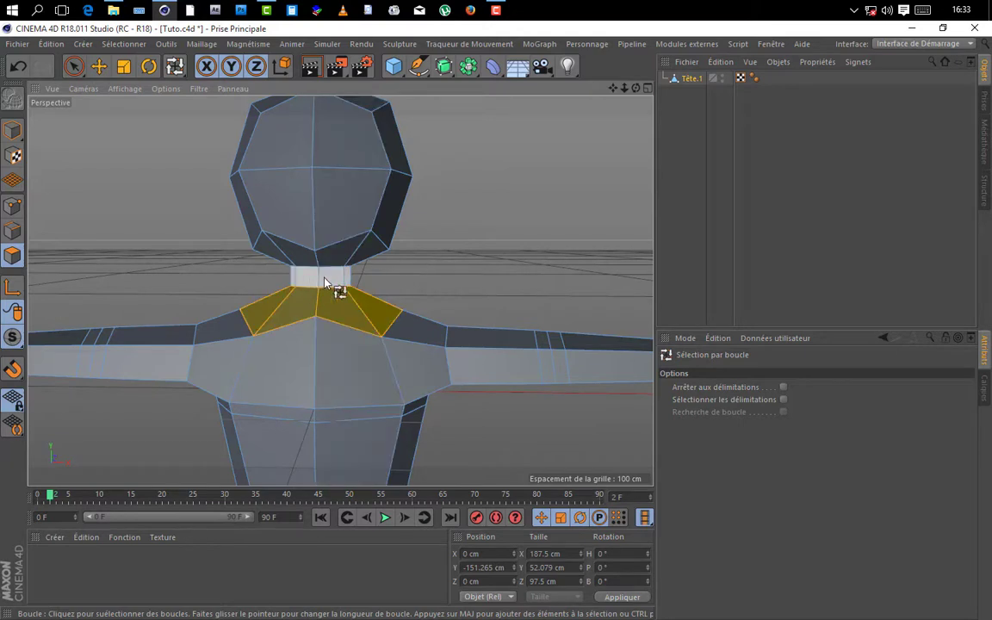
shift+click(325, 278)
shift+click(369, 255)
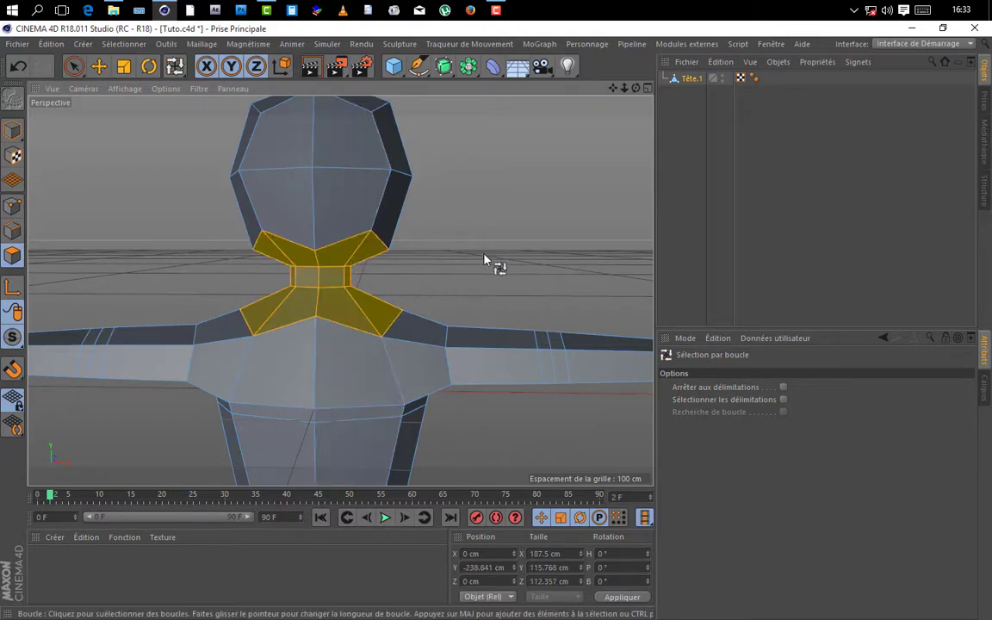
- Smooth the selected neck polygons slightly with the Iron tool (Poncer le maillage)
scroll(482, 260, down, 10)
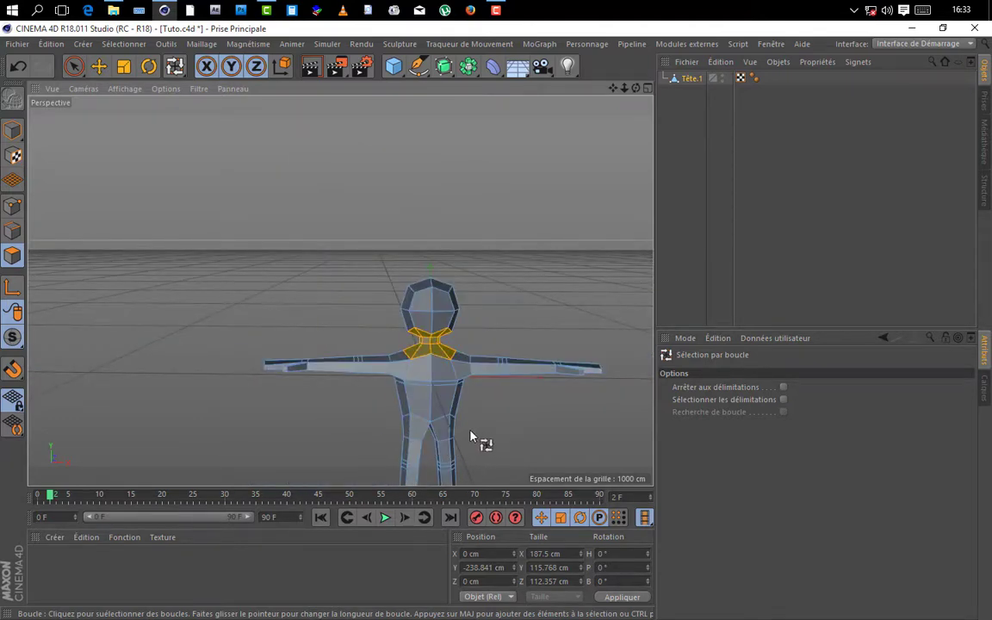
scroll(481, 362, up, 10)
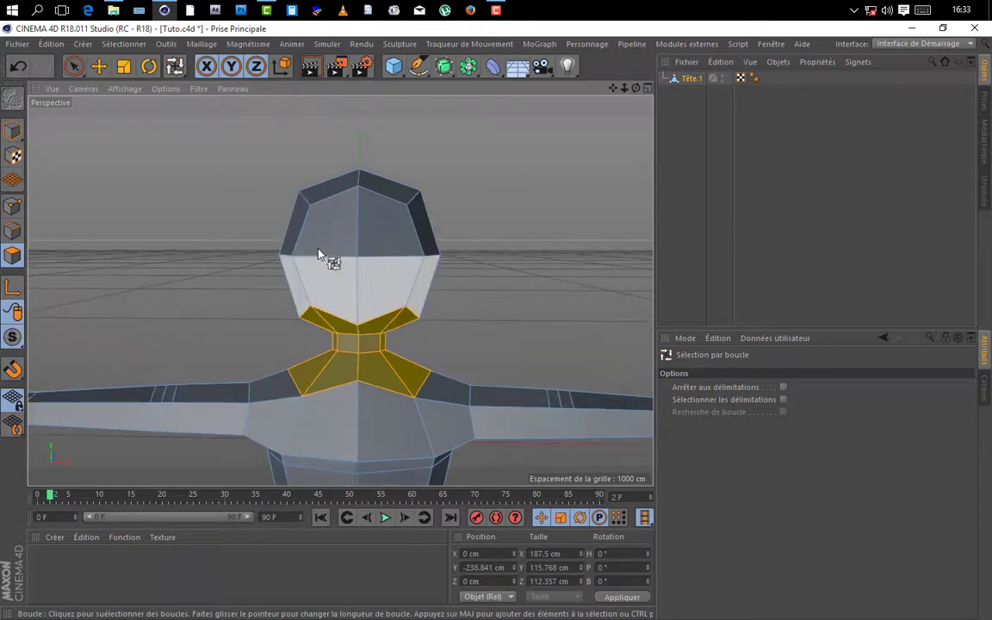
click(202, 45)
mouse_move(244, 111)
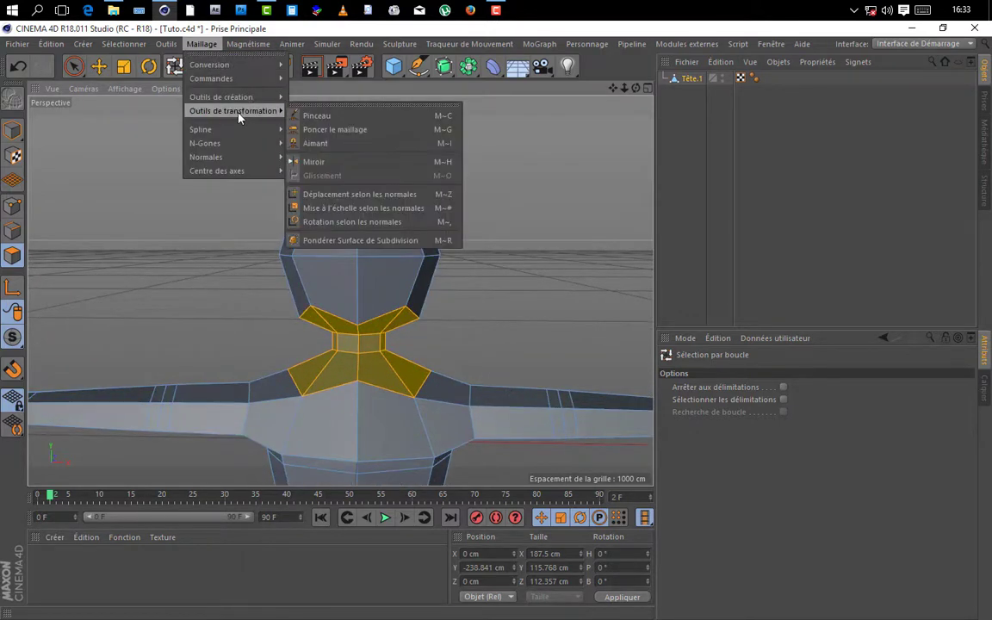
click(326, 131)
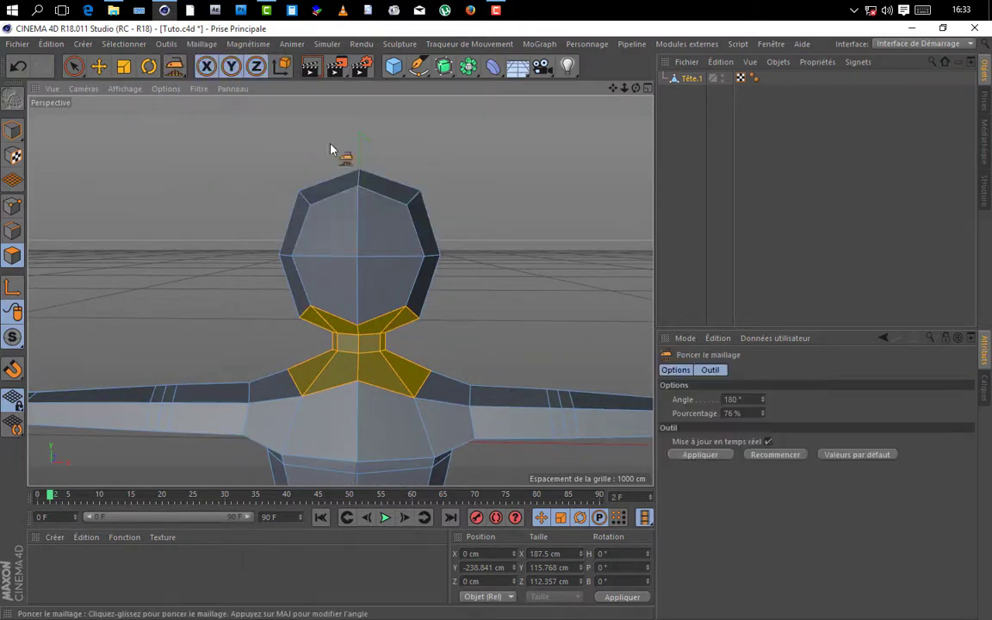
mouse_move(396, 380)
mouse_down()
mouse_move(357, 380)
mouse_move(424, 379)
mouse_move(383, 380)
mouse_move(405, 380)
mouse_up()
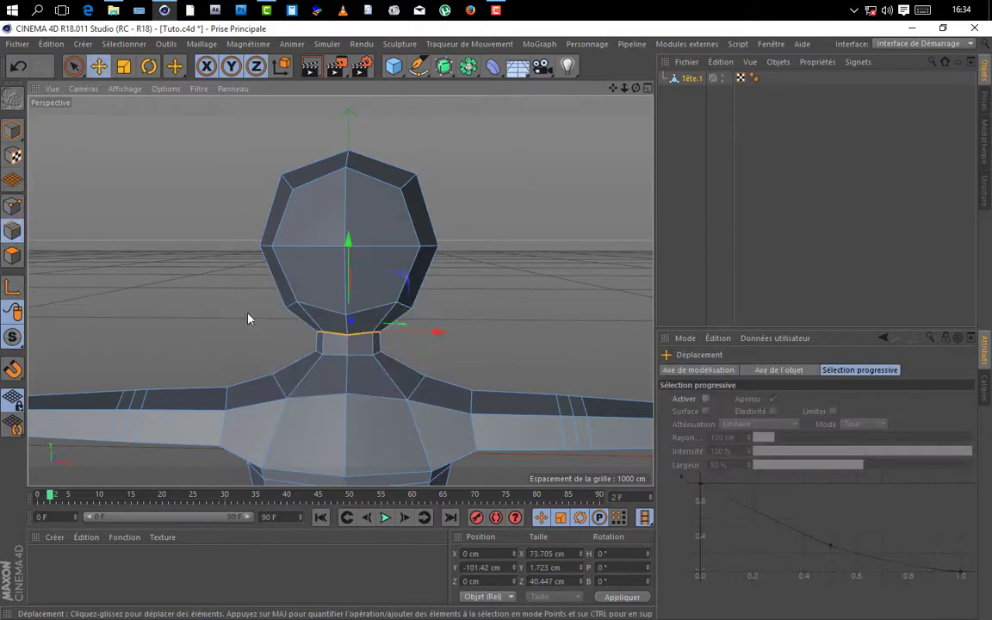
- Loop-select the neck's lower edge and move it down to about Y -136.5 cm
scroll(488, 283, down, 5)
drag(624, 89, 582, 51)
scroll(393, 258, up, 5)
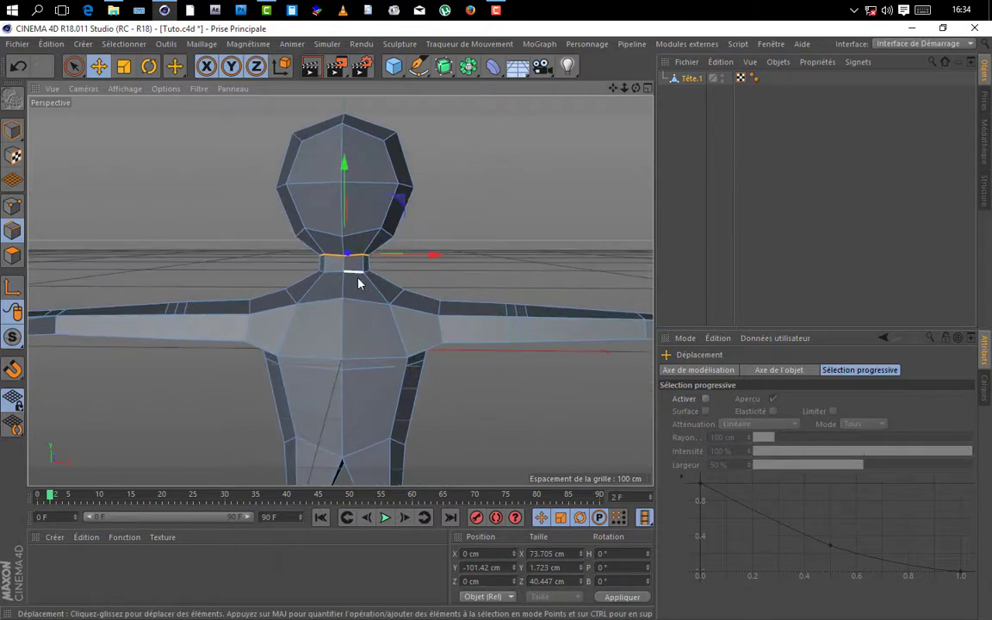
scroll(338, 268, up, 4)
key(u)
key(l)
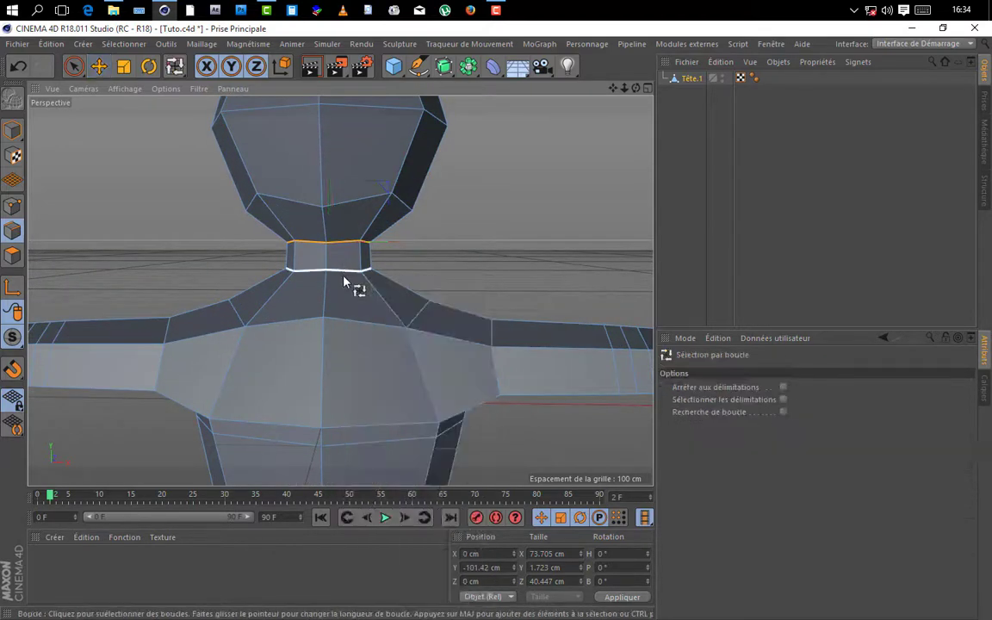
click(349, 272)
key(e)
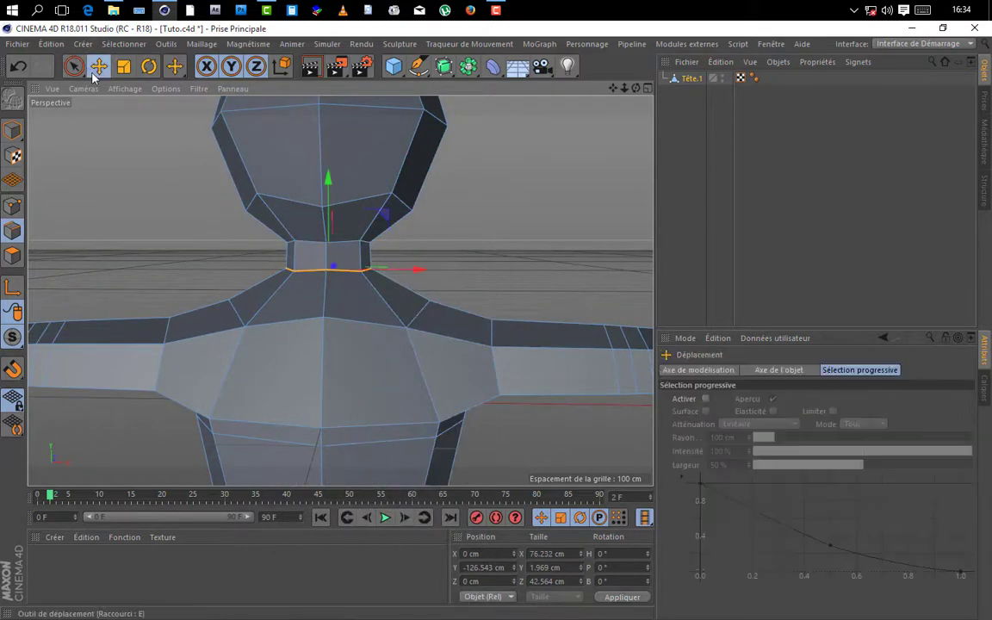
drag(336, 194, 300, 249)
- Scale the neck's upper edge loop to about 70.2 cm wide and 42.6 cm deep
key(t)
scroll(511, 157, down, 4)
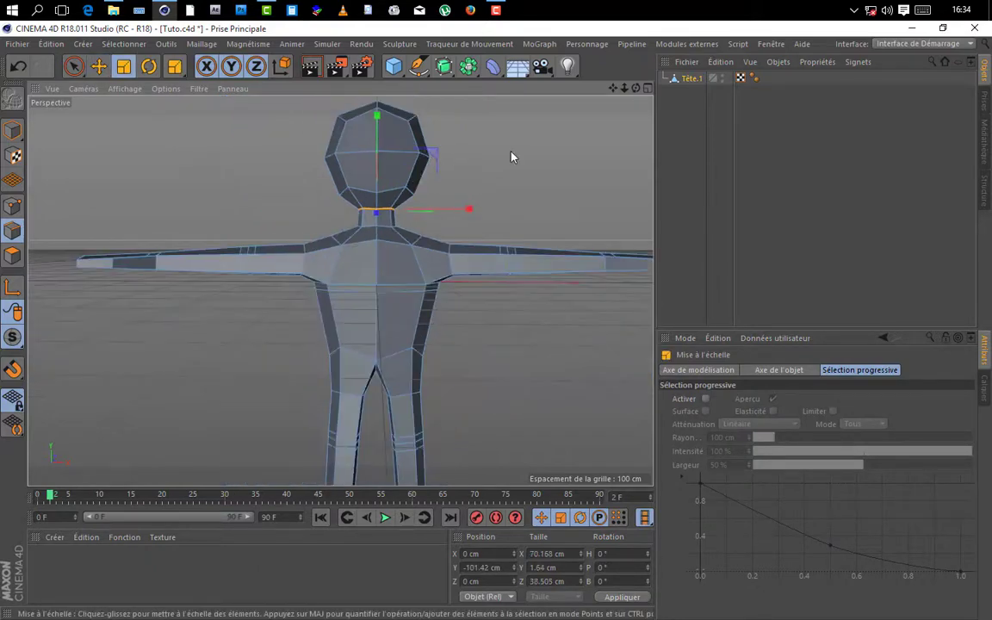
drag(624, 88, 551, 97)
drag(636, 89, 465, 69)
alt+drag(340, 291, 359, 277)
- Loop-select the neck's lower edge and scale it along Z to about 49.8 cm deep
right_click(359, 280)
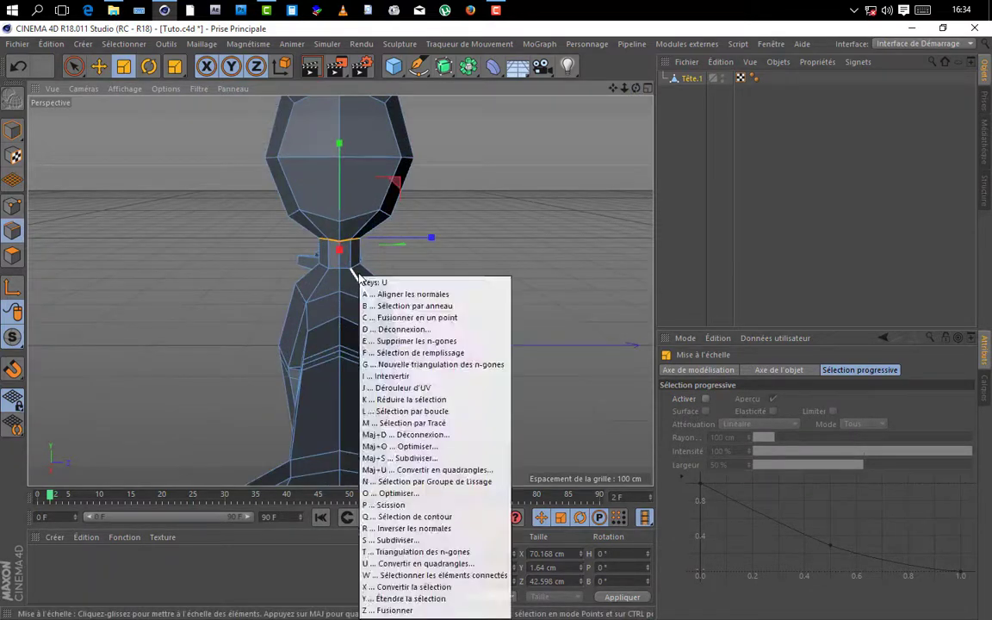
click(413, 438)
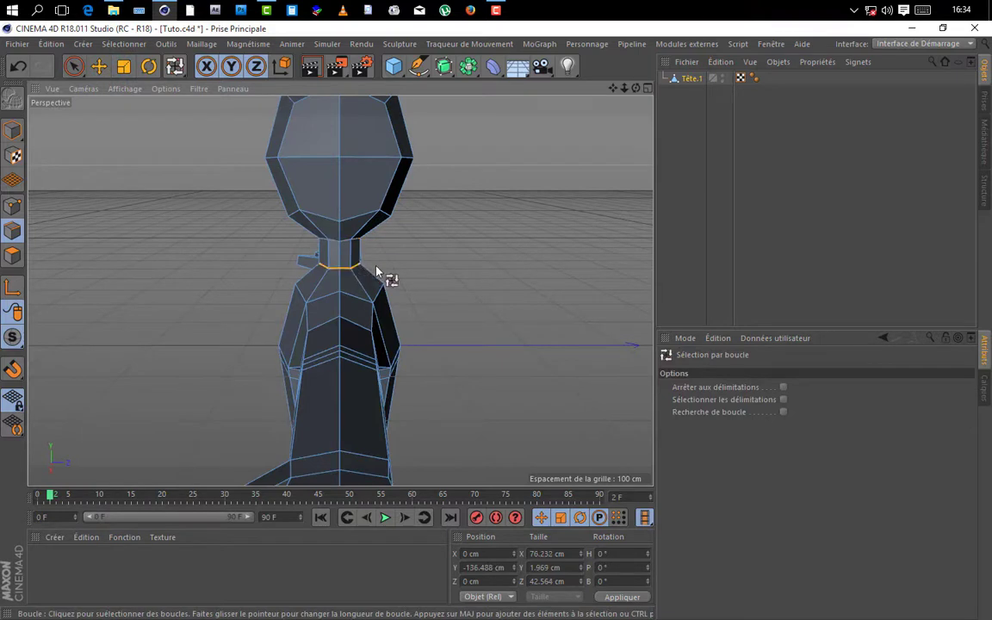
click(376, 271)
click(124, 66)
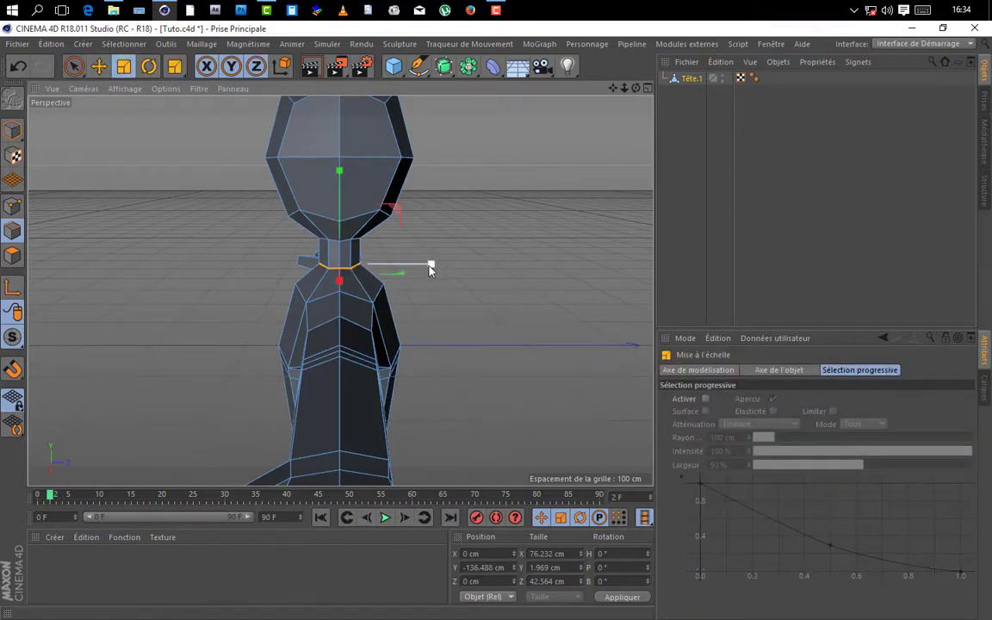
drag(431, 268, 362, 175)
click(97, 66)
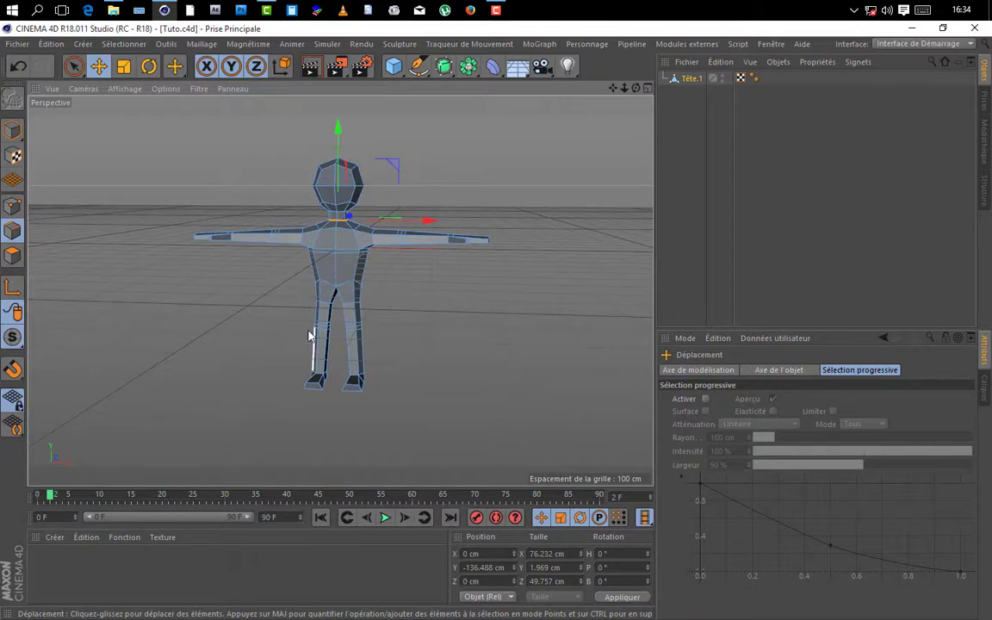
alt+drag(310, 336, 406, 431)
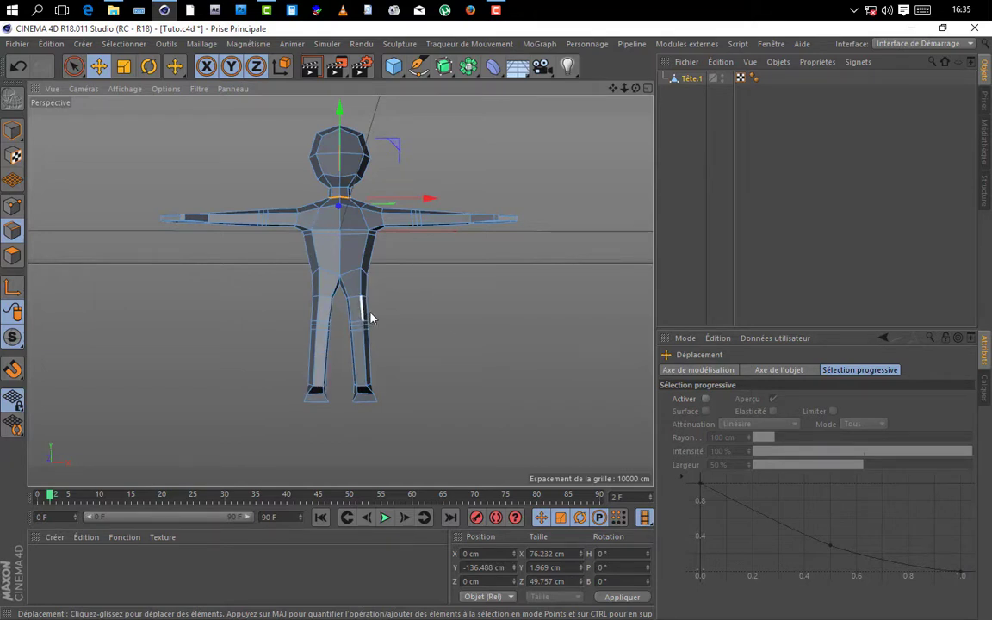
drag(631, 89, 423, 210)
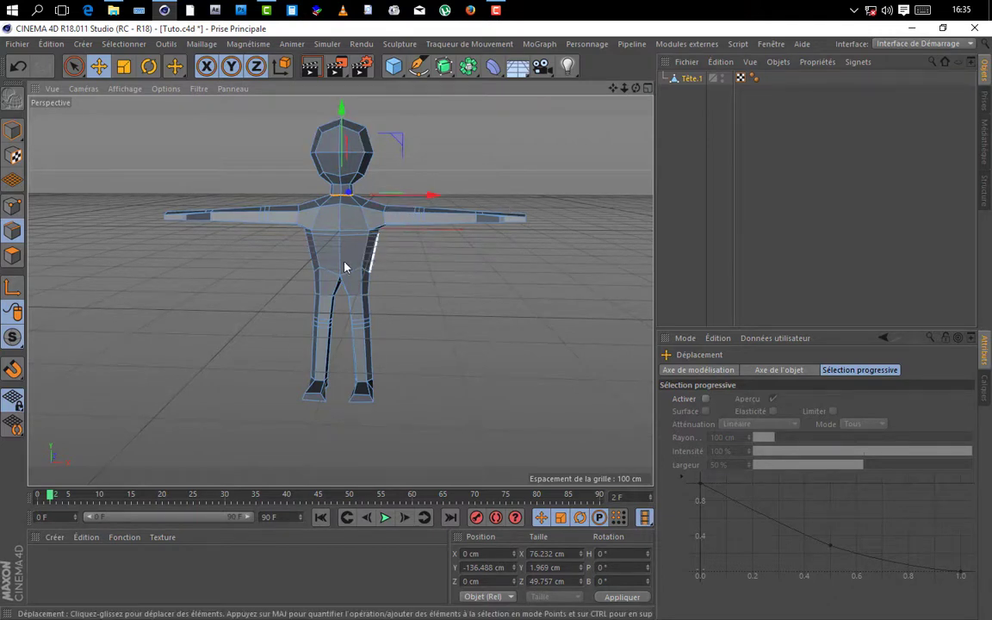
drag(636, 92, 340, 284)
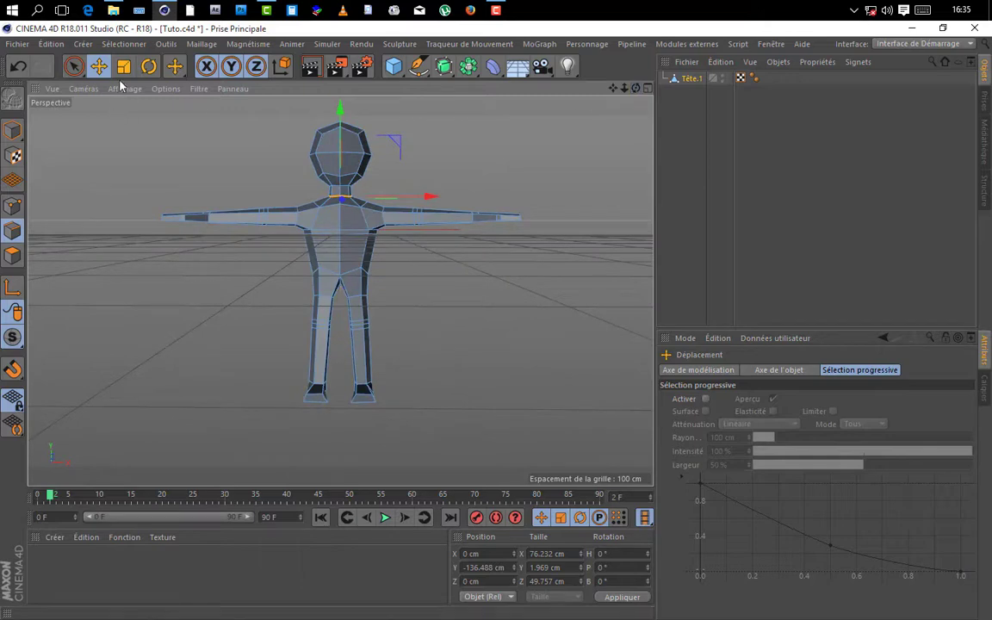
- Try to select the edges of the legs and lower torso with the rectangle selection
click(124, 45)
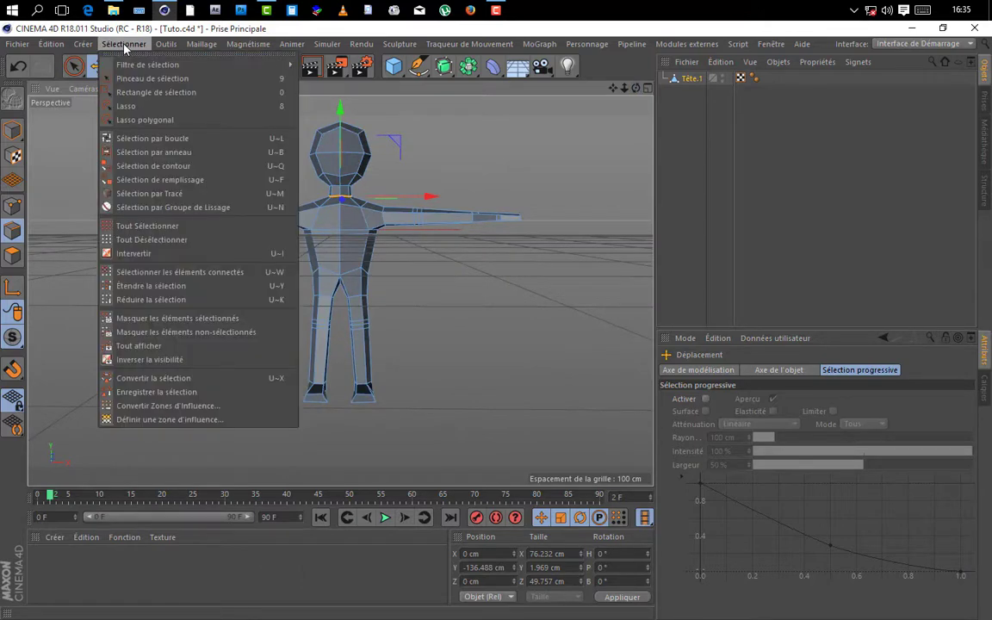
click(129, 93)
drag(474, 440, 215, 263)
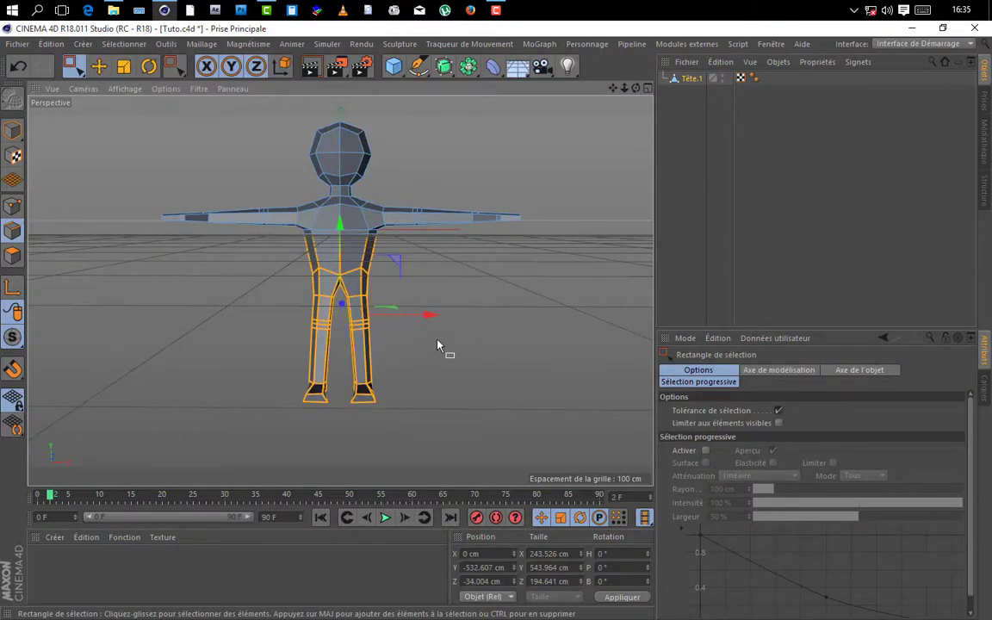
key(ctrl+z)
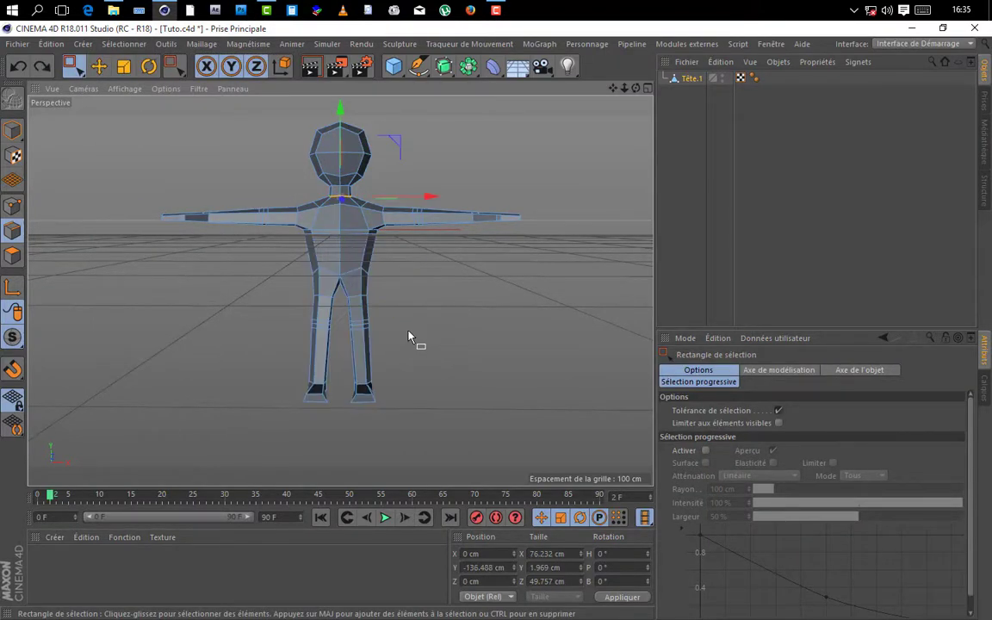
- Select the polygons of both legs and scale them to about 237.1 cm wide and 540.4 cm tall
click(12, 255)
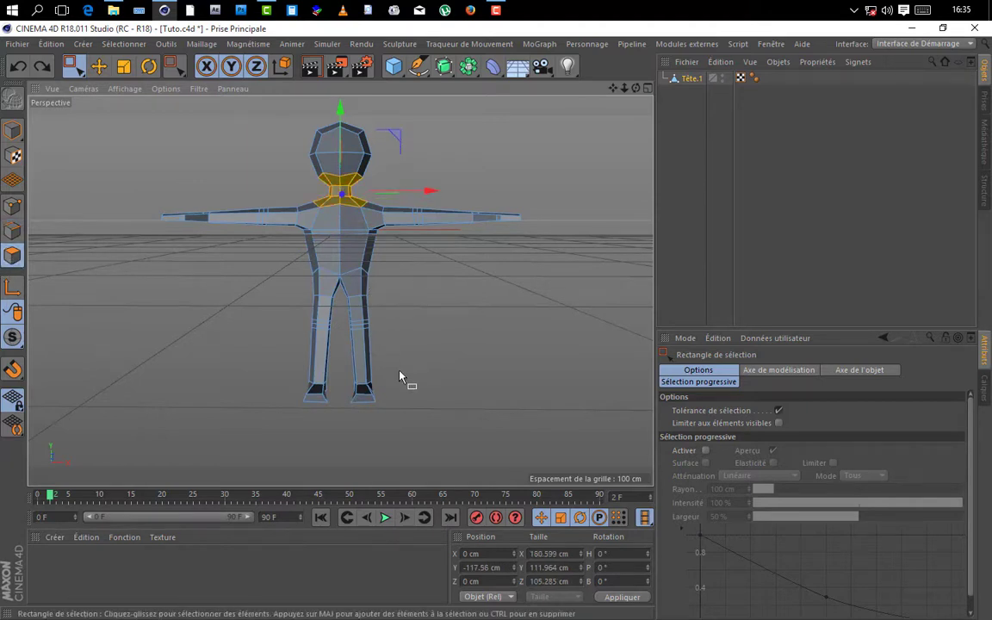
drag(337, 371, 229, 284)
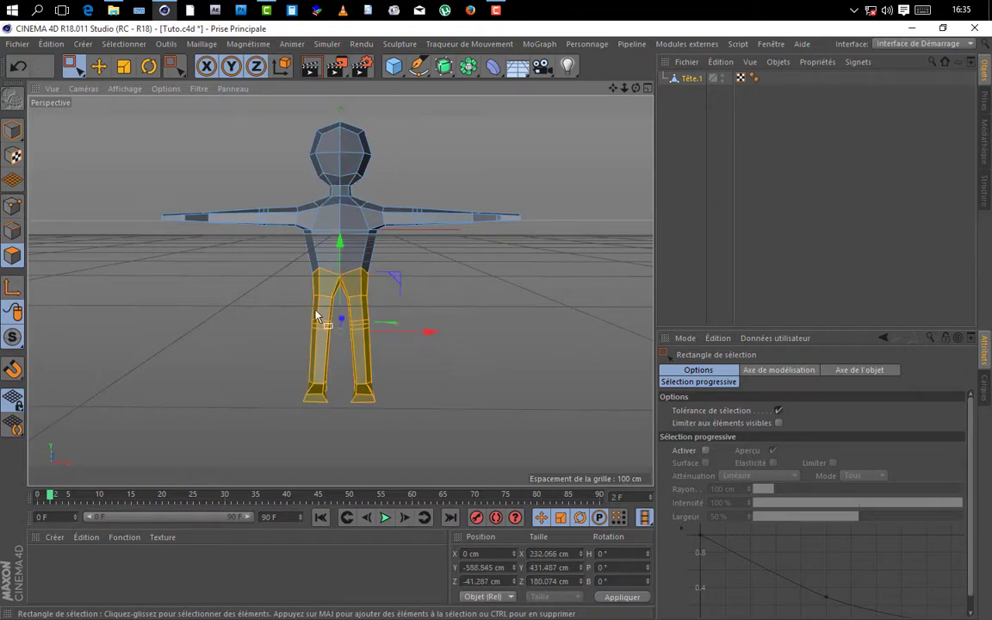
click(125, 71)
drag(357, 367, 335, 226)
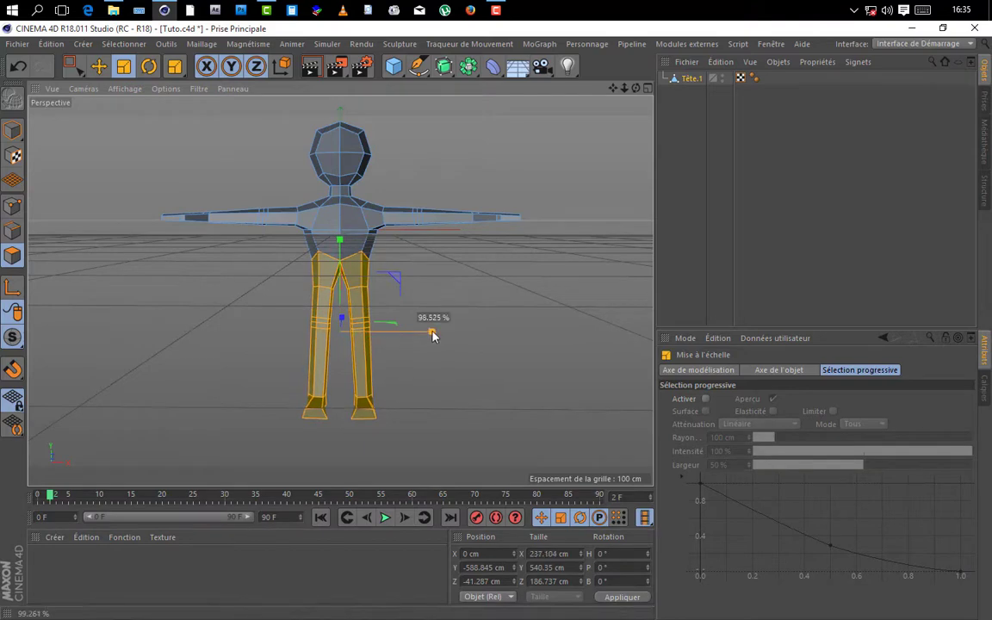
drag(433, 336, 432, 335)
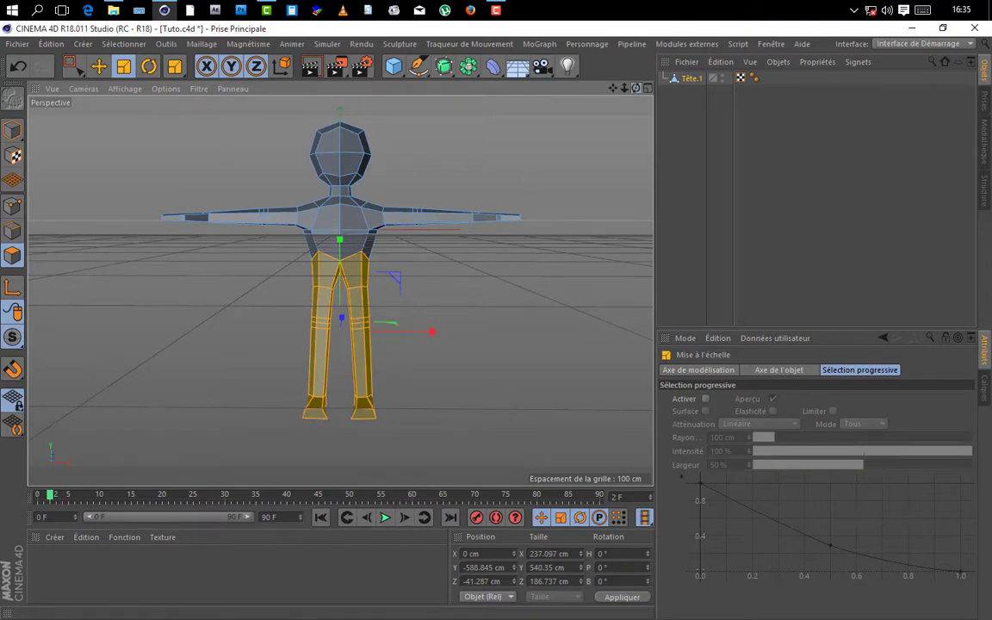
- Scale the selected legs along Z to about 177.9 cm deep and move them down to about Y -700.7 cm
alt+drag(344, 285, 465, 293)
mouse_move(432, 334)
mouse_down()
mouse_move(422, 337)
mouse_move(433, 334)
mouse_up()
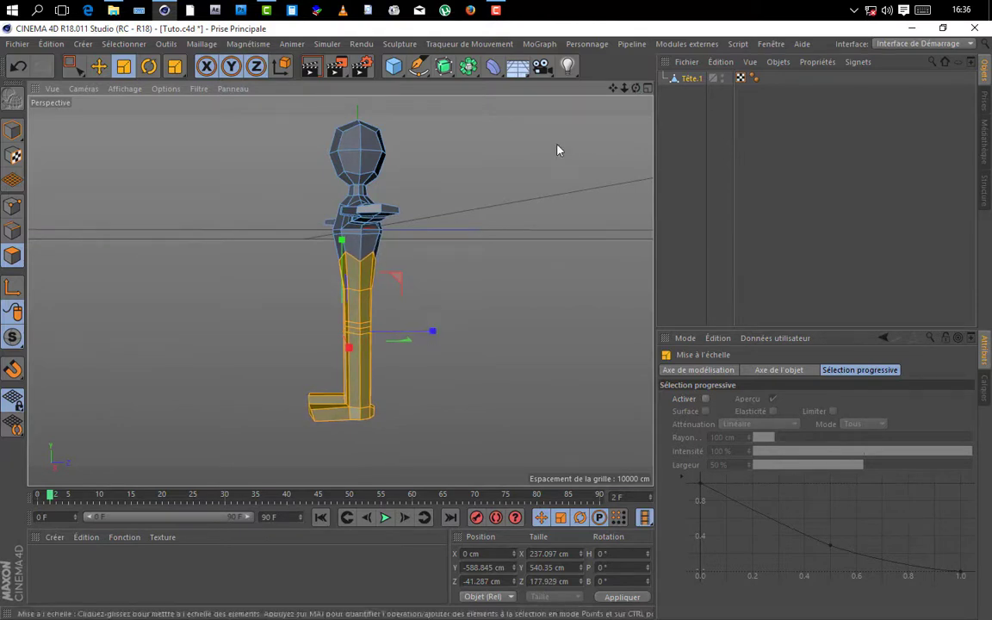
alt+drag(558, 151, 345, 269)
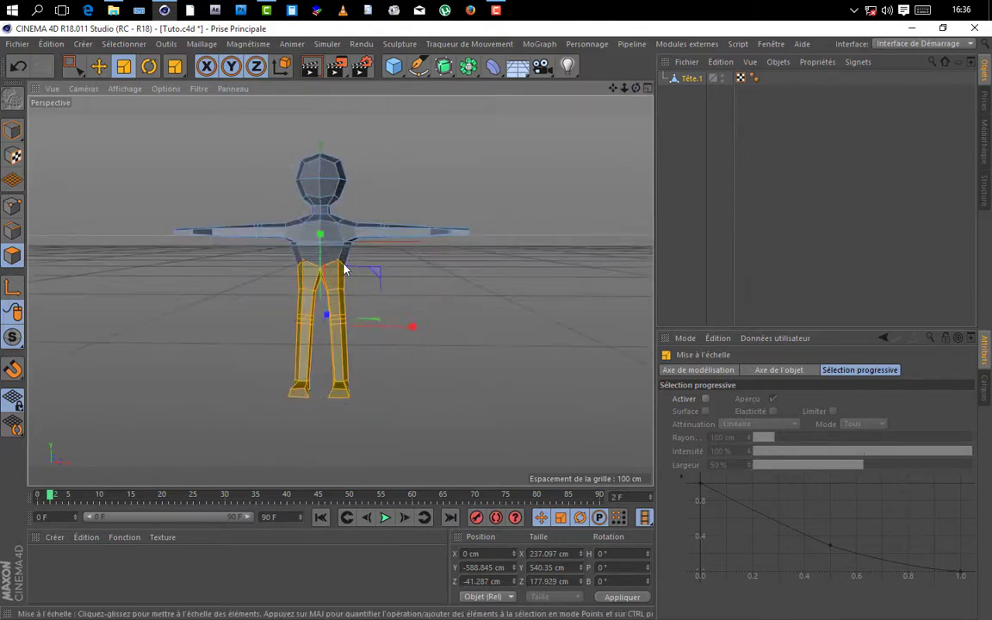
click(99, 66)
drag(320, 234, 317, 270)
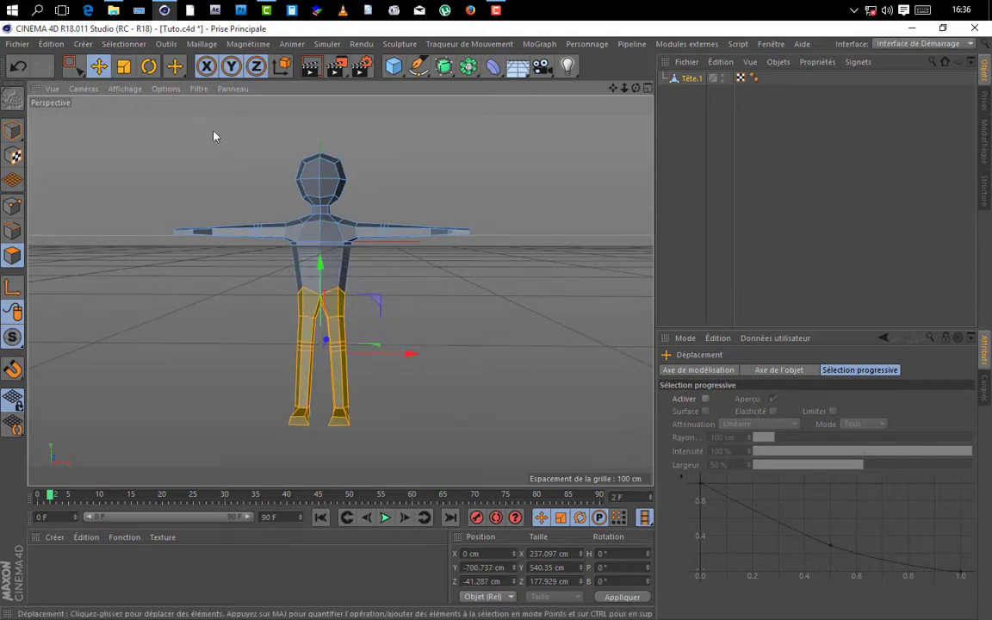
- Scale the legs uniformly to about 274.8 × 626.3 × 206.2 cm, move them slightly down and clear the selection
click(123, 66)
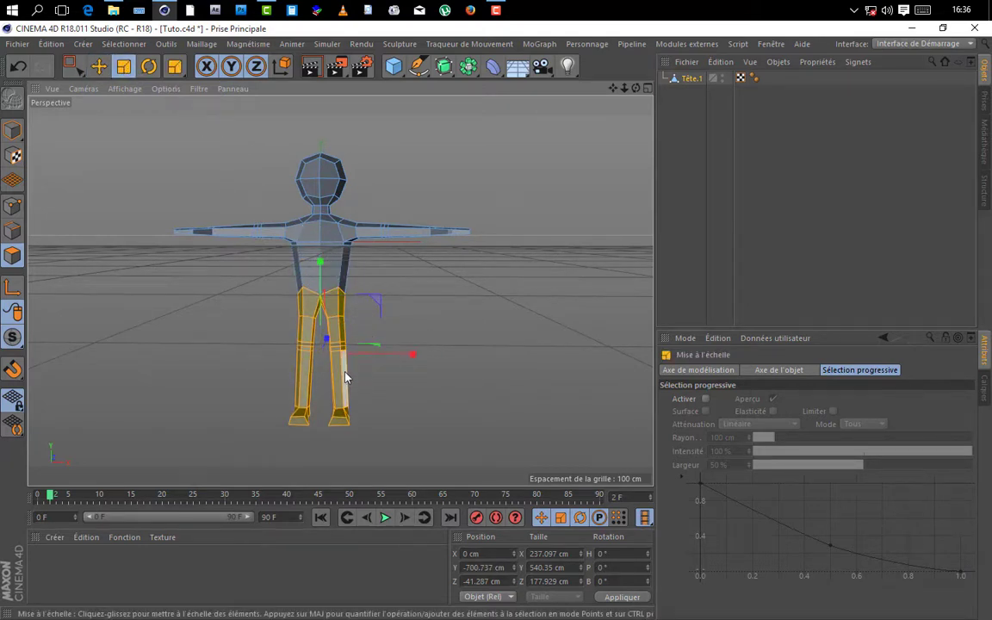
drag(344, 376, 453, 372)
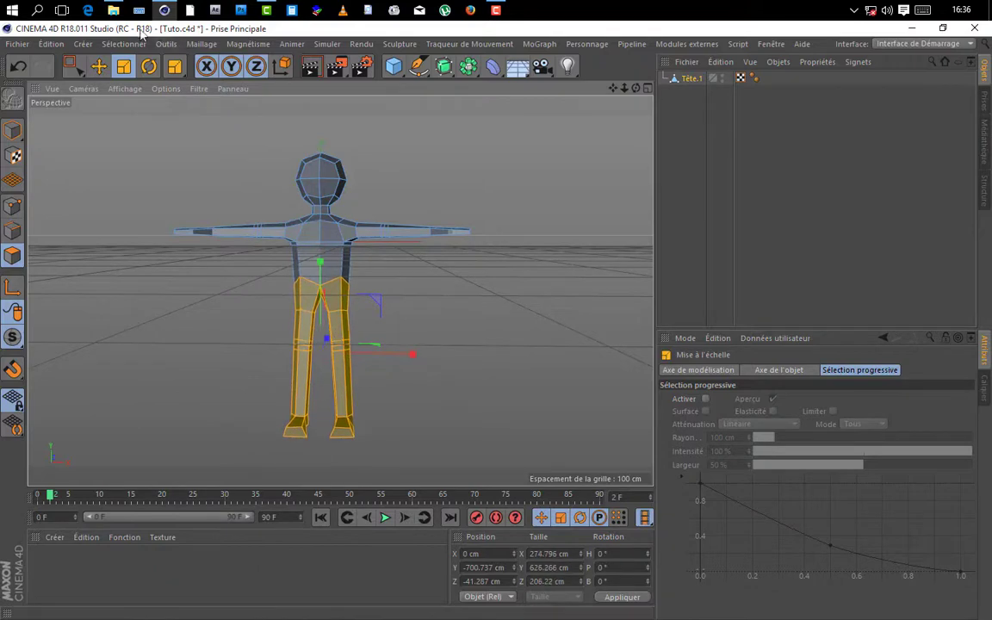
click(100, 70)
drag(320, 262, 321, 272)
click(514, 295)
scroll(547, 250, down, 2)
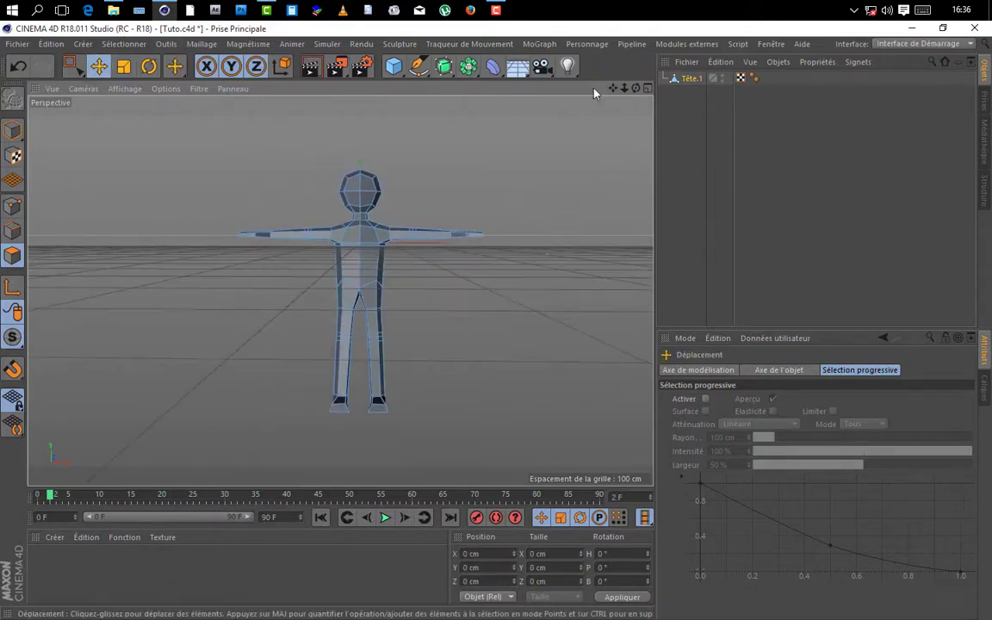
- Loop-select the neck's lower edge and scale it up uniformly to thicken the base of the neck
mouse_move(635, 88)
mouse_down()
mouse_move(542, 98)
mouse_move(539, 88)
mouse_up()
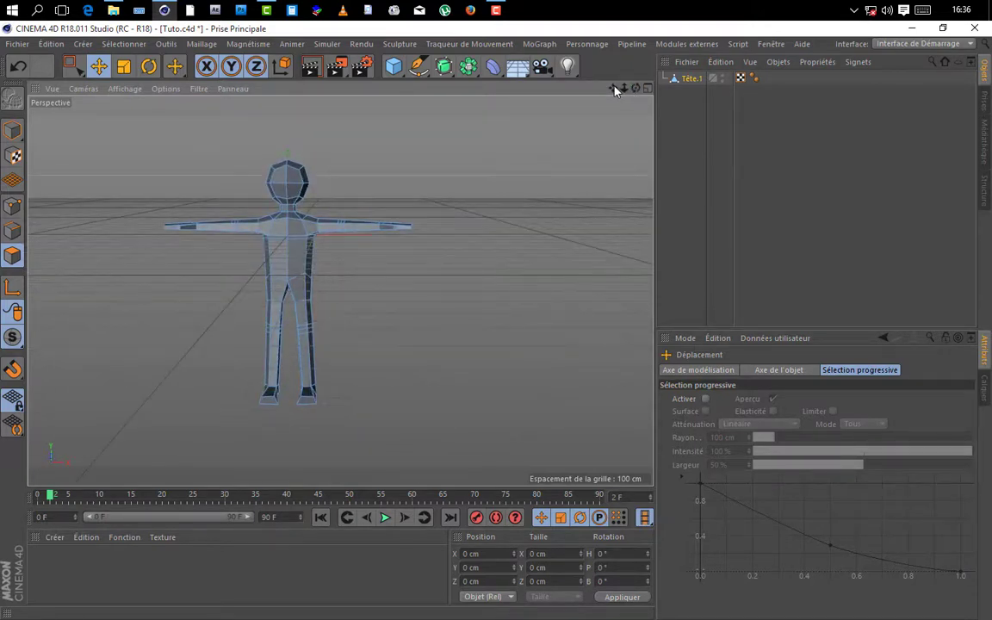
drag(613, 89, 599, 153)
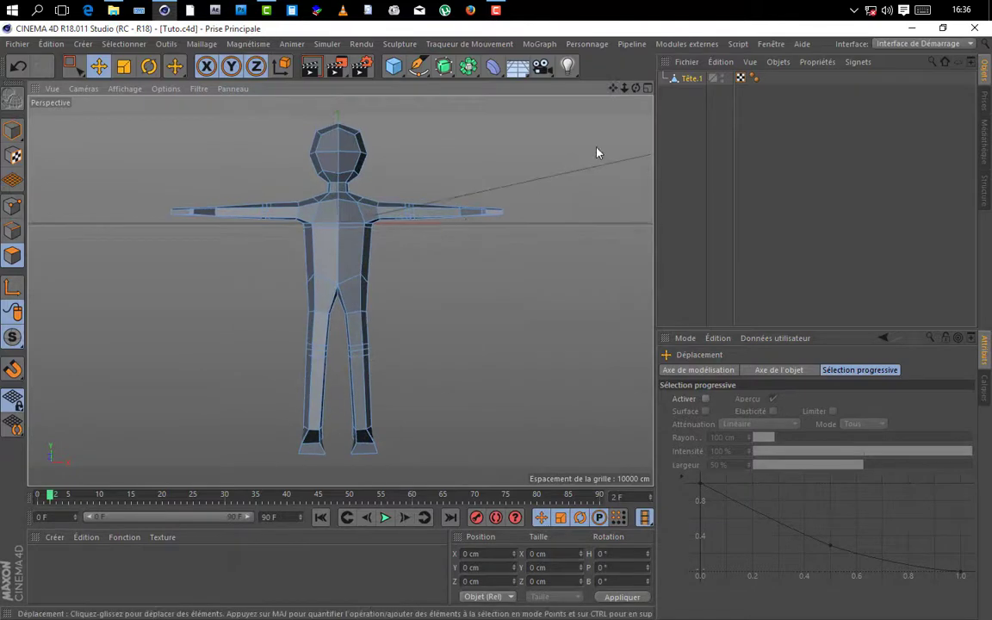
mouse_move(636, 88)
mouse_down()
mouse_move(560, 93)
mouse_move(607, 93)
mouse_move(568, 93)
mouse_move(603, 93)
mouse_move(577, 93)
mouse_move(594, 93)
mouse_up()
scroll(351, 169, up, 3)
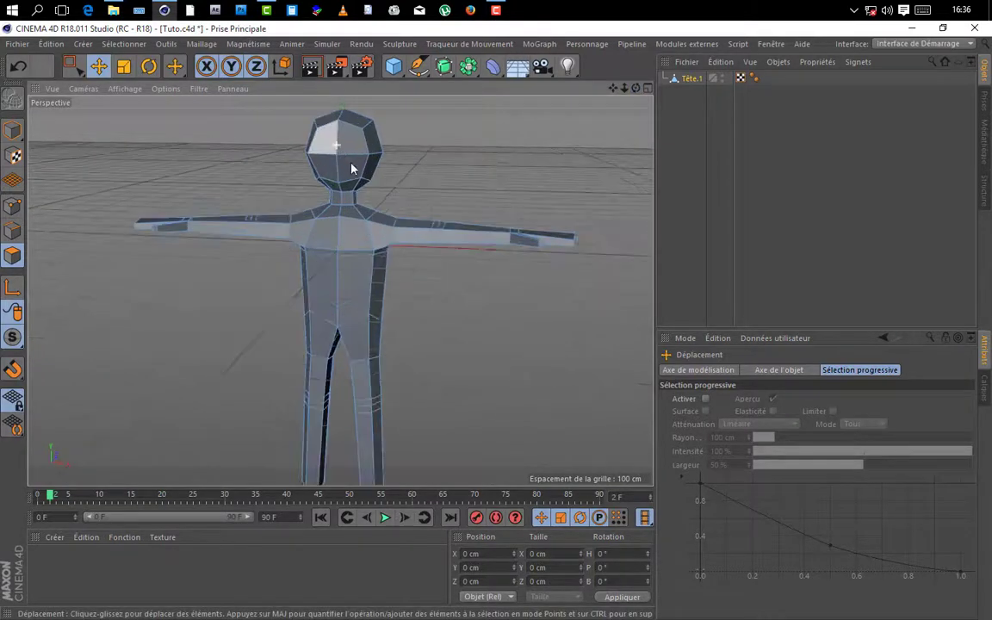
scroll(351, 169, up, 3)
key(u)
key(l)
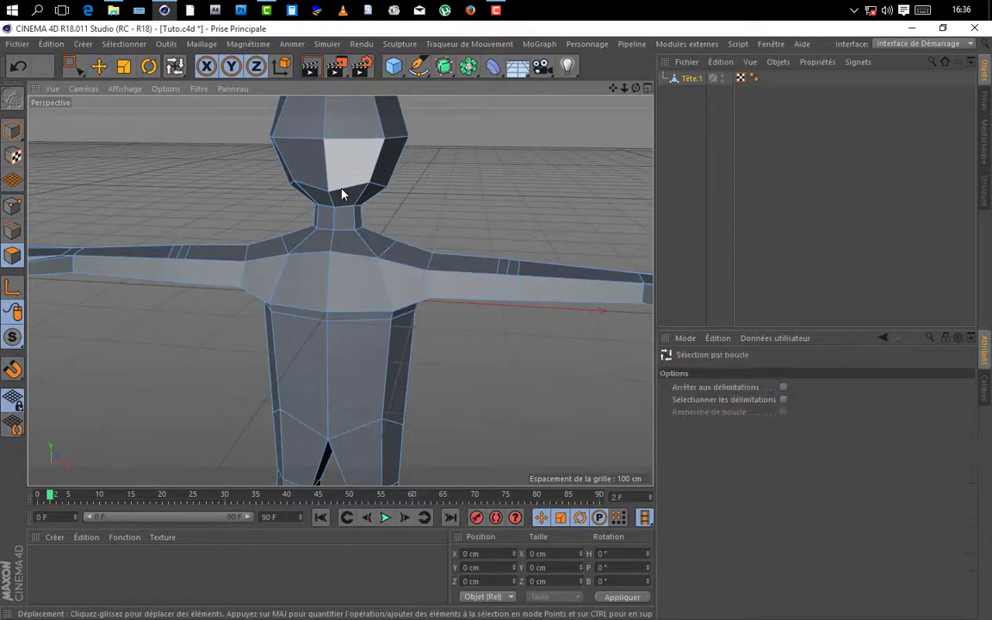
scroll(305, 185, up, 3)
click(10, 228)
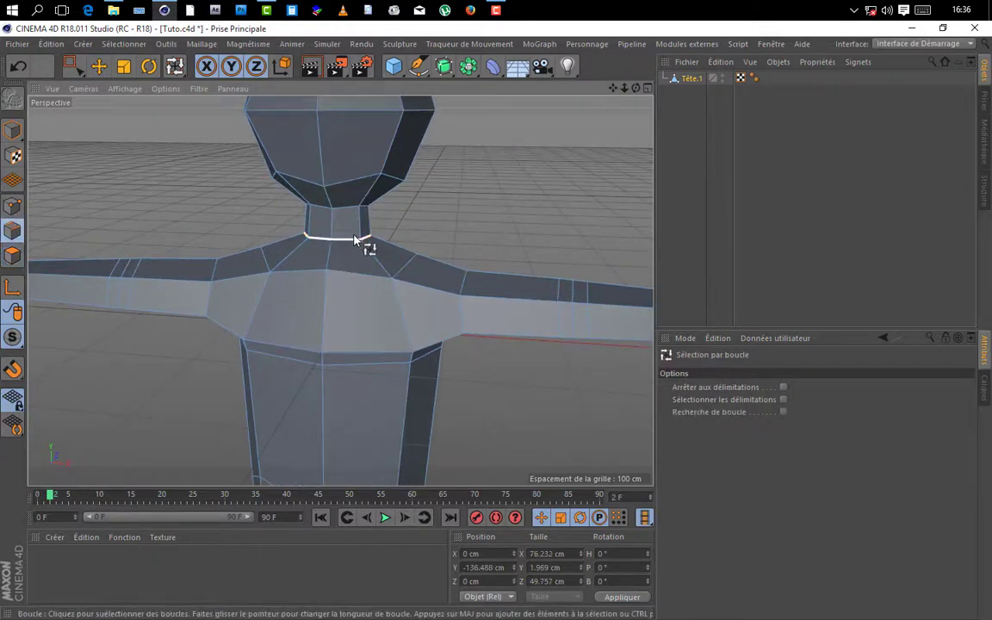
click(325, 247)
key(e)
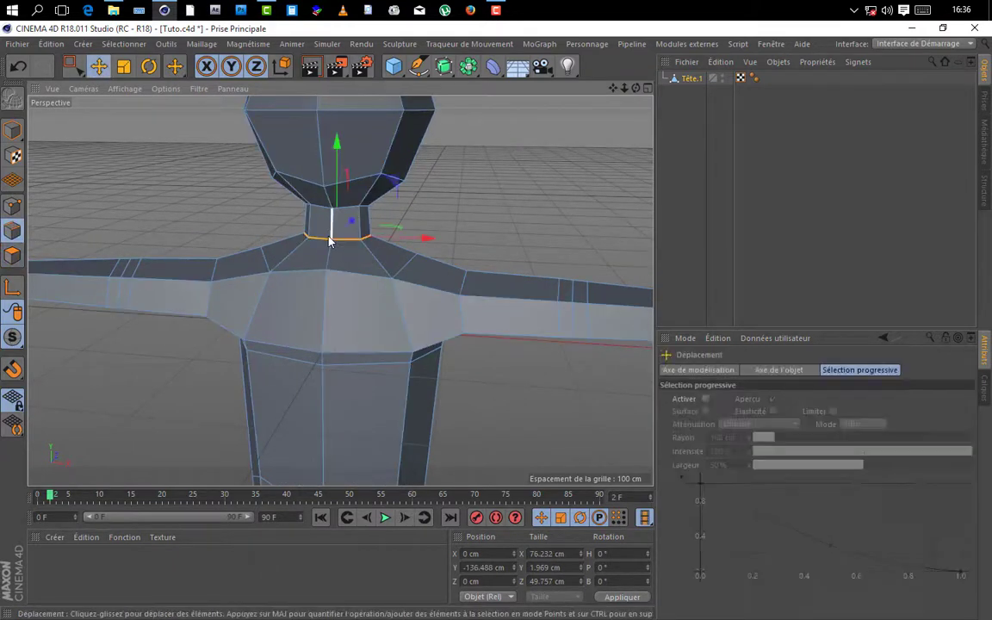
key(t)
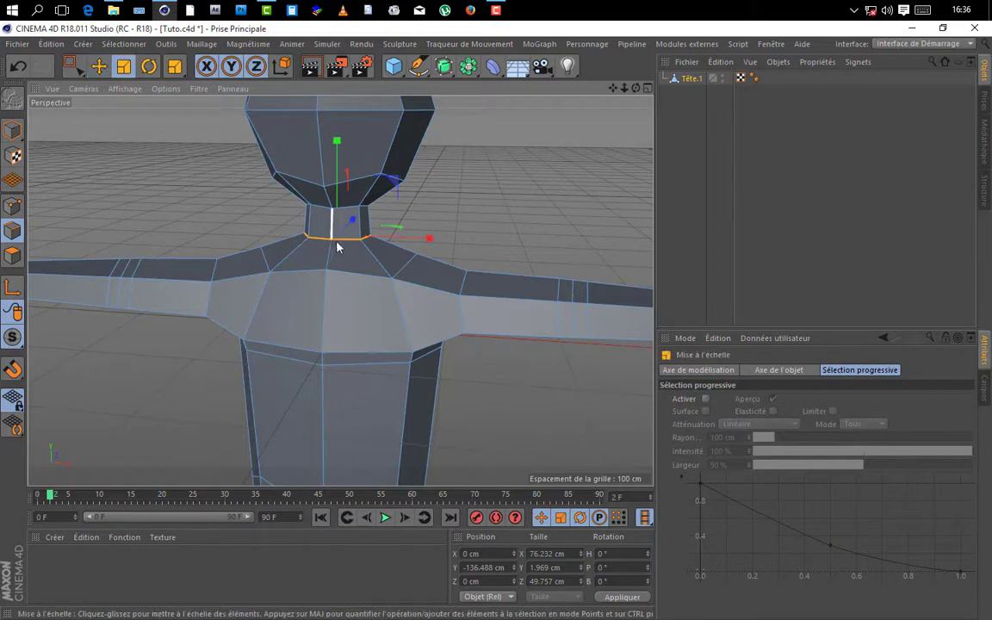
drag(365, 234, 454, 211)
- Loop-select the neck's upper edge, scale it to about 81.3 cm wide and 52.7 cm deep, and clear the selection
double_click(347, 209)
scroll(456, 209, down, 4)
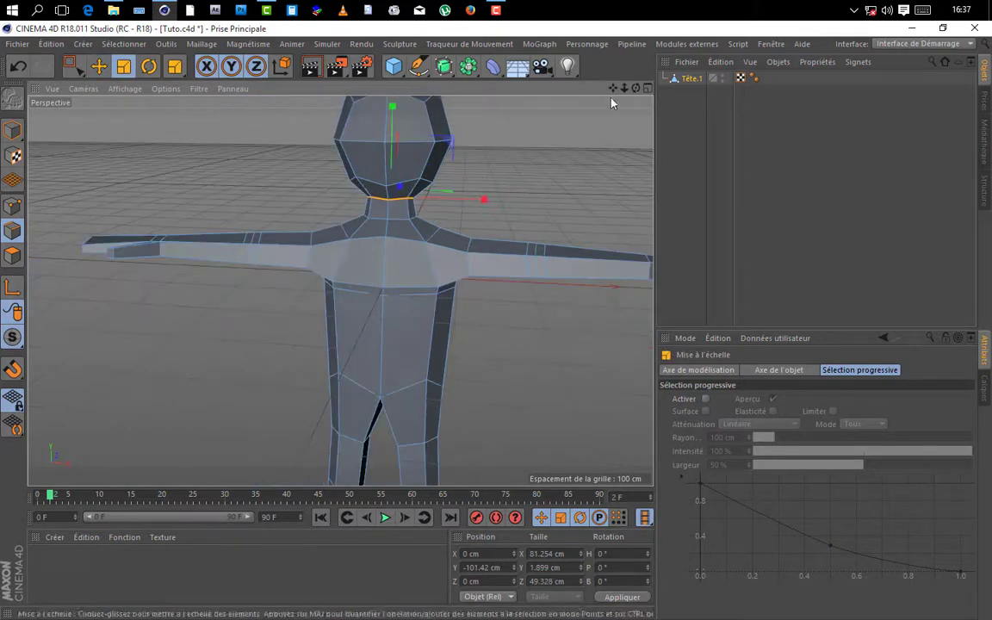
drag(625, 88, 569, 88)
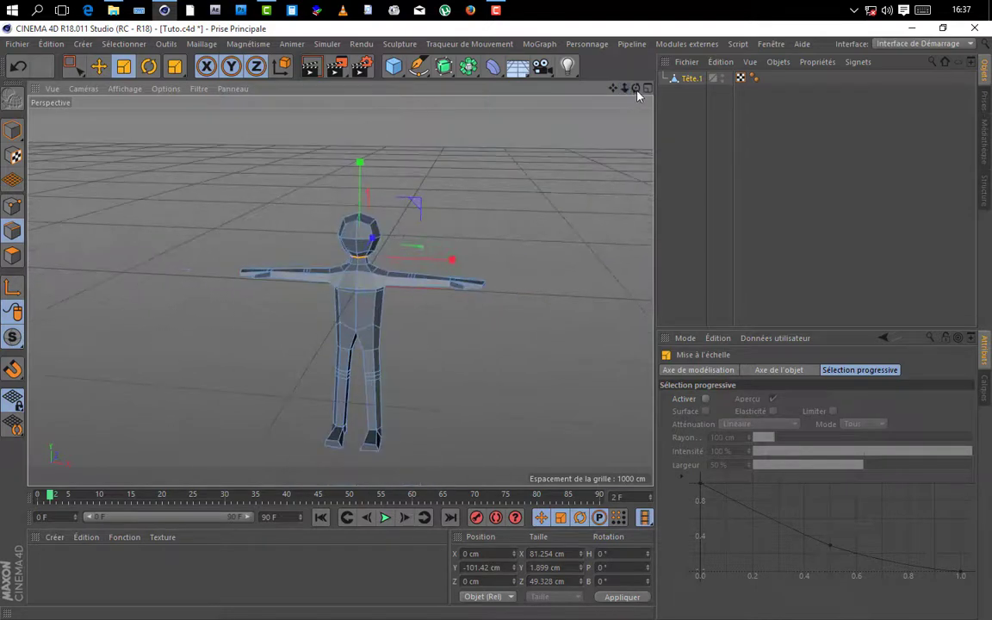
drag(636, 89, 482, 60)
scroll(415, 268, up, 4)
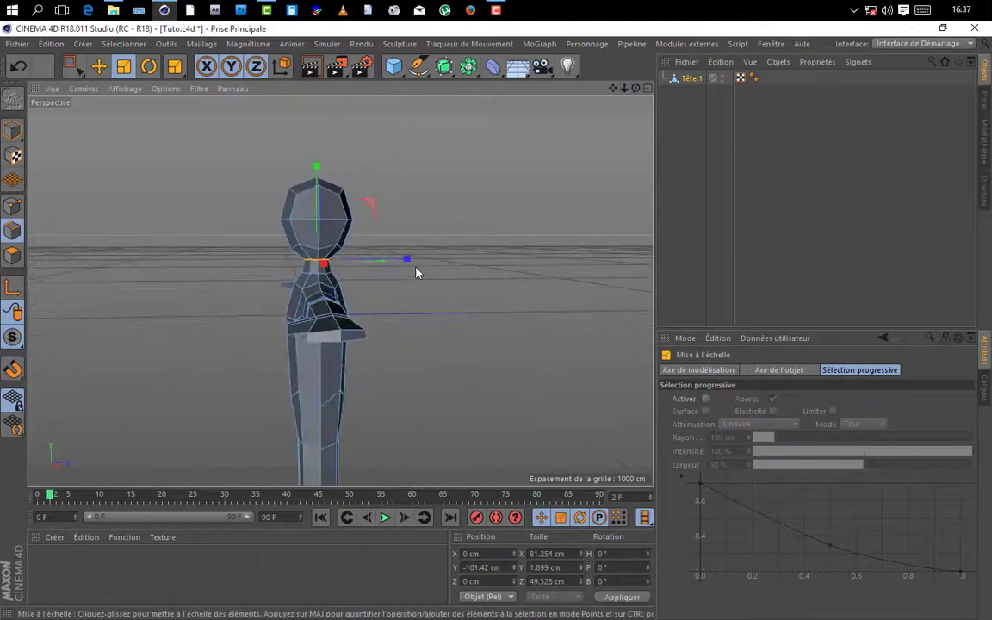
drag(407, 260, 369, 303)
scroll(343, 272, up, 3)
scroll(342, 272, up, 2)
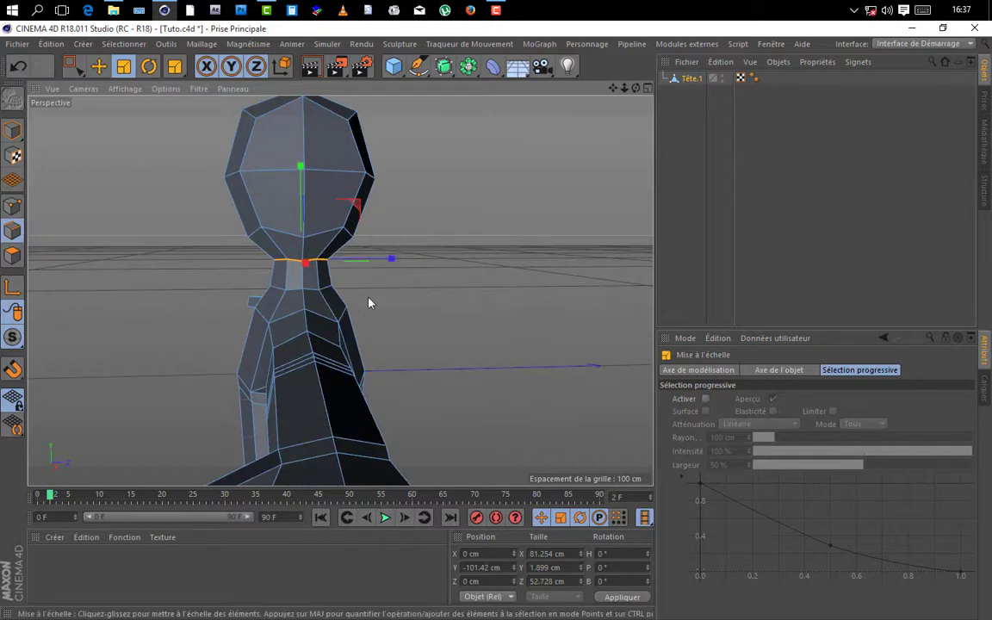
click(533, 197)
scroll(544, 182, down, 4)
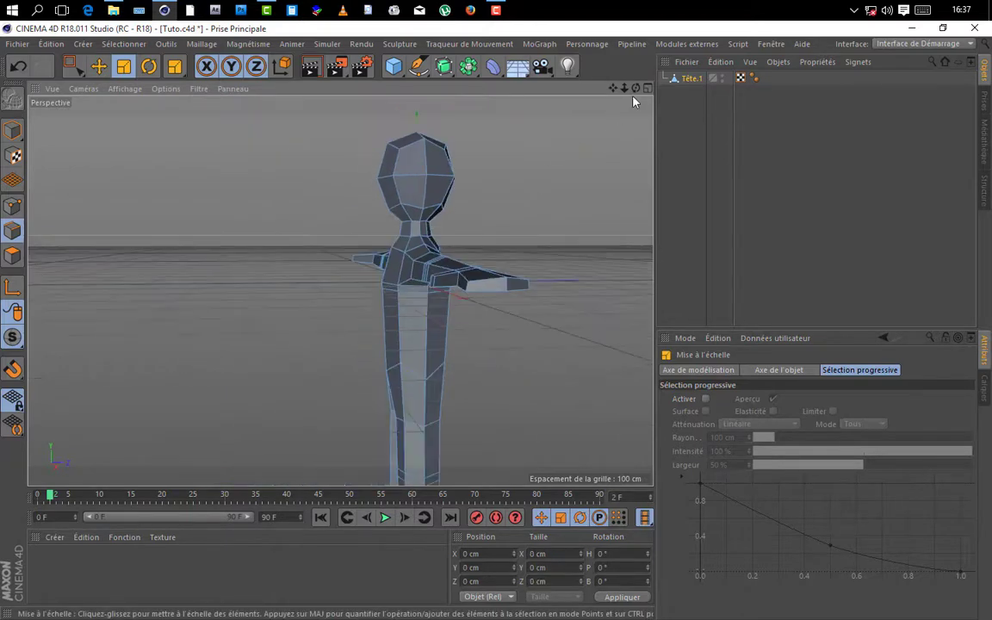
drag(635, 88, 723, 93)
scroll(340, 291, down, 5)
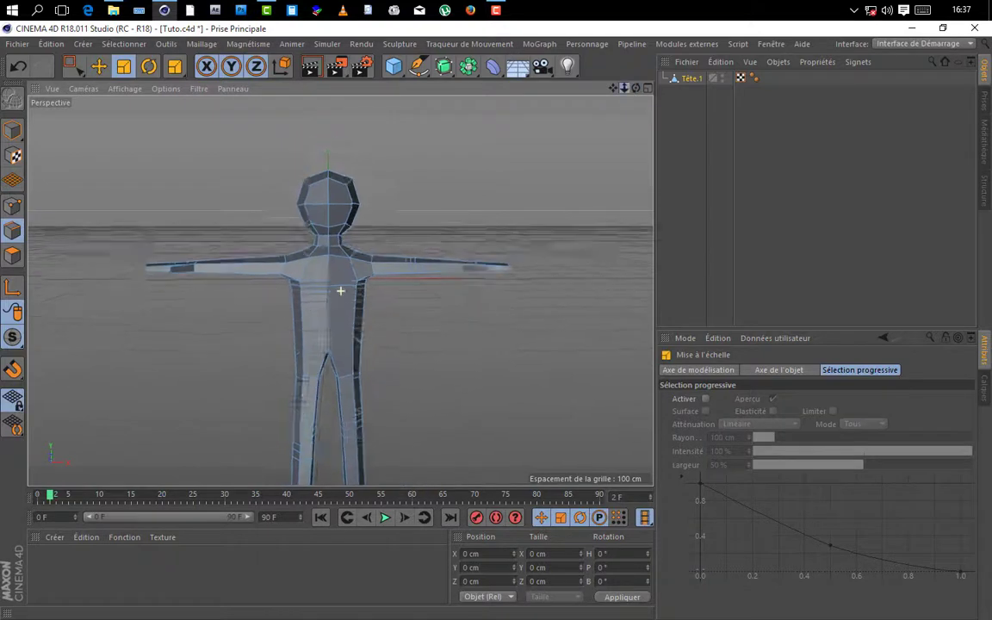
alt+middle_drag(542, 197, 520, 156)
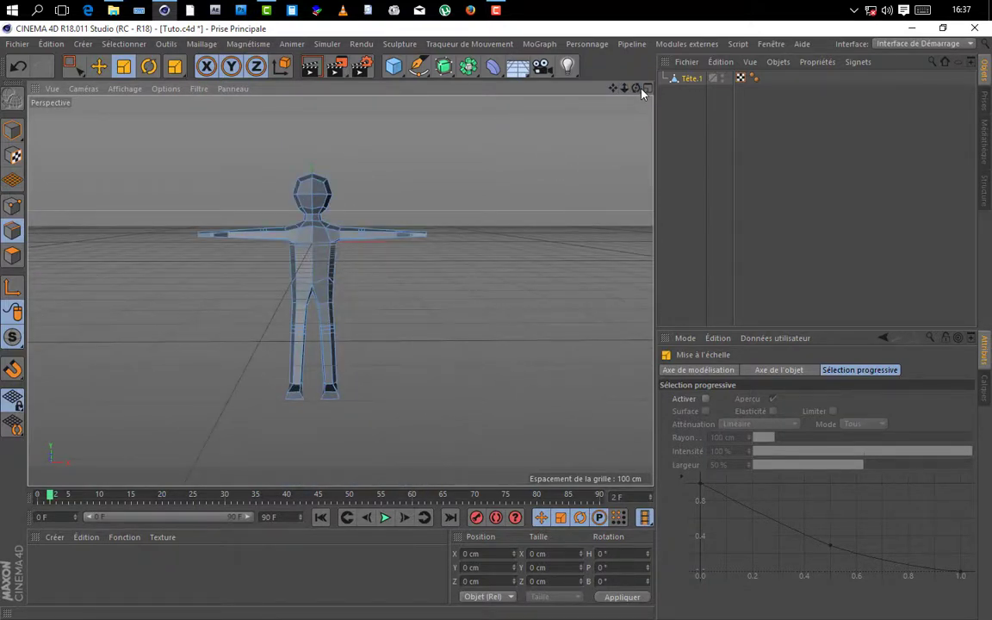
drag(636, 89, 665, 93)
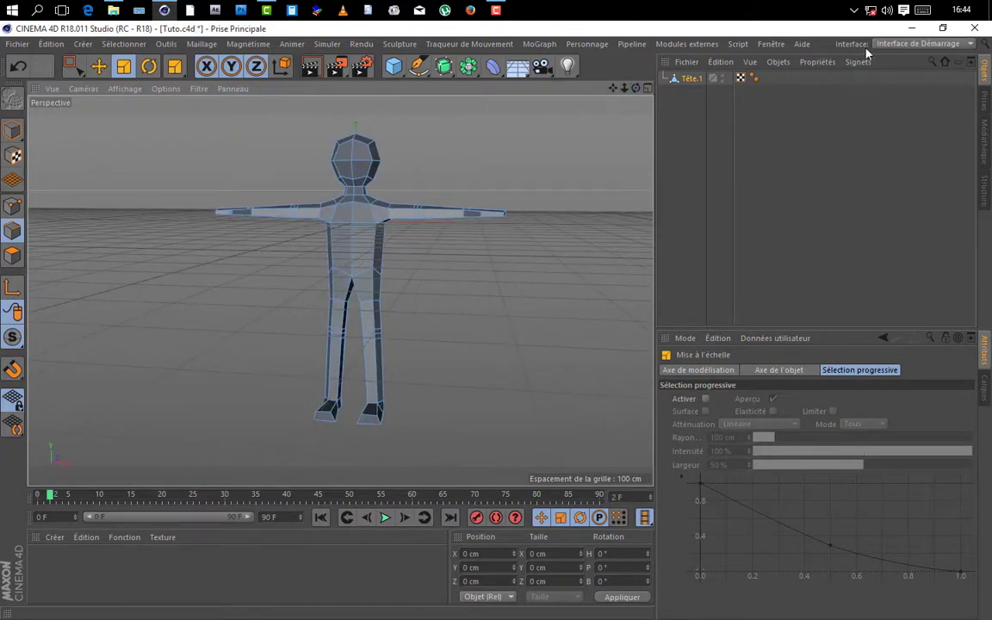
- Switch the interface layout to Sculpt, view the character there, and return to the Interface de Démarrage layout
click(899, 45)
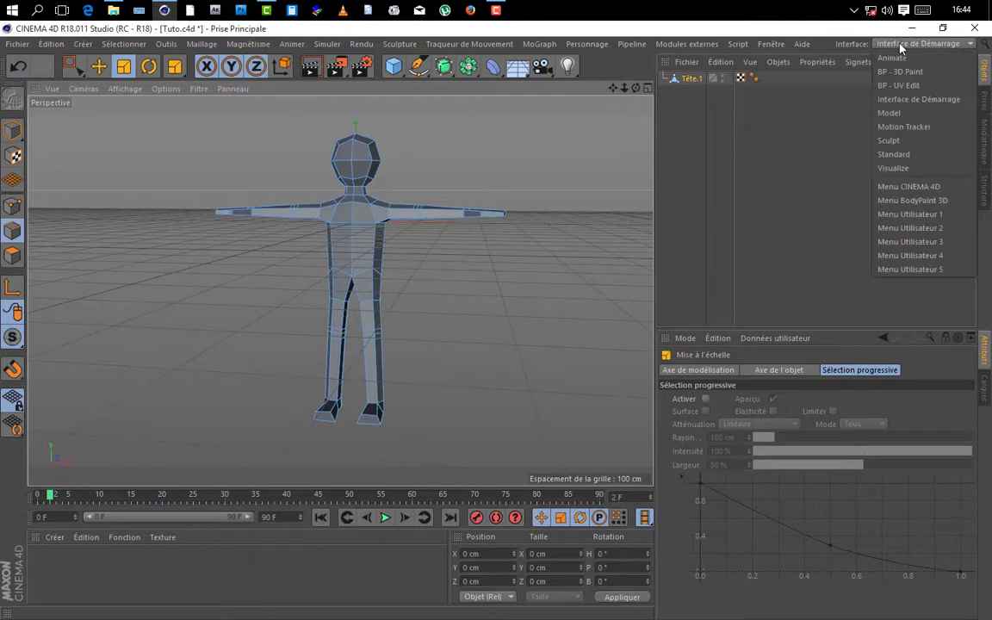
click(900, 142)
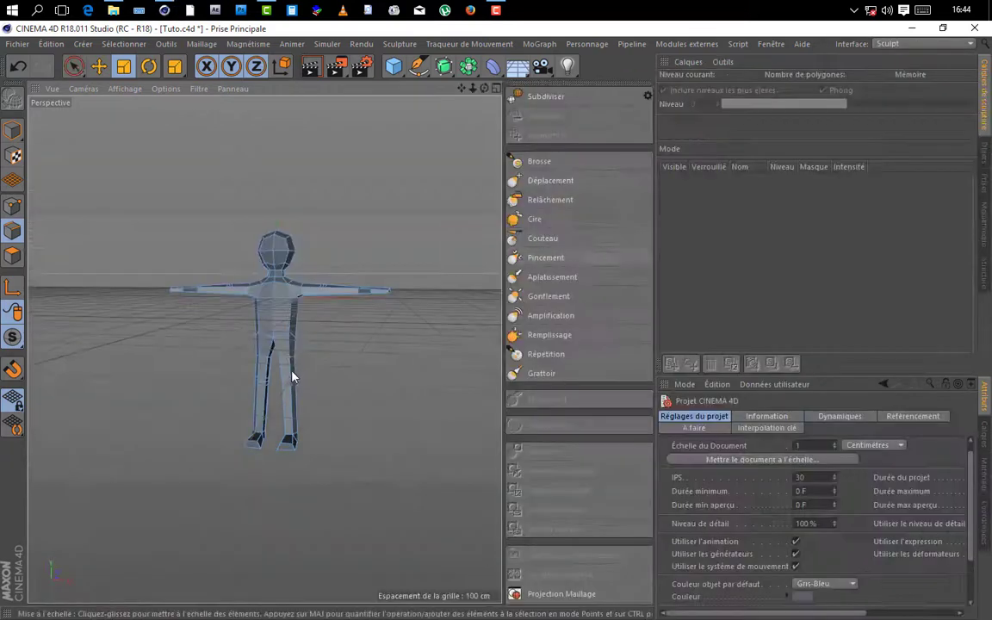
alt+right_drag(270, 376, 284, 366)
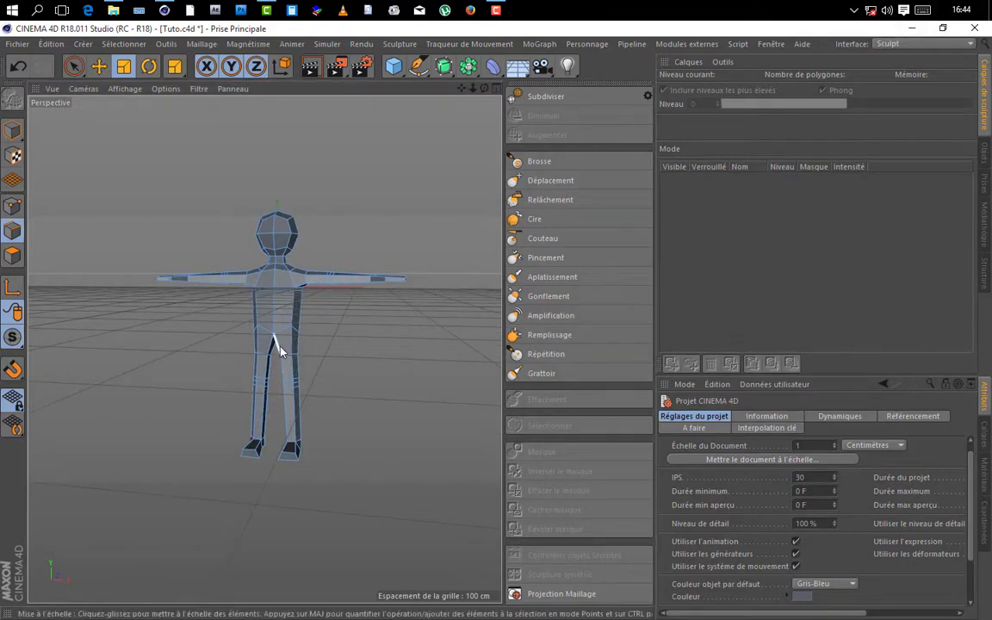
alt+right_drag(277, 344, 270, 337)
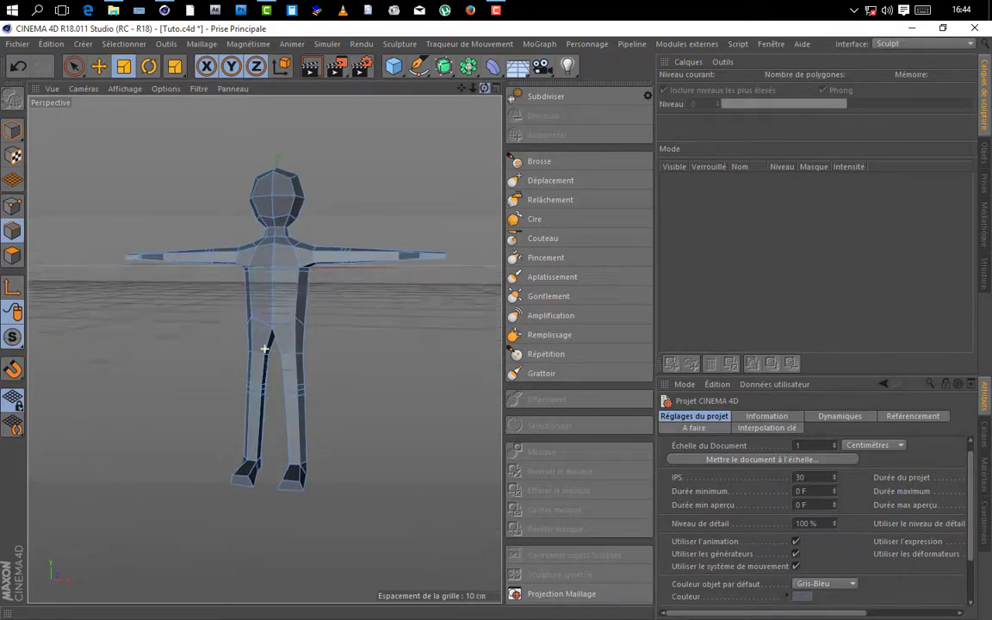
alt+drag(264, 348, 287, 239)
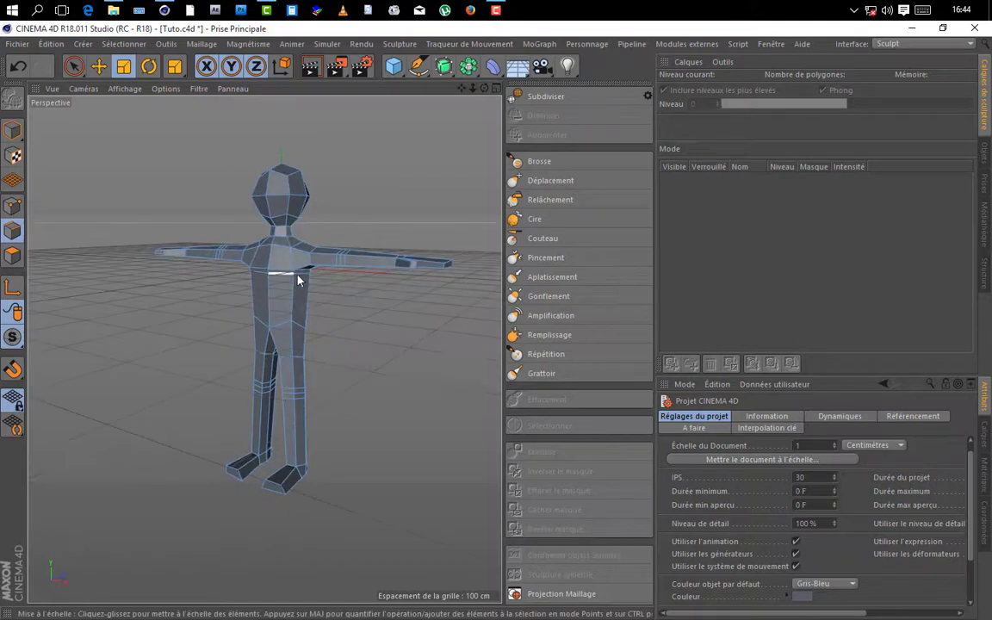
click(905, 43)
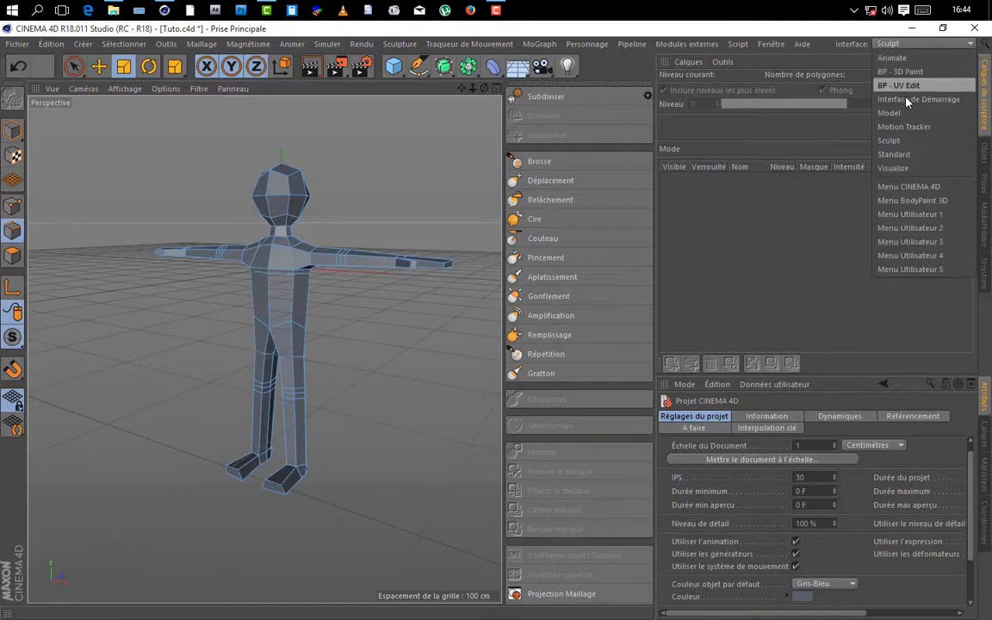
click(901, 100)
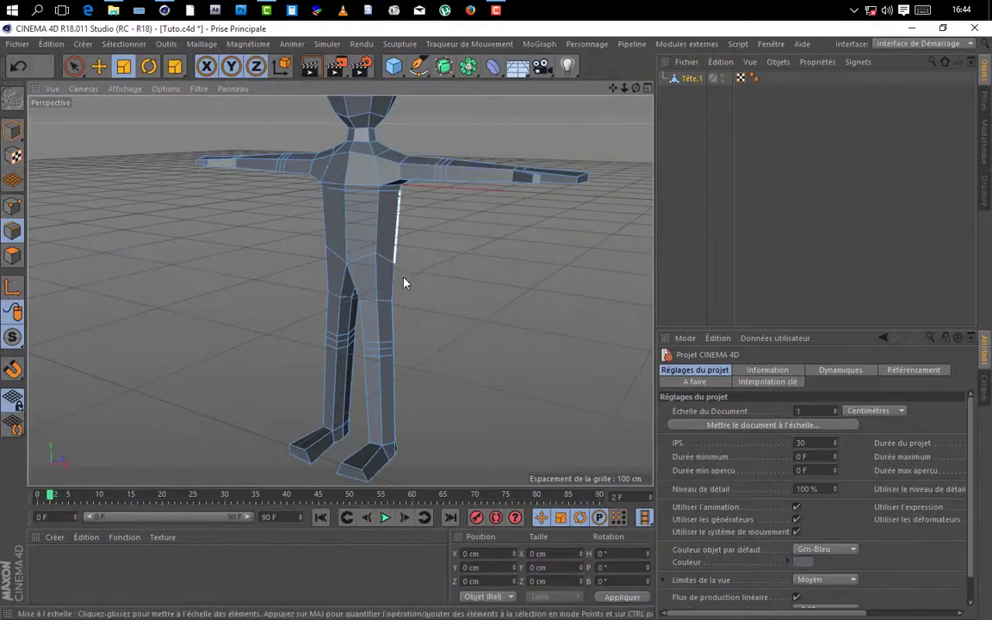
- Select the Tête.1 polygon object and switch to Model mode
click(687, 80)
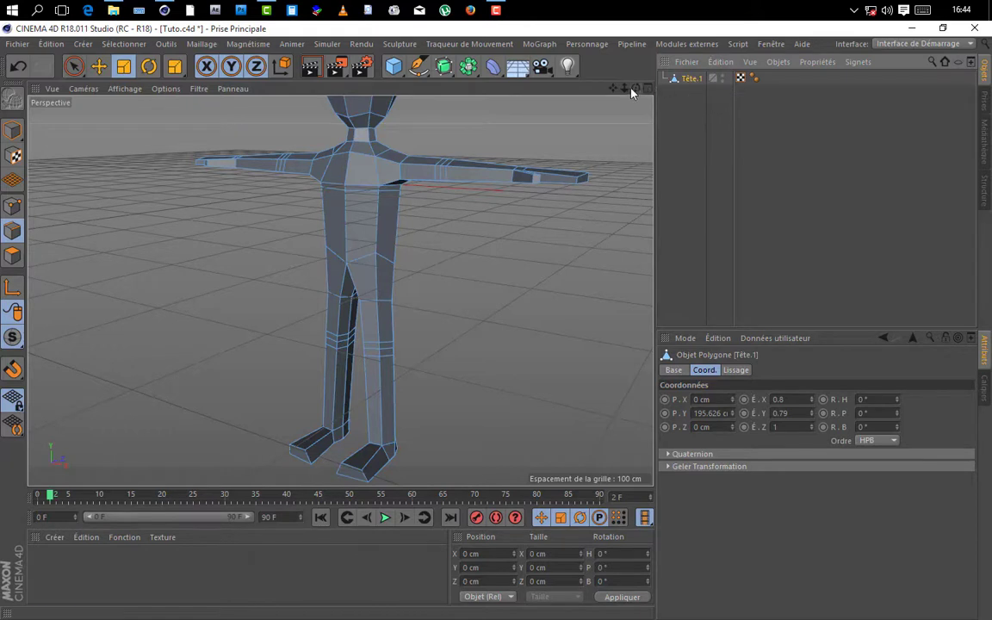
drag(624, 89, 622, 90)
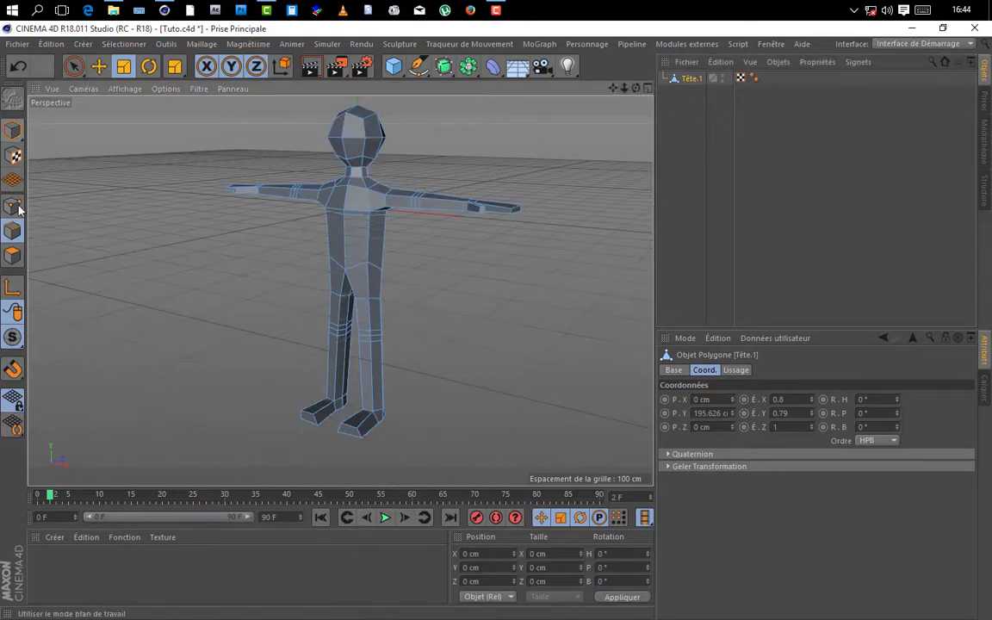
click(12, 131)
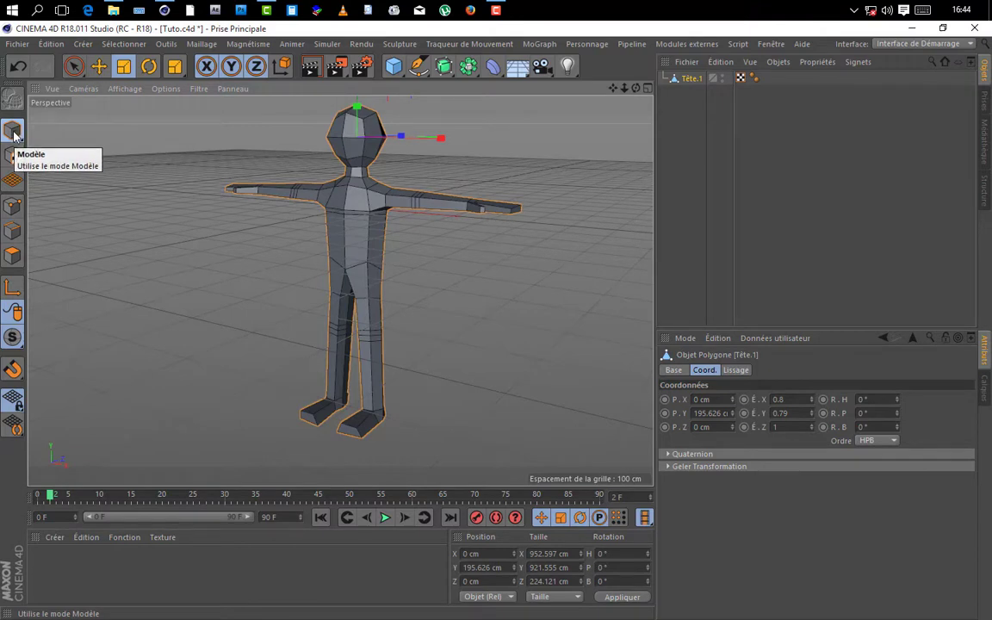
- Switch to Polygon mode, change the interface layout to Sculpt, and subdivide the character mesh to sculpt level 2
click(14, 257)
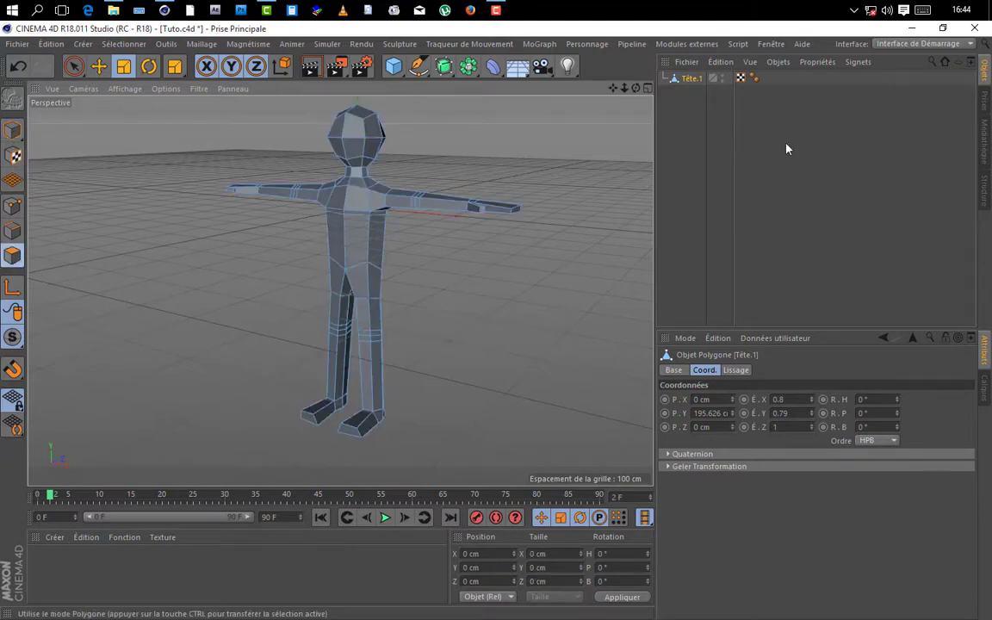
click(914, 43)
click(879, 138)
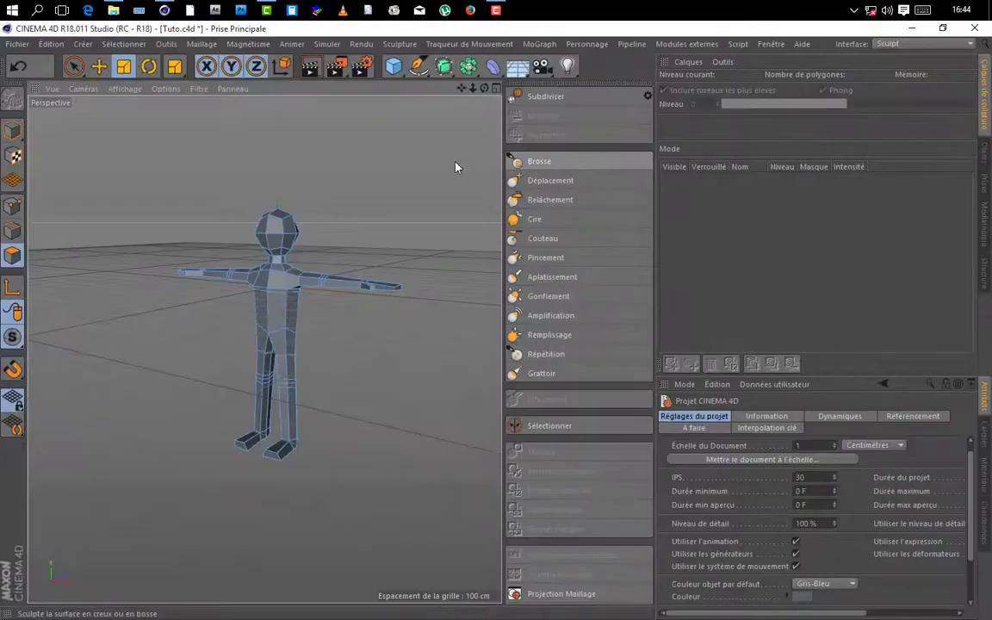
click(534, 97)
click(538, 97)
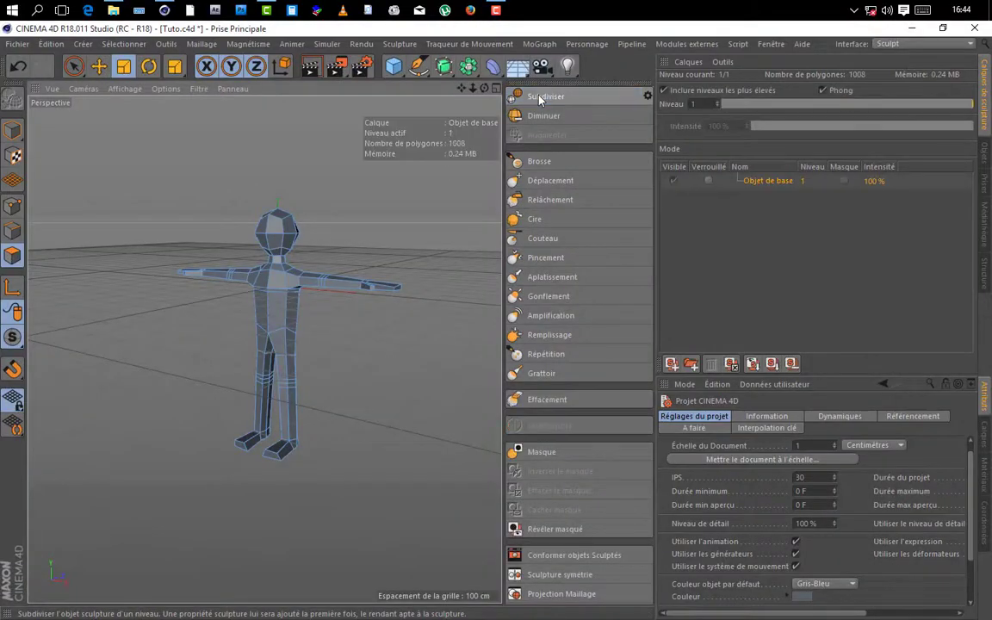
click(538, 98)
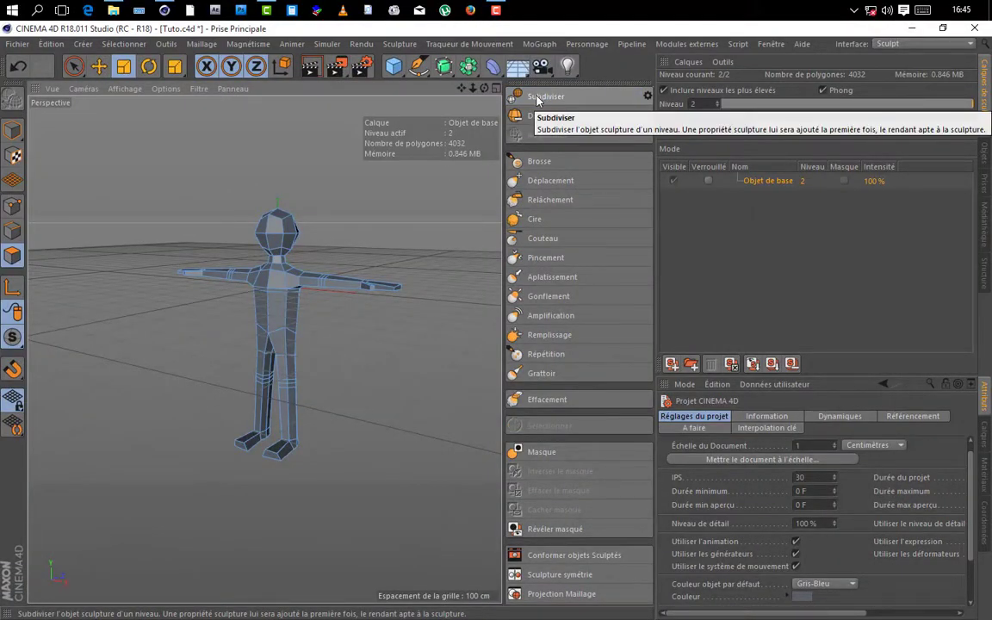
- Render the perspective view and lower the mesh's active sculpt level to 0
scroll(253, 297, up, 4)
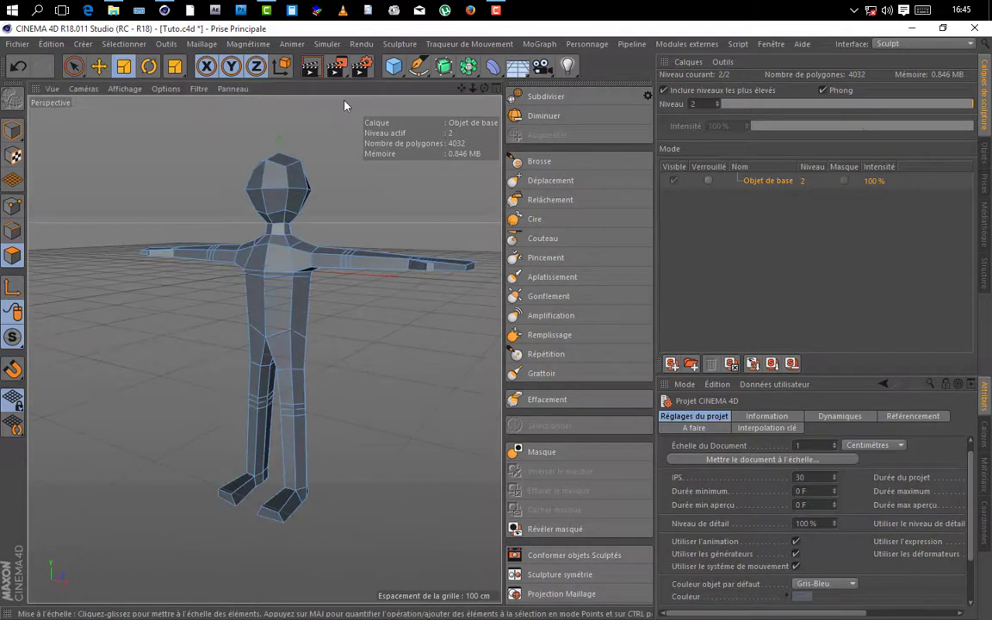
click(311, 67)
drag(968, 104, 743, 110)
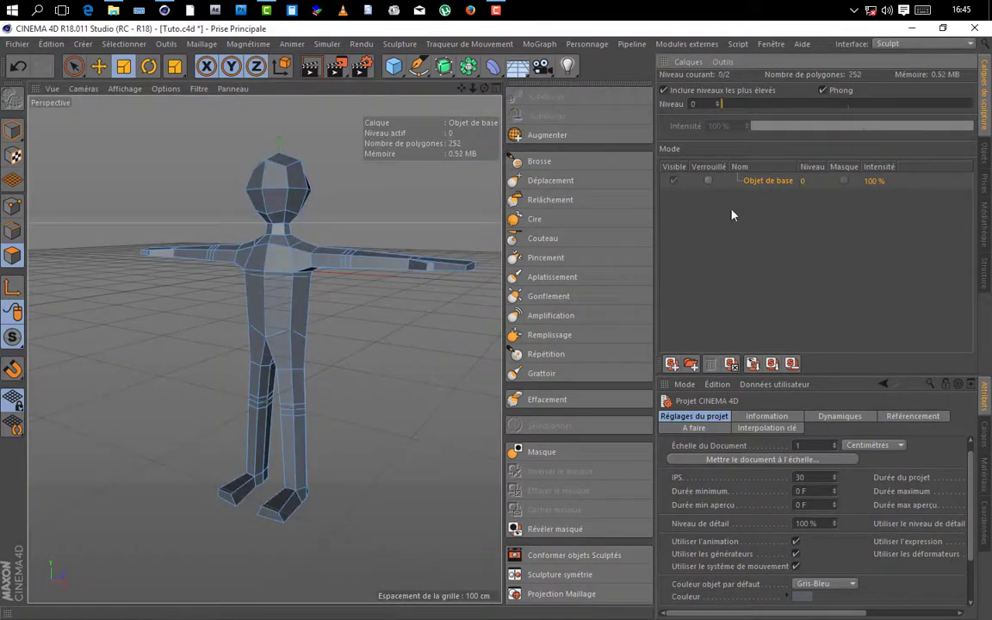
- Return to the Interface de Démarrage layout and switch to Model mode
click(912, 43)
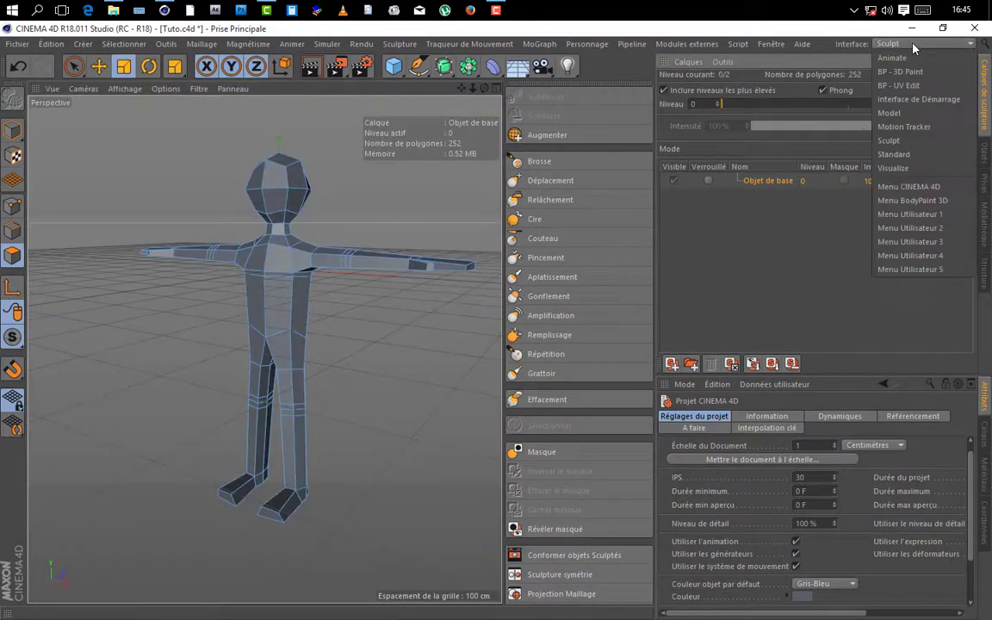
click(920, 100)
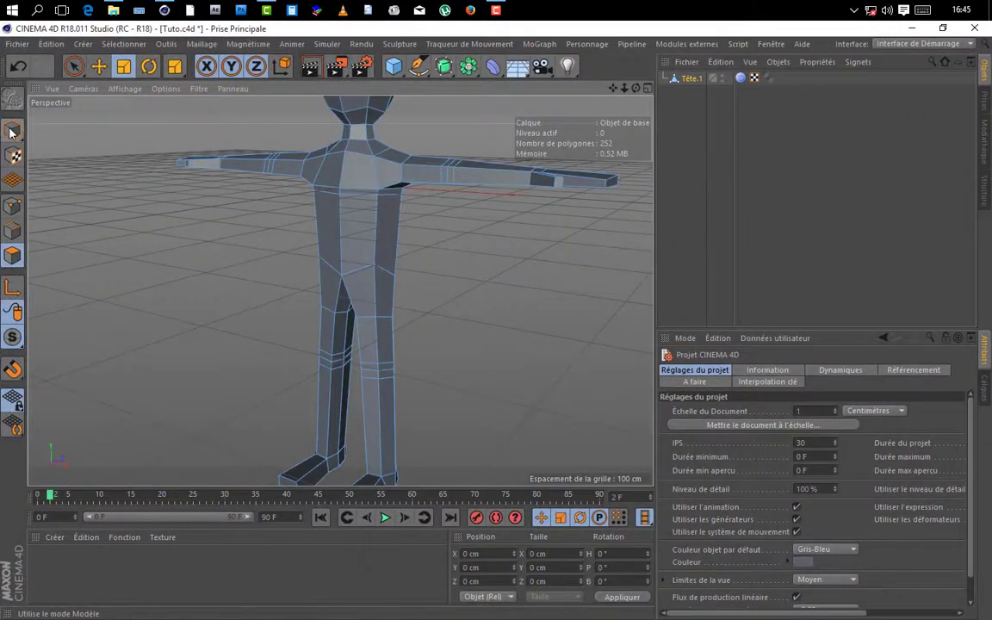
click(13, 129)
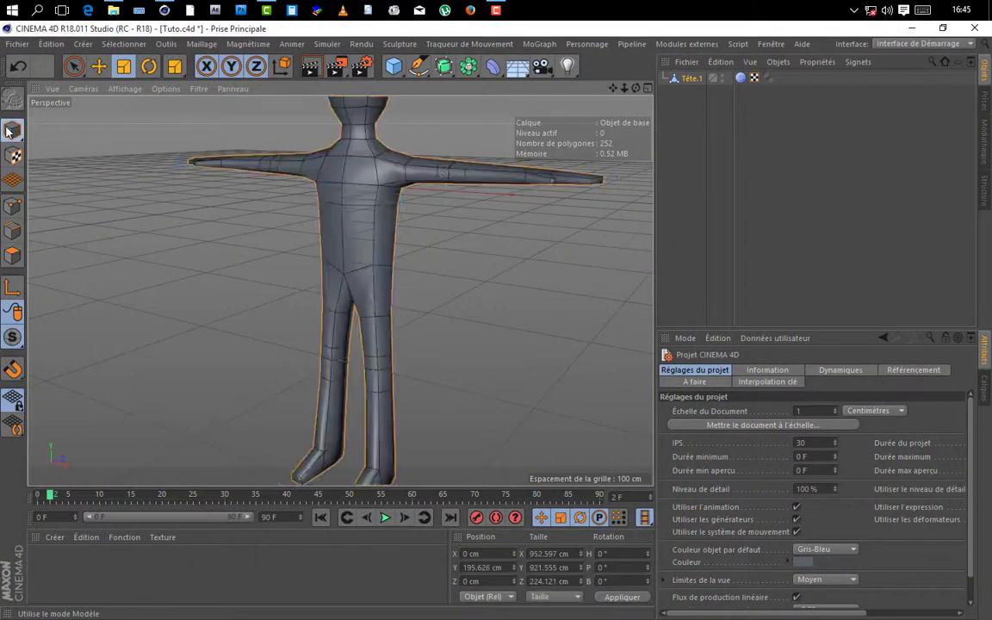
- Inspect the smoothed character and delete the sculpt tag from the Tête.1 object
click(341, 291)
alt+drag(341, 291, 254, 261)
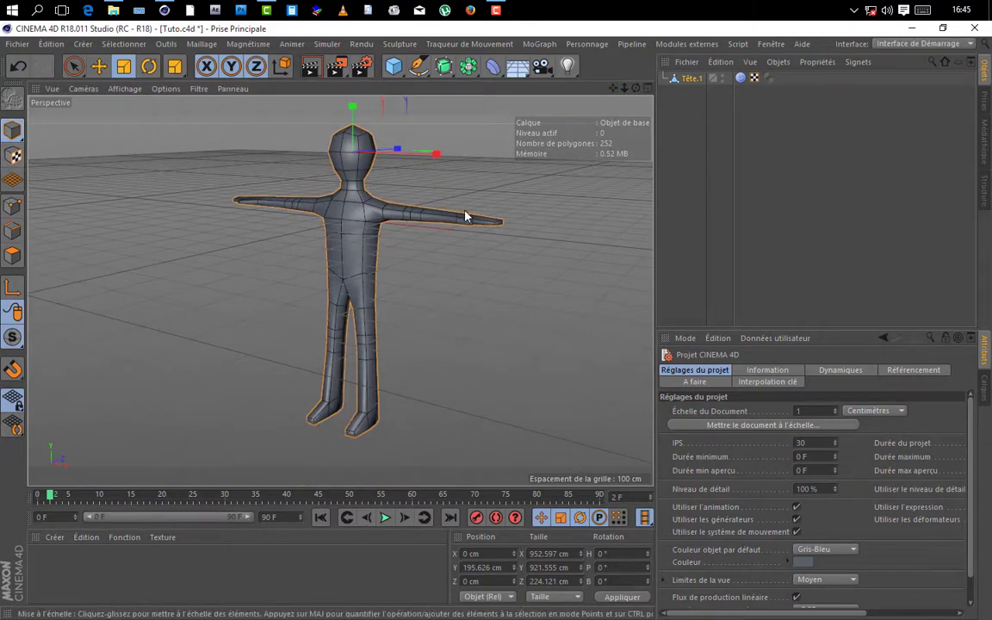
mouse_move(636, 88)
mouse_down()
mouse_move(551, 89)
mouse_move(633, 90)
mouse_up()
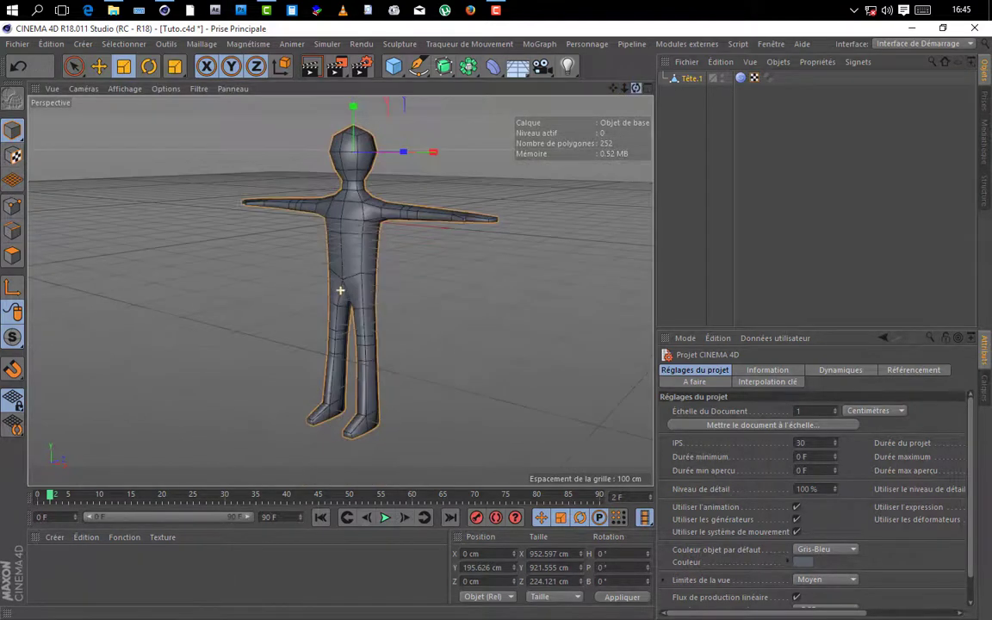
click(741, 79)
key(Delete)
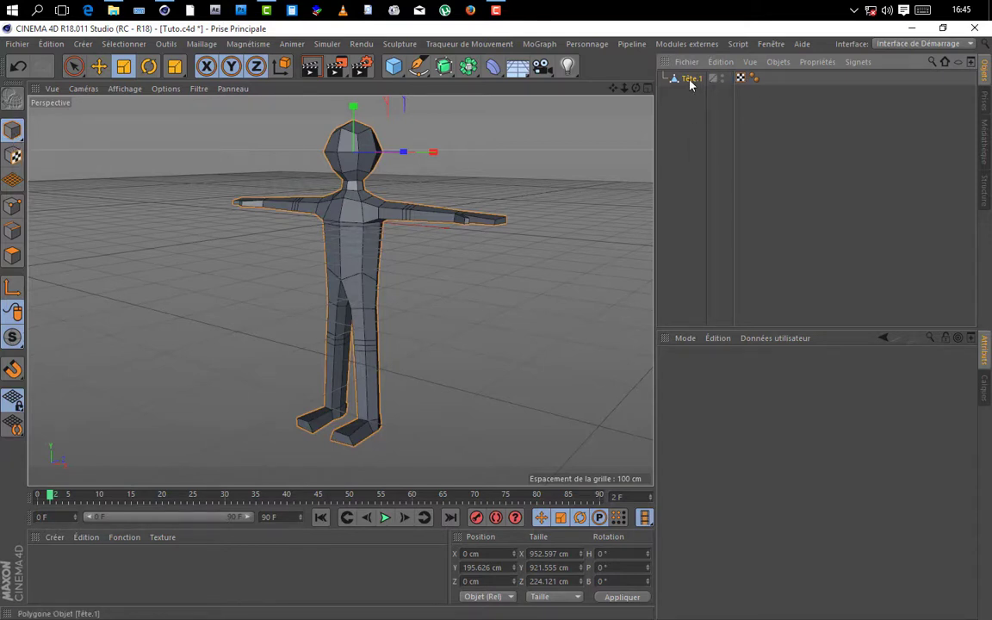
- Widen the viewport, then switch the layout to Sculpt and subdivide the whole character mesh once
drag(657, 116, 690, 95)
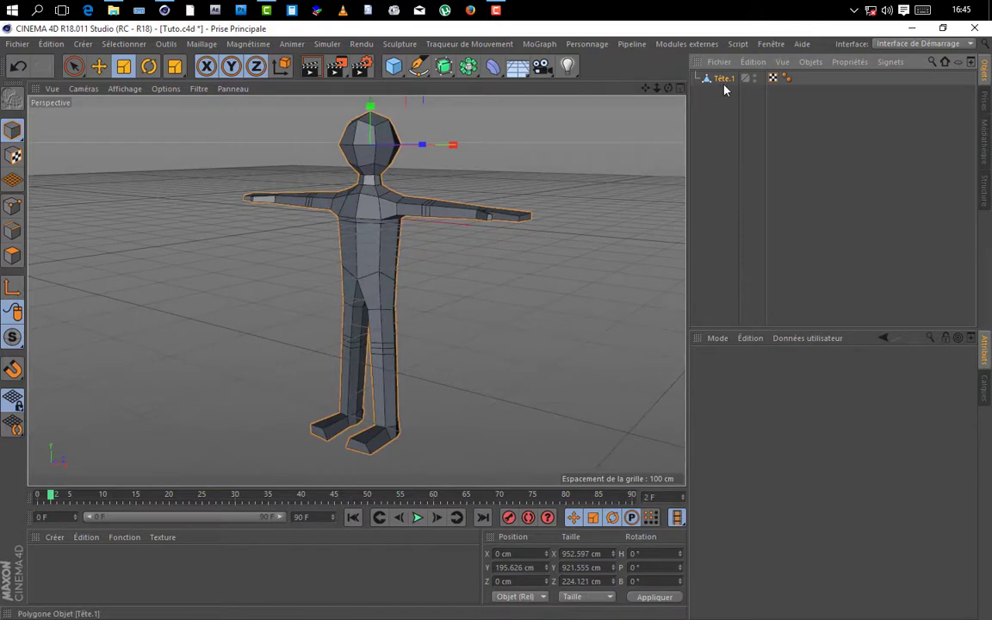
click(891, 46)
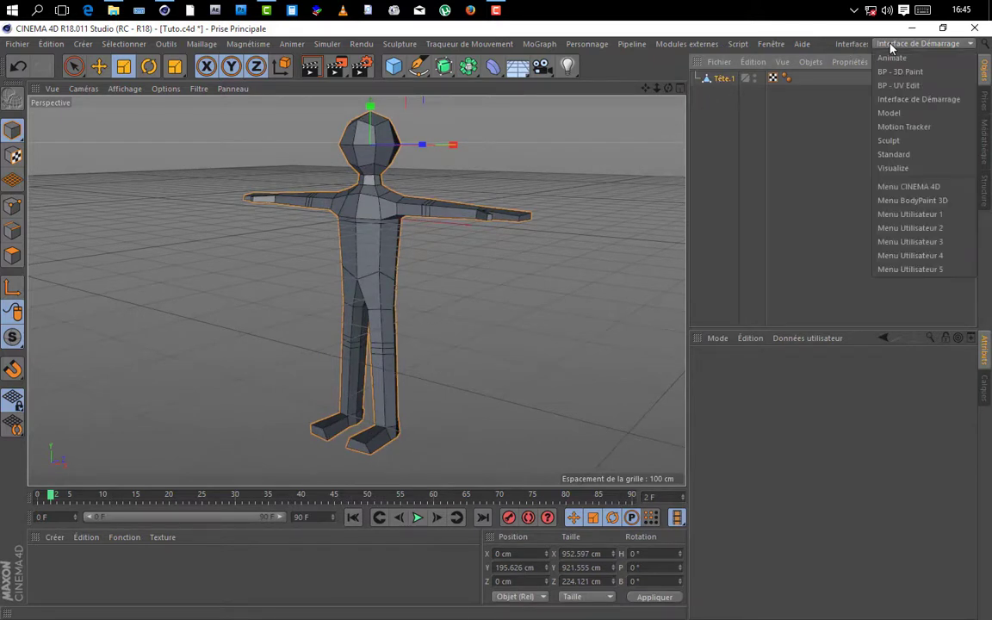
click(897, 140)
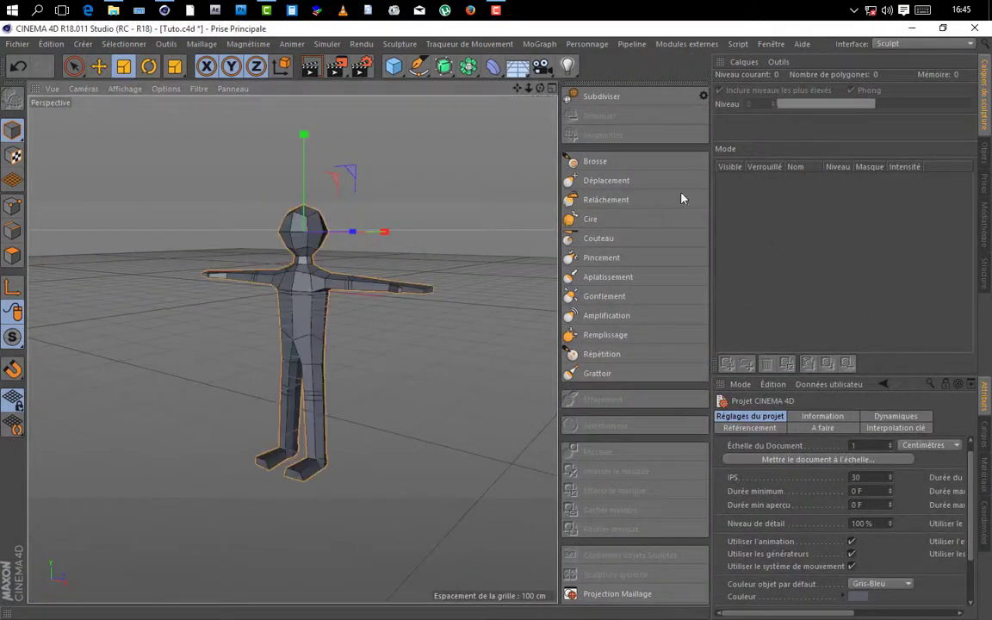
drag(531, 91, 520, 213)
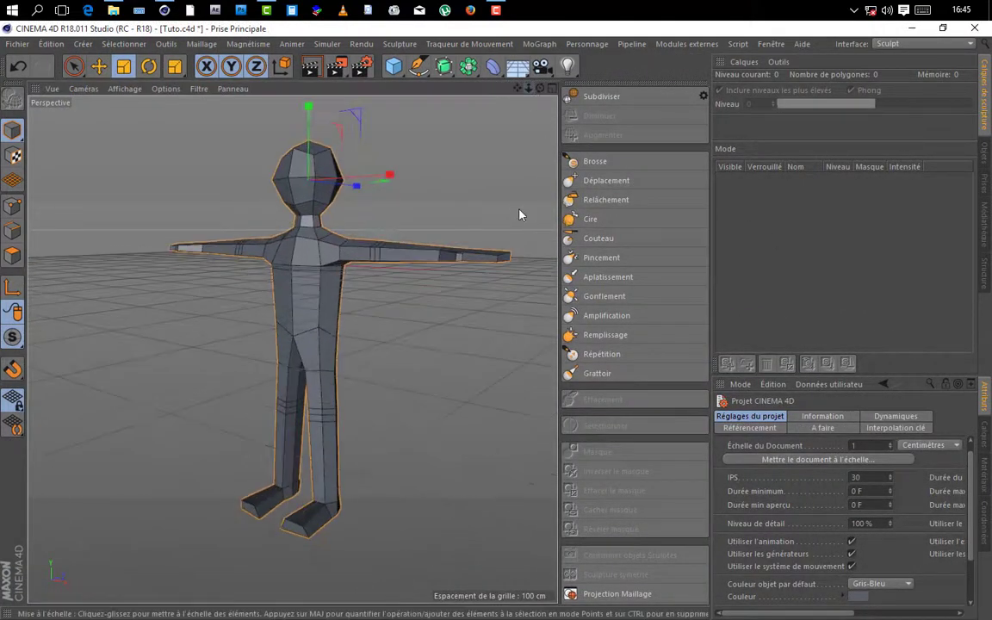
drag(540, 90, 521, 104)
click(603, 96)
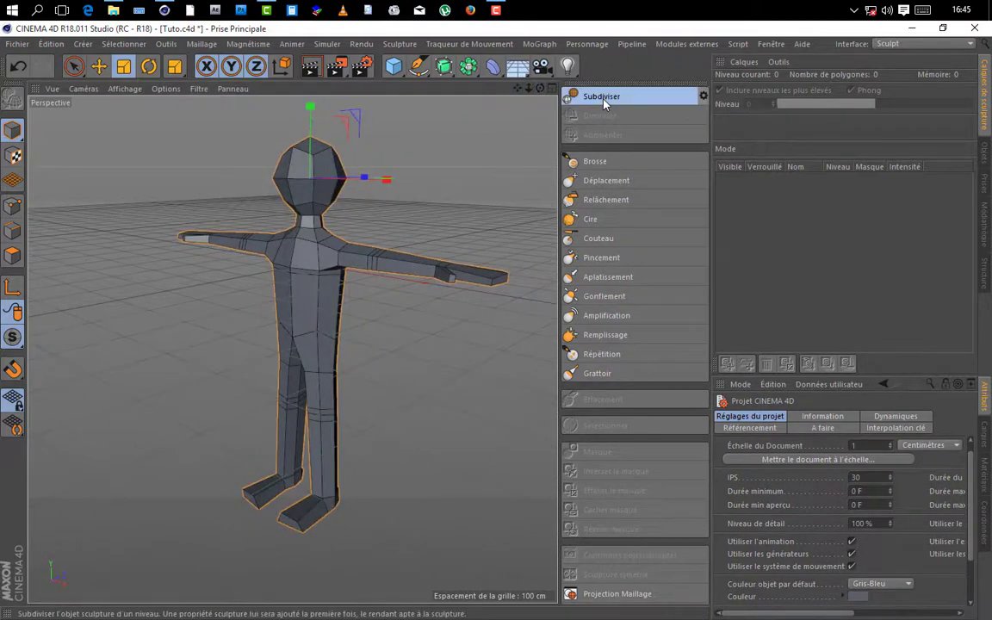
- Render the perspective view and subdivide the mesh again to sculpt level 2, checking the legs and feet
alt+drag(293, 349, 415, 161)
key(ctrl+r)
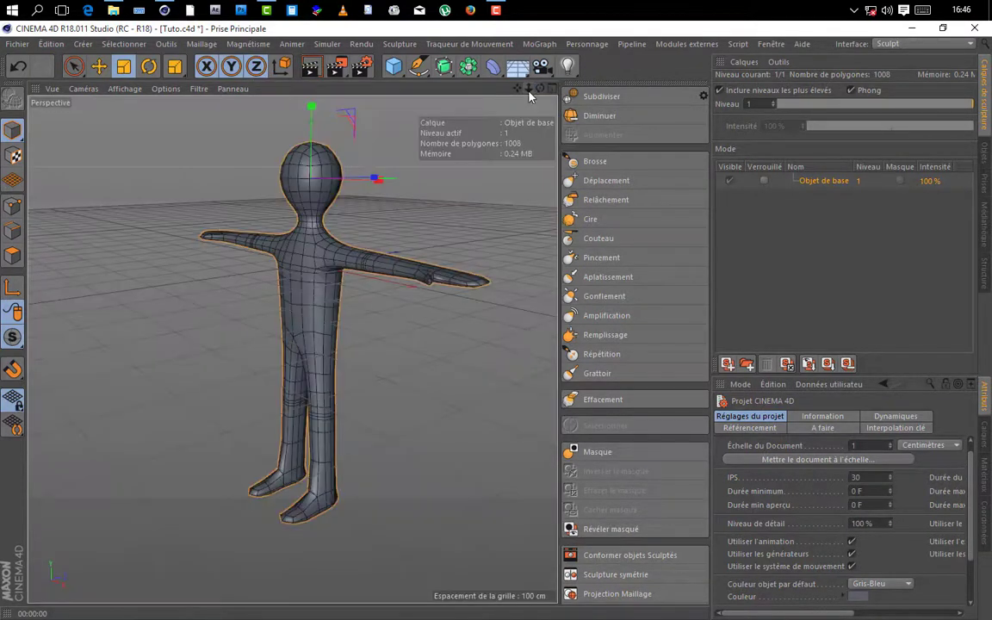
scroll(293, 348, up, 5)
alt+drag(293, 349, 297, 366)
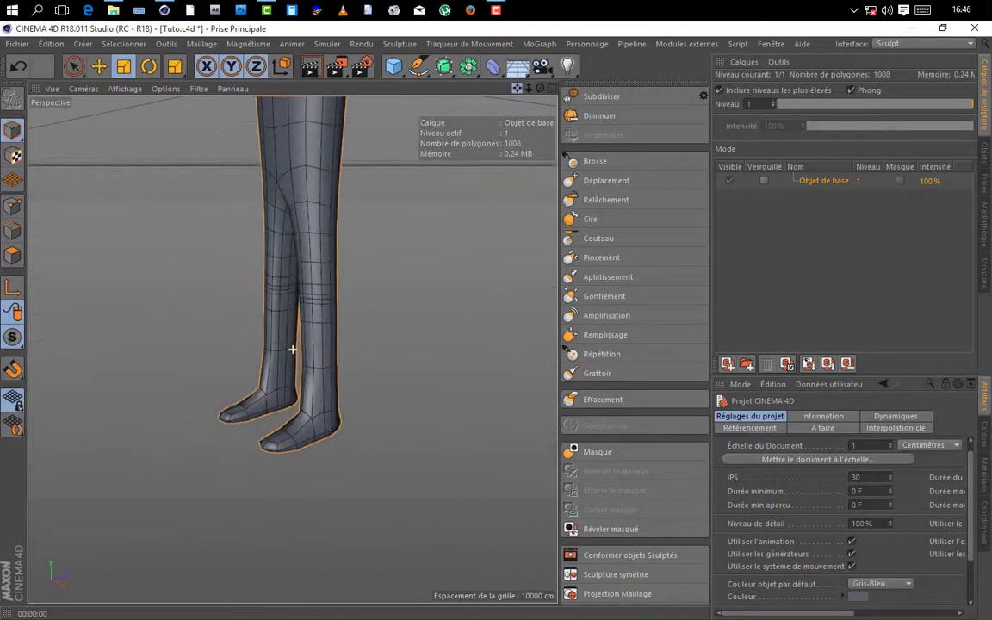
scroll(310, 426, up, 3)
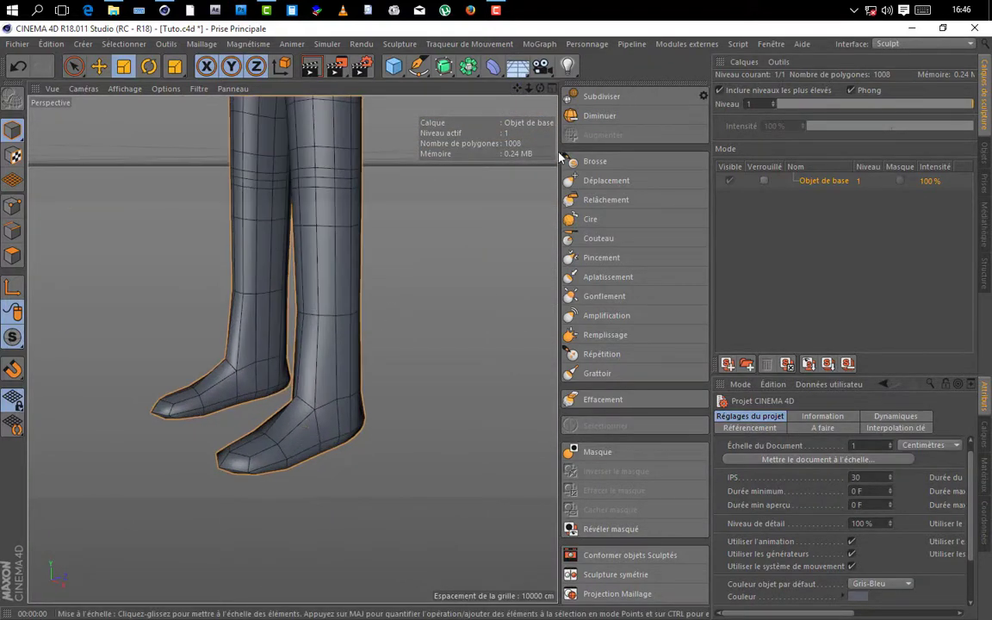
click(601, 97)
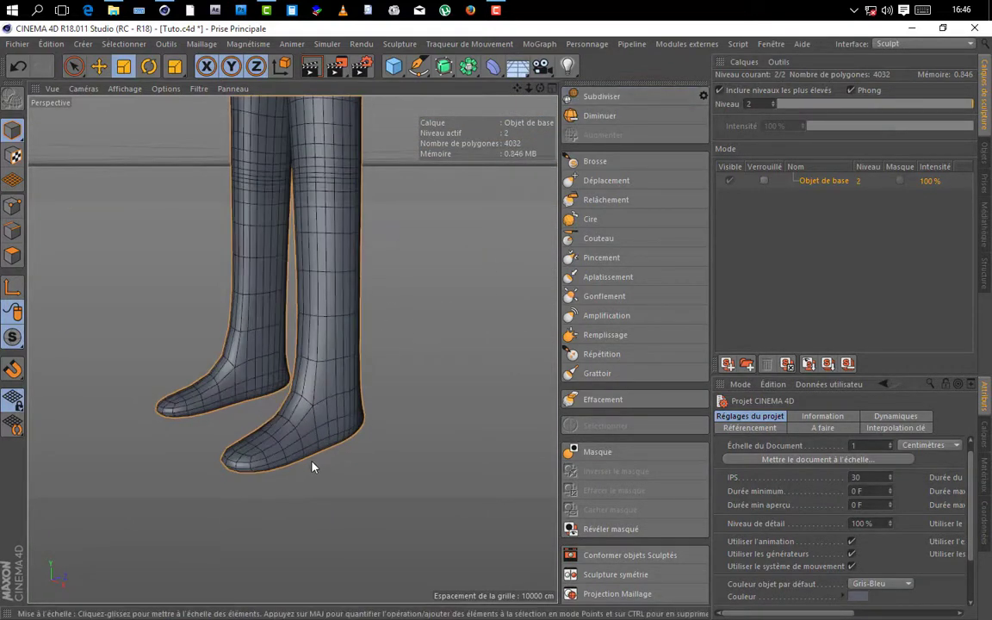
- Choose the Déplacement sculpt brush for the legs and feet and set its size to 30
scroll(288, 434, up, 3)
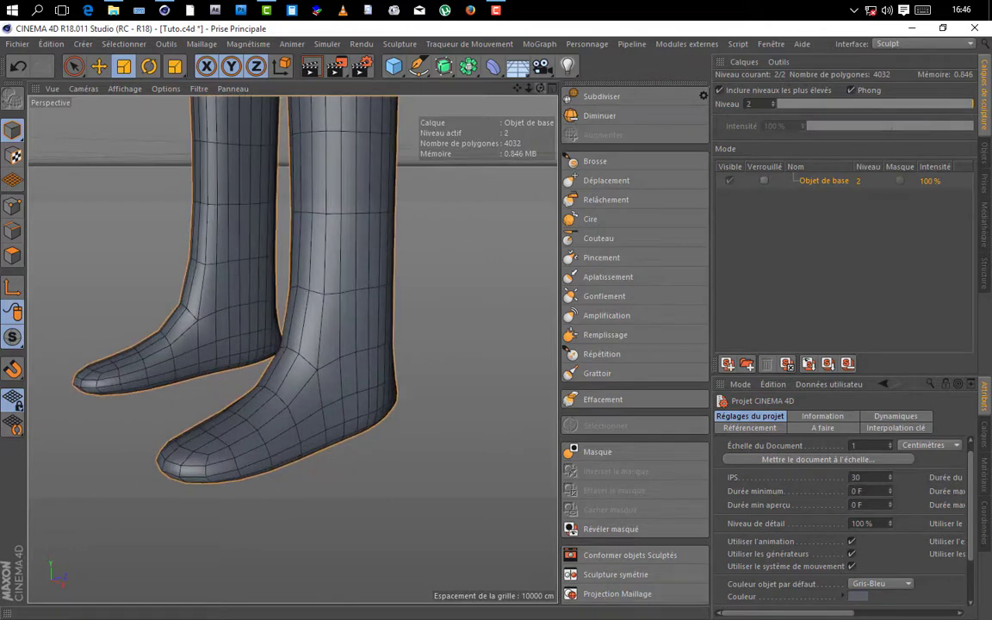
mouse_move(292, 349)
alt+mouse_down()
mouse_move(335, 344)
mouse_move(290, 348)
alt+mouse_up()
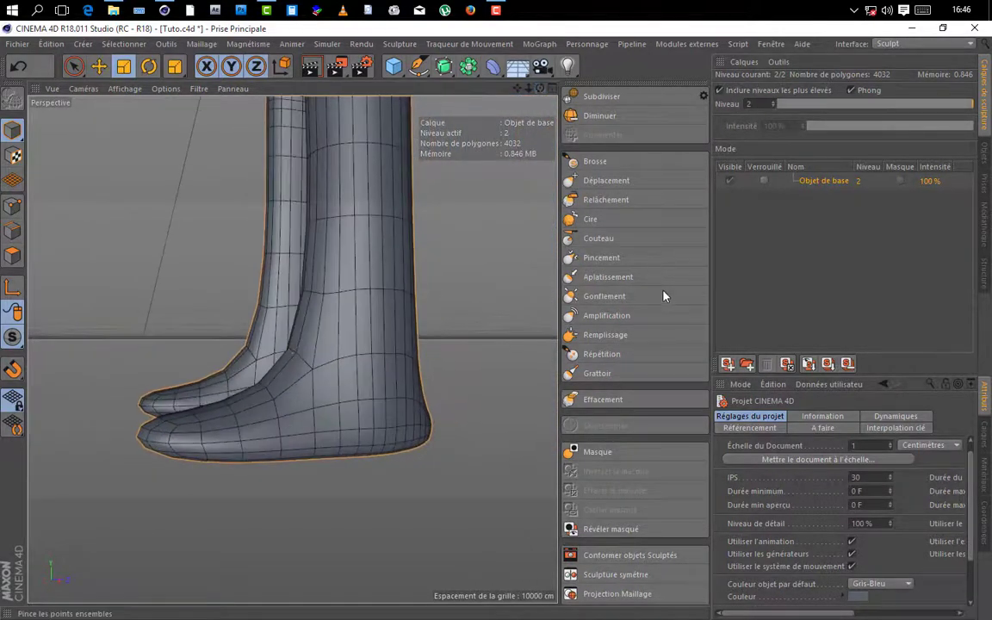
click(596, 184)
alt+drag(287, 348, 488, 330)
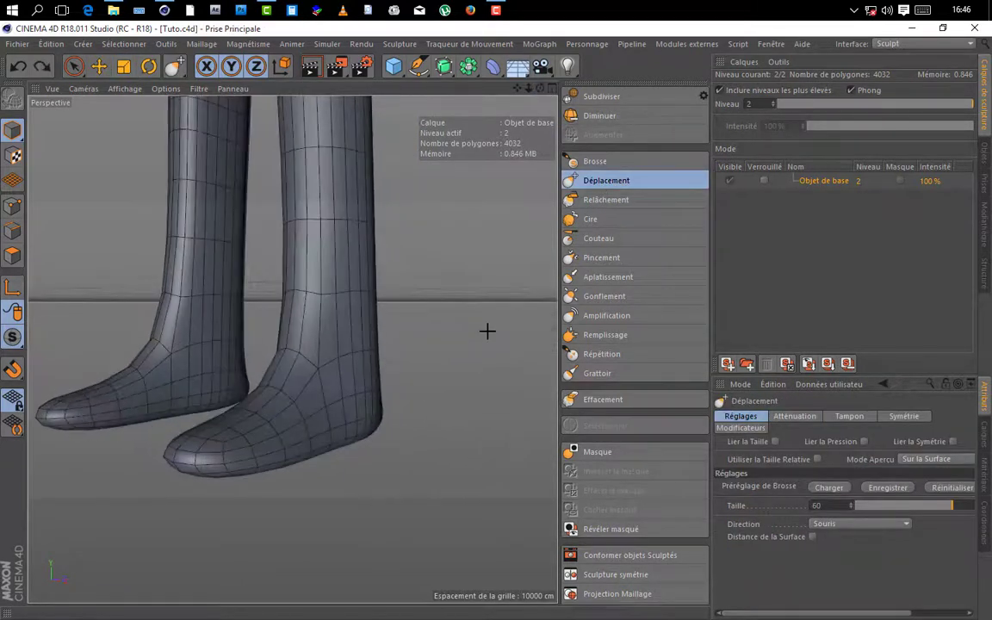
drag(892, 506, 904, 506)
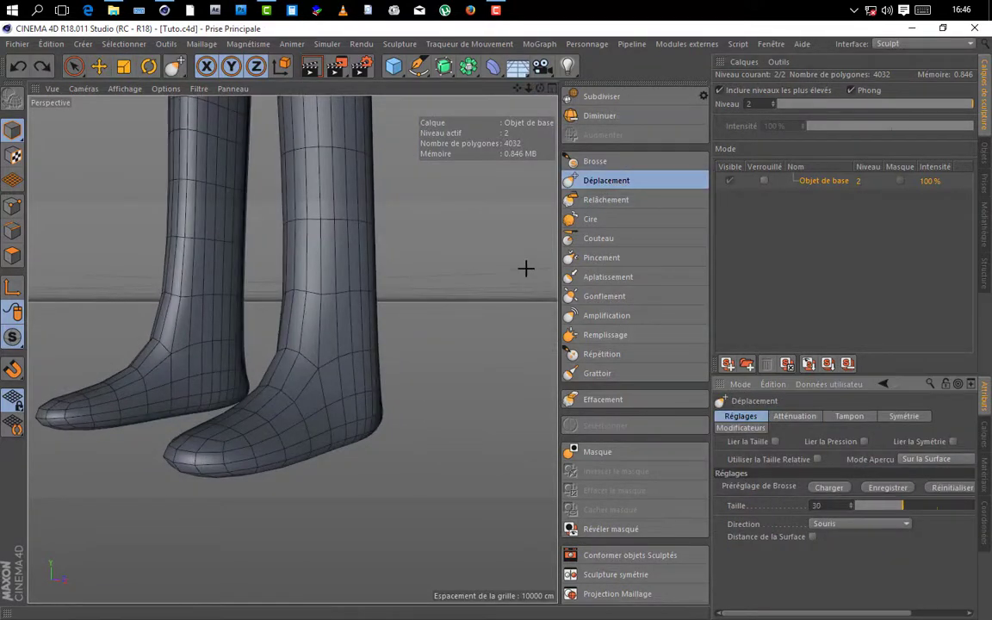
- Try pulling one leg outward below the knee with the Déplacement brush and undo the strokes
alt+right_drag(525, 269, 519, 146)
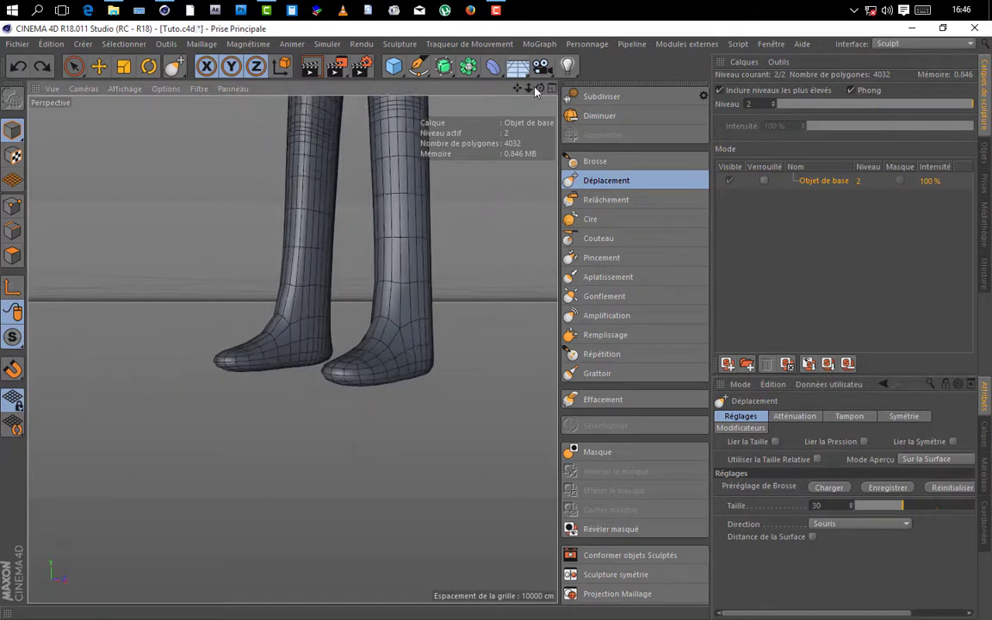
drag(535, 92, 380, 211)
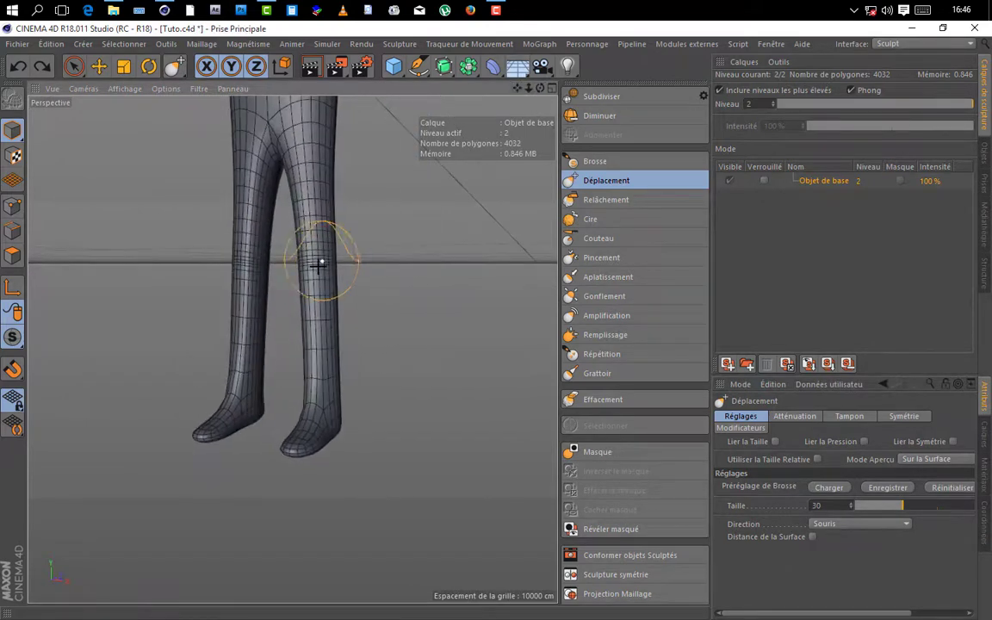
scroll(314, 273, up, 2)
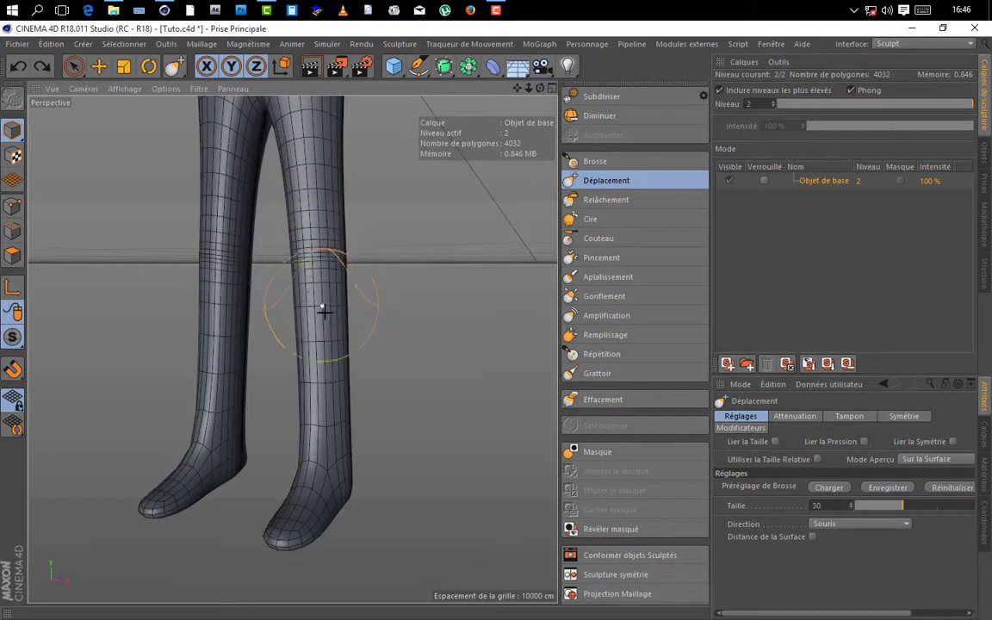
drag(317, 348, 343, 351)
key(ctrl+z)
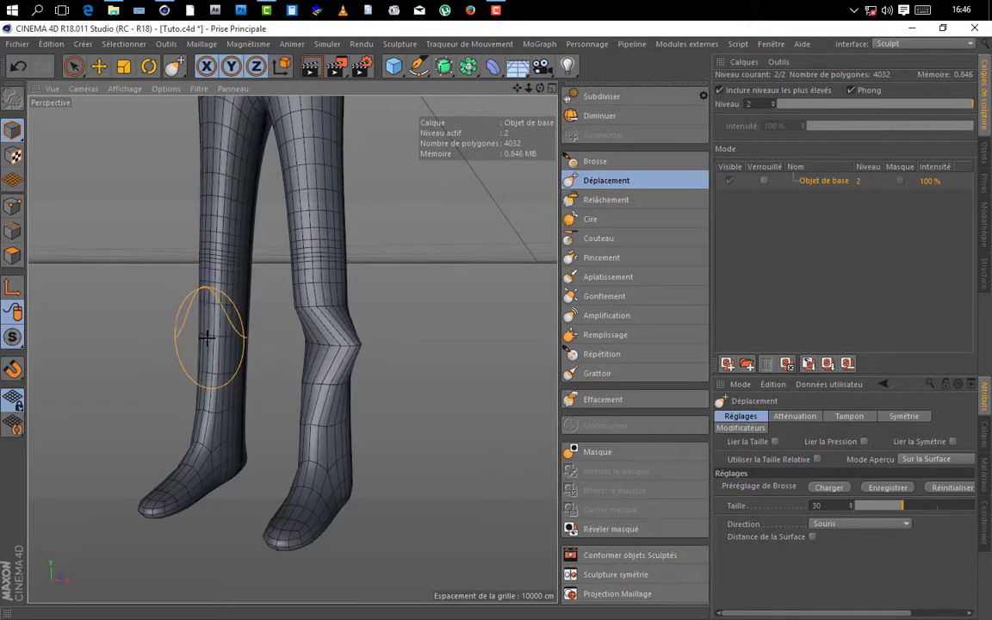
key(ctrl+z)
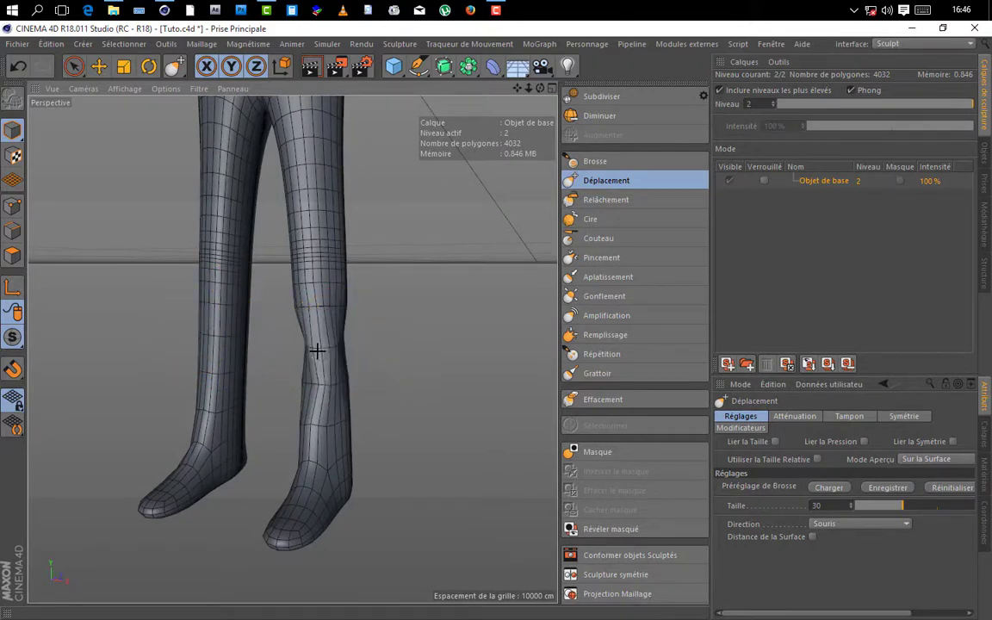
drag(317, 351, 365, 350)
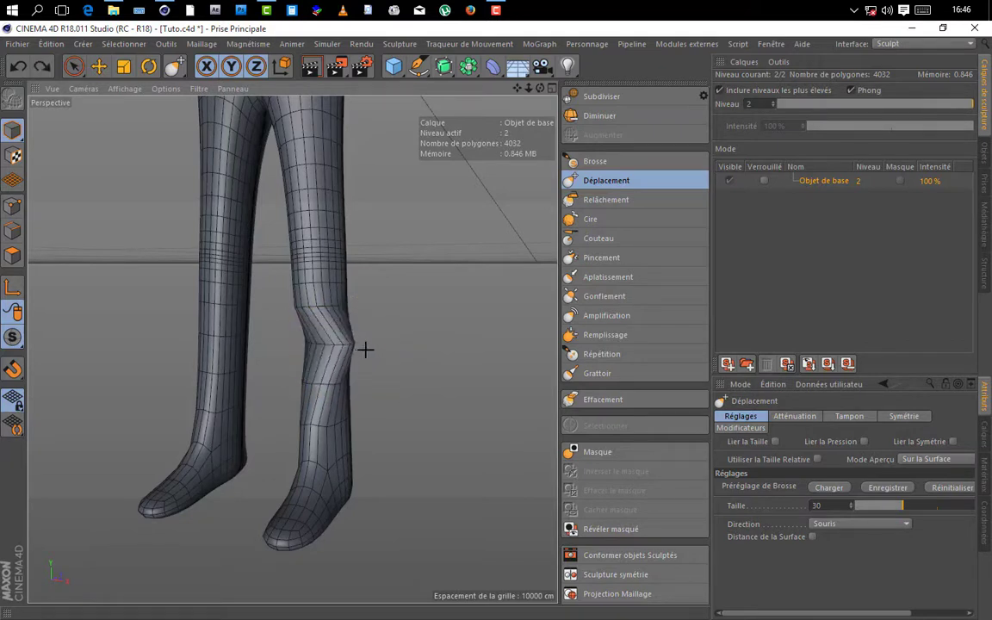
key(ctrl+z)
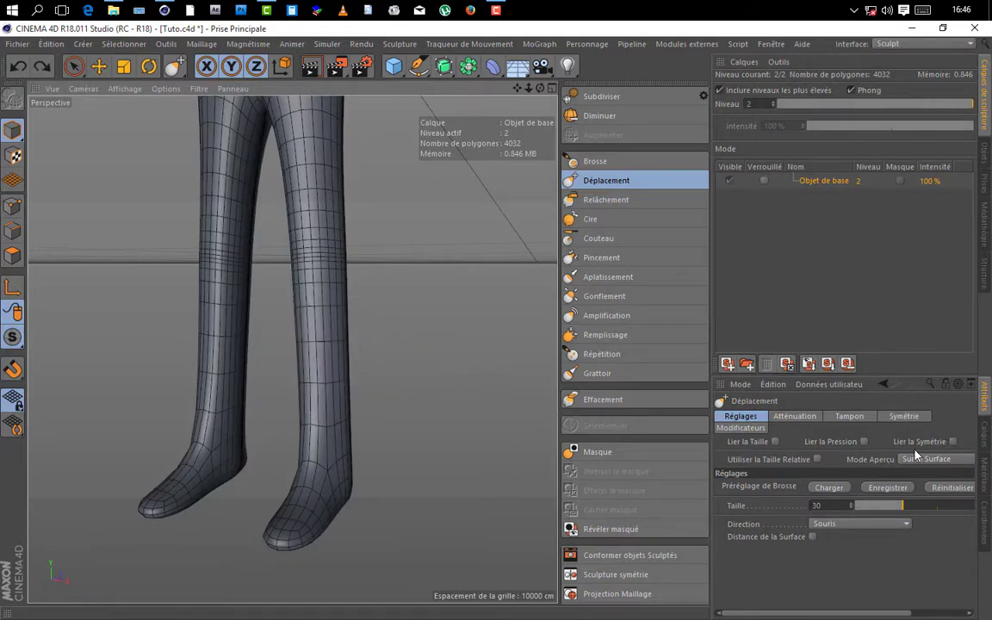
- Turn on Lier la Symétrie for the Déplacement brush with local symmetry across Axe X (YZ)
click(952, 440)
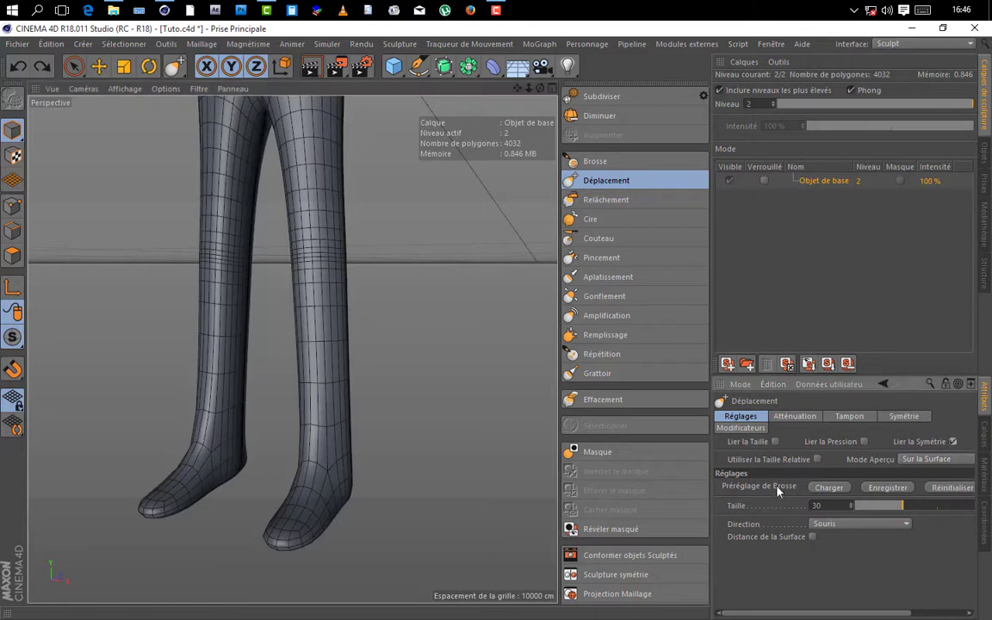
click(896, 417)
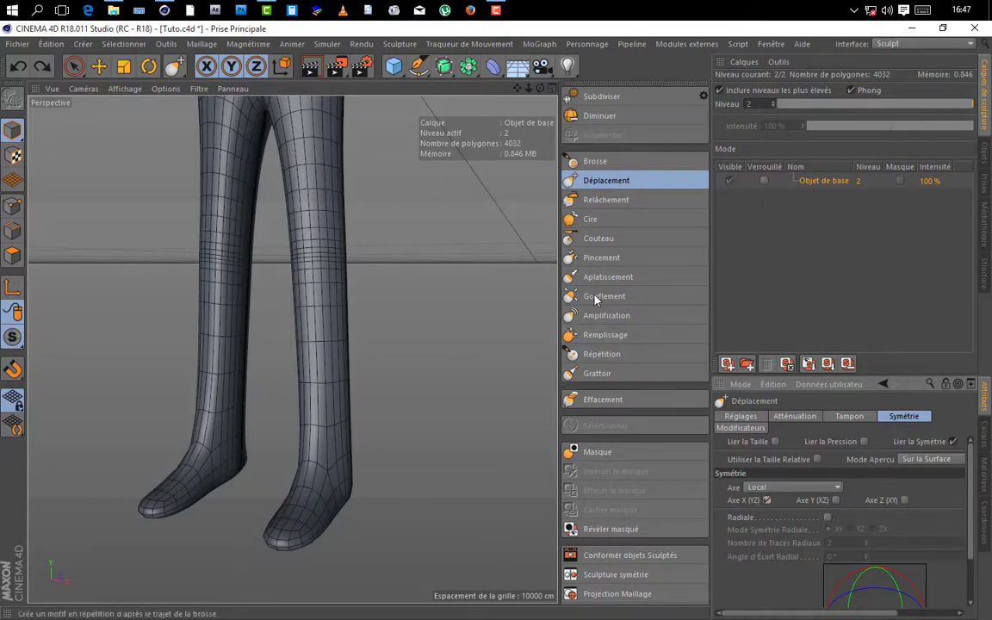
mouse_move(541, 89)
mouse_down()
mouse_move(288, 348)
mouse_move(348, 259)
mouse_up()
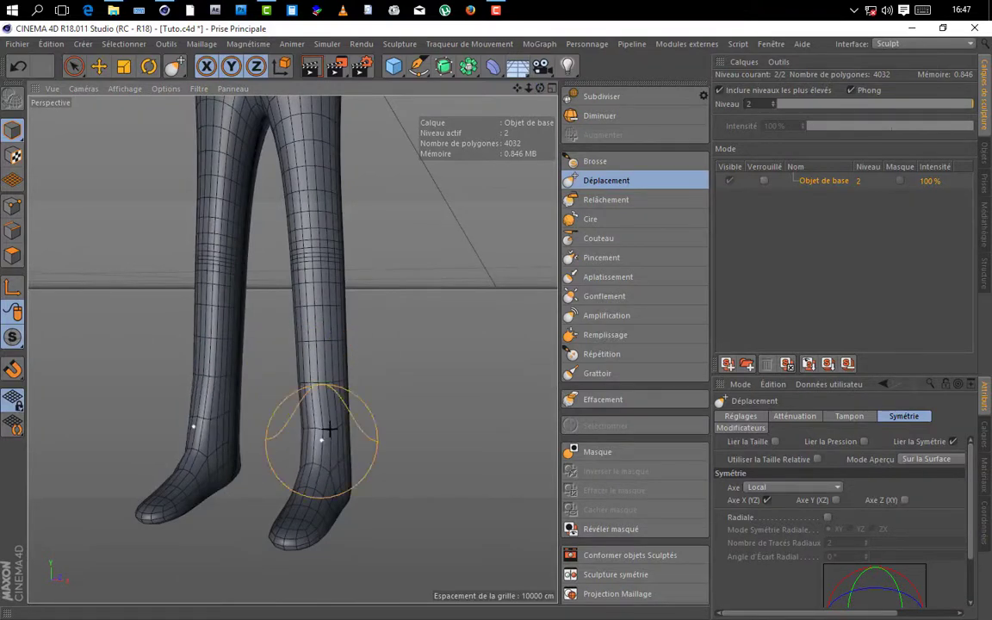
- Reshape the outline of both feet from underneath with symmetric Déplacement brush strokes along the soles
mouse_move(325, 435)
alt+mouse_down()
mouse_move(292, 348)
mouse_move(302, 341)
alt+mouse_up()
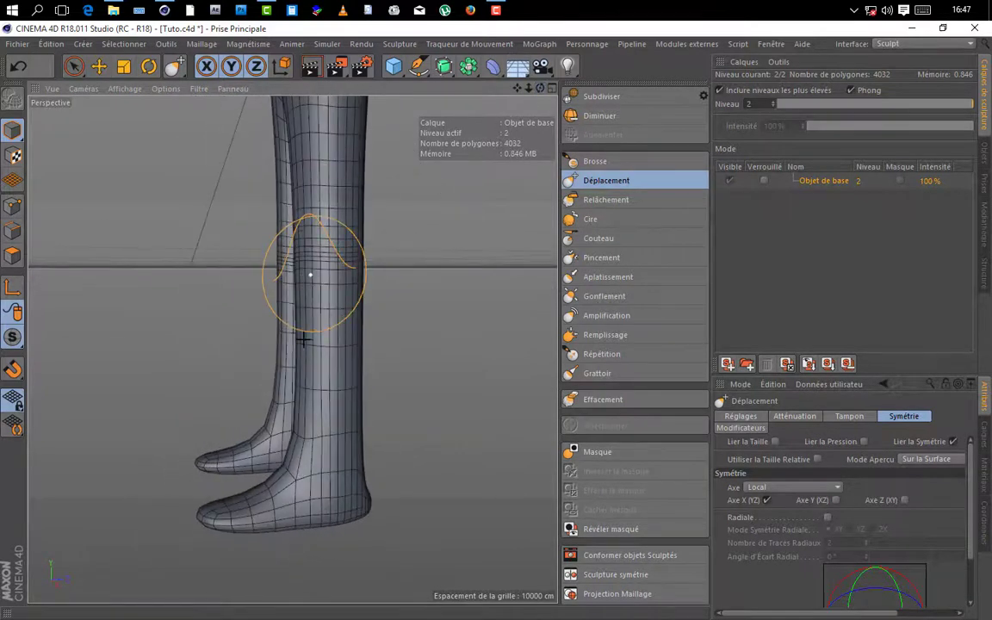
scroll(334, 485, up, 1)
mouse_move(540, 104)
alt+mouse_down()
mouse_move(332, 383)
mouse_move(258, 379)
alt+mouse_up()
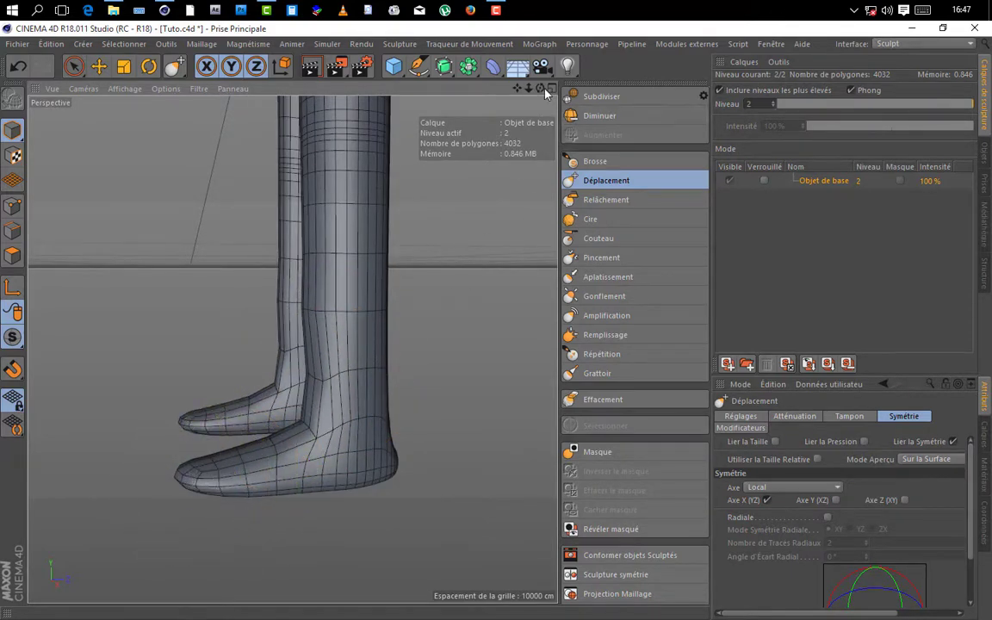
drag(540, 87, 381, 181)
mouse_move(417, 173)
mouse_down()
mouse_move(456, 322)
mouse_move(384, 330)
mouse_move(391, 326)
mouse_up()
mouse_move(397, 160)
mouse_down()
mouse_move(421, 166)
mouse_move(353, 166)
mouse_up()
drag(518, 89, 457, 62)
mouse_move(386, 336)
mouse_down()
mouse_move(396, 285)
mouse_move(370, 204)
mouse_up()
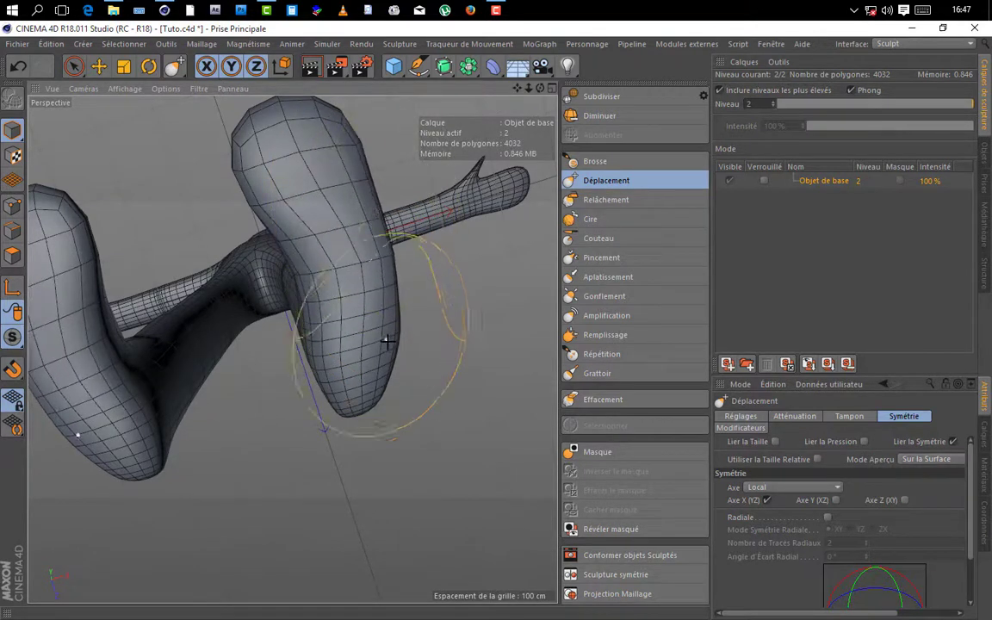
drag(539, 90, 579, 102)
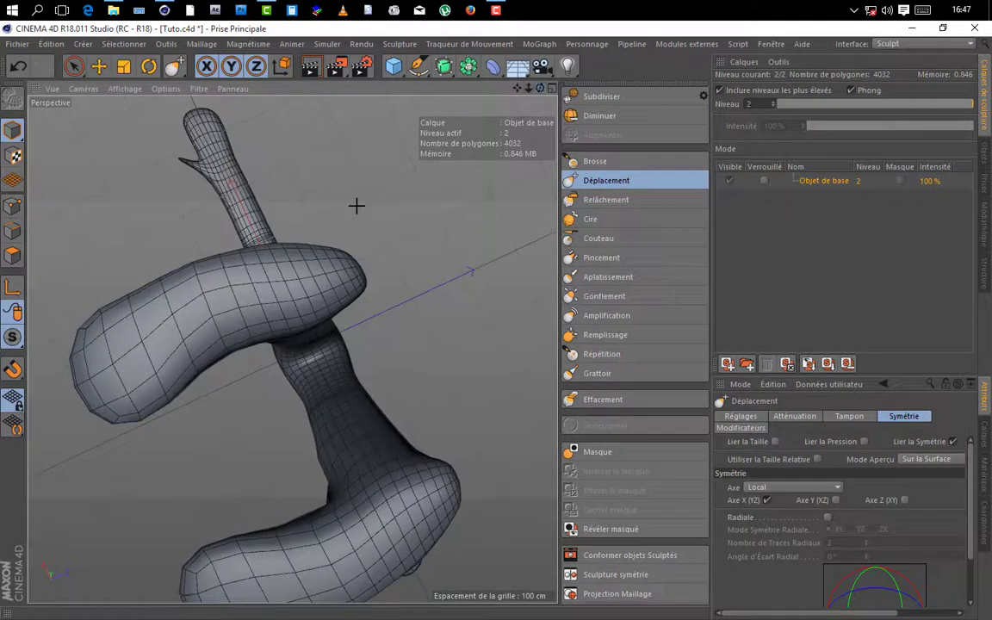
mouse_move(308, 268)
mouse_down()
mouse_move(306, 257)
mouse_move(326, 252)
mouse_up()
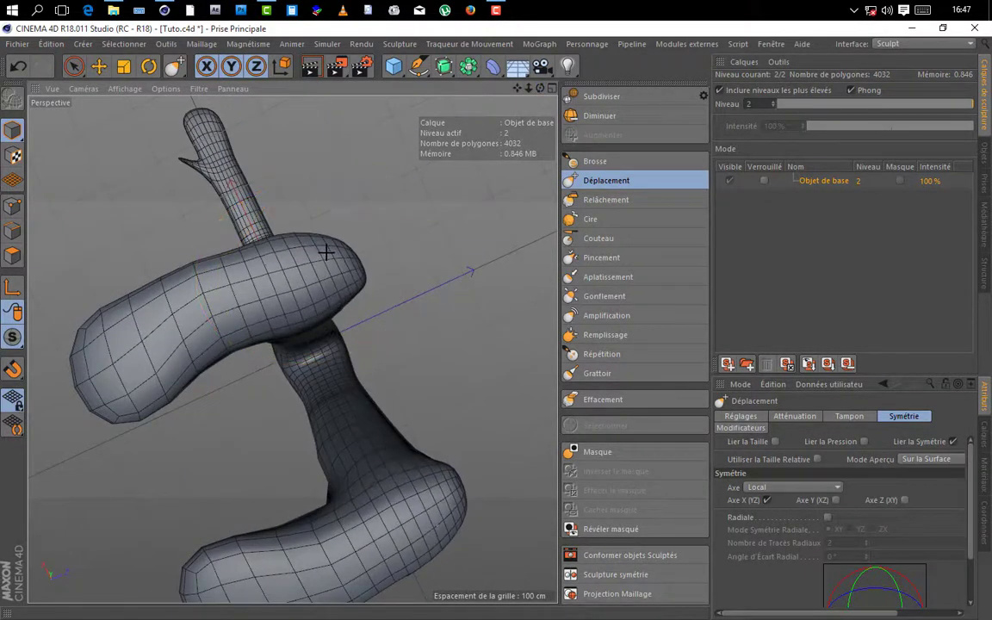
drag(245, 335, 242, 326)
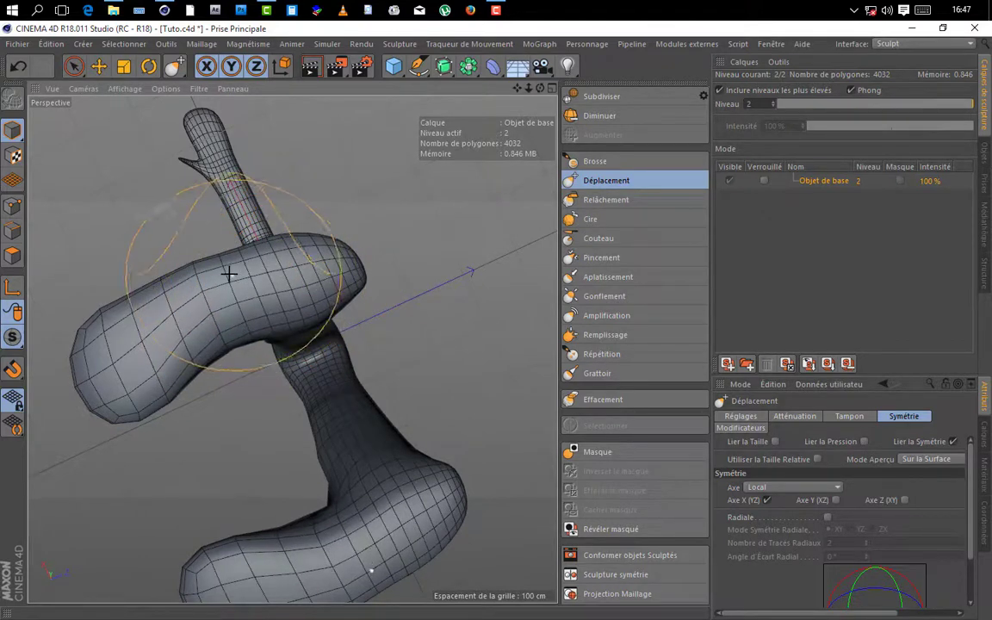
drag(216, 275, 213, 264)
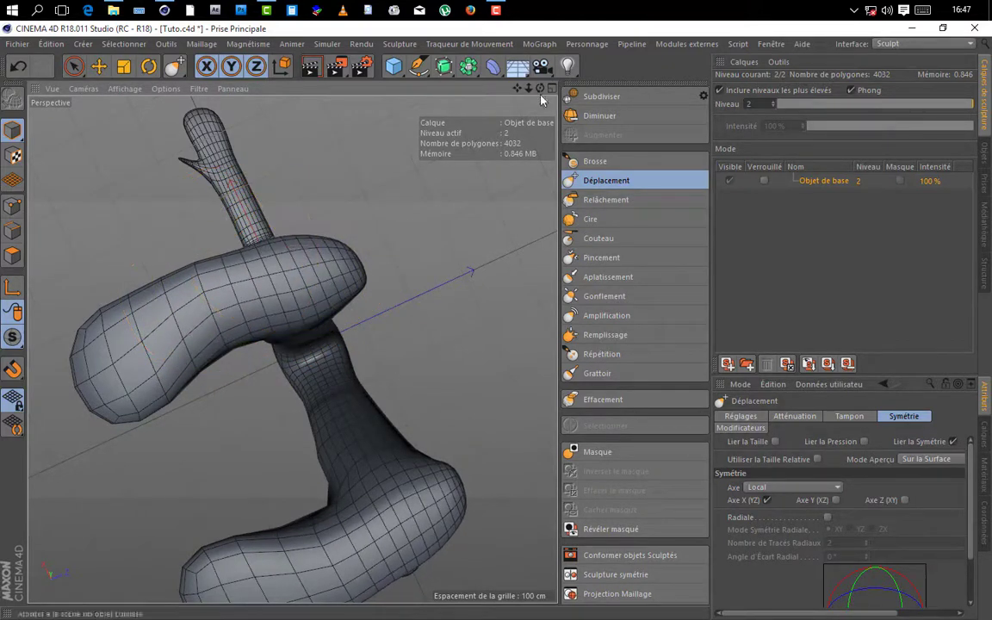
- Pull the calves backward and the knees forward in the side profile with the Déplacement brush
mouse_move(540, 88)
mouse_down()
mouse_move(491, 60)
mouse_move(504, 90)
mouse_move(516, 29)
mouse_up()
scroll(297, 481, up, 3)
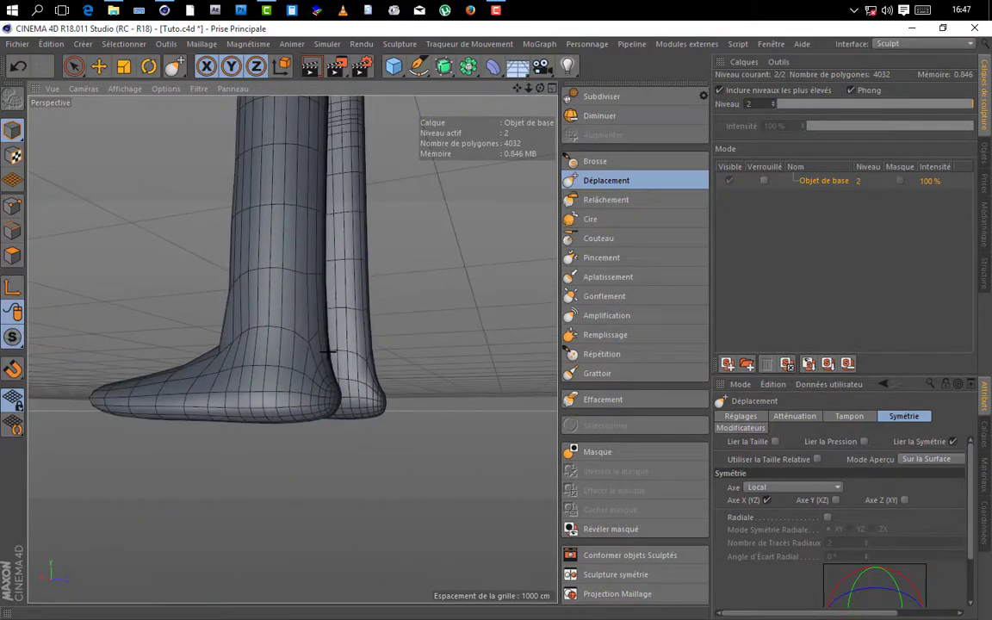
drag(535, 93, 536, 116)
scroll(347, 447, up, 3)
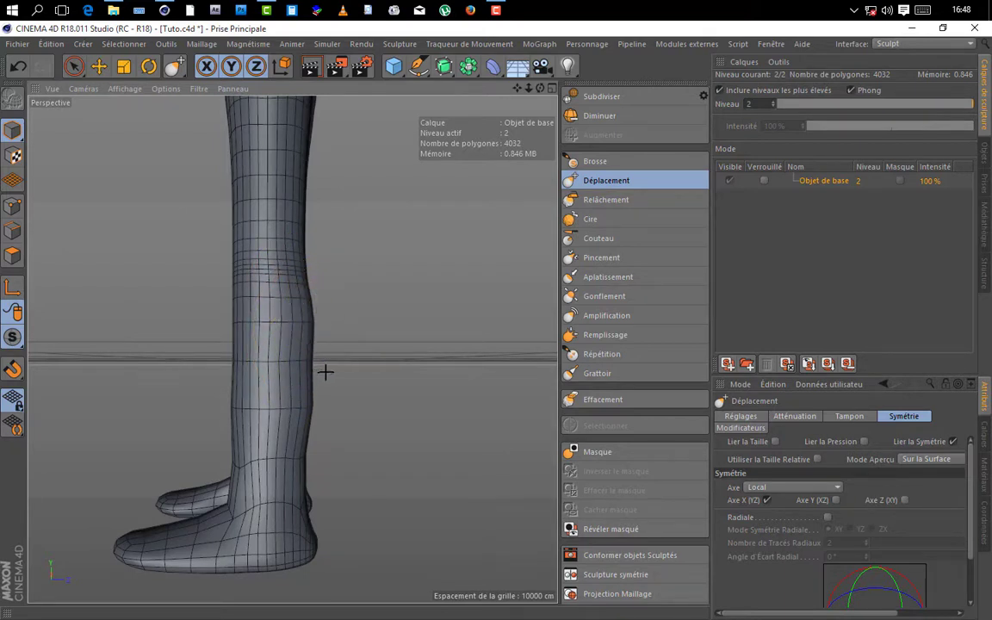
drag(308, 360, 318, 359)
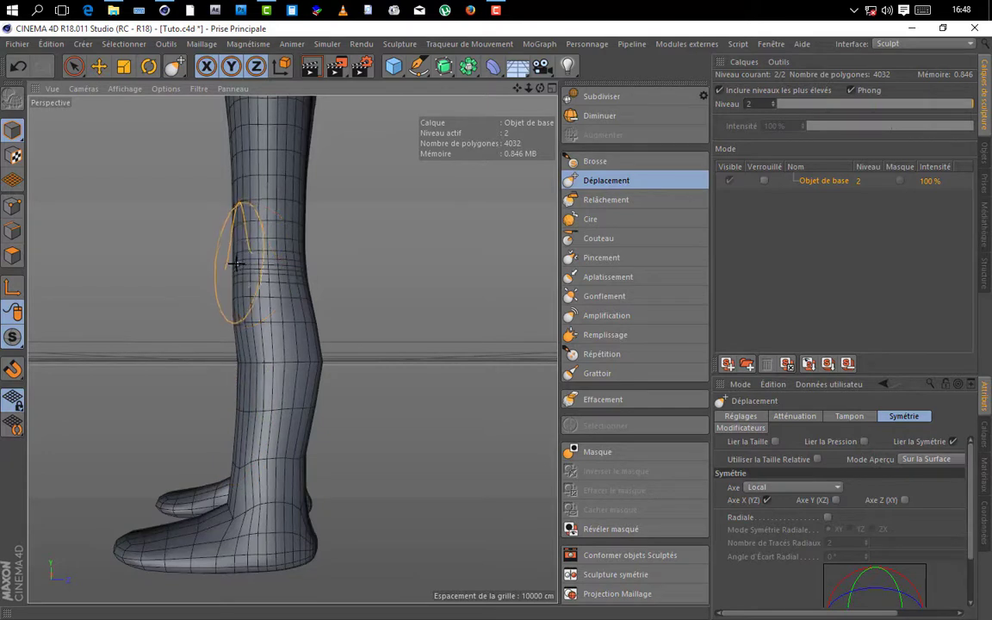
drag(237, 263, 223, 265)
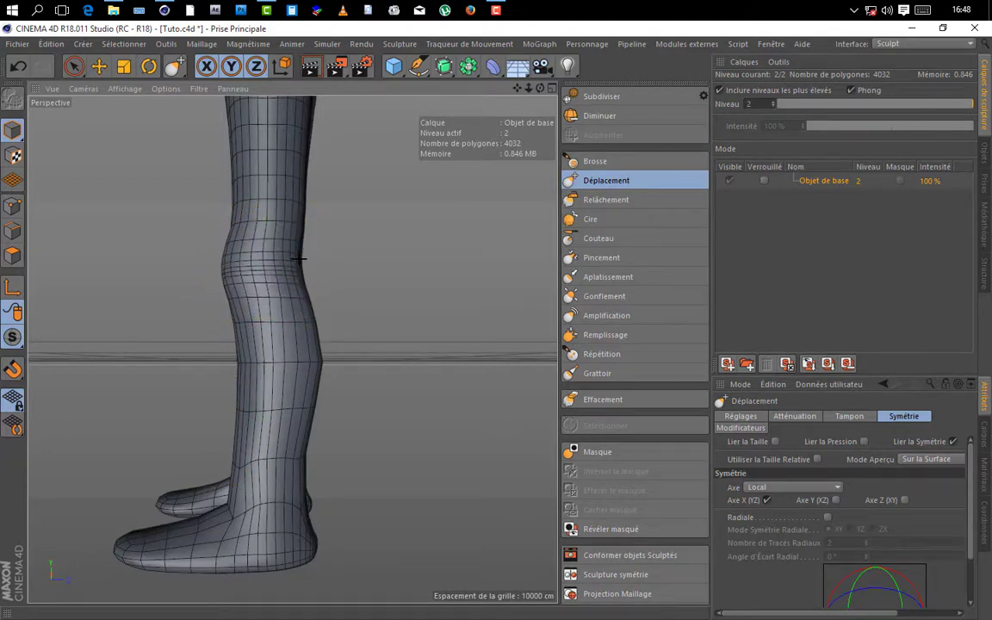
- Pull the back of both thighs outward above the knees with the Déplacement brush
drag(529, 90, 505, 195)
scroll(414, 142, down, 4)
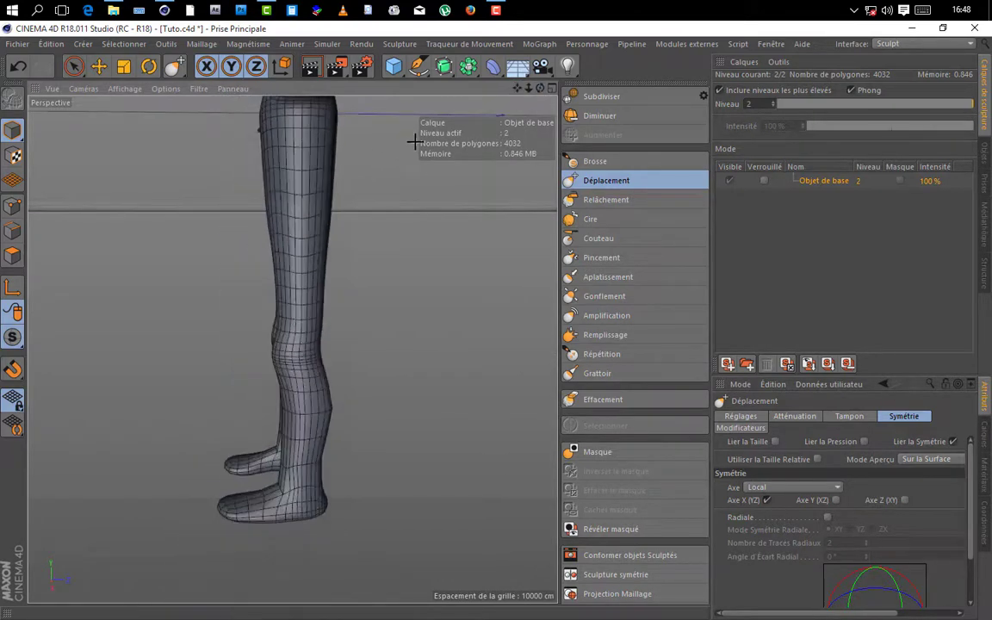
drag(540, 89, 585, 88)
scroll(387, 110, up, 2)
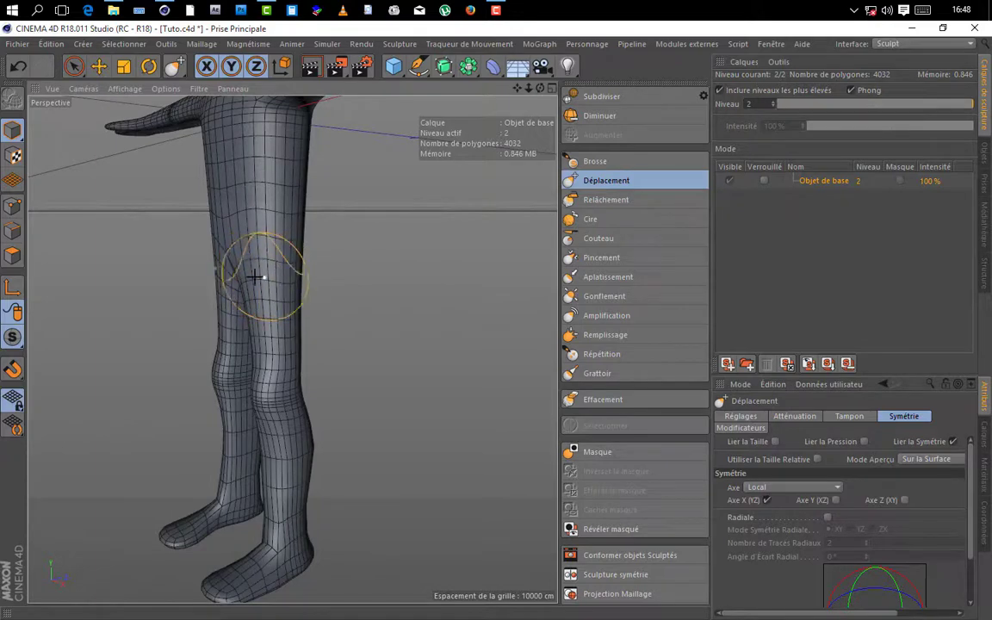
drag(534, 84, 292, 348)
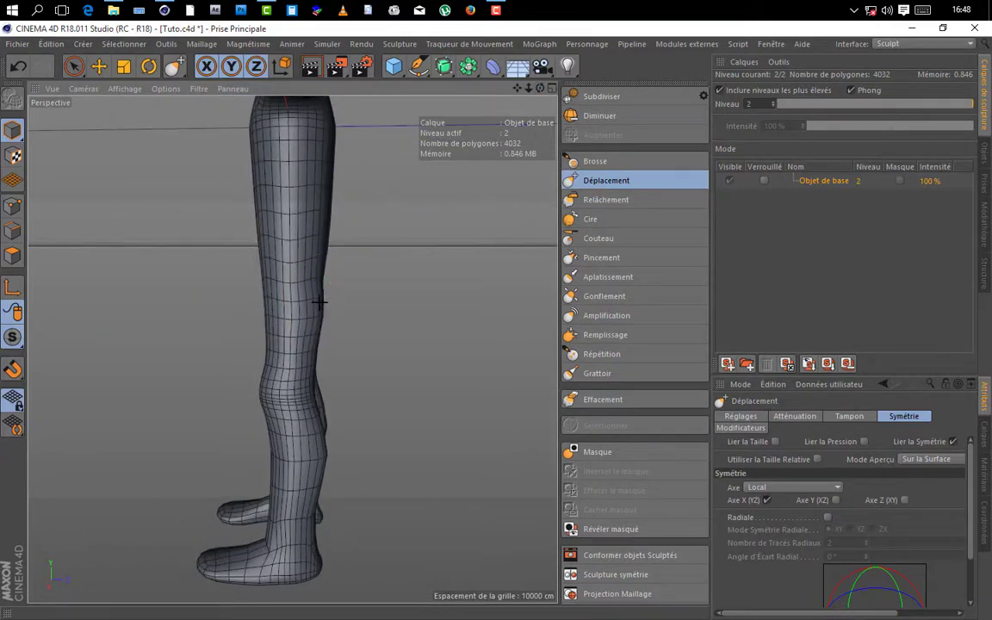
scroll(319, 306, up, 2)
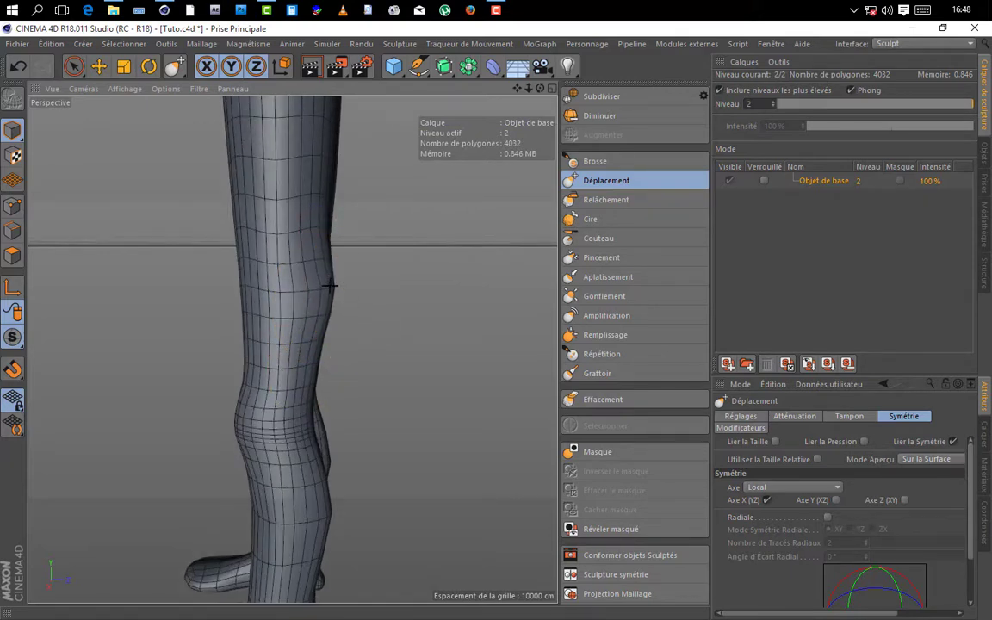
mouse_move(539, 90)
mouse_down()
mouse_move(292, 348)
mouse_move(337, 283)
mouse_up()
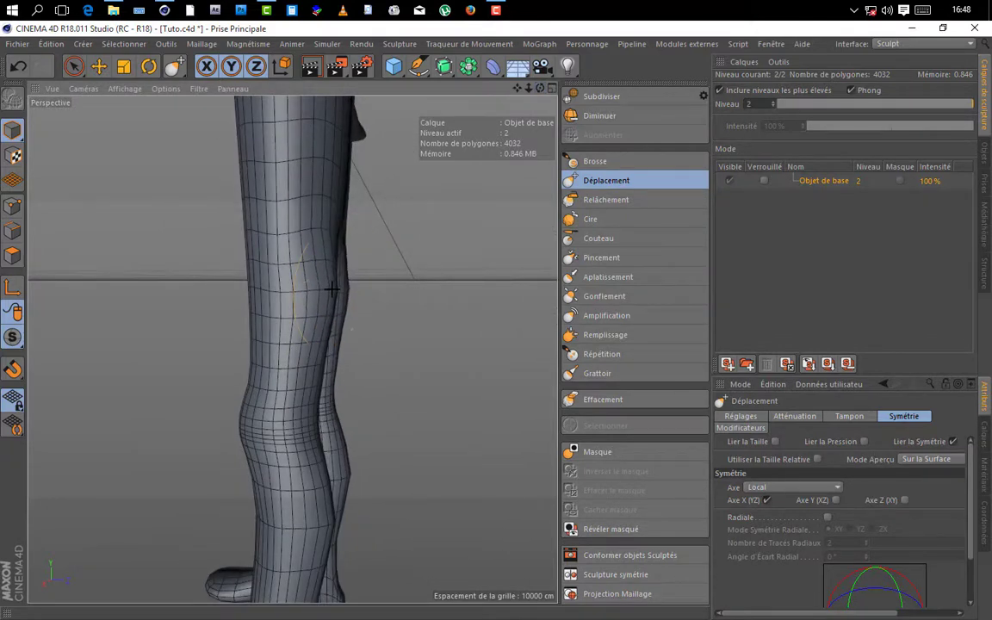
- Bulge the inner sides of both calves below the knees with the Déplacement brush
drag(537, 91, 292, 348)
drag(528, 91, 274, 342)
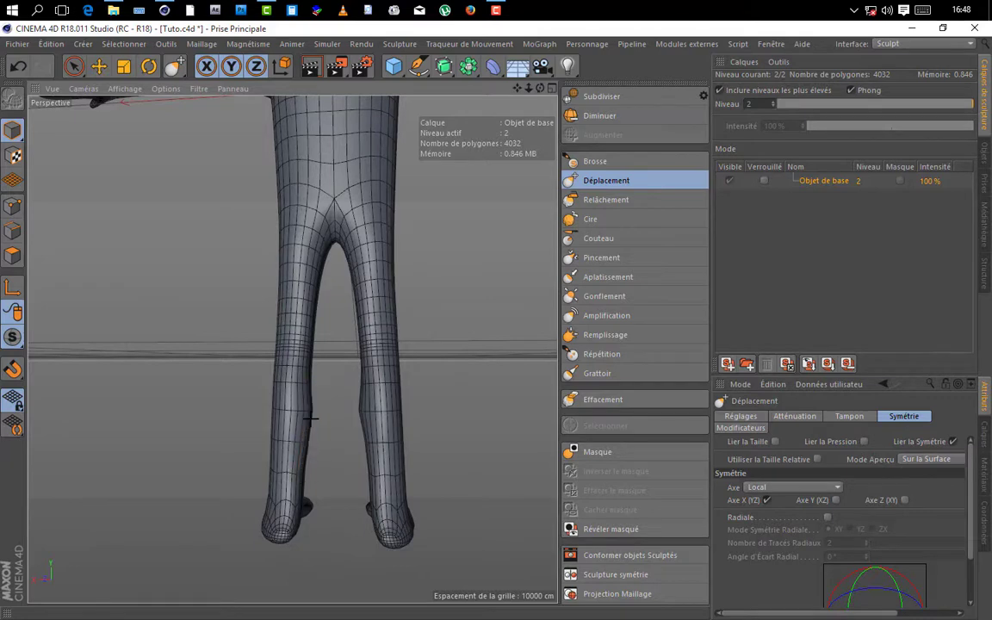
drag(540, 89, 292, 347)
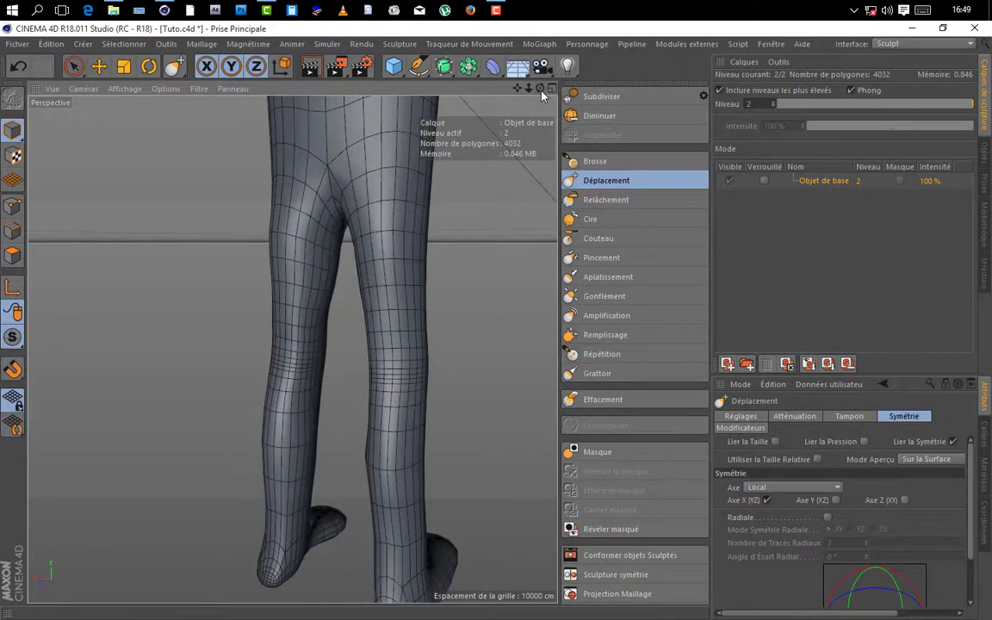
drag(540, 89, 290, 348)
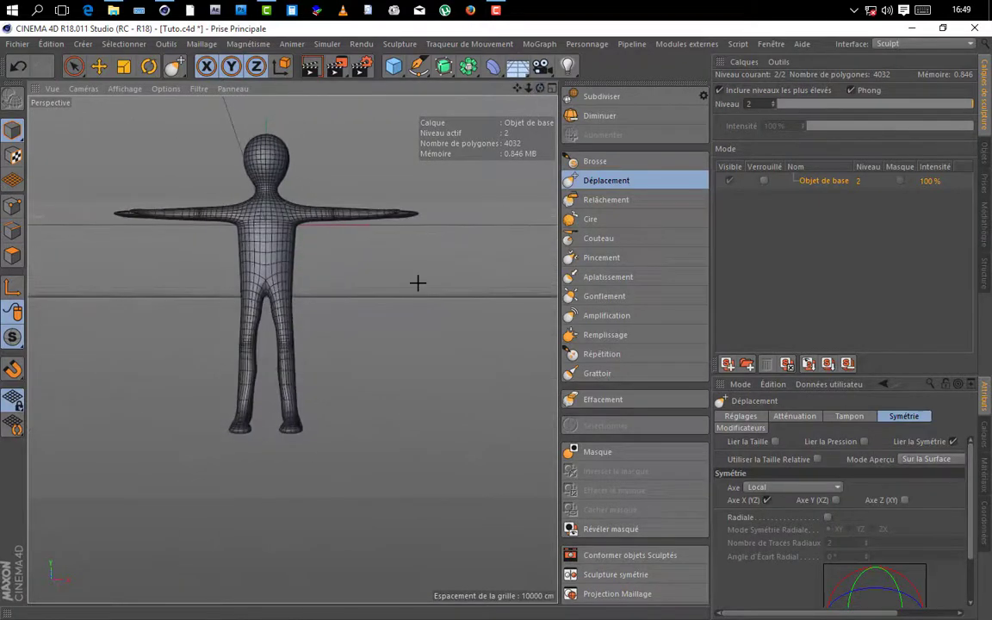
- Widen the outer sides of both lower legs just below the knees with the Déplacement brush
scroll(307, 399, up, 5)
scroll(251, 371, up, 2)
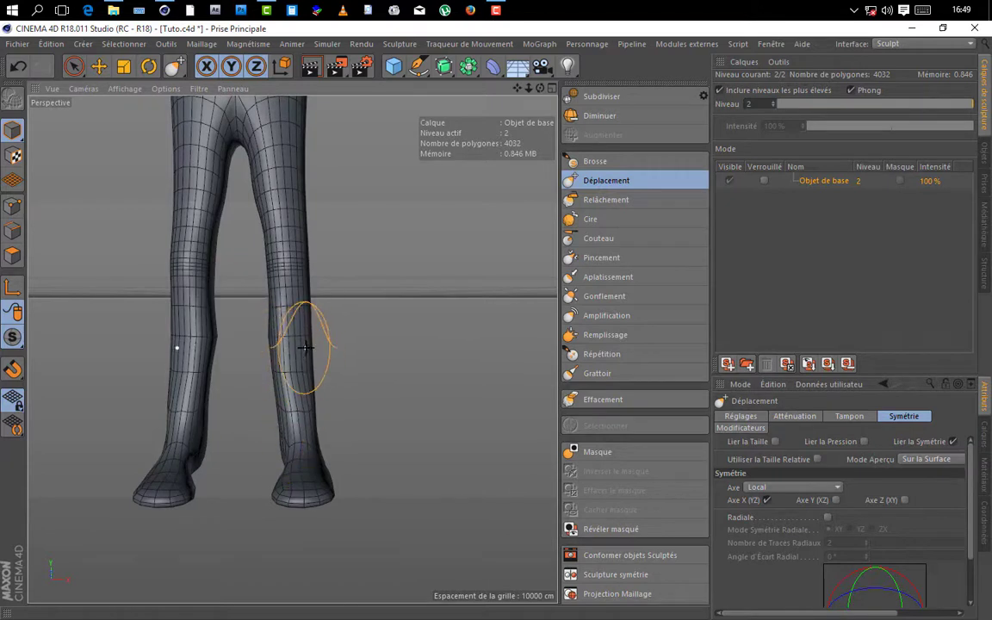
drag(305, 331, 310, 351)
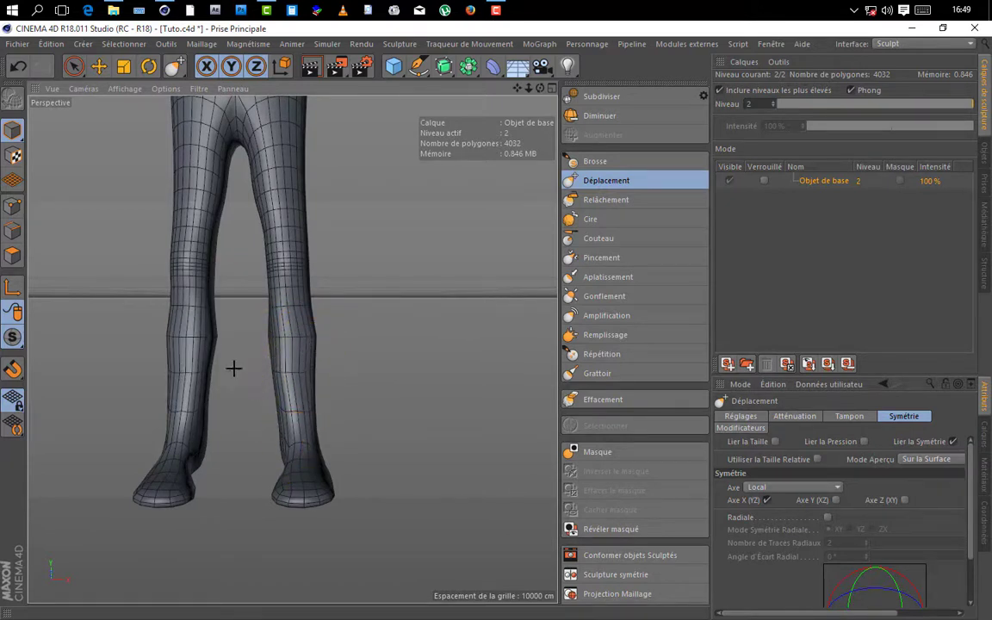
drag(205, 378, 174, 374)
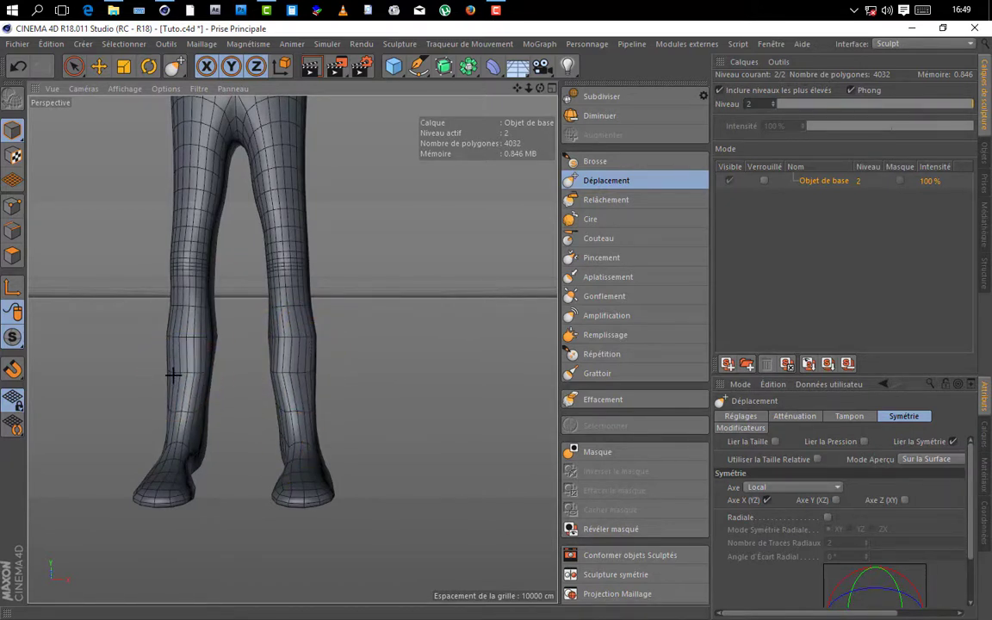
drag(280, 368, 285, 372)
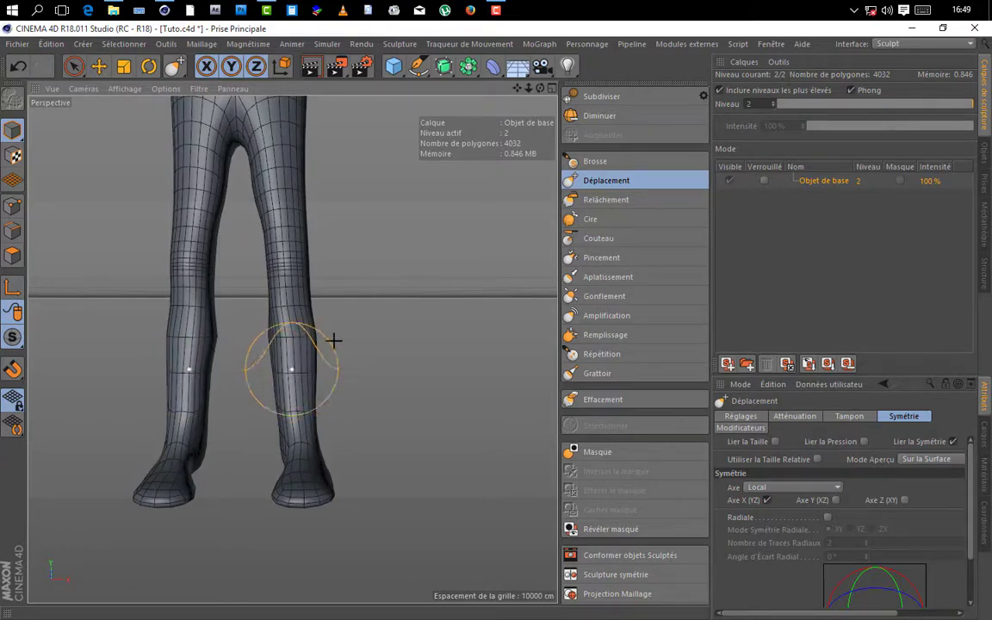
- Pull the outer and inner sides of both thighs outward with the Déplacement brush to thicken them
mouse_move(541, 89)
mouse_down()
mouse_move(430, 89)
mouse_move(544, 93)
mouse_move(518, 168)
mouse_up()
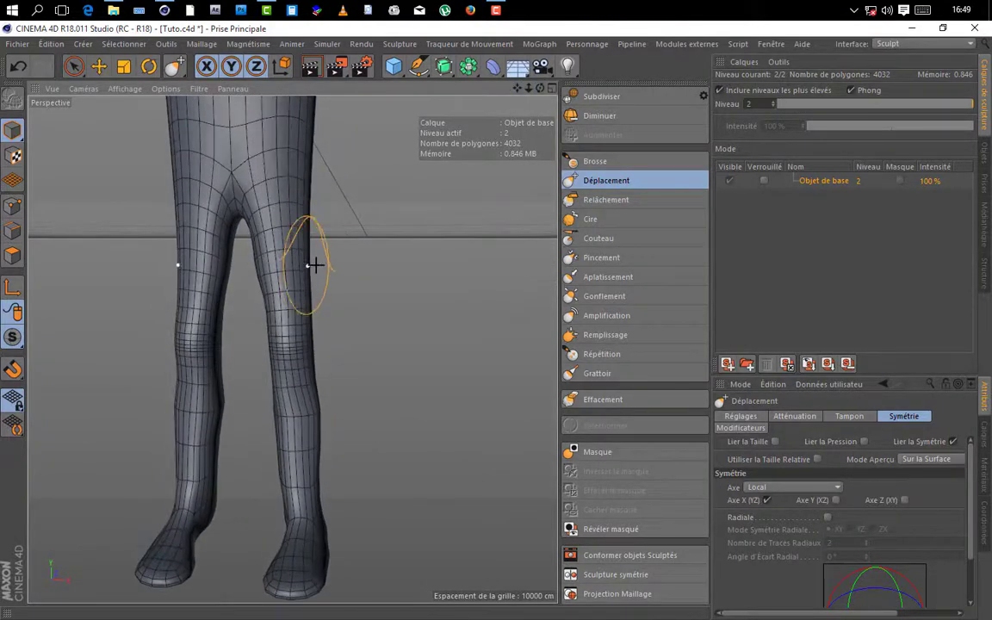
mouse_move(310, 265)
mouse_down()
mouse_move(270, 279)
mouse_move(268, 310)
mouse_up()
drag(310, 228, 311, 222)
mouse_move(305, 273)
mouse_down()
mouse_move(308, 307)
mouse_move(267, 294)
mouse_up()
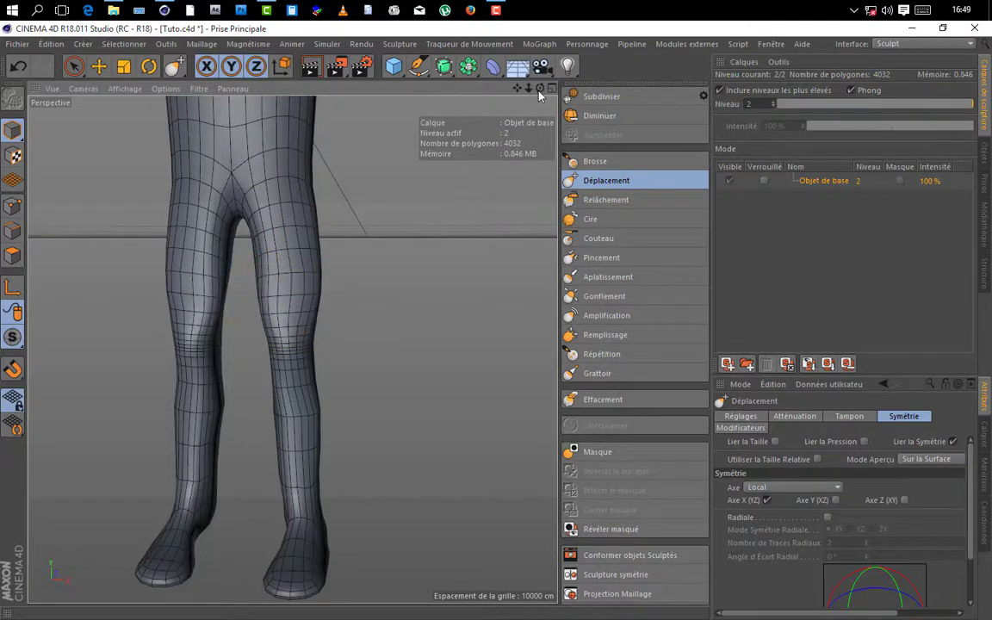
- Switch to the Gonflement sculpt brush for adding volume to the thighs
drag(540, 88, 456, 91)
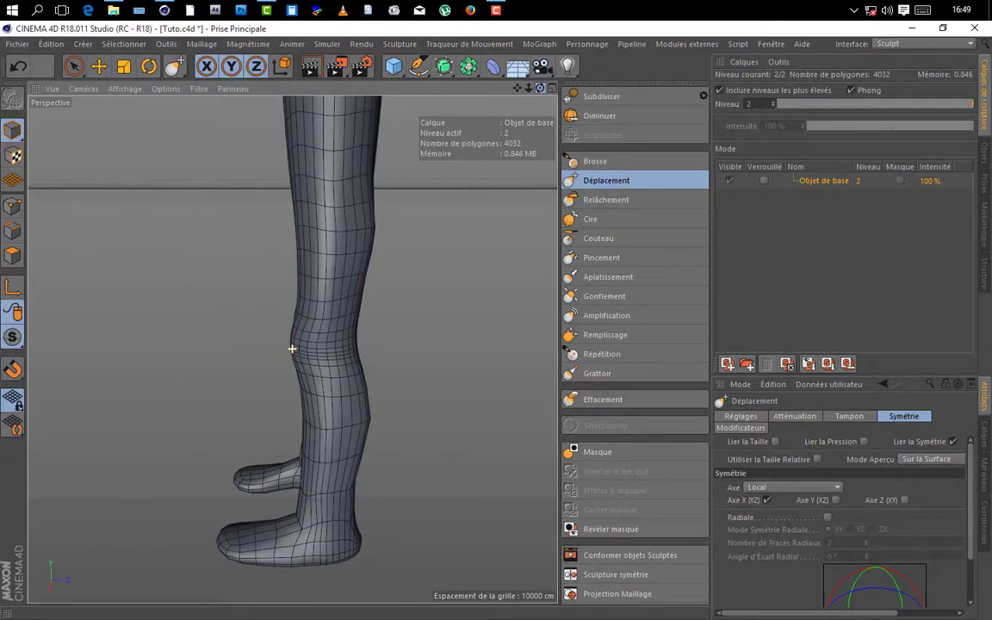
click(595, 298)
scroll(340, 243, down, 2)
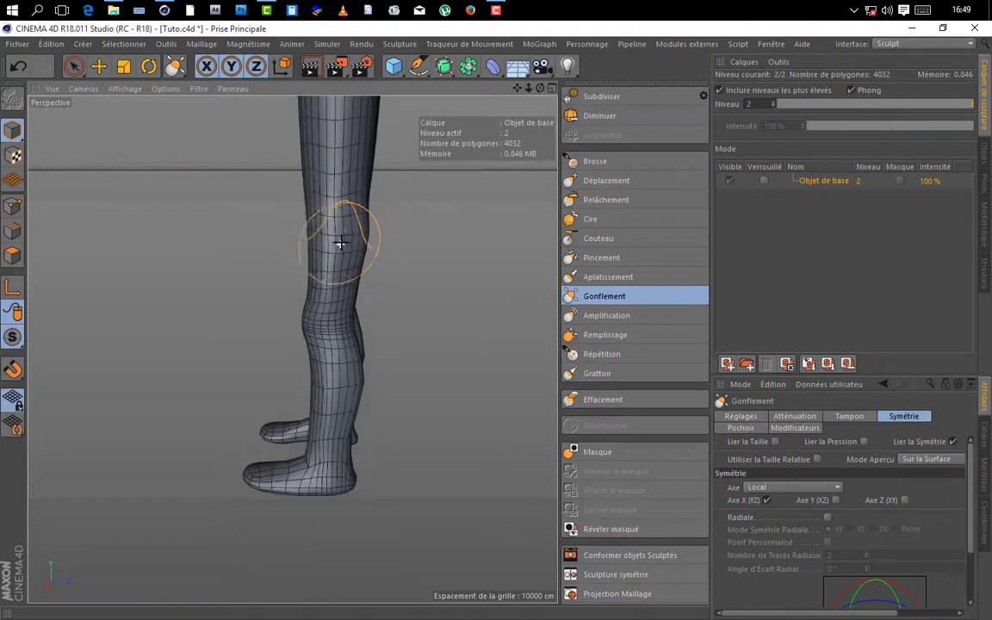
drag(540, 87, 349, 69)
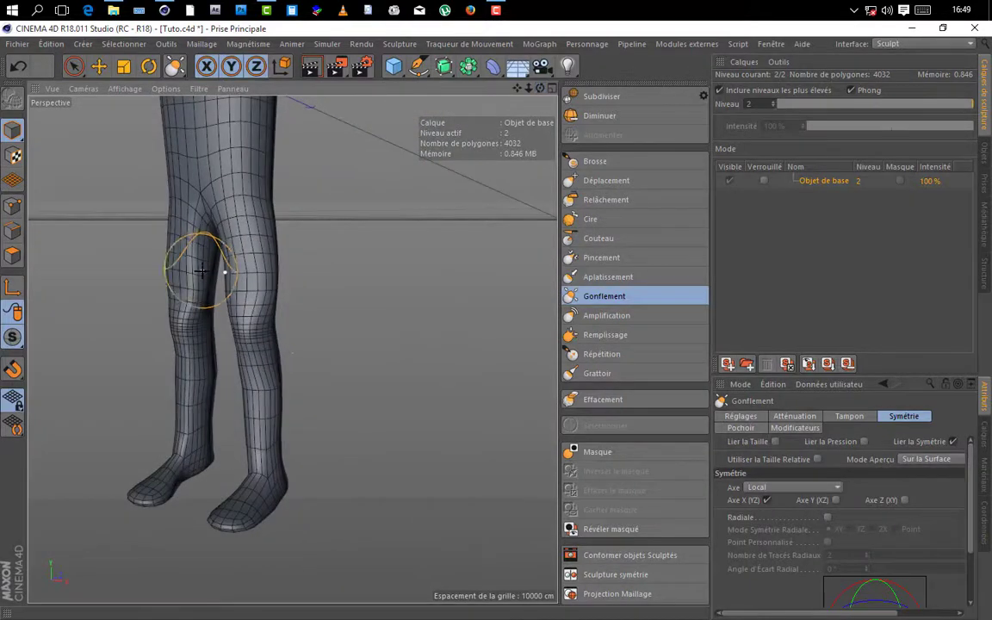
scroll(250, 283, up, 2)
scroll(261, 268, up, 2)
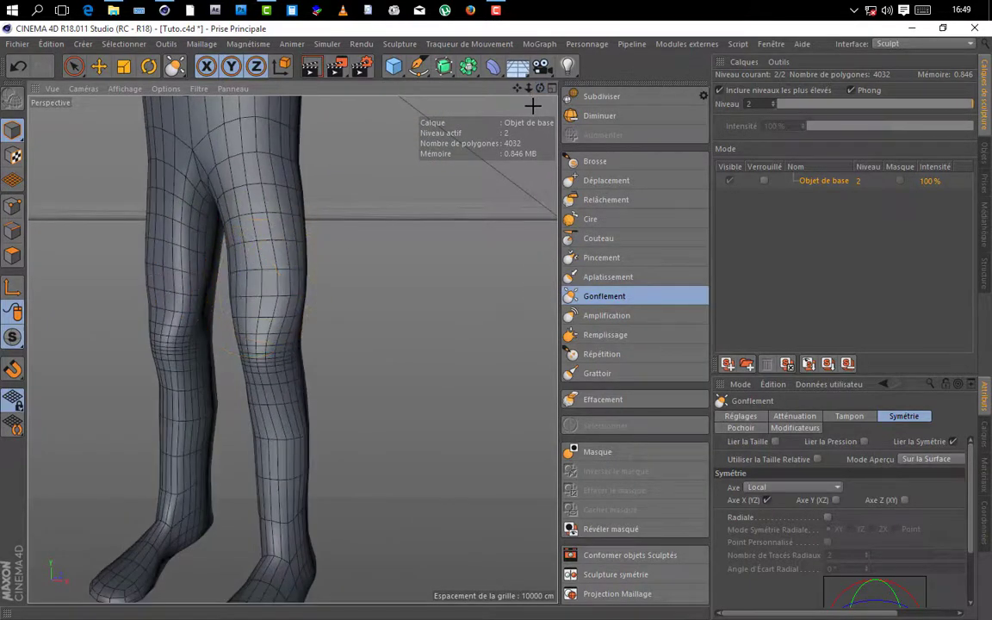
drag(539, 96, 379, 83)
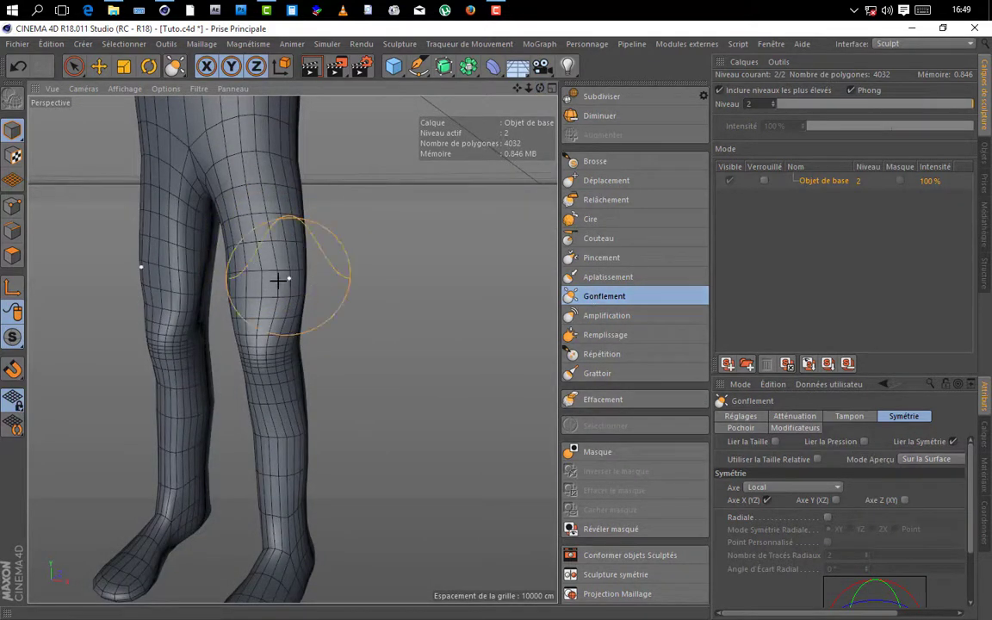
- Try inflating the front of the thighs with the Gonflement brush and undo the strokes
mouse_move(267, 285)
mouse_down()
mouse_move(257, 313)
mouse_move(259, 260)
mouse_up()
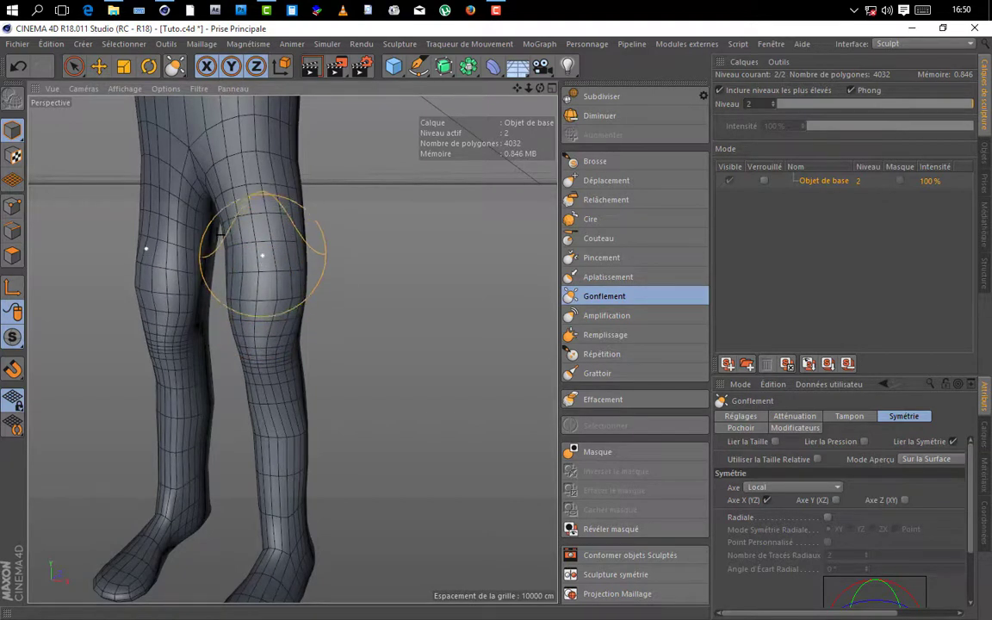
key(ctrl+z)
key(ctrl+z)
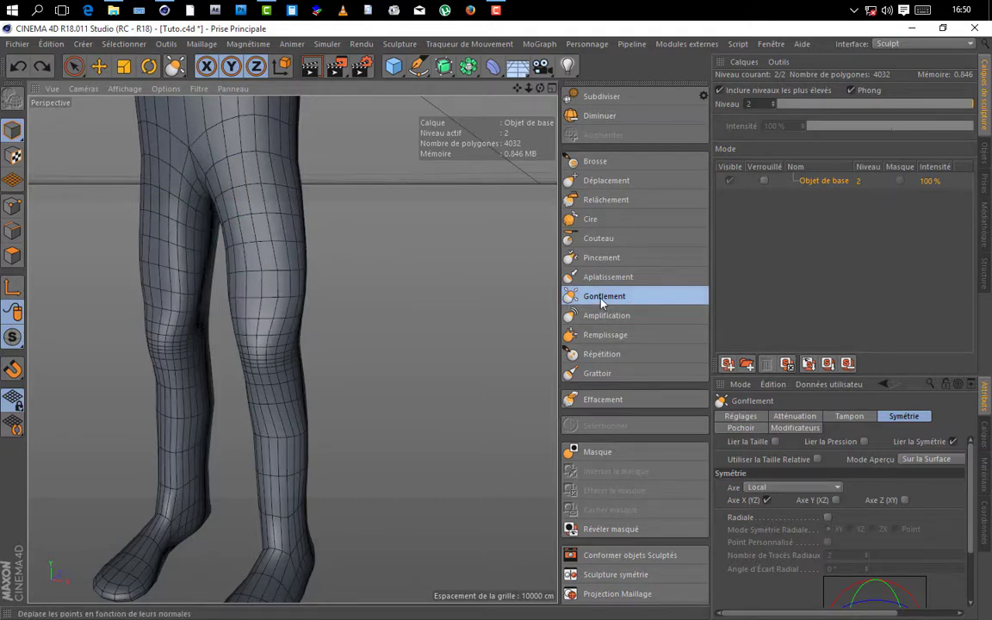
- Set the Gonflement brush to size 24 and pressure 9.5% and inflate the front of the thighs above the knees
click(745, 418)
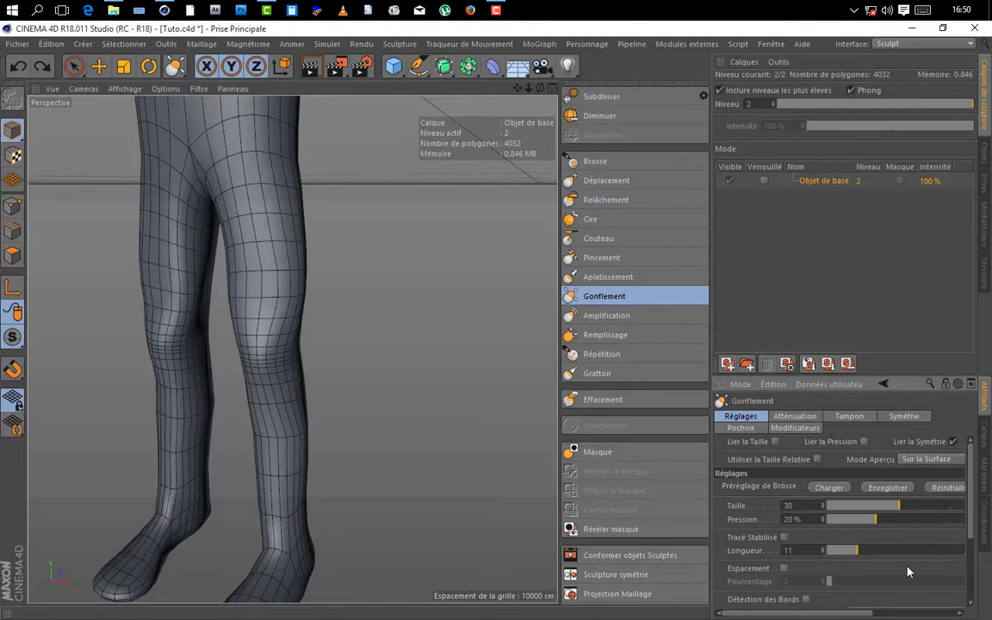
drag(875, 519, 857, 519)
drag(849, 525, 852, 523)
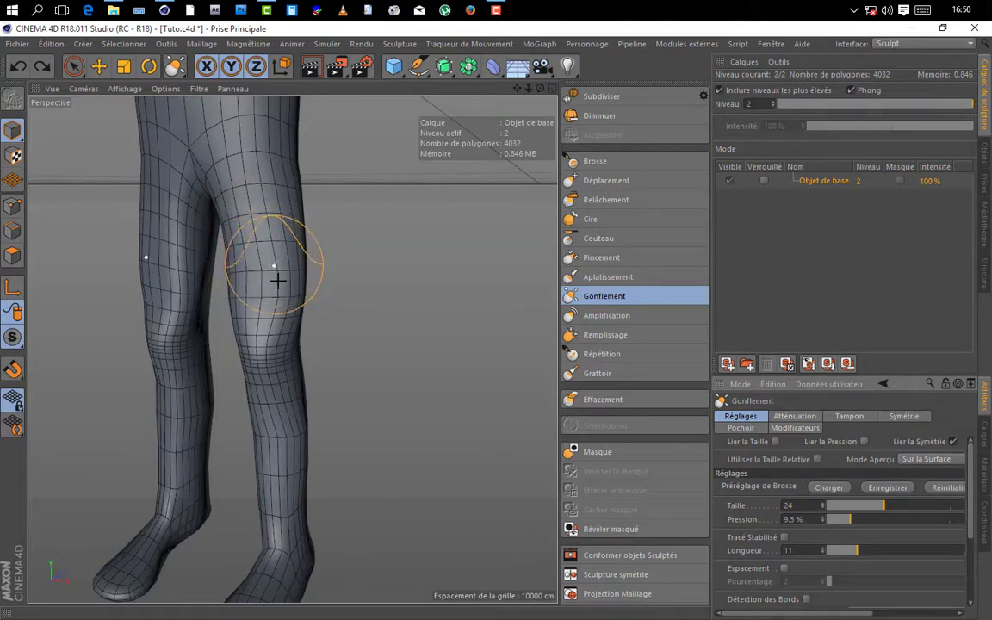
drag(254, 295, 261, 282)
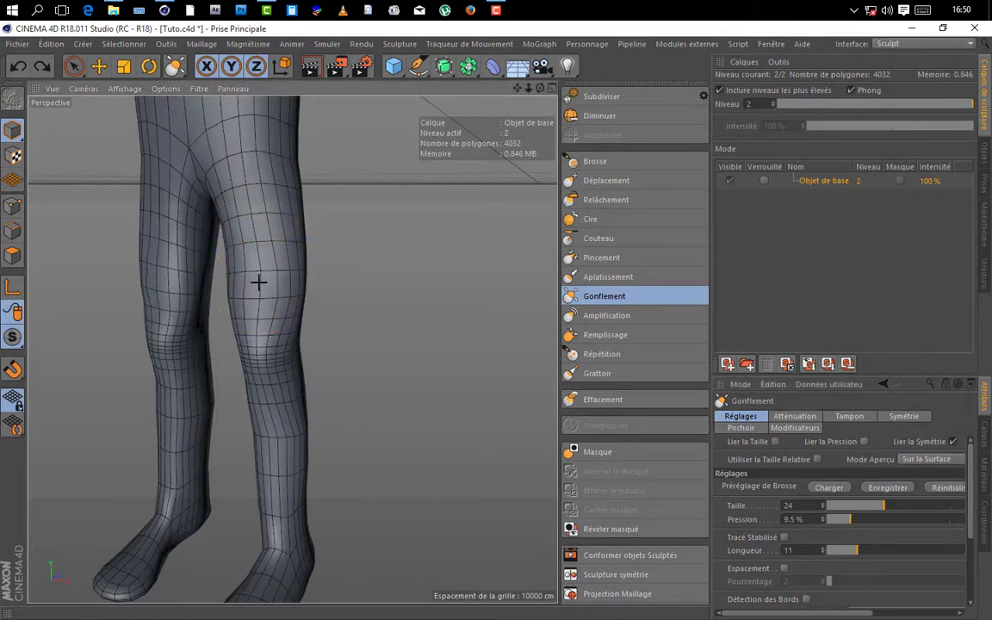
- Set the Gonflement pressure to 2.5% and lightly inflate the front of the thighs above the knees
drag(837, 520, 835, 524)
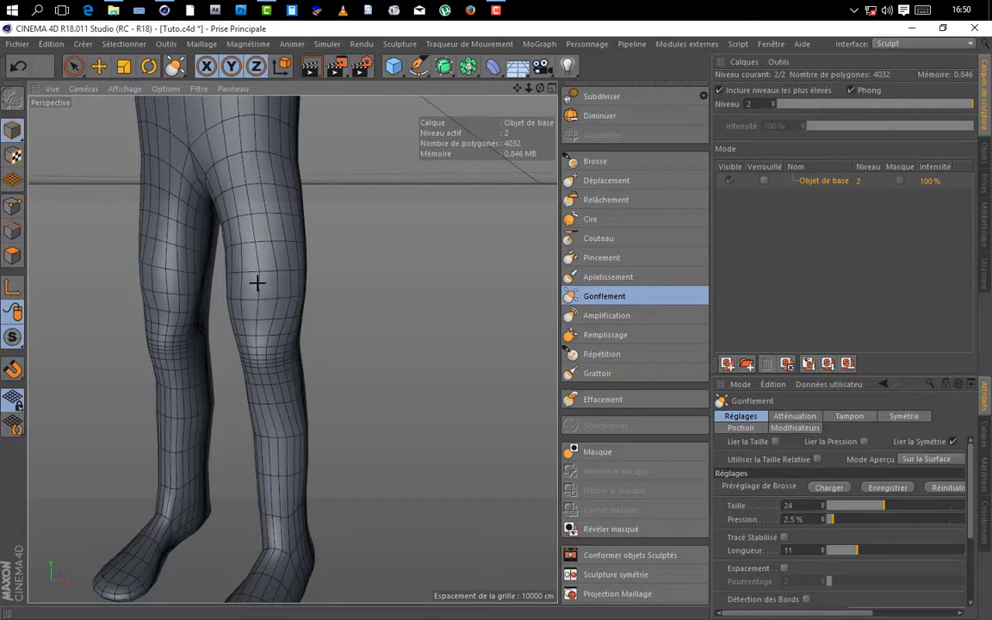
alt+drag(418, 208, 405, 108)
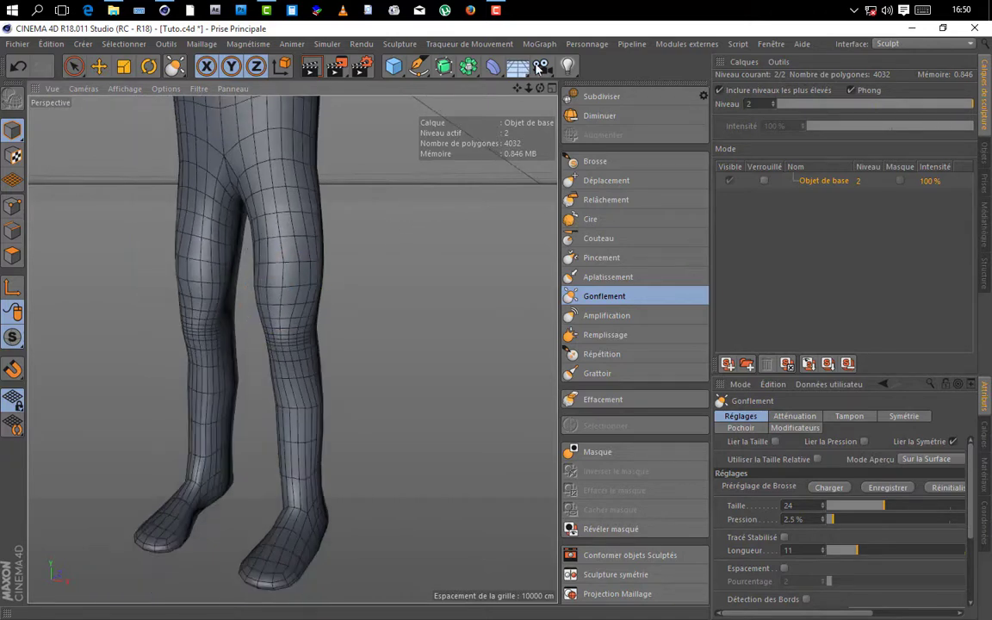
- Reshape the sides of the thighs just above the knees with the Déplacement brush at size 30
drag(540, 92, 292, 349)
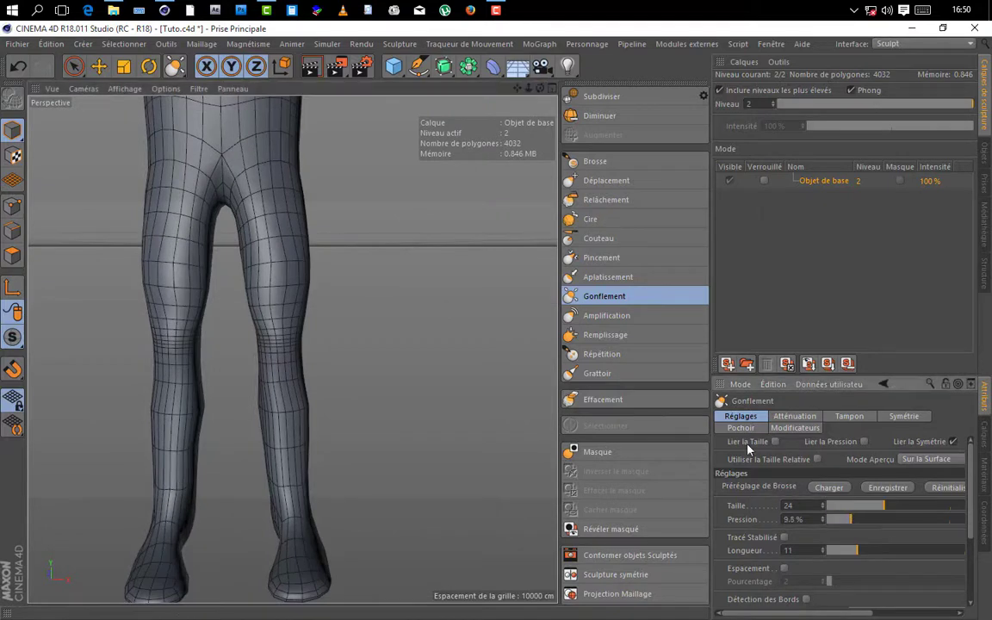
click(606, 180)
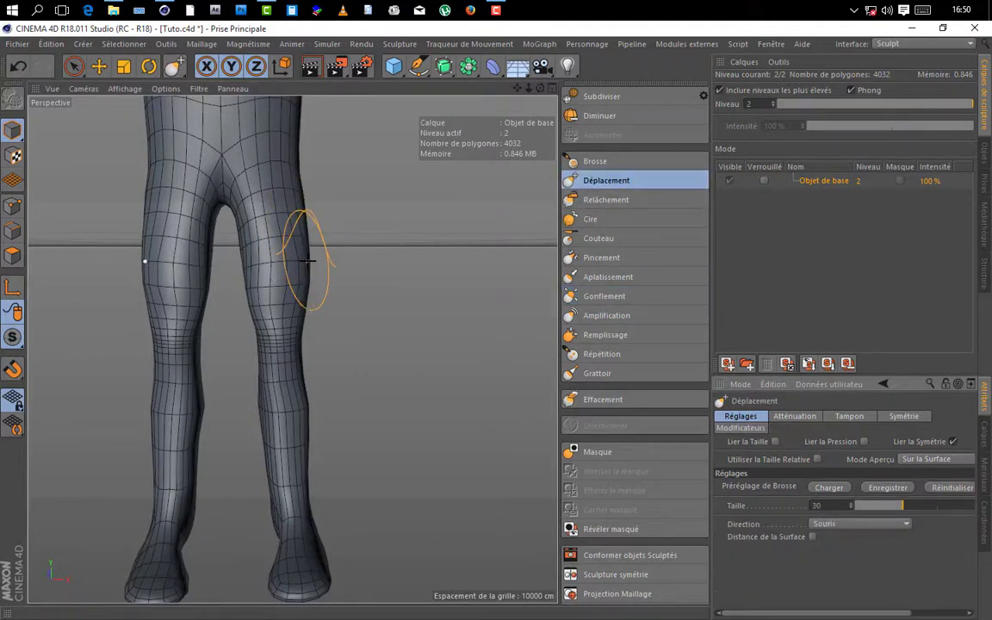
drag(274, 330, 281, 341)
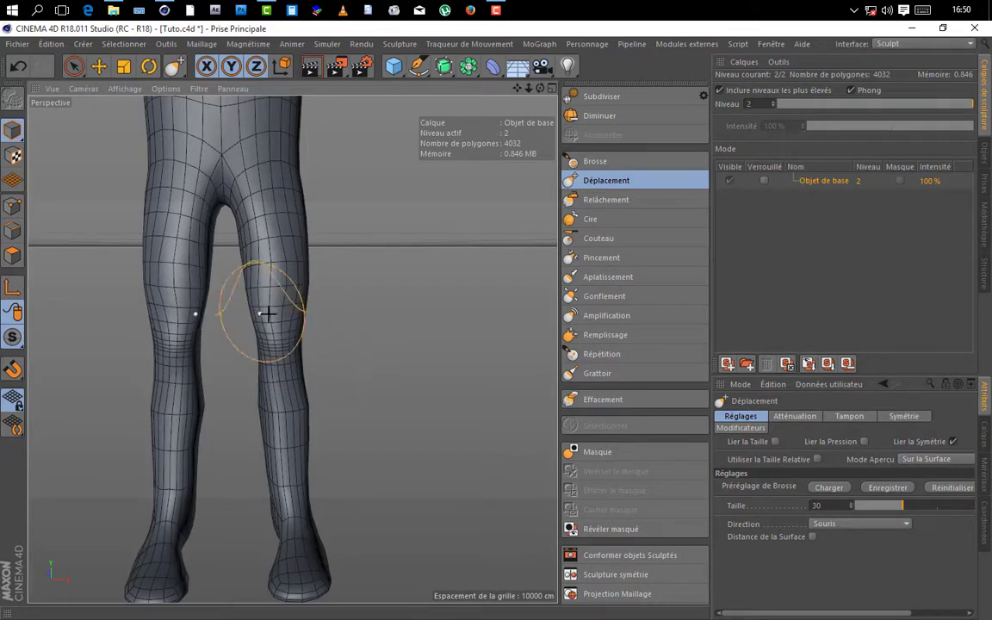
- Inflate both kneecaps with the Gonflement brush at size 24 and pressure 9.8%
scroll(266, 310, up, 2)
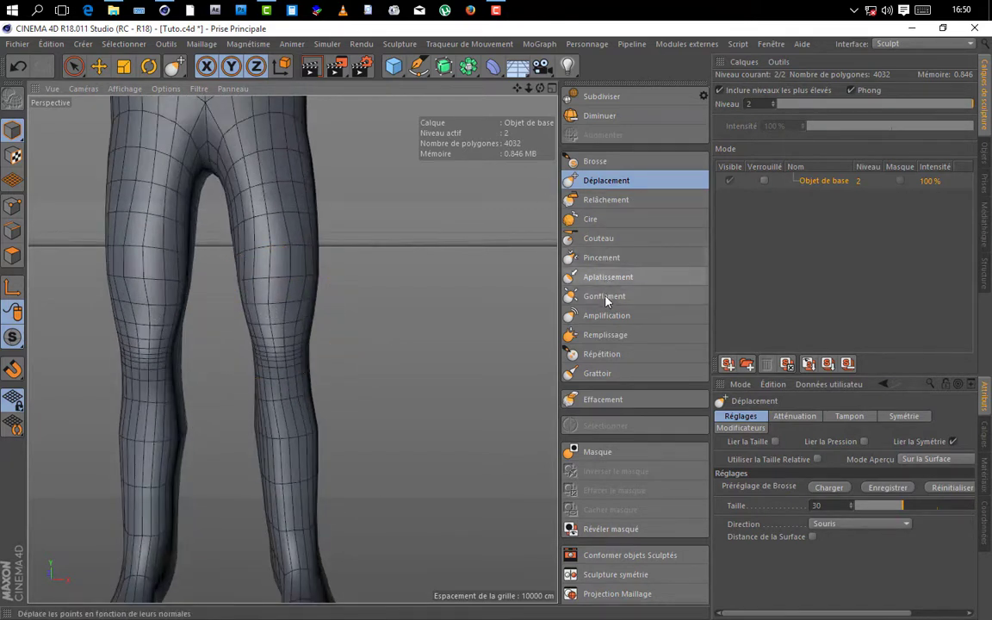
click(604, 296)
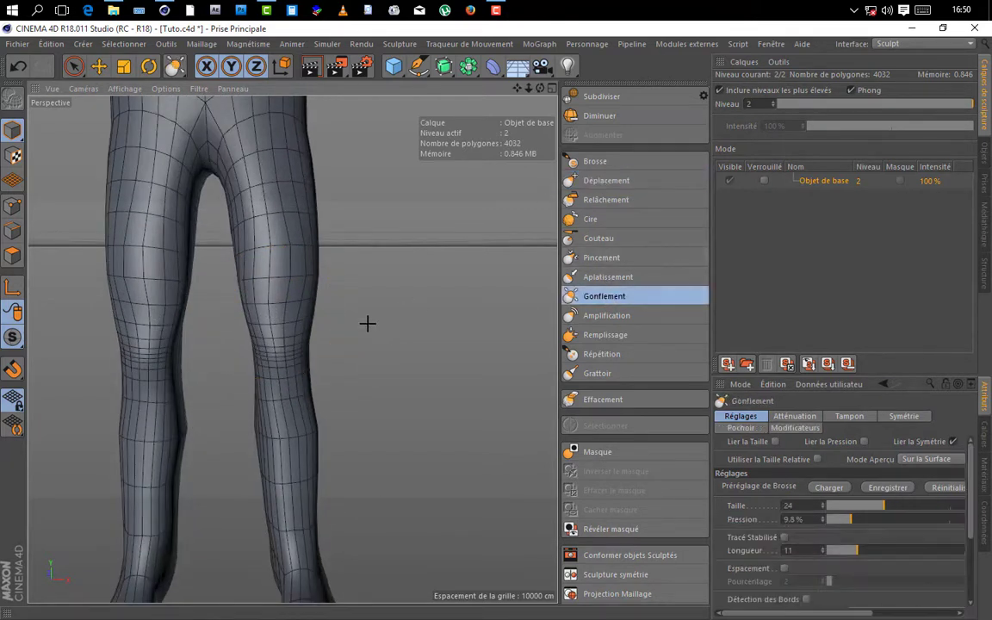
drag(287, 349, 283, 348)
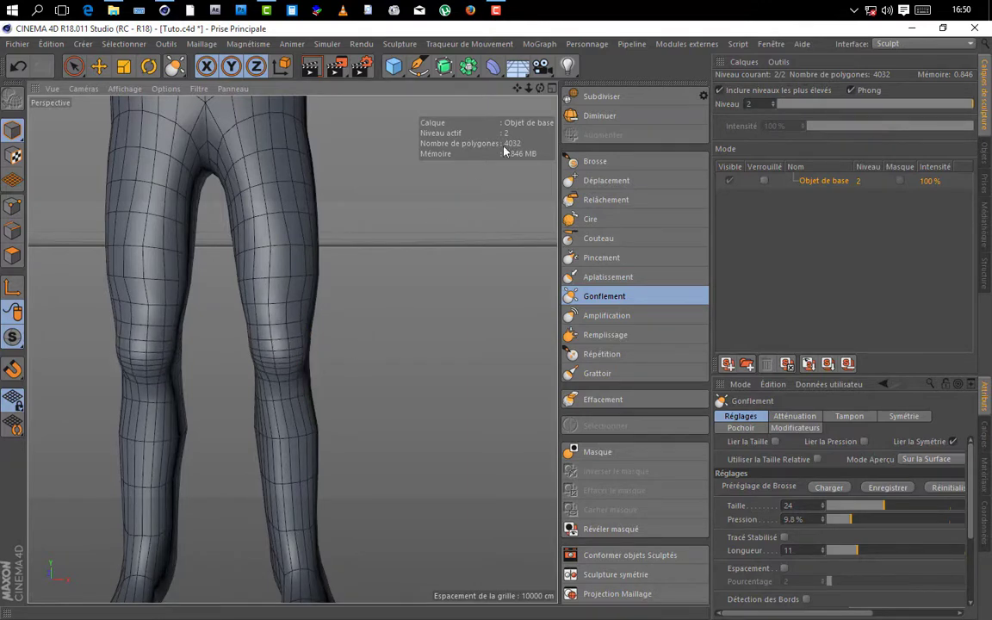
- Refine the kneecaps, the backs of the knees and the front of the lower thighs in profile with the Déplacement brush
drag(540, 88, 344, 78)
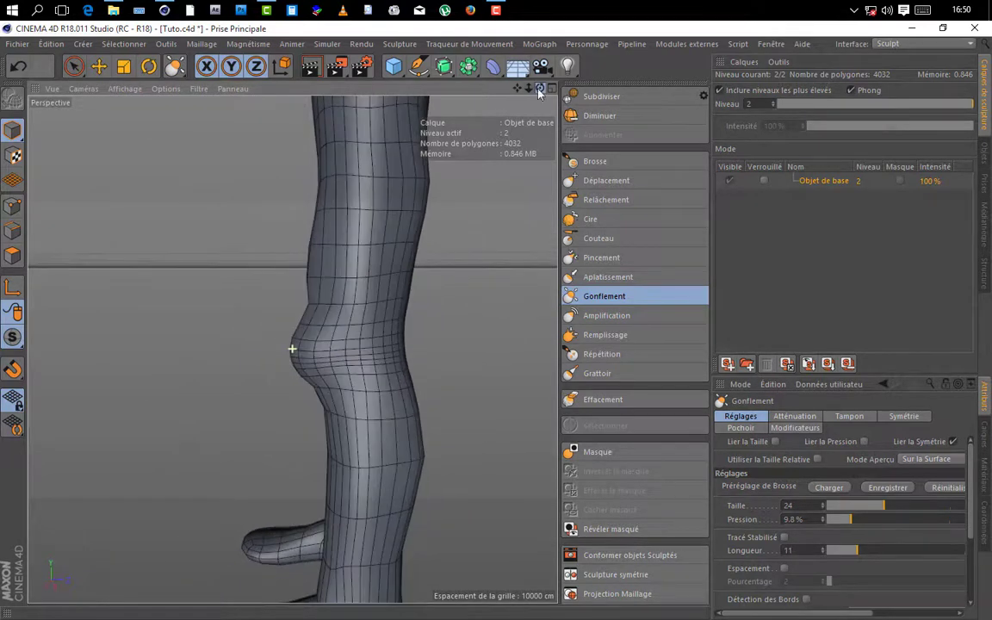
click(614, 183)
drag(317, 341, 300, 351)
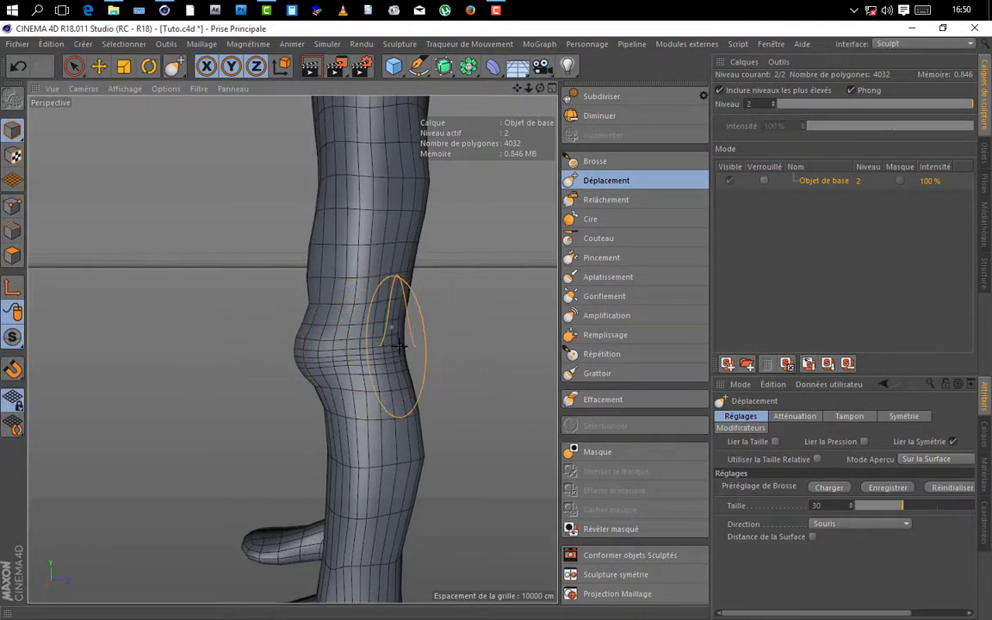
drag(401, 345, 396, 347)
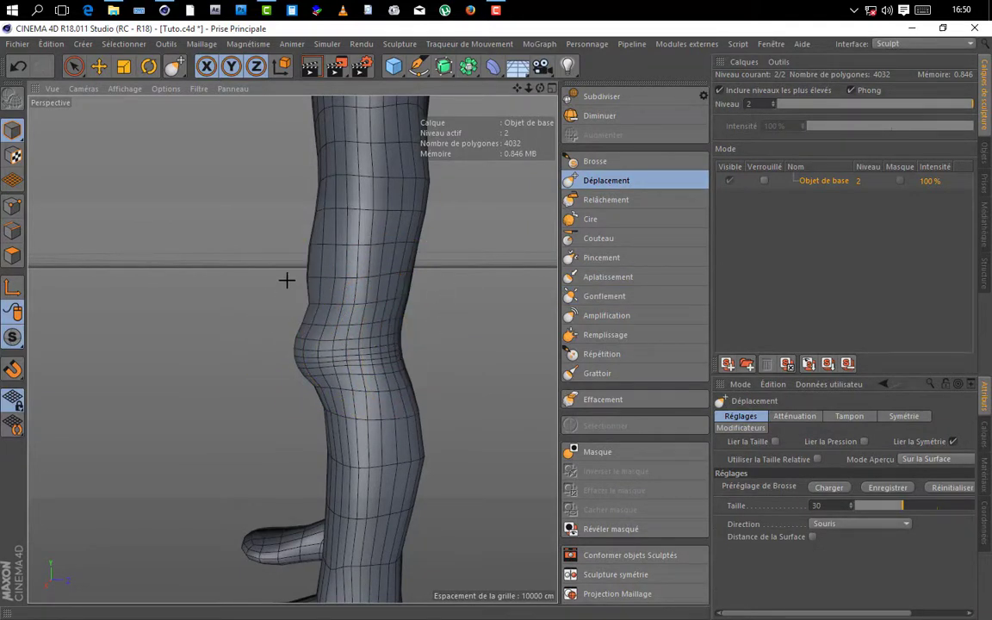
drag(311, 256, 311, 250)
- Adjust the knees and the sides of the lower thighs with the Déplacement brush at size 30
drag(530, 89, 472, 94)
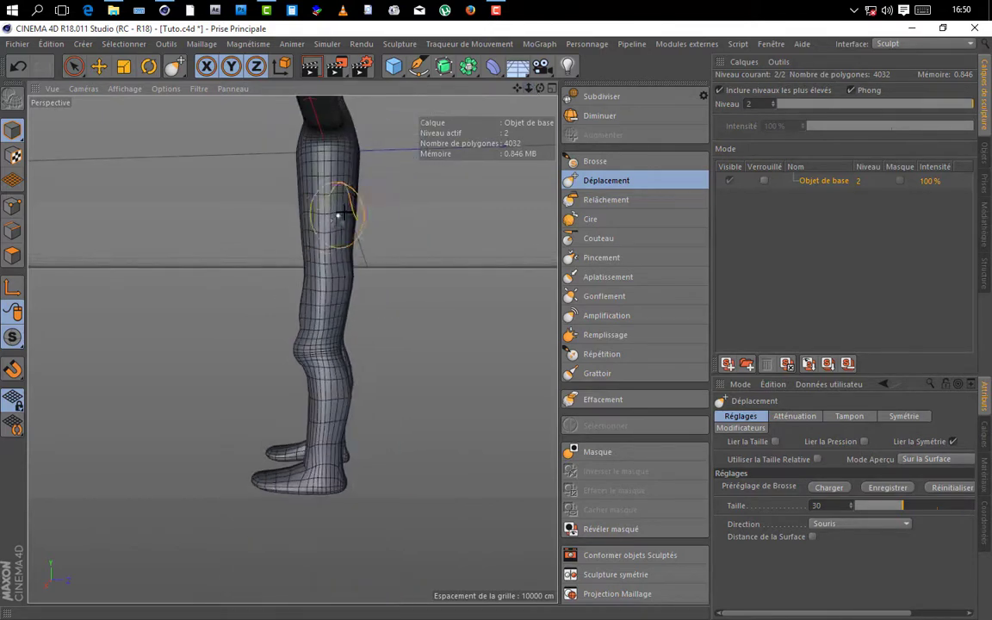
scroll(358, 226, up, 1)
mouse_move(541, 89)
mouse_down()
mouse_move(618, 107)
mouse_move(542, 89)
mouse_up()
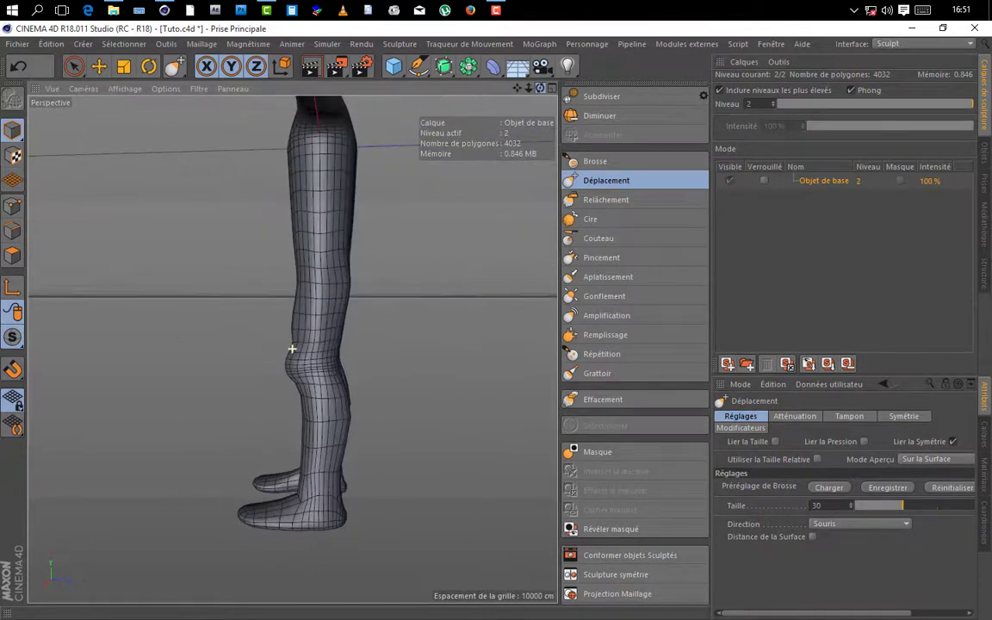
scroll(342, 325, up, 2)
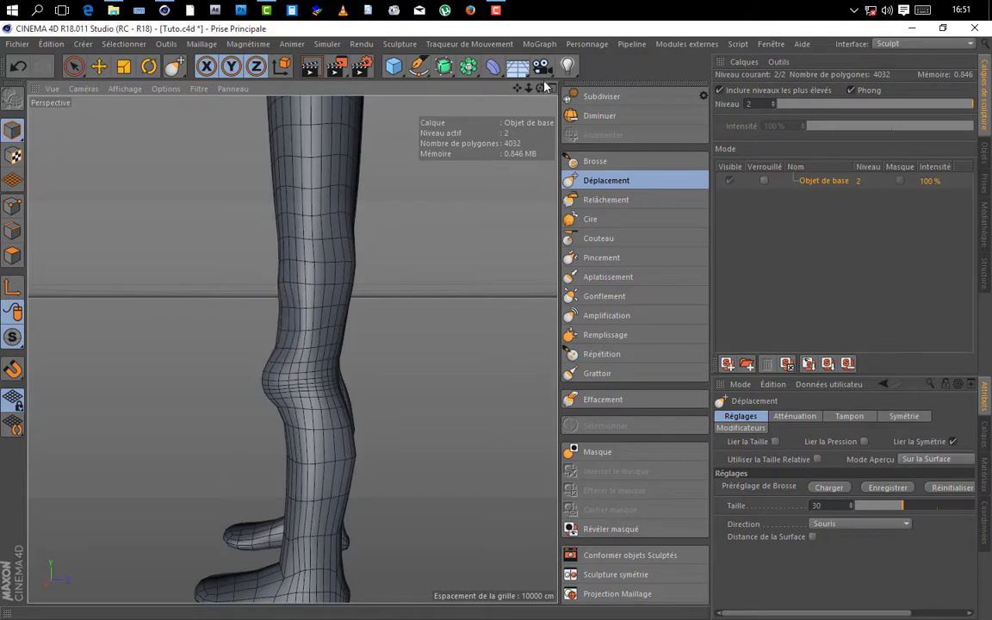
drag(544, 86, 448, 82)
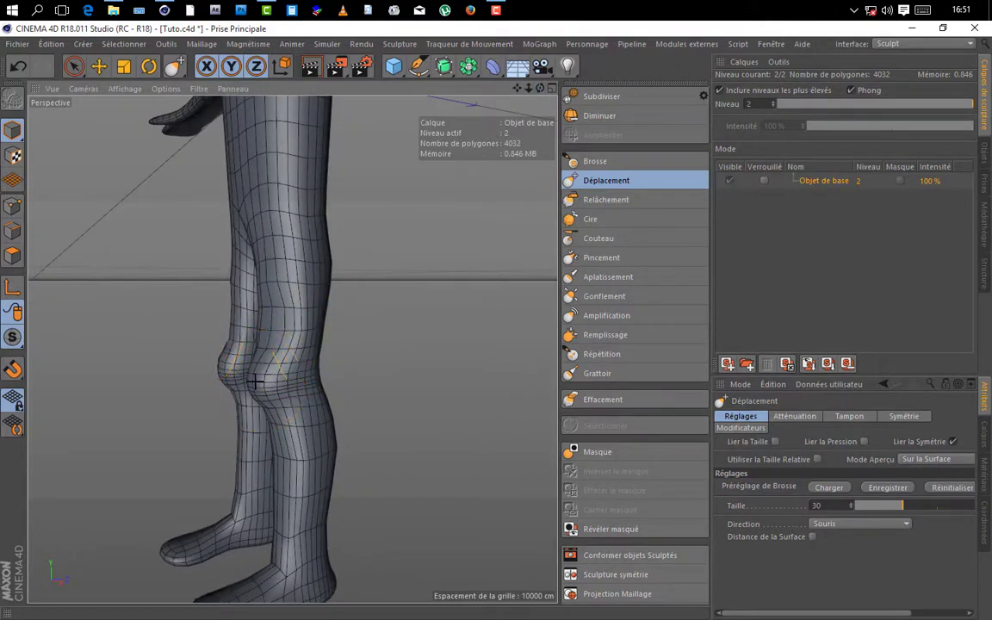
drag(255, 381, 283, 355)
drag(540, 90, 540, 94)
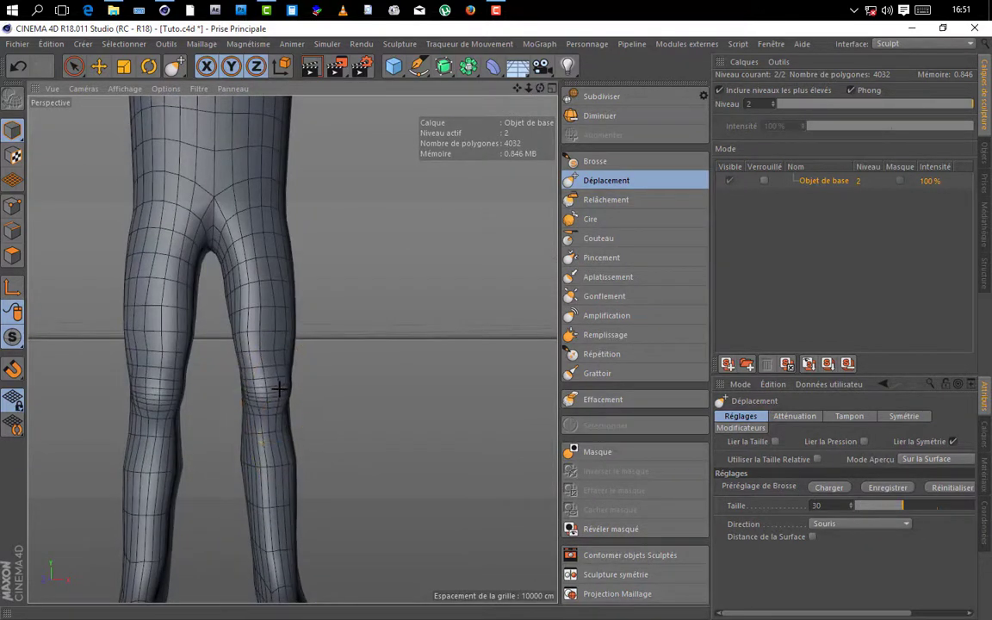
drag(247, 347, 289, 349)
- Push in the front of the thighs above the knees and shape the backs of the thighs with the Déplacement brush
scroll(320, 263, up, 2)
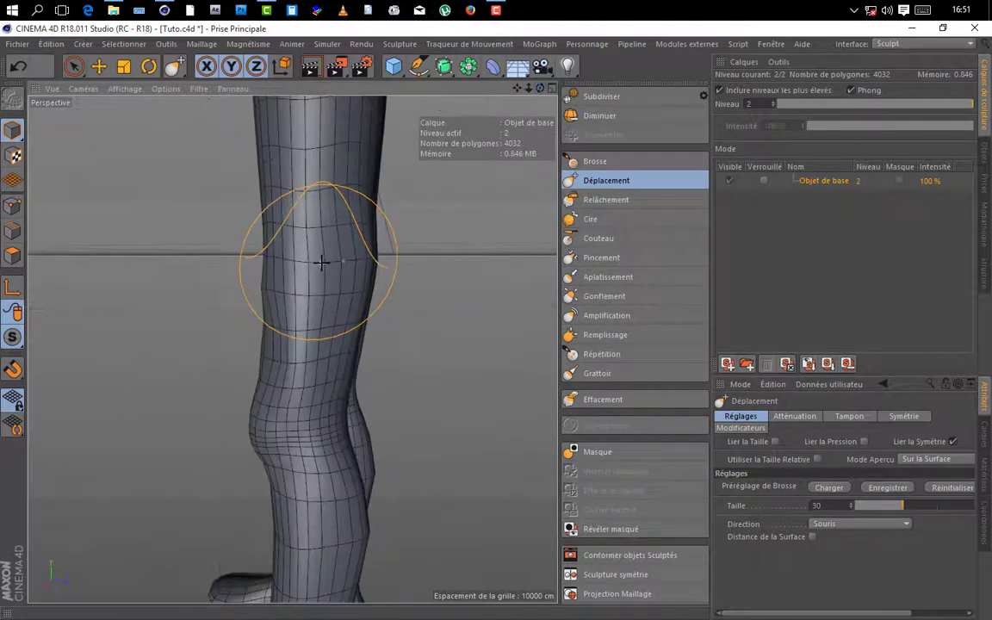
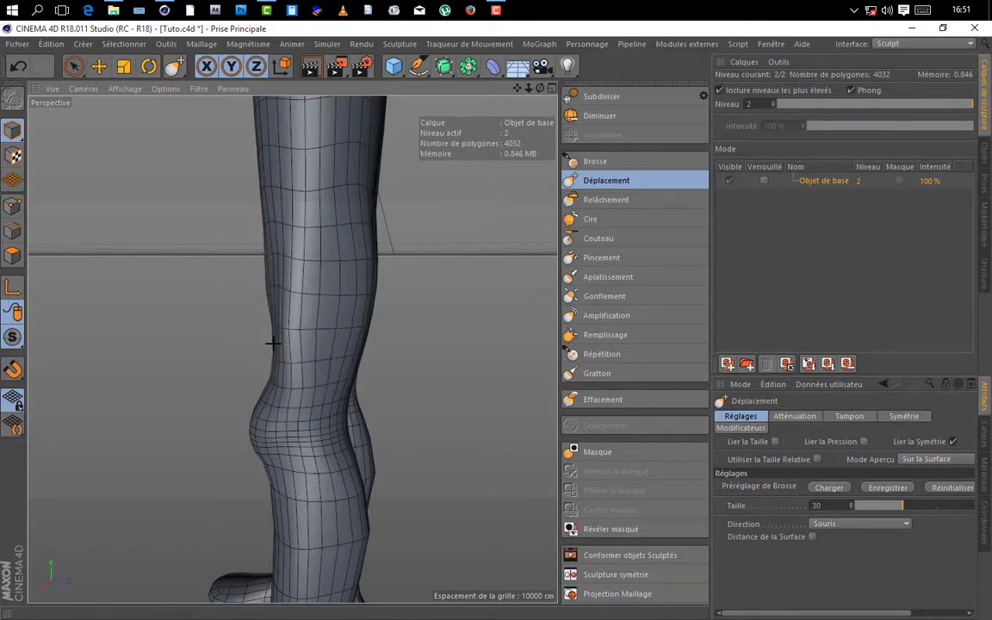
alt+drag(292, 349, 232, 351)
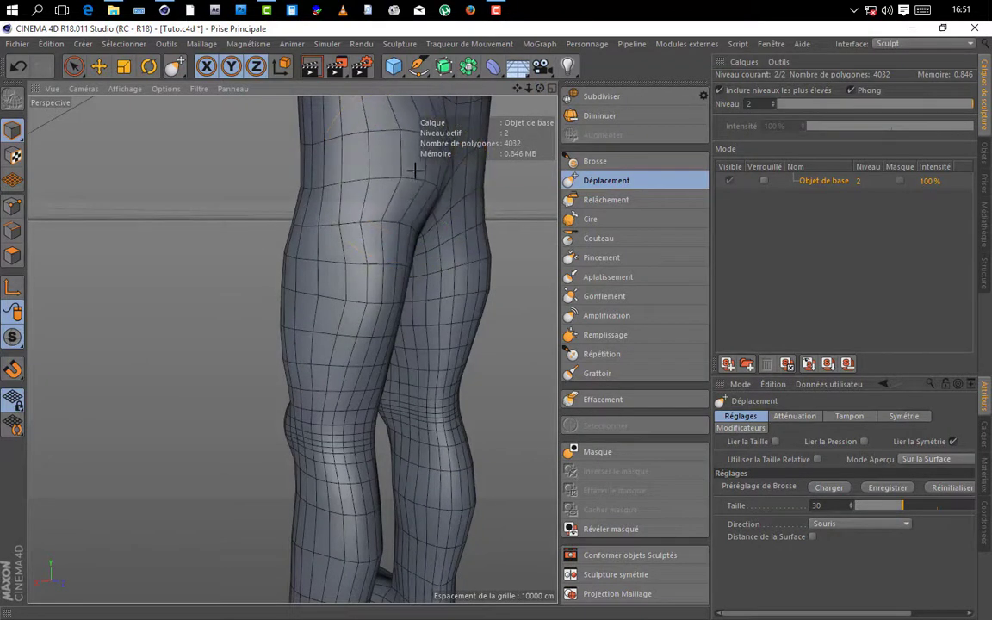
drag(528, 91, 470, 90)
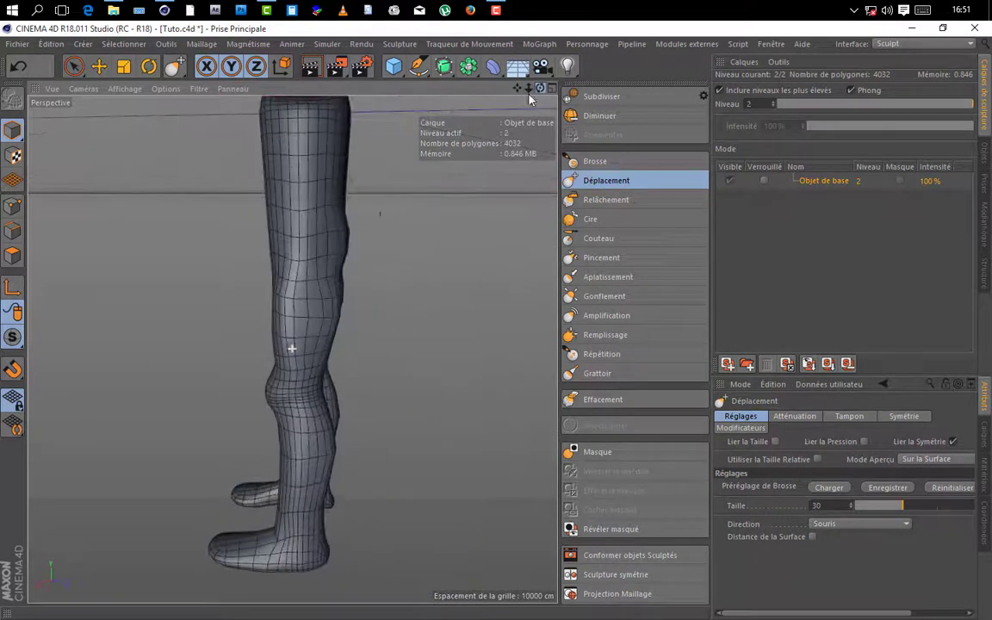
scroll(379, 220, up, 4)
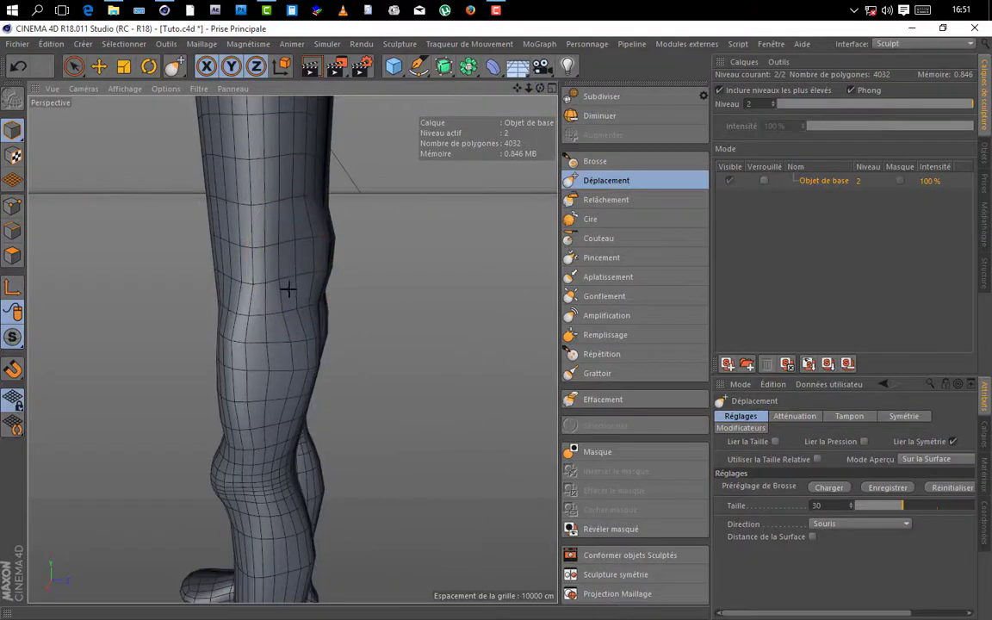
- Shape the buttocks with the Déplacement brush and inflate them with the Gonflement brush at size 24 and pressure 9.8%
alt+drag(292, 347, 382, 216)
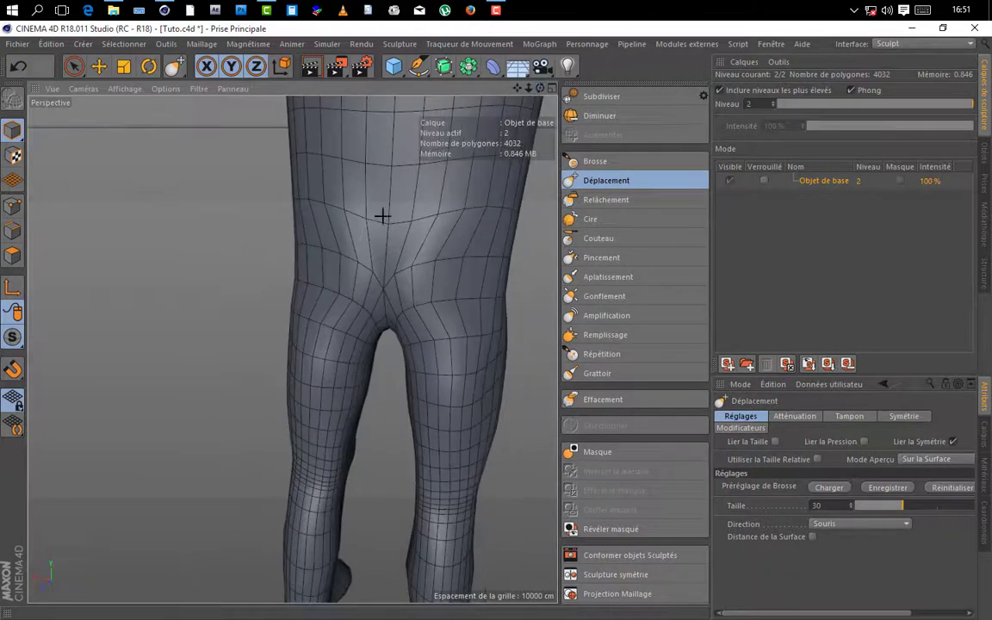
drag(361, 286, 326, 272)
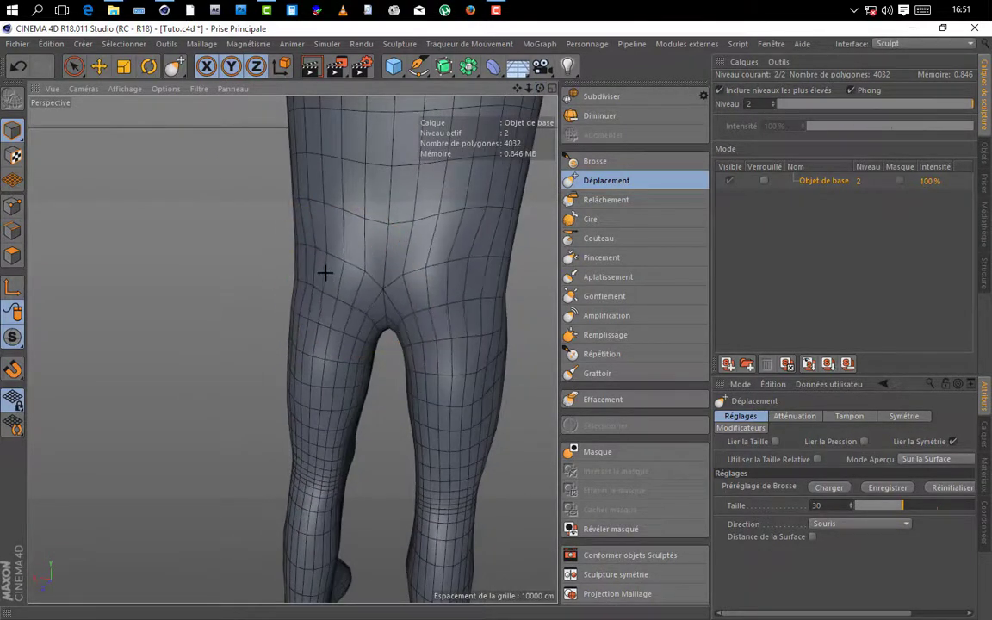
click(604, 295)
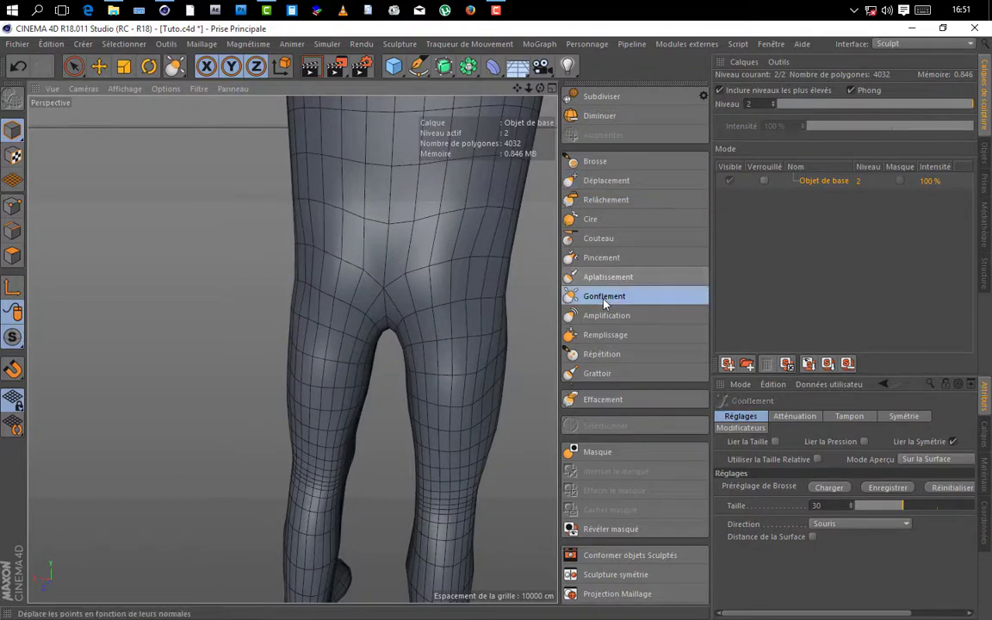
drag(352, 285, 366, 286)
drag(324, 260, 366, 280)
drag(338, 263, 388, 281)
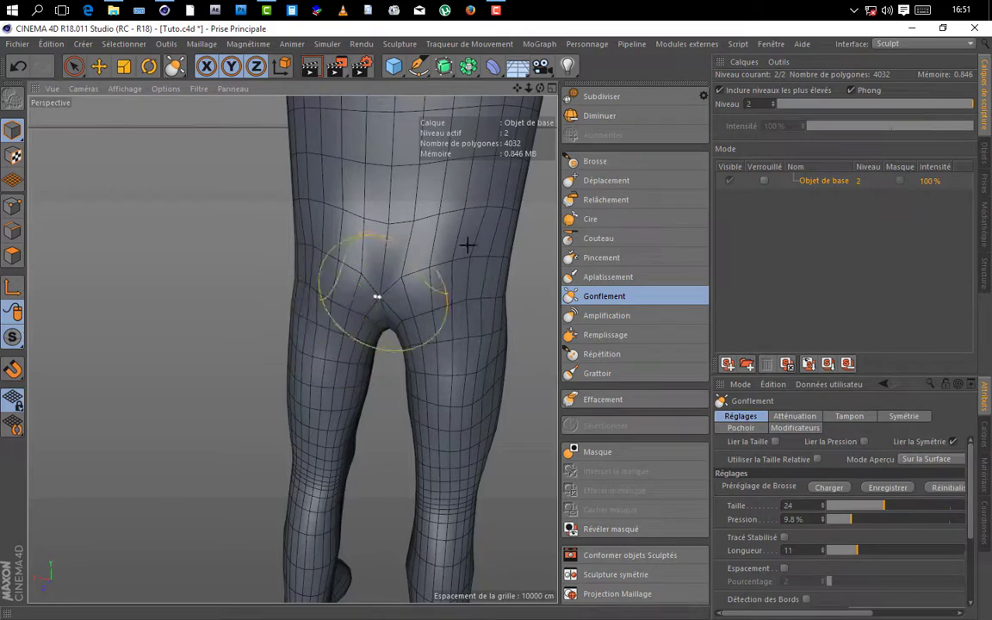
- Push the protruding buttocks slightly inward with the Déplacement brush at size 30
mouse_move(538, 90)
mouse_down()
mouse_move(452, 93)
mouse_move(482, 86)
mouse_up()
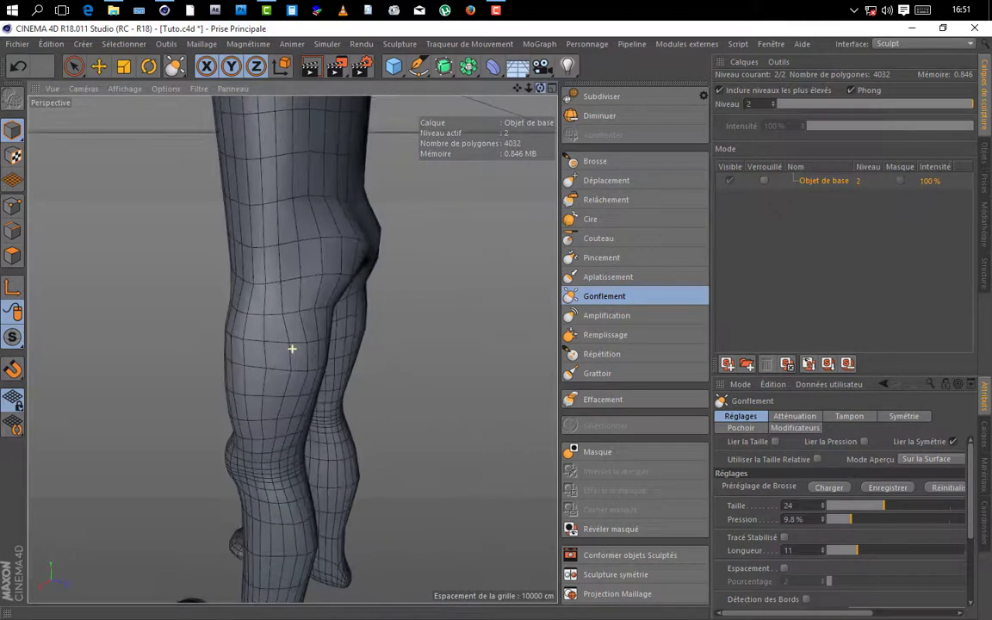
click(599, 180)
drag(358, 249, 349, 248)
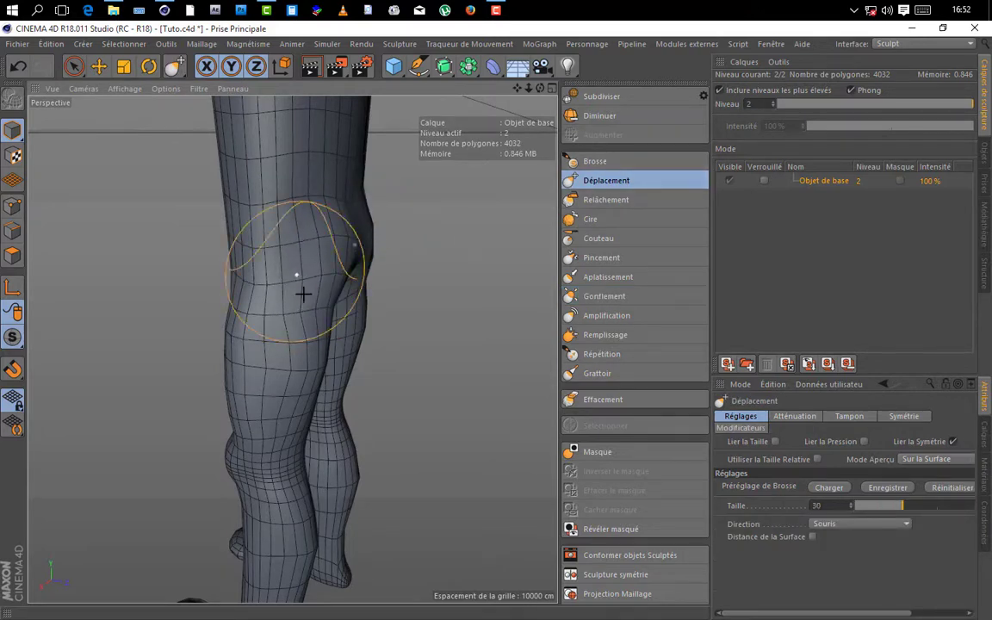
- Inflate the front of the thighs down to the knees with the Gonflement brush at size 24 and pressure 9.8%
alt+drag(301, 288, 650, 107)
scroll(332, 301, up, 3)
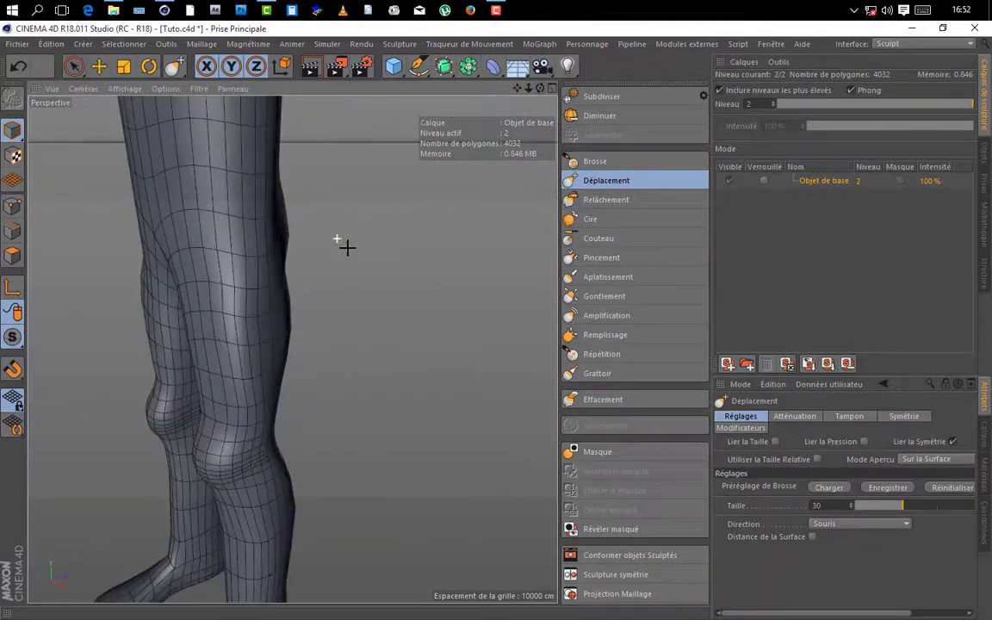
click(601, 257)
click(600, 299)
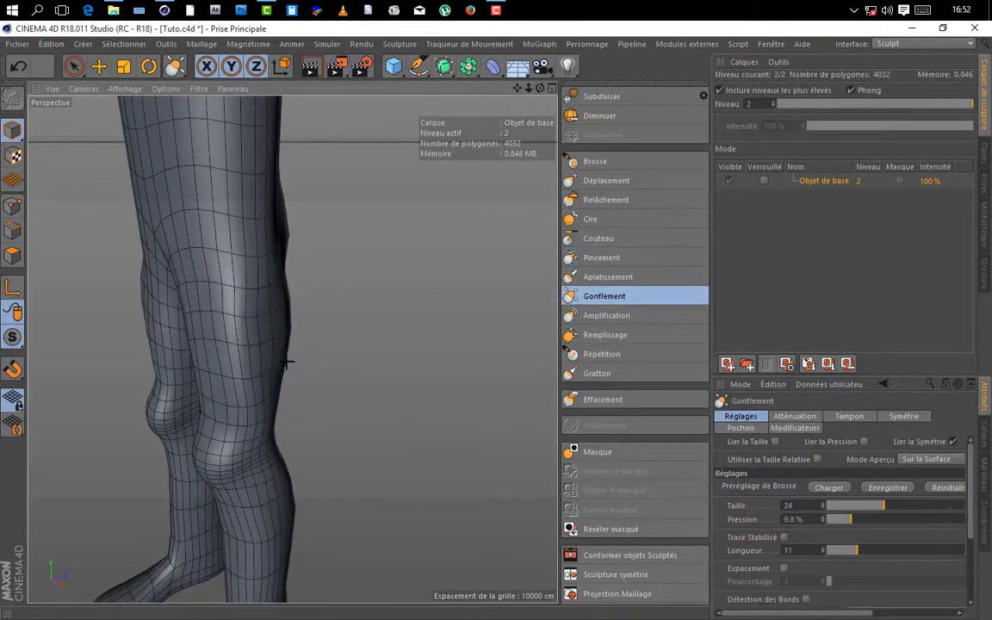
mouse_move(257, 321)
mouse_down()
mouse_move(206, 377)
mouse_move(194, 298)
mouse_move(196, 388)
mouse_up()
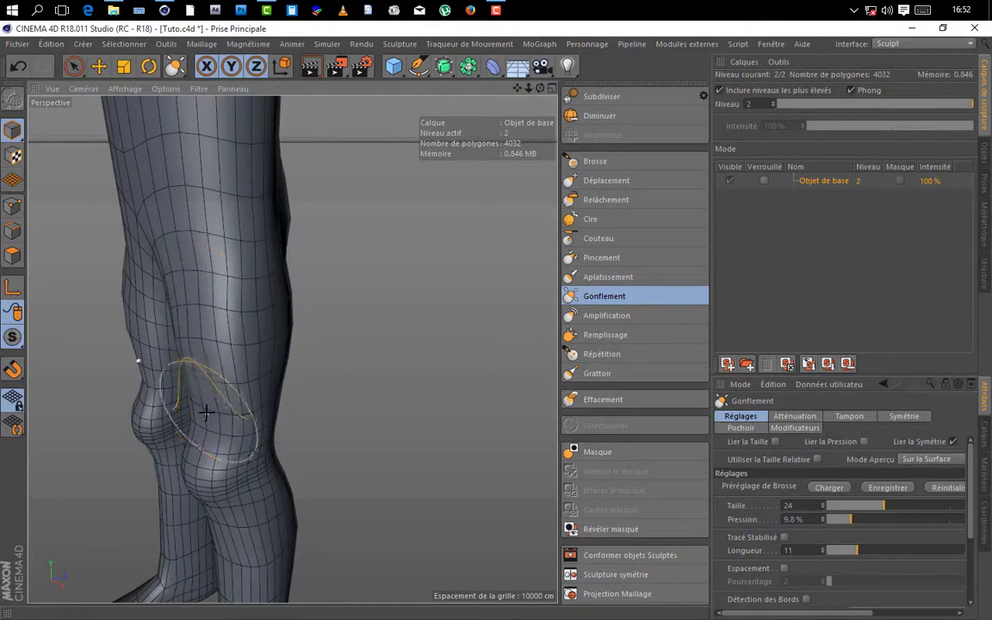
- Inflate the backs of the thighs below the buttocks with the Gonflement brush
scroll(432, 227, down, 1)
drag(540, 88, 471, 98)
mouse_move(541, 88)
mouse_down()
mouse_move(414, 93)
mouse_move(482, 90)
mouse_up()
drag(346, 293, 306, 336)
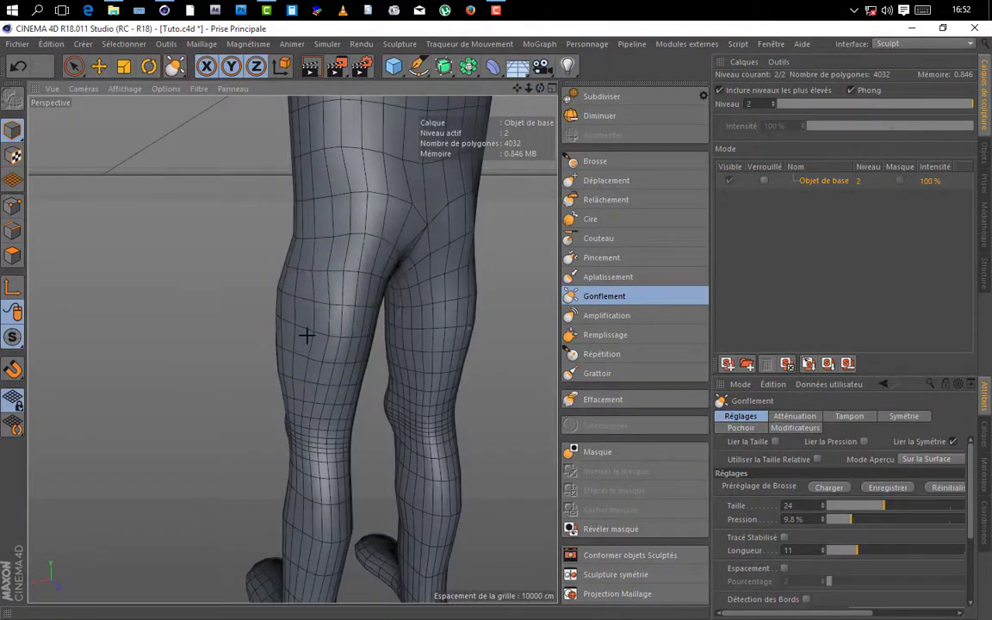
- Pull the inner thighs closer together below the crotch with the Déplacement brush at size 30
scroll(376, 292, down, 3)
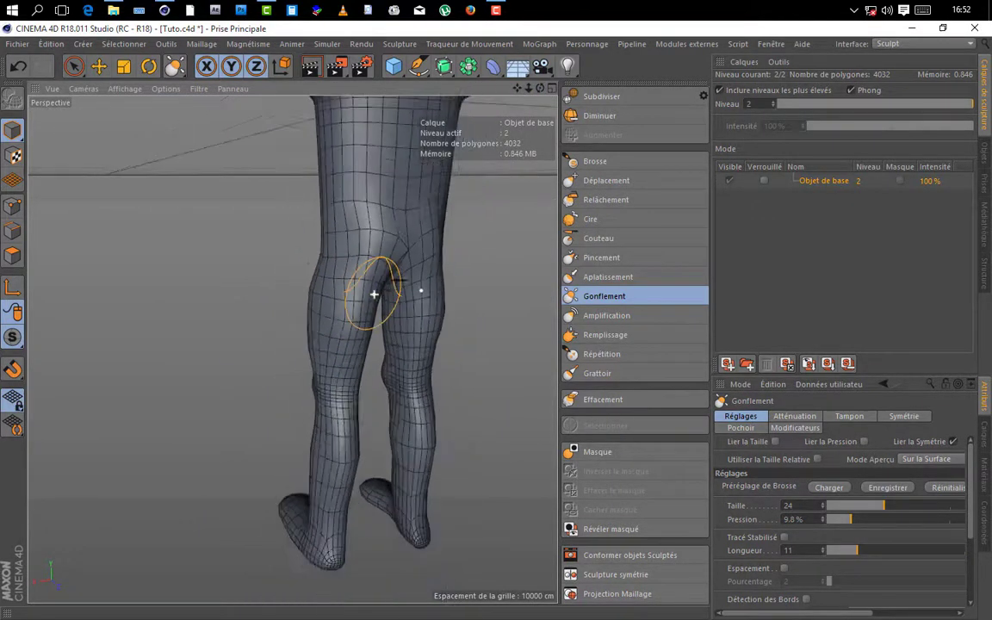
drag(541, 89, 663, 93)
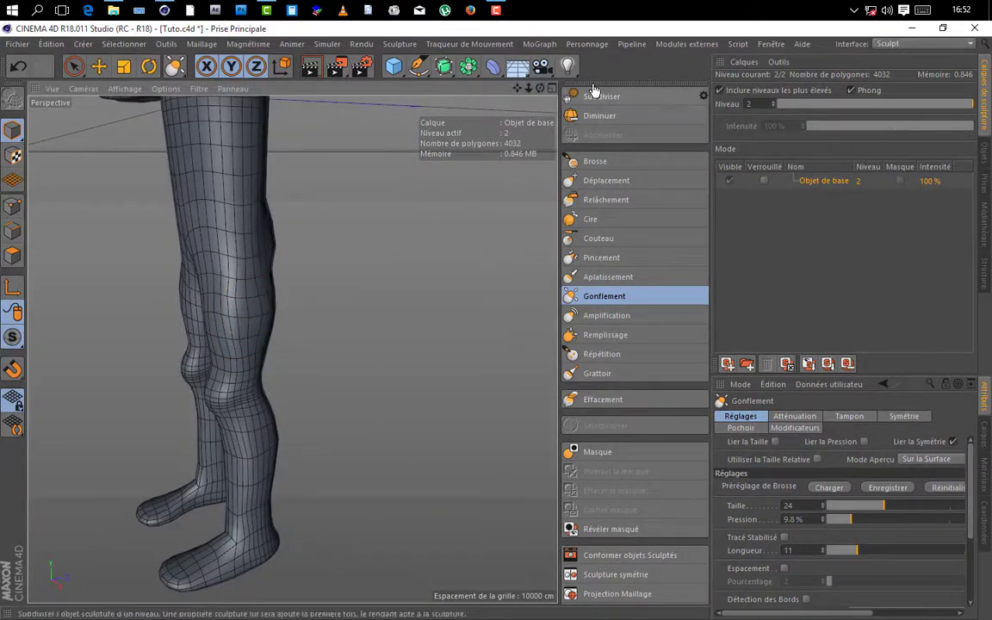
drag(517, 89, 627, 52)
click(594, 179)
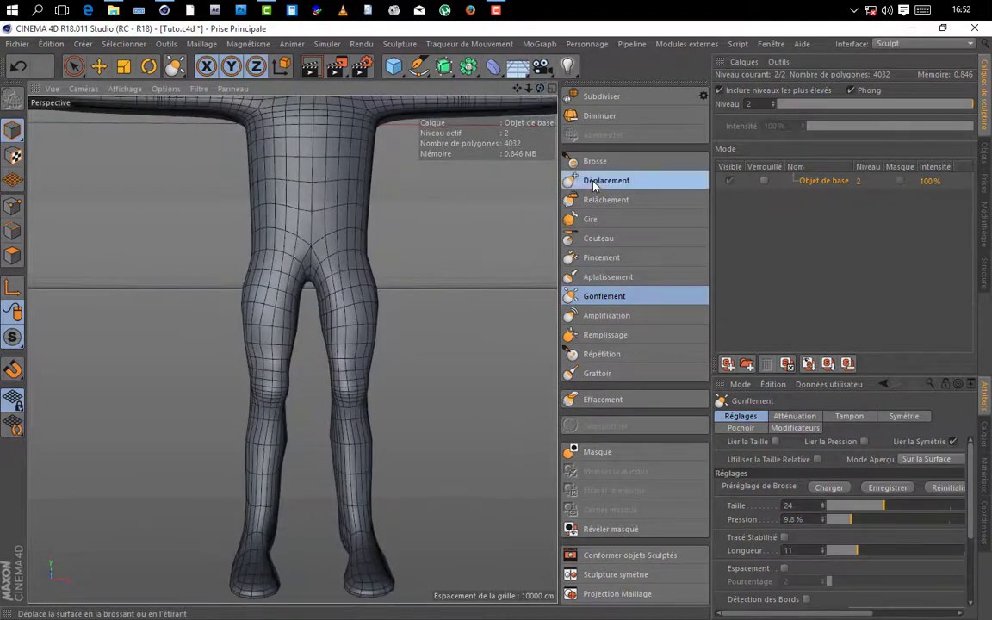
scroll(407, 308, up, 2)
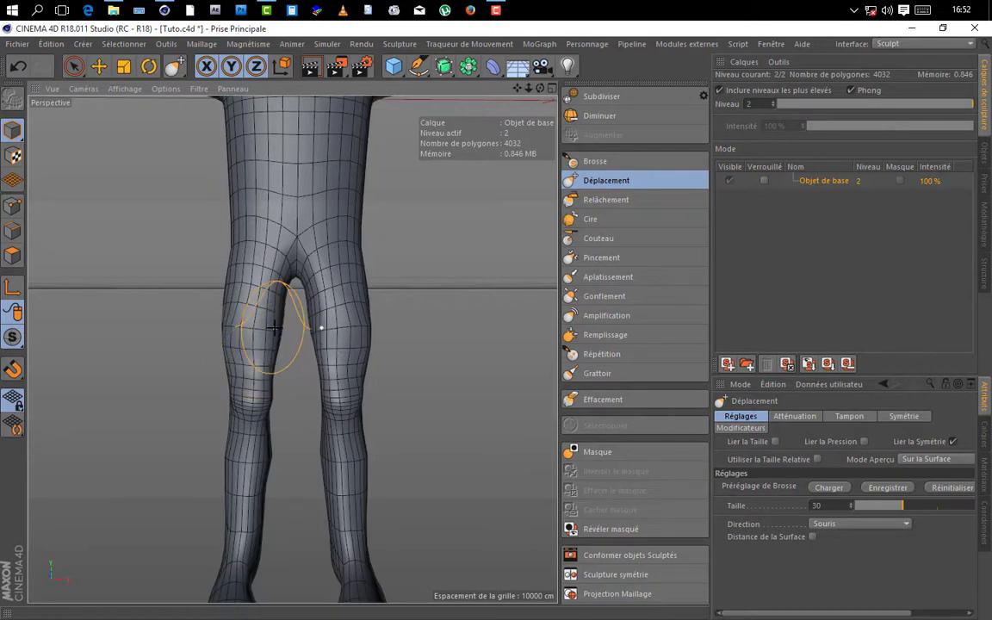
mouse_move(322, 319)
mouse_down()
mouse_move(303, 296)
mouse_move(315, 355)
mouse_up()
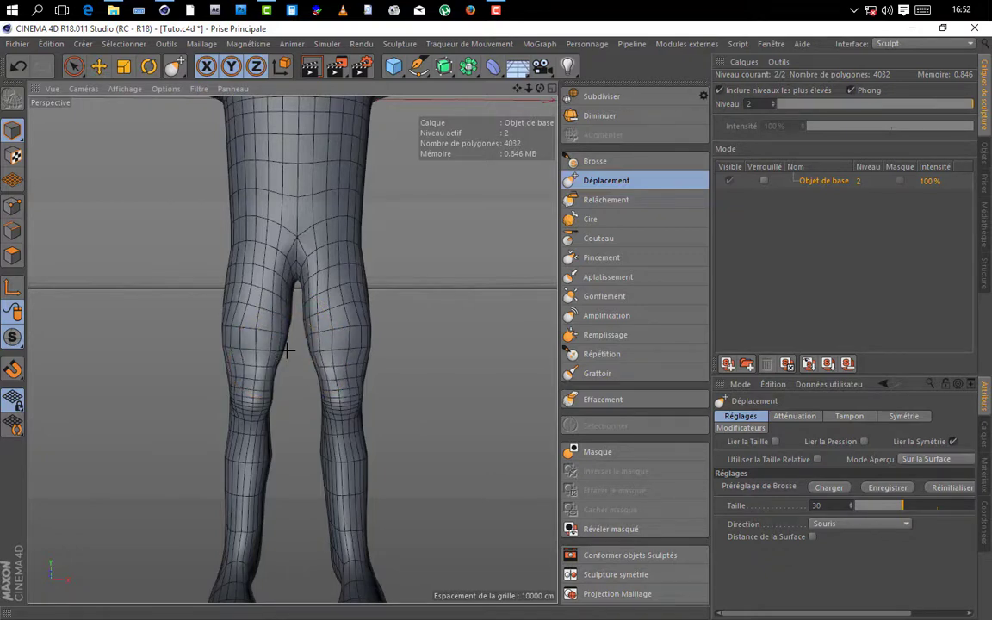
- Smooth the outer contour of the upper thighs toward the hips with the Déplacement brush at size 30
scroll(310, 336, down, 4)
scroll(344, 353, up, 5)
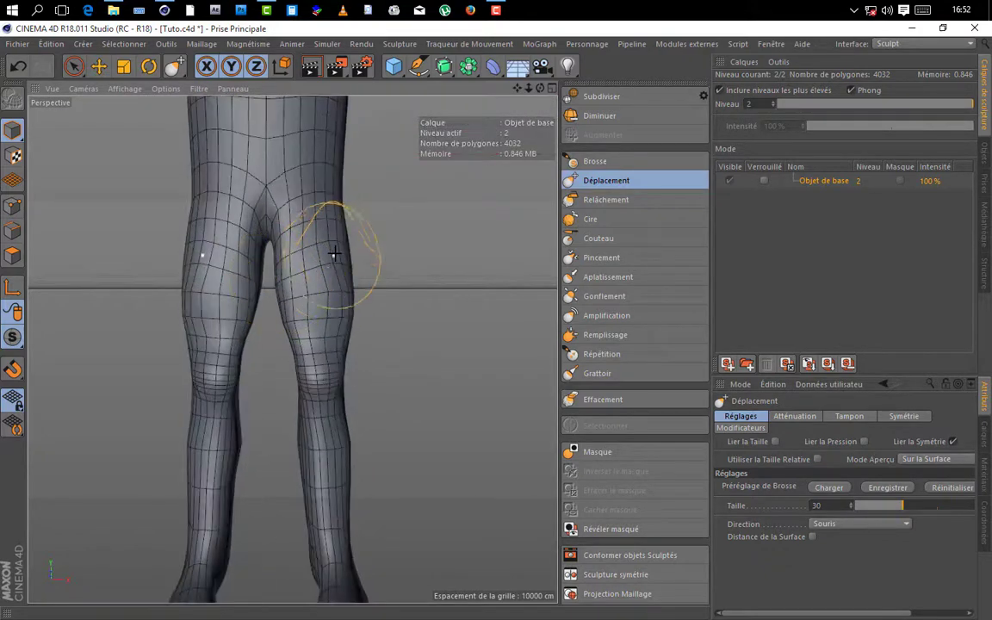
drag(334, 254, 342, 220)
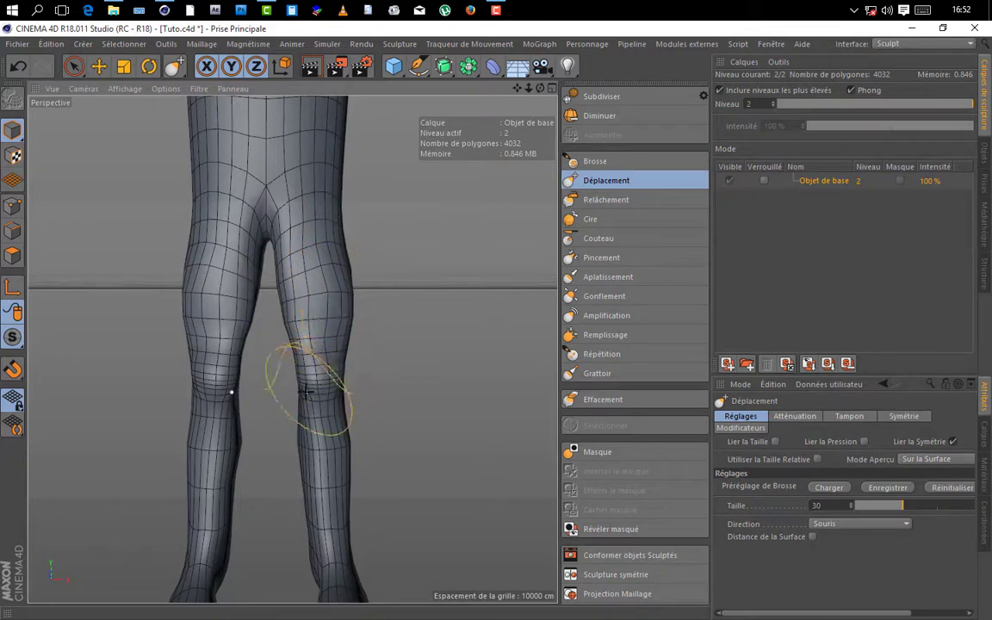
- Render the current view and examine the legs and hips from the front, side and back
scroll(370, 297, down, 3)
click(310, 67)
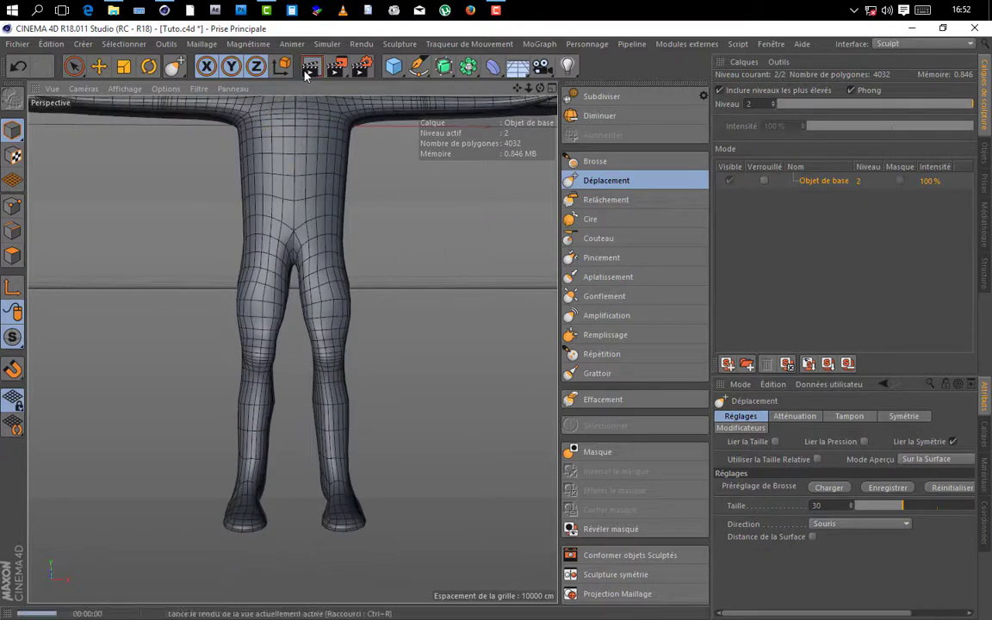
scroll(363, 198, up, 3)
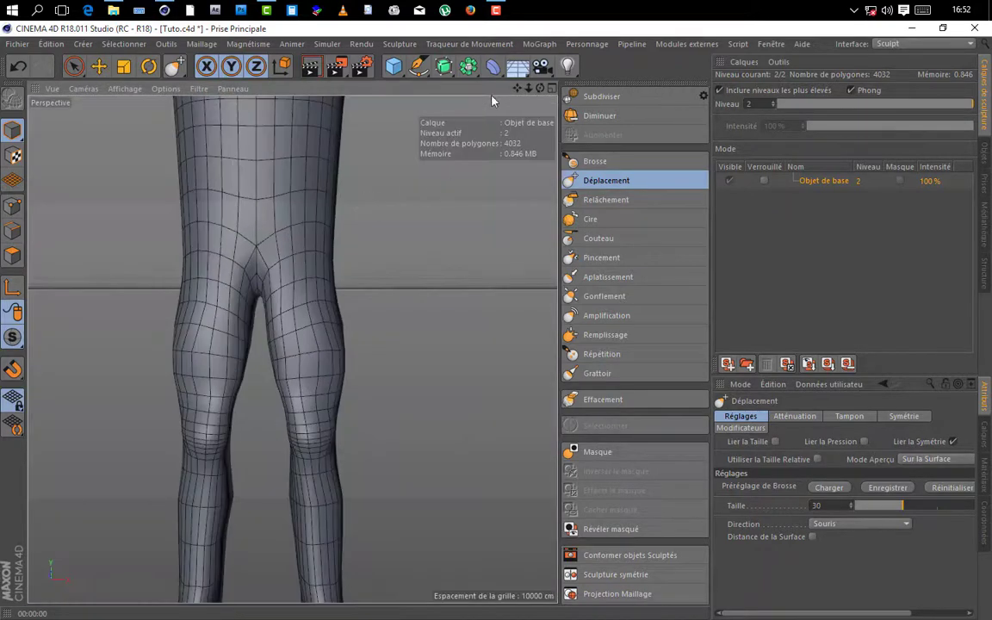
mouse_move(542, 93)
mouse_down()
mouse_move(290, 347)
mouse_move(333, 328)
mouse_up()
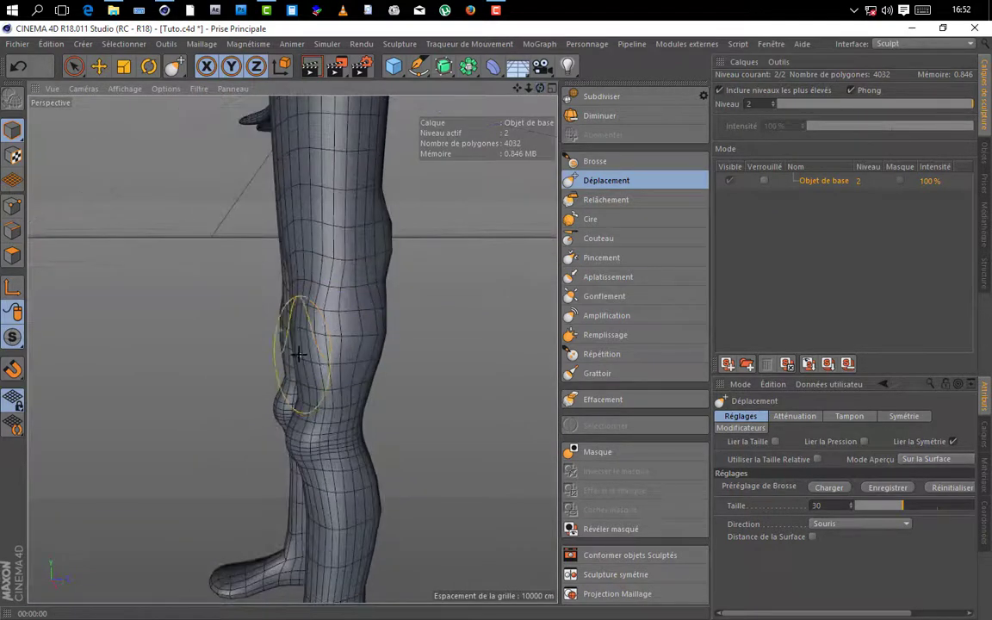
scroll(404, 205, down, 3)
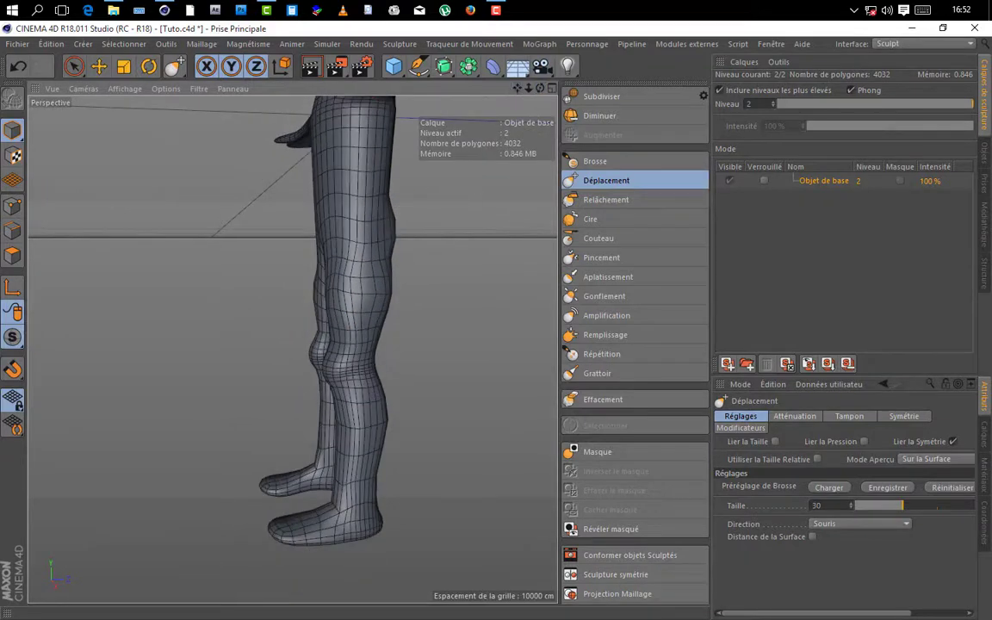
scroll(482, 127, up, 4)
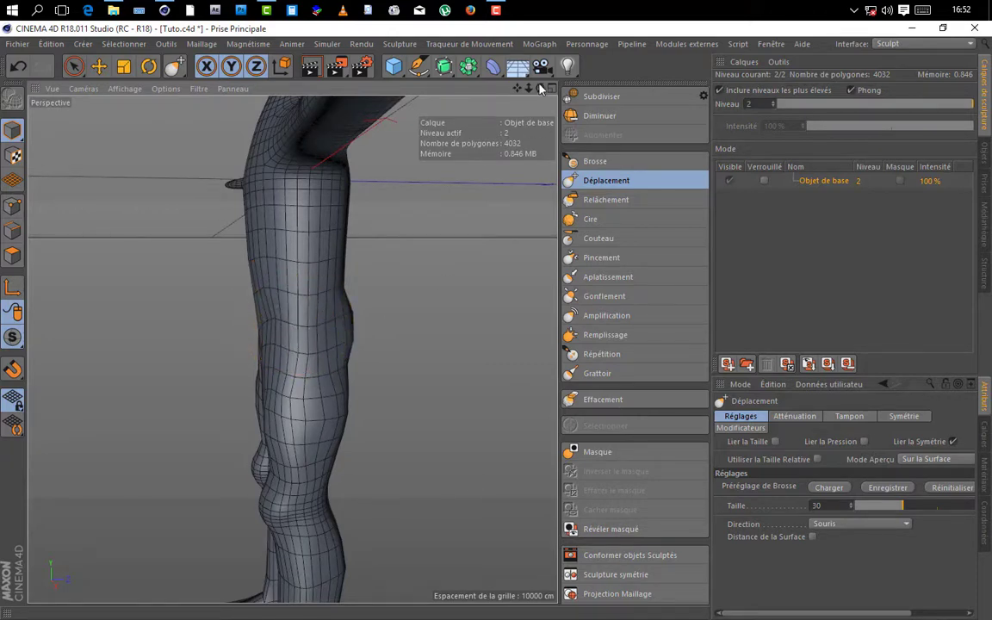
mouse_move(540, 89)
mouse_down()
mouse_move(290, 348)
mouse_move(390, 321)
mouse_up()
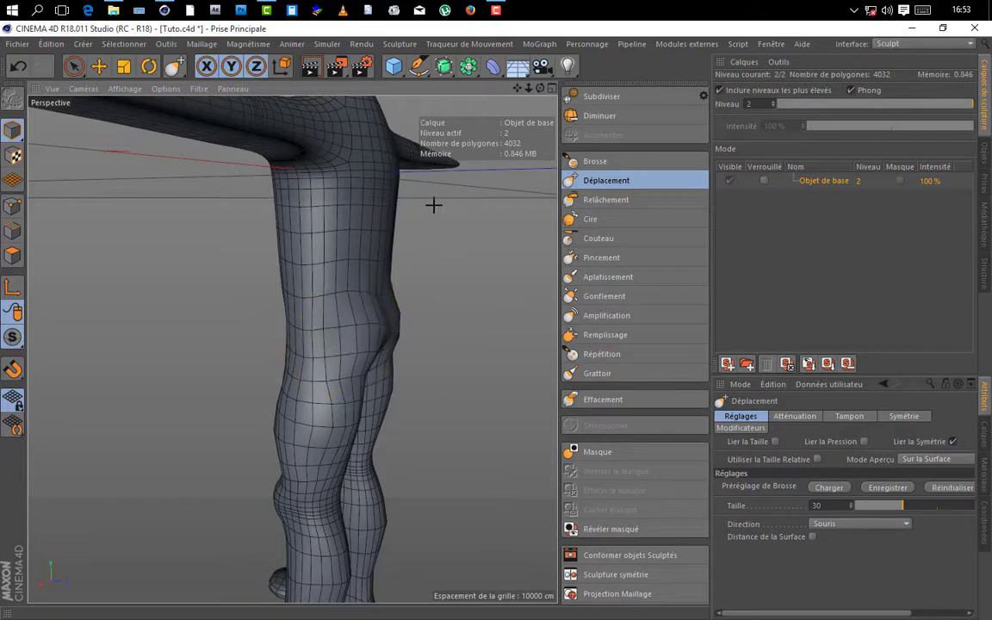
alt+drag(433, 205, 430, 92)
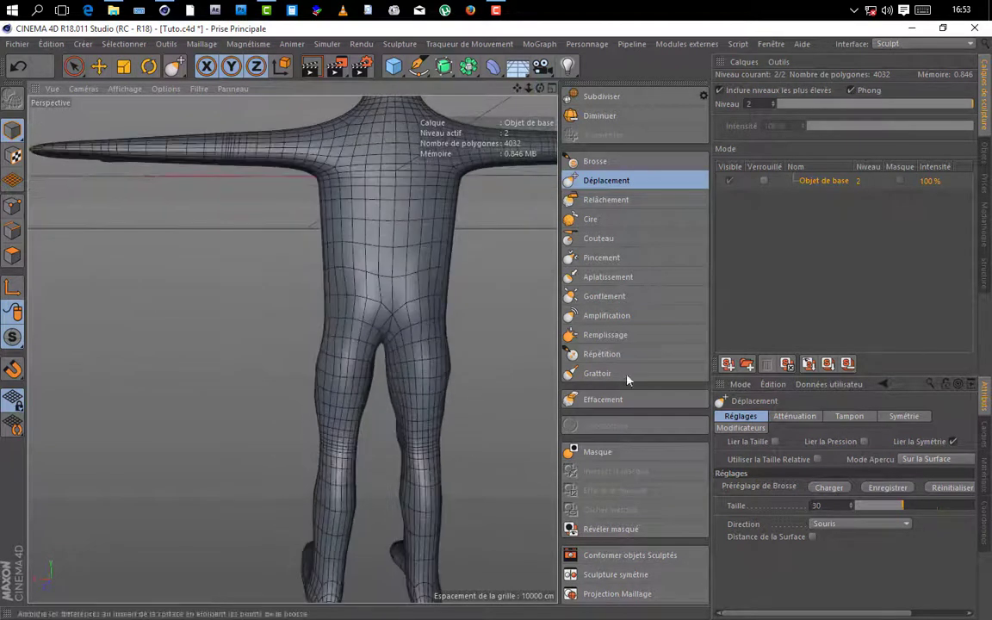
- Inflate both buttocks from the back with the Gonflement brush at size 24 and pressure 9.8%
click(603, 296)
scroll(410, 349, up, 3)
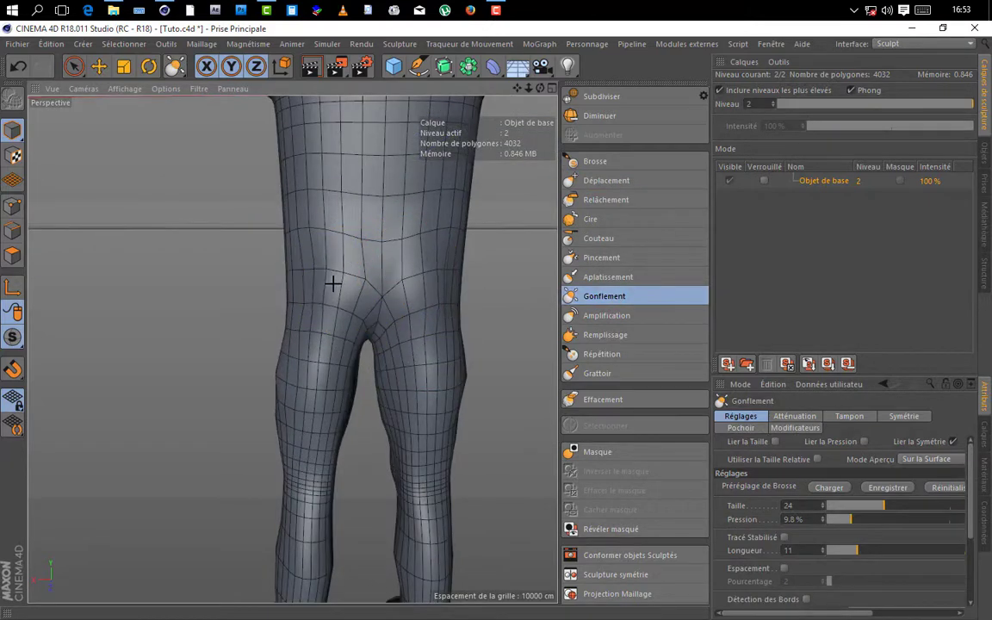
mouse_move(416, 314)
mouse_down()
mouse_move(442, 295)
mouse_move(388, 328)
mouse_move(342, 306)
mouse_up()
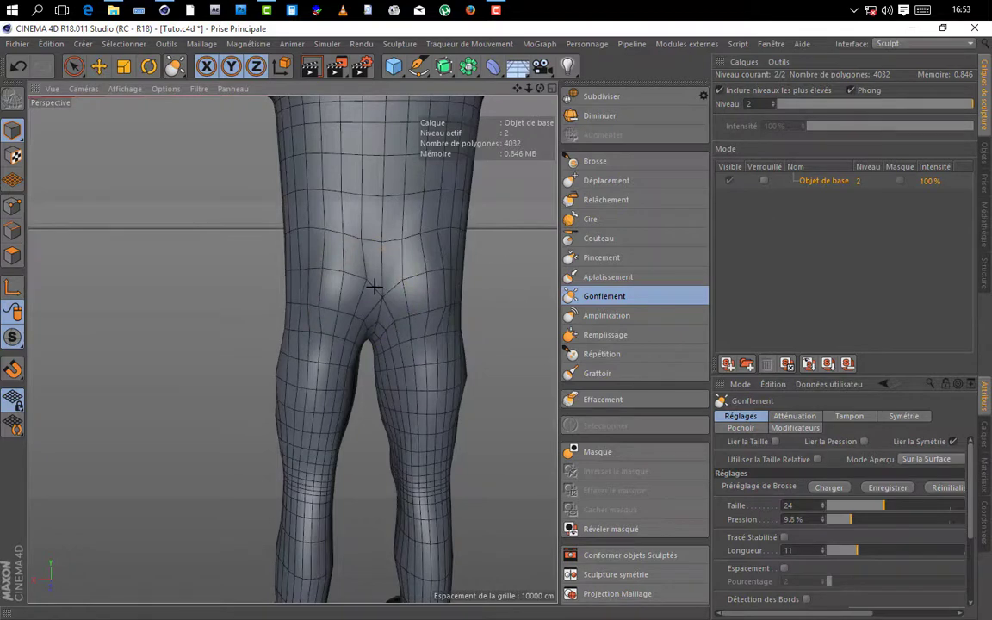
- Reshape the buttocks' profile from the side with the Déplacement brush at size 30
click(594, 181)
scroll(431, 310, up, 2)
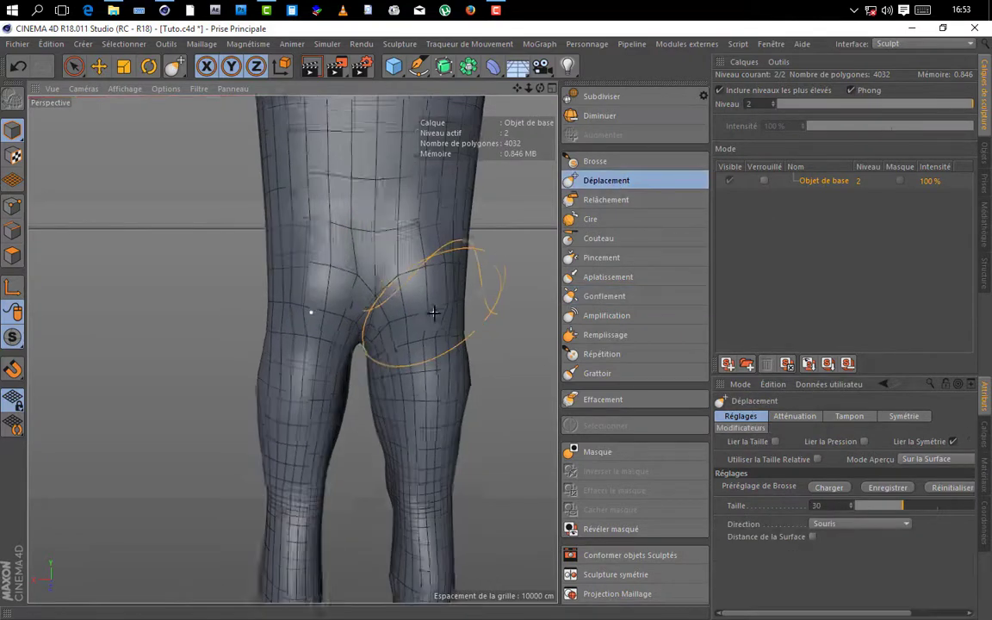
drag(540, 89, 405, 92)
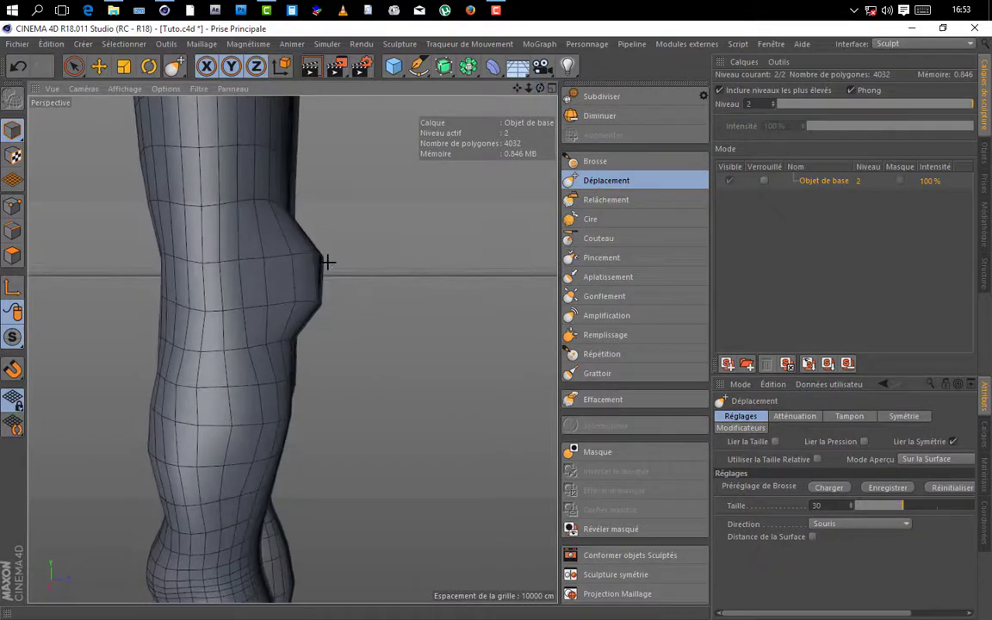
mouse_move(317, 261)
mouse_down()
mouse_move(311, 306)
mouse_move(385, 191)
mouse_up()
- Bulge out the shoulder blades and curve the lower back inward with the Déplacement brush at size 30
mouse_move(518, 87)
mouse_down()
mouse_move(525, 82)
mouse_move(293, 350)
mouse_move(476, 122)
mouse_up()
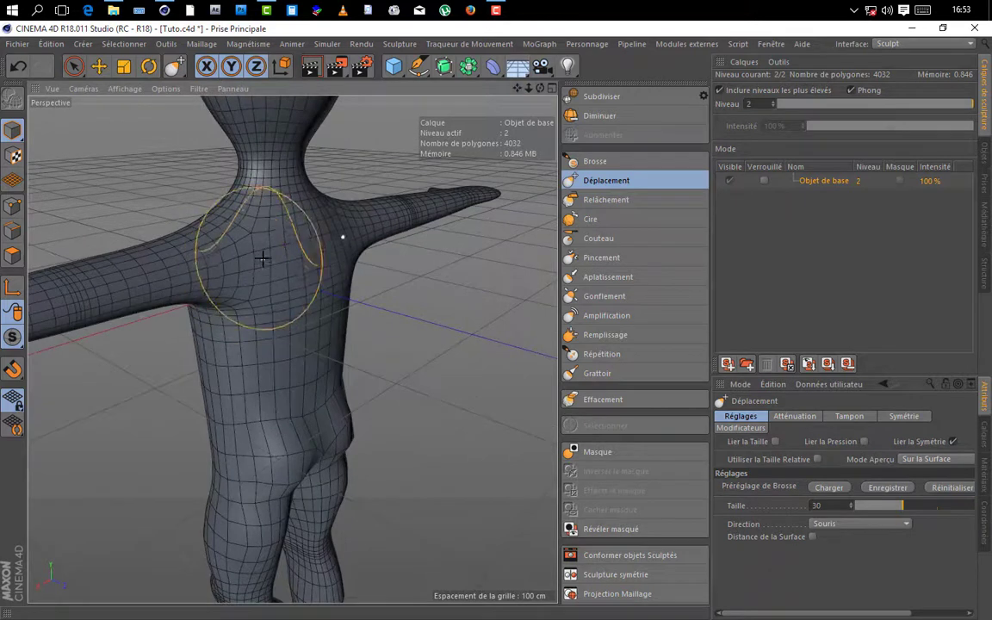
mouse_move(260, 257)
mouse_down()
mouse_move(281, 268)
mouse_move(282, 283)
mouse_up()
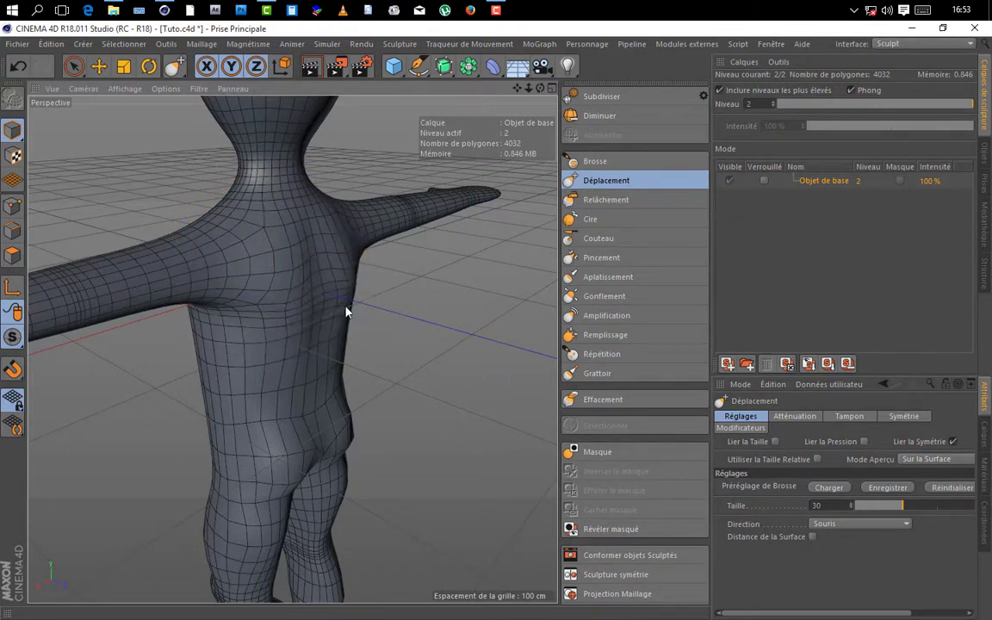
drag(540, 89, 414, 181)
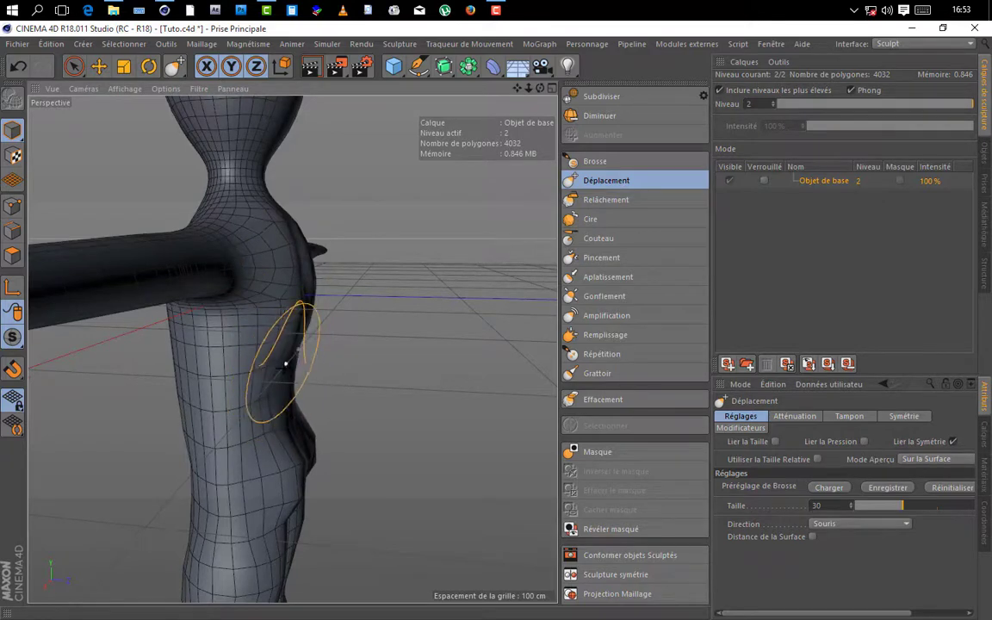
alt+drag(251, 345, 527, 123)
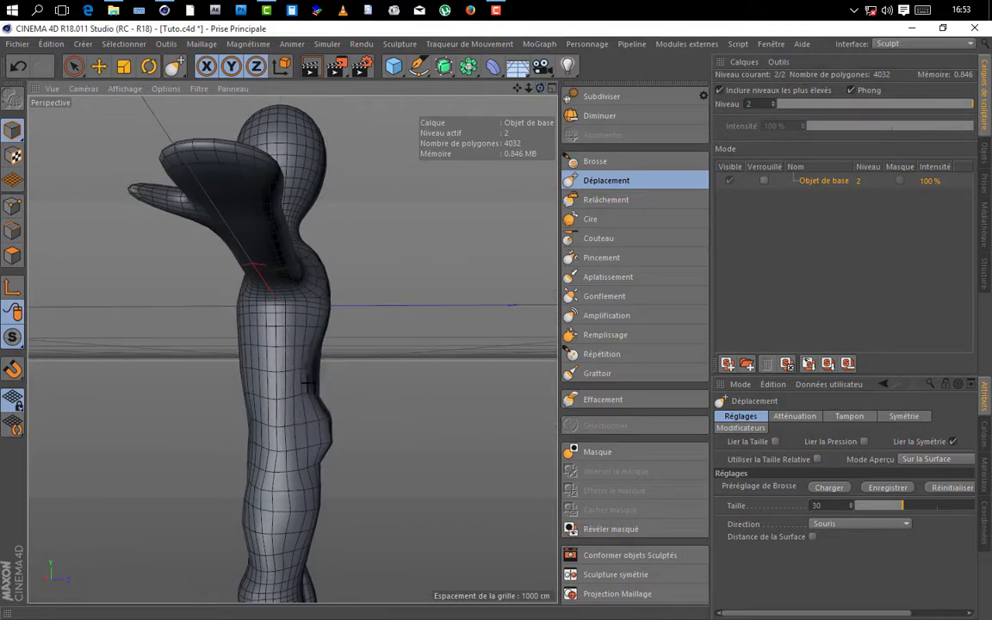
alt+drag(327, 372, 442, 220)
- Inflate the chest with the Gonflement brush at size 24 and pressure 9.8% to form the pectorals
drag(540, 89, 633, 125)
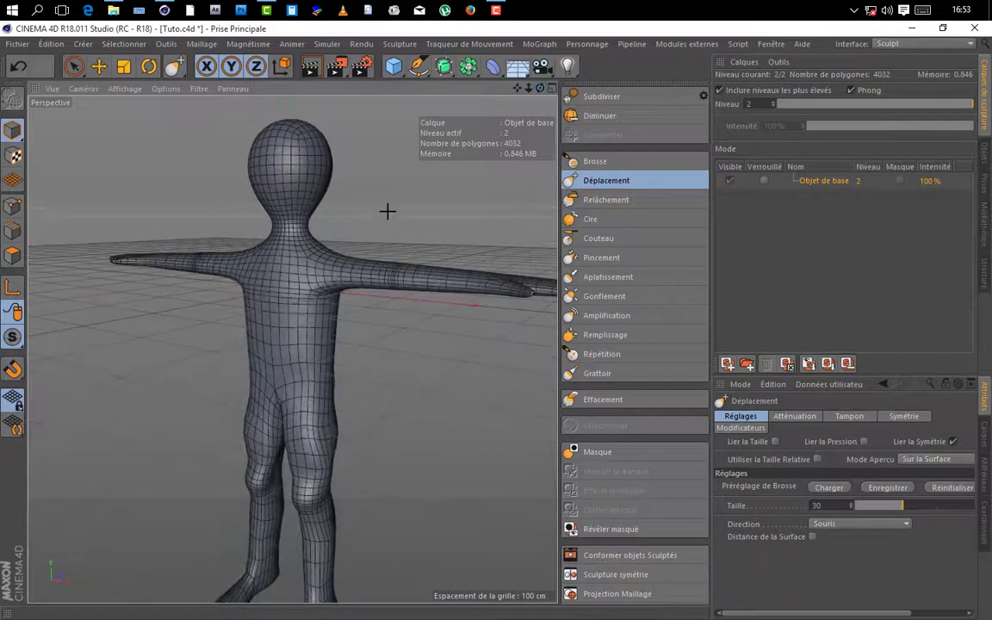
scroll(332, 272, up, 3)
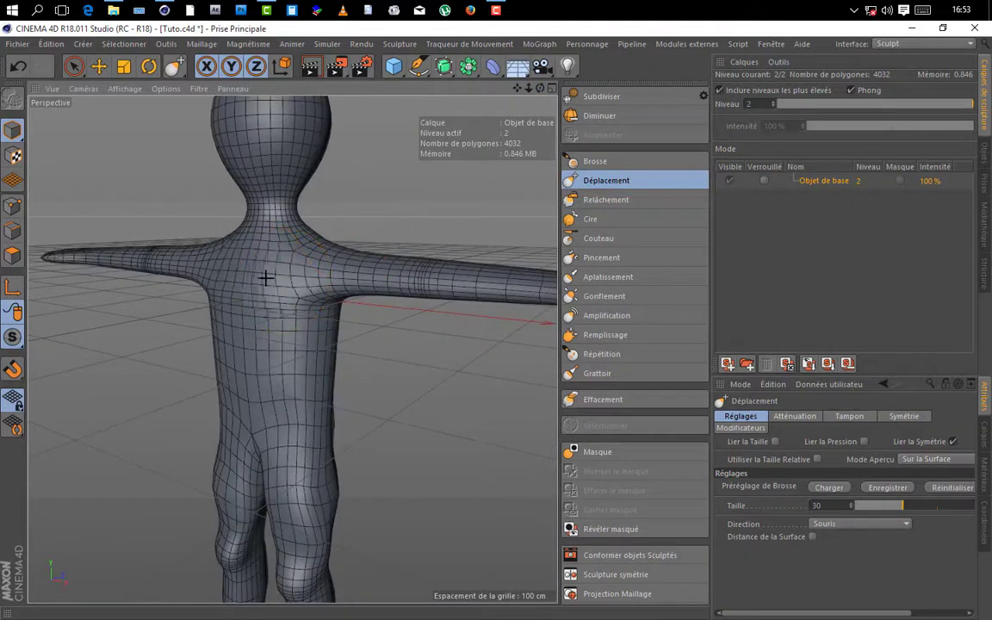
click(603, 295)
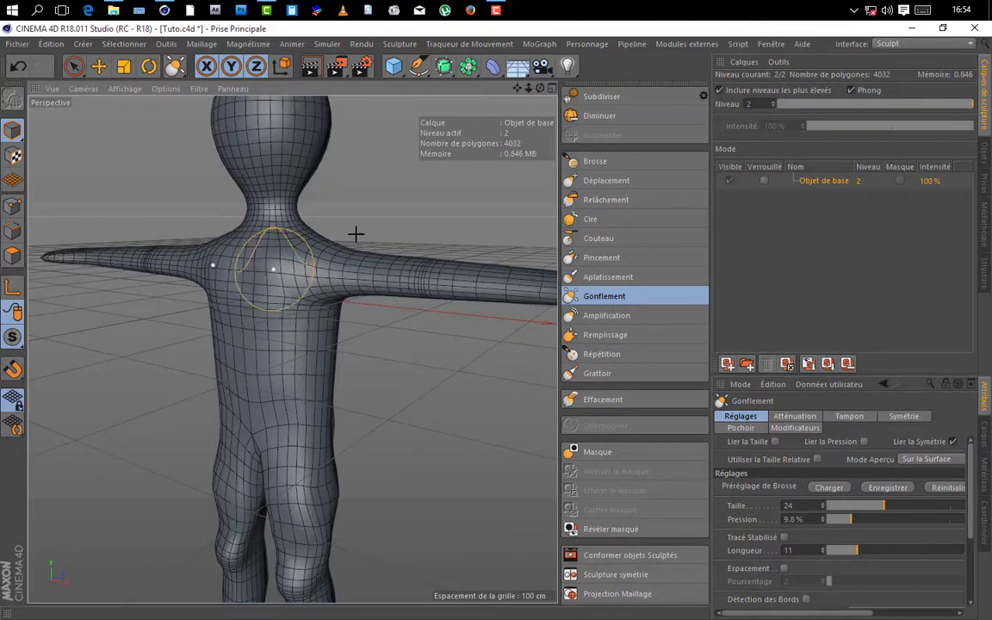
alt+drag(292, 348, 375, 214)
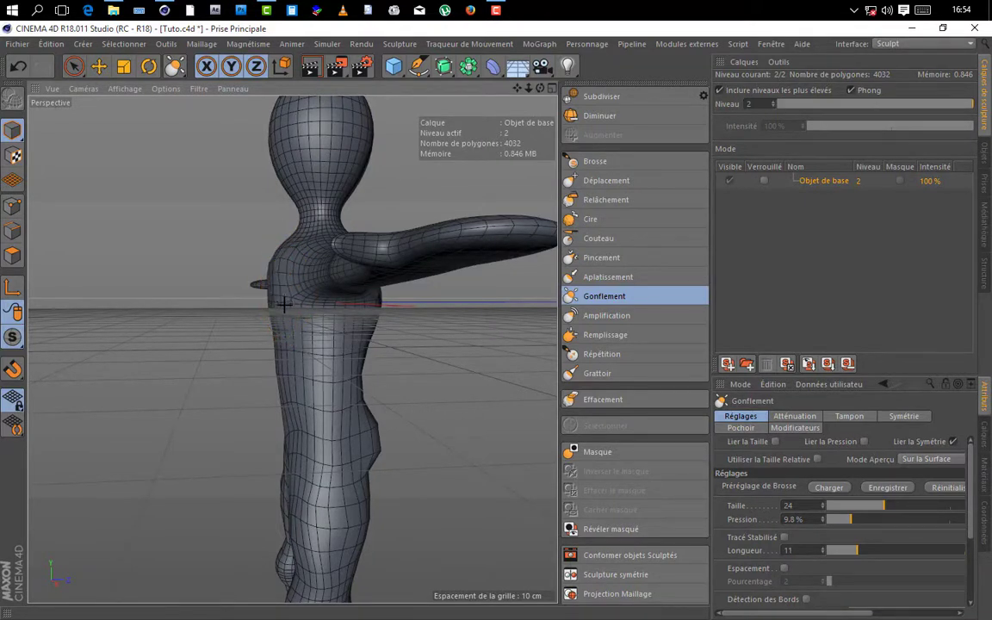
- Refine the shape of the pectorals with the Déplacement brush at size 30
click(596, 183)
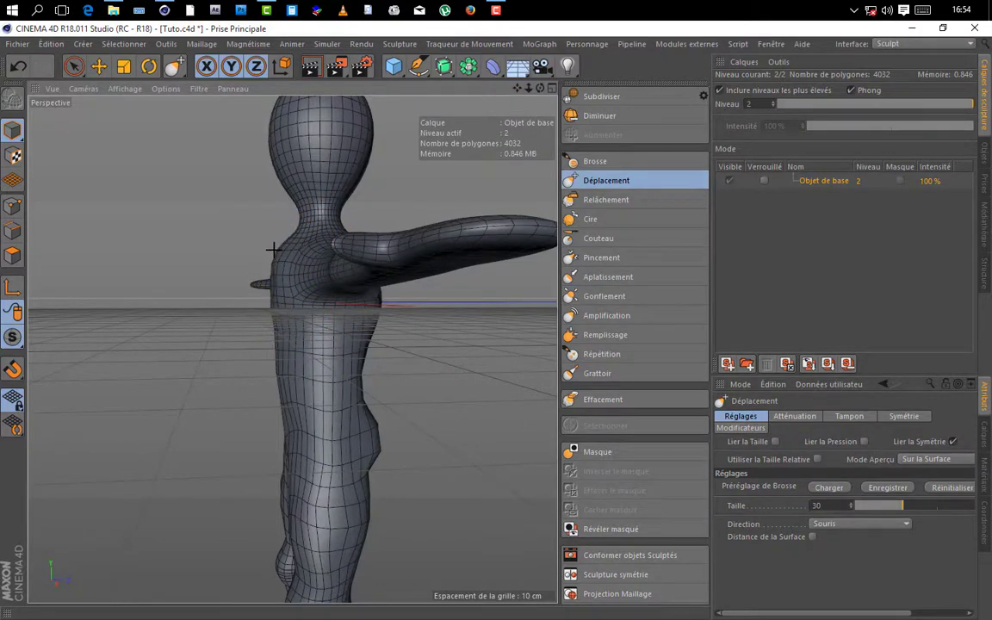
scroll(261, 247, up, 3)
mouse_move(534, 89)
mouse_down()
mouse_move(292, 347)
mouse_move(270, 261)
mouse_up()
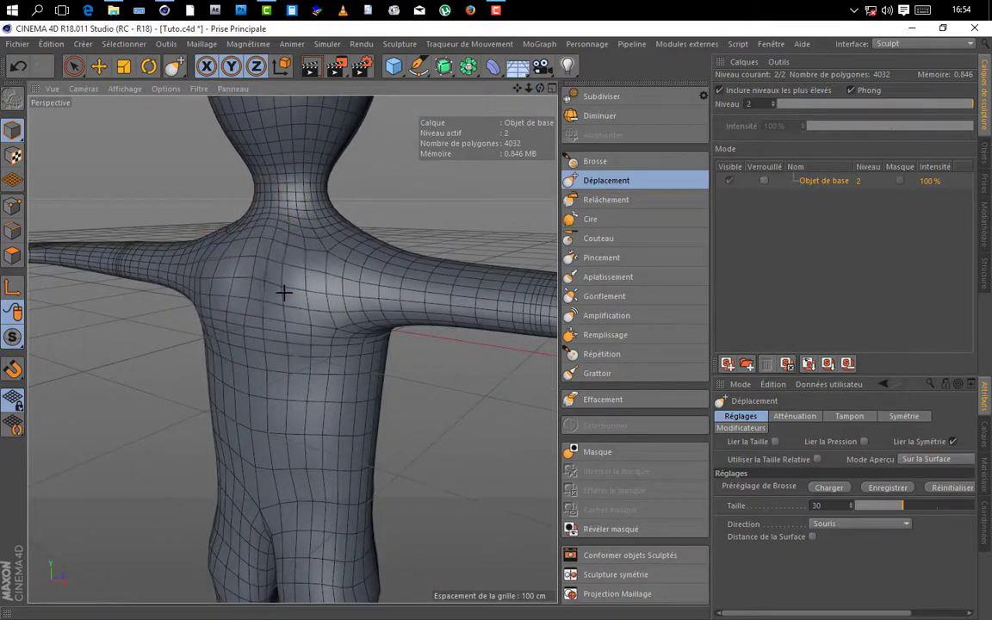
drag(270, 287, 266, 277)
- Push the abdomen inward below the chest from the side with the Déplacement brush at size 30
scroll(326, 365, down, 3)
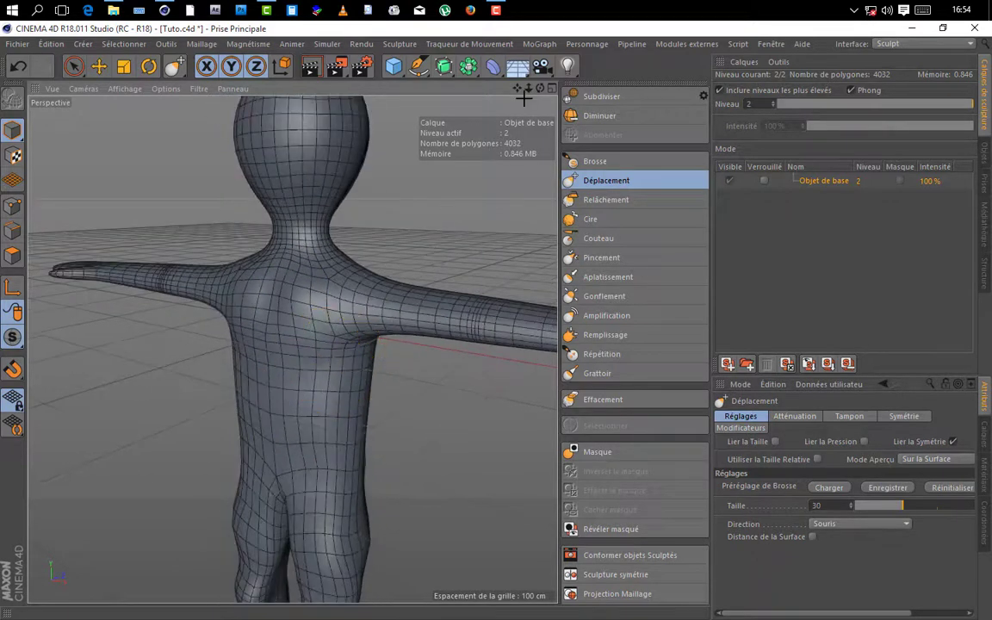
drag(540, 89, 398, 43)
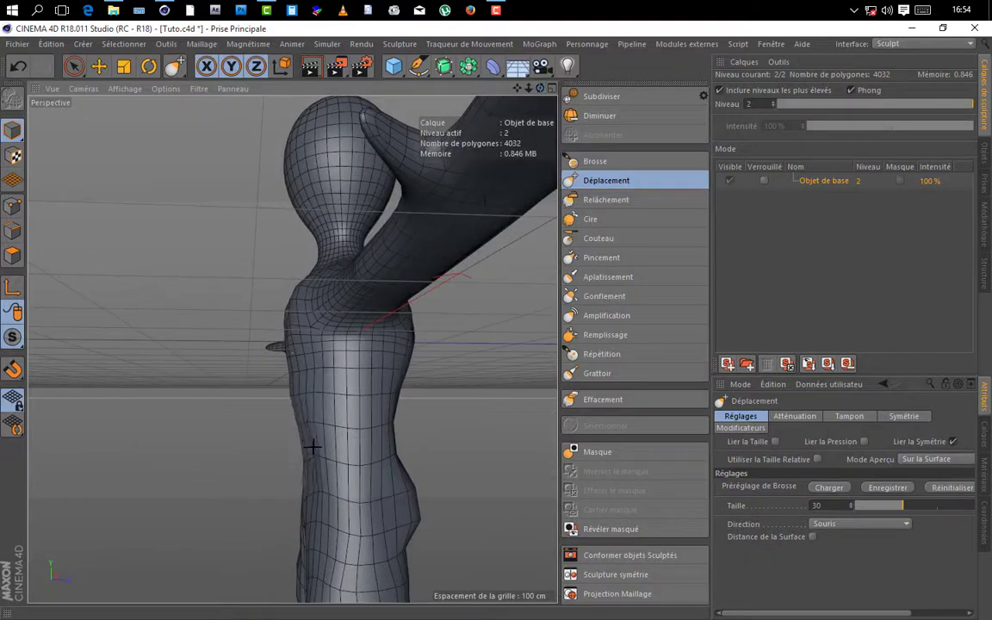
drag(304, 424, 311, 410)
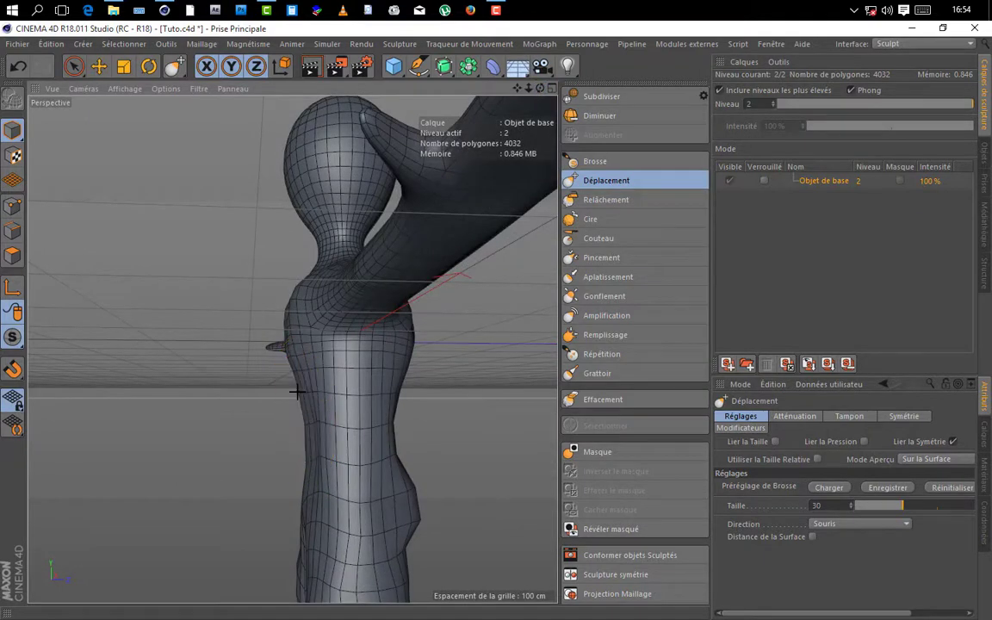
scroll(347, 393, down, 3)
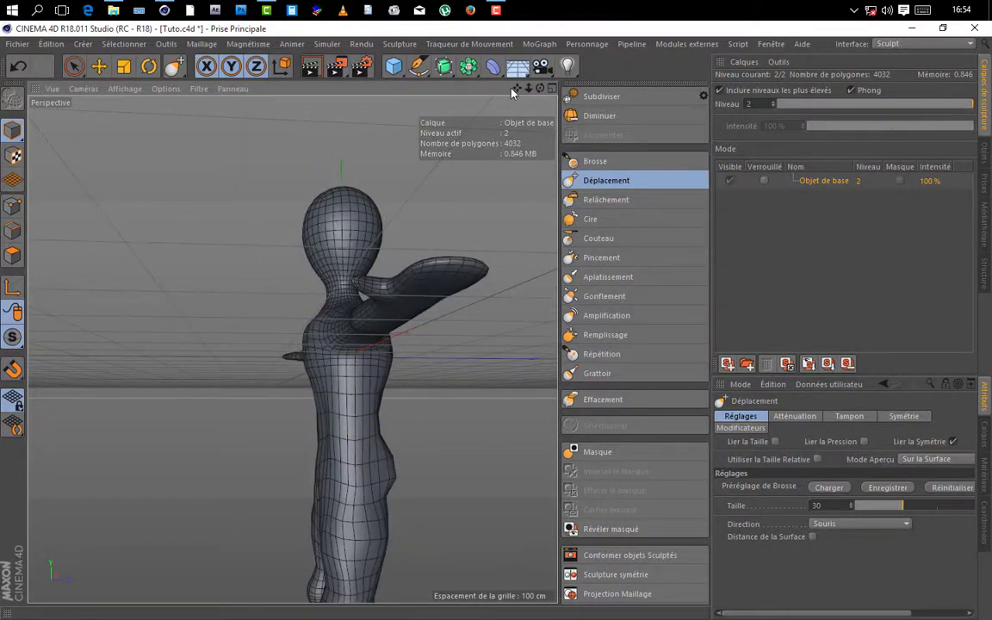
drag(516, 89, 469, 31)
drag(540, 89, 585, 124)
scroll(260, 390, up, 3)
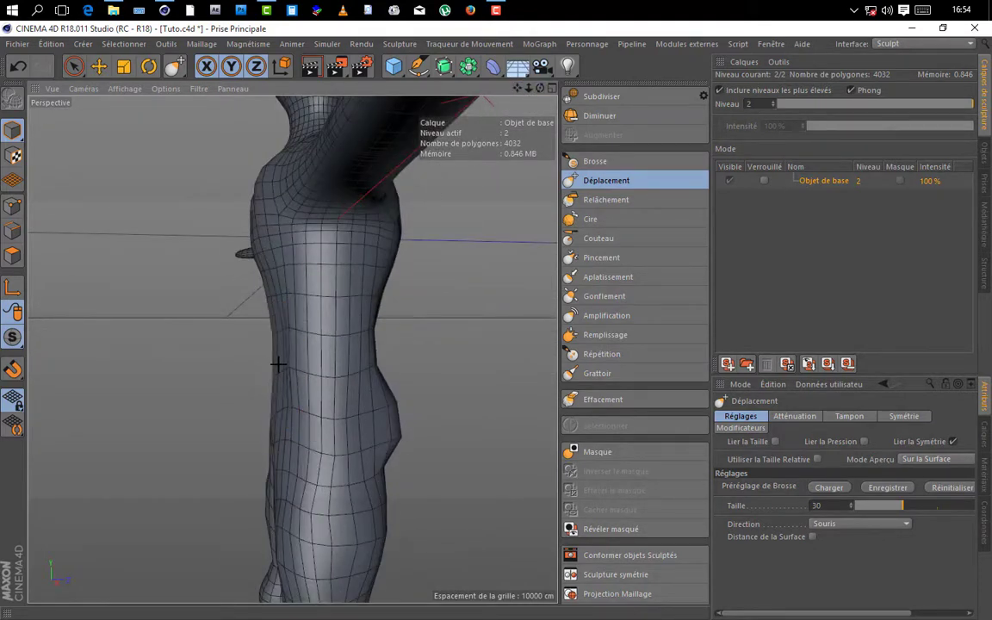
scroll(398, 314, down, 3)
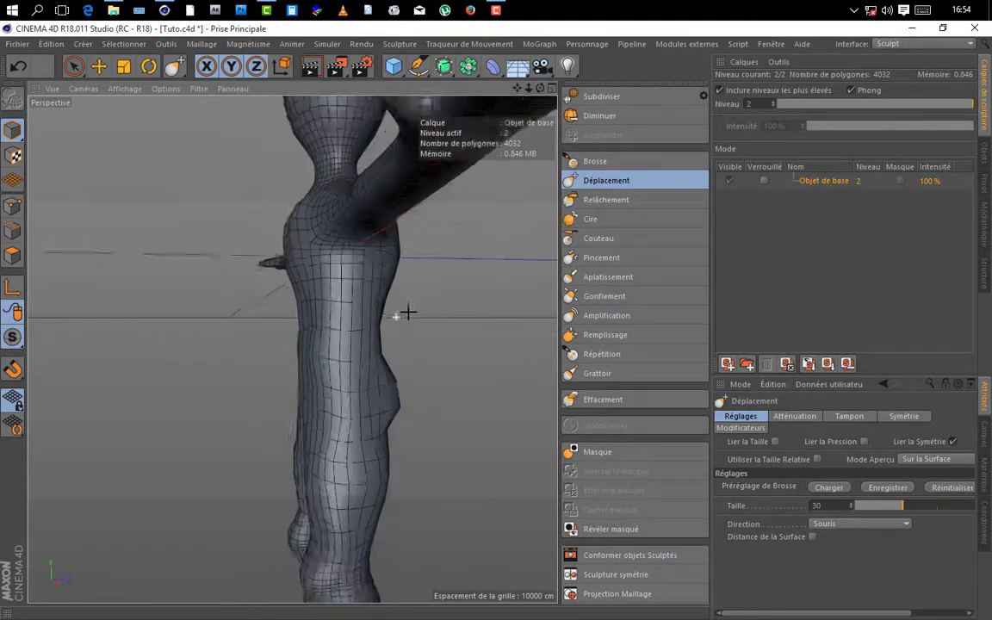
drag(539, 88, 840, 77)
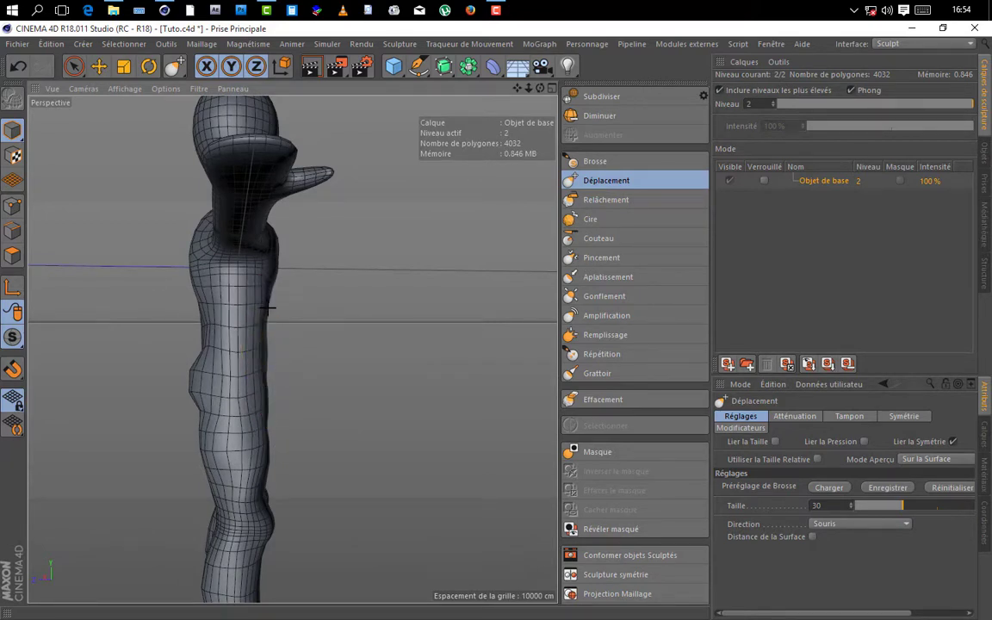
- Inflate the middle of the chest and abdomen with the Gonflement brush at size 24, and set its pressure to 5%
scroll(269, 302, up, 3)
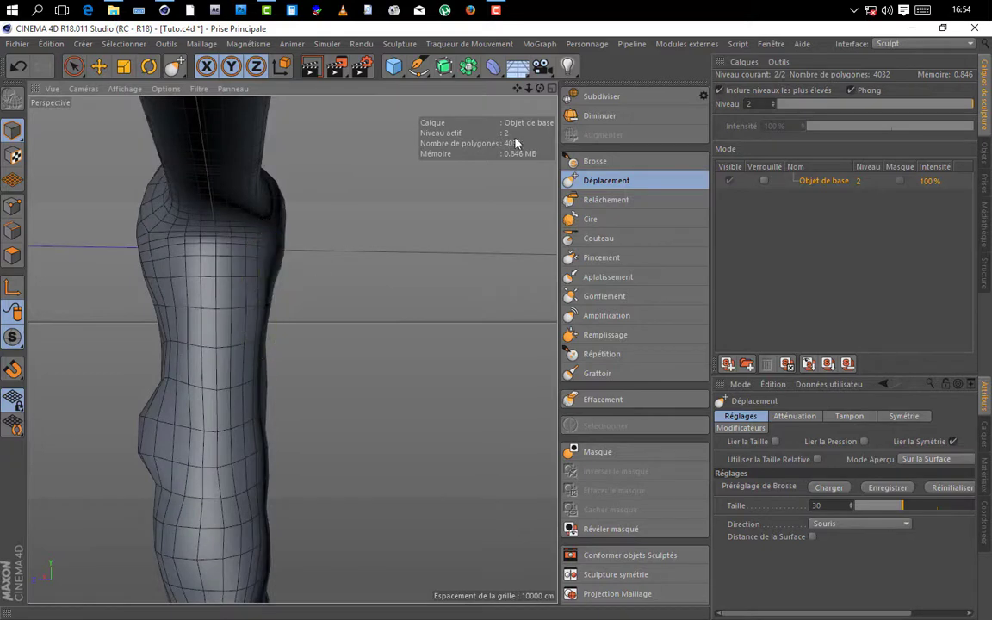
mouse_move(540, 88)
mouse_down()
mouse_move(290, 348)
mouse_move(310, 257)
mouse_up()
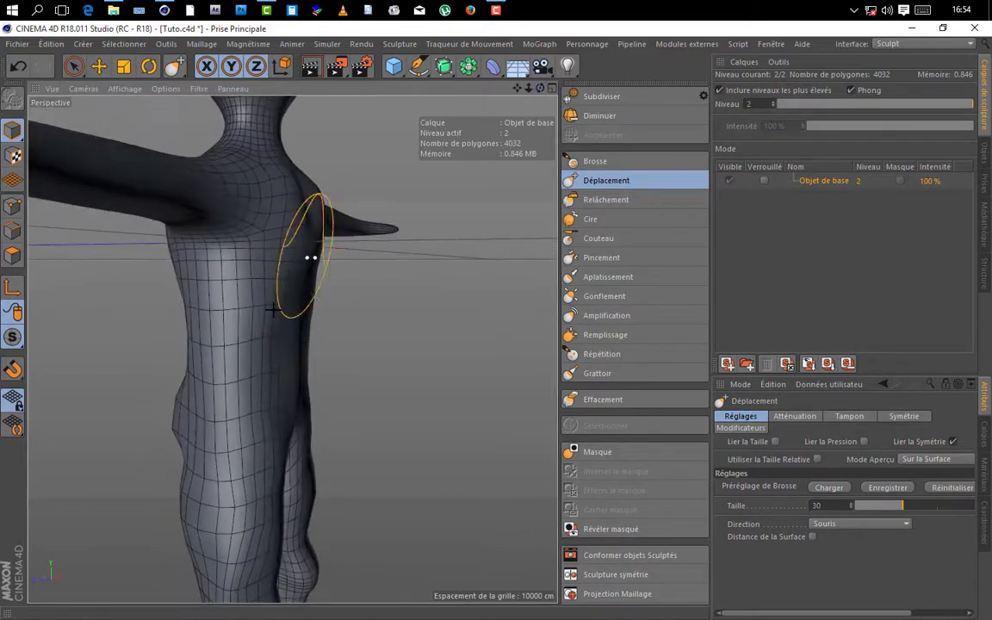
click(601, 295)
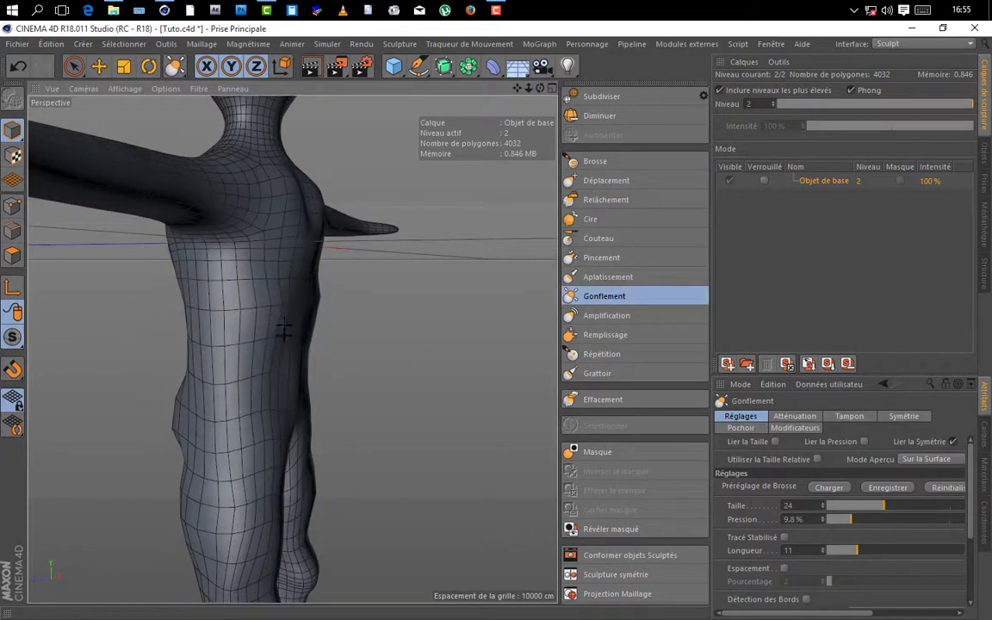
drag(541, 89, 290, 348)
mouse_move(306, 297)
mouse_down()
mouse_move(304, 329)
mouse_move(293, 313)
mouse_move(327, 275)
mouse_up()
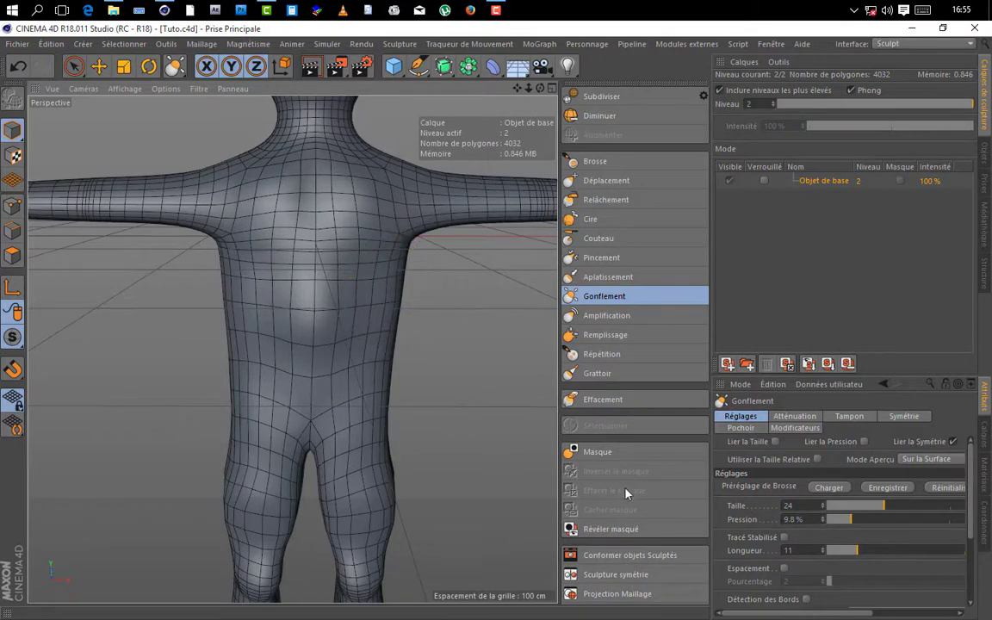
drag(849, 521, 834, 521)
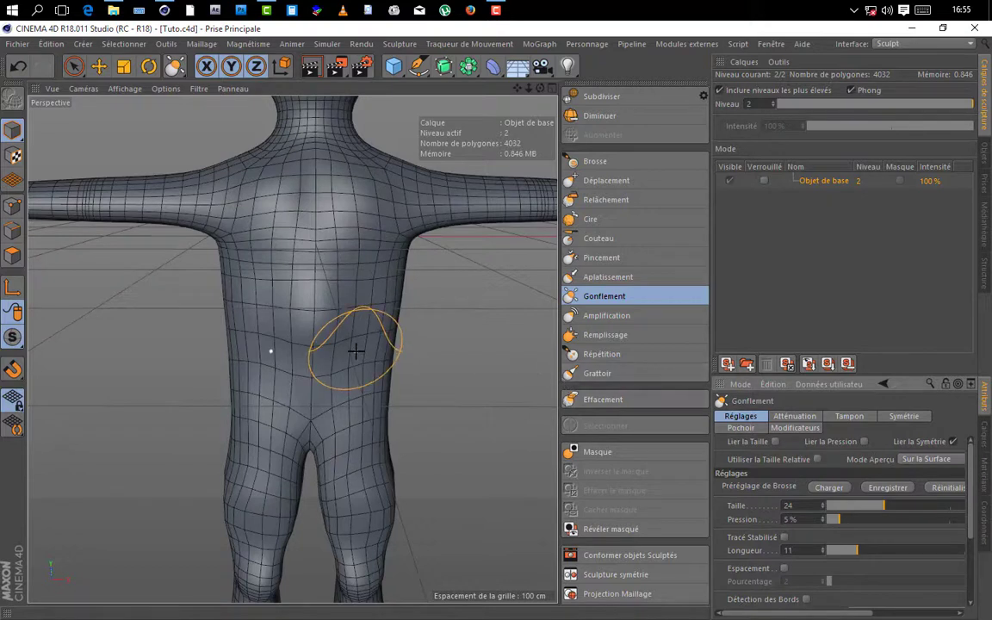
- Smooth the chest and abdomen with the Relâchement brush at size 30 and 100% pressure, and reduce its pressure to 20.1%
click(606, 203)
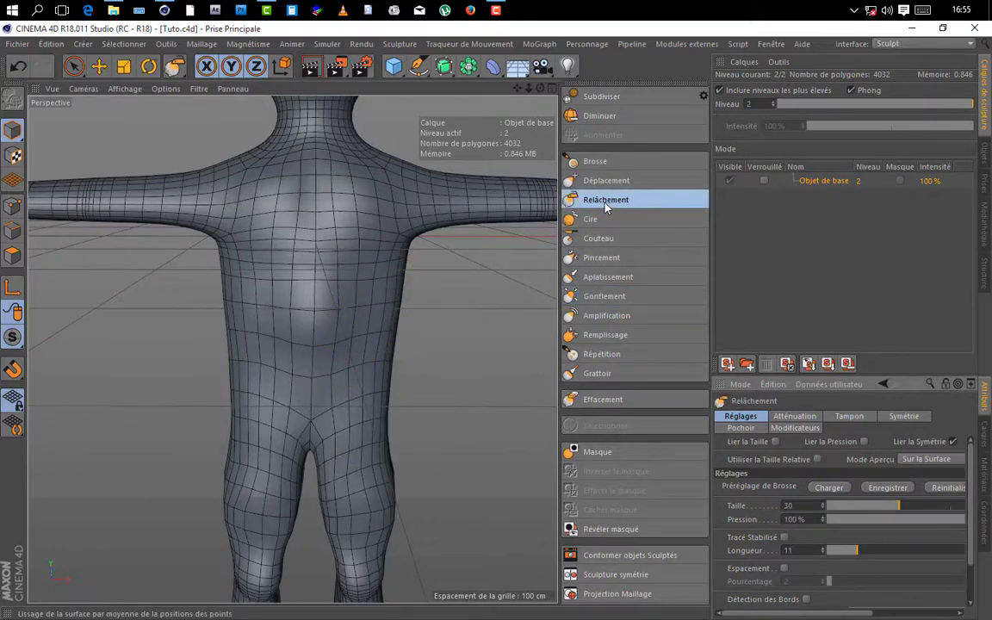
mouse_move(316, 315)
mouse_down()
mouse_move(313, 303)
mouse_move(303, 330)
mouse_move(258, 315)
mouse_move(359, 333)
mouse_move(306, 335)
mouse_move(285, 299)
mouse_up()
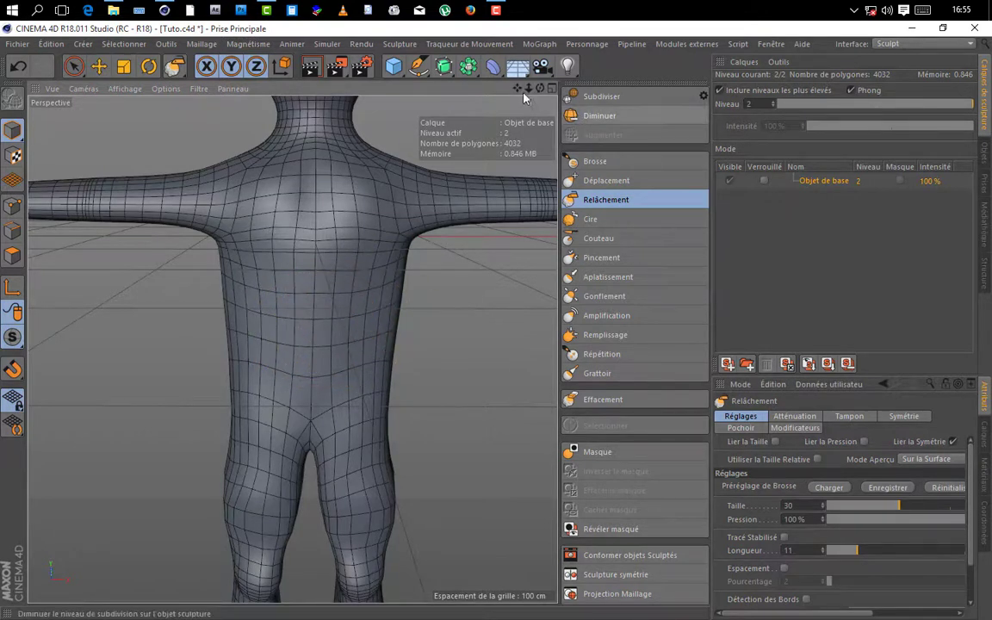
alt+drag(292, 348, 293, 348)
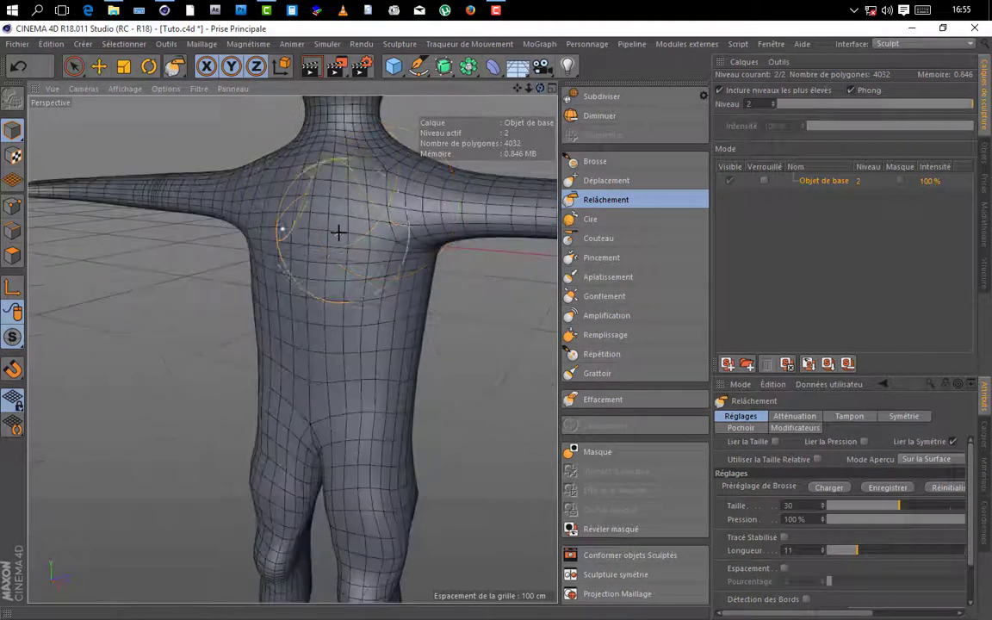
drag(337, 232, 427, 349)
click(858, 524)
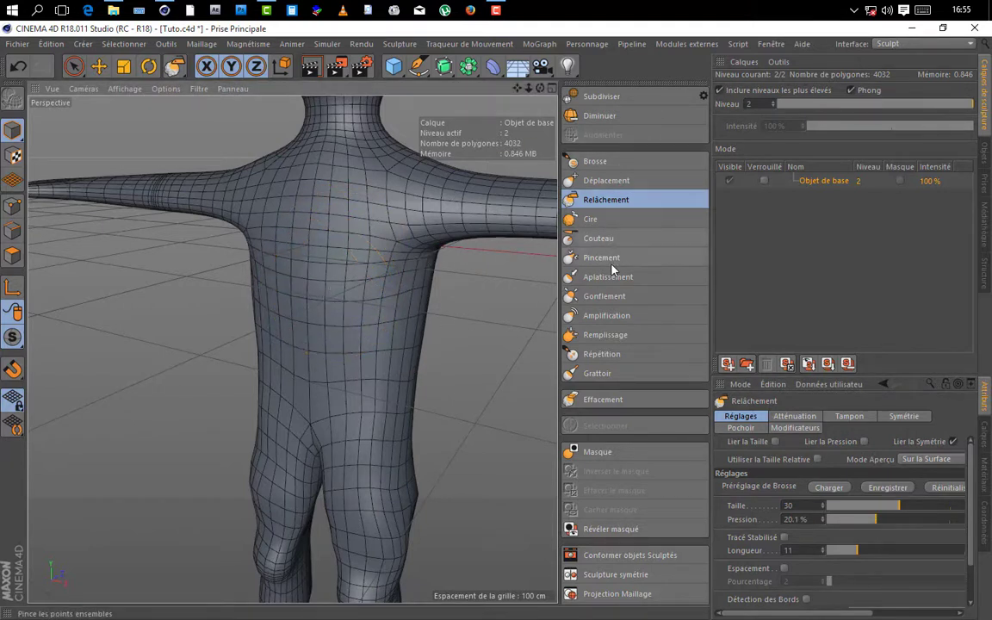
- Inflate the pectorals lightly with the Gonflement brush at size 24 and pressure 5%
click(607, 295)
drag(326, 174, 353, 195)
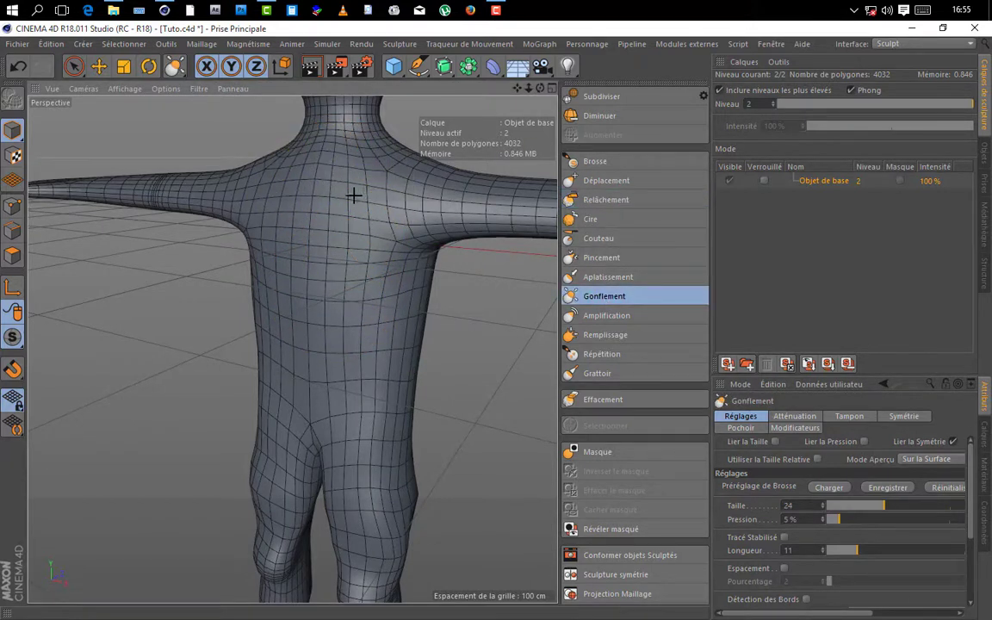
drag(303, 221, 319, 221)
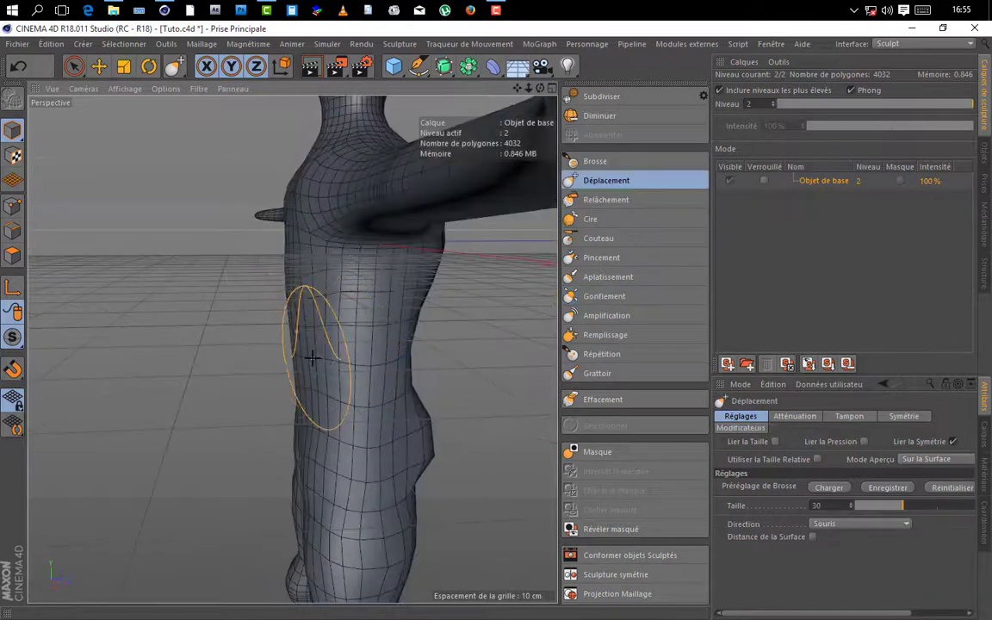
- Push the front of the abdomen inward from the side with the Déplacement brush, enlarging the brush from size 30 to 47
mouse_move(317, 354)
mouse_down()
mouse_move(297, 365)
mouse_move(338, 376)
mouse_up()
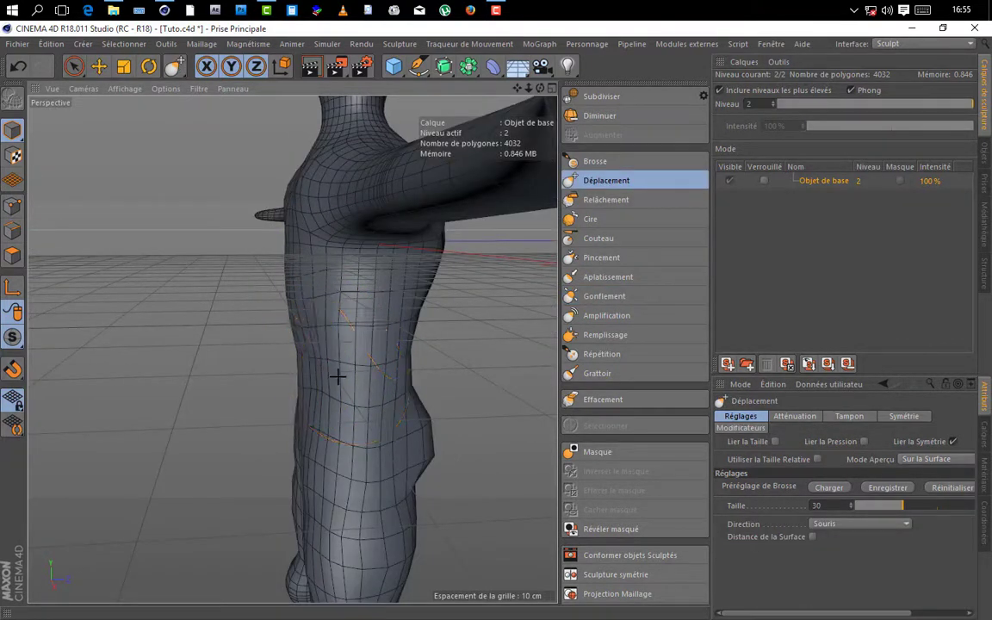
click(930, 506)
mouse_move(370, 467)
mouse_down()
mouse_move(293, 416)
mouse_move(303, 390)
mouse_move(341, 396)
mouse_up()
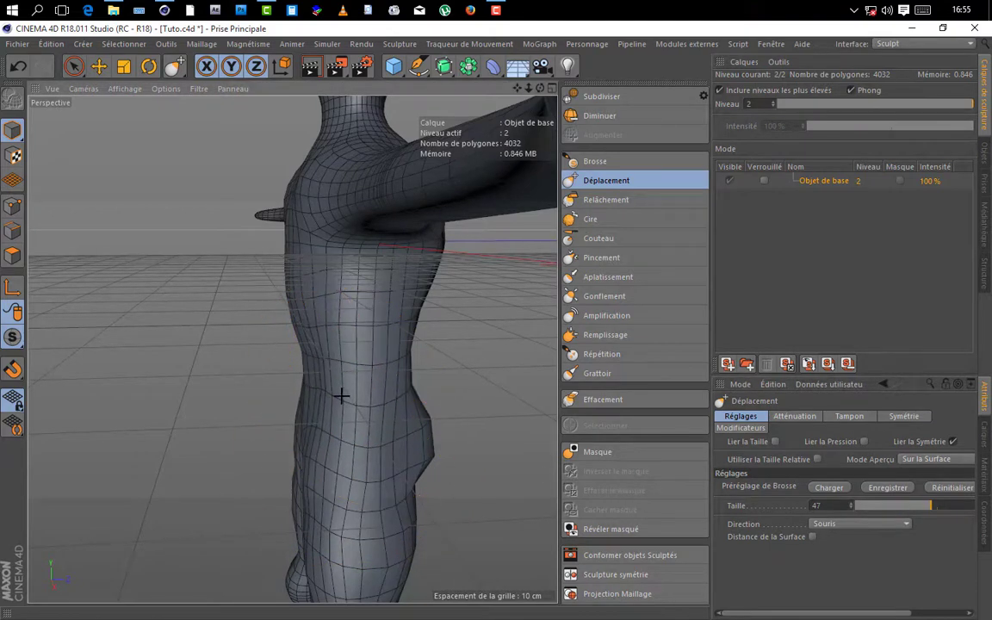
- Narrow the waist symmetrically from the front with the Déplacement brush at size 47, and render the view to check the silhouette
scroll(484, 305, down, 4)
drag(541, 88, 667, 85)
scroll(295, 354, up, 3)
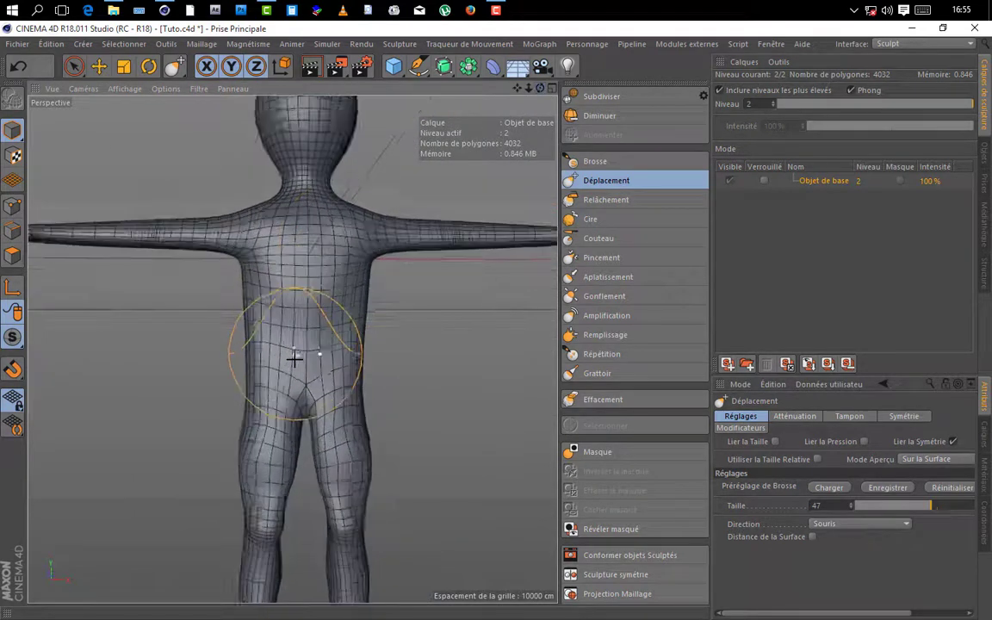
drag(244, 344, 259, 347)
drag(348, 349, 349, 357)
drag(268, 356, 275, 352)
drag(277, 351, 280, 347)
click(319, 69)
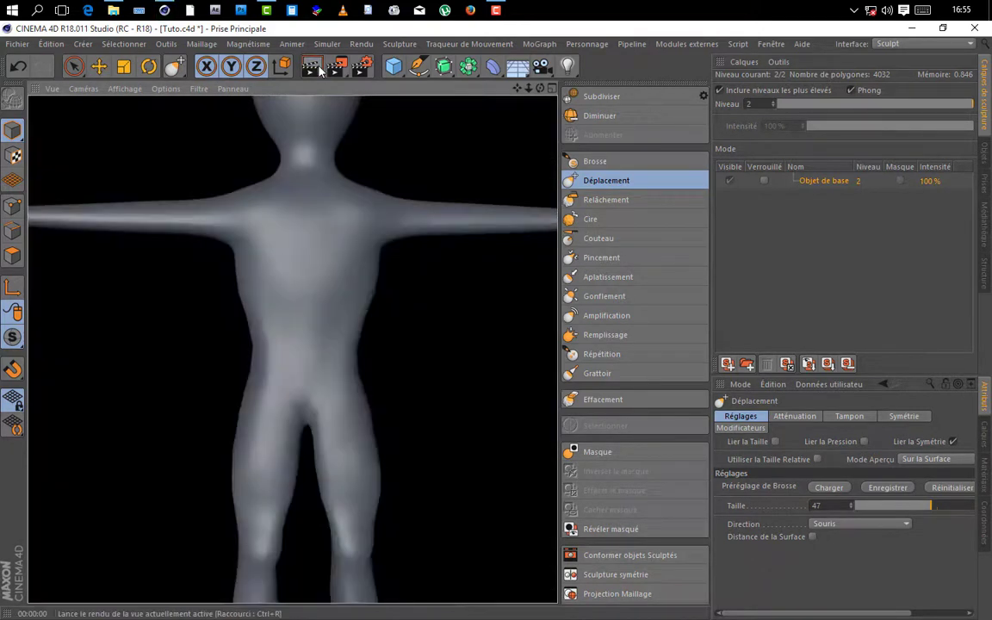
click(285, 386)
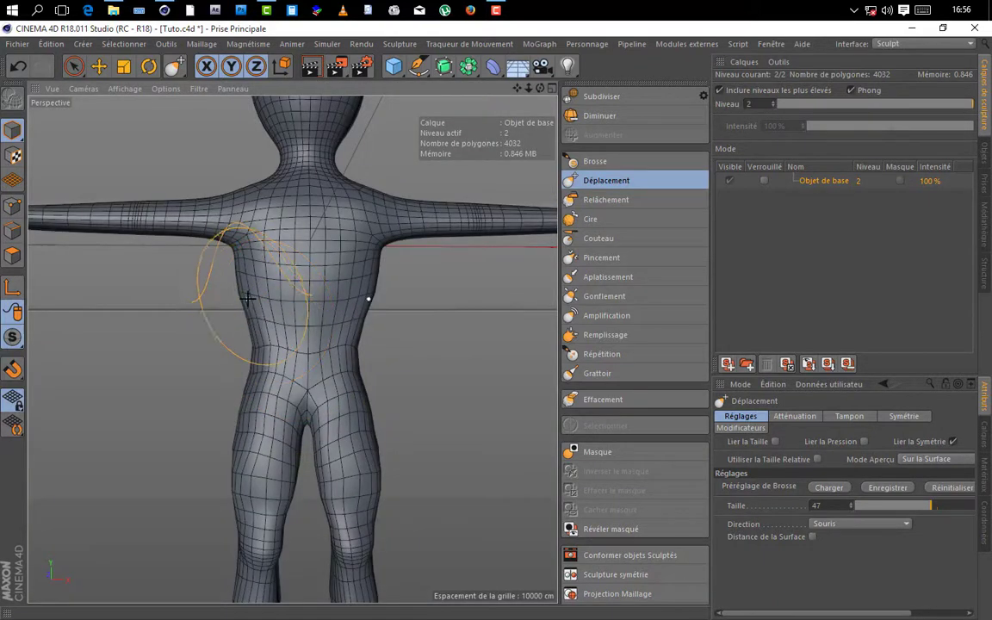
- Refine the flanks and waist with the Déplacement brush at size 47, and render the view again
drag(362, 299, 361, 297)
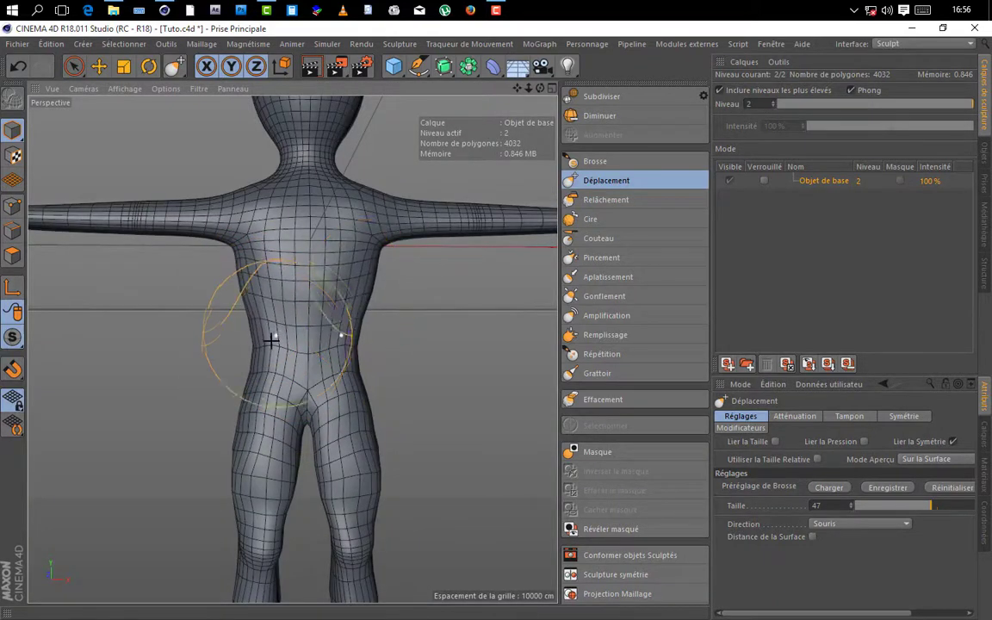
mouse_move(270, 343)
mouse_down()
mouse_move(256, 347)
mouse_move(278, 349)
mouse_up()
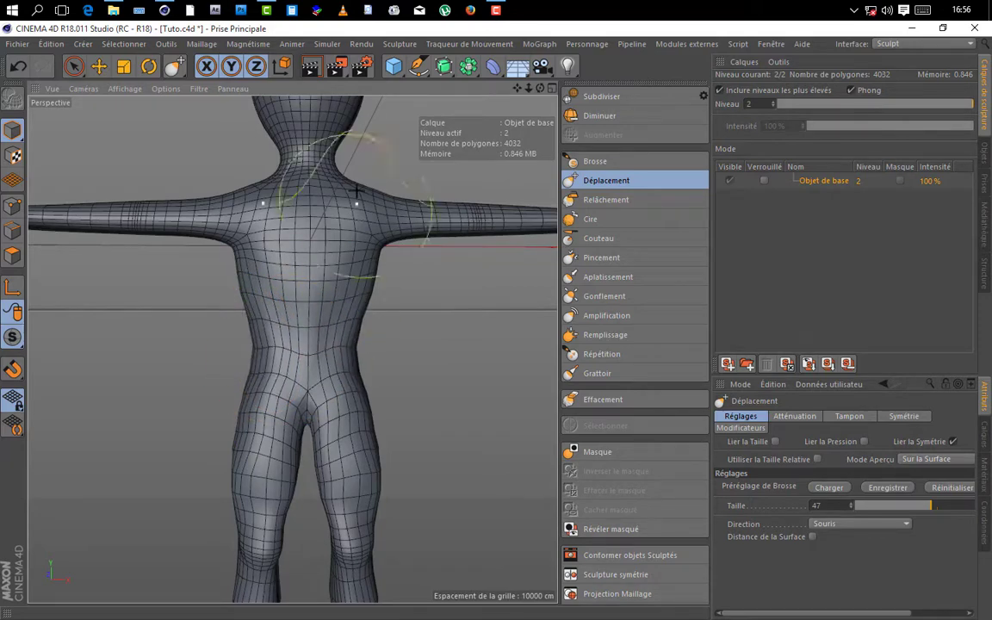
click(315, 71)
- Frame the whole character from the front and render the view to check its proportions
scroll(461, 292, down, 5)
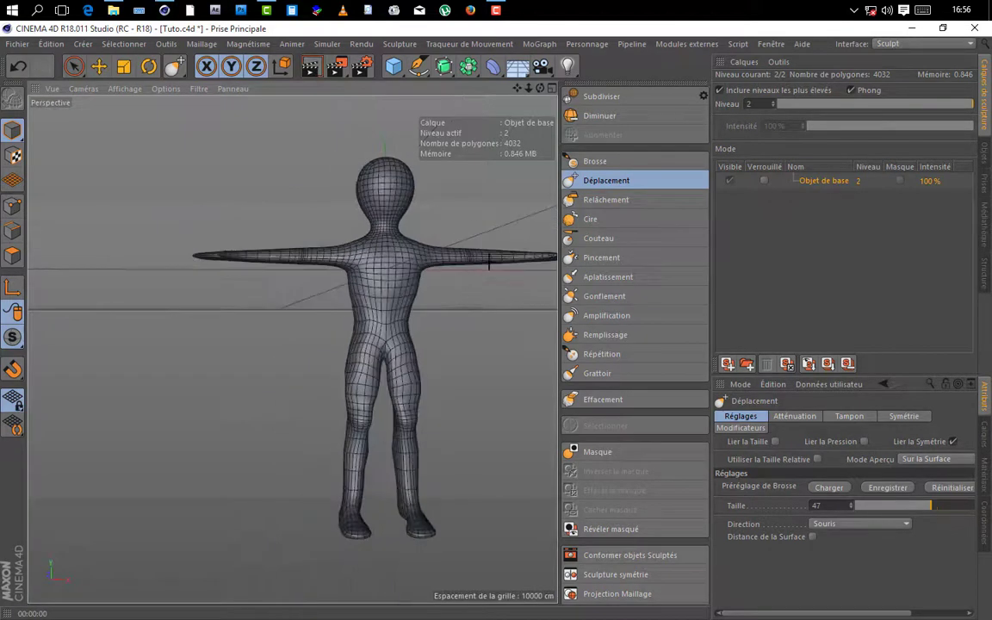
scroll(490, 262, down, 2)
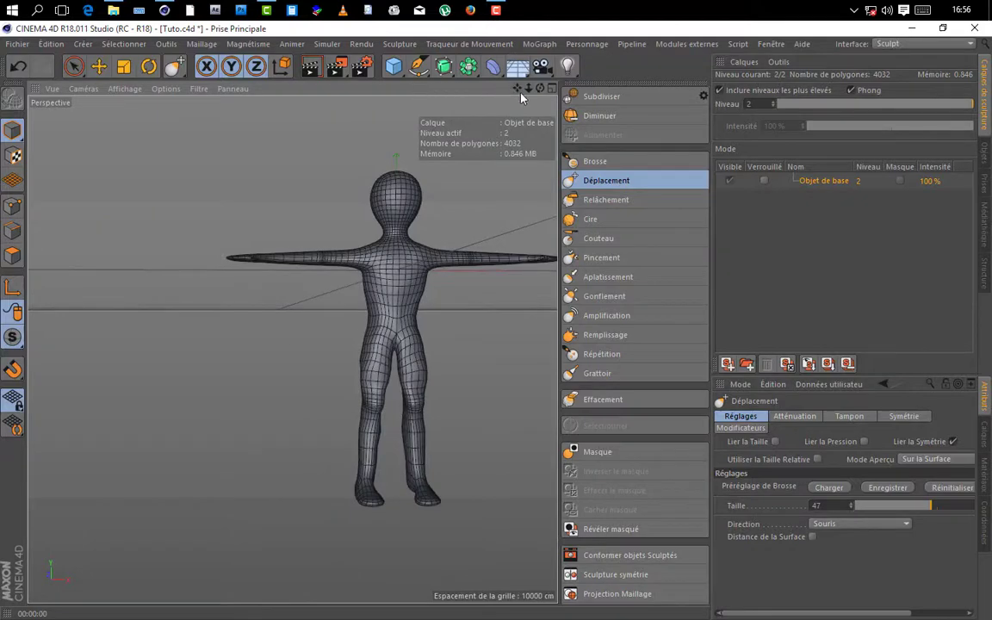
mouse_move(518, 90)
mouse_down()
mouse_move(430, 90)
mouse_move(448, 96)
mouse_move(292, 112)
mouse_move(594, 69)
mouse_move(491, 78)
mouse_move(510, 79)
mouse_move(504, 89)
mouse_up()
scroll(228, 268, up, 3)
click(314, 67)
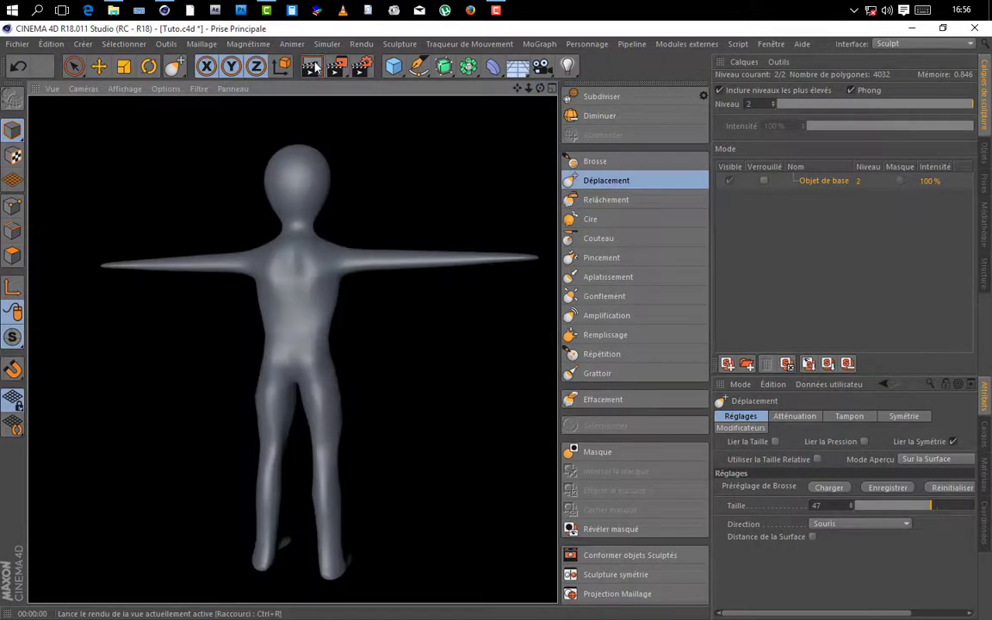
- Smooth the upper torso with the Relâchement brush at size 30, with its pressure set to 4.2%
mouse_move(540, 89)
mouse_down()
mouse_move(490, 96)
mouse_move(538, 86)
mouse_move(492, 97)
mouse_move(523, 93)
mouse_up()
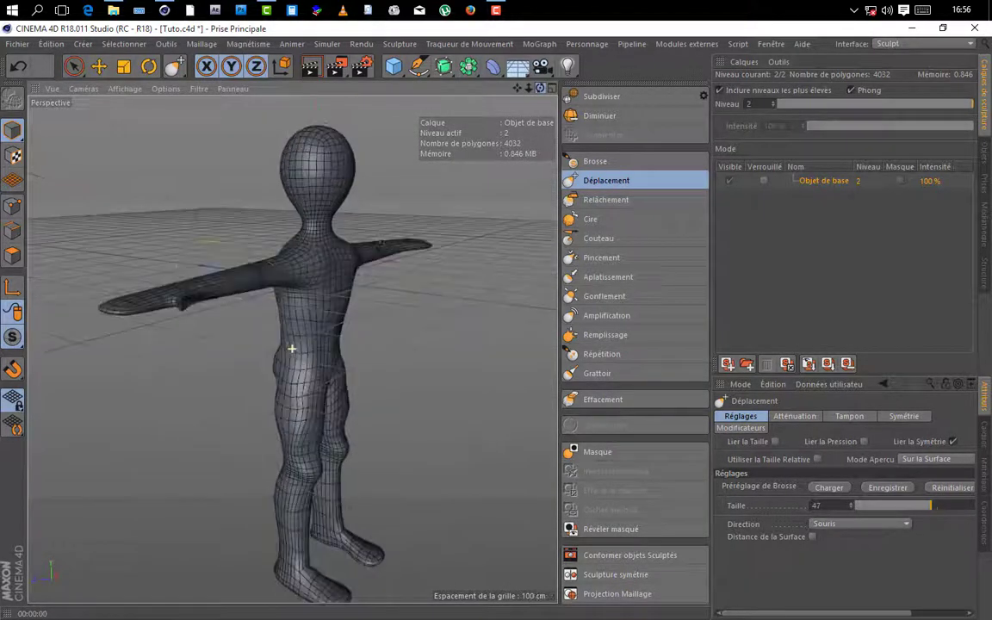
scroll(343, 248, up, 3)
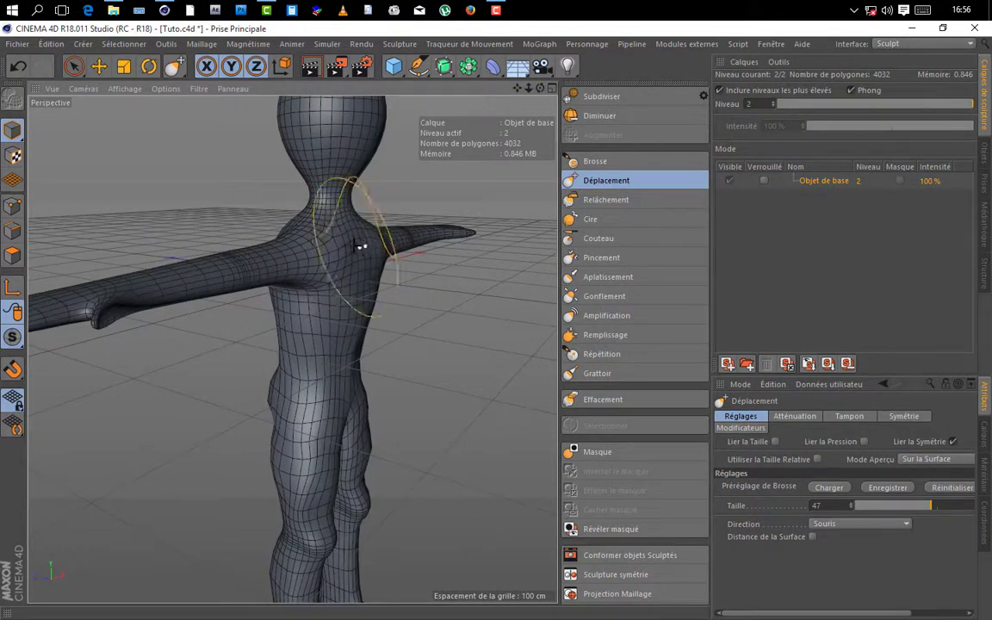
mouse_move(540, 90)
mouse_down()
mouse_move(504, 107)
mouse_move(530, 89)
mouse_up()
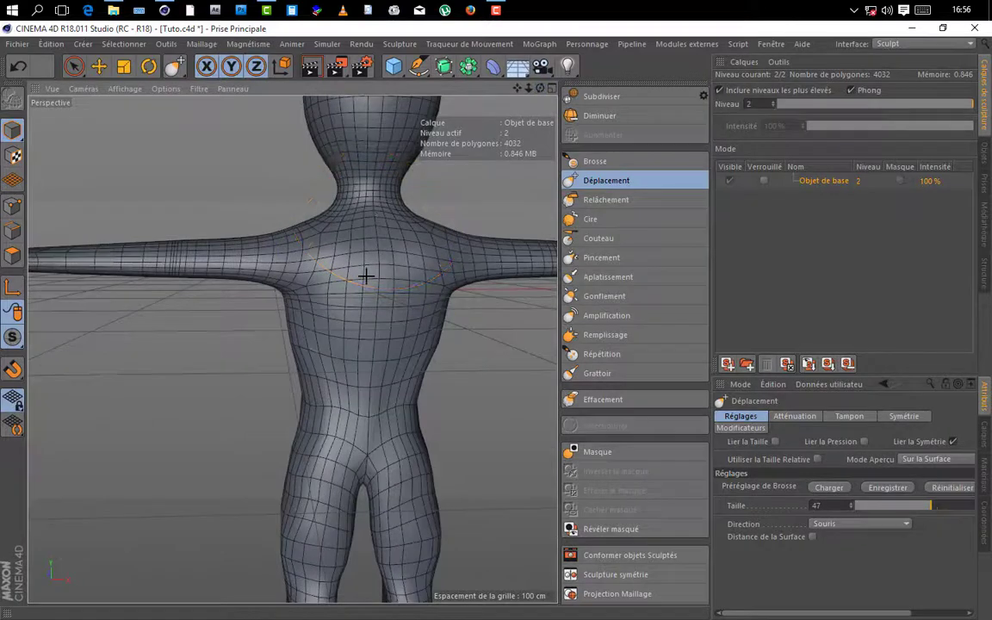
click(603, 201)
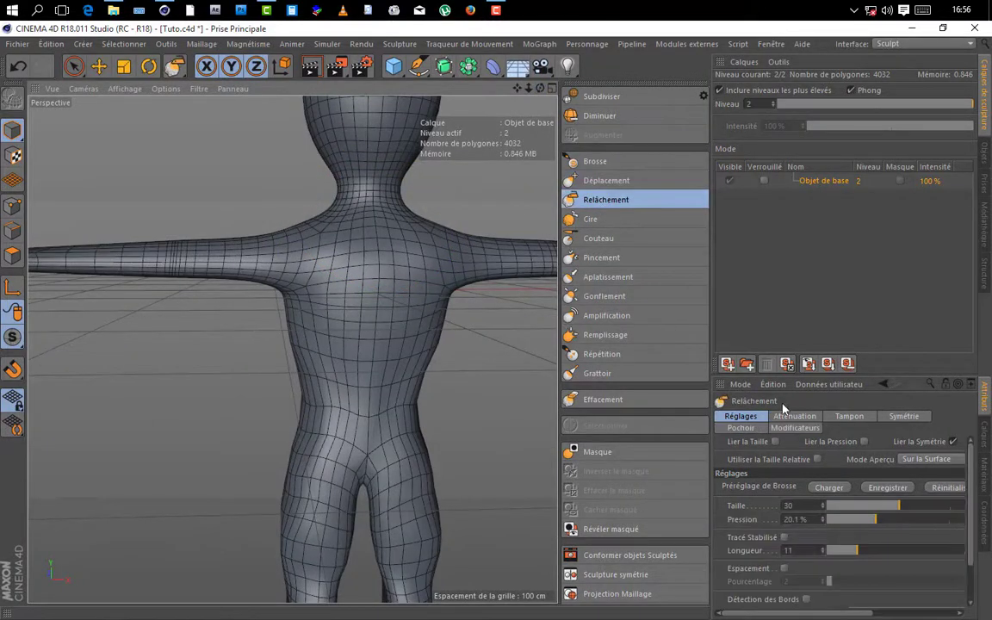
click(833, 520)
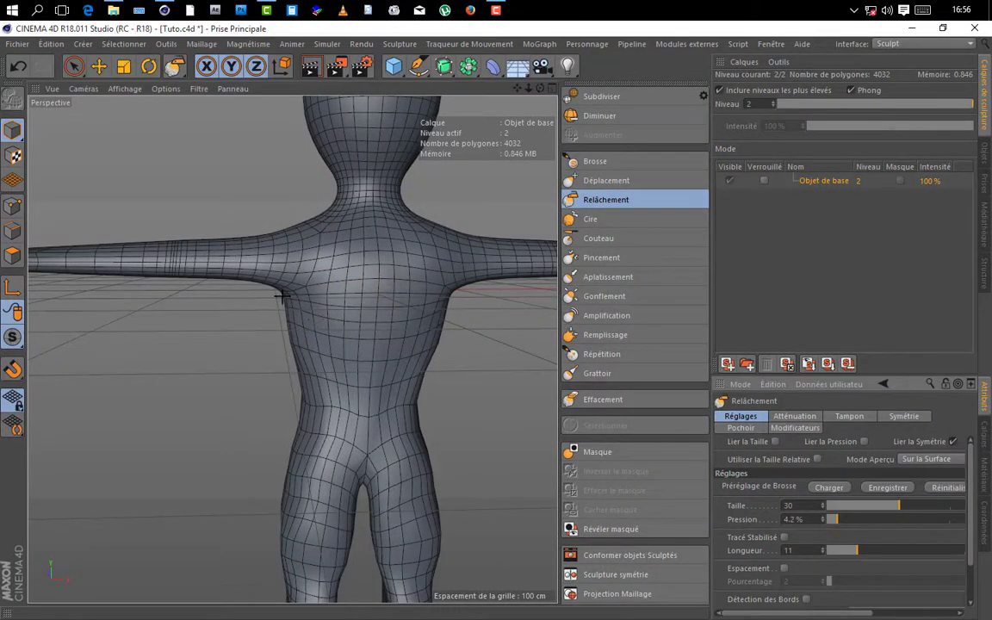
scroll(363, 261, down, 4)
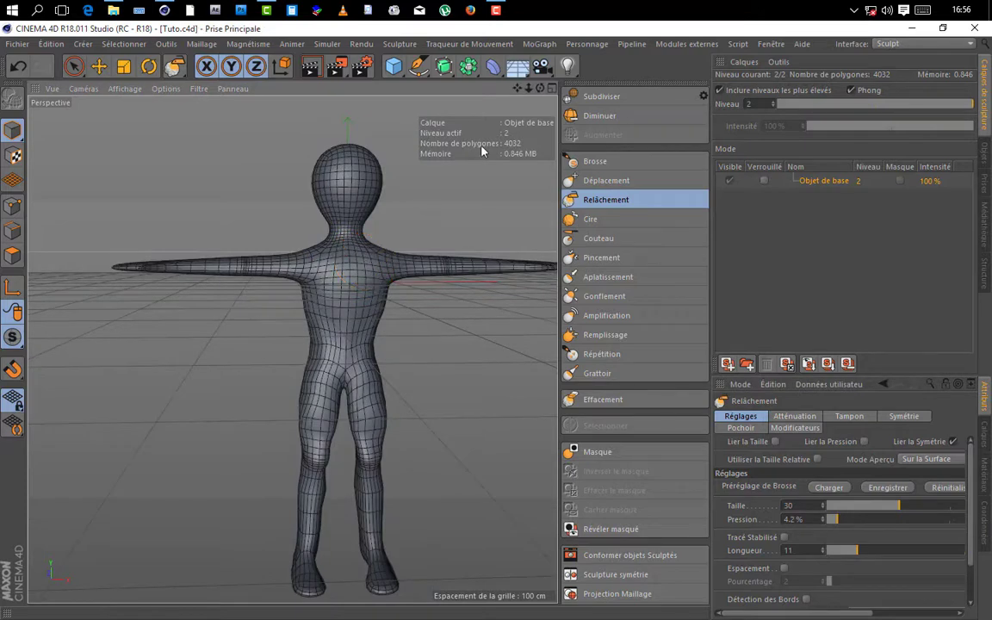
- Inflate the thumb with the Gonflement brush at size 24 and pressure 5%, and shift its tip with the Déplacement brush at size 47
drag(540, 90, 292, 348)
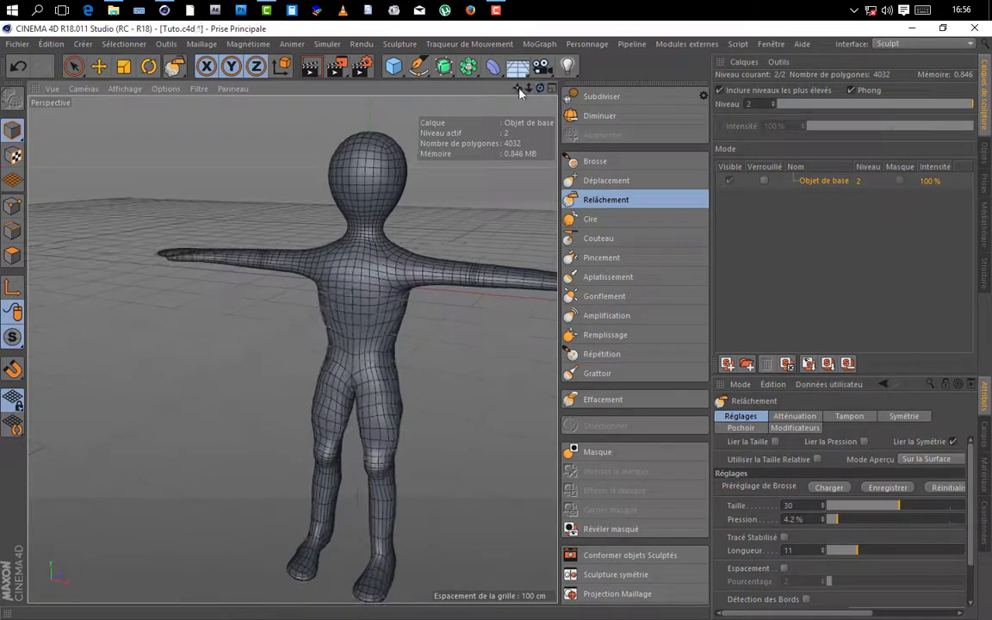
drag(523, 88, 269, 270)
scroll(269, 270, up, 2)
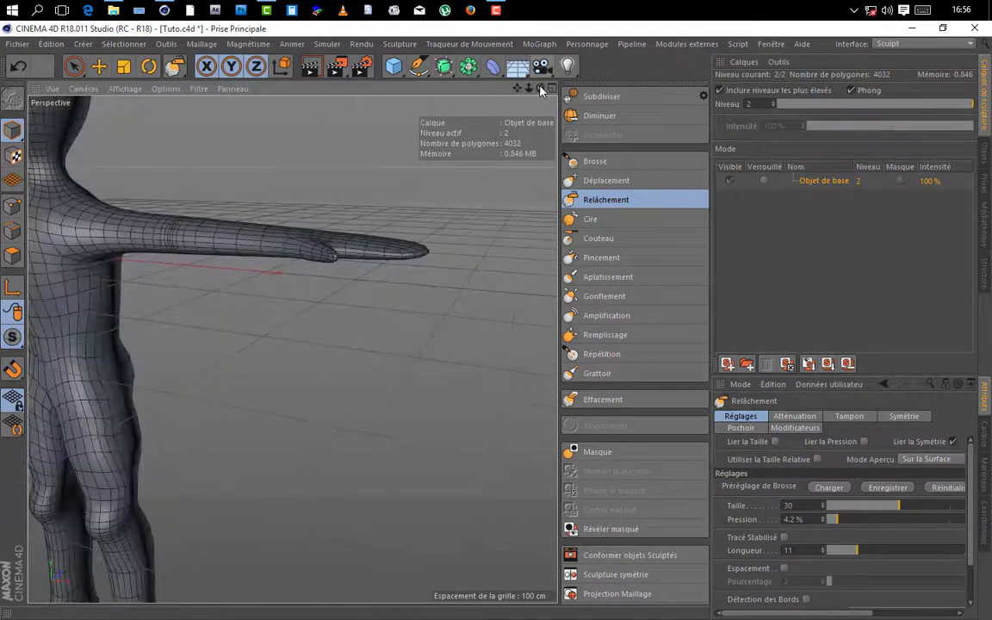
mouse_move(541, 89)
mouse_down()
mouse_move(287, 348)
mouse_move(327, 345)
mouse_move(544, 91)
mouse_move(292, 348)
mouse_up()
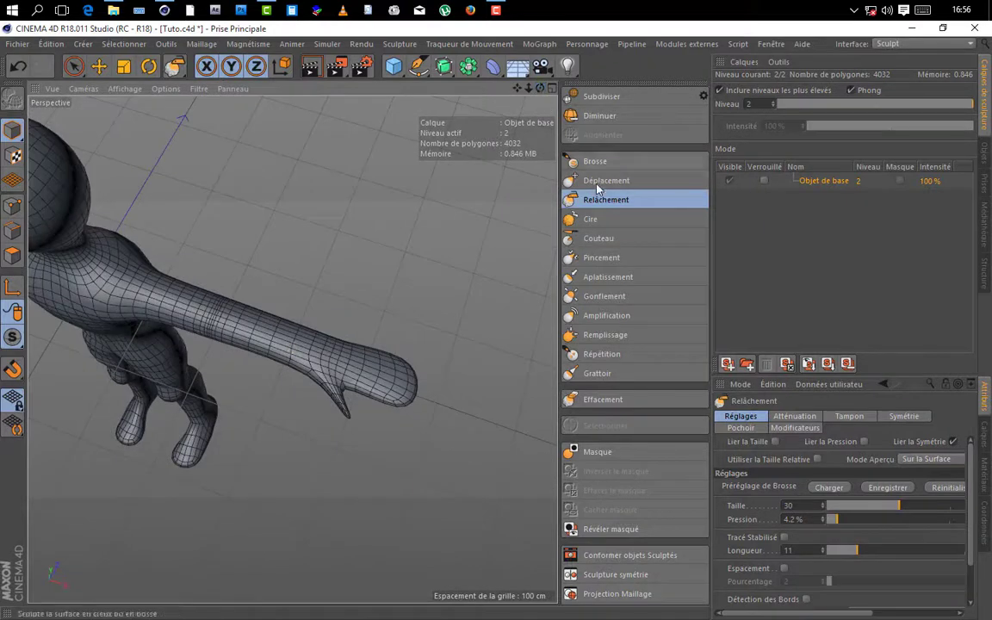
click(602, 296)
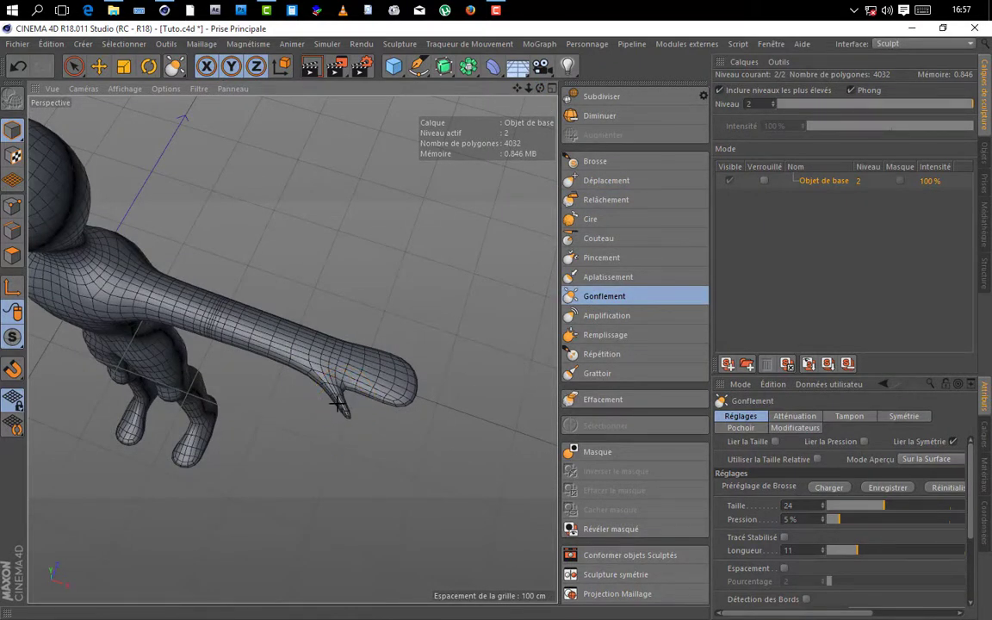
click(594, 181)
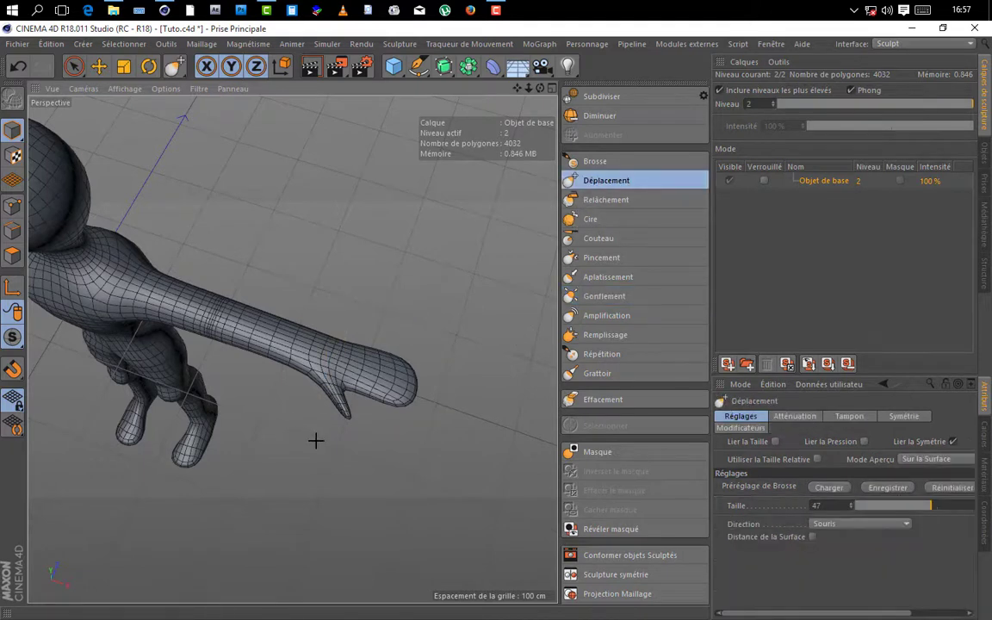
drag(343, 415, 348, 417)
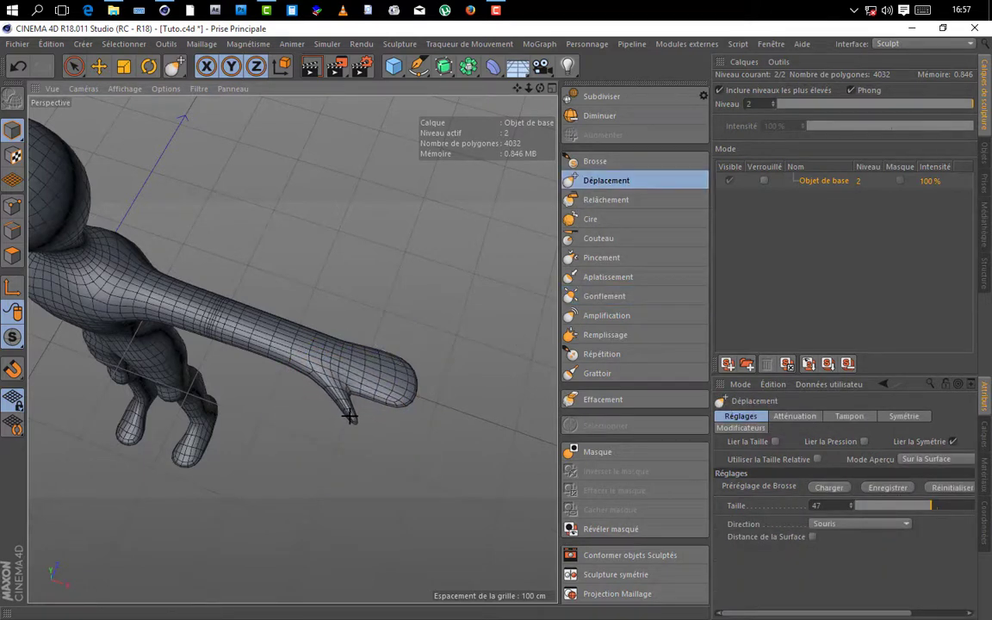
- Smooth the thumb with the Relâchement brush at size 30 and inflate it with the Gonflement brush at size 24 and pressure 5%
click(616, 201)
alt+drag(388, 379, 535, 317)
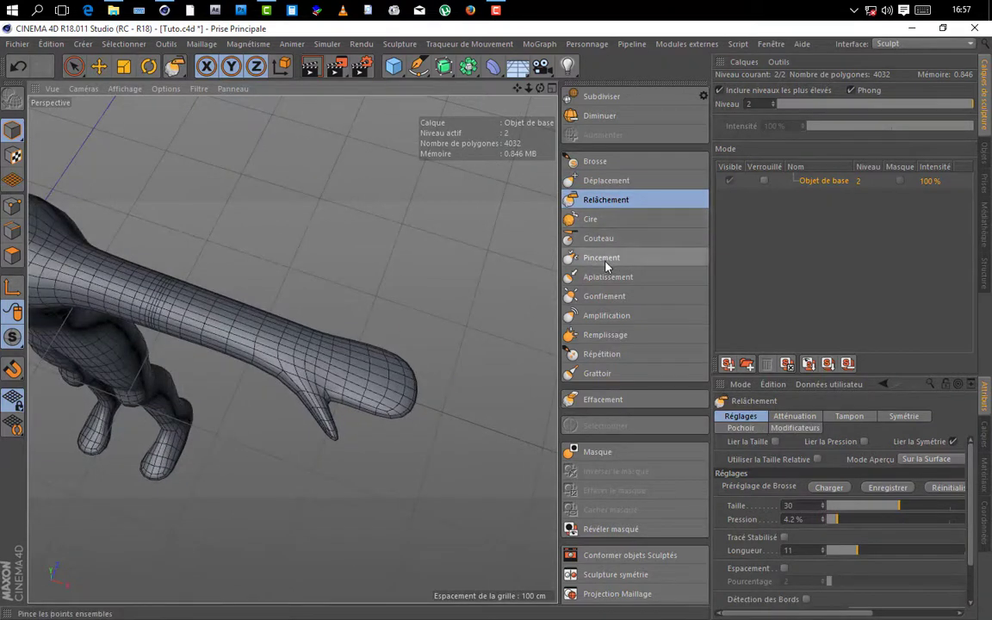
click(602, 296)
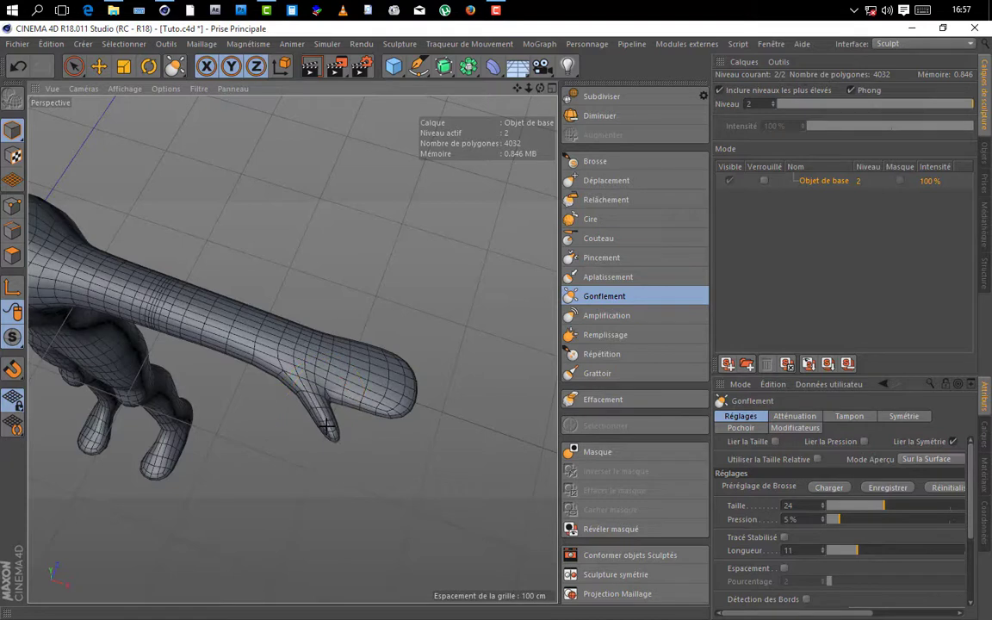
click(606, 199)
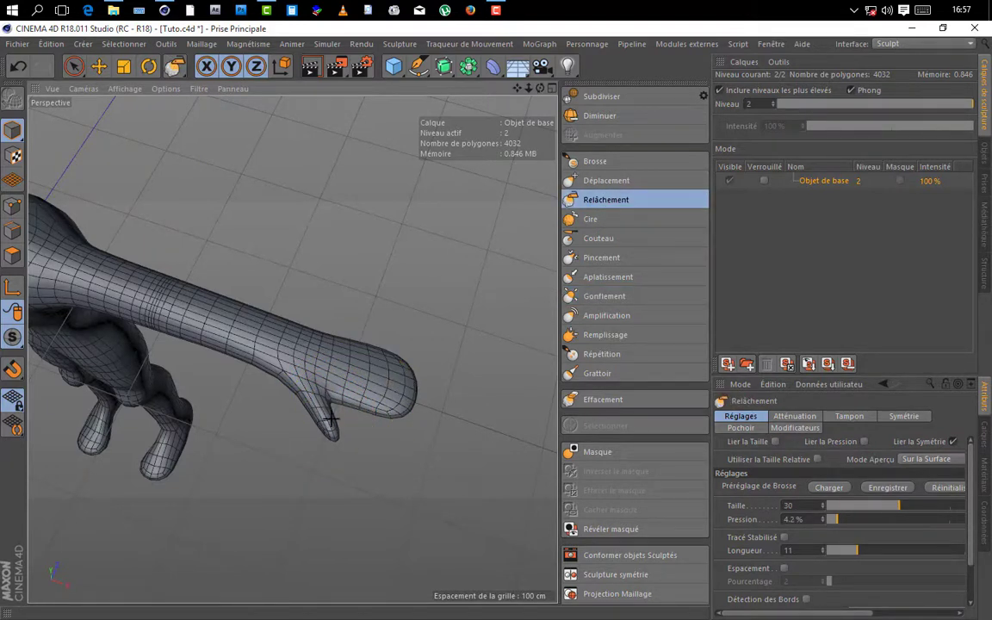
click(602, 296)
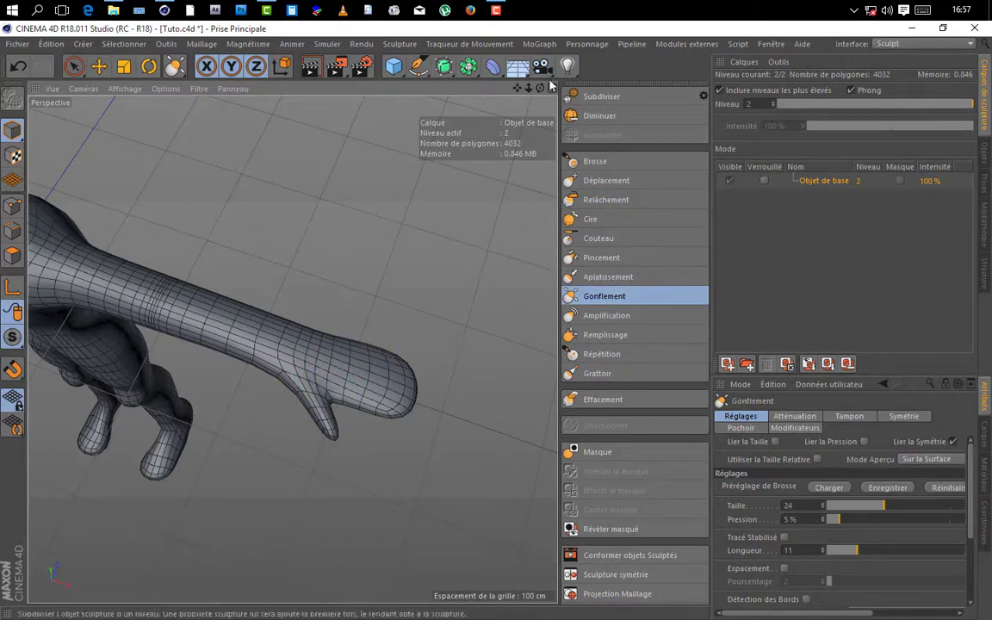
- Reshape the edge and palm of the hand with the Déplacement brush at size 16
drag(545, 93, 526, 112)
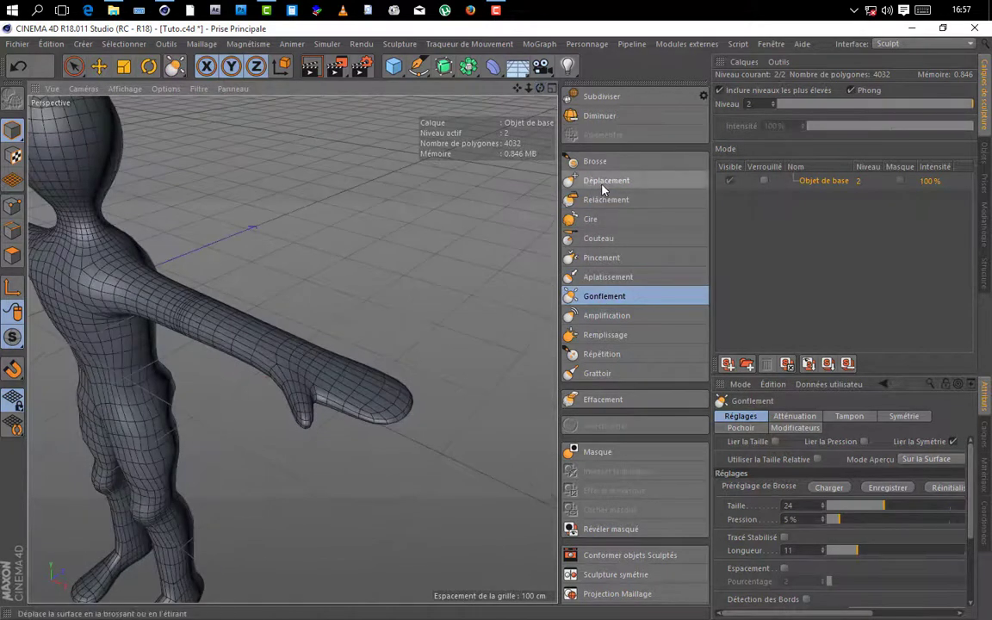
click(606, 180)
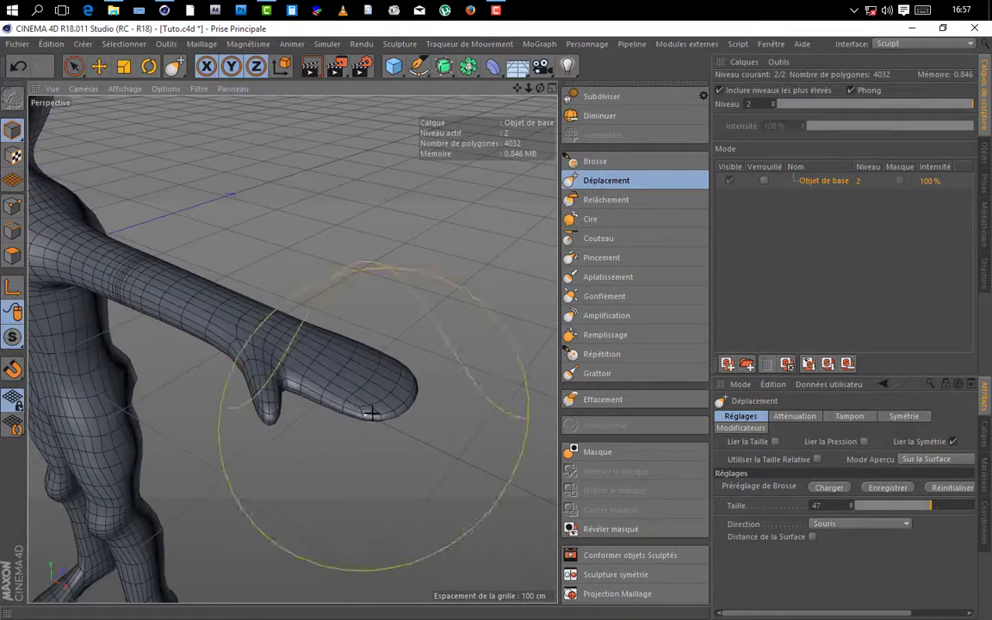
drag(897, 511, 880, 507)
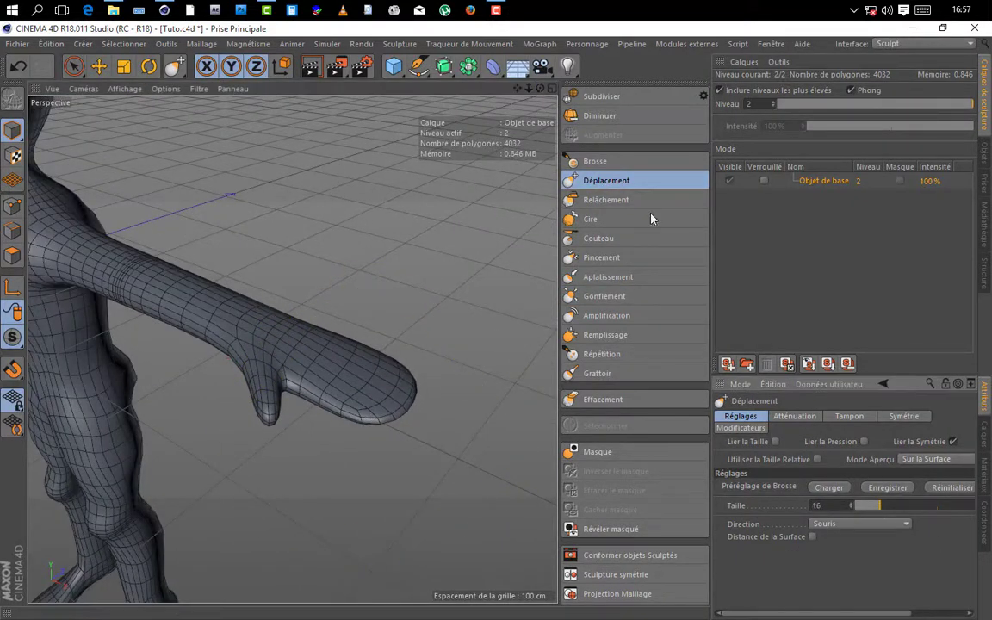
drag(544, 91, 498, 202)
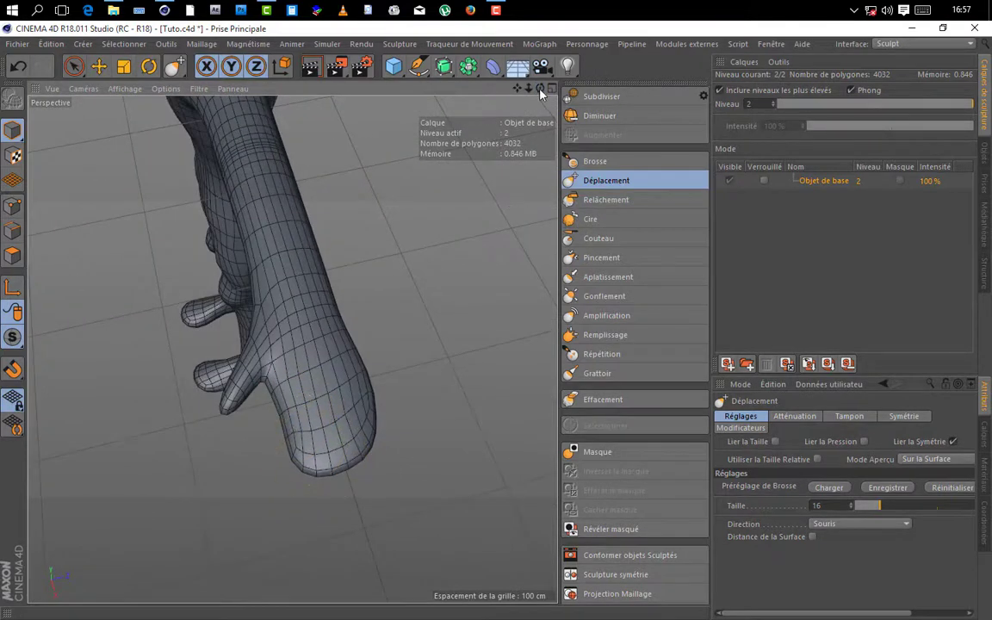
drag(540, 93, 292, 347)
drag(540, 88, 343, 352)
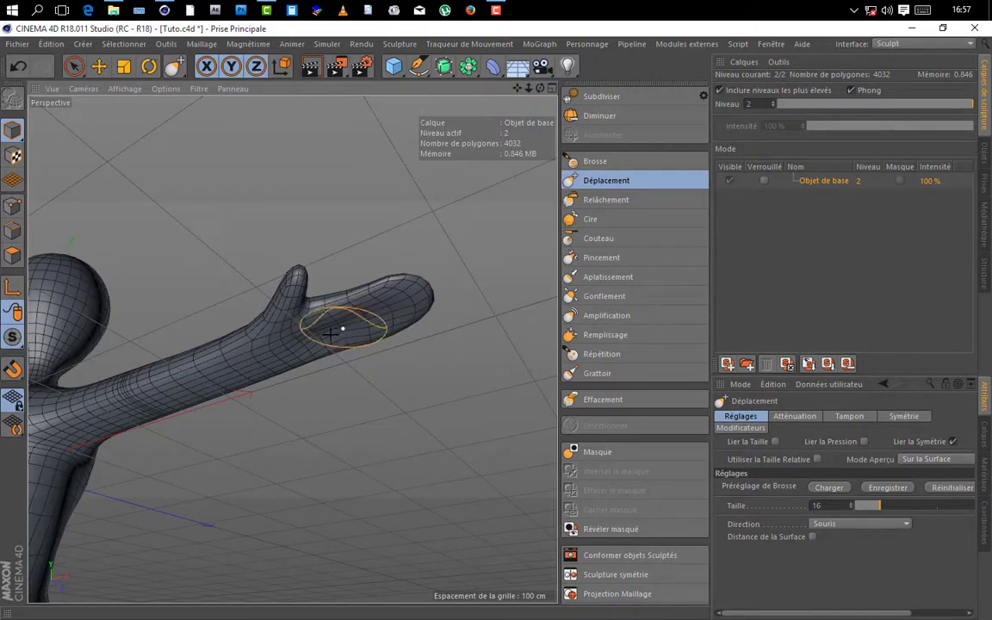
alt+drag(283, 350, 297, 142)
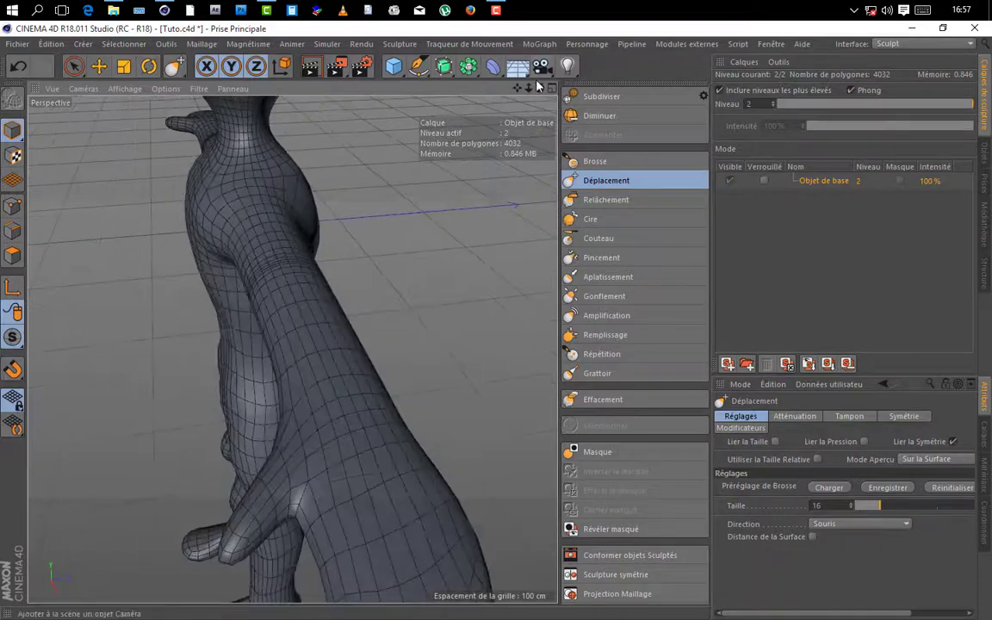
- Push the elbow outward and adjust the upper arm's outline with the Déplacement brush at size 47
drag(540, 88, 711, 85)
scroll(245, 324, down, 5)
drag(540, 93, 775, 85)
mouse_move(292, 348)
alt+mouse_down()
mouse_move(370, 337)
mouse_move(465, 358)
mouse_move(475, 370)
alt+mouse_up()
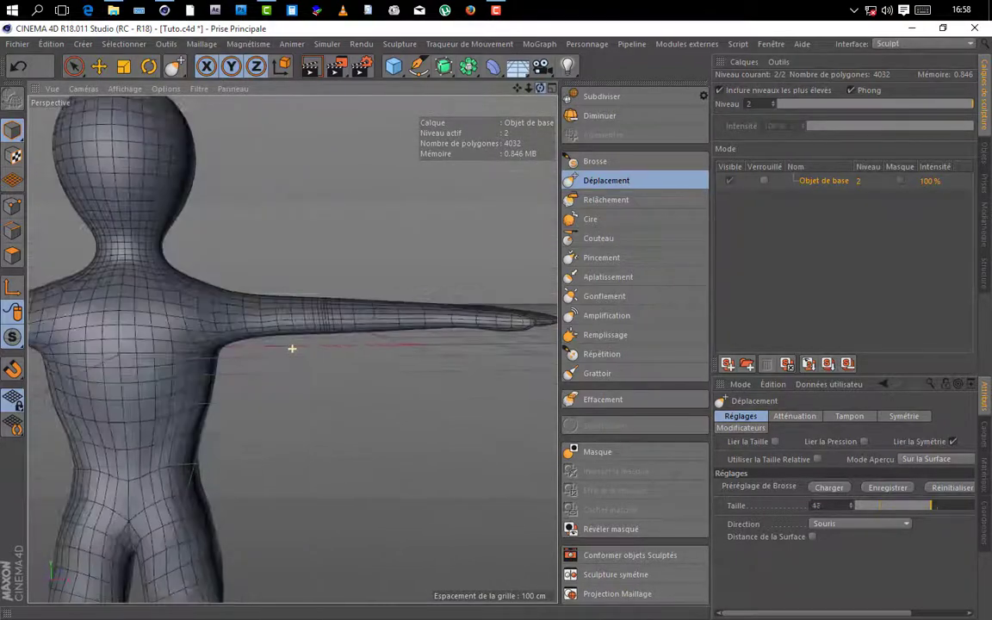
drag(541, 88, 542, 104)
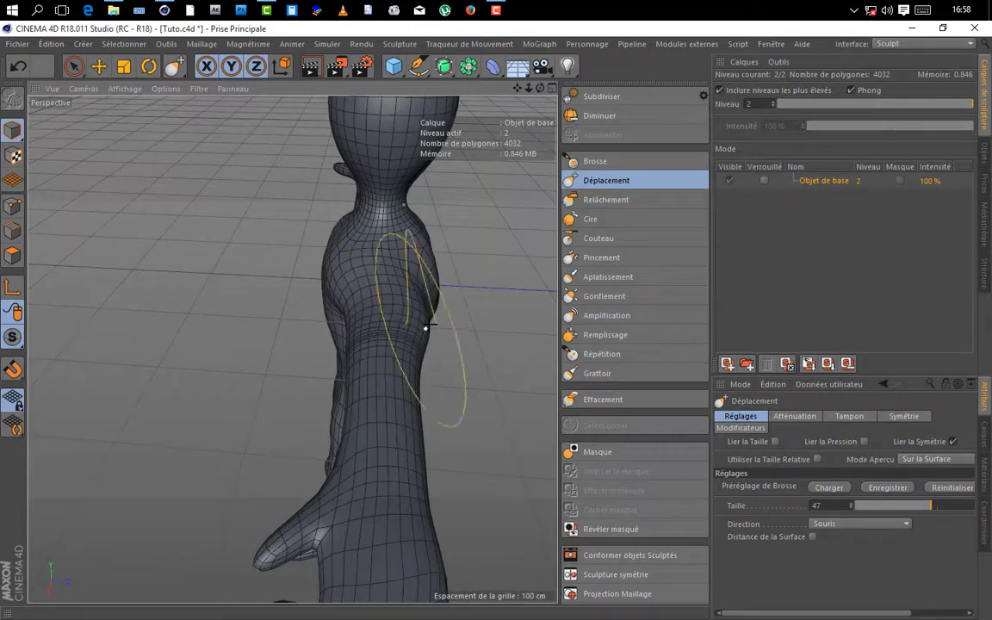
scroll(454, 287, down, 5)
drag(543, 90, 421, 48)
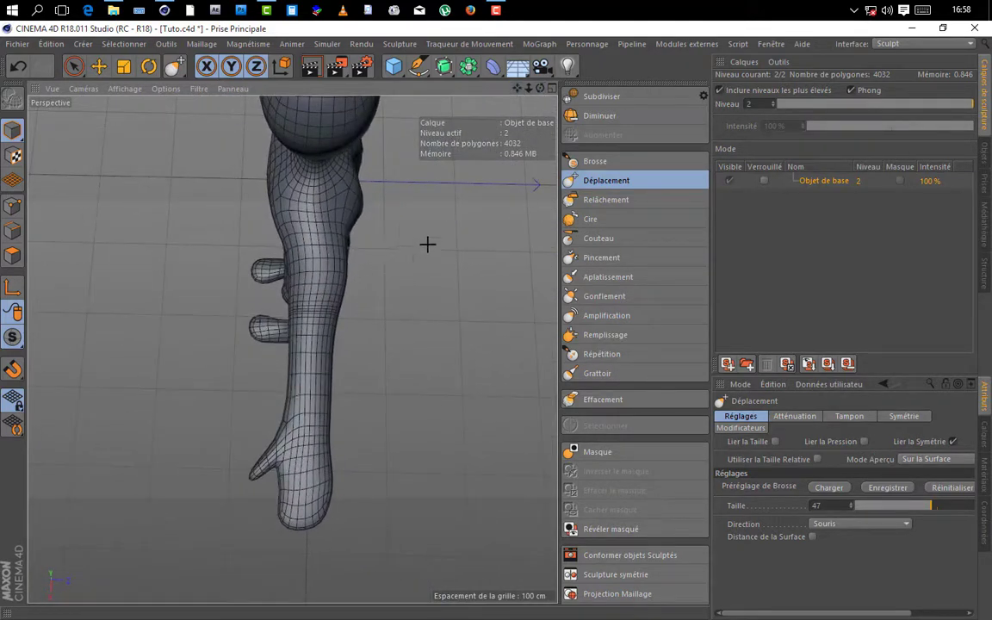
scroll(427, 245, up, 3)
scroll(239, 370, down, 1)
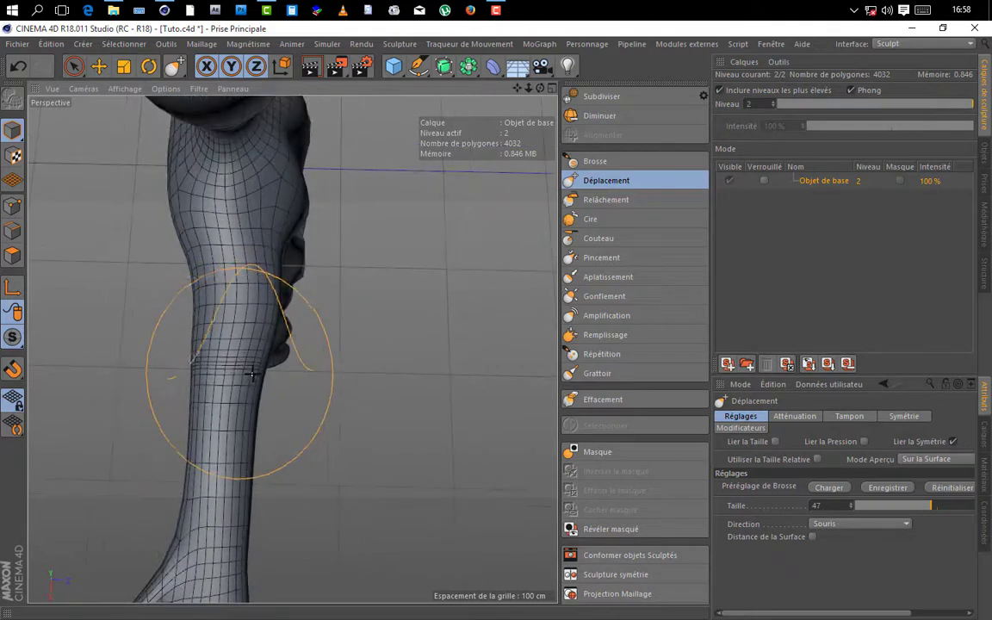
drag(253, 374, 262, 372)
drag(272, 320, 262, 322)
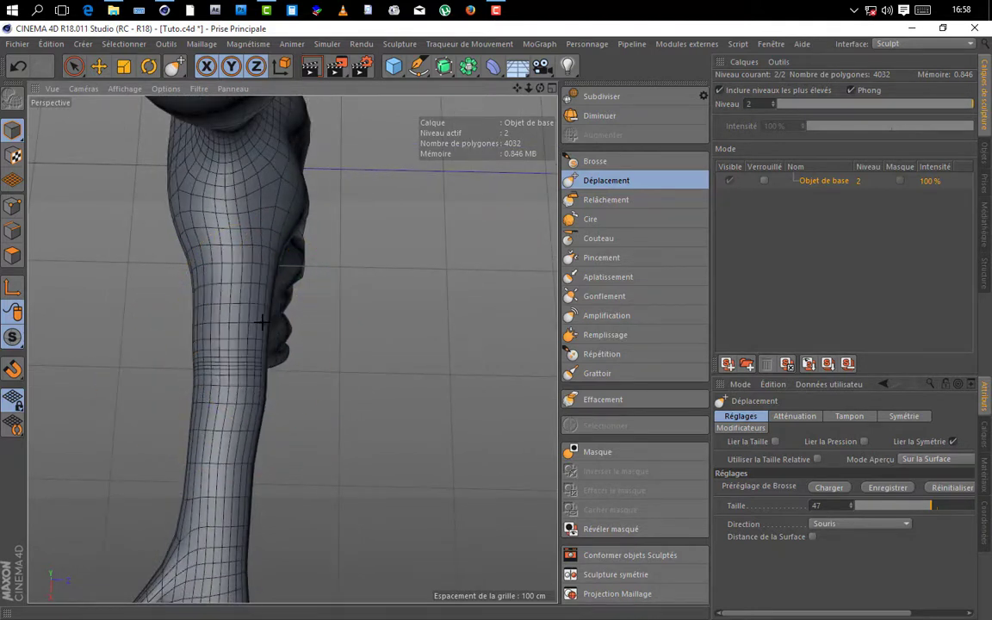
mouse_move(256, 365)
mouse_down()
mouse_move(276, 364)
mouse_move(264, 325)
mouse_up()
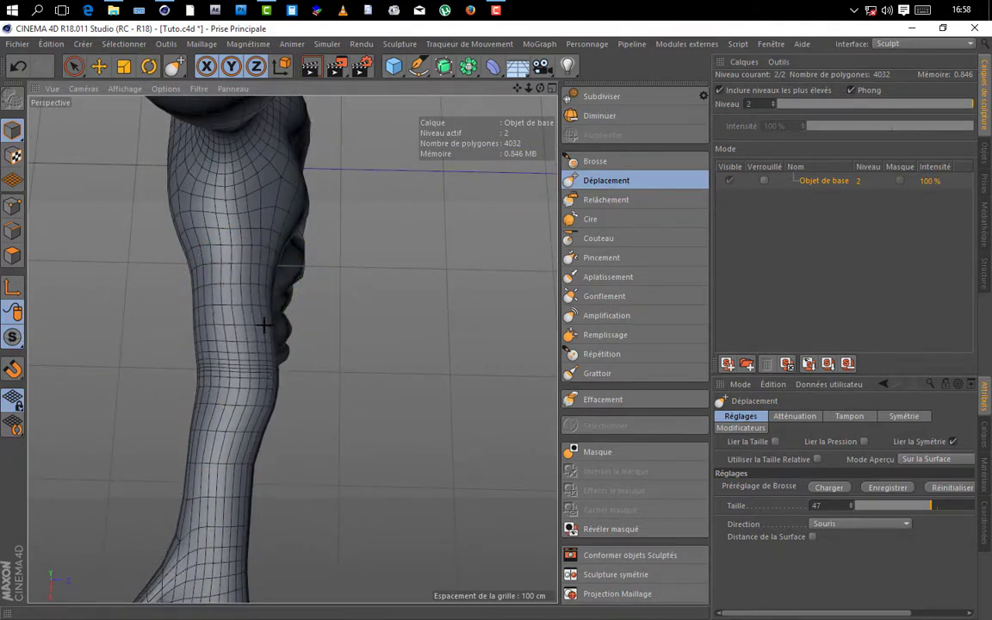
- Soften the elbow's outer contour with the Déplacement brush at size 28
drag(912, 505, 876, 505)
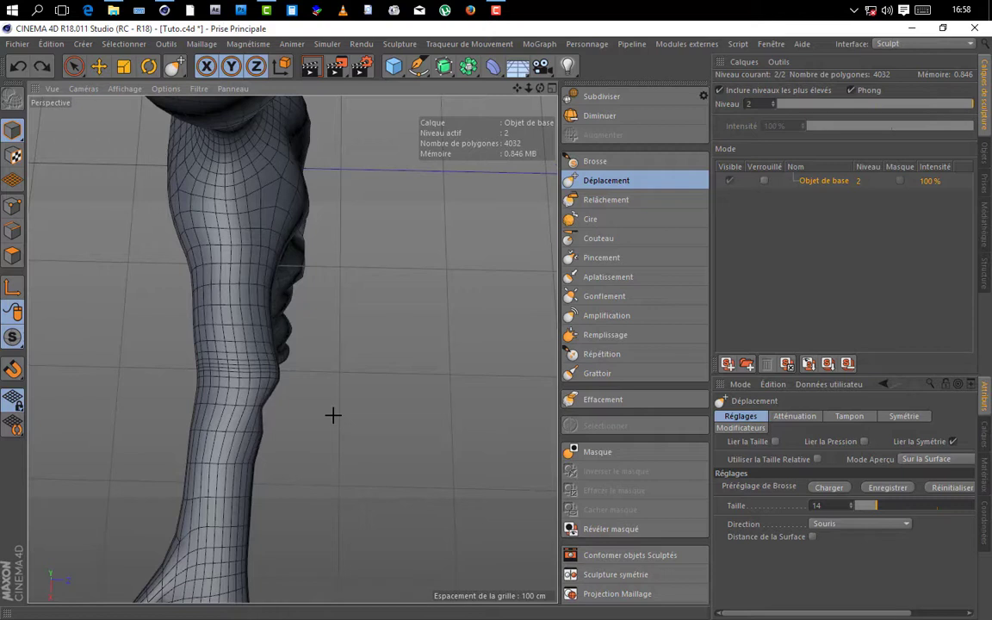
drag(863, 509, 901, 508)
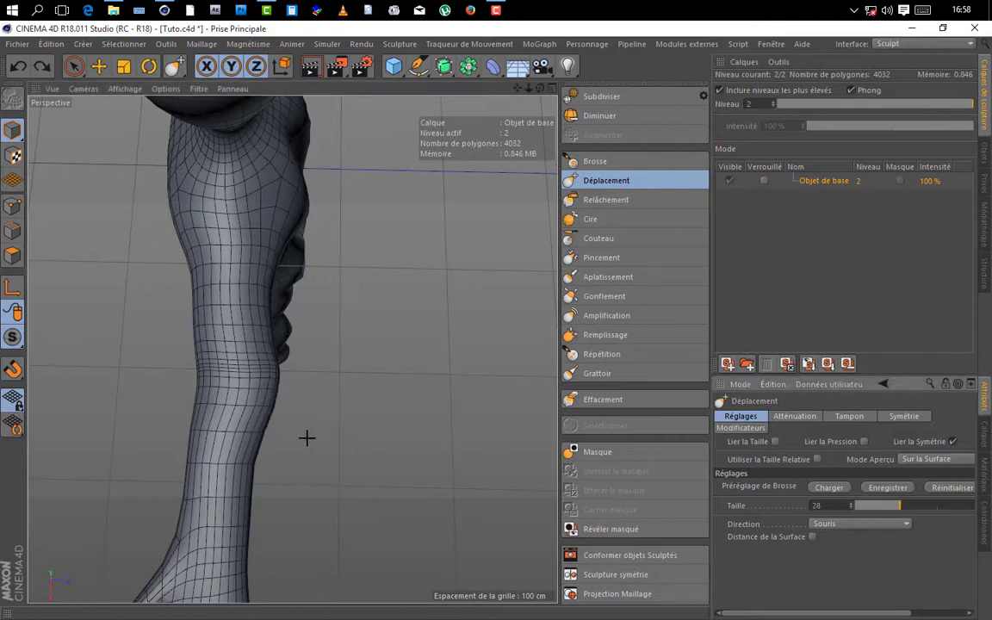
drag(273, 404, 268, 405)
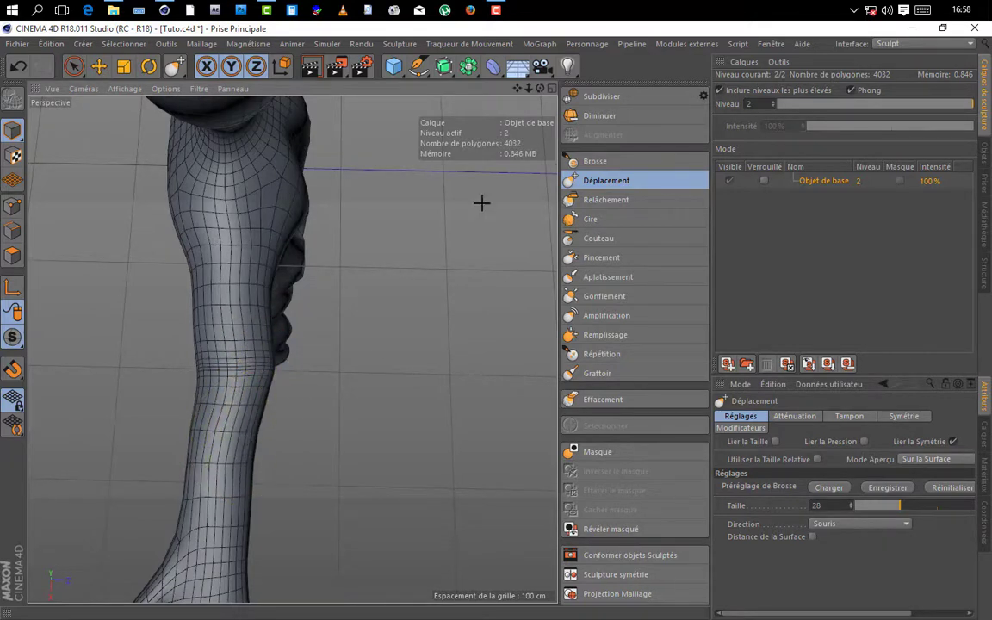
drag(540, 90, 293, 349)
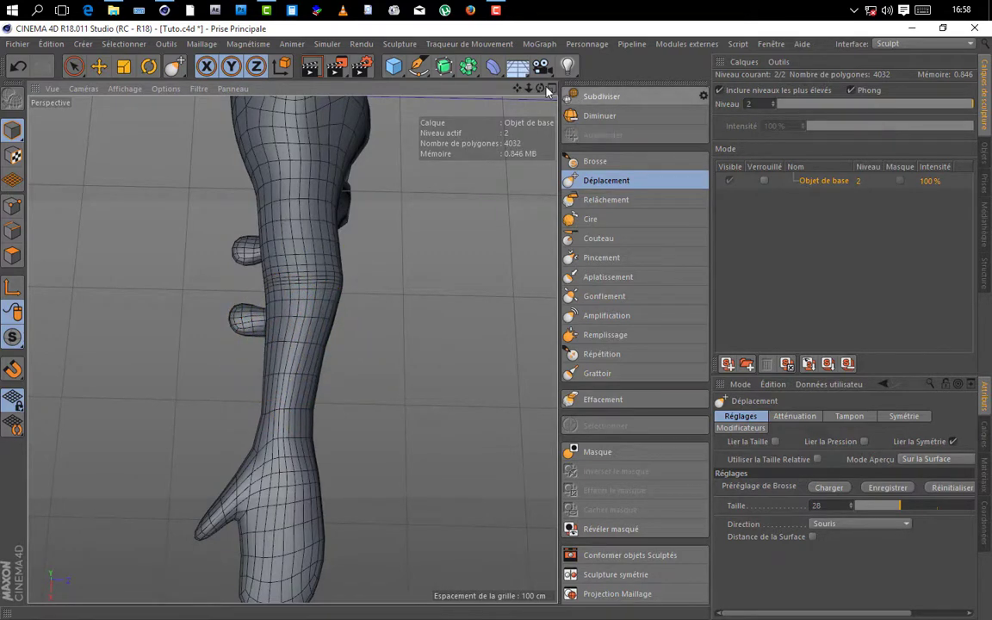
drag(540, 88, 616, 41)
alt+drag(335, 297, 334, 277)
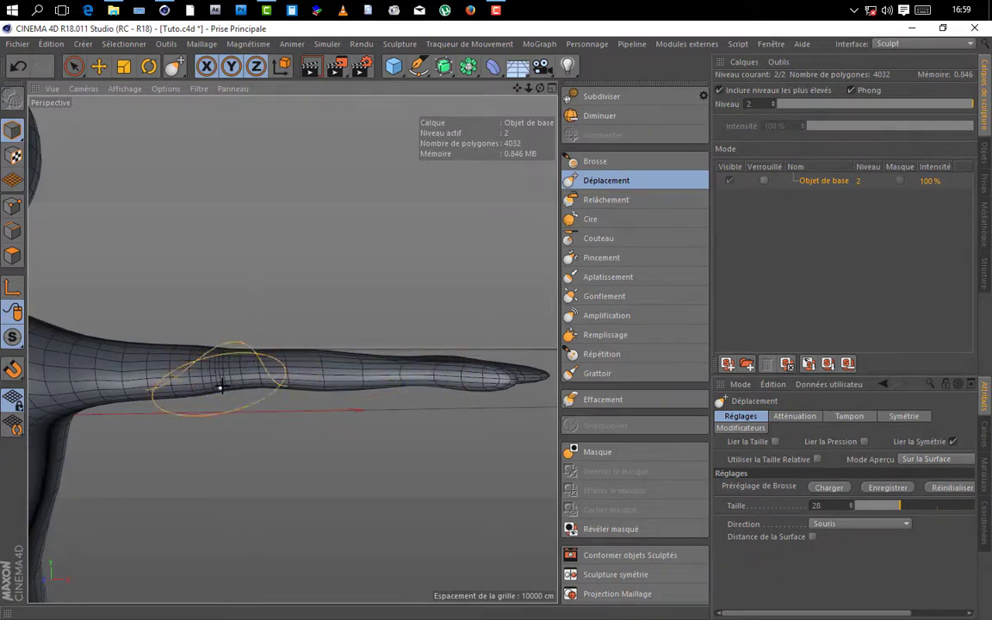
- Adjust the armpit and the slope of the shoulder with the Déplacement brush at size 28
scroll(221, 387, down, 3)
alt+middle_drag(292, 348, 390, 319)
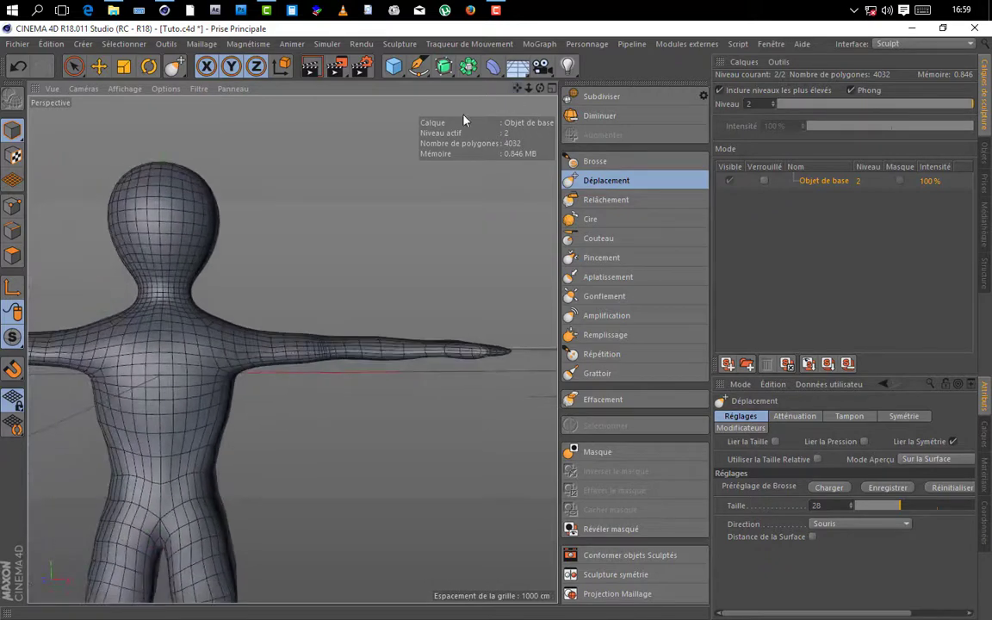
scroll(261, 358, up, 3)
mouse_move(240, 358)
mouse_down()
mouse_move(246, 369)
mouse_move(217, 383)
mouse_up()
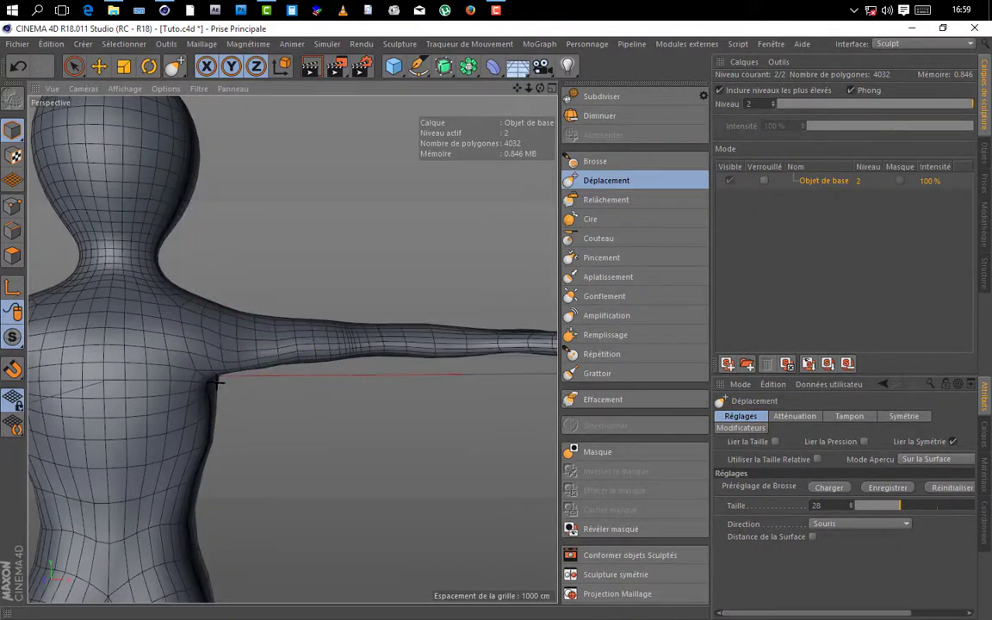
mouse_move(224, 313)
mouse_down()
mouse_move(229, 305)
mouse_move(267, 327)
mouse_up()
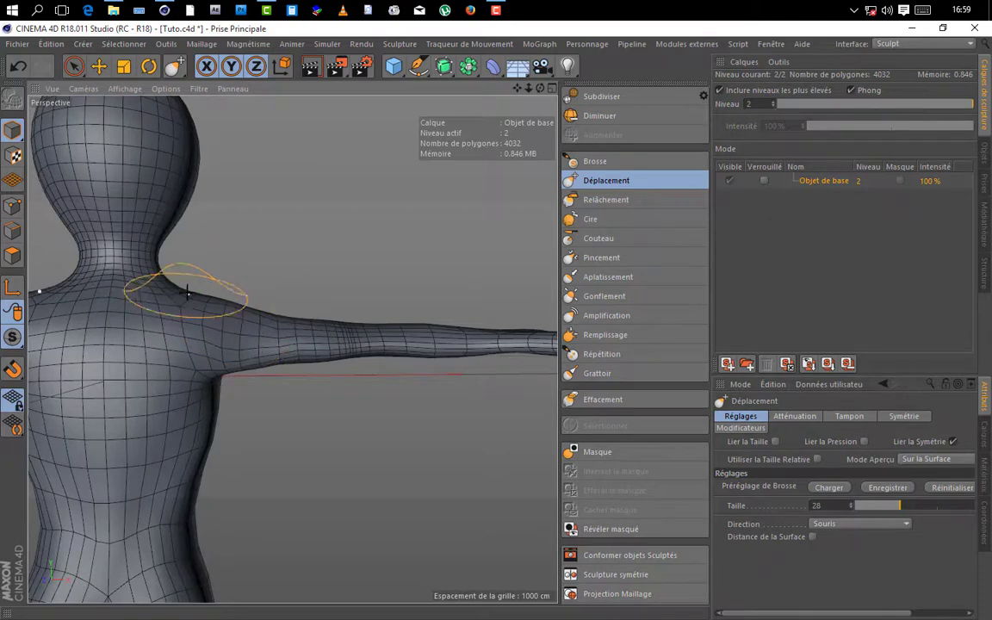
drag(188, 284, 191, 290)
- Inflate the shoulders with the Gonflement brush at size 24, with its pressure set to 11.4%
scroll(191, 290, down, 5)
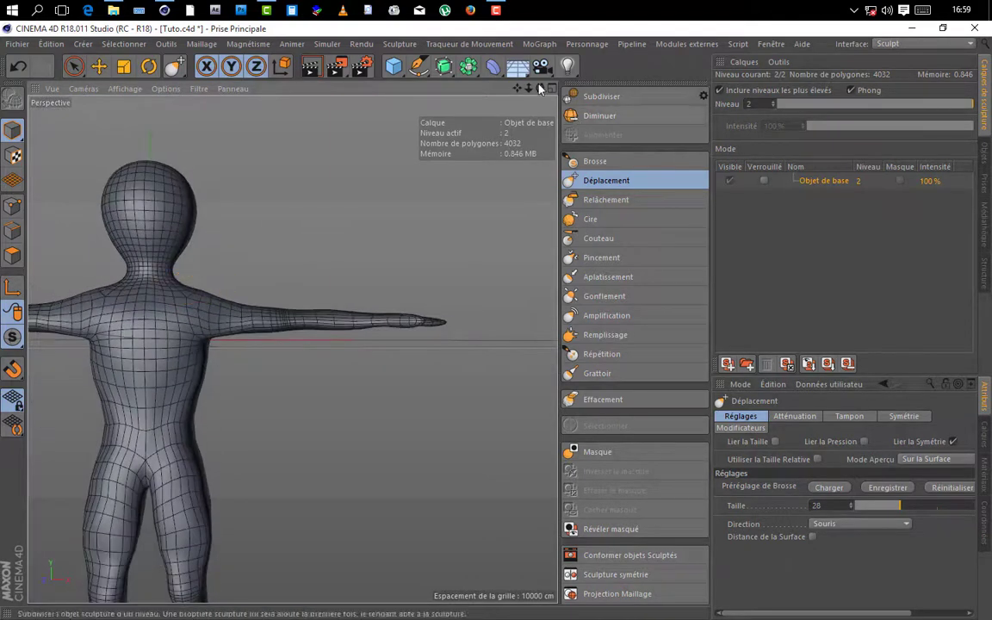
drag(519, 88, 616, 82)
mouse_move(529, 89)
mouse_down()
mouse_move(508, 89)
mouse_move(528, 101)
mouse_move(508, 138)
mouse_move(527, 92)
mouse_move(518, 119)
mouse_up()
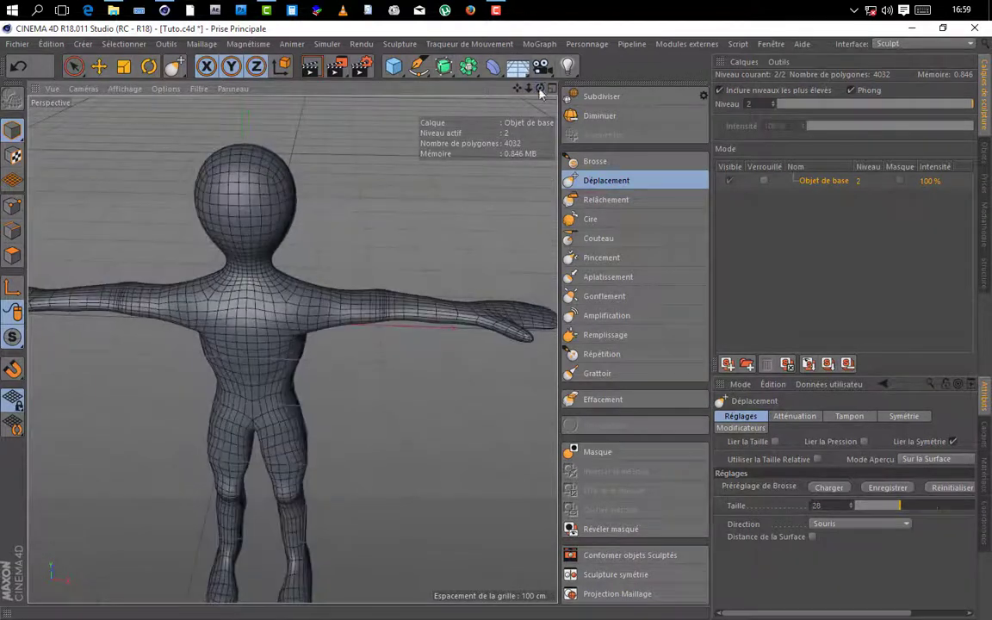
click(582, 296)
scroll(289, 297, up, 3)
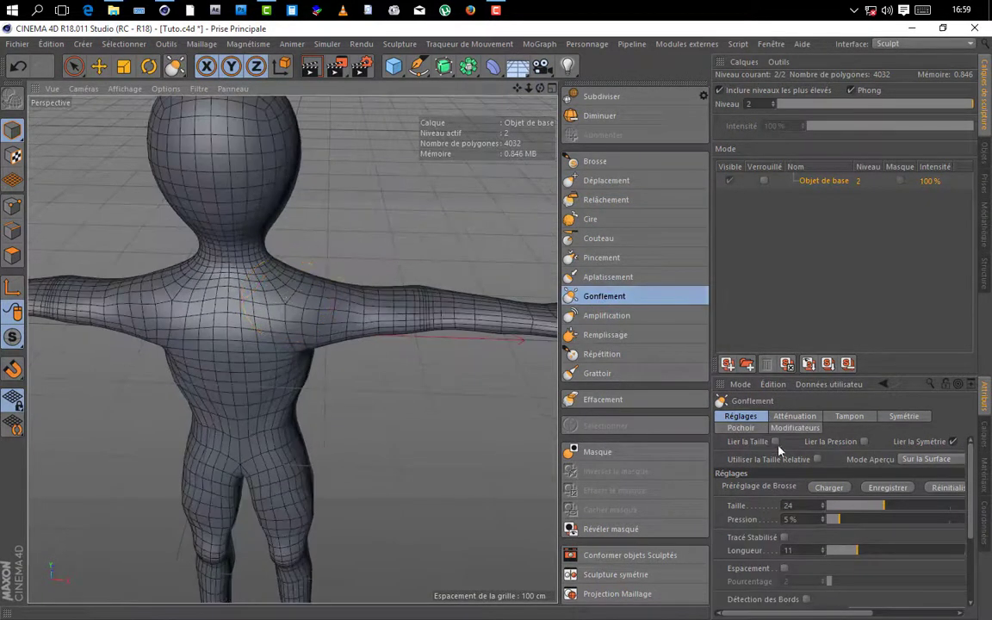
drag(857, 525, 875, 522)
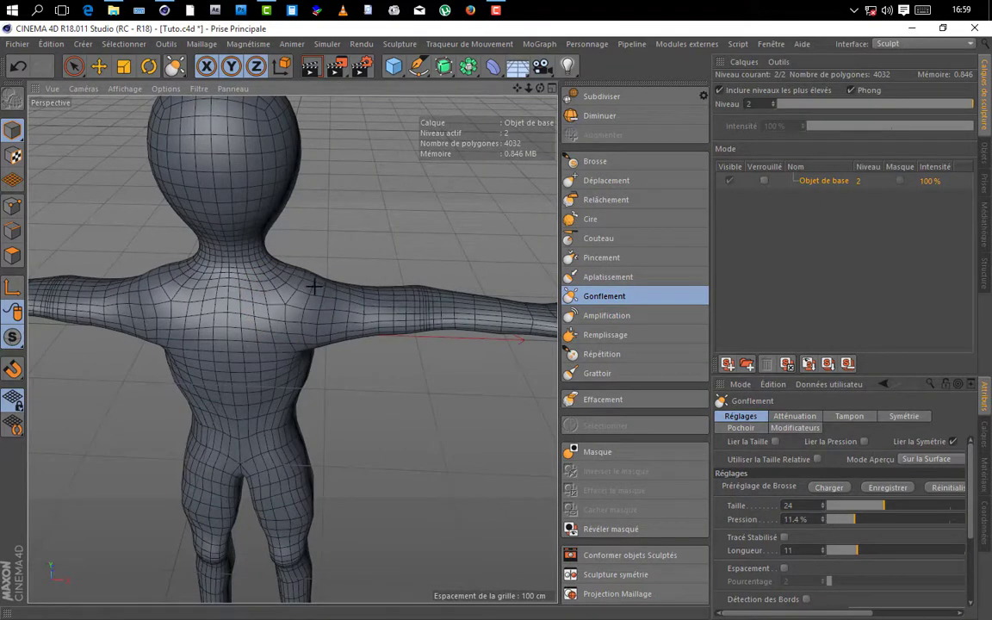
scroll(395, 248, down, 4)
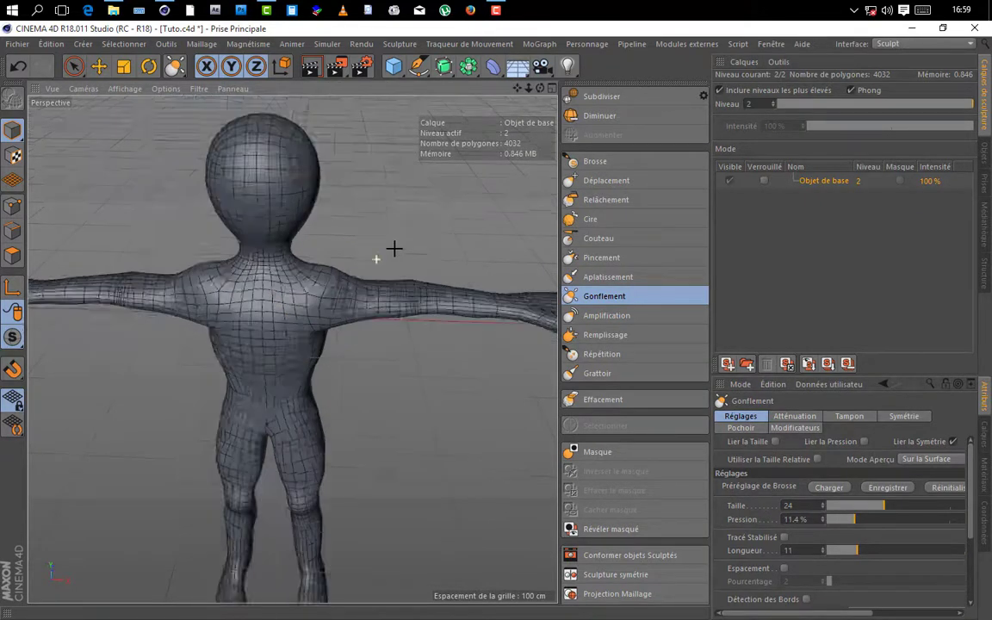
- Smooth the shoulders with the Relâchement brush at size 30 and pressure 4.2%
mouse_move(542, 88)
mouse_down()
mouse_move(568, 59)
mouse_move(541, 55)
mouse_up()
click(606, 201)
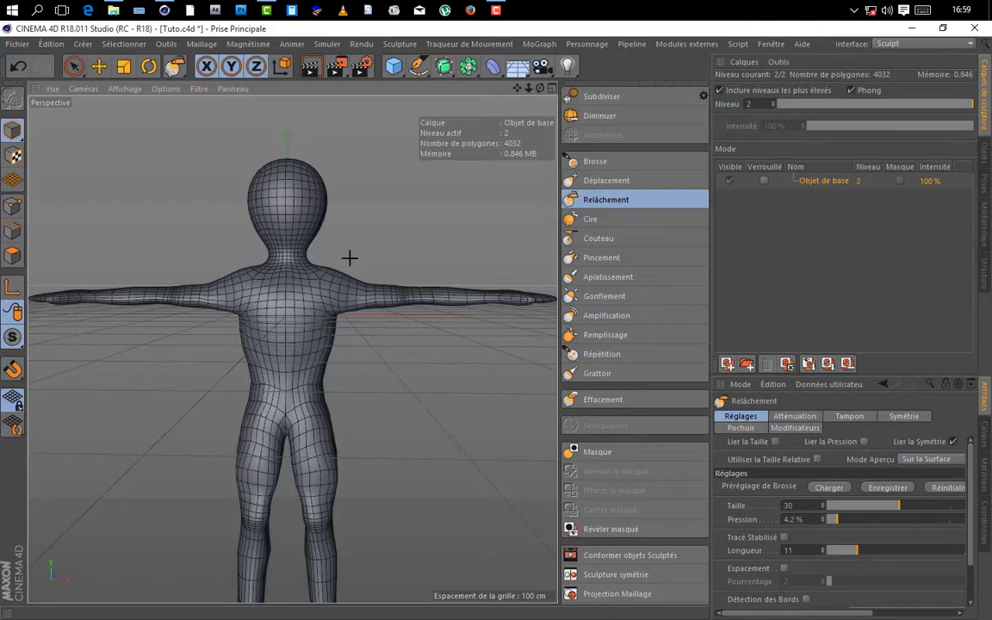
scroll(493, 217, down, 3)
drag(517, 89, 541, 93)
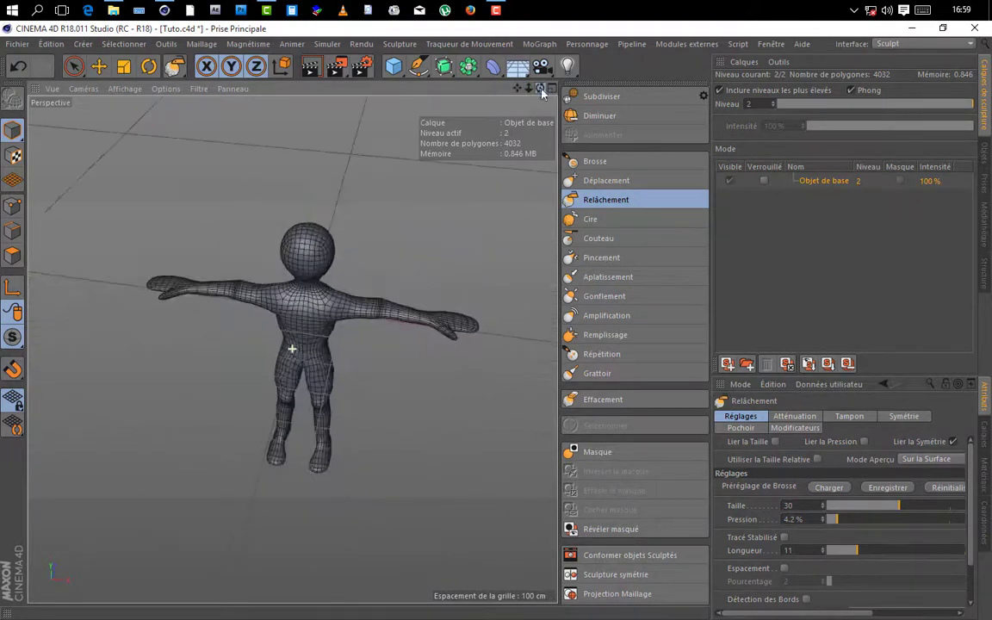
scroll(381, 283, up, 5)
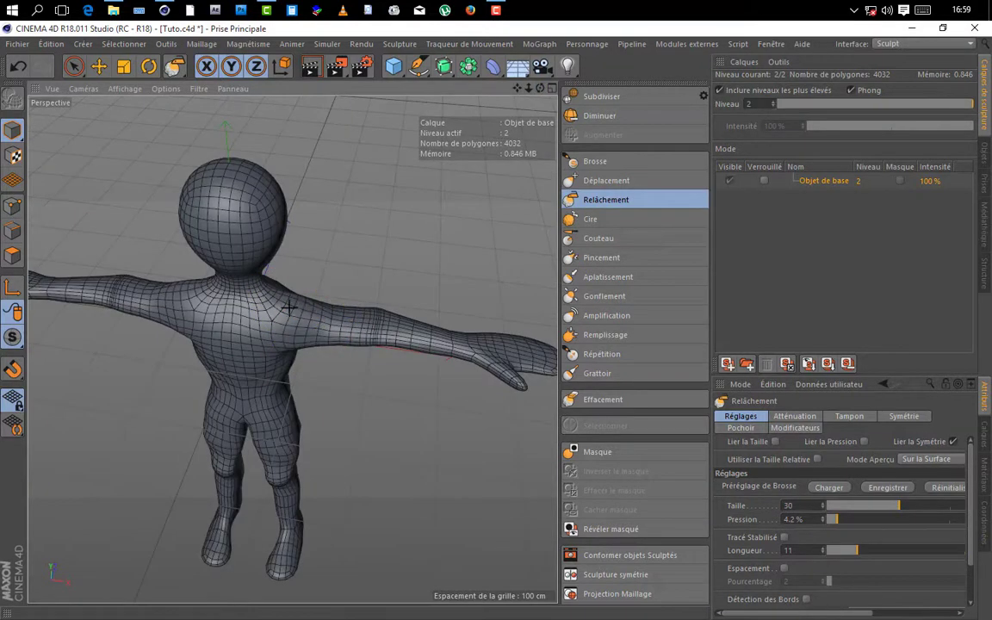
- Inflate the back of the shoulders with the Gonflement brush at size 24 and pressure 11.4%
click(603, 296)
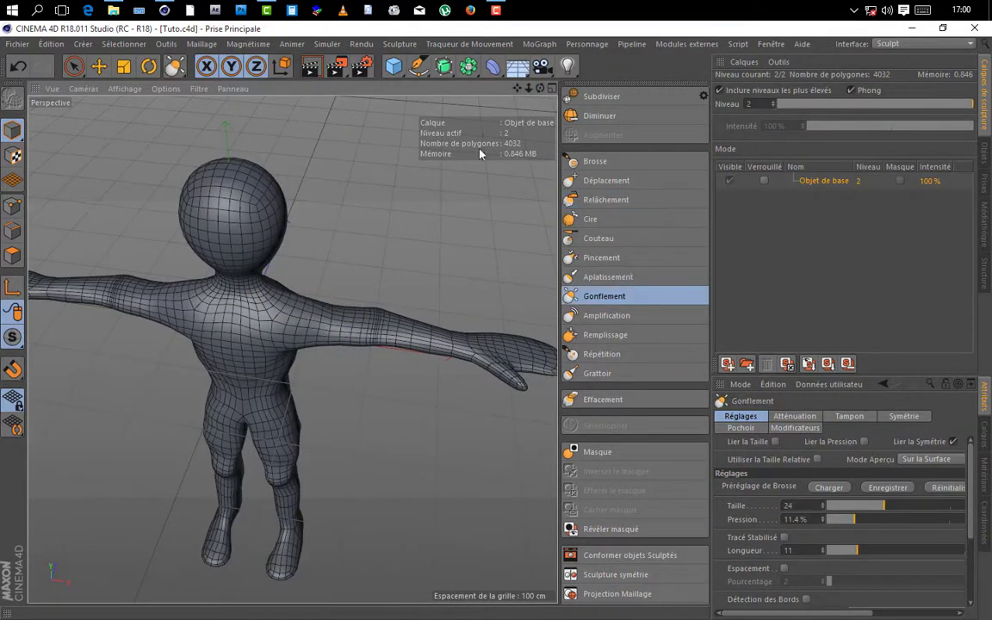
alt+drag(291, 347, 291, 347)
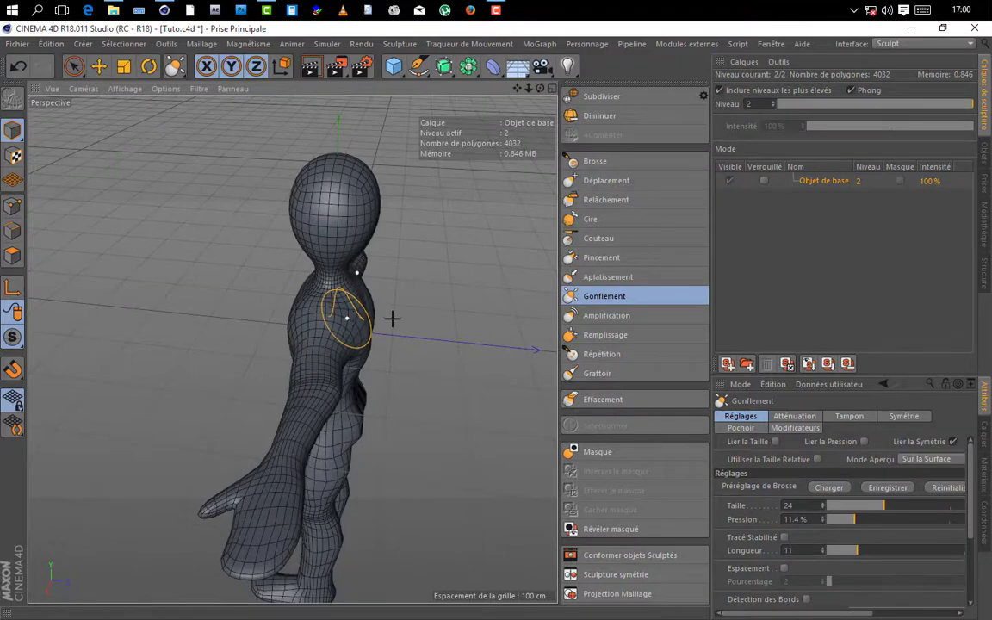
drag(541, 89, 291, 348)
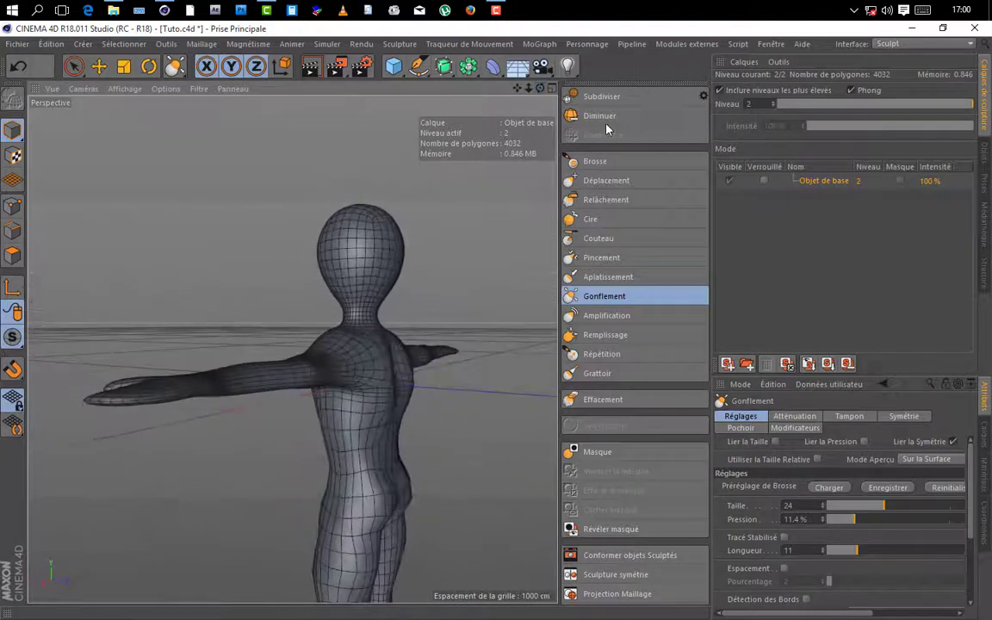
- Adjust the outline of the upper arms, as seen from above, with the Déplacement brush at size 28
click(604, 179)
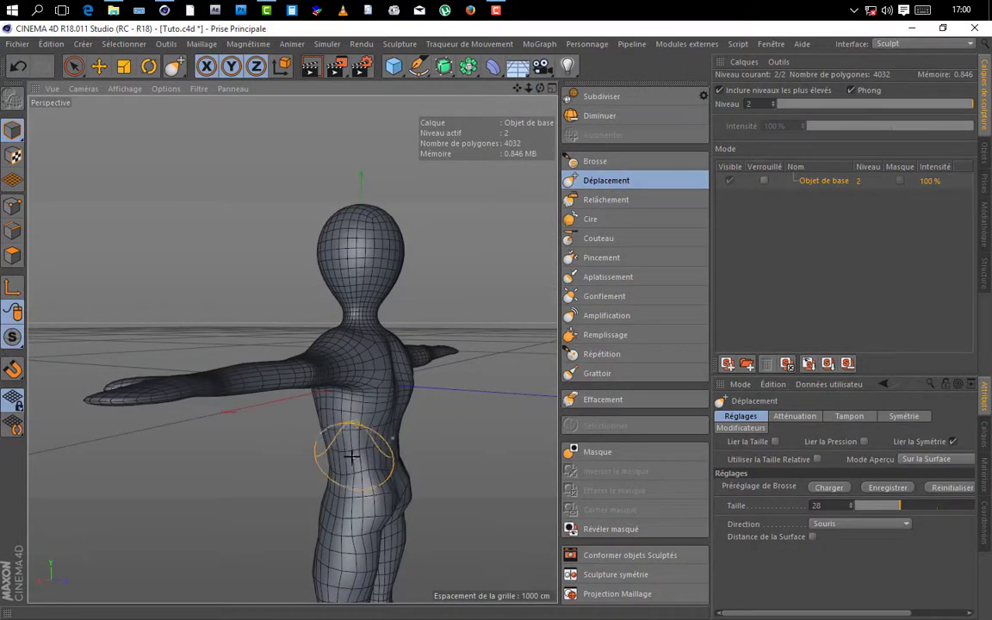
scroll(469, 332, down, 5)
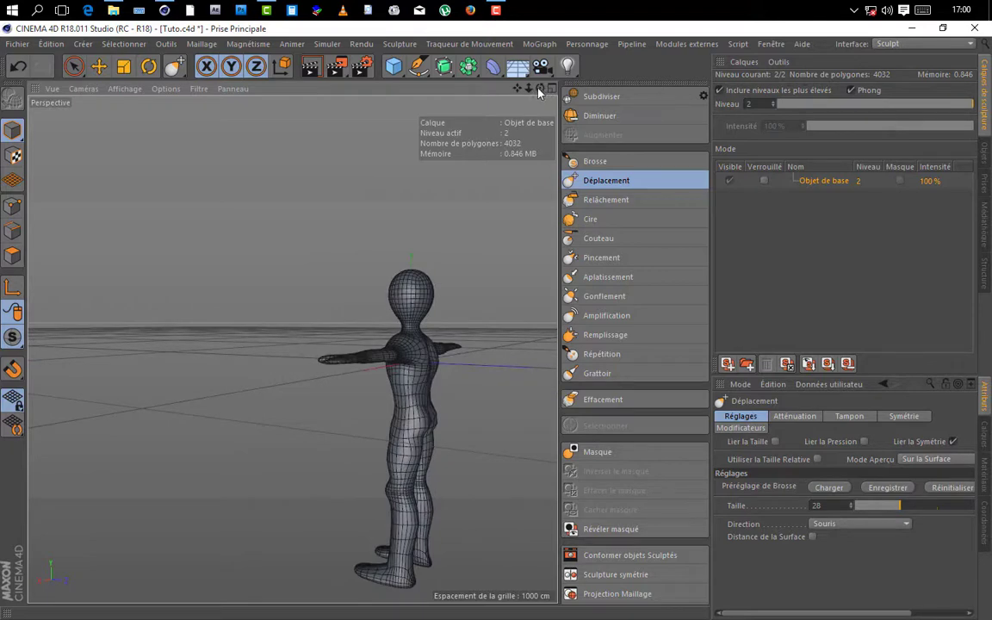
drag(539, 92, 495, 171)
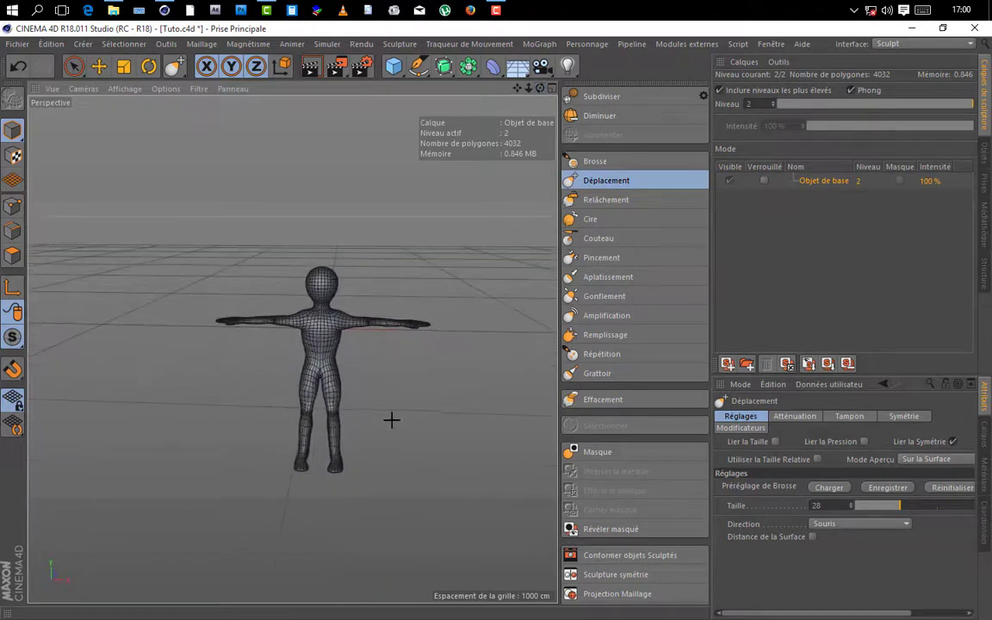
scroll(392, 420, up, 5)
drag(540, 89, 539, 120)
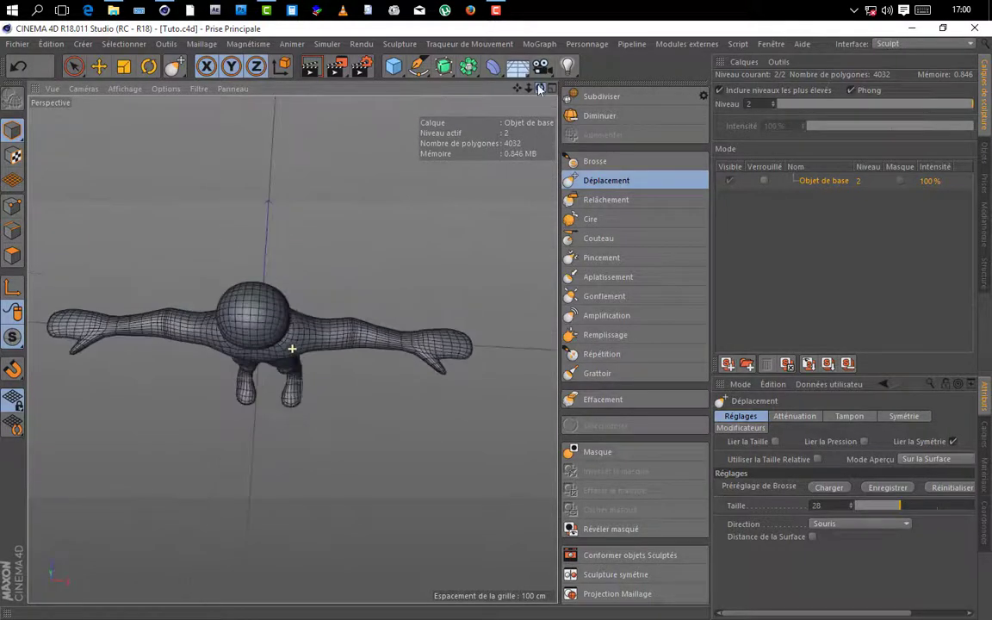
scroll(281, 391, up, 3)
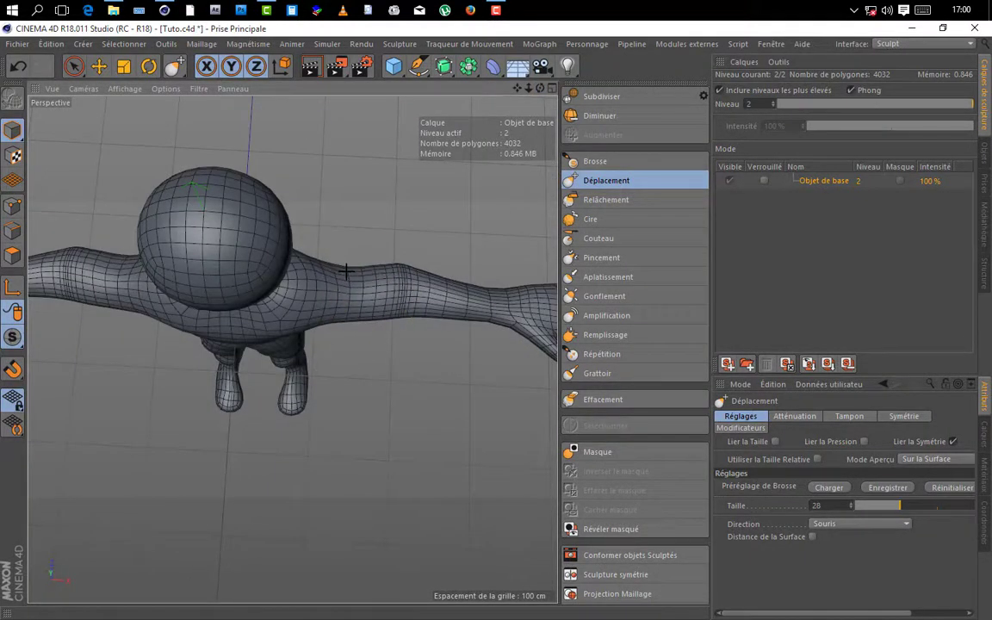
mouse_move(395, 269)
mouse_down()
mouse_move(378, 278)
mouse_move(465, 228)
mouse_up()
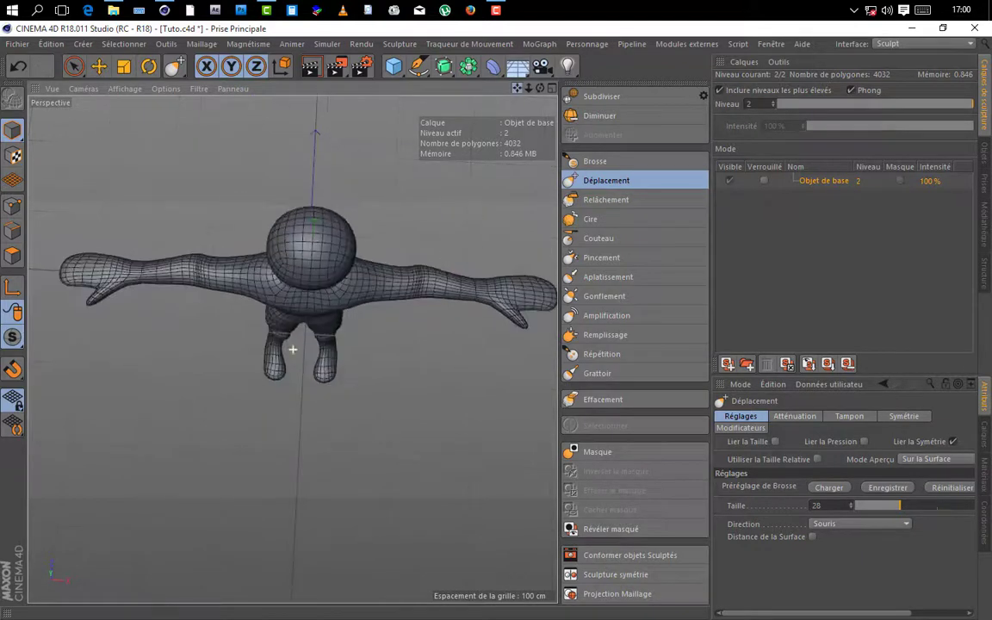
- Refine the arm's contour between the shoulder and the wrist with the Déplacement brush at size 28
alt+drag(290, 347, 292, 348)
scroll(266, 221, up, 5)
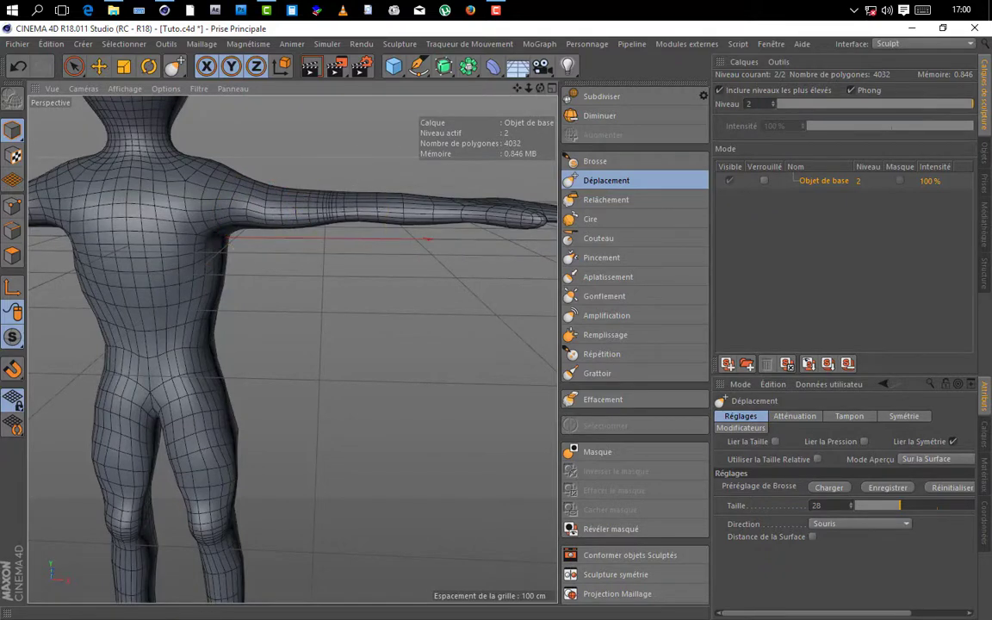
alt+drag(290, 346, 293, 344)
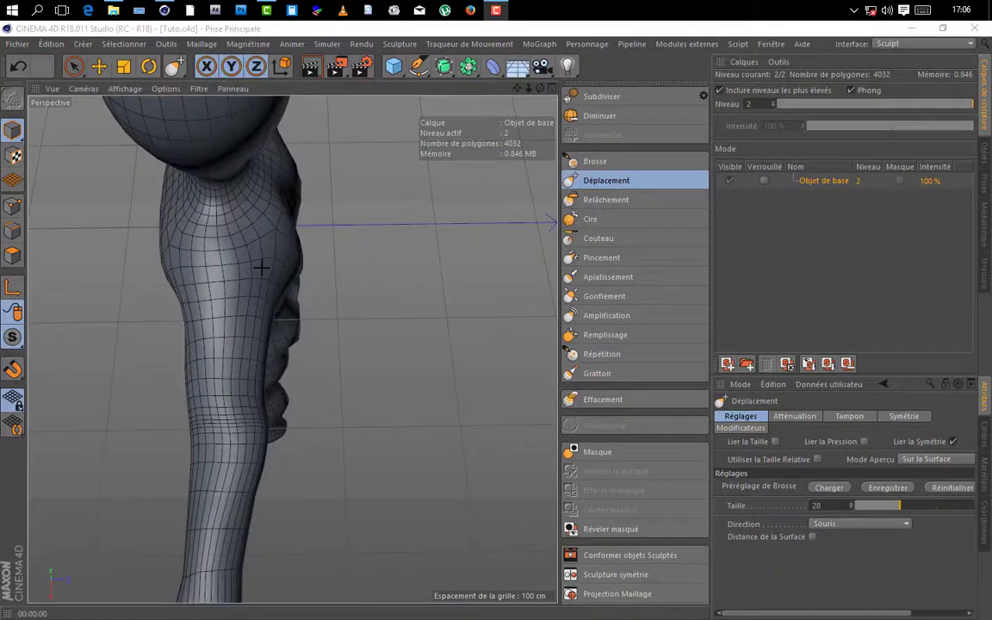
alt+drag(515, 93, 458, 197)
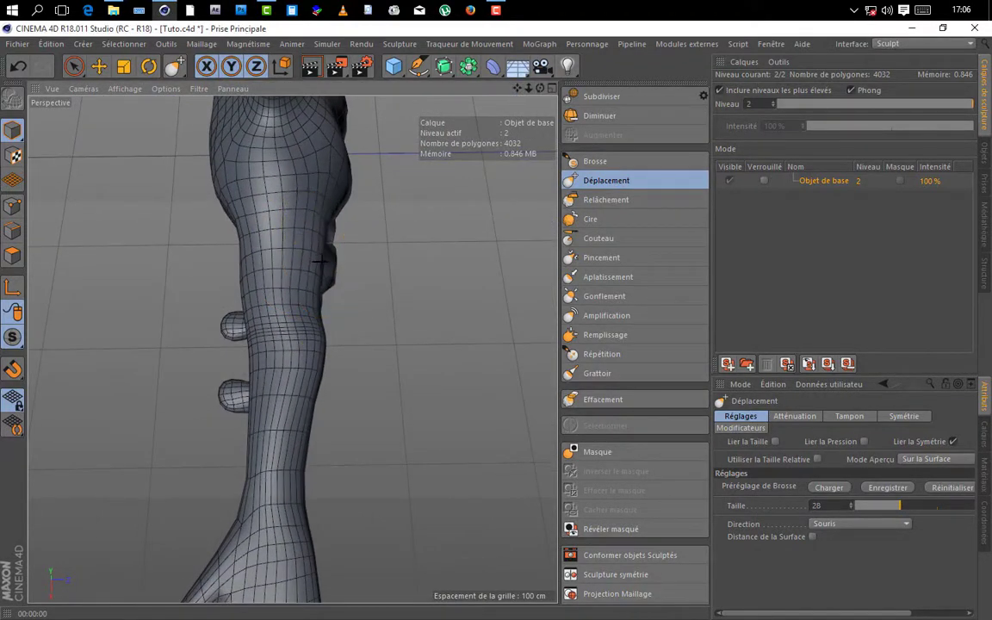
alt+drag(323, 258, 667, 72)
drag(517, 88, 602, 39)
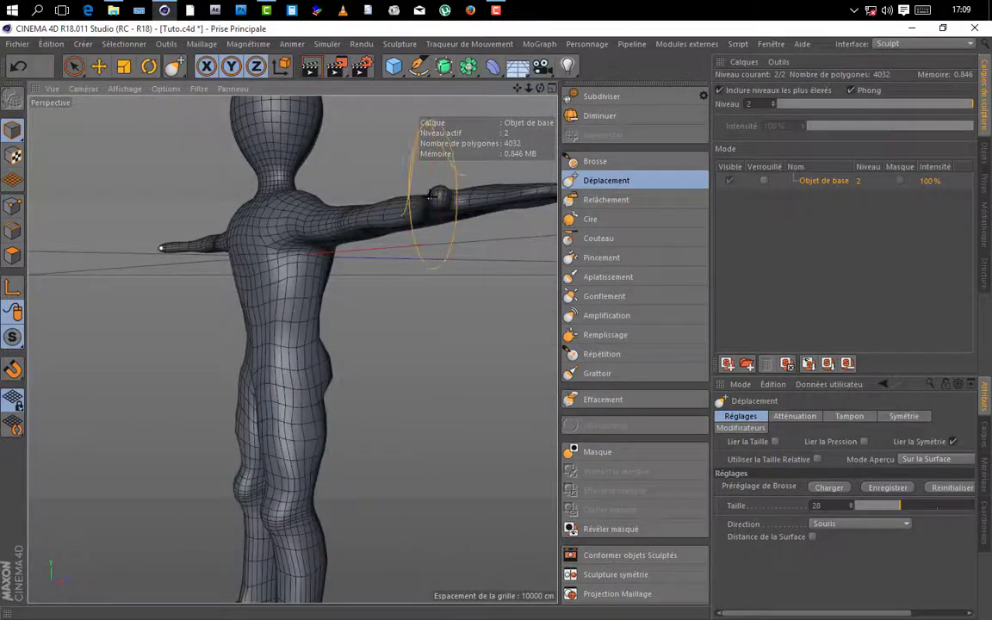
- Reshape the chest profile with the Déplacement brush, first at size 36 and then at size 52
drag(541, 88, 492, 131)
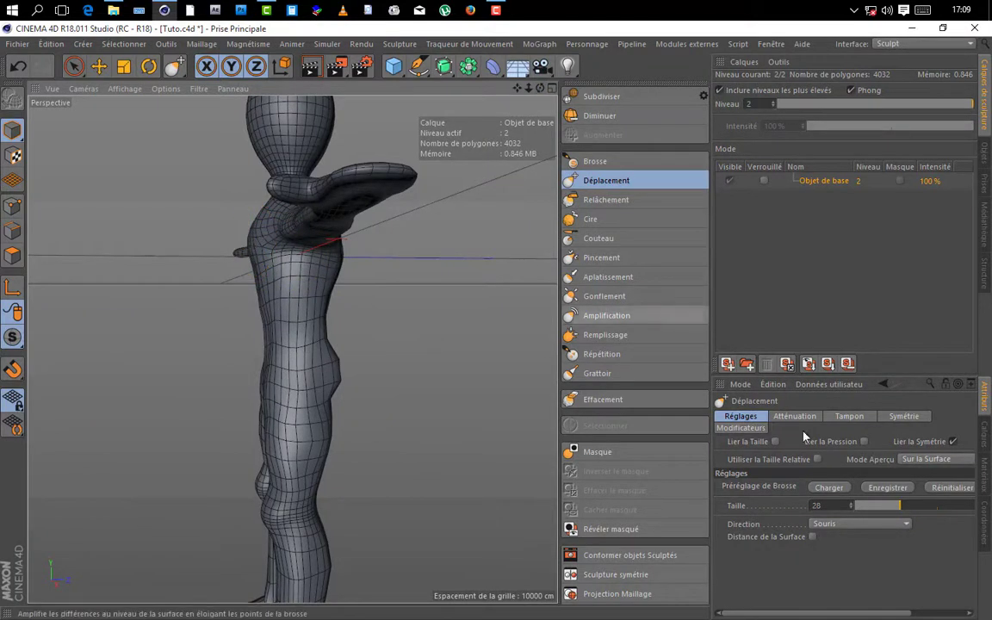
drag(902, 505, 911, 506)
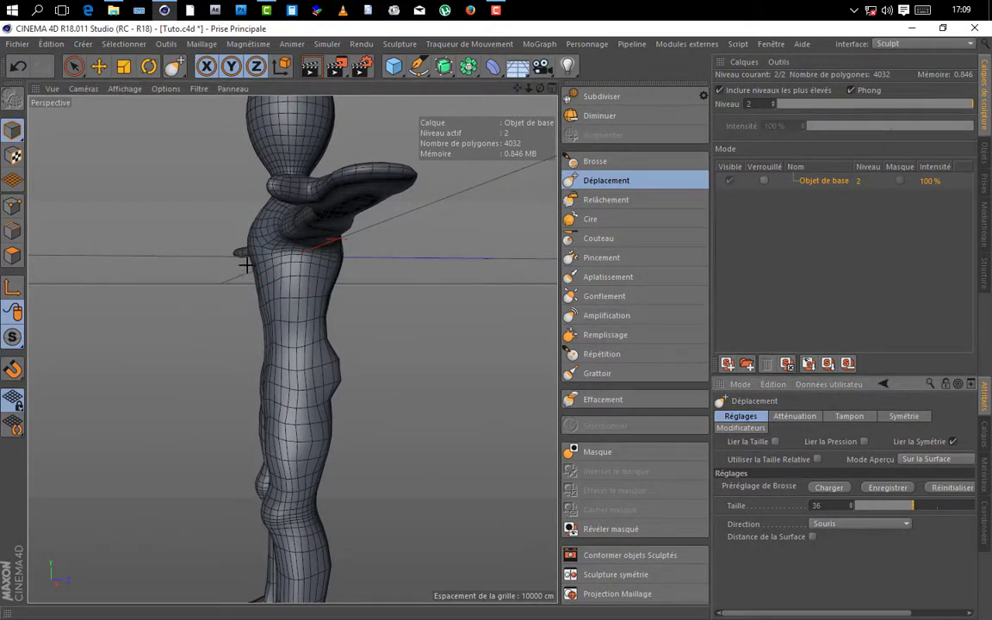
mouse_move(256, 225)
mouse_down()
mouse_move(255, 234)
mouse_move(209, 237)
mouse_up()
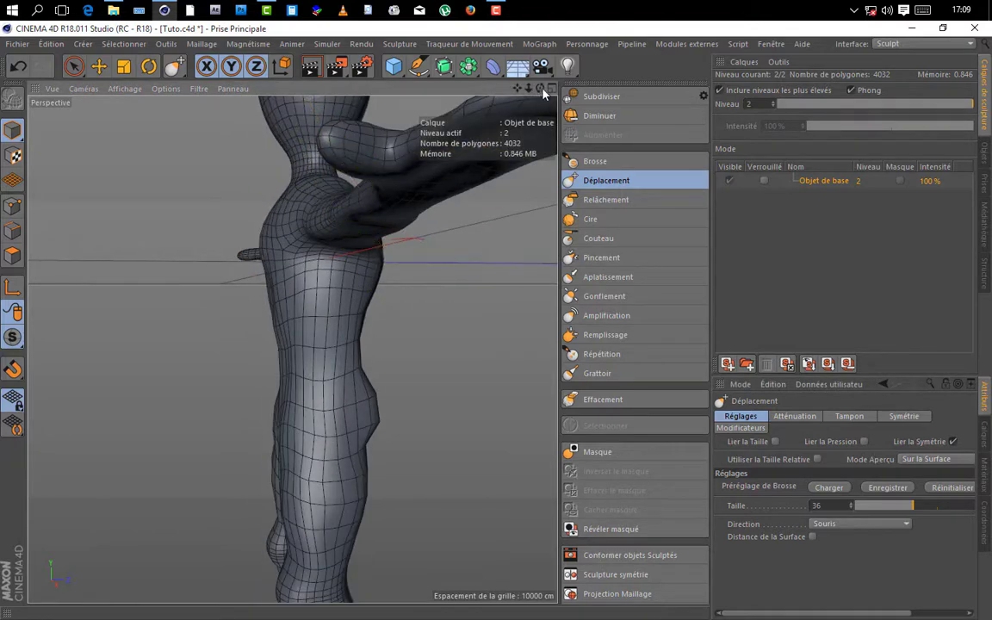
drag(540, 88, 292, 348)
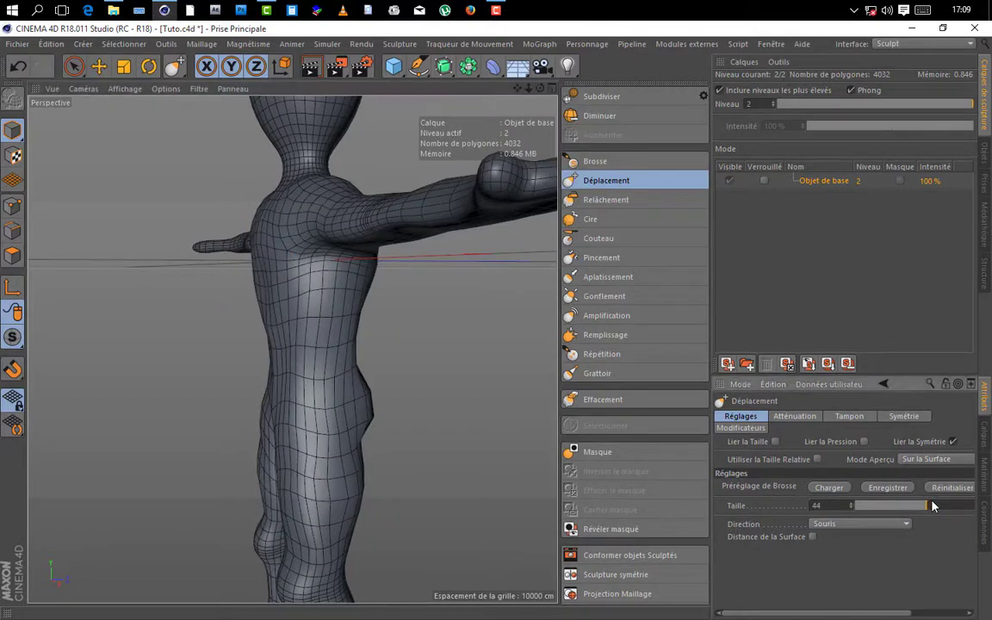
drag(913, 505, 939, 505)
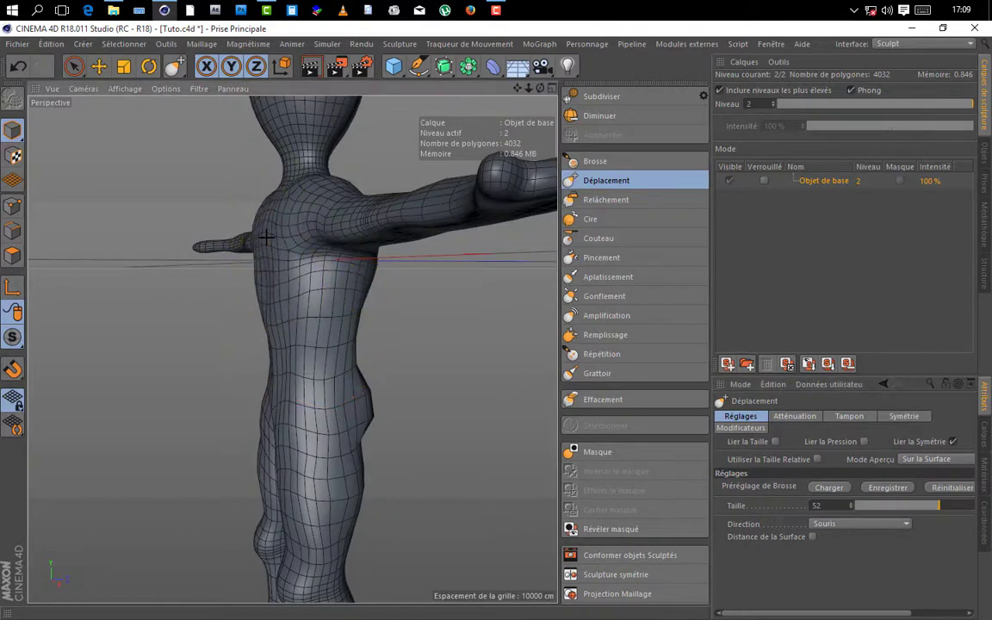
mouse_move(299, 221)
mouse_down()
mouse_move(291, 213)
mouse_move(288, 285)
mouse_move(278, 258)
mouse_move(270, 332)
mouse_up()
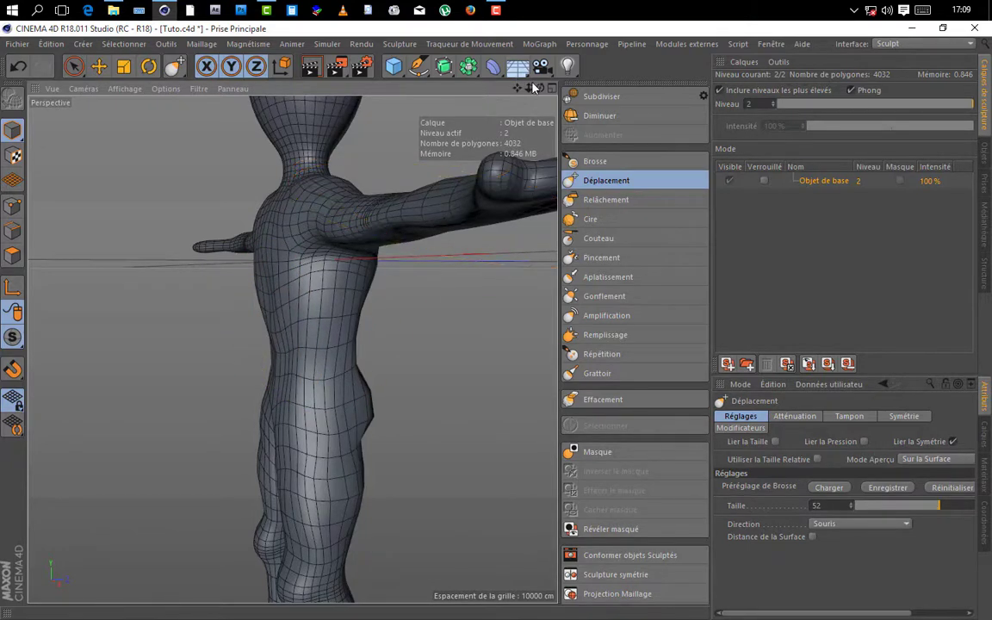
- Refine the belly and waist with the Déplacement brush, reducing its size to 35
drag(534, 88, 513, 97)
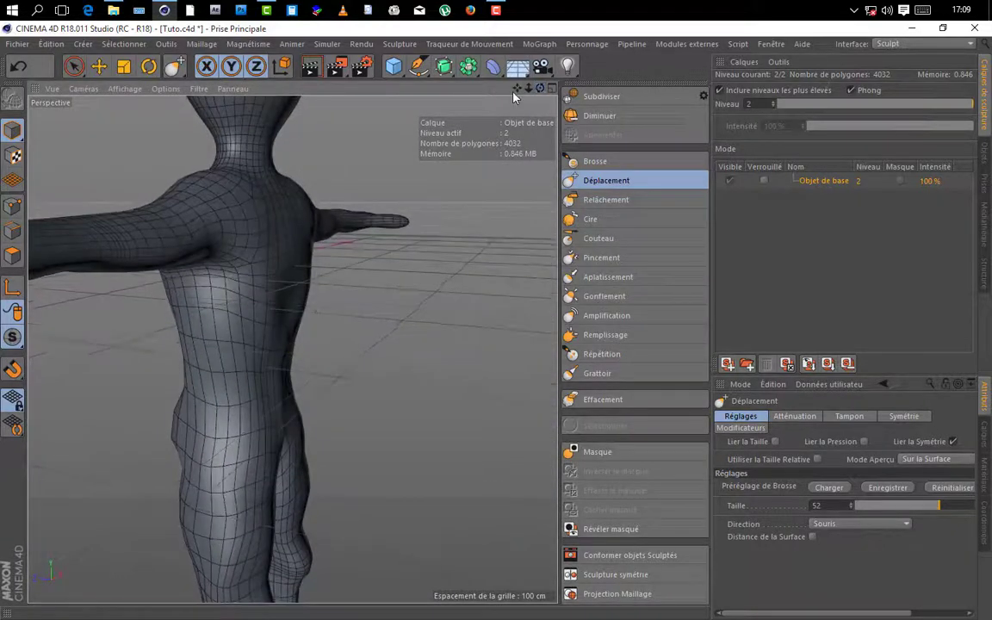
drag(290, 317, 297, 318)
drag(937, 505, 909, 505)
mouse_move(540, 89)
mouse_down()
mouse_move(290, 348)
mouse_move(539, 89)
mouse_up()
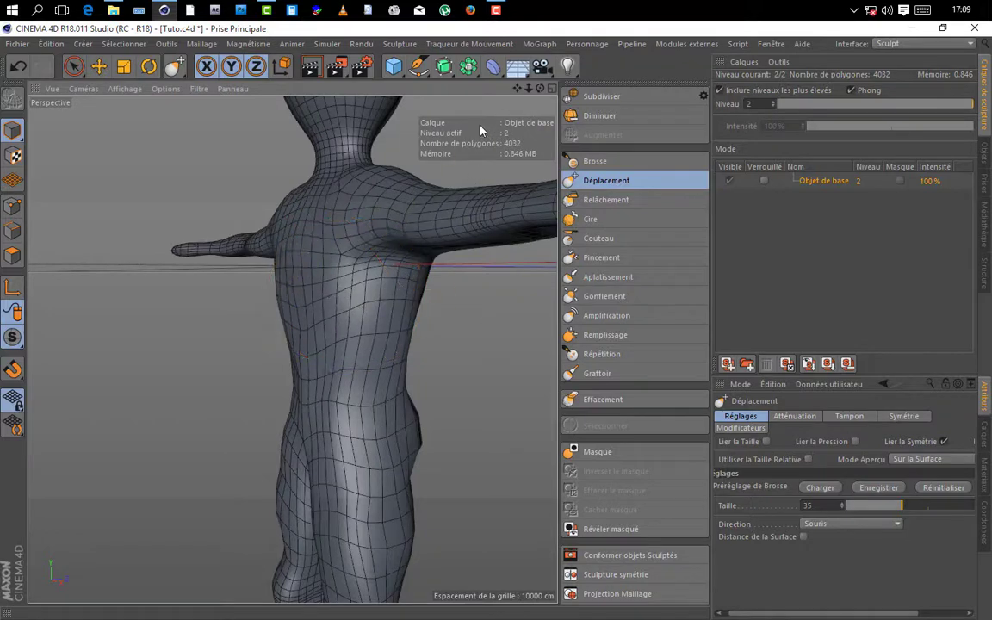
drag(540, 89, 528, 111)
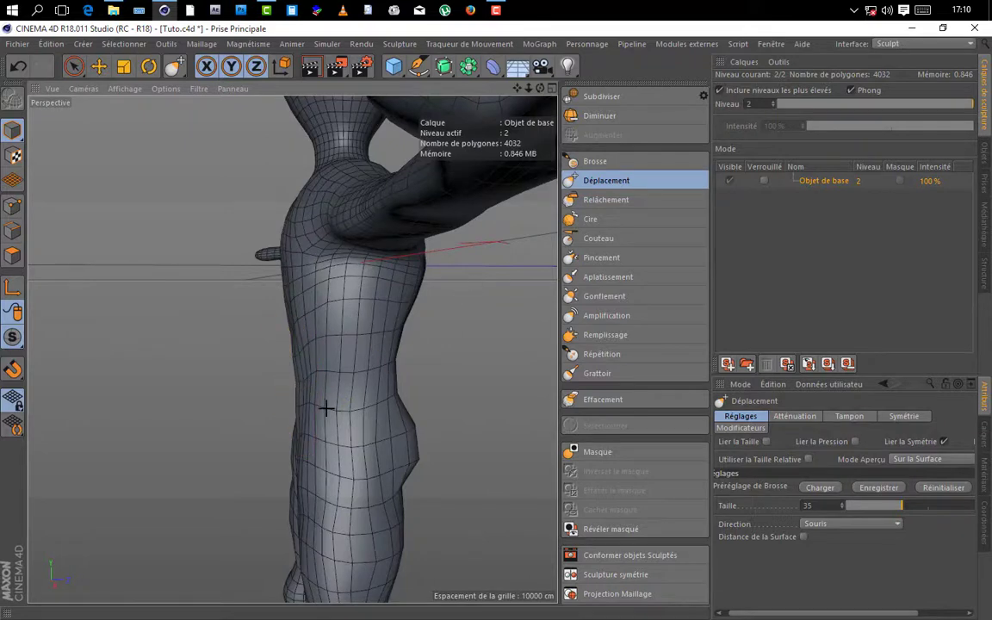
drag(540, 88, 540, 167)
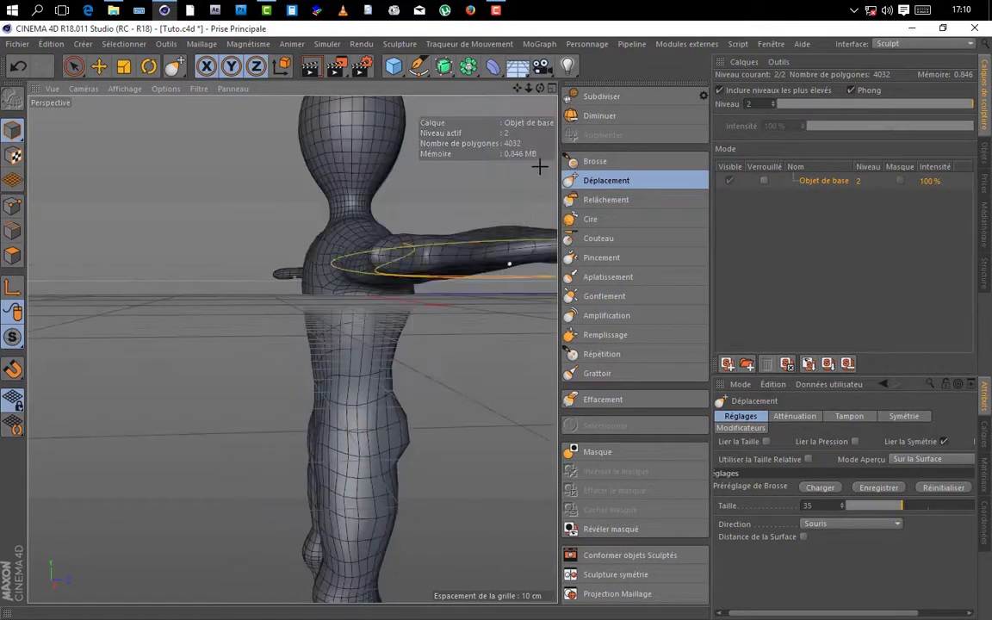
mouse_move(540, 87)
mouse_down()
mouse_move(693, 88)
mouse_move(680, 90)
mouse_up()
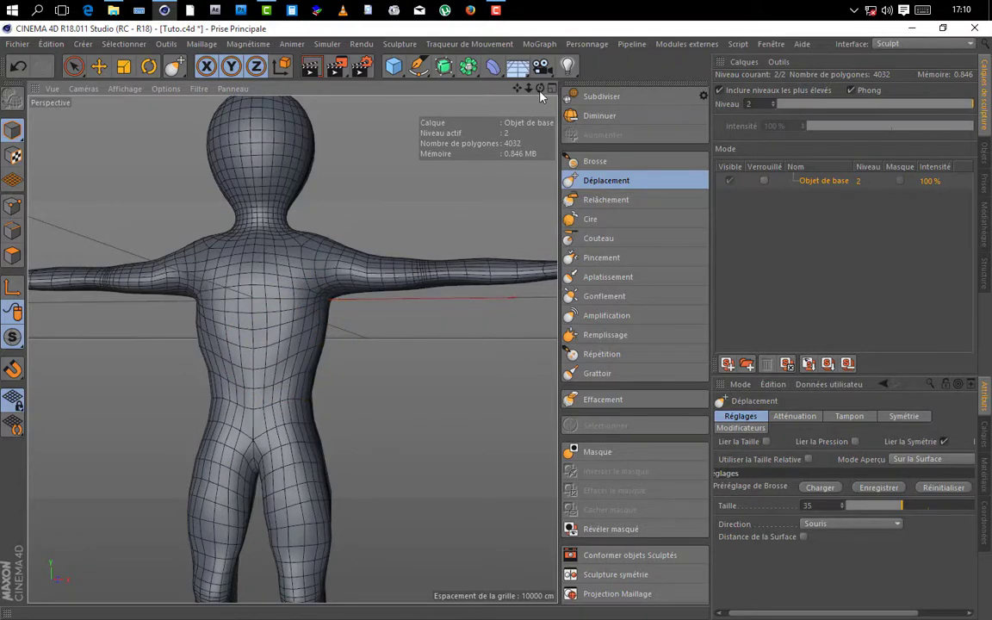
alt+drag(292, 348, 292, 348)
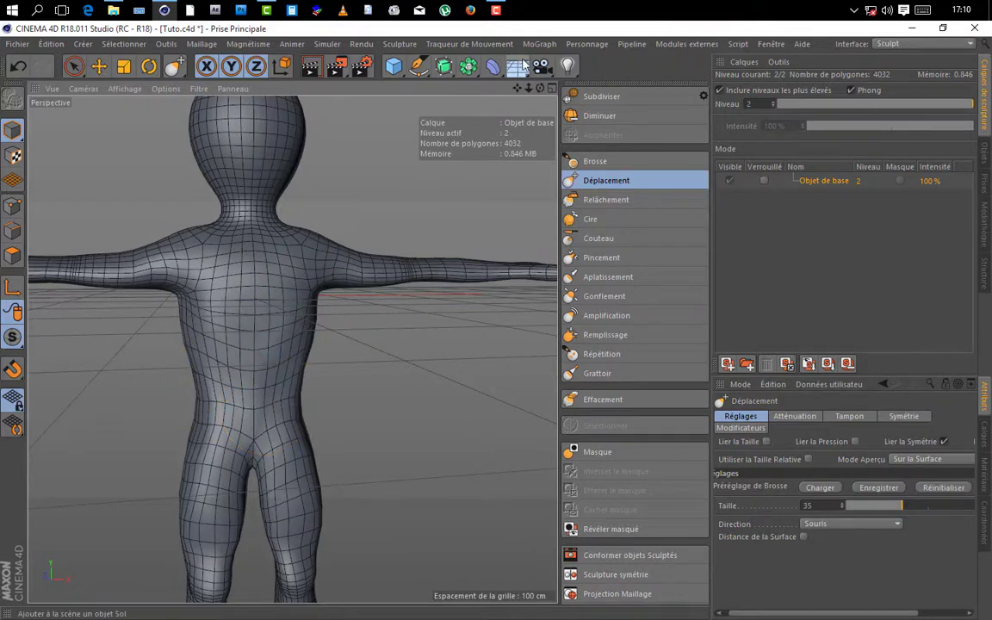
alt+drag(292, 348, 288, 347)
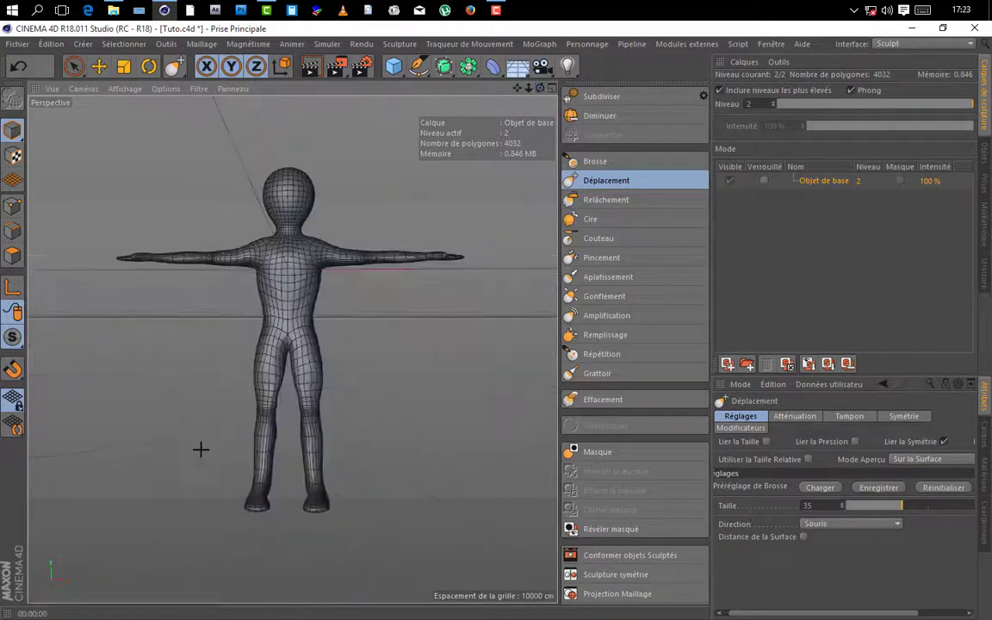
- Shape the inner and outer contours of the calves with the Déplacement brush at size 35
scroll(245, 455, up, 5)
scroll(374, 488, up, 4)
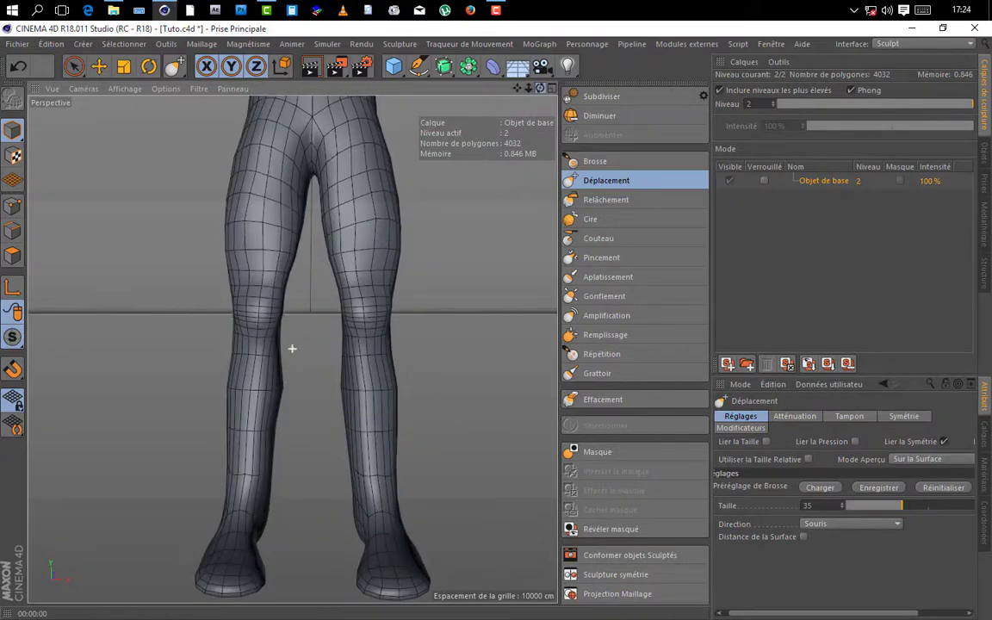
alt+drag(290, 348, 291, 348)
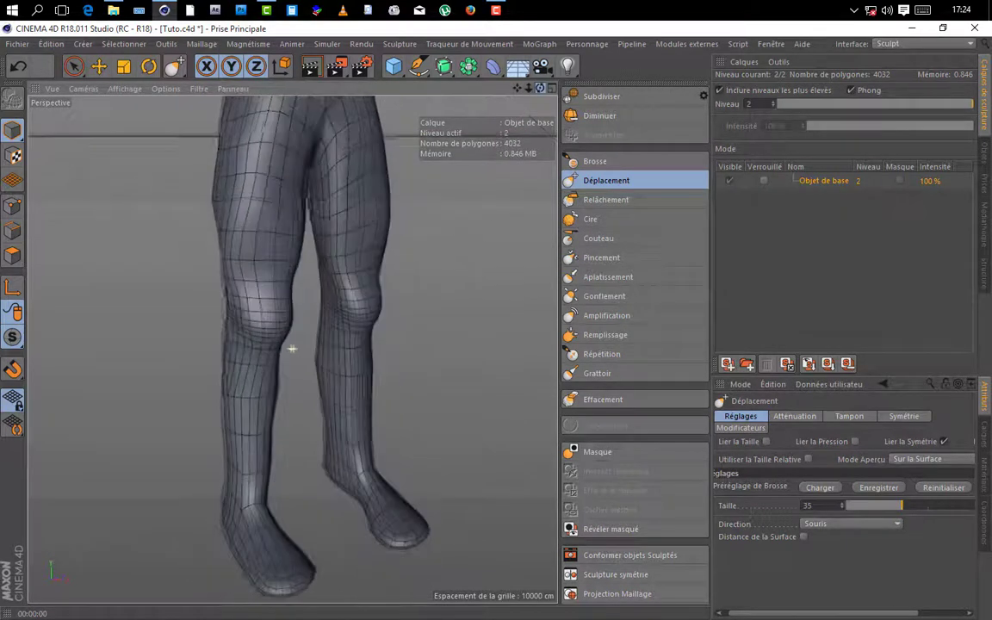
scroll(362, 448, up, 4)
drag(328, 461, 320, 455)
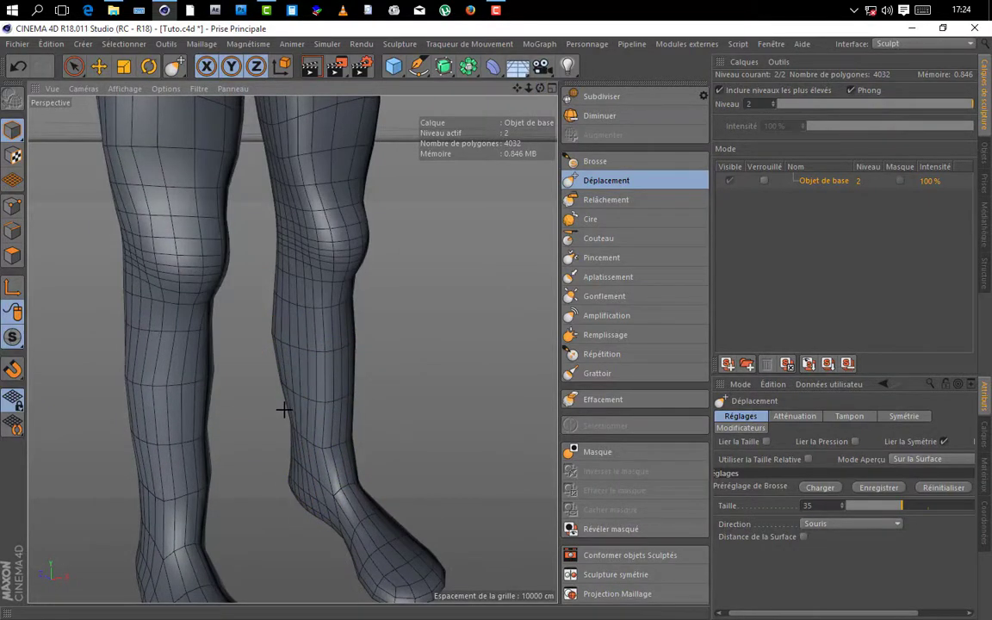
alt+drag(290, 348, 290, 348)
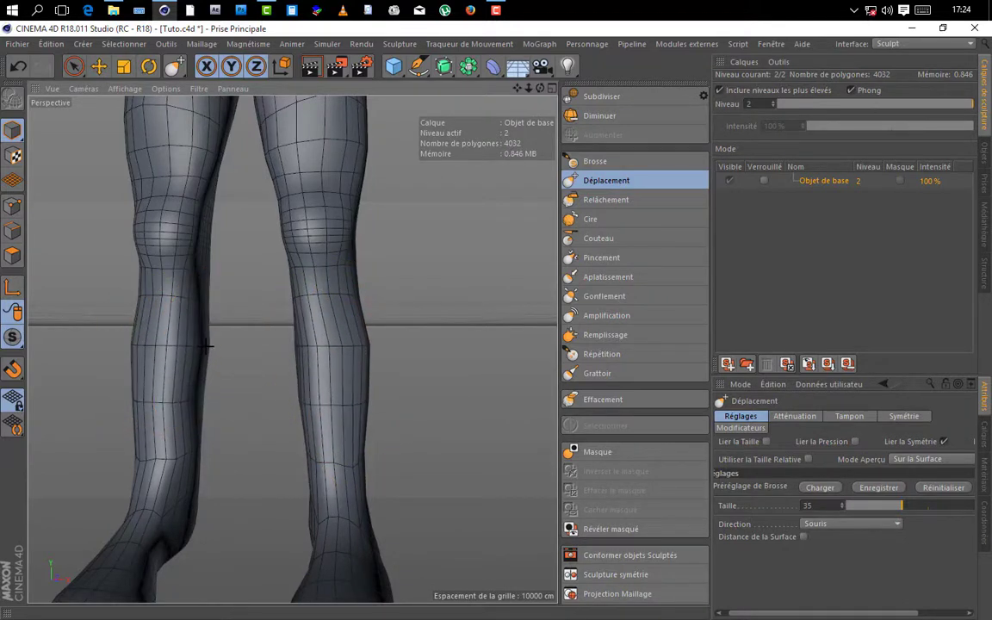
scroll(454, 255, down, 3)
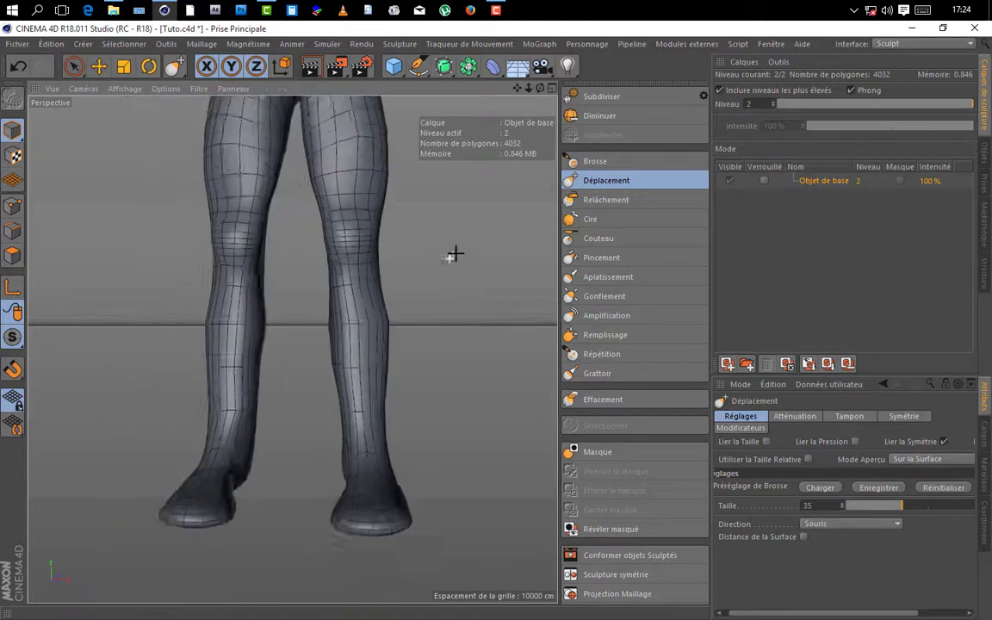
- Adjust the back of the calves and the ankles with the Déplacement brush at size 35
drag(542, 92, 503, 100)
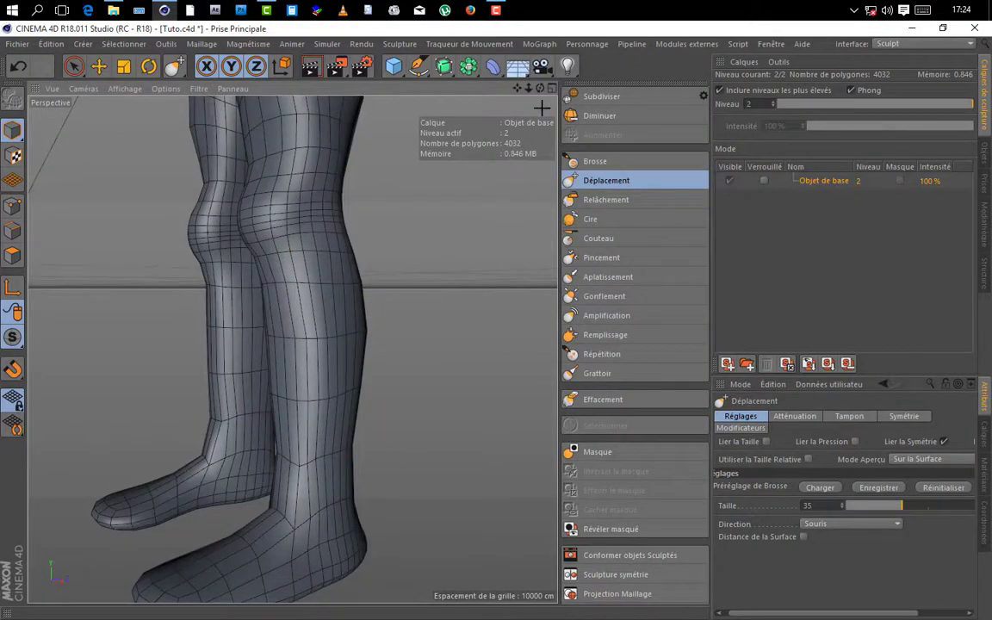
drag(540, 89, 548, 68)
scroll(170, 335, down, 3)
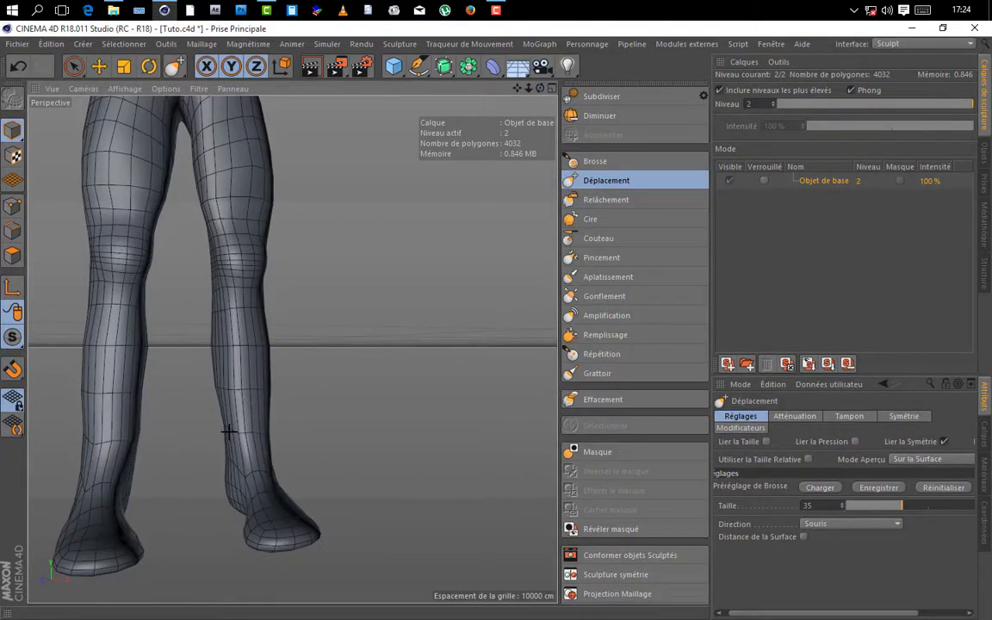
scroll(245, 405, down, 3)
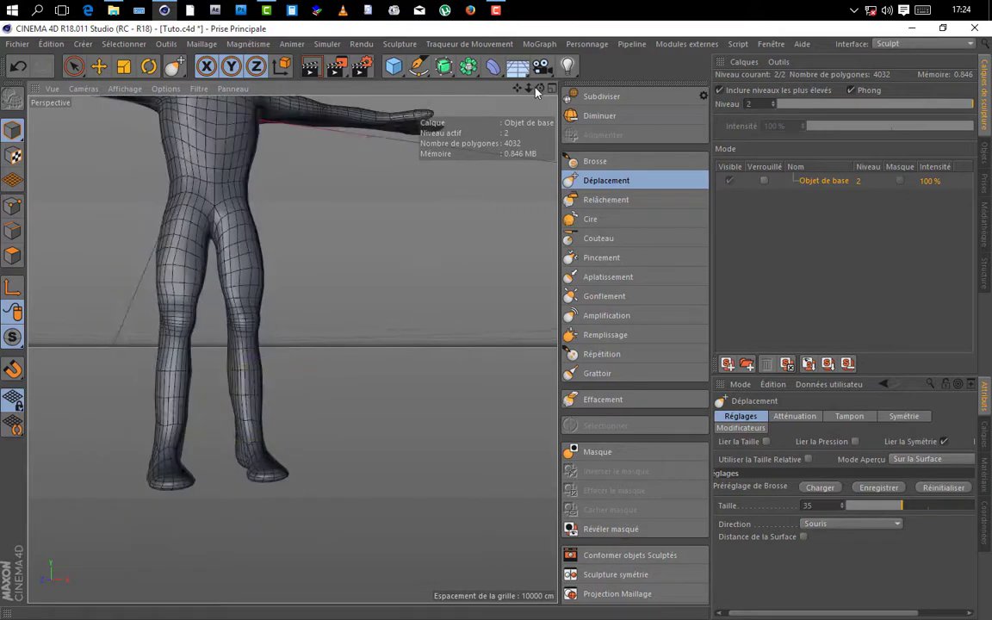
drag(539, 89, 331, 123)
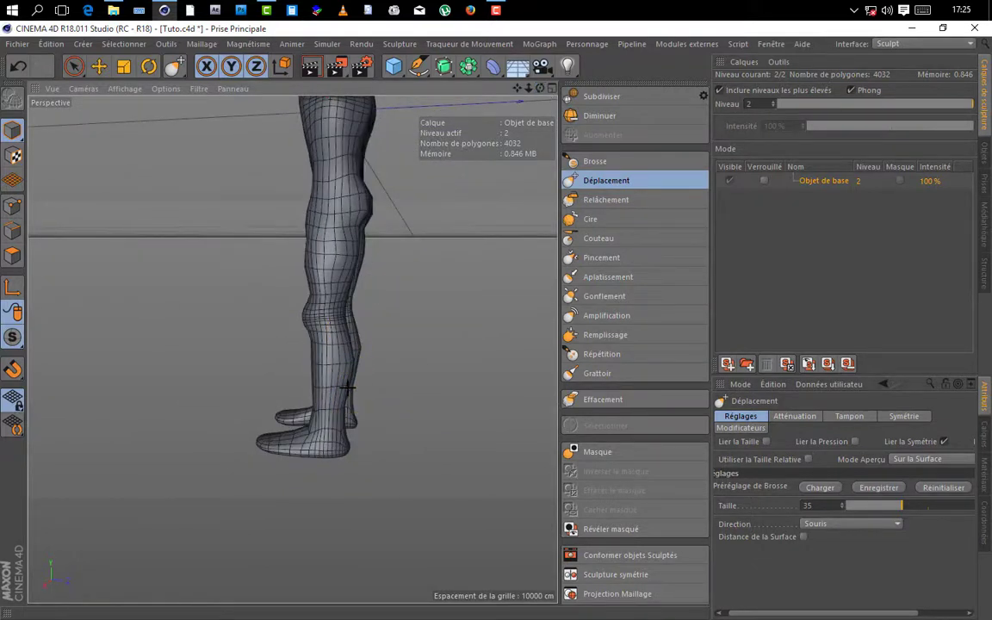
- Reshape the edge of the foot soles from below with the Déplacement brush at size 35
scroll(358, 379, up, 3)
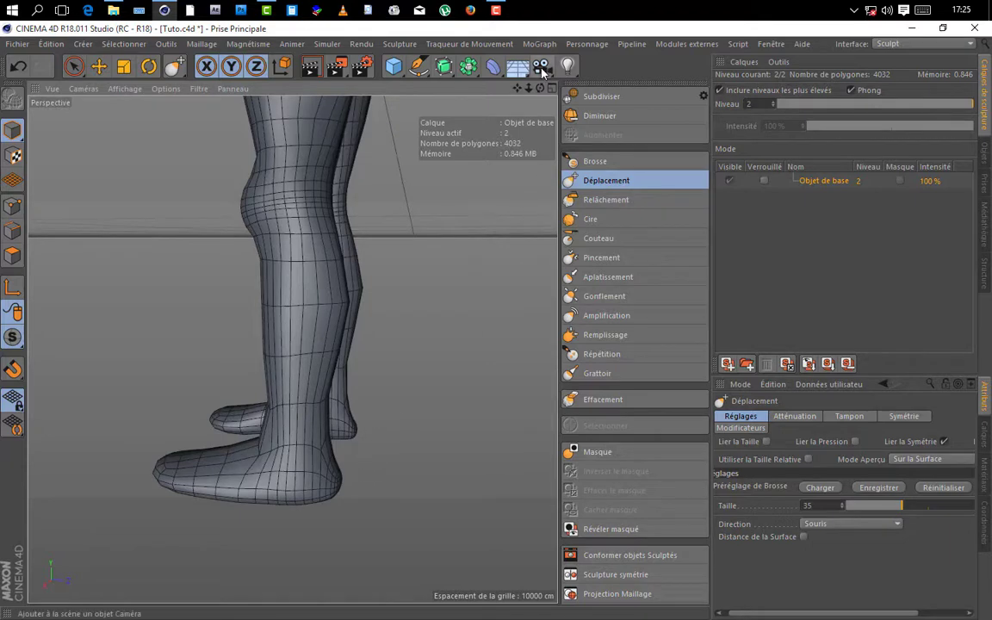
mouse_move(540, 88)
mouse_down()
mouse_move(562, 30)
mouse_move(622, 9)
mouse_up()
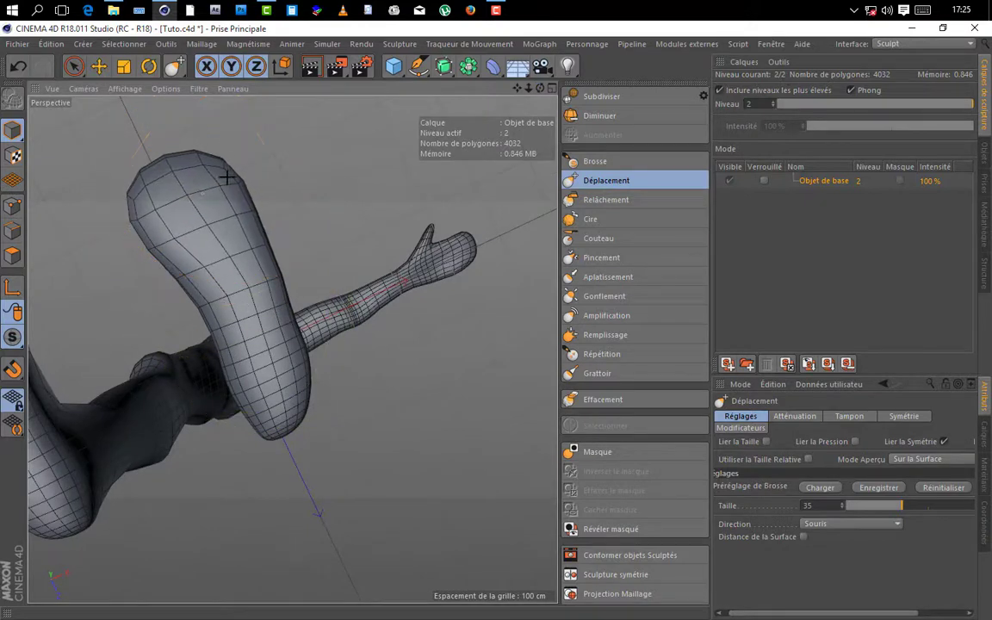
drag(144, 215, 136, 219)
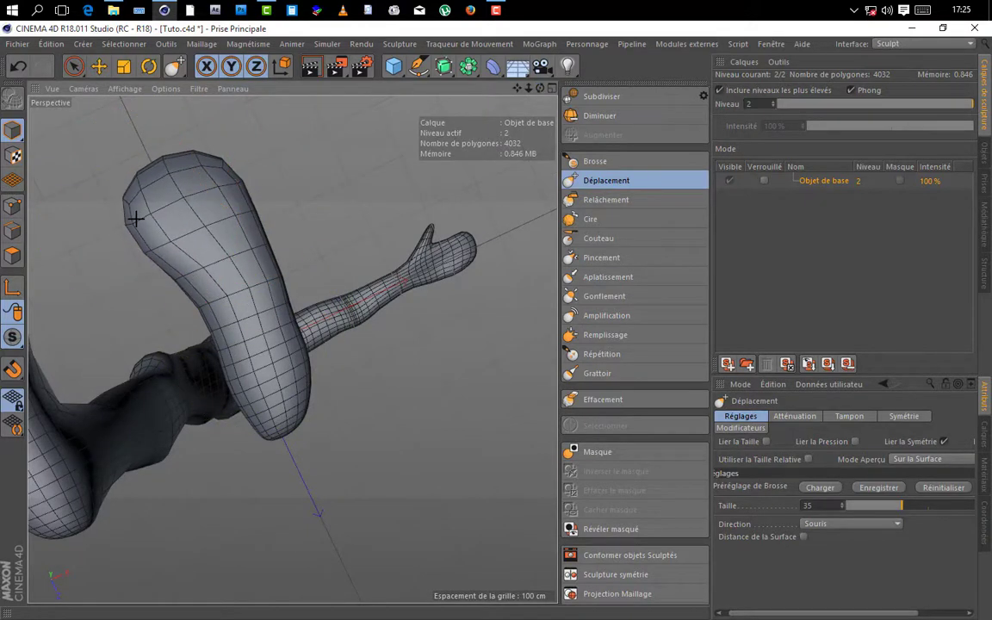
scroll(349, 294, down, 5)
- Inflate the front of the thighs with the Gonflement brush at size 24 and 7 % pressure
drag(540, 88, 504, 212)
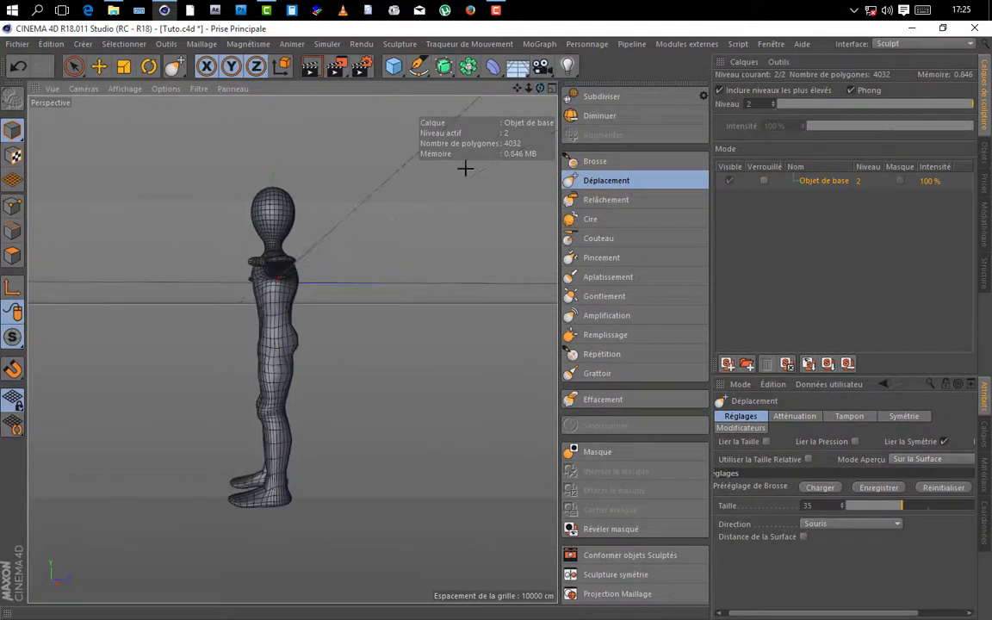
scroll(270, 420, up, 10)
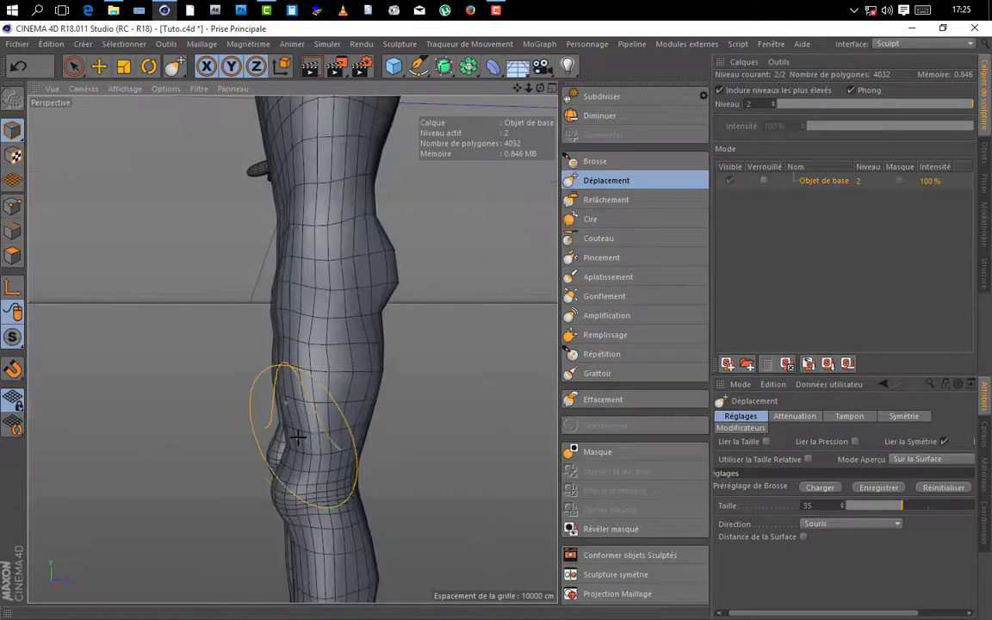
drag(541, 89, 291, 348)
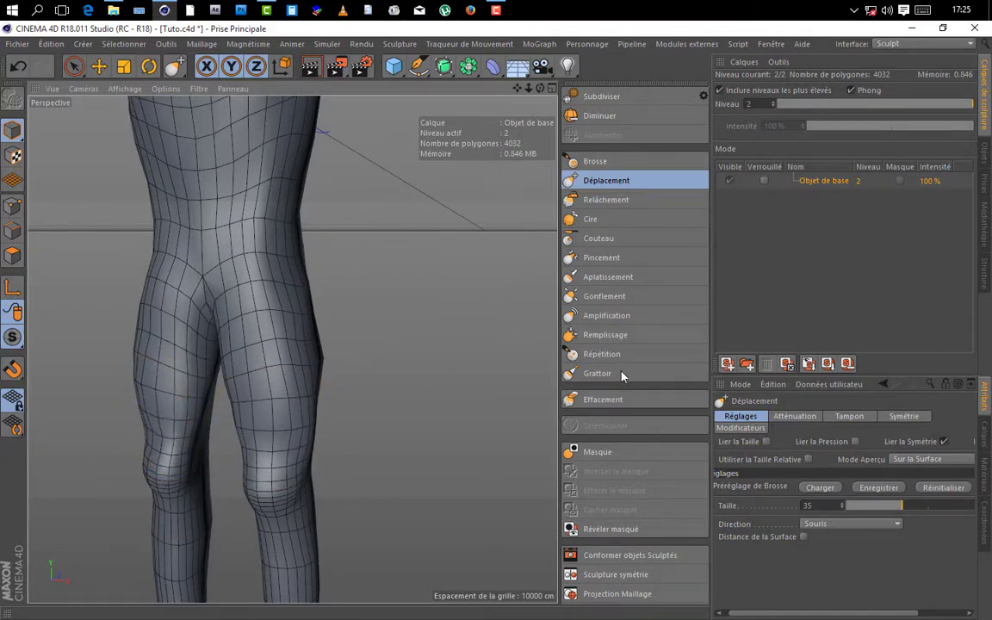
click(616, 296)
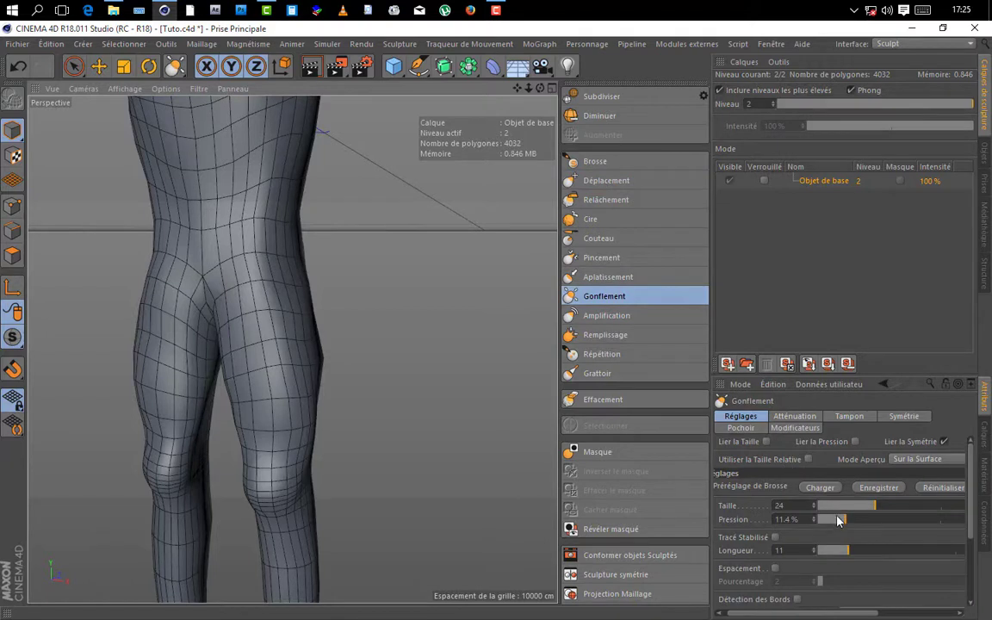
drag(840, 520, 836, 521)
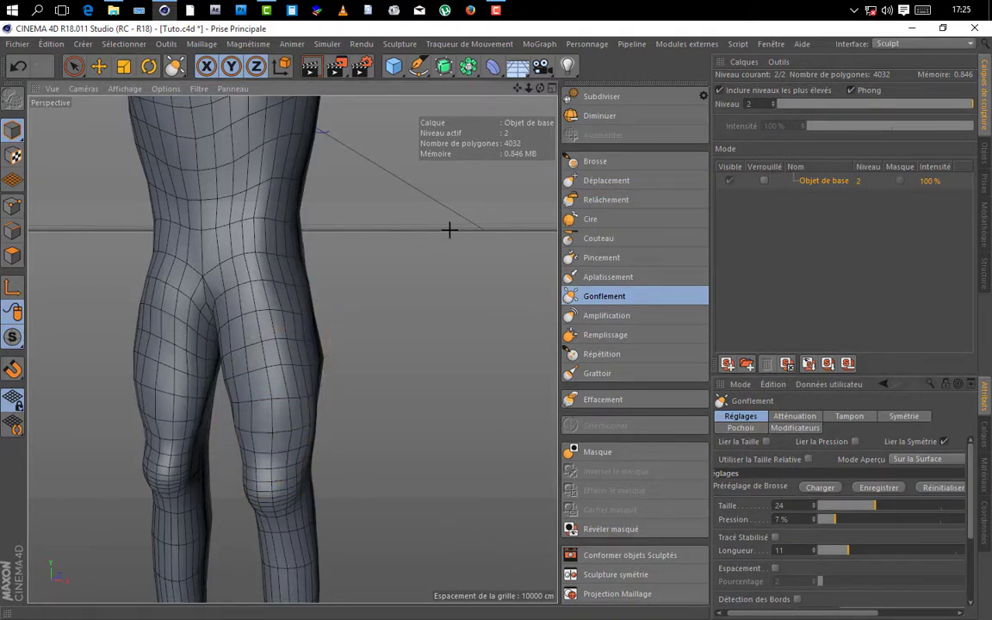
alt+drag(294, 347, 274, 316)
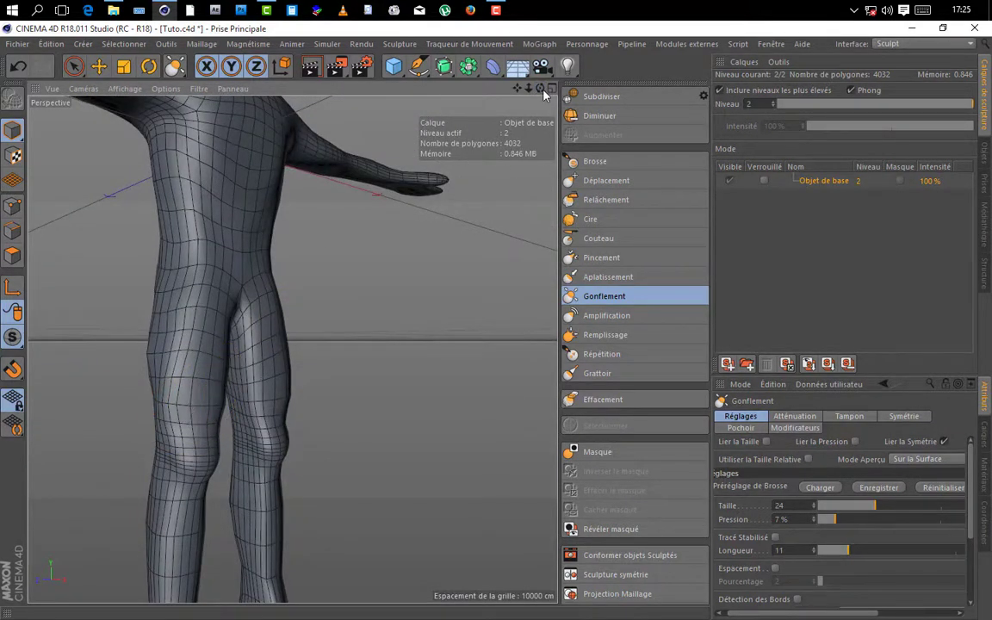
- Reshape the abdomen and lower ribcage with the Déplacement brush at size 35
drag(543, 92, 297, 219)
click(606, 180)
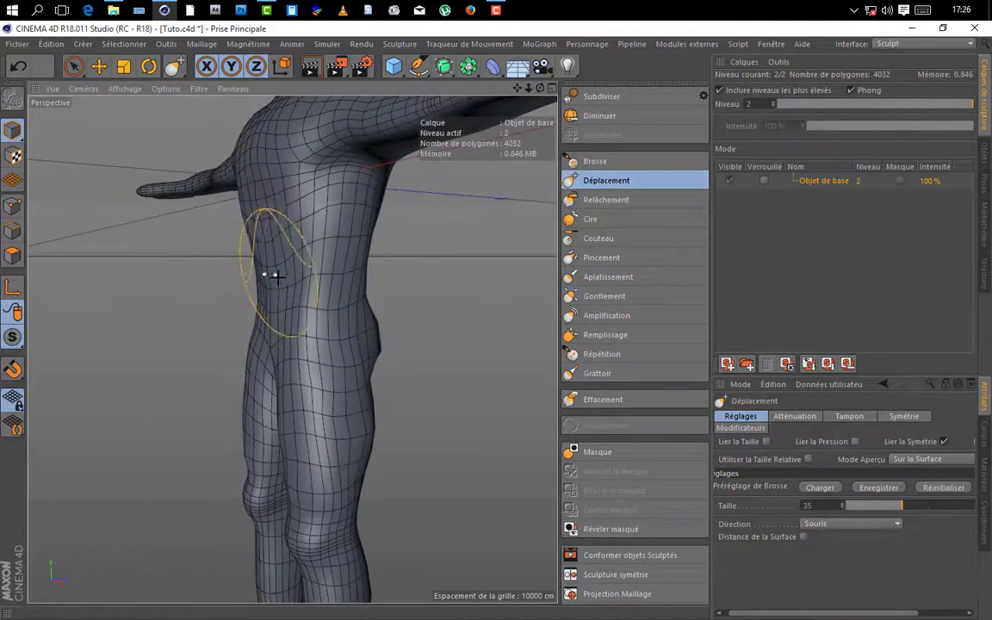
mouse_move(276, 276)
mouse_down()
mouse_move(270, 206)
mouse_move(258, 214)
mouse_up()
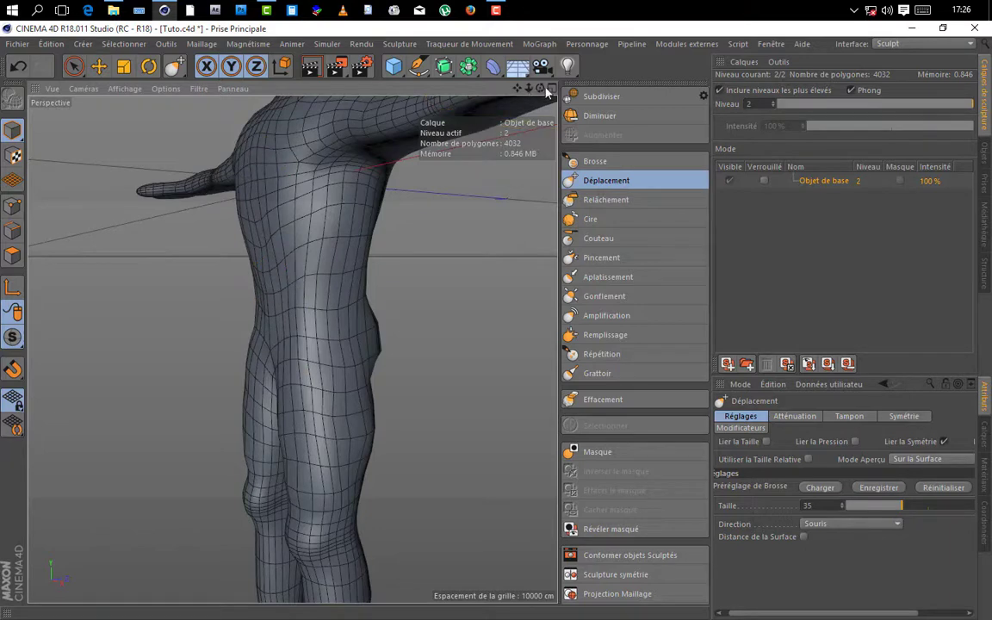
- Refine the front profile of the torso, from the lower belly up to the chest, with the Déplacement brush at size 35
drag(540, 89, 482, 121)
drag(522, 89, 483, 78)
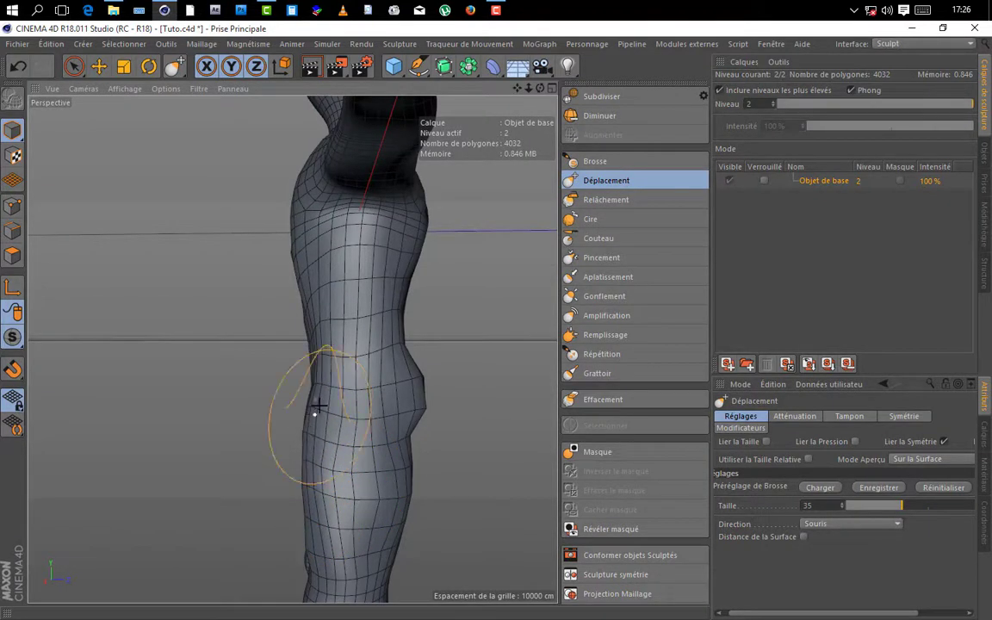
mouse_move(317, 404)
mouse_down()
mouse_move(376, 284)
mouse_move(358, 185)
mouse_move(318, 155)
mouse_up()
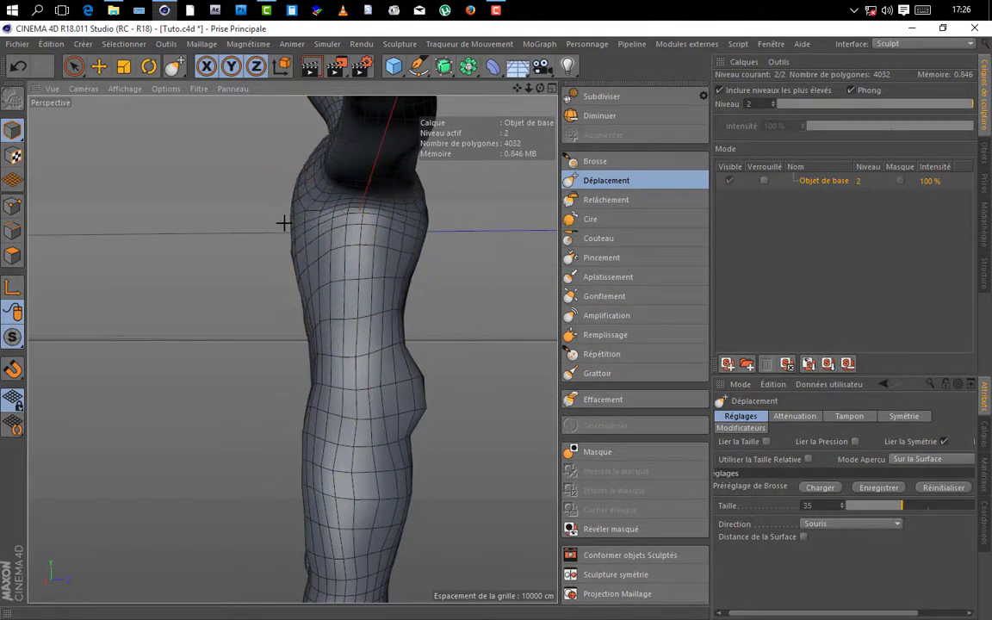
mouse_move(539, 87)
mouse_down()
mouse_move(290, 348)
mouse_move(325, 222)
mouse_up()
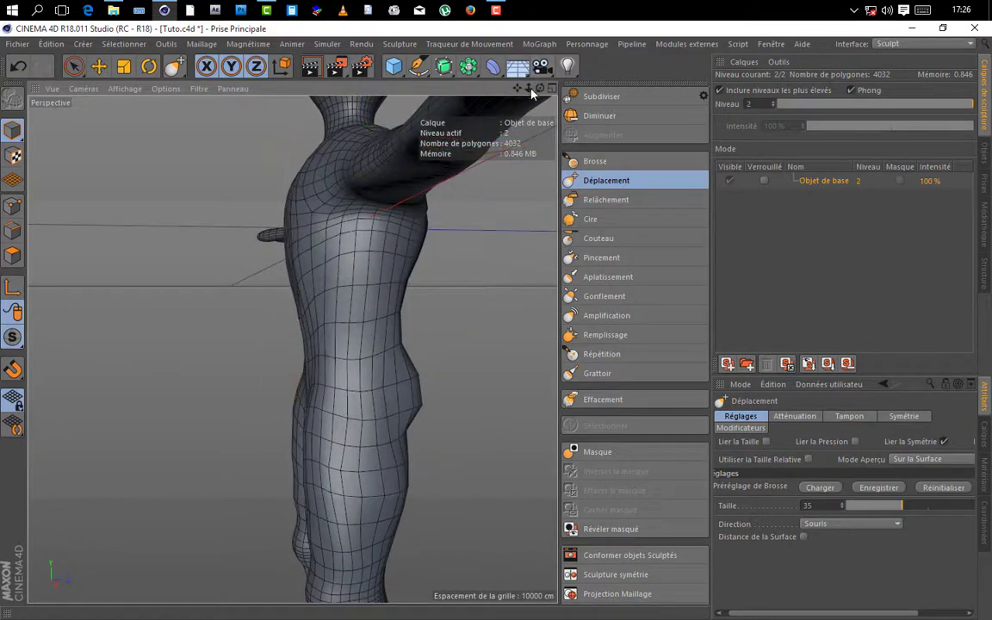
mouse_move(539, 87)
mouse_down()
mouse_move(516, 121)
mouse_move(460, 127)
mouse_move(294, 195)
mouse_up()
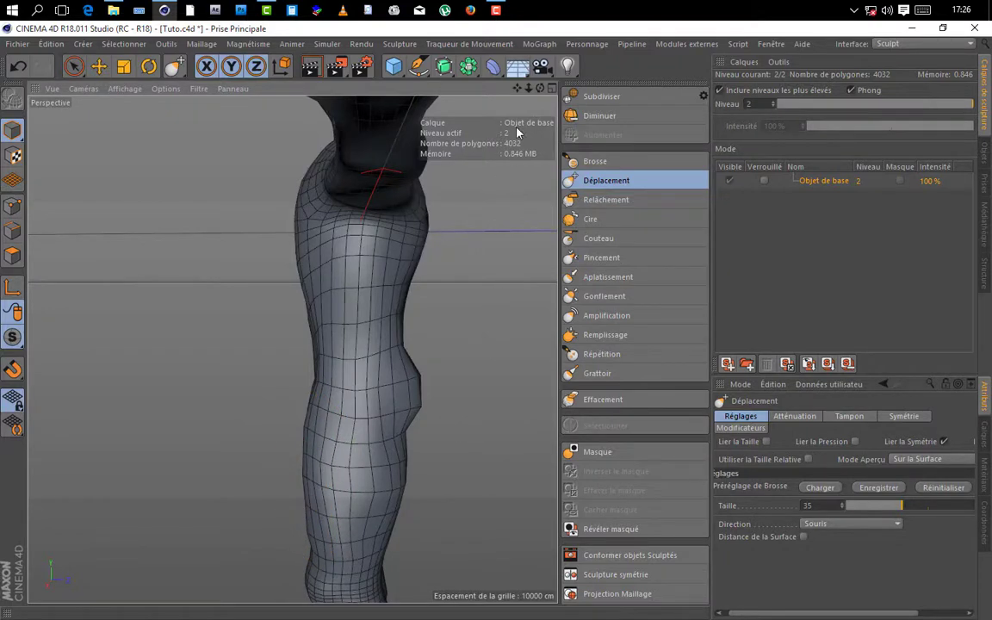
mouse_move(541, 89)
mouse_down()
mouse_move(430, 377)
mouse_move(368, 389)
mouse_move(380, 335)
mouse_up()
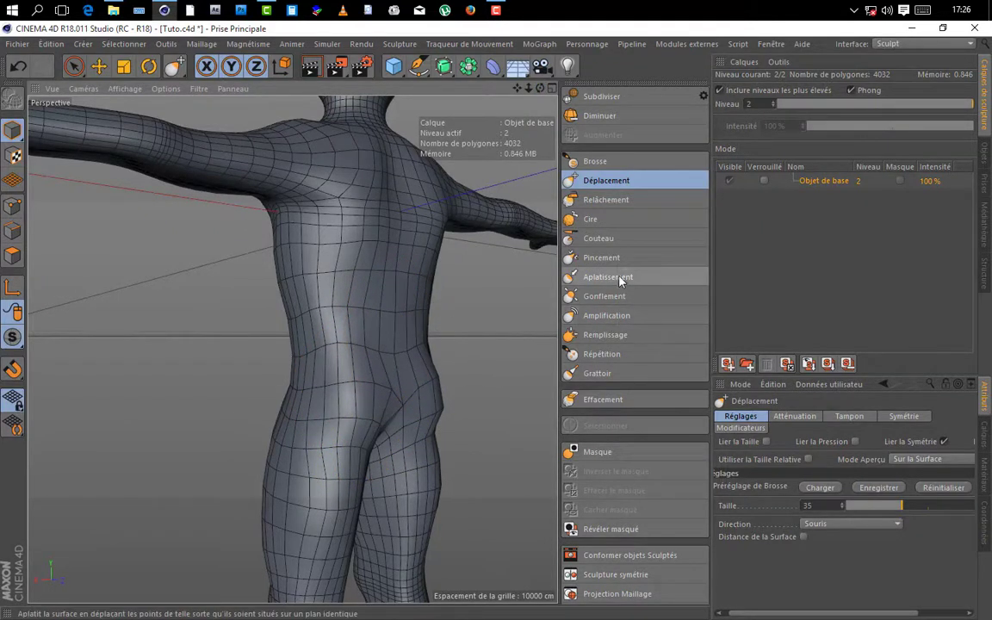
- Build up the back with the Gonflement brush at size 24 and 4.2 % pressure, and undo the last stroke
click(607, 296)
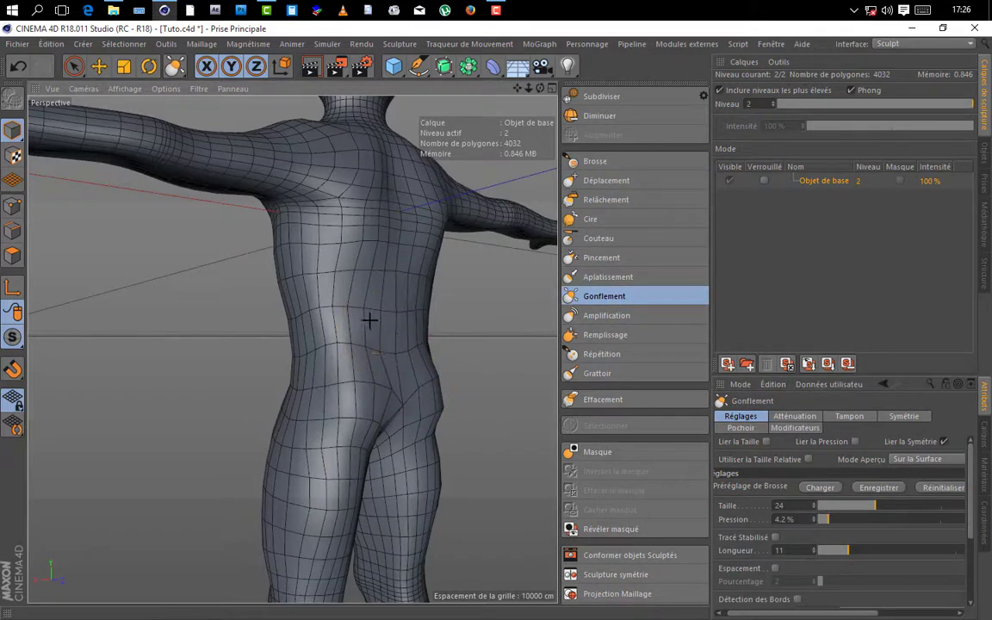
scroll(443, 261, down, 5)
alt+drag(442, 261, 287, 348)
scroll(290, 348, up, 3)
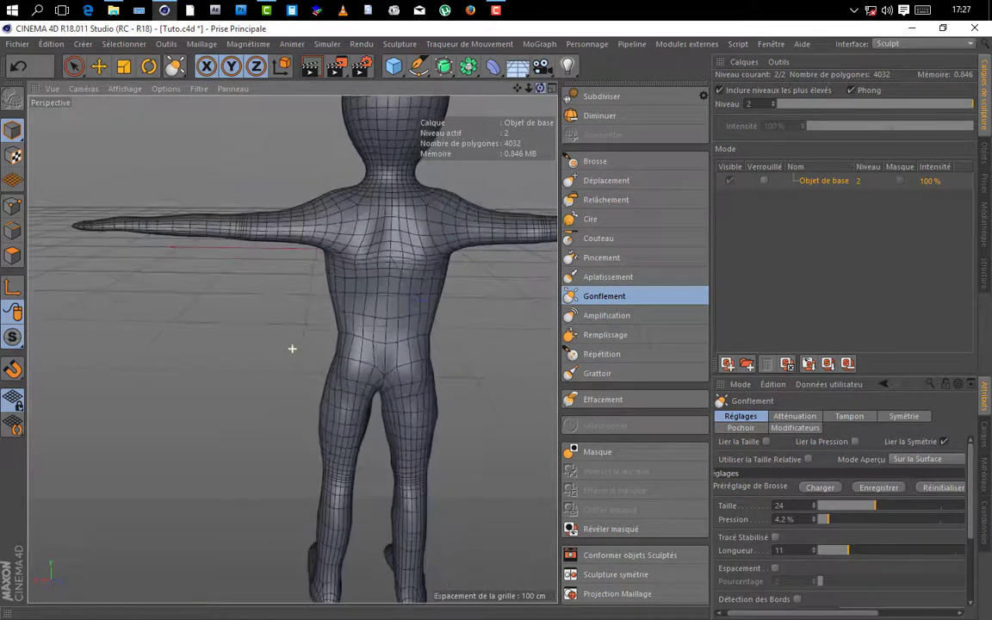
drag(540, 88, 536, 95)
scroll(387, 212, up, 3)
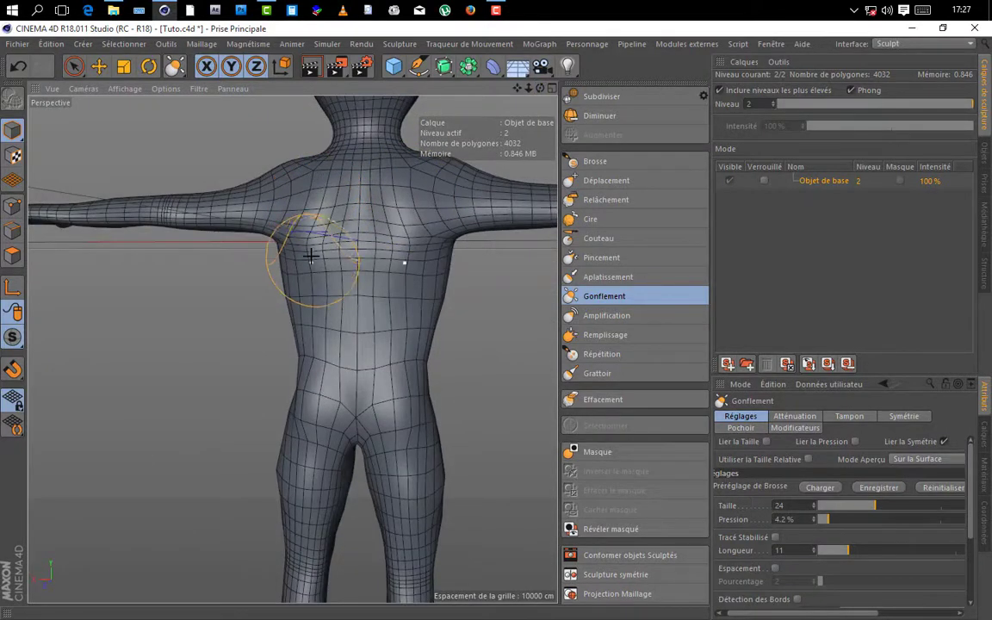
drag(521, 89, 292, 348)
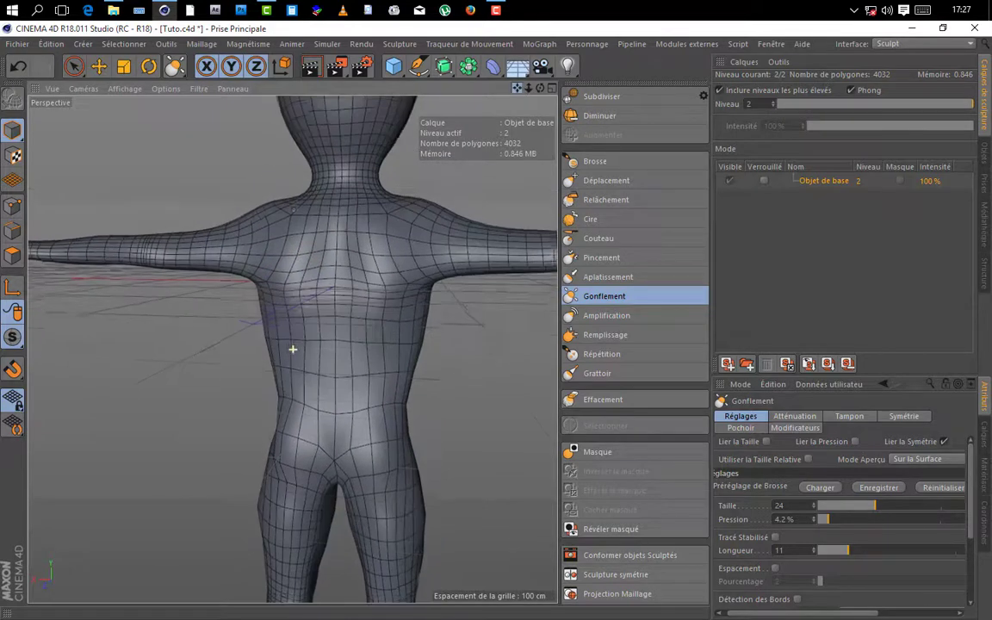
scroll(357, 235, up, 3)
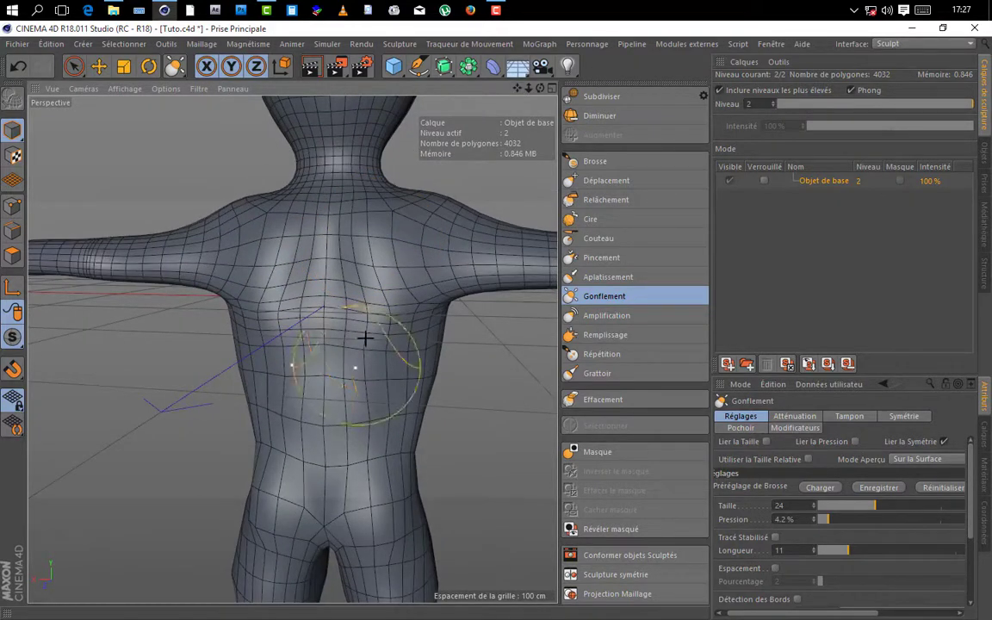
key(ctrl+z)
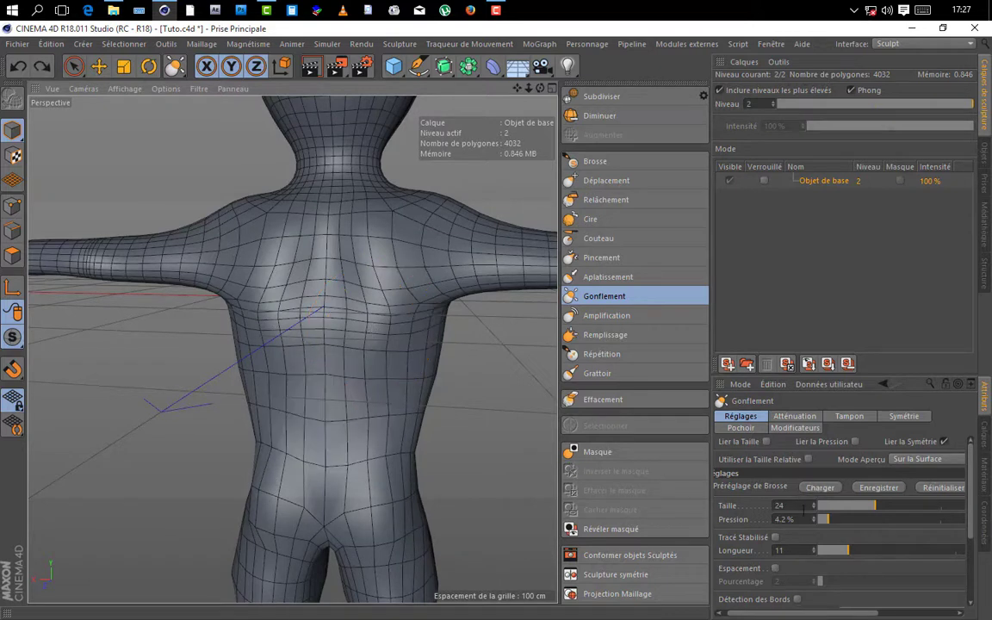
- Sculpt down the lower back with the Gonflement brush at size 8 and 6.7 % pressure, and render the full figure from the front
mouse_move(846, 509)
mouse_down()
mouse_move(834, 520)
mouse_move(835, 506)
mouse_up()
drag(366, 371, 358, 446)
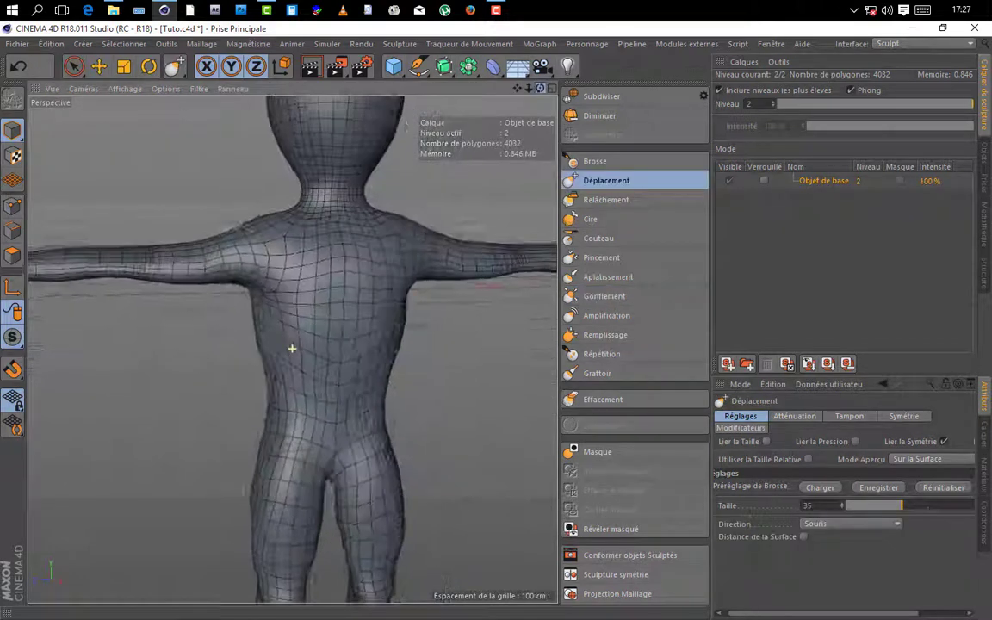
drag(540, 87, 371, 126)
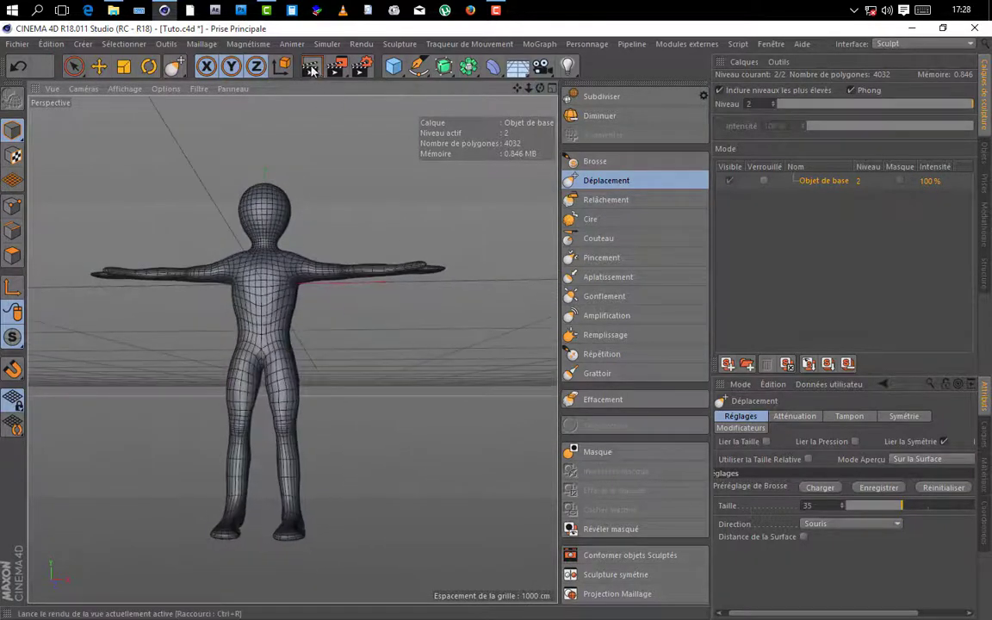
key(ctrl+r)
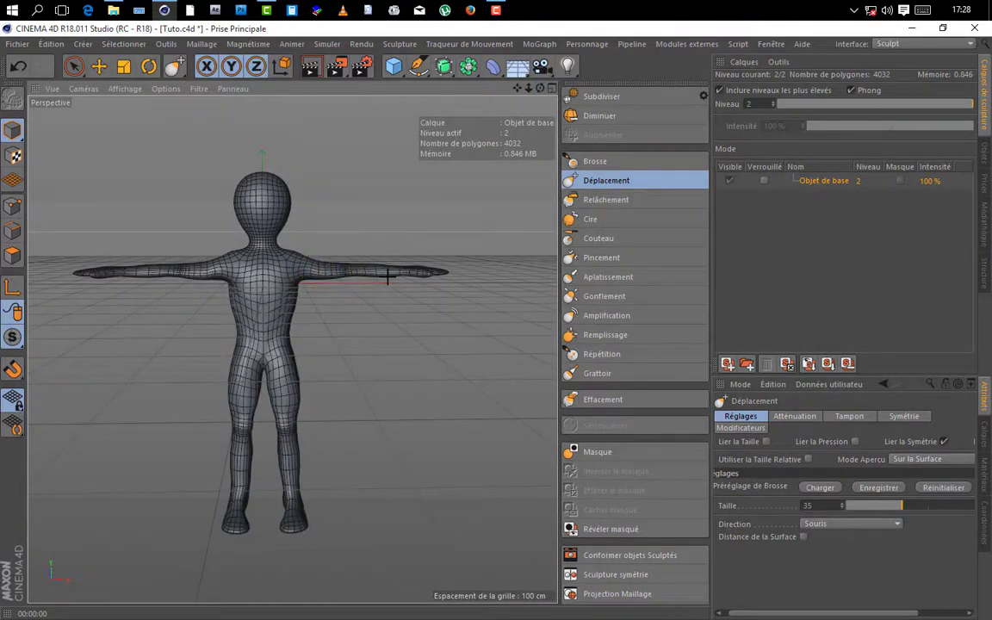
- Thicken the forearms and hands with the Gonflement brush at size 150 and 6.7 % pressure
scroll(388, 275, up, 3)
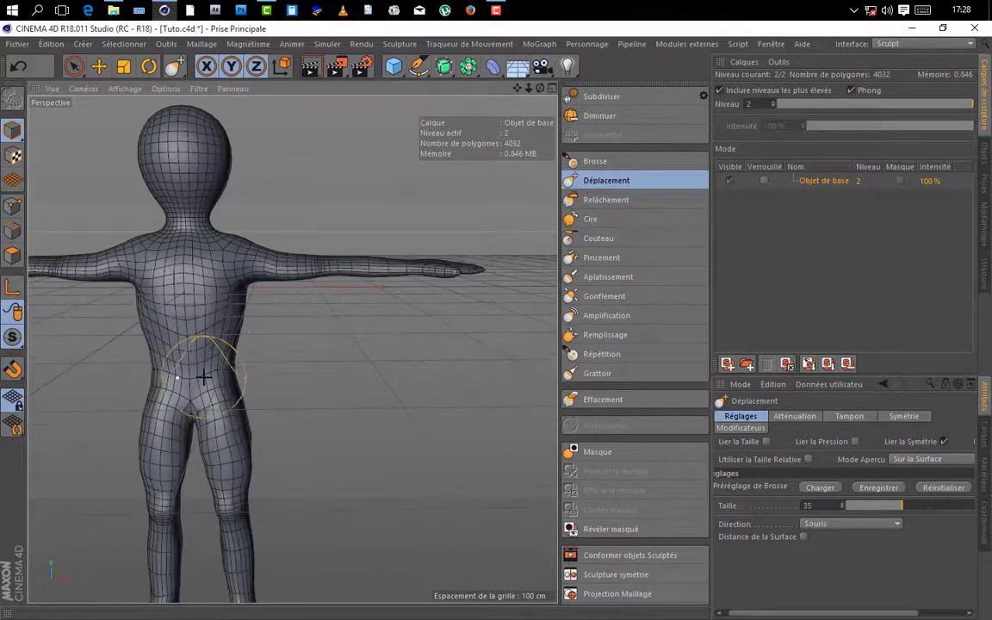
click(593, 298)
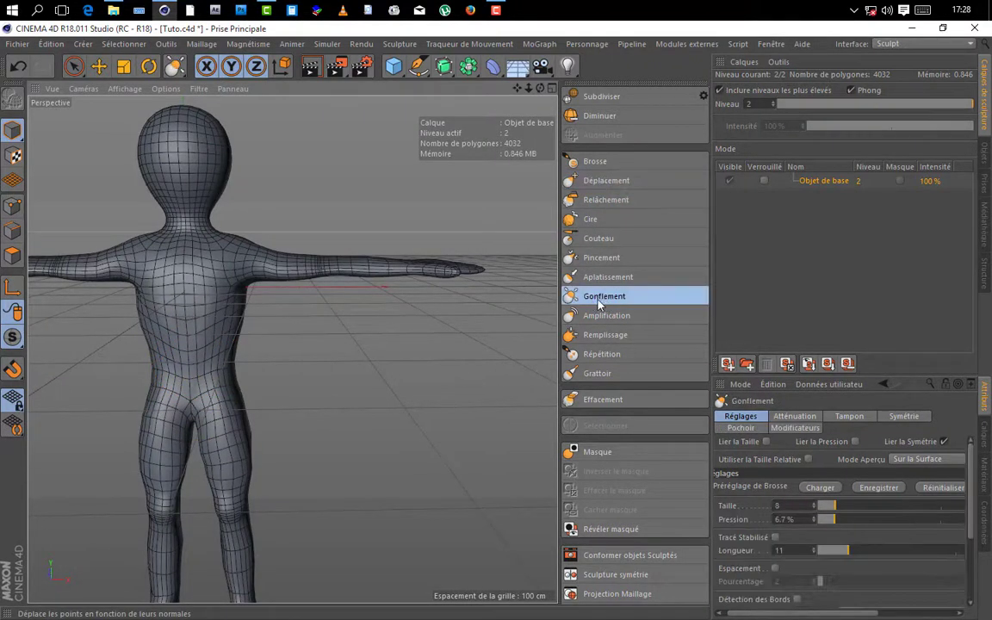
drag(846, 509, 972, 512)
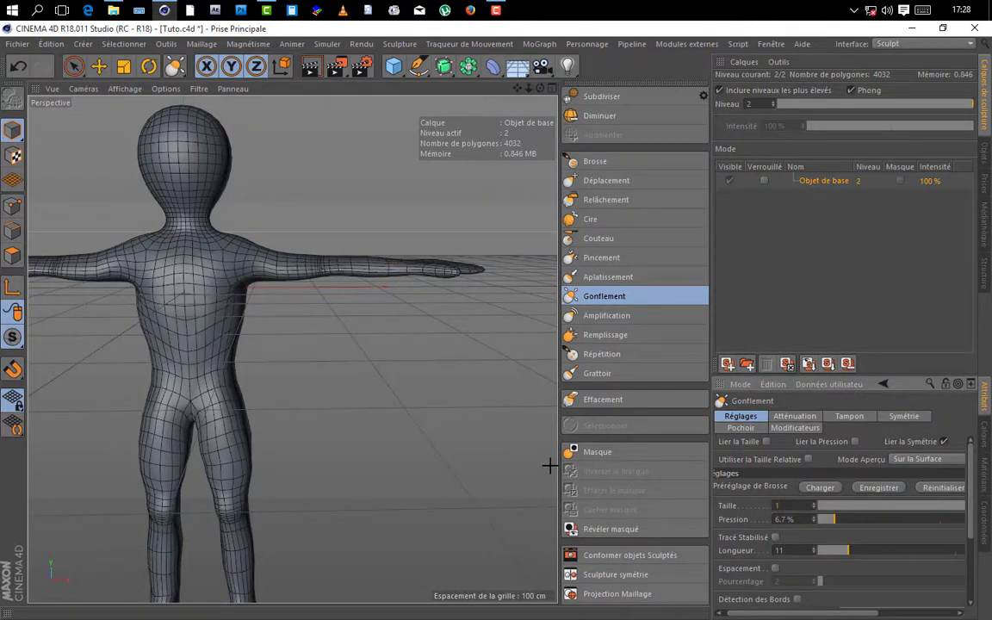
text(250)
drag(790, 506, 631, 509)
text(150)
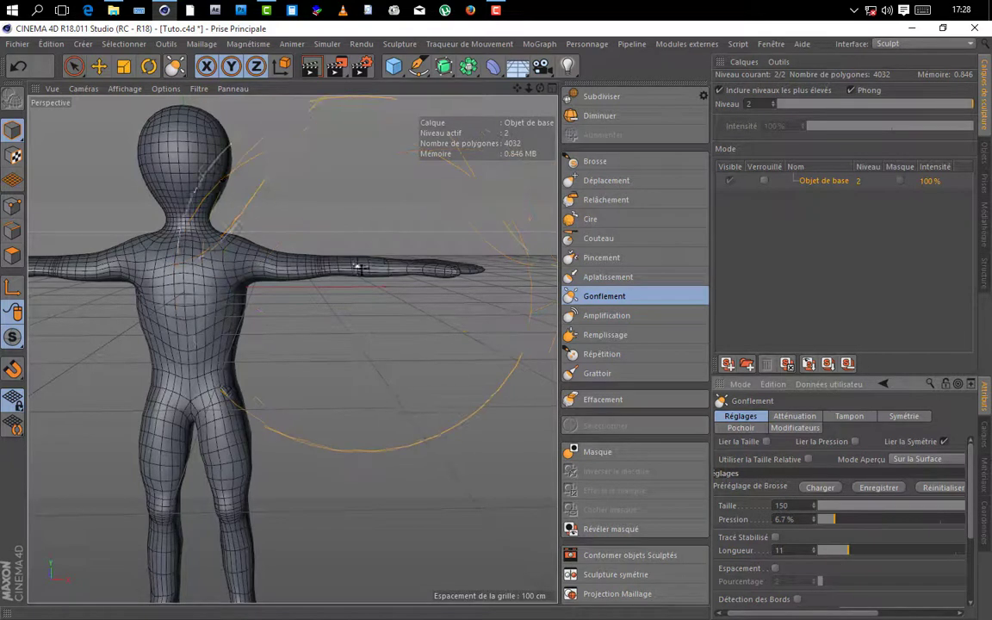
scroll(420, 267, up, 1)
scroll(420, 267, down, 3)
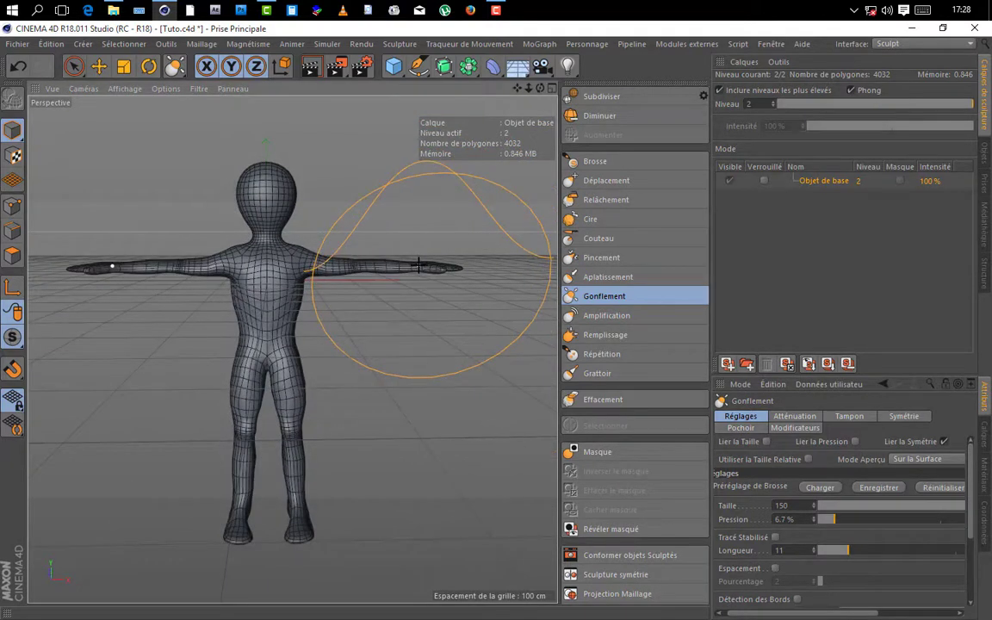
drag(425, 269, 400, 269)
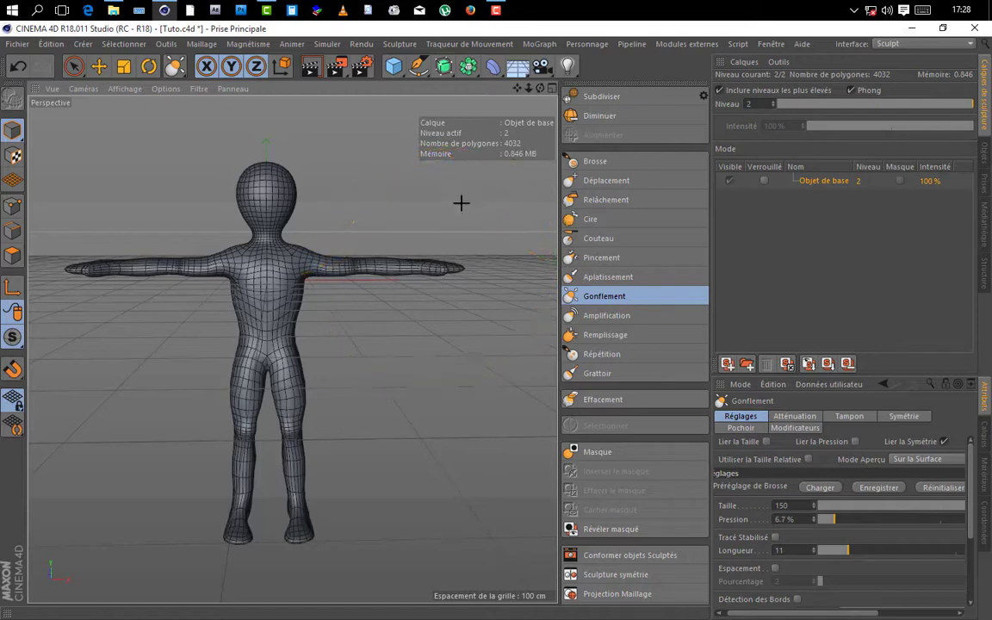
- Refine the contours of the forearms and elbows with the Déplacement brush at size 35
mouse_move(541, 90)
mouse_down()
mouse_move(290, 348)
mouse_move(531, 89)
mouse_up()
click(606, 180)
scroll(395, 376, up, 5)
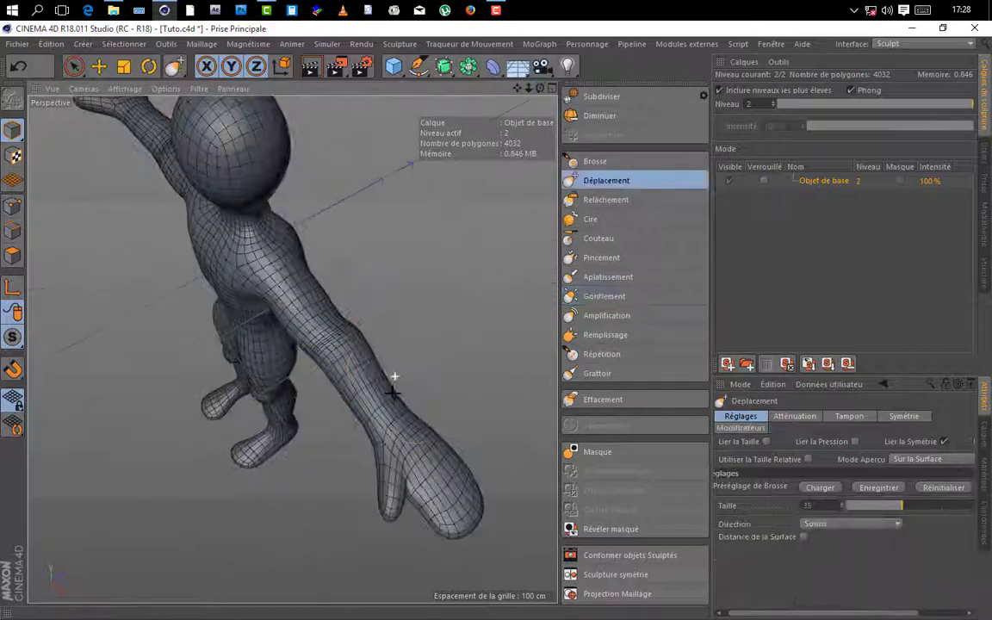
mouse_move(389, 394)
mouse_down()
mouse_move(344, 362)
mouse_move(372, 414)
mouse_move(340, 370)
mouse_move(370, 349)
mouse_up()
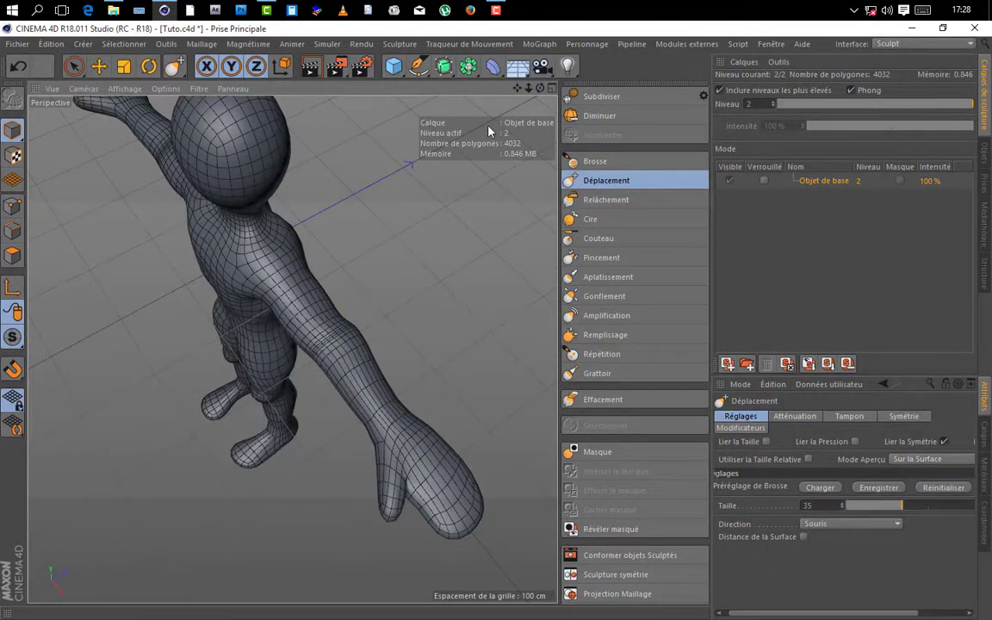
drag(546, 90, 292, 348)
mouse_move(336, 203)
mouse_down()
mouse_move(337, 192)
mouse_move(387, 187)
mouse_move(423, 211)
mouse_up()
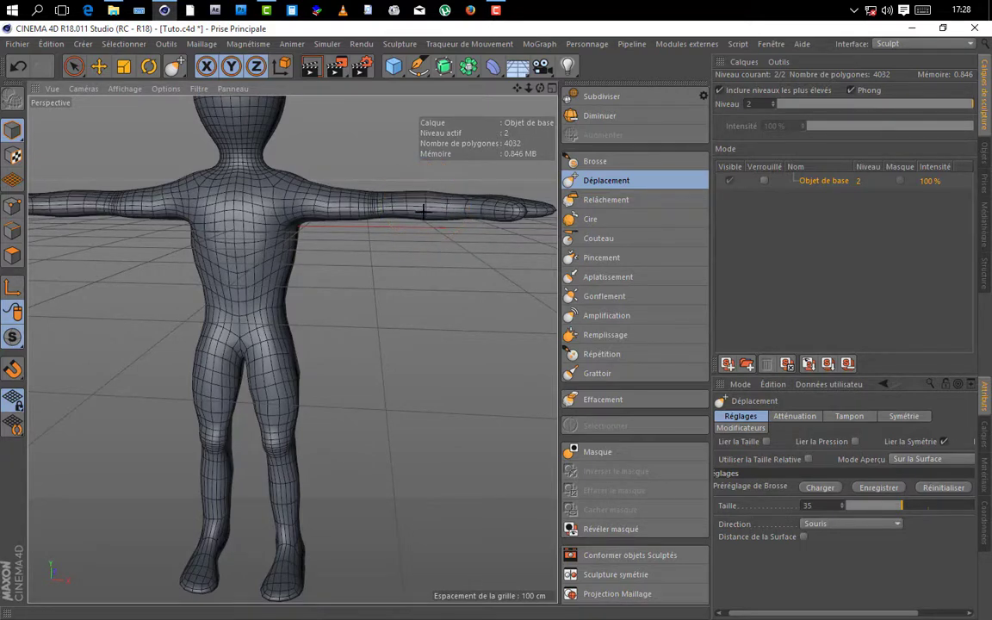
scroll(458, 186, down, 5)
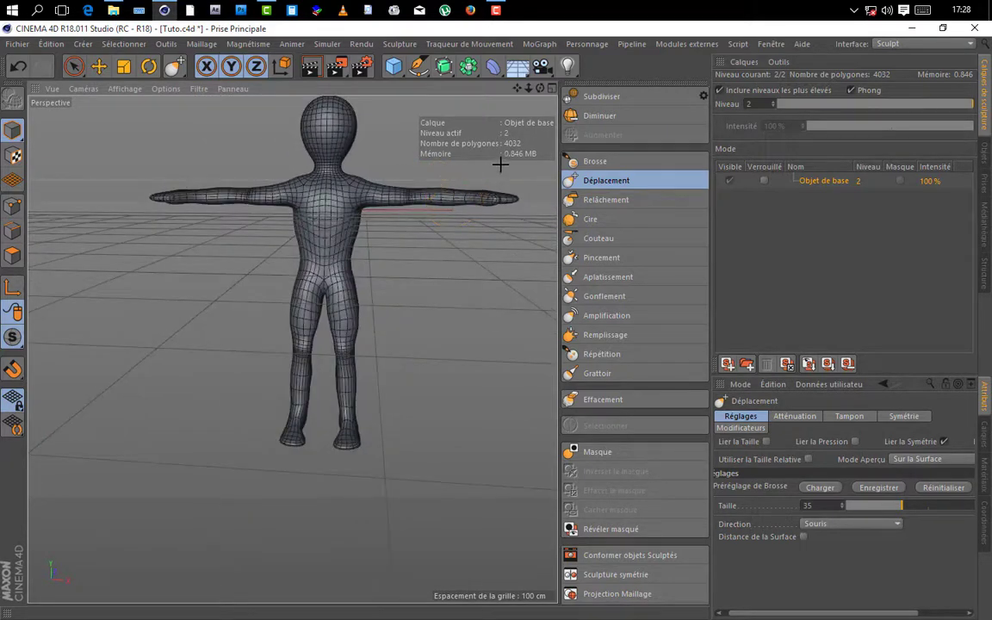
- Inspect the sculpted figure from the front and side, including close views of the neck, shoulders and lower legs
drag(517, 90, 475, 93)
alt+drag(292, 349, 290, 348)
scroll(290, 348, up, 4)
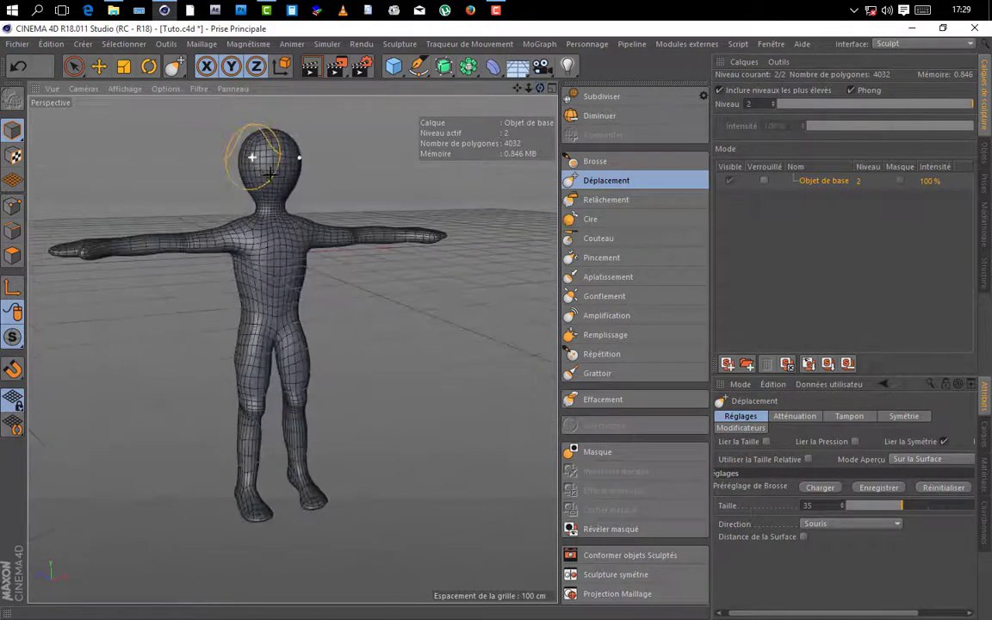
scroll(267, 195, up, 3)
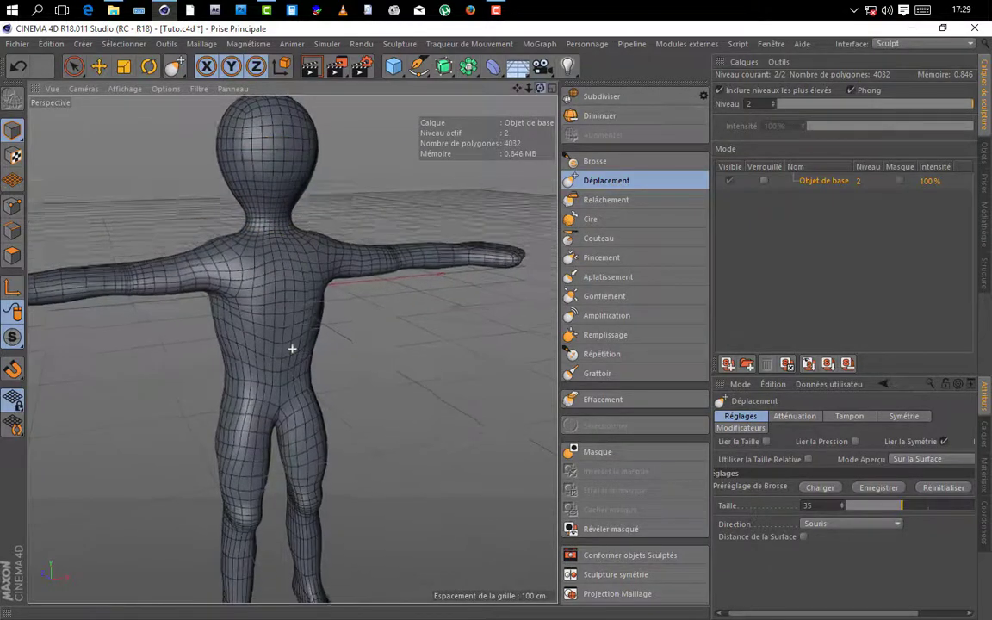
alt+drag(291, 348, 292, 348)
scroll(255, 233, up, 5)
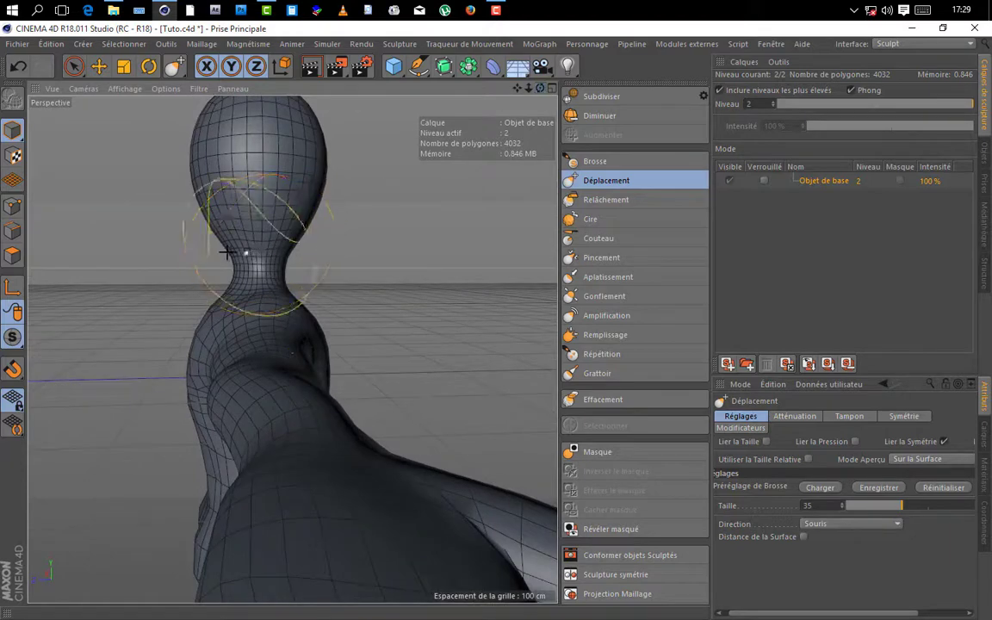
alt+drag(227, 252, 296, 279)
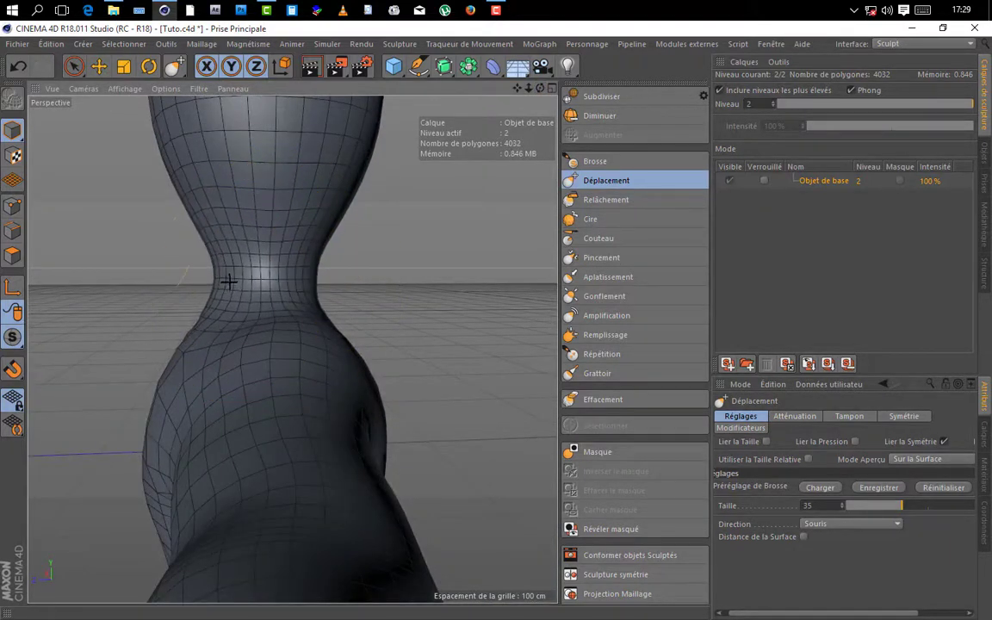
mouse_move(223, 277)
mouse_down()
mouse_move(289, 277)
mouse_move(535, 167)
mouse_up()
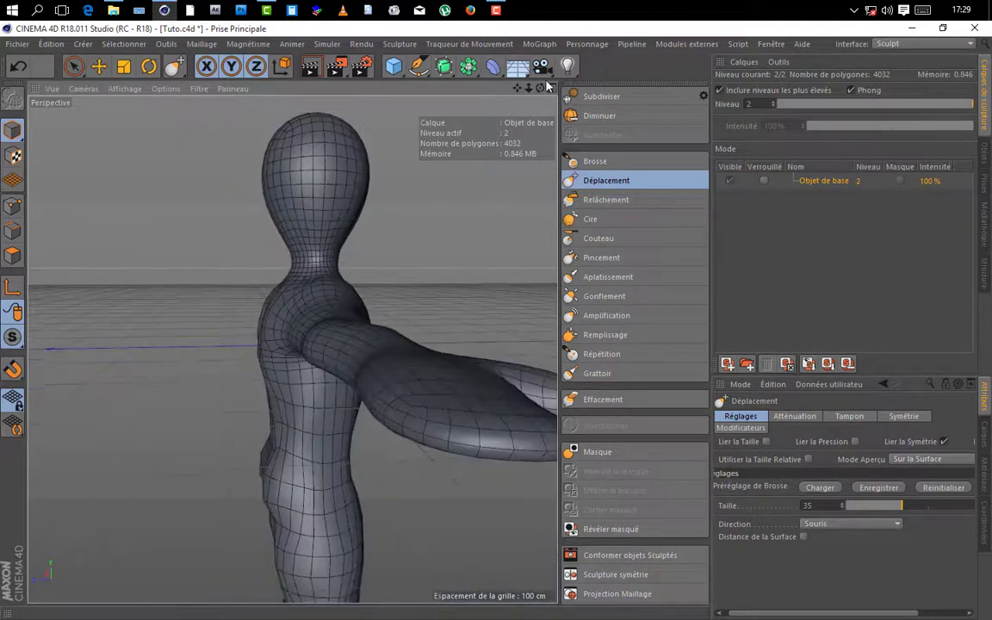
alt+drag(548, 86, 369, 235)
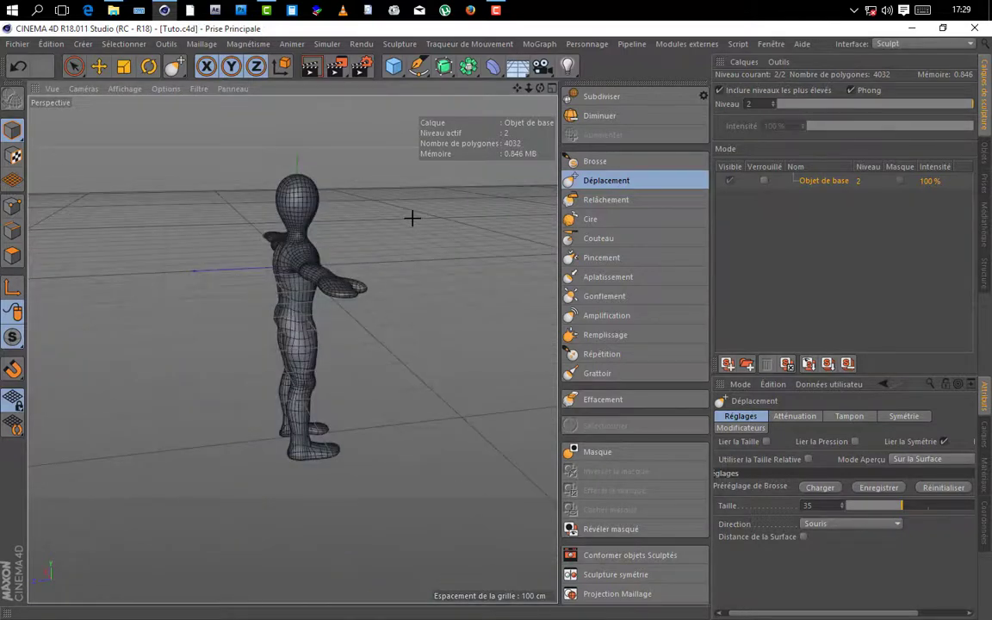
drag(540, 89, 379, 97)
scroll(288, 476, up, 6)
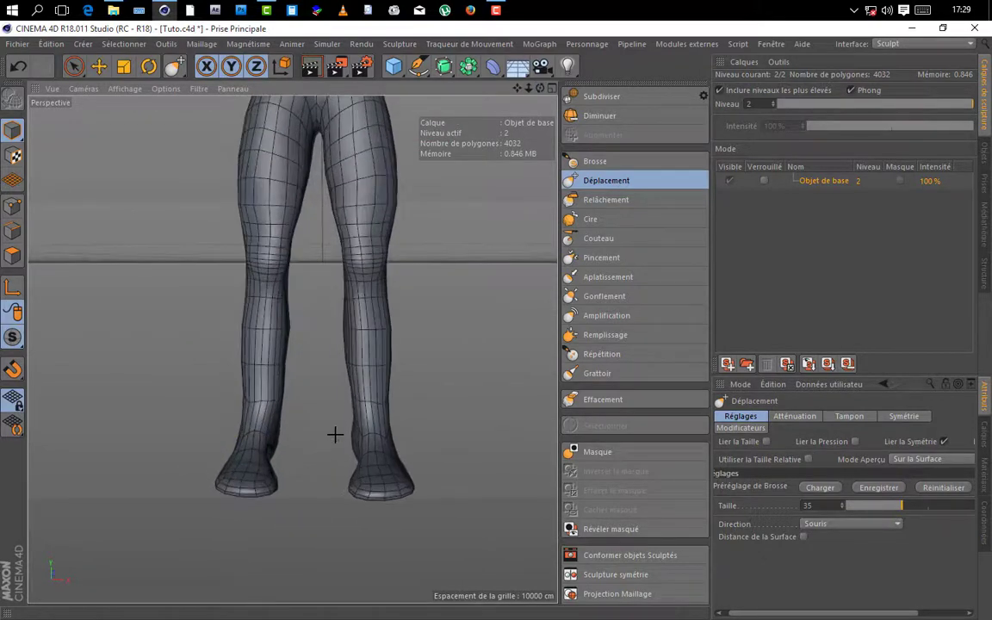
scroll(335, 435, down, 10)
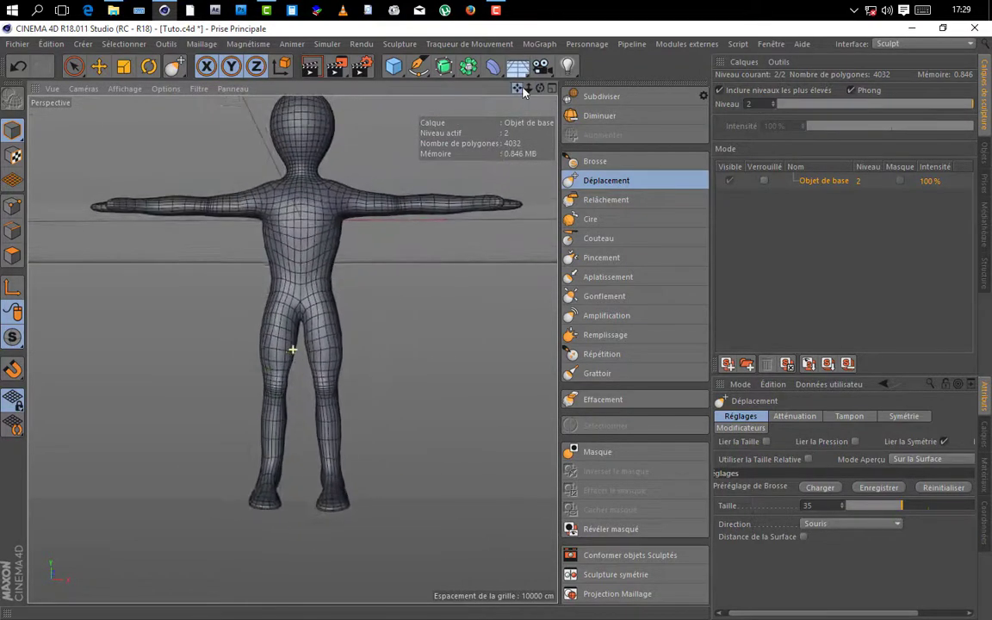
mouse_move(523, 92)
mouse_down()
mouse_move(486, 80)
mouse_move(504, 117)
mouse_move(549, 85)
mouse_move(510, 105)
mouse_up()
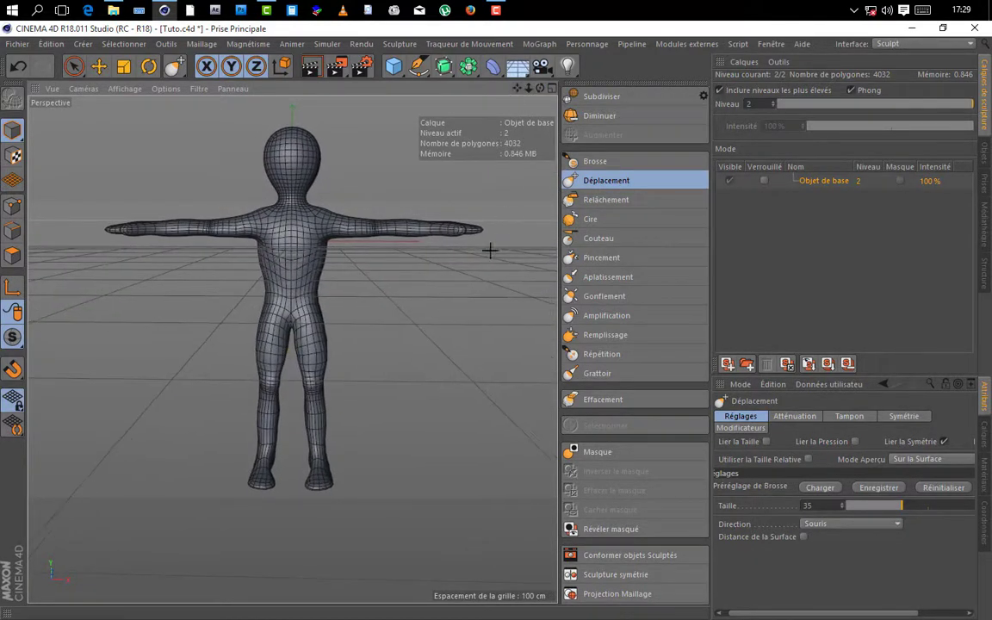